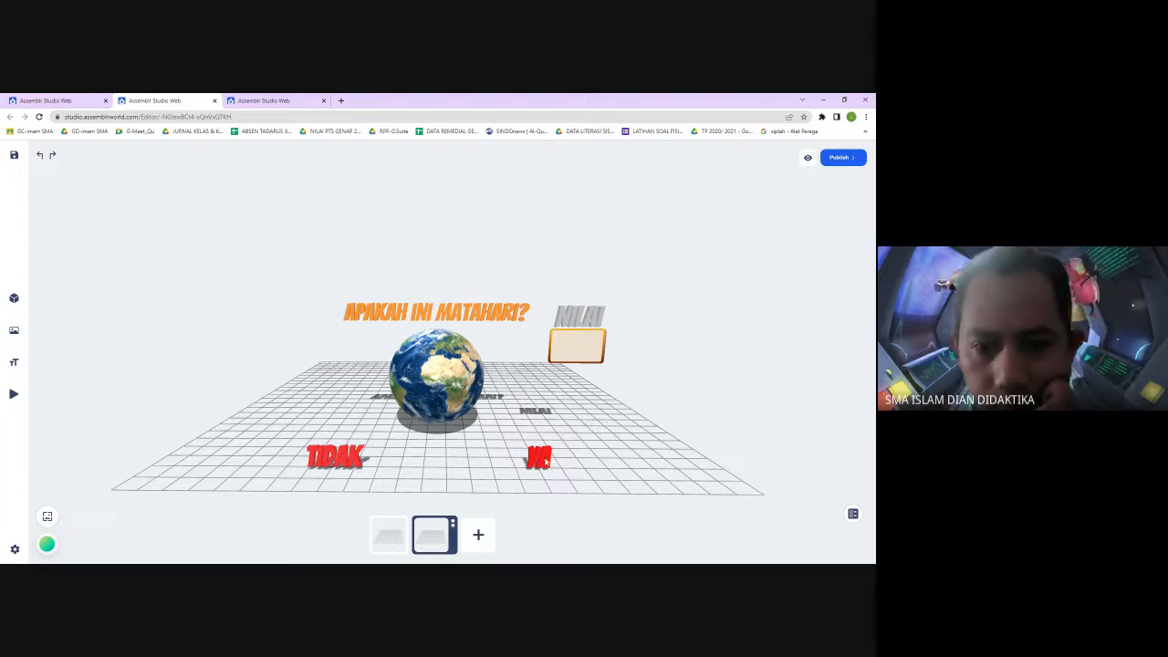
Inspect the NILAI label and its score box, selecting them together as a group without changing them
click(561, 344)
click(594, 320)
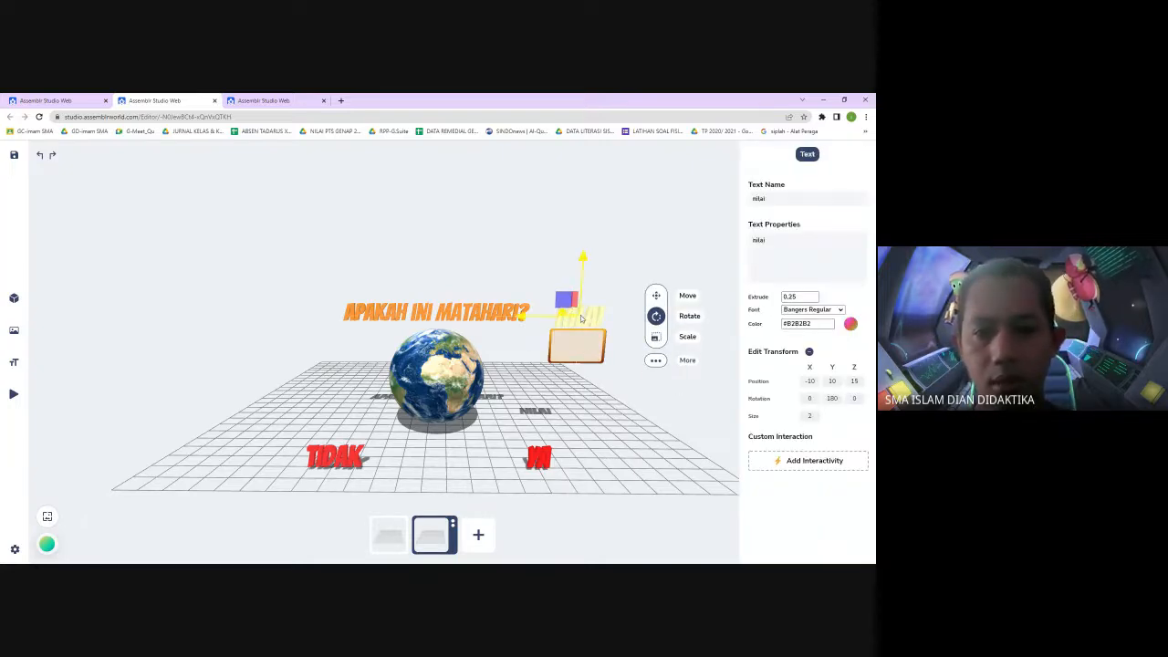
shift+click(591, 361)
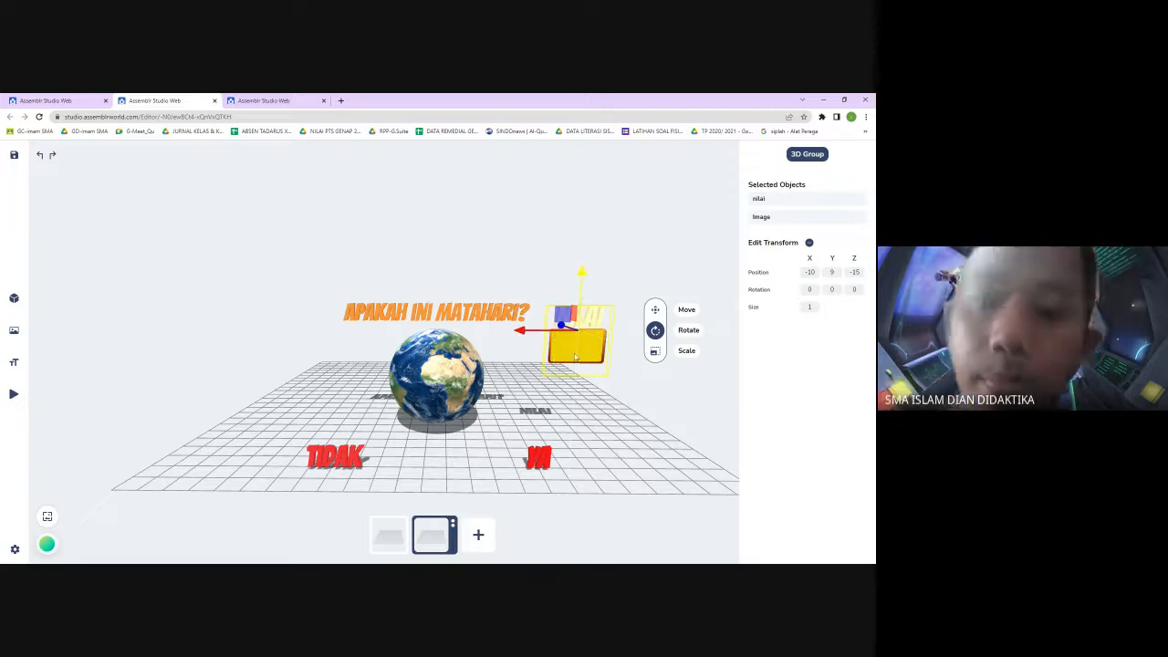
click(656, 331)
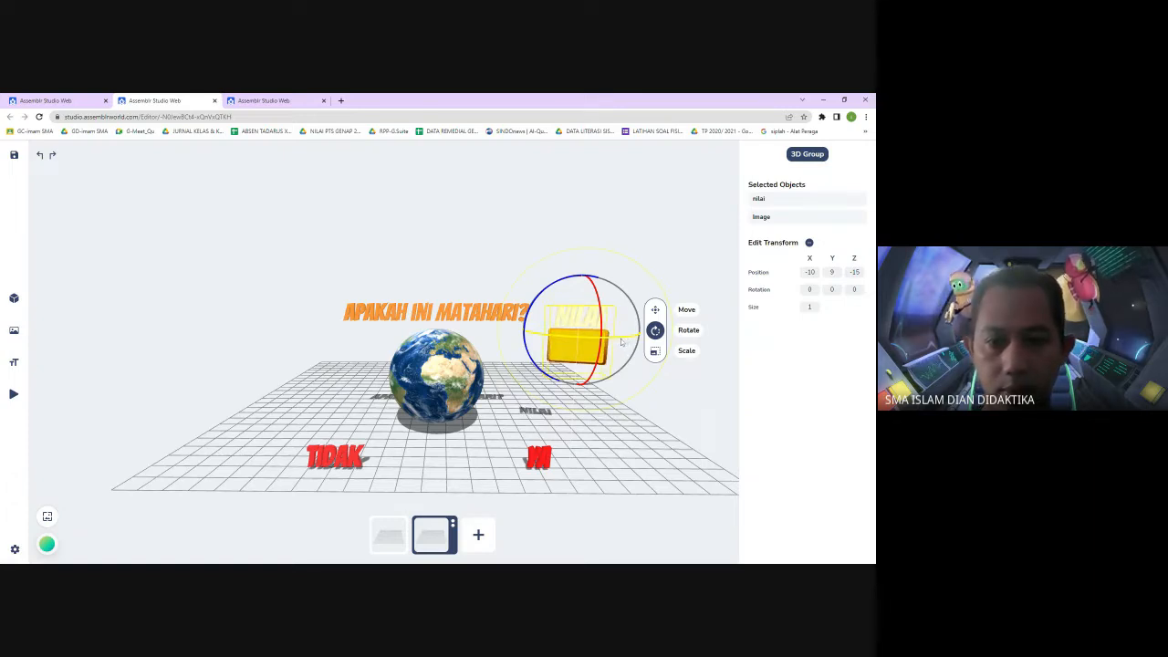
click(657, 254)
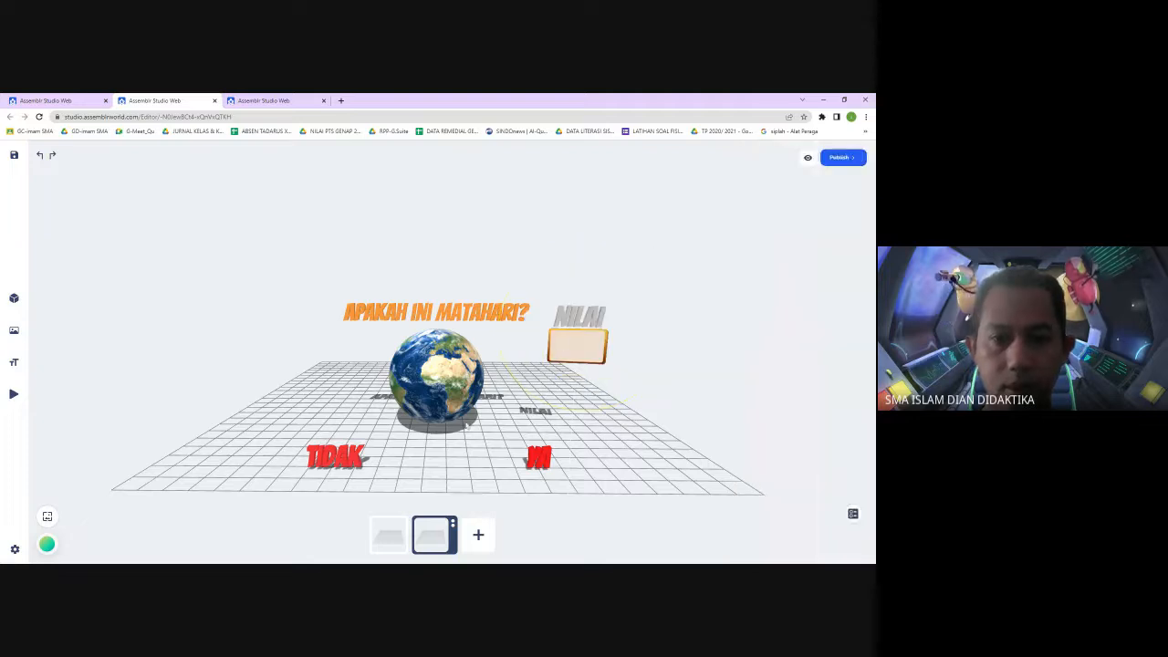
drag(454, 457, 460, 451)
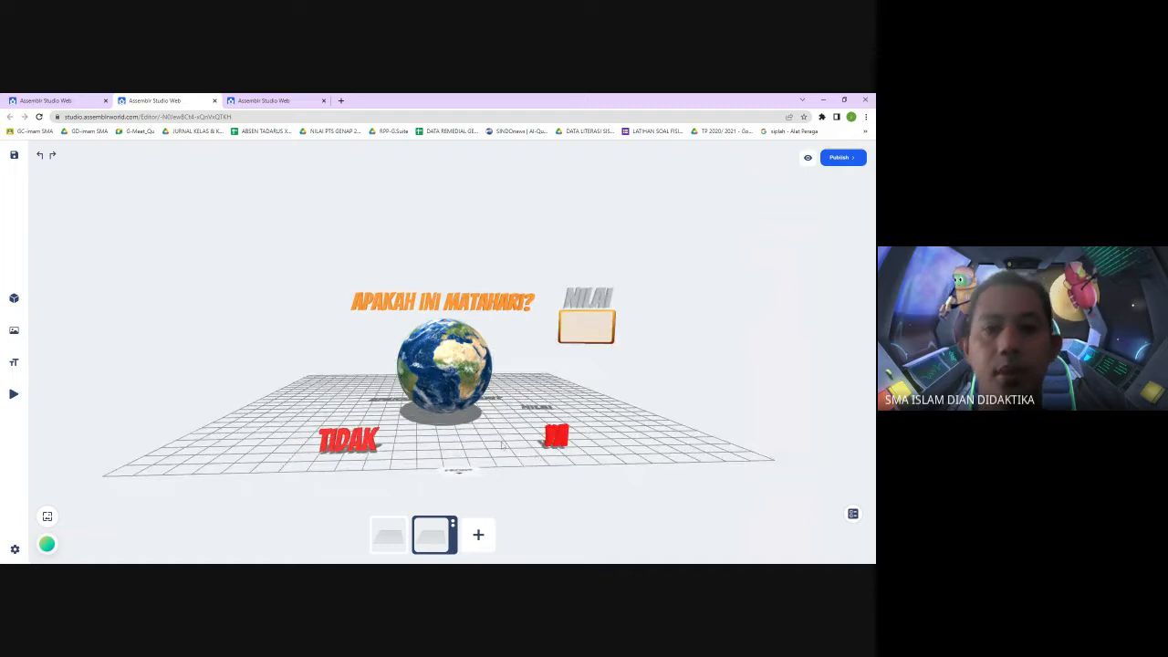
Move the question text "APAKAH INI MATAHARI?" higher above the Earth model
click(451, 301)
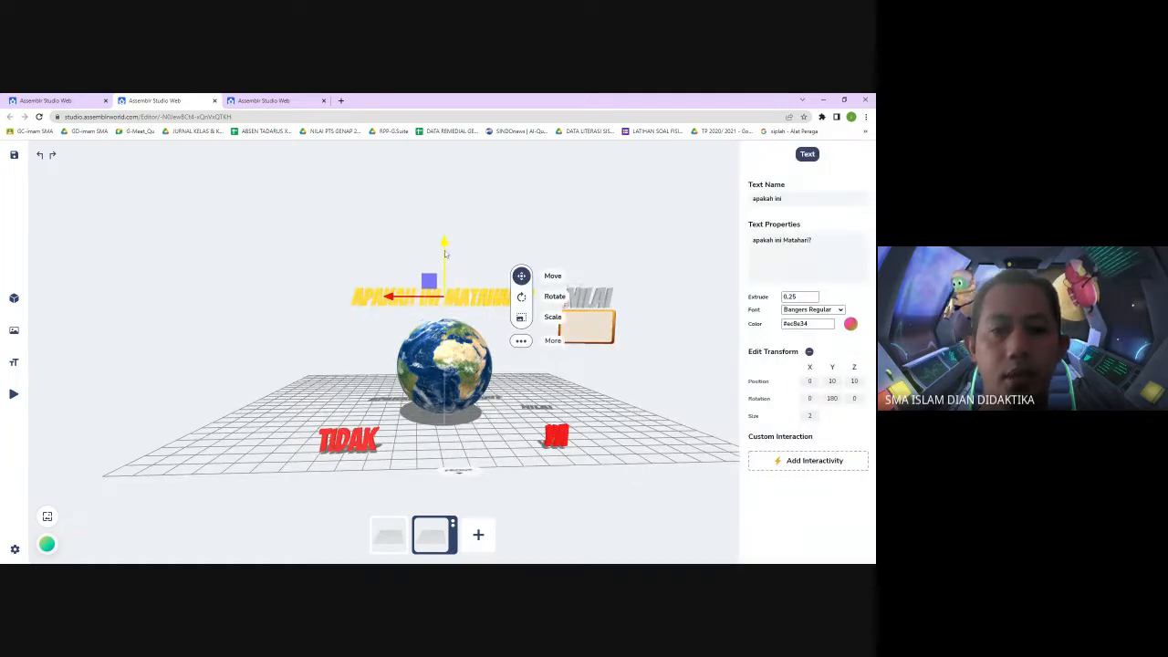
drag(451, 286, 451, 255)
click(444, 333)
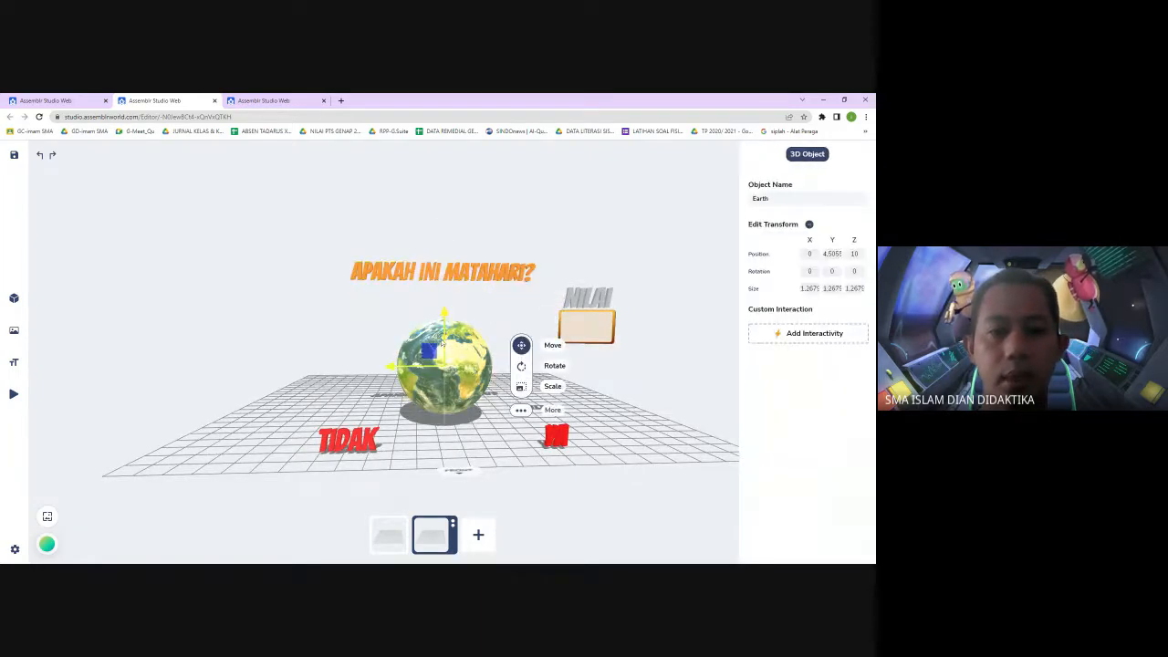
click(667, 352)
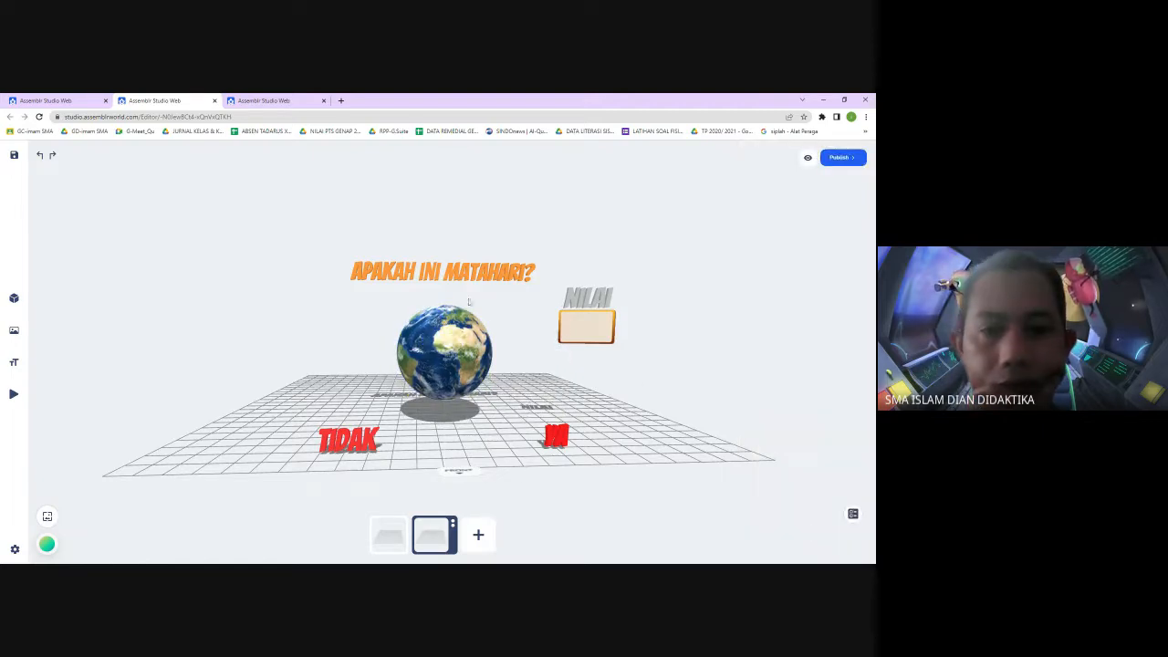
click(459, 272)
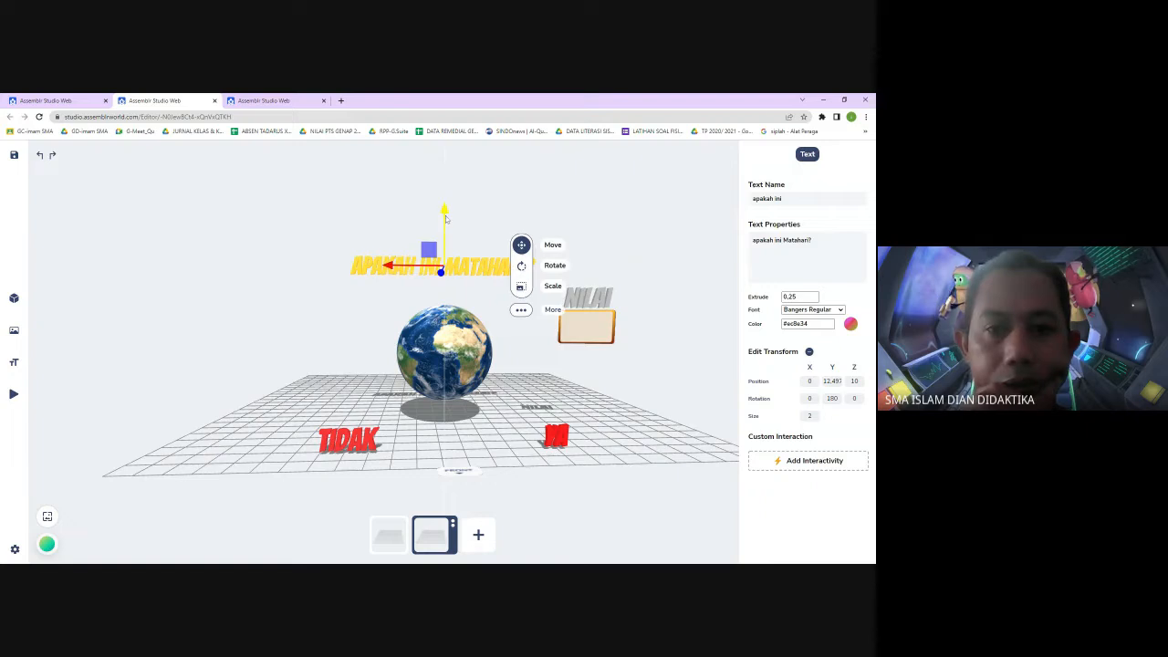
drag(445, 219, 445, 212)
click(351, 441)
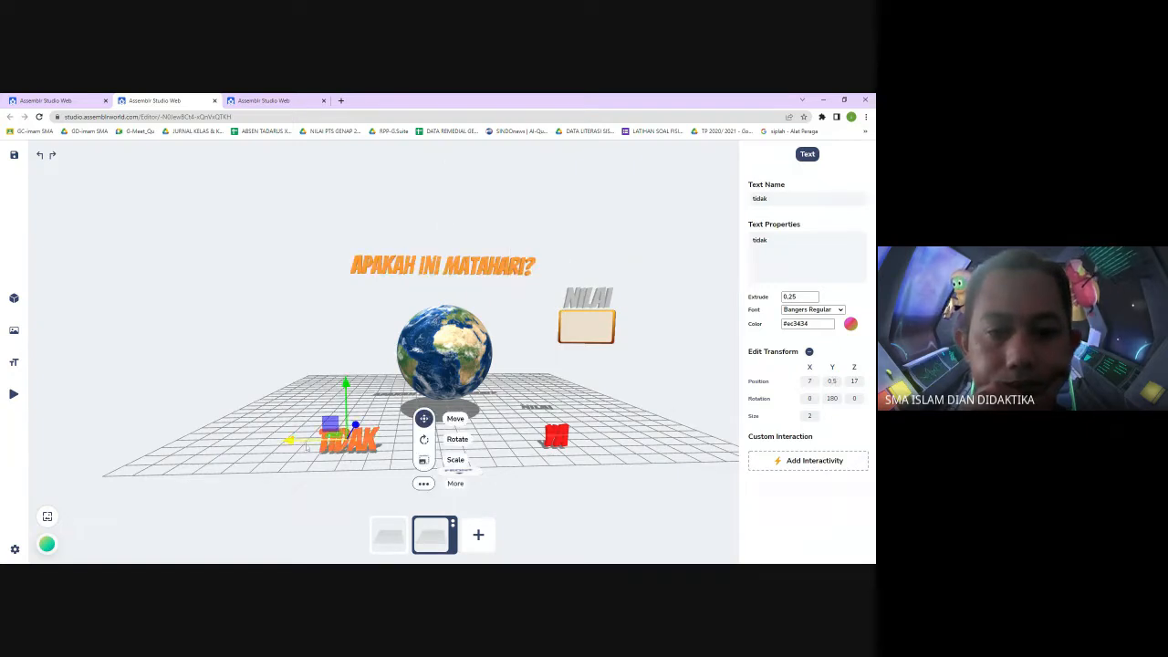
click(683, 396)
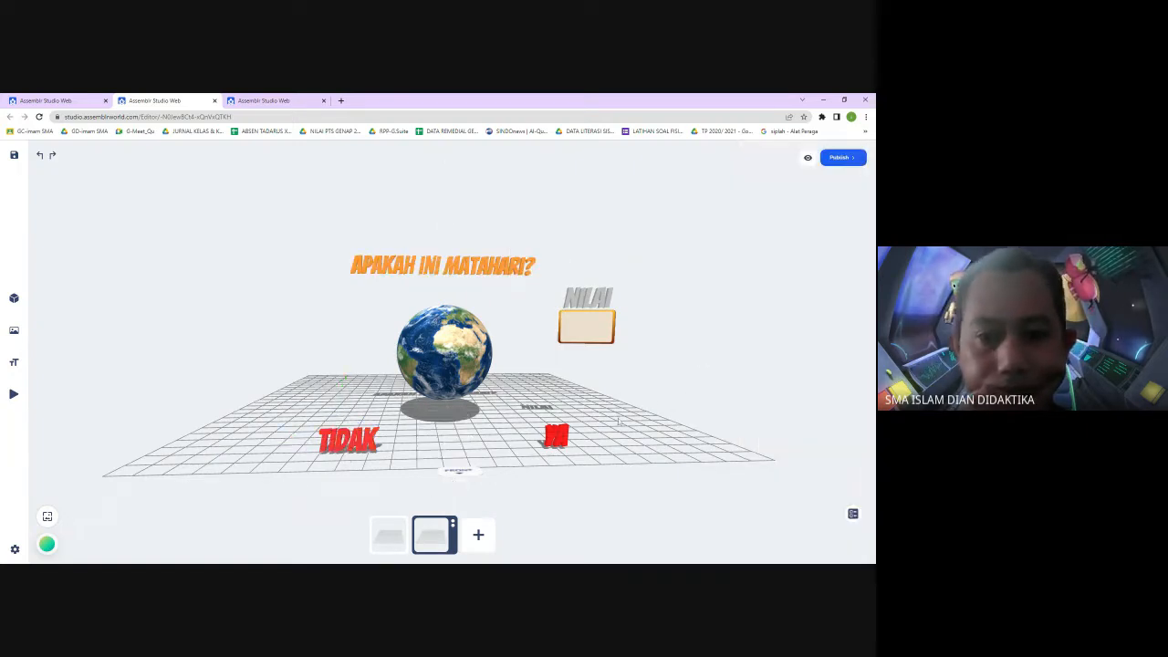
Add a new empty scene to the project
drag(649, 398, 617, 397)
click(585, 345)
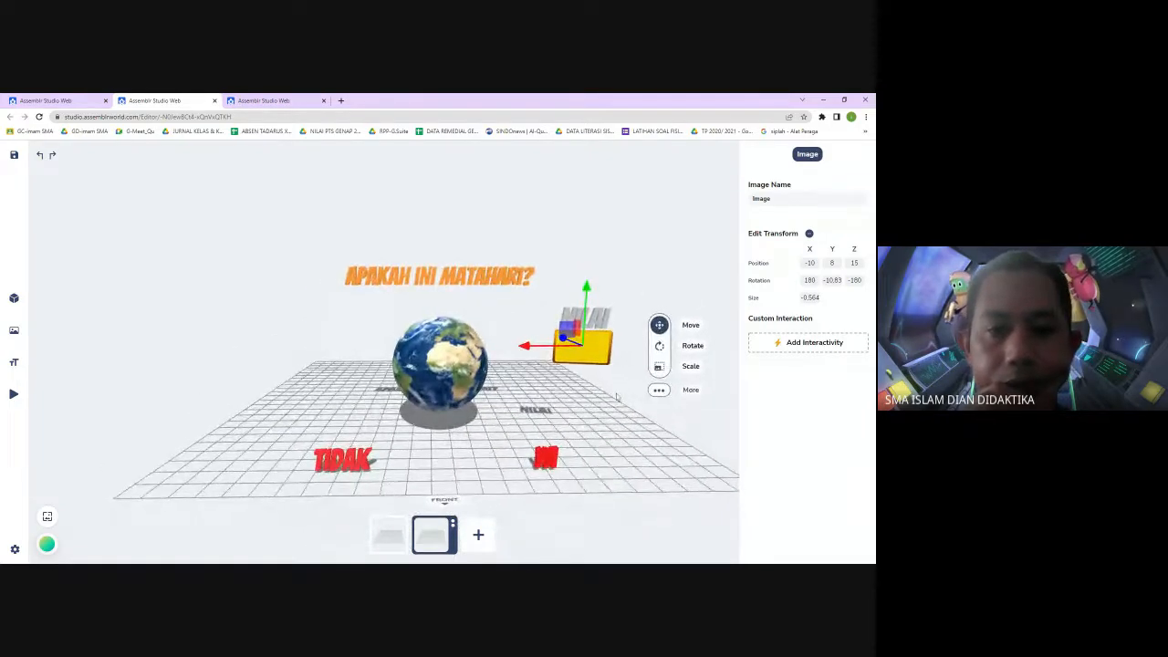
click(643, 267)
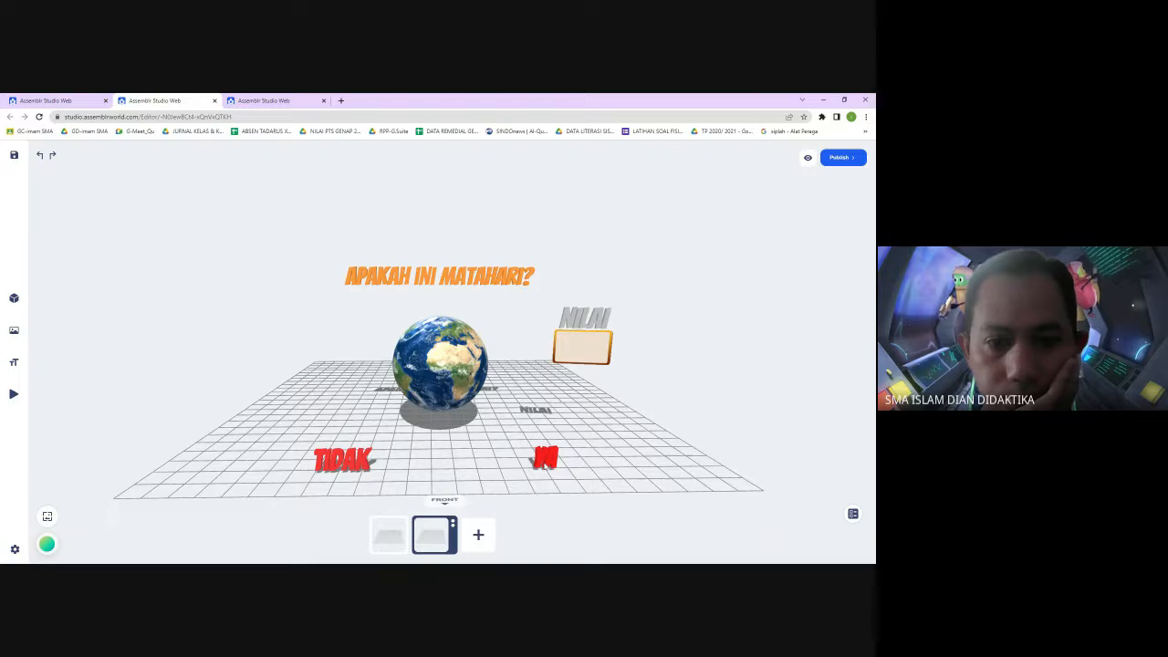
drag(568, 409, 567, 399)
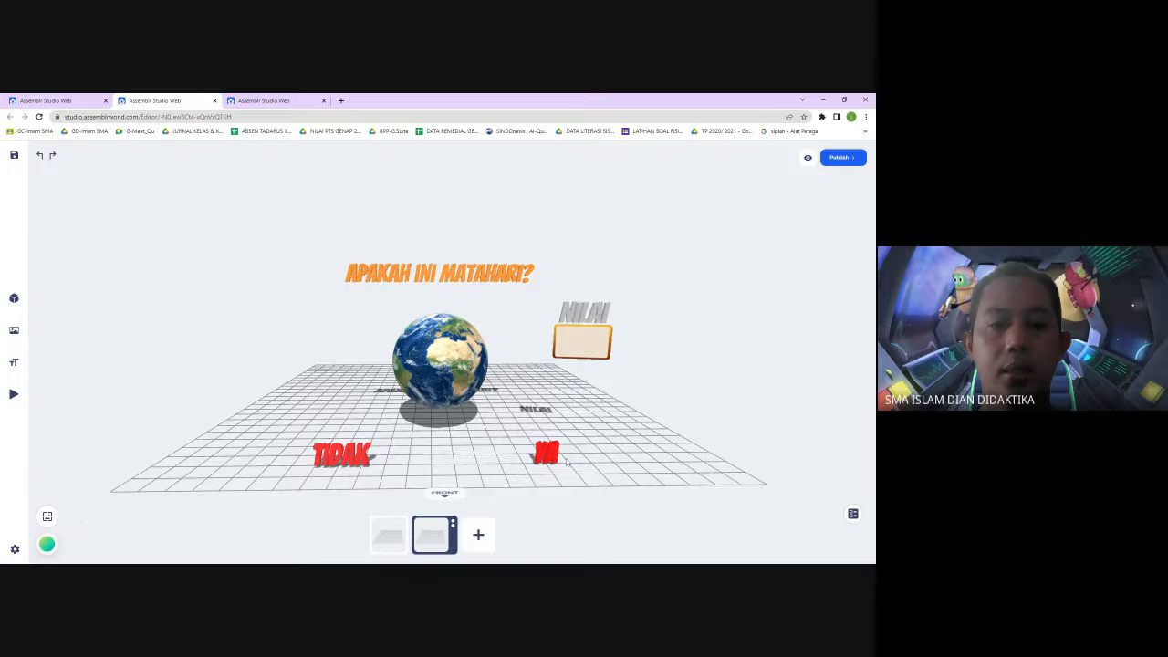
click(480, 538)
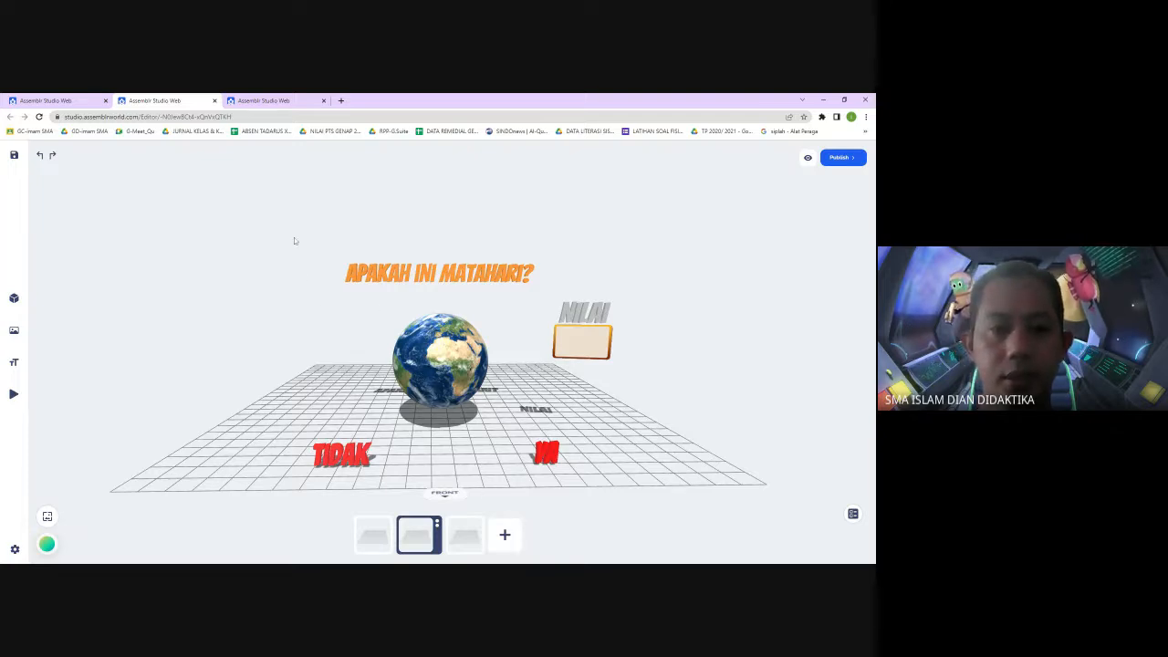
Group-select the question text with the Earth, then the NILAI label with its score box
click(433, 266)
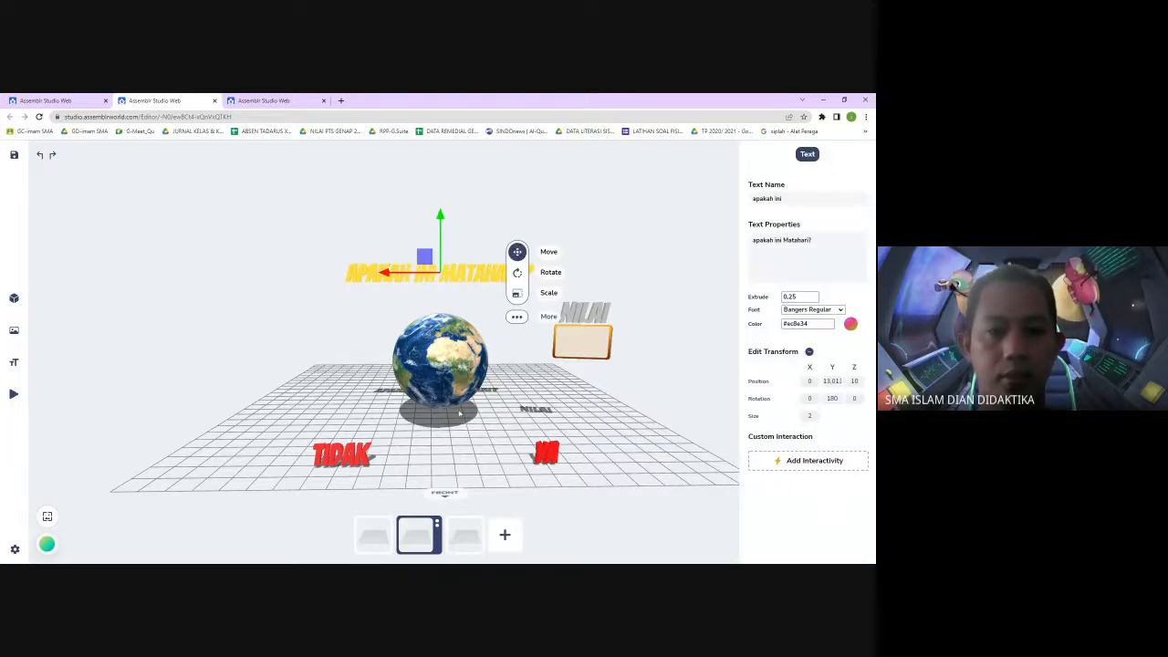
shift+click(442, 367)
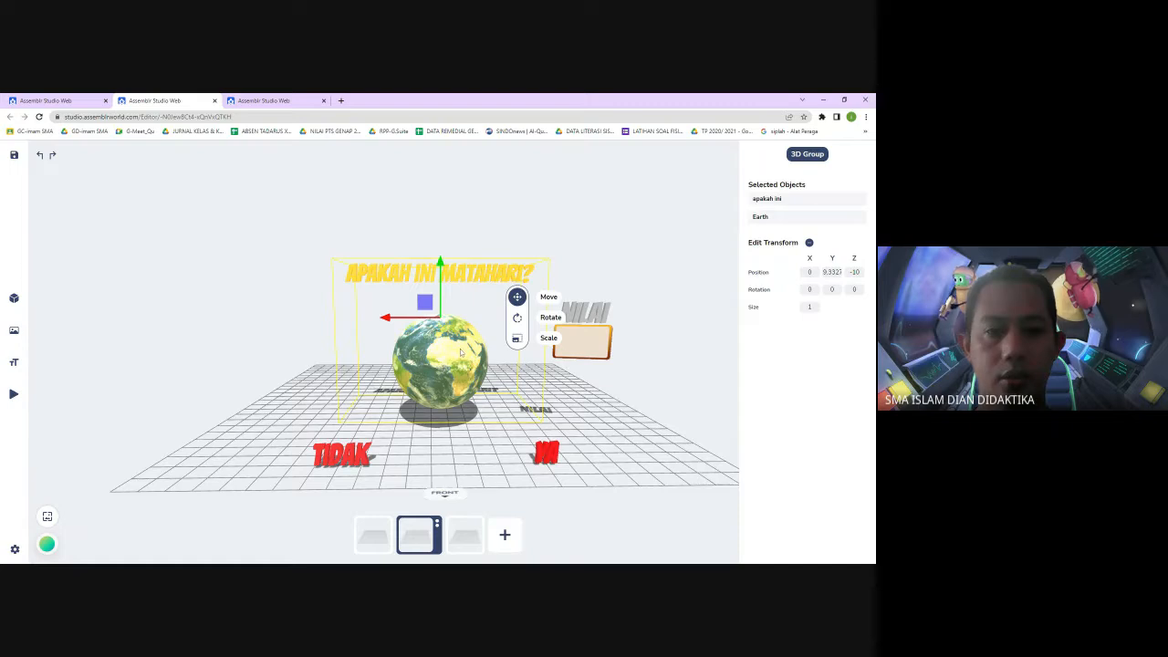
click(638, 248)
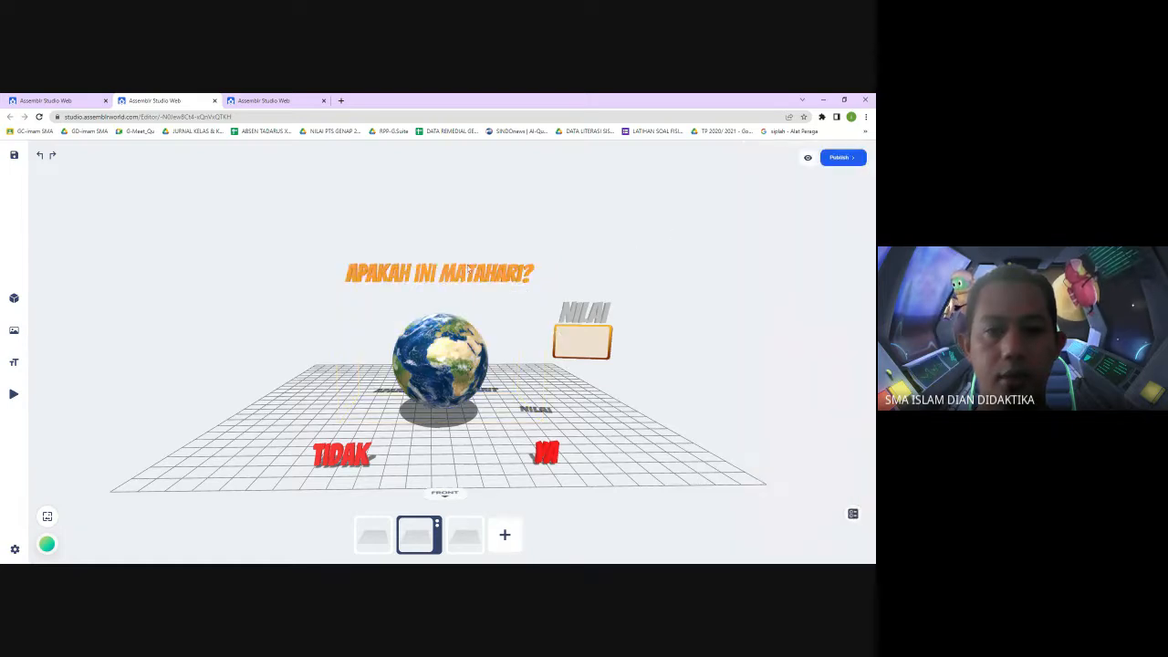
click(467, 269)
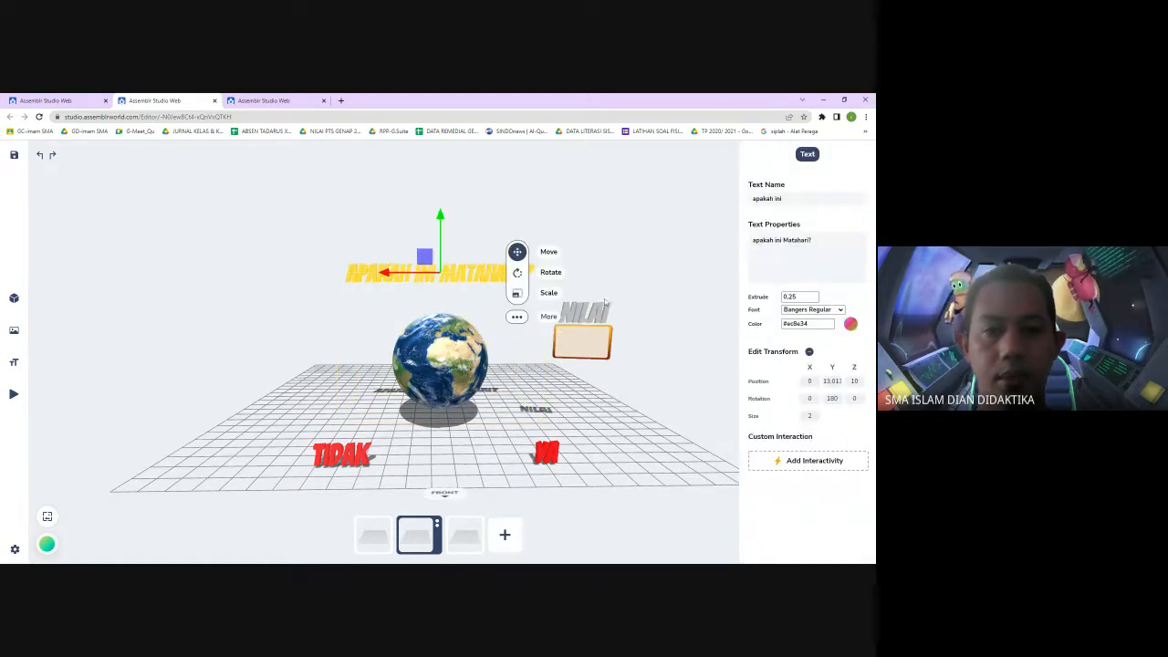
click(650, 262)
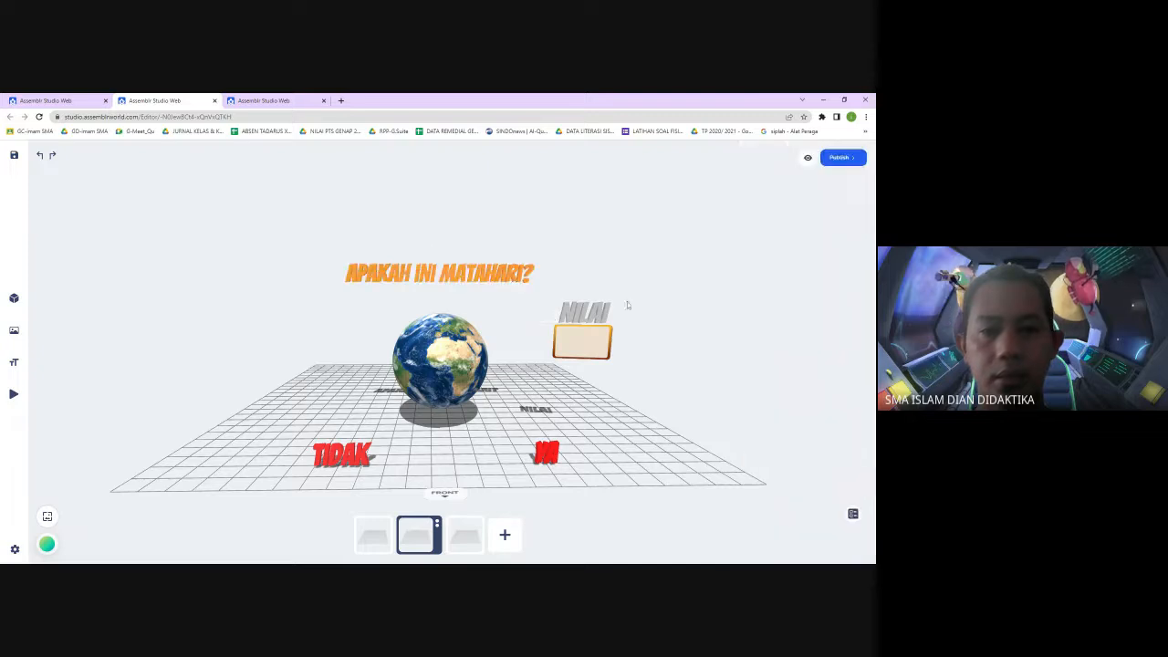
click(595, 315)
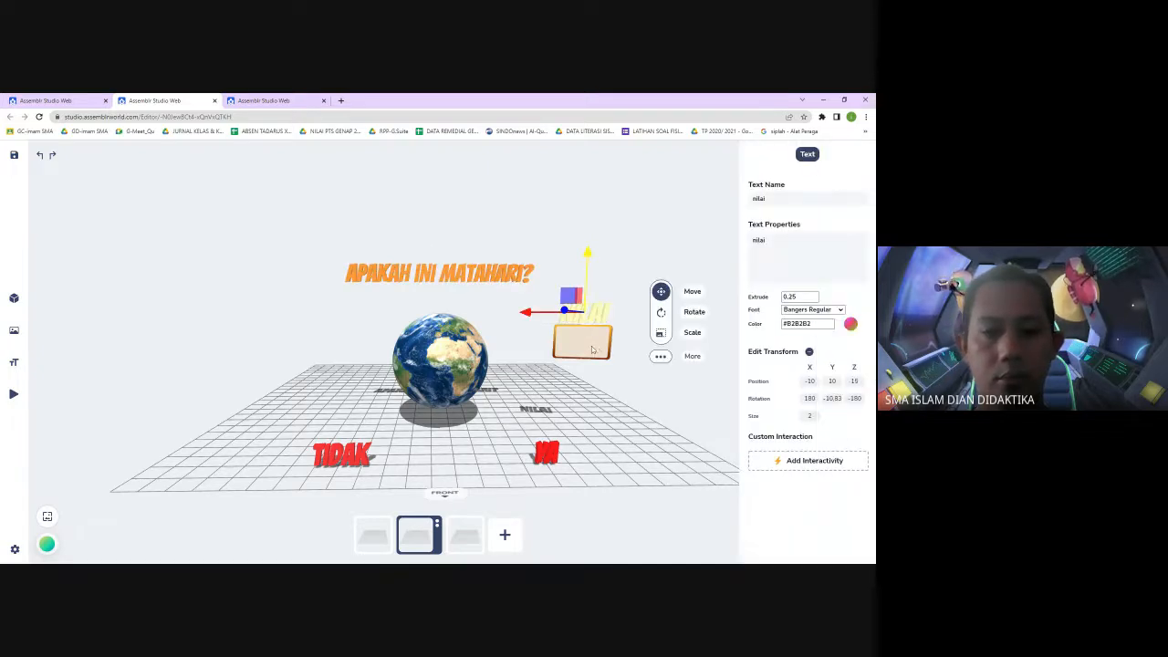
shift+click(610, 348)
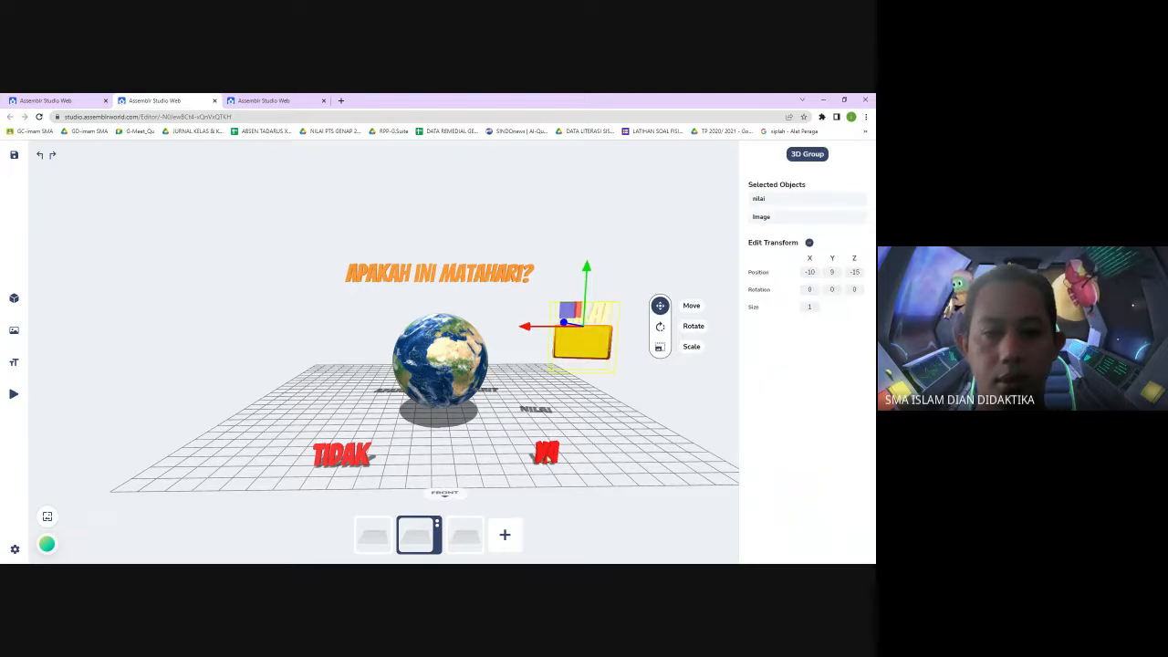
Multi-select the TIDAK and YA answers together with the NILAI label and its score box
shift+click(546, 451)
click(341, 454)
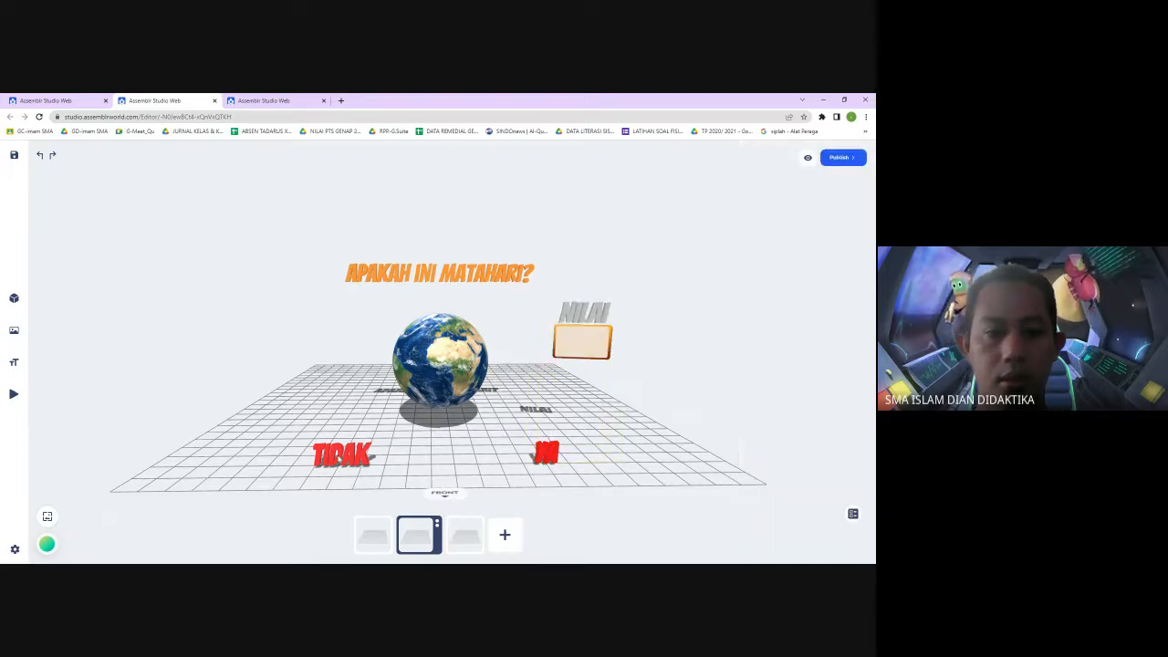
click(337, 458)
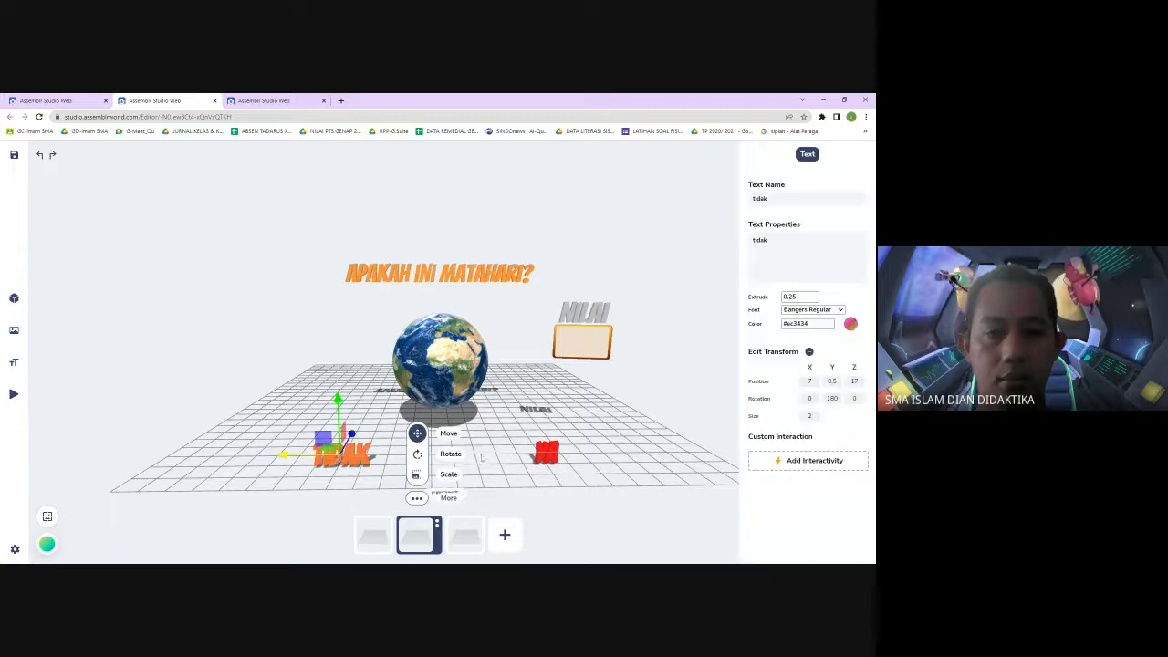
shift+click(544, 453)
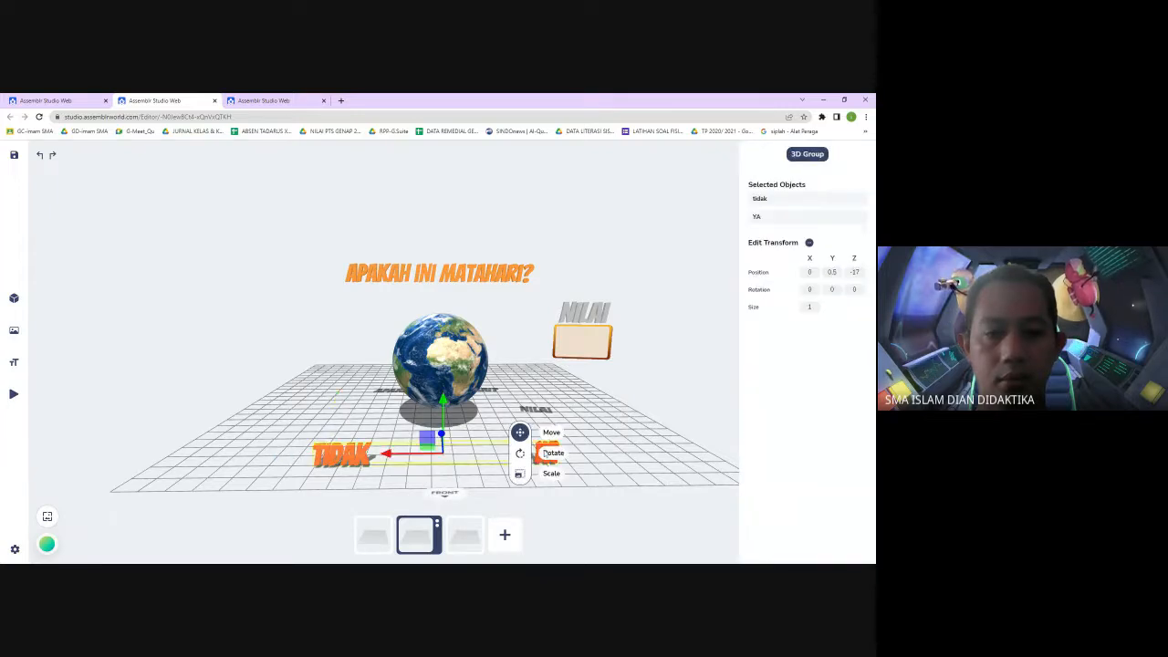
shift+click(586, 316)
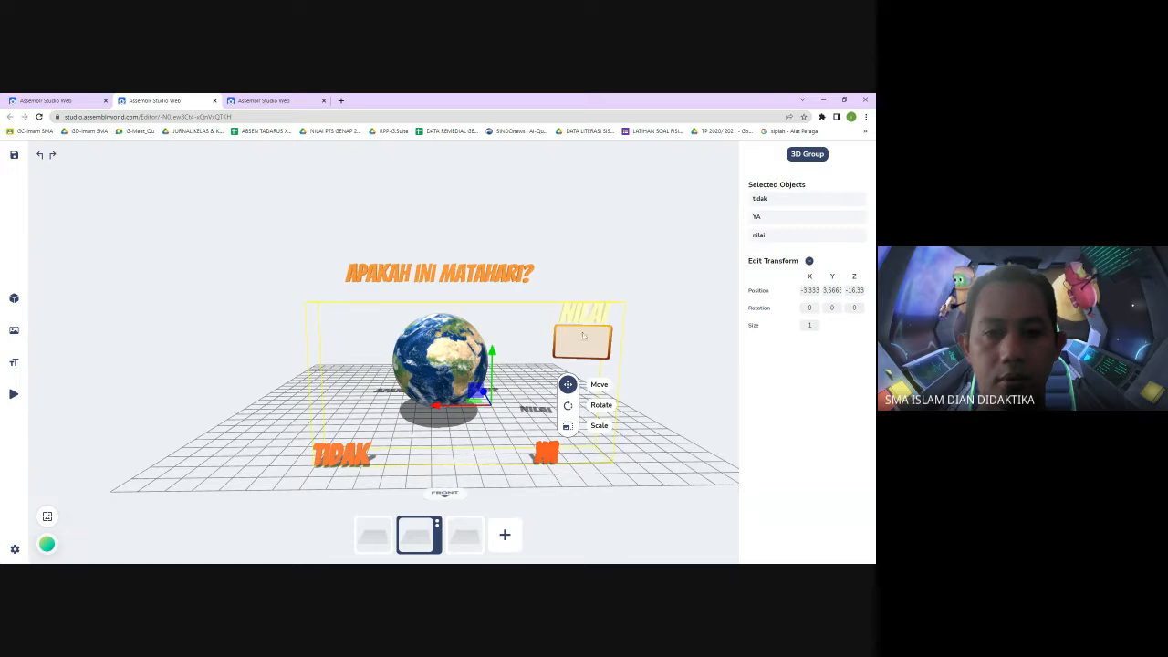
shift+click(580, 346)
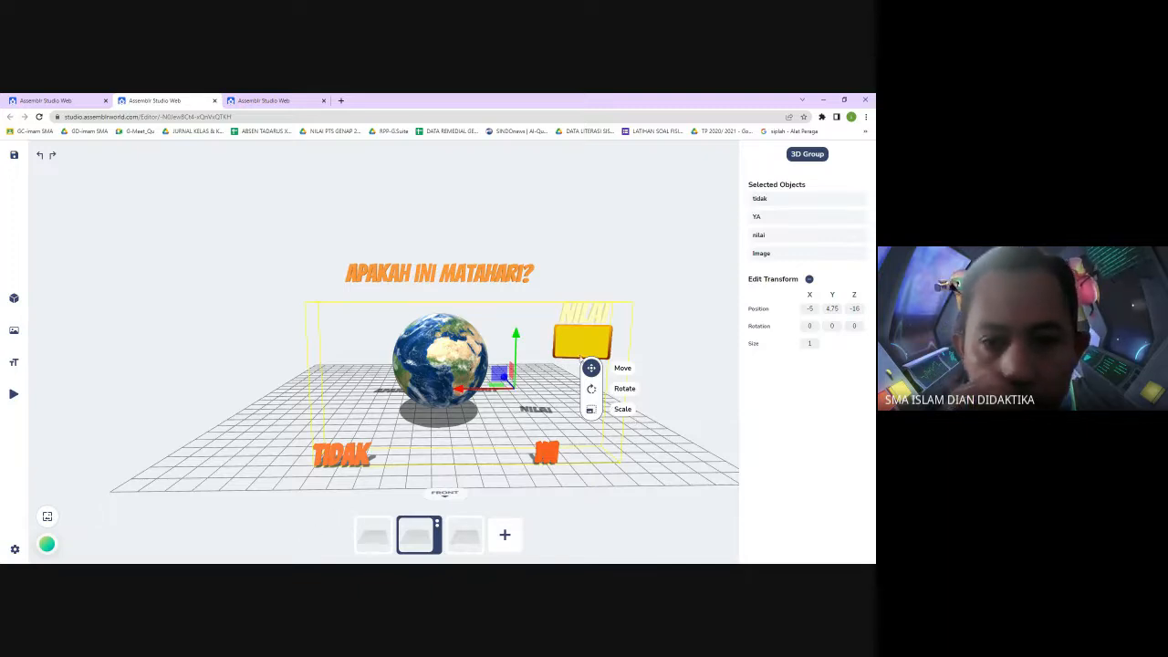
click(672, 325)
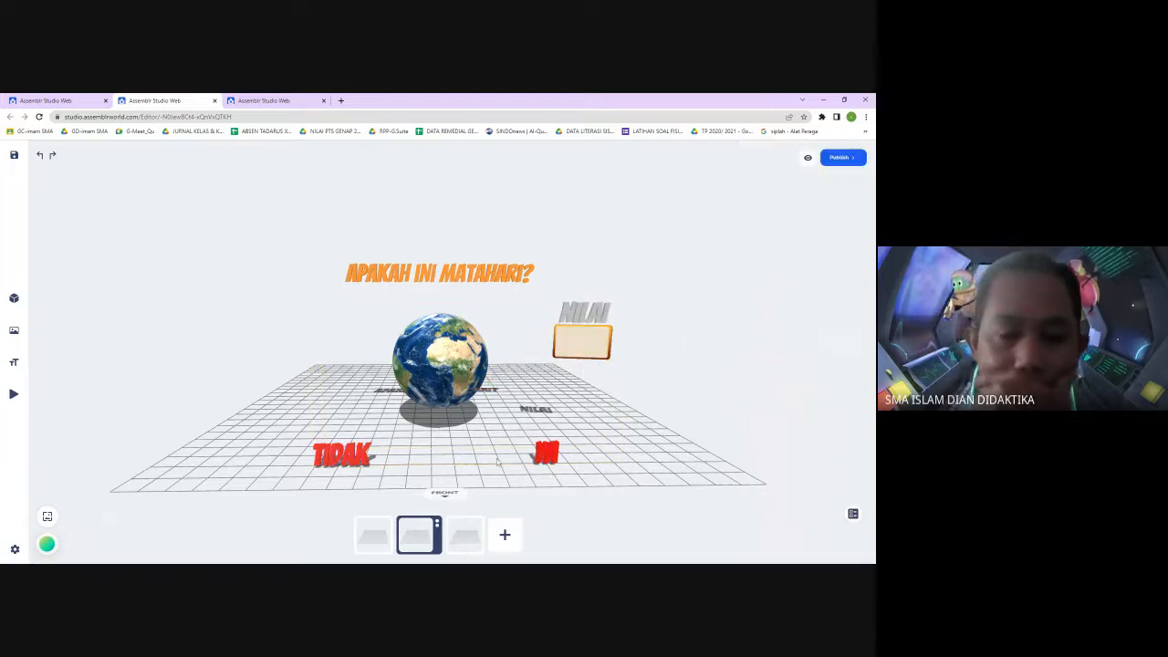
Duplicate the current quiz scene
click(437, 526)
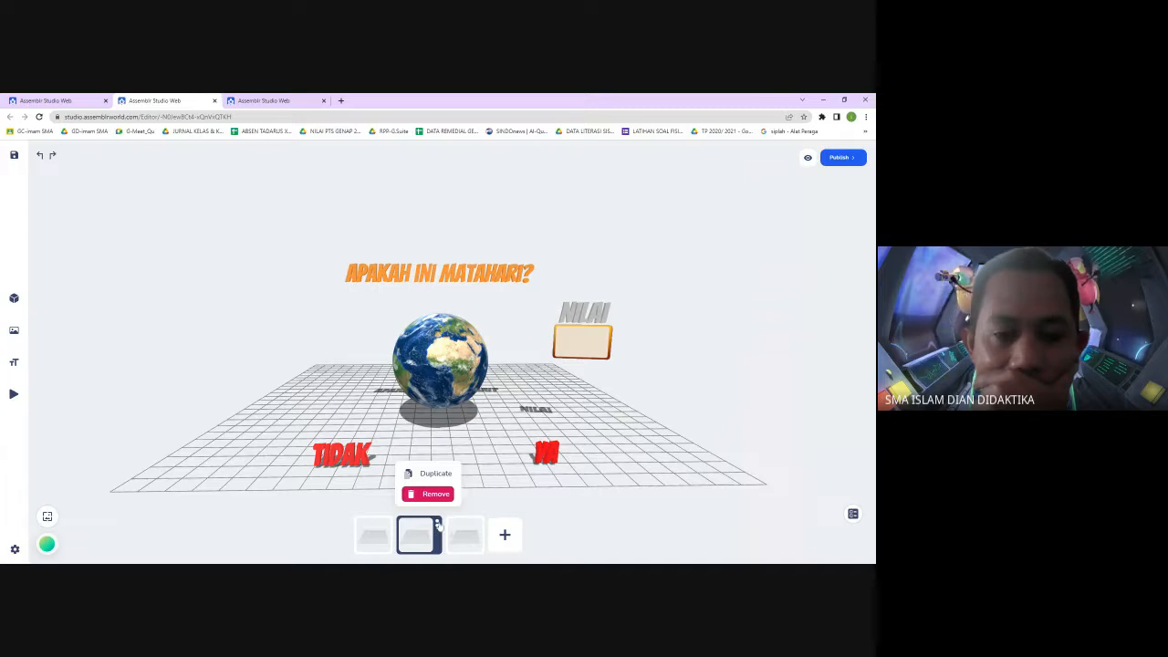
click(429, 476)
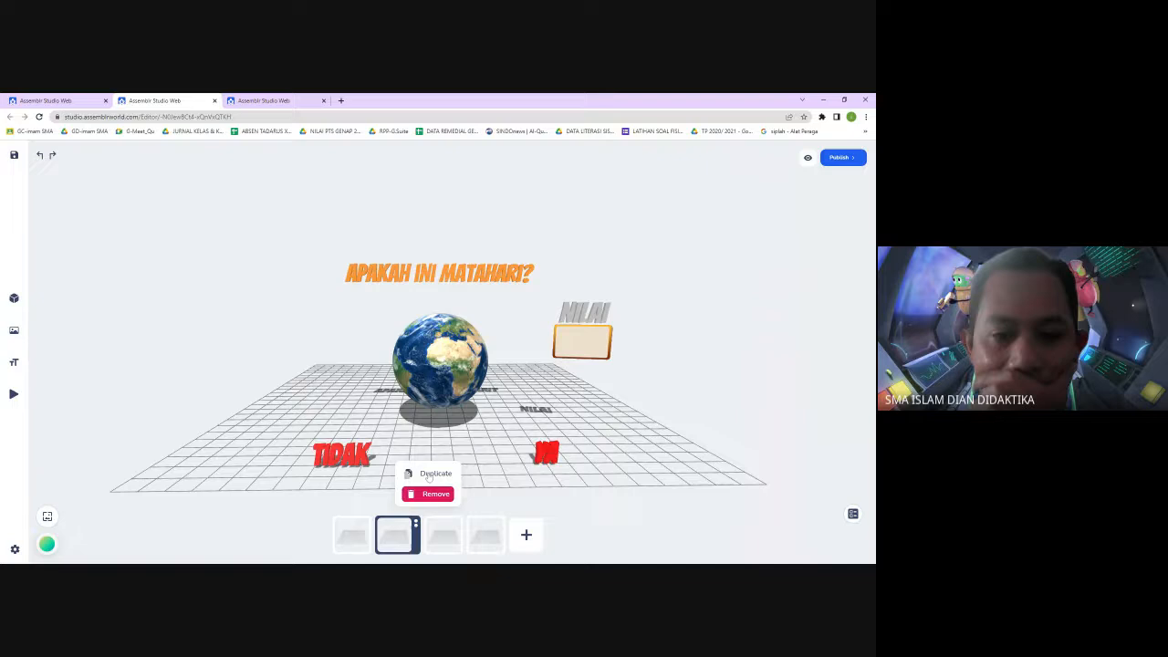
Remove the empty scene-3 from the scene list and return to the second scene
click(450, 548)
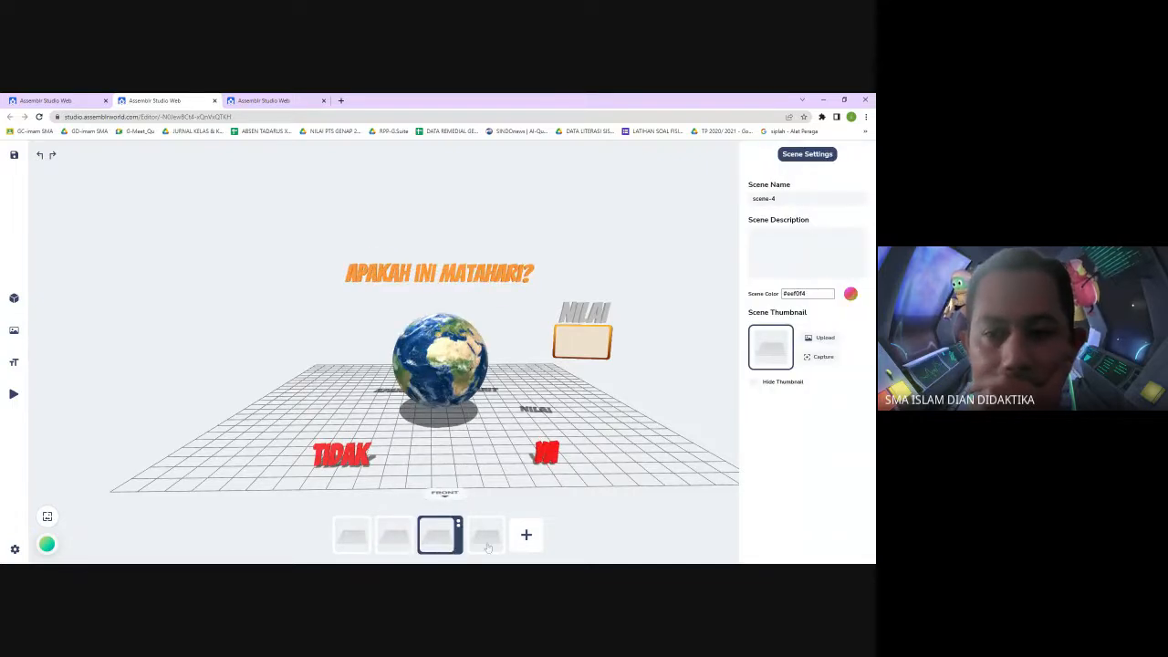
click(488, 546)
click(442, 544)
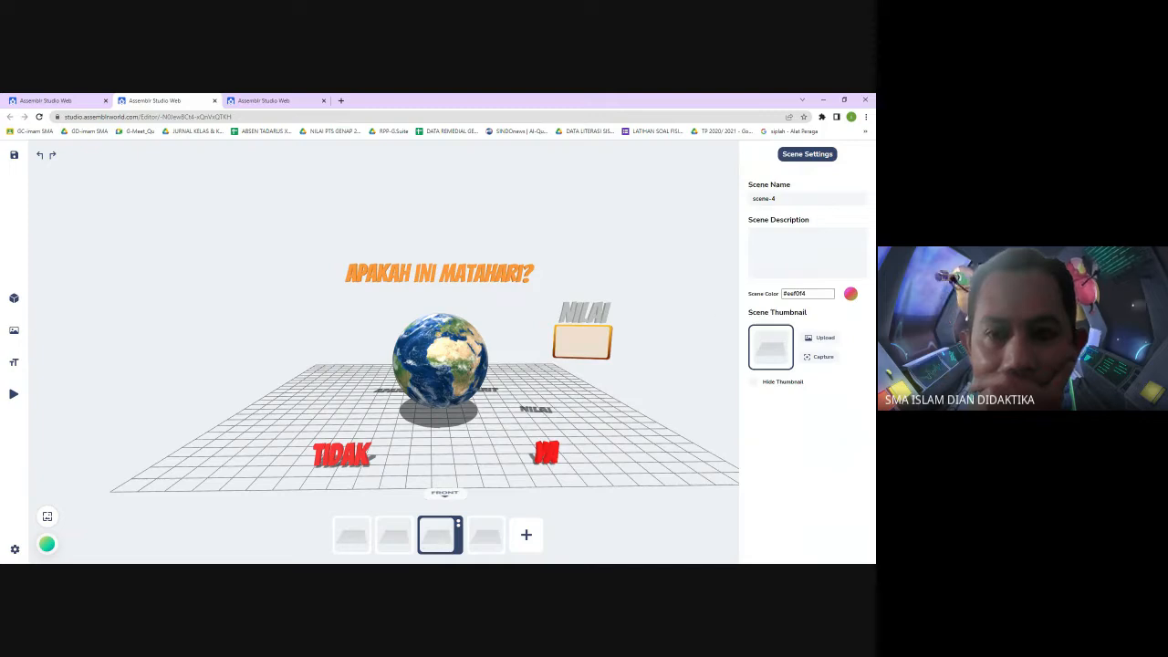
click(482, 536)
click(501, 525)
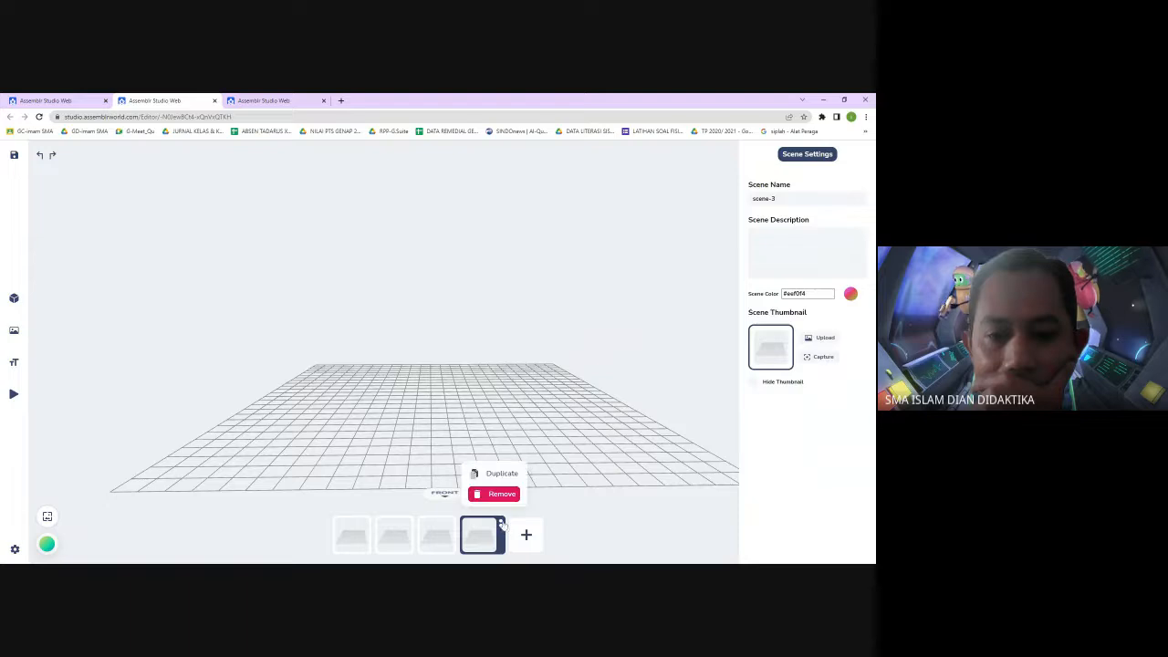
click(504, 493)
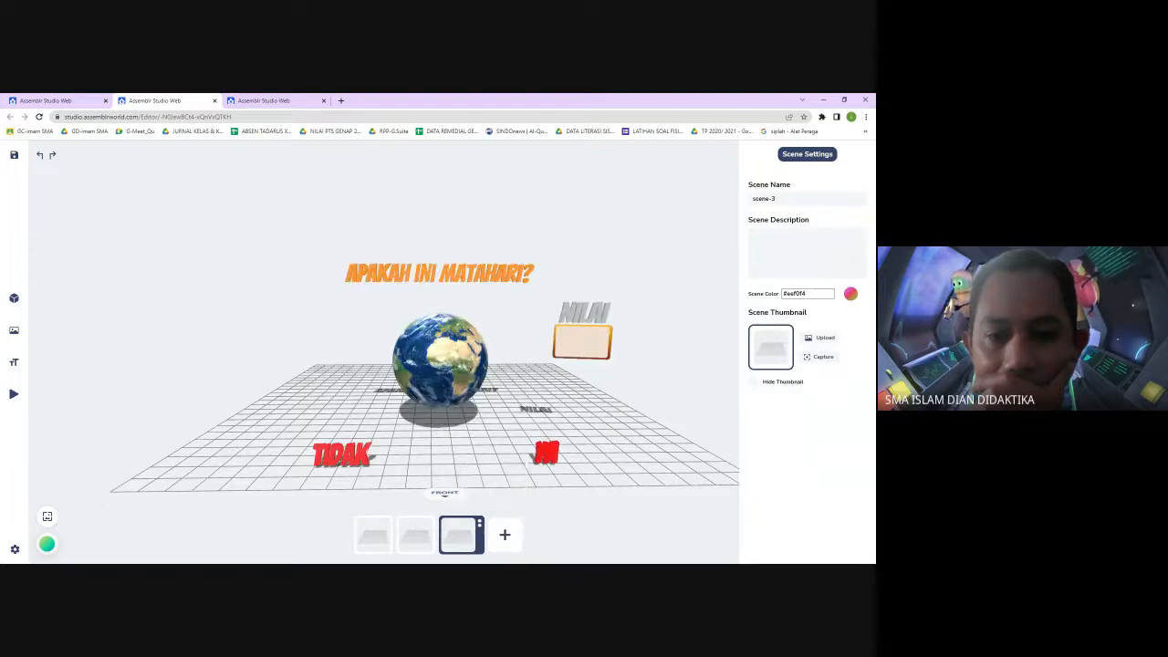
click(415, 542)
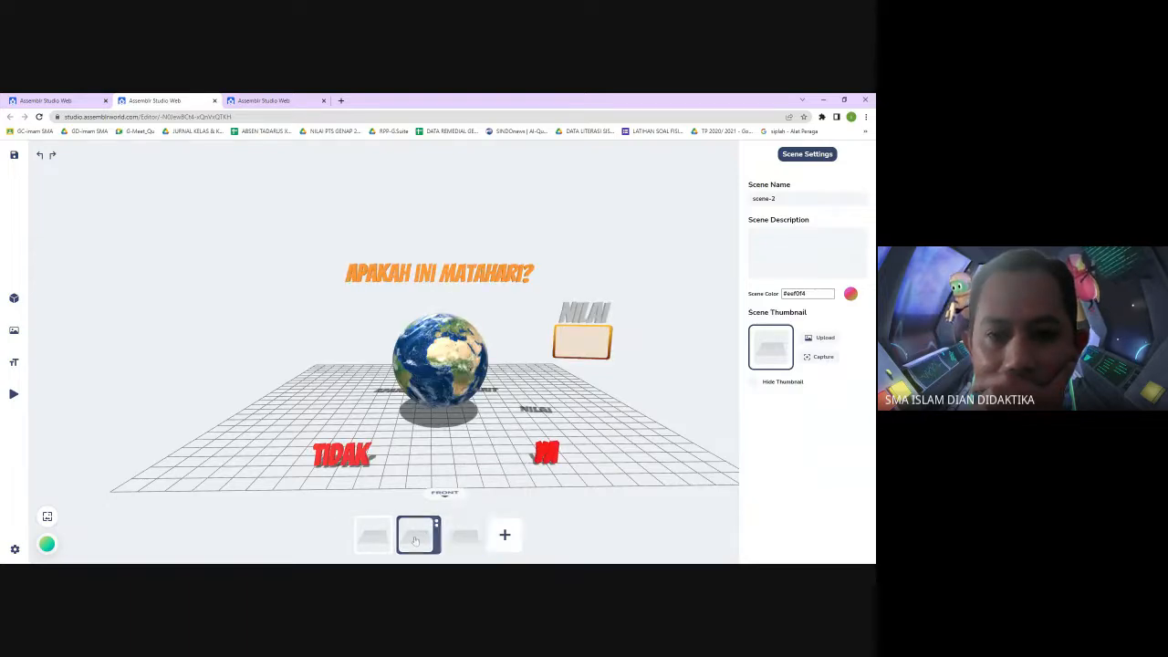
Switch to the third scene and open its scene name for editing
click(460, 545)
click(418, 546)
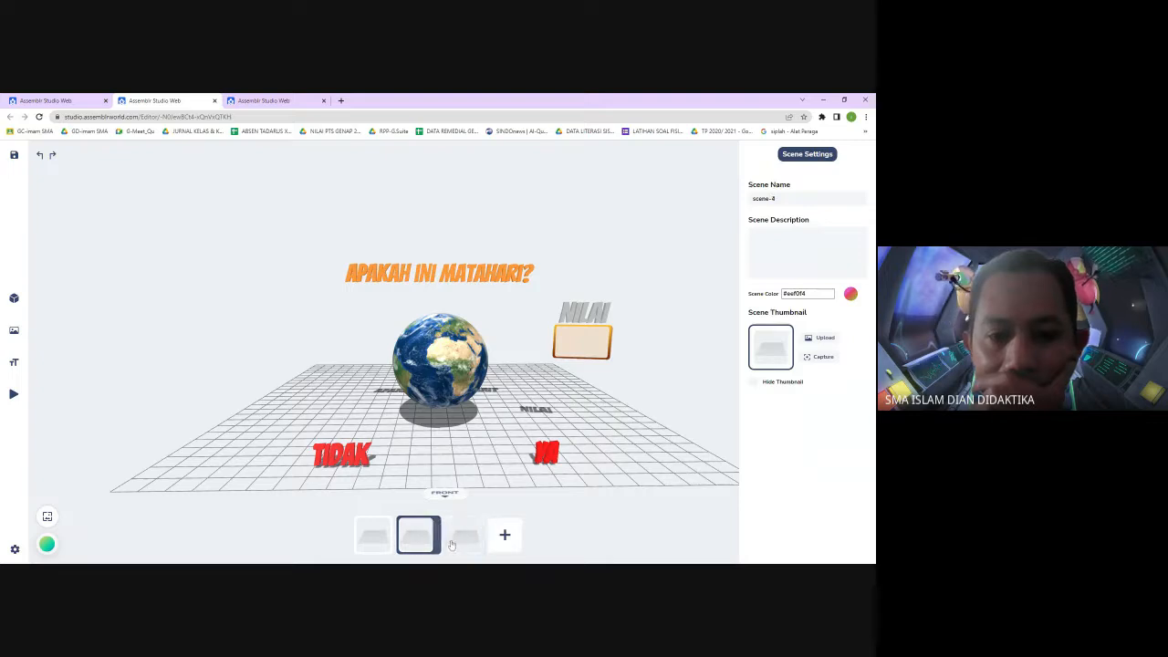
click(452, 541)
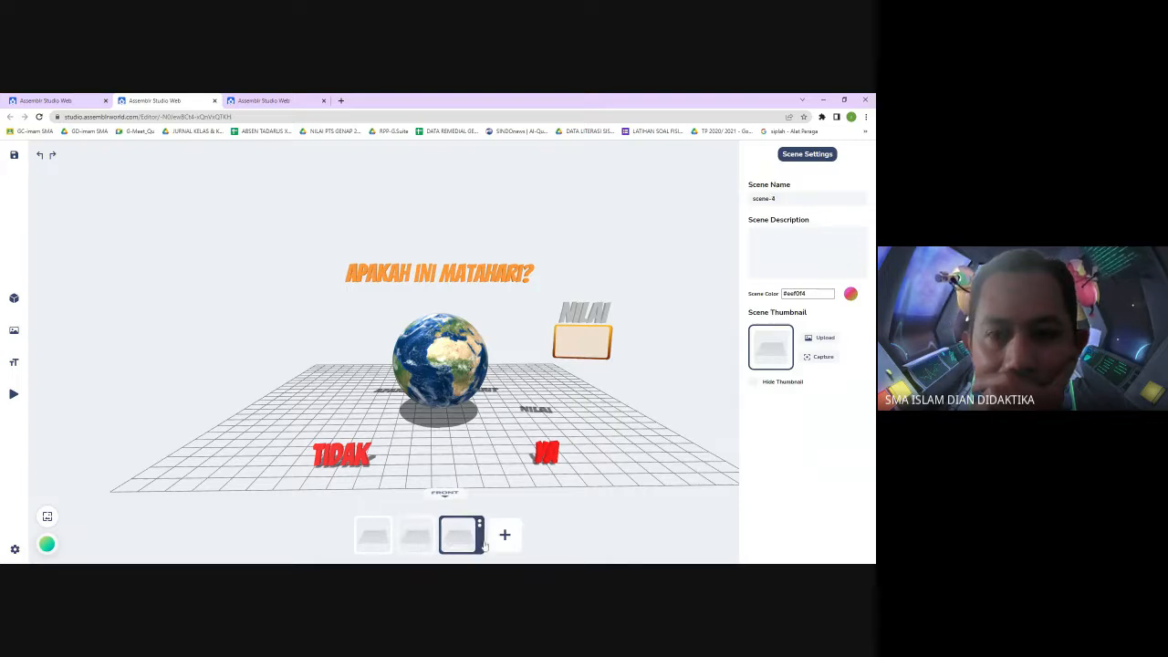
double_click(772, 198)
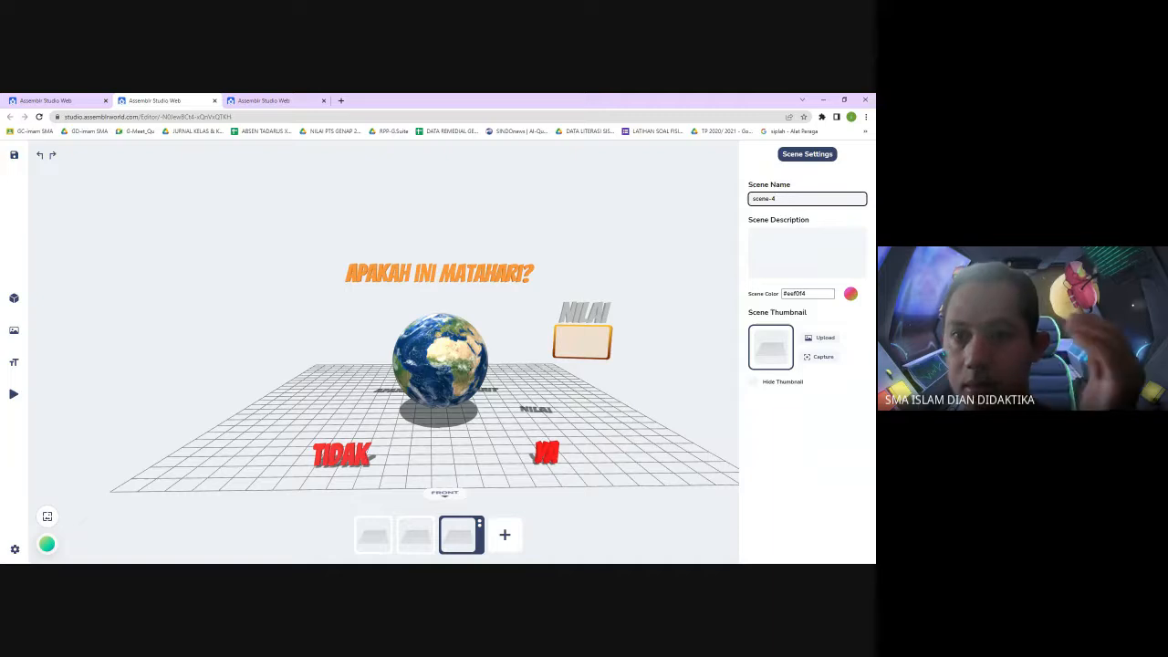
click(650, 410)
Delete the Earth model from the third scene
click(445, 354)
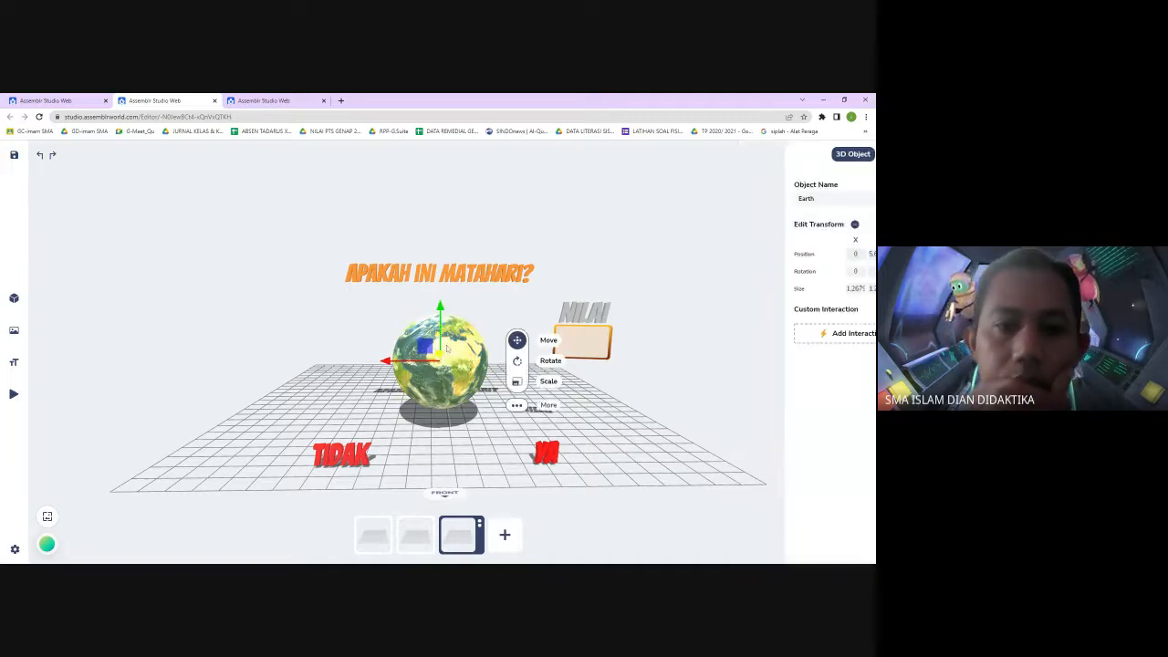
click(462, 278)
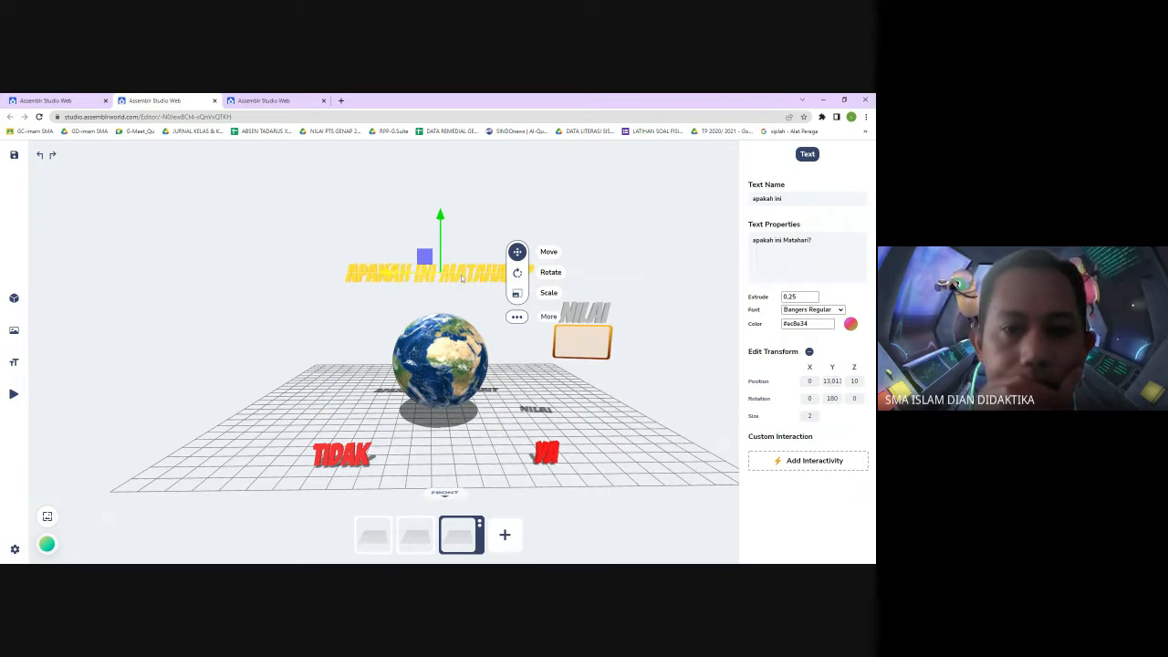
click(465, 374)
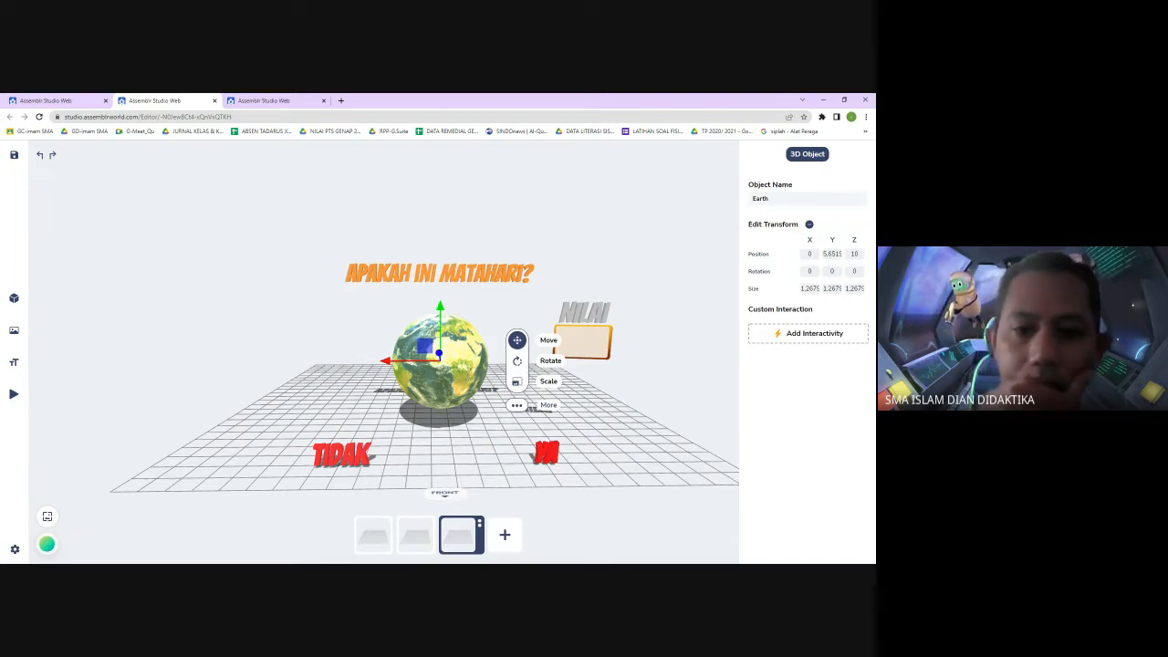
click(517, 405)
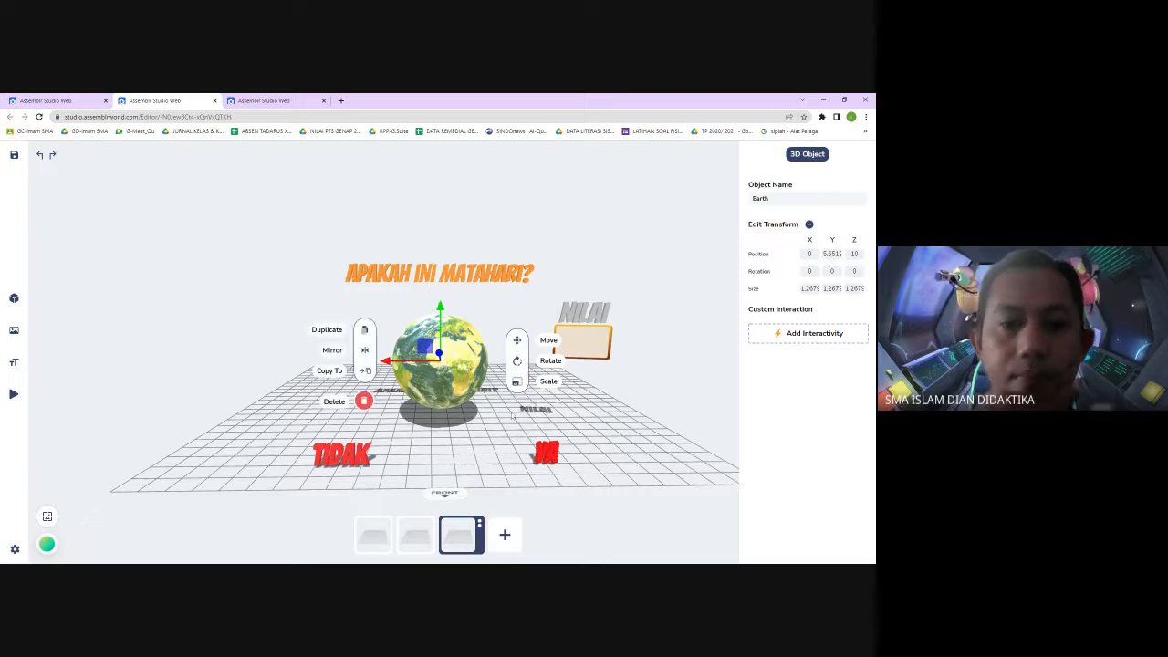
click(334, 405)
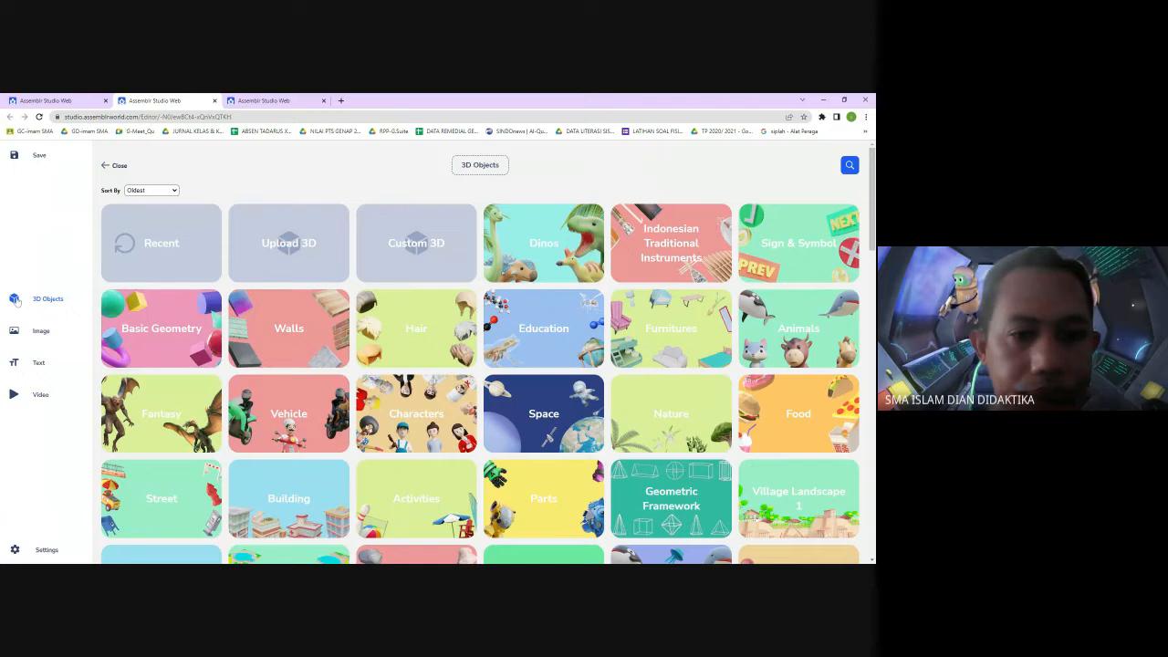
Add the Sun model from the Space category and scale it up to about 2.24
click(544, 429)
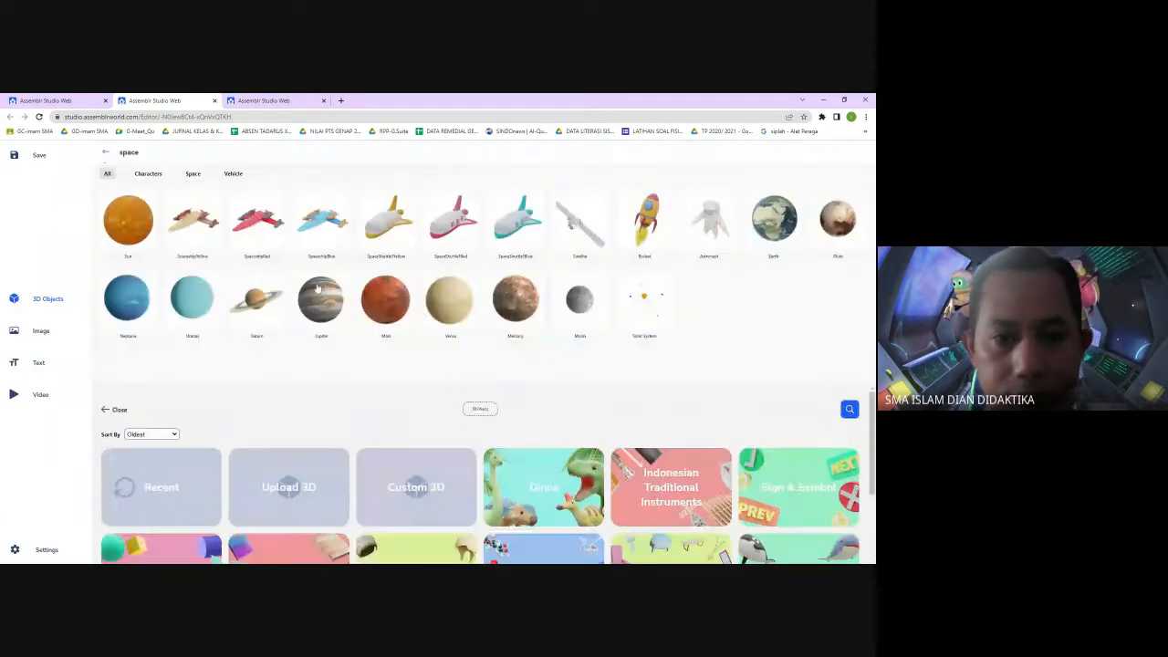
click(137, 228)
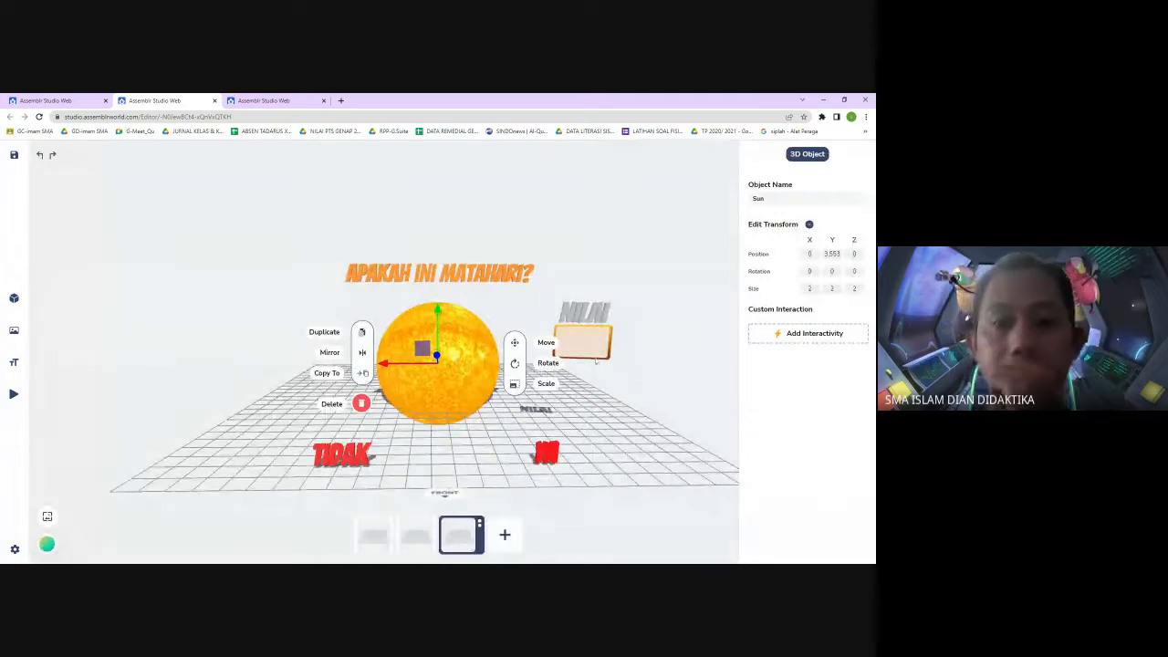
click(546, 384)
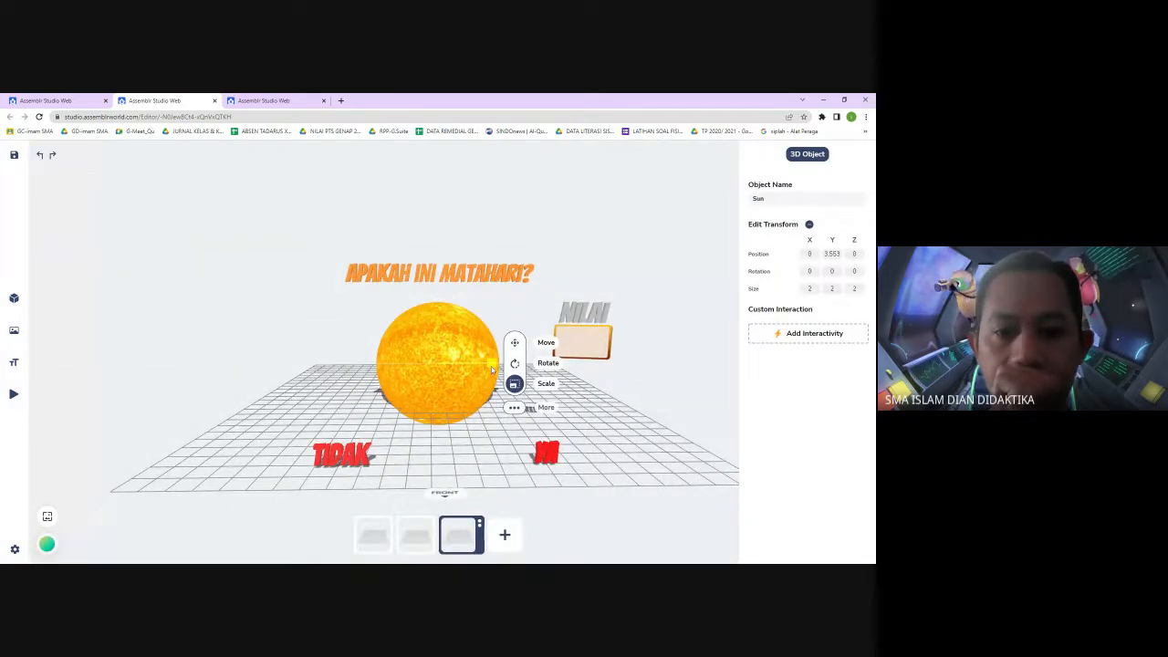
drag(491, 369, 498, 367)
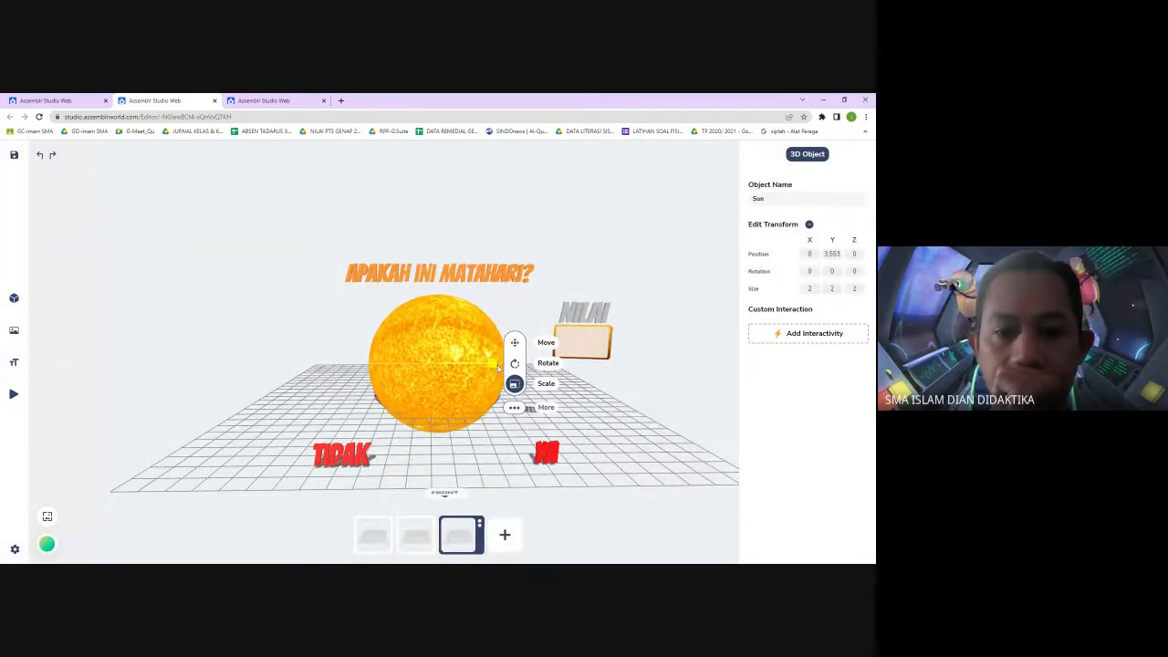
click(718, 382)
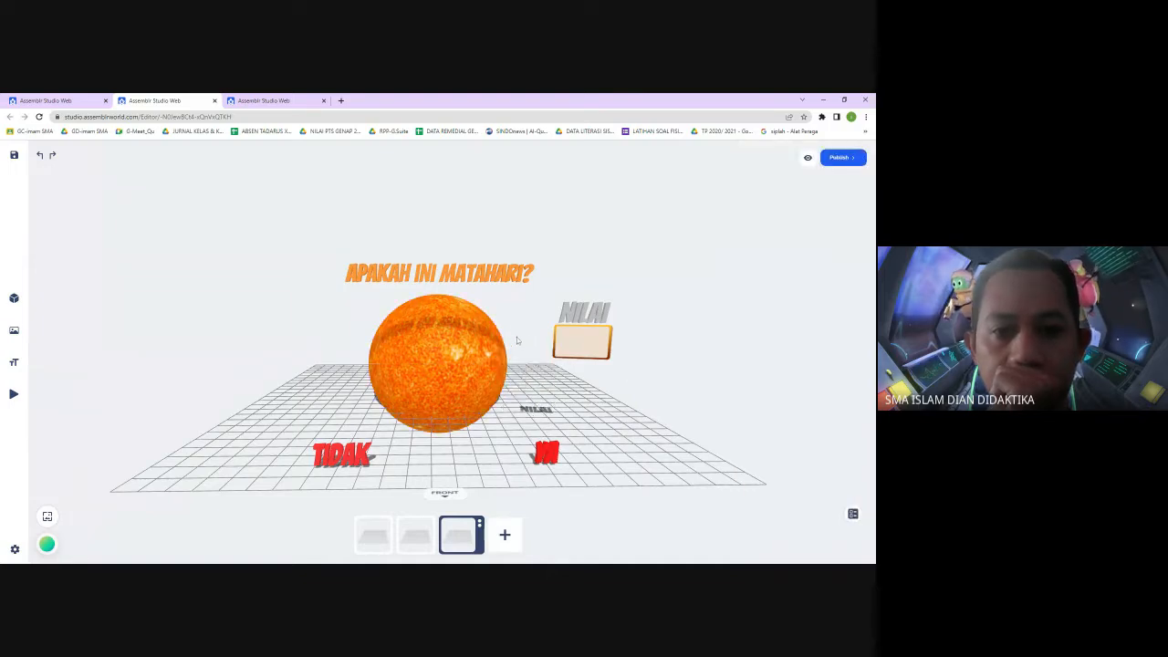
Duplicate the scene containing the Sun
click(499, 278)
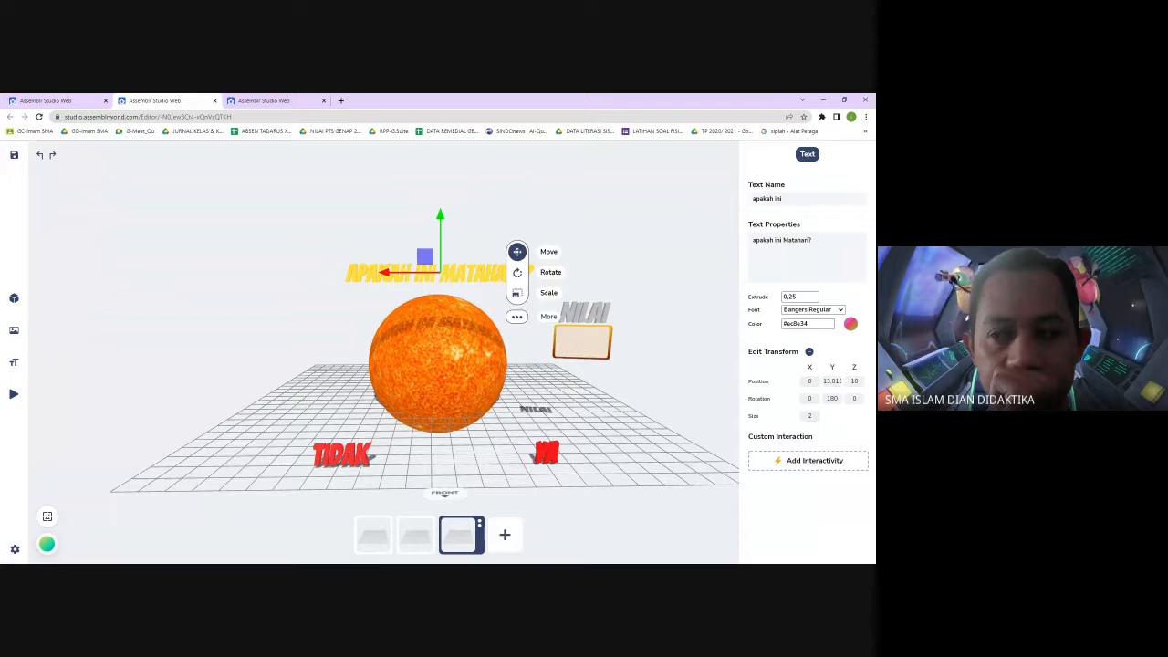
click(653, 335)
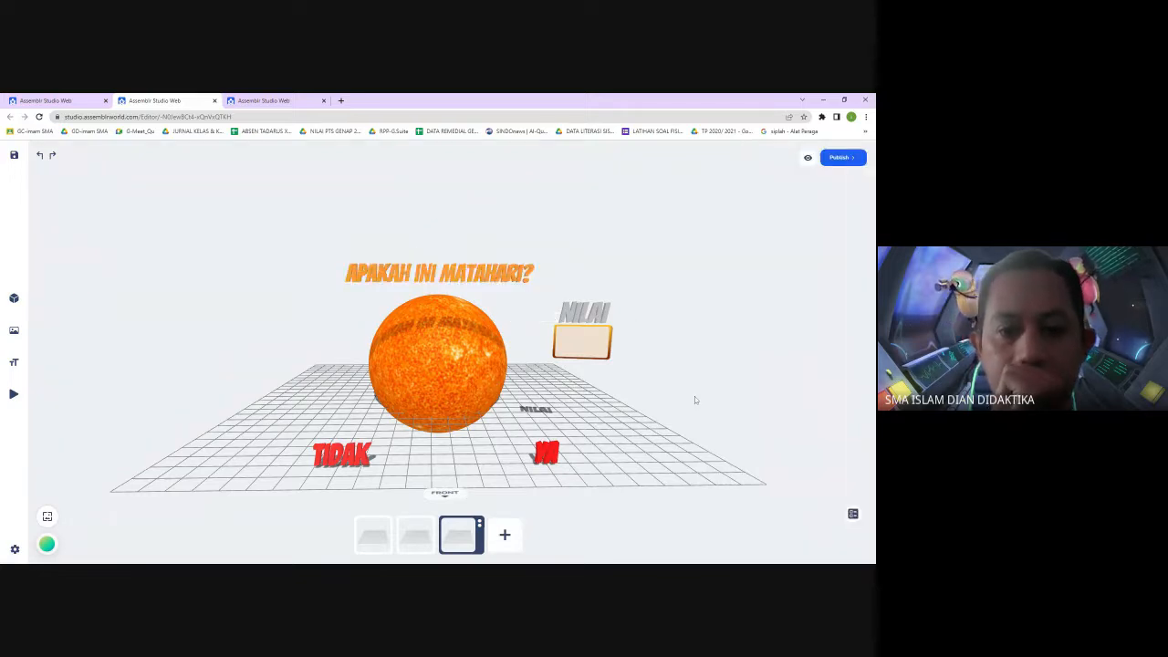
click(479, 528)
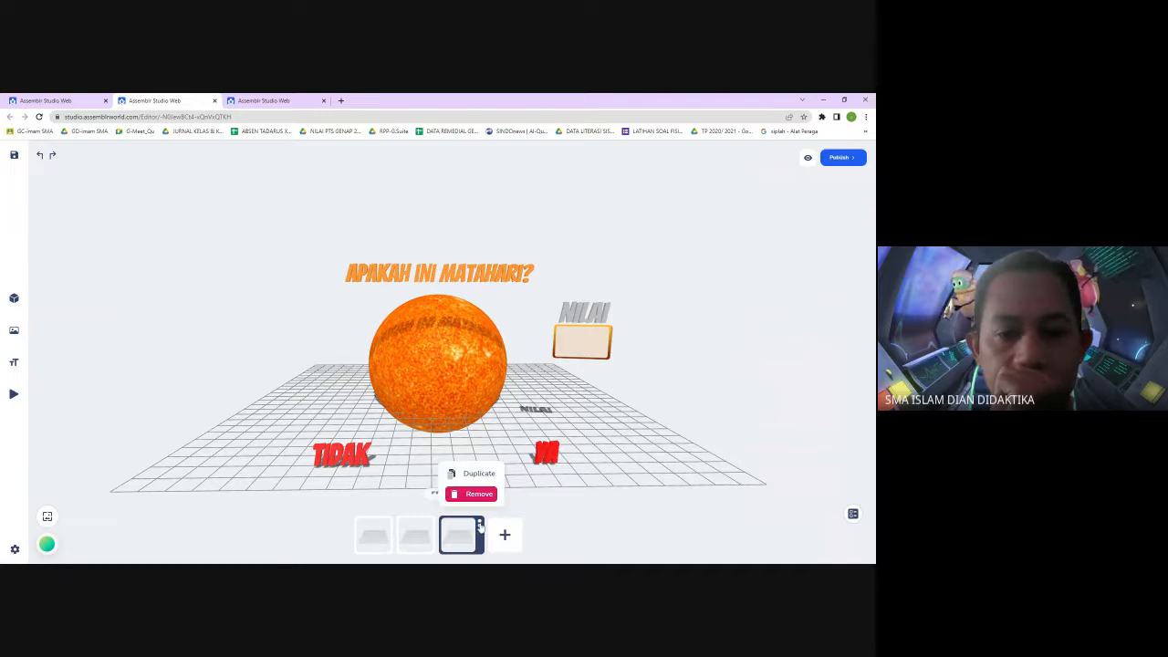
click(481, 474)
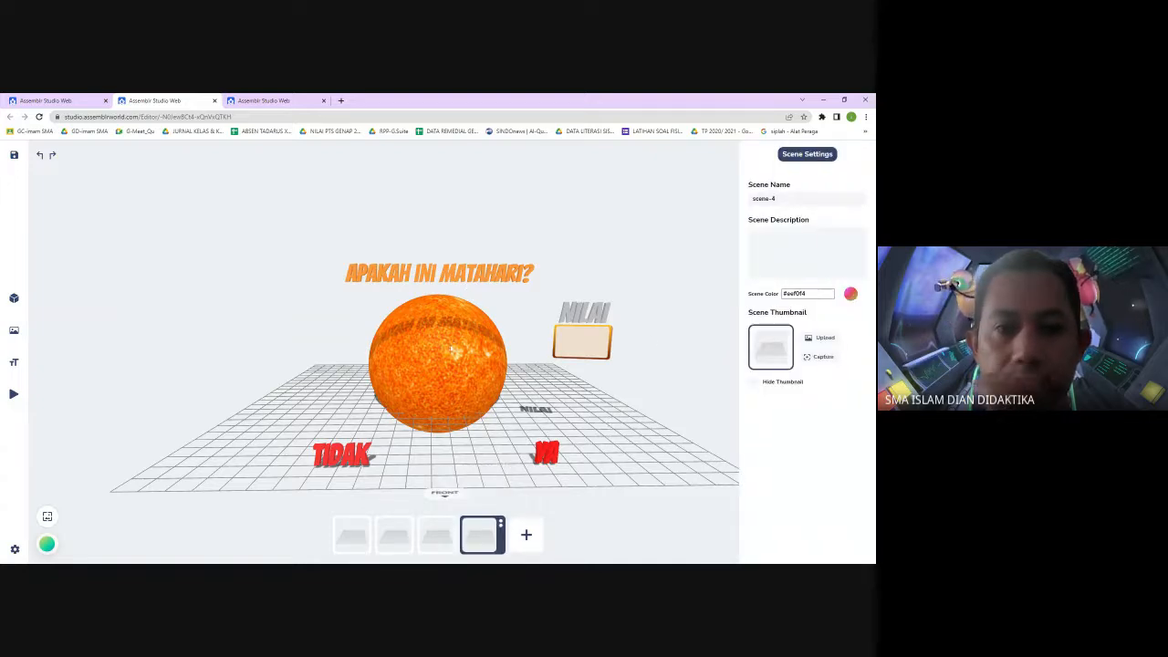
Replace the Sun in the new fourth scene with the Saturn model from the Space category
click(451, 369)
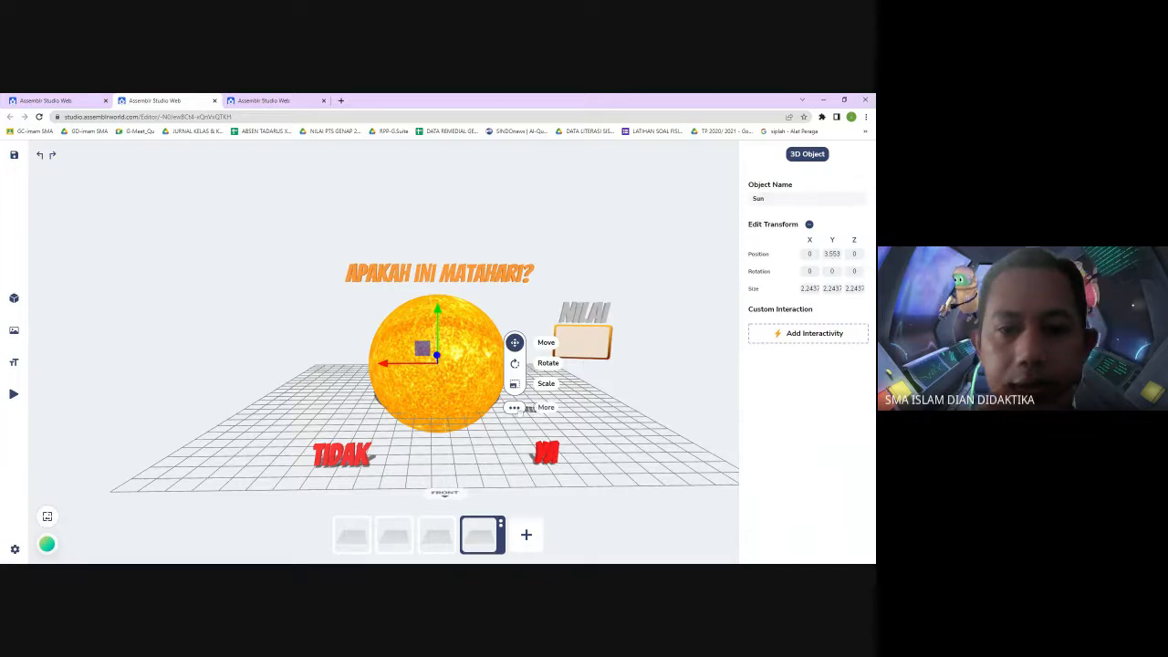
click(513, 407)
click(325, 403)
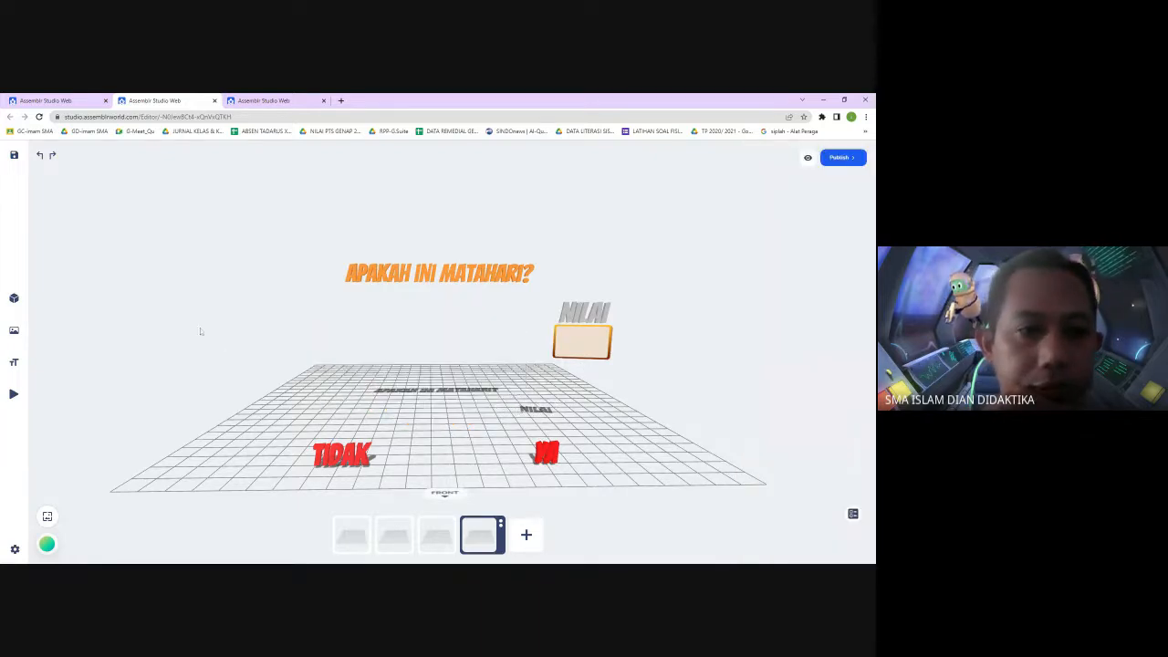
click(50, 300)
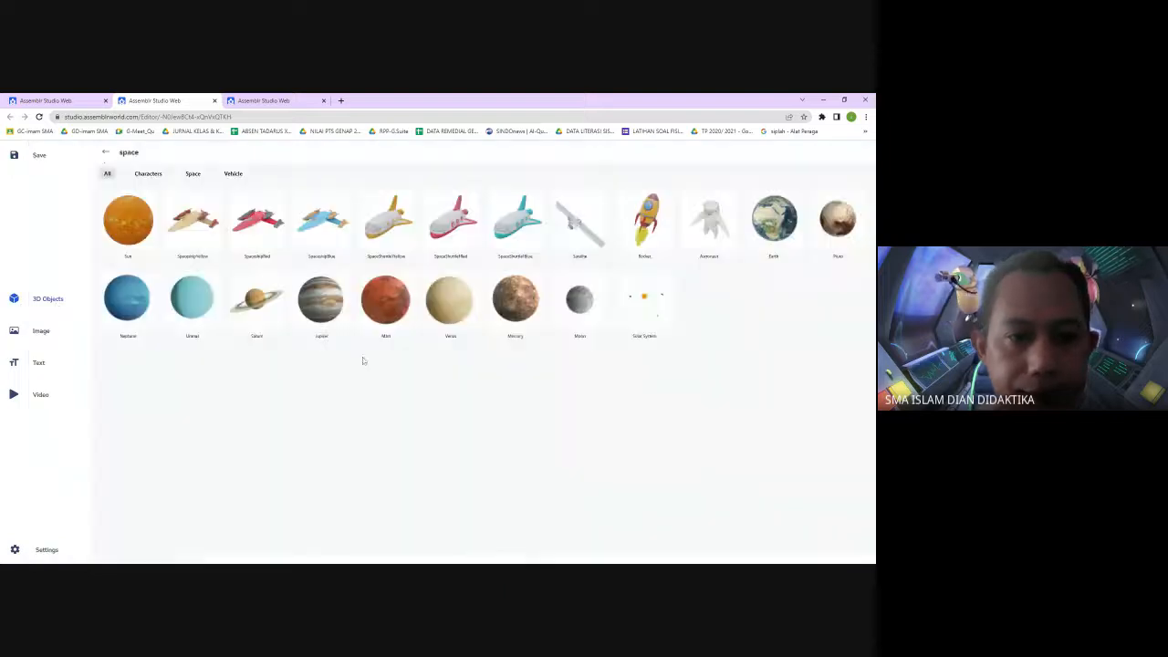
click(248, 306)
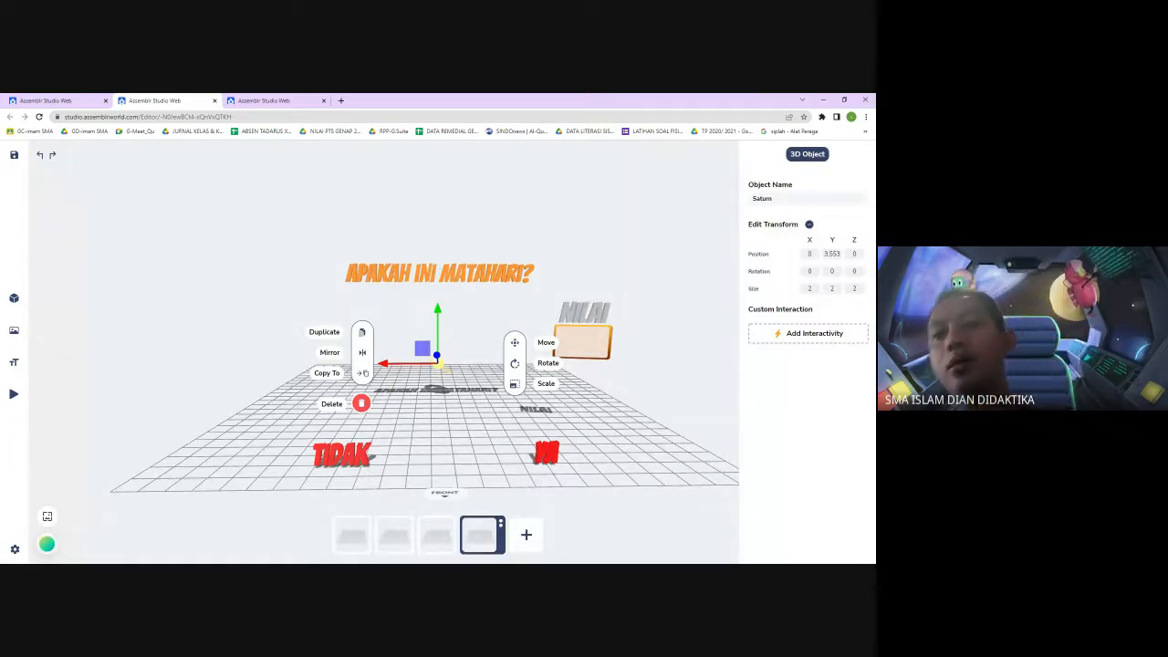
Set Saturn's size to 4 on the X, Y and Z axes
click(811, 288)
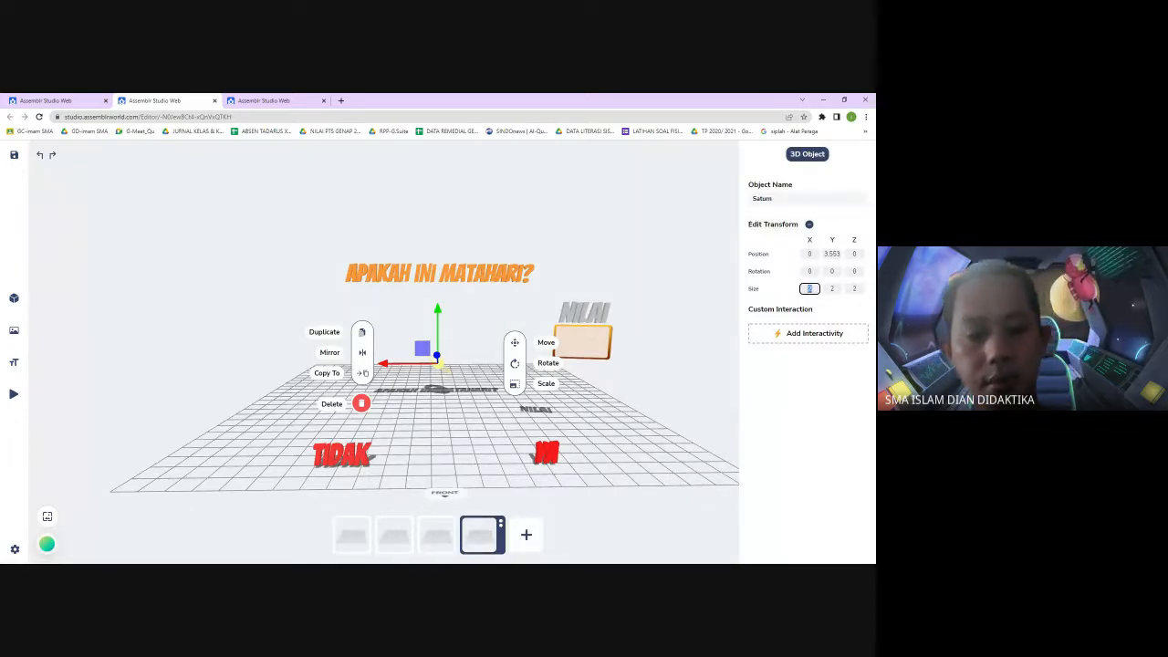
key(Tab)
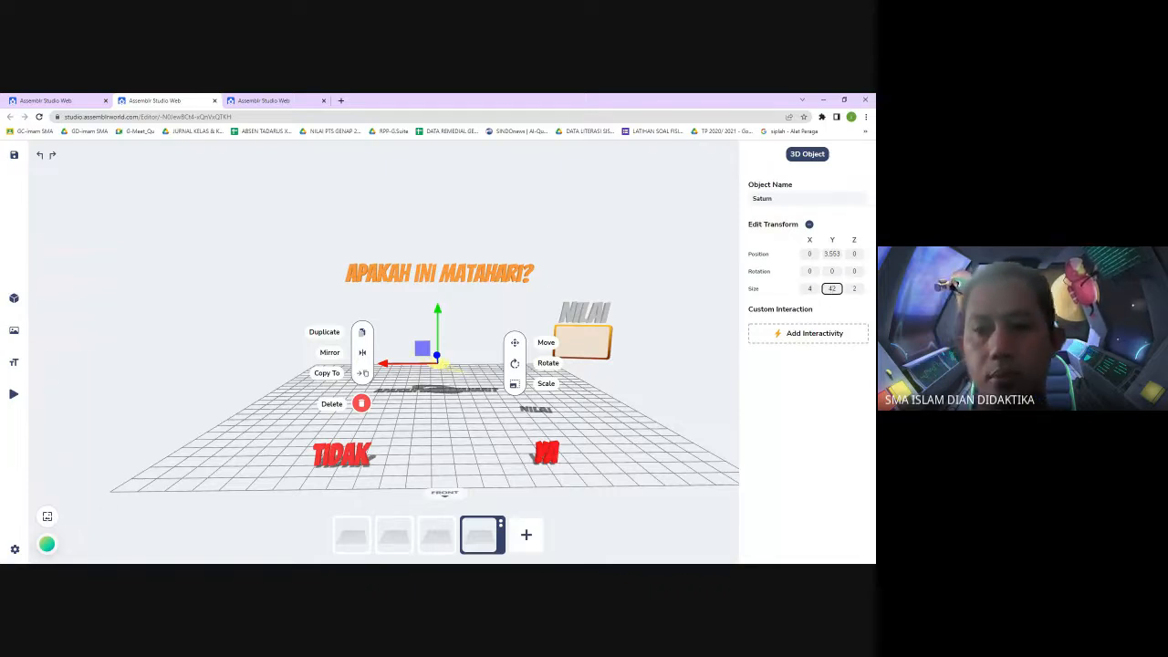
key(Tab)
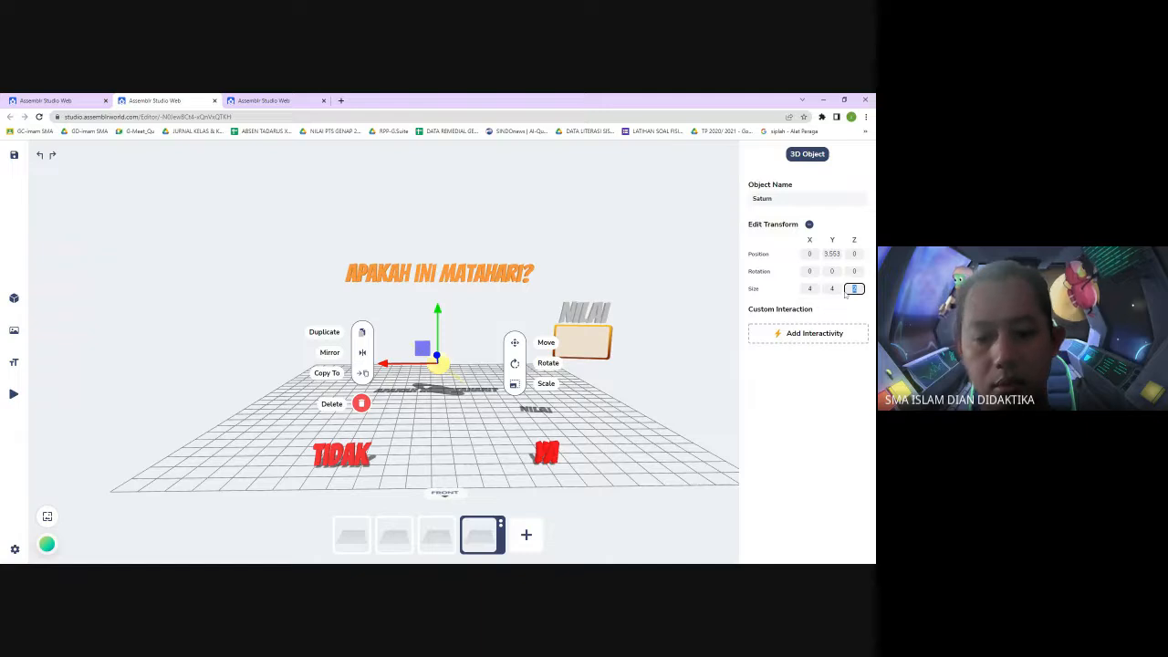
click(666, 384)
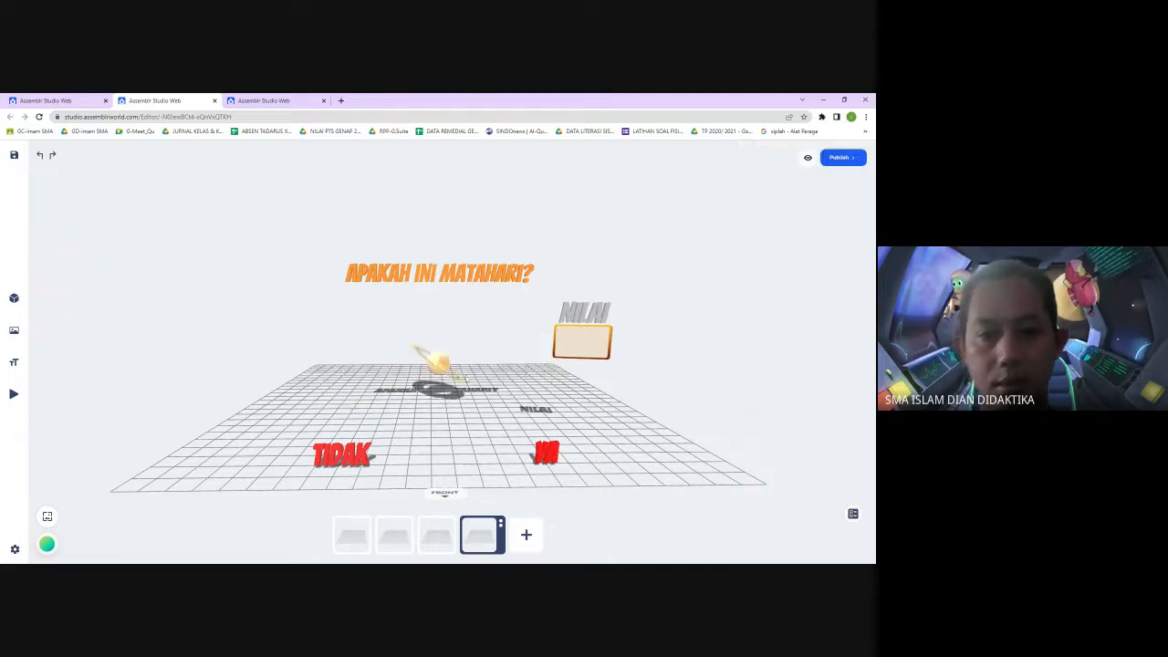
Scale Saturn up to about 9.32
click(441, 366)
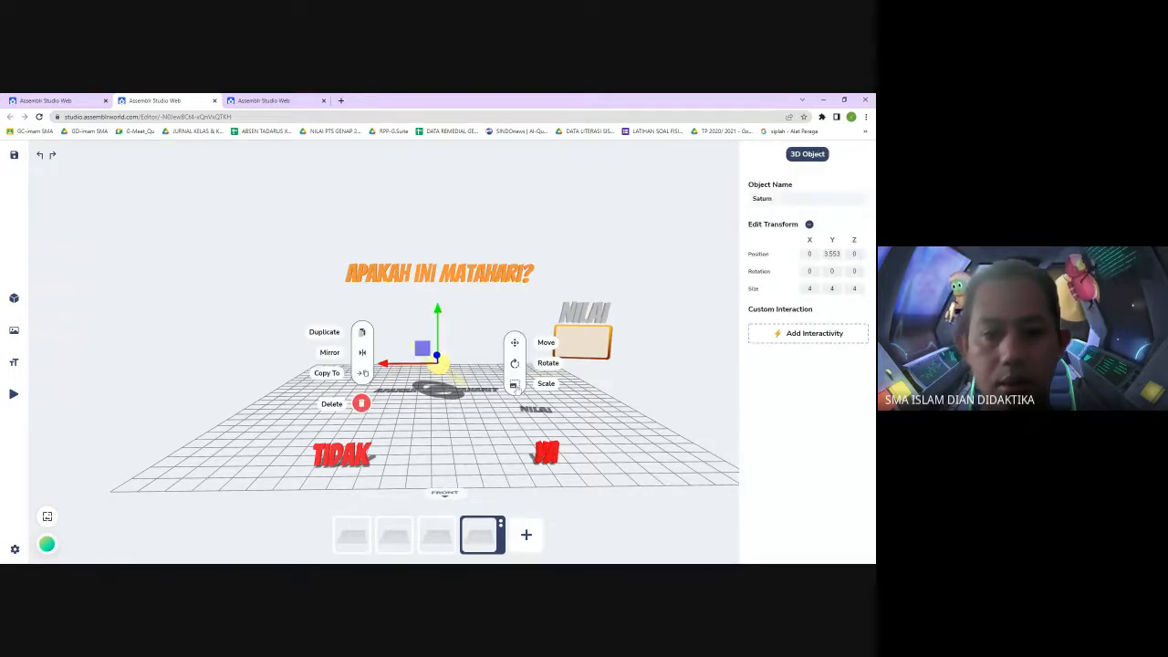
click(515, 385)
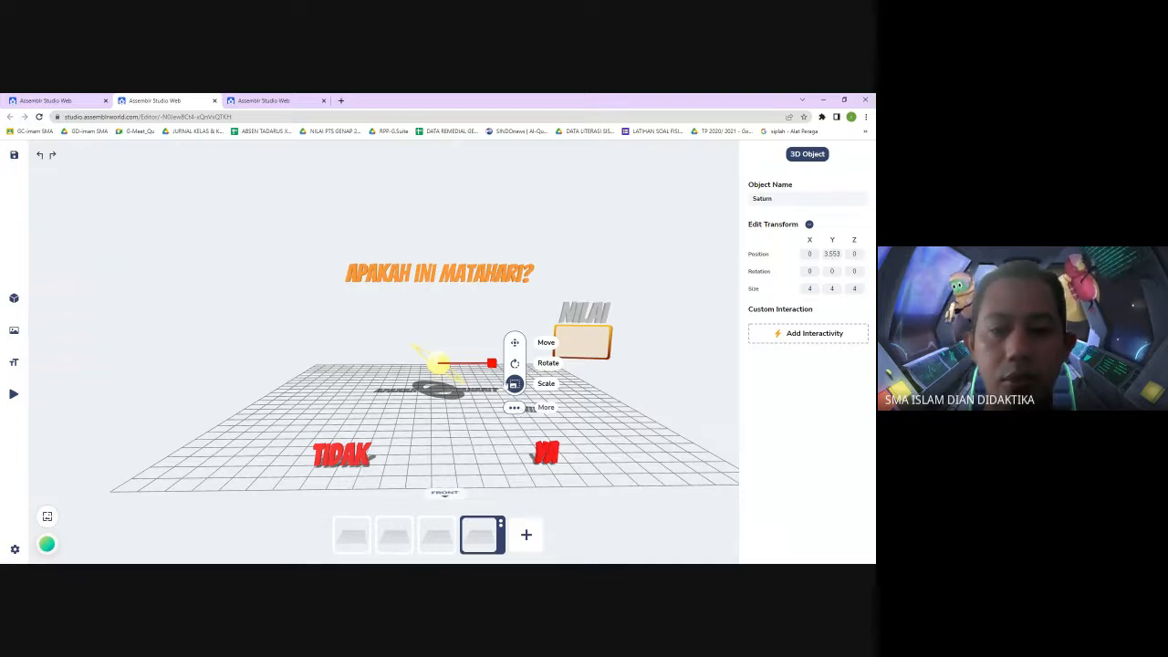
drag(492, 364, 566, 370)
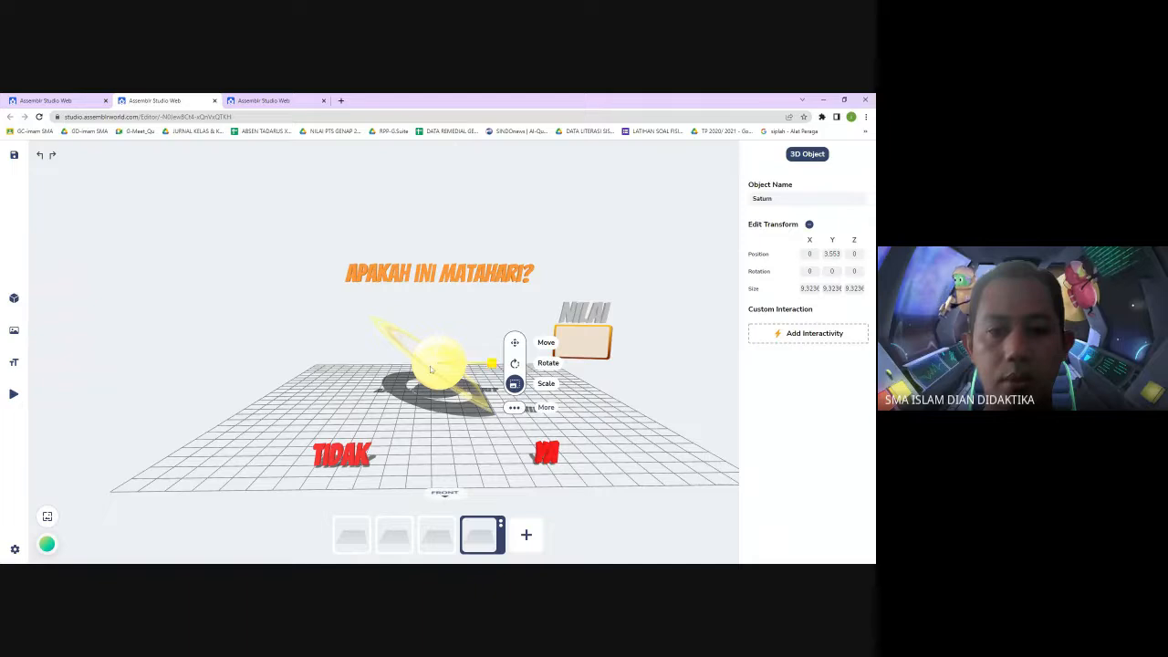
Rotate Saturn about 16° around the Y axis and move it slightly upward
click(548, 367)
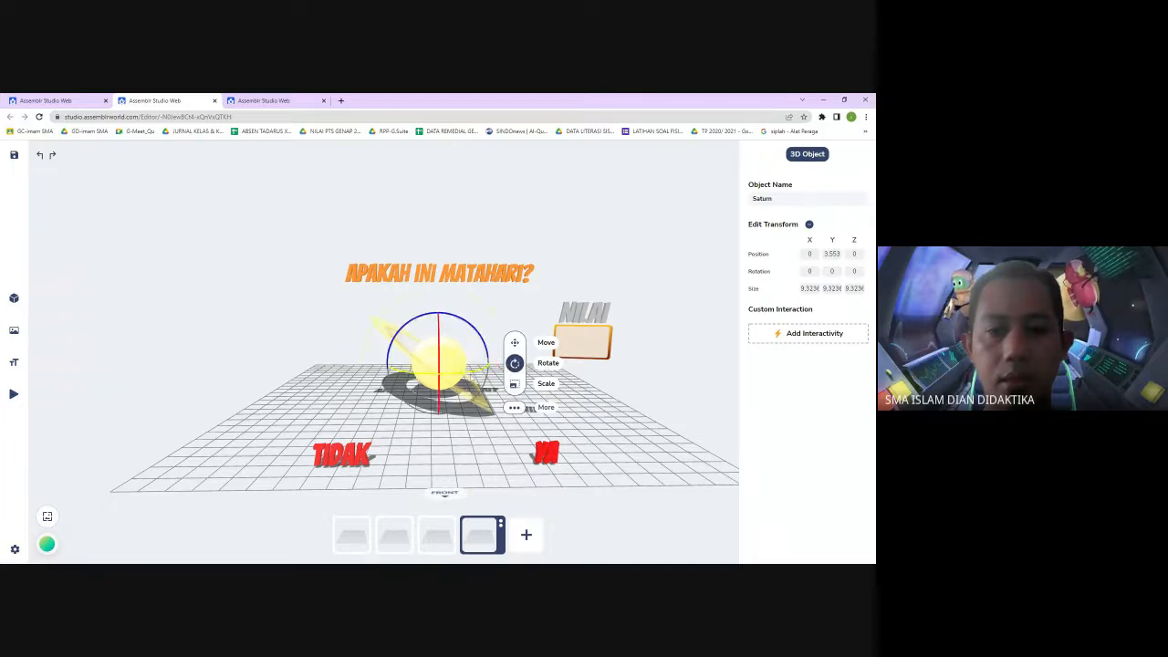
drag(471, 379, 456, 378)
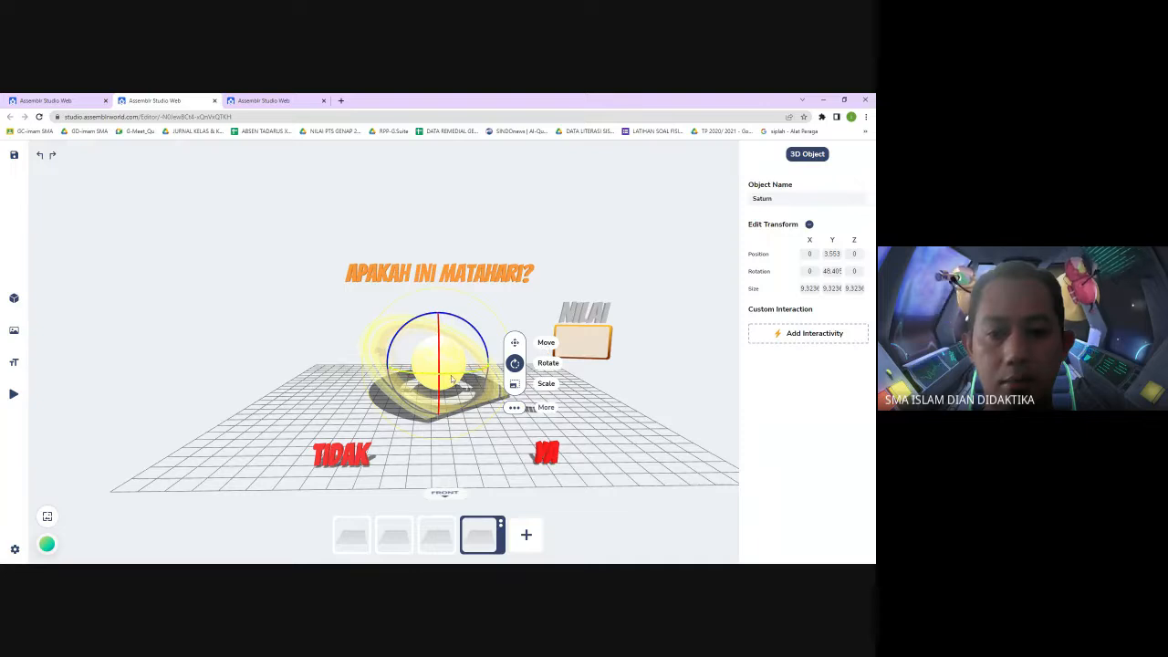
drag(452, 379, 497, 390)
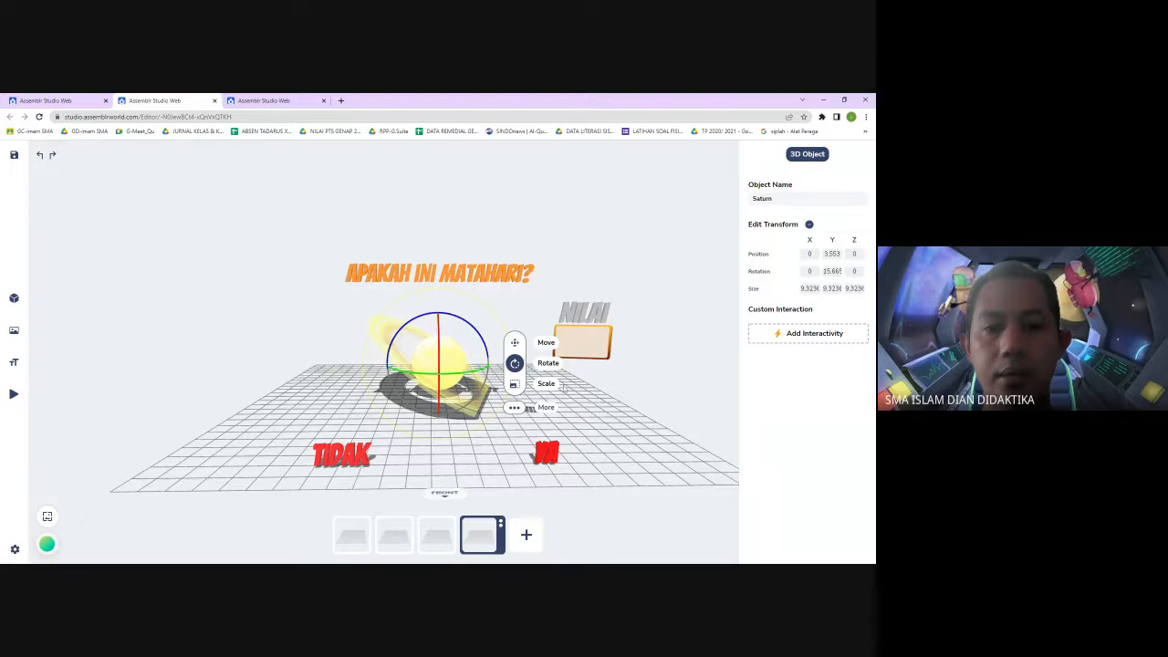
click(680, 394)
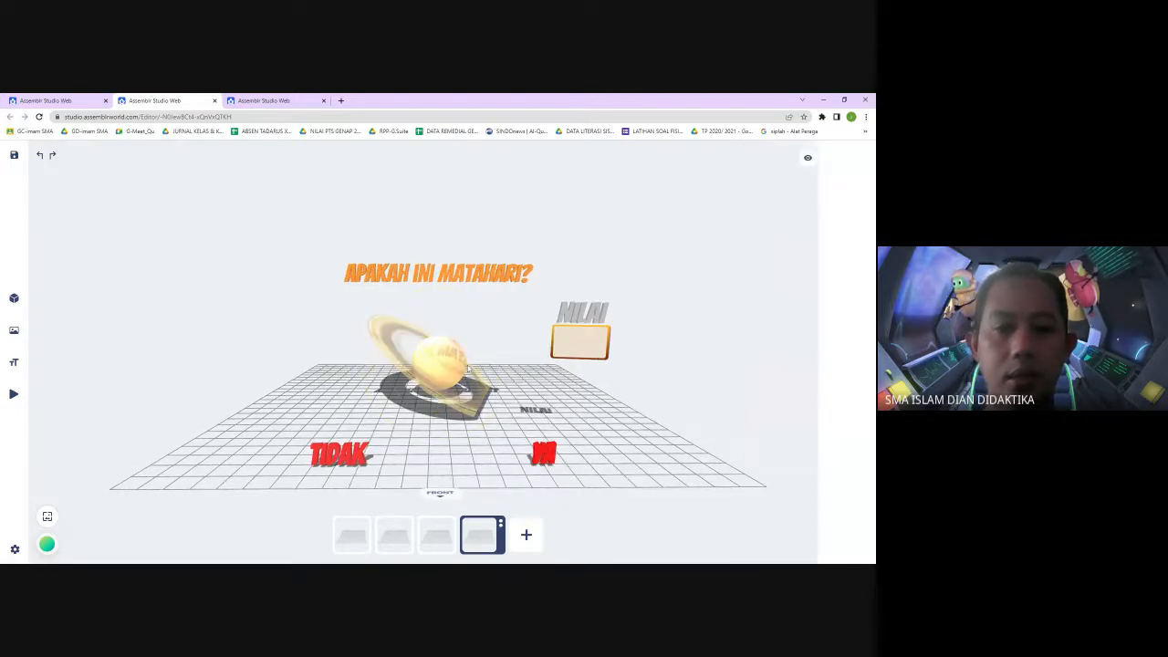
click(440, 335)
drag(440, 335, 437, 303)
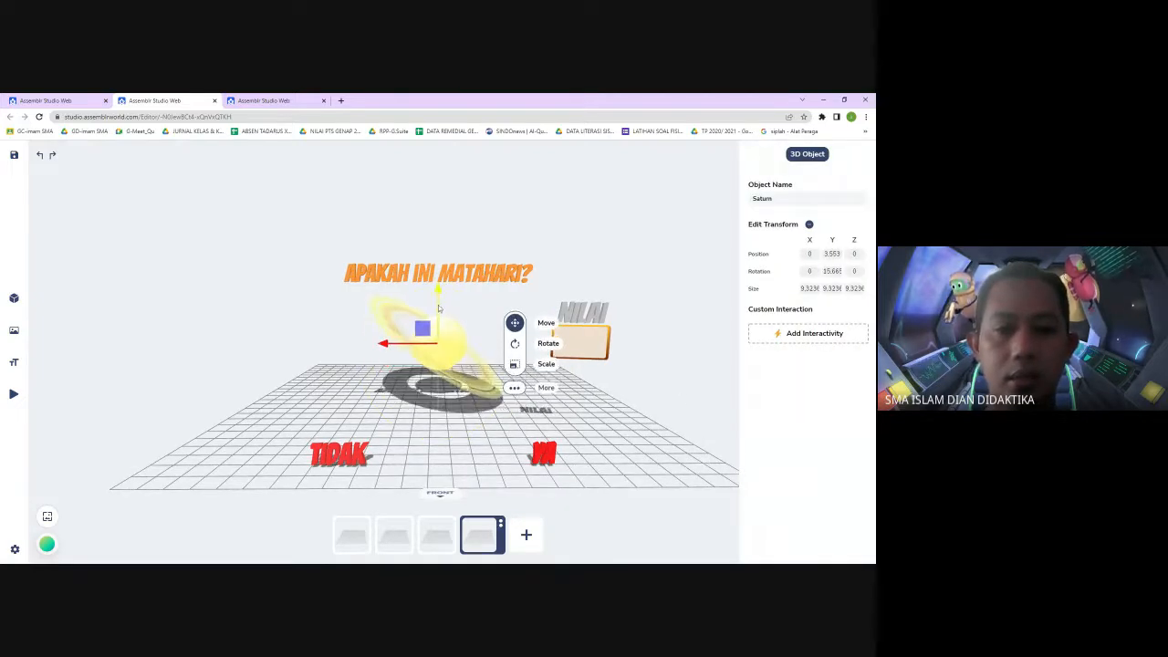
Change the fourth scene's question text to "apakah ini Saturnus?"
click(480, 277)
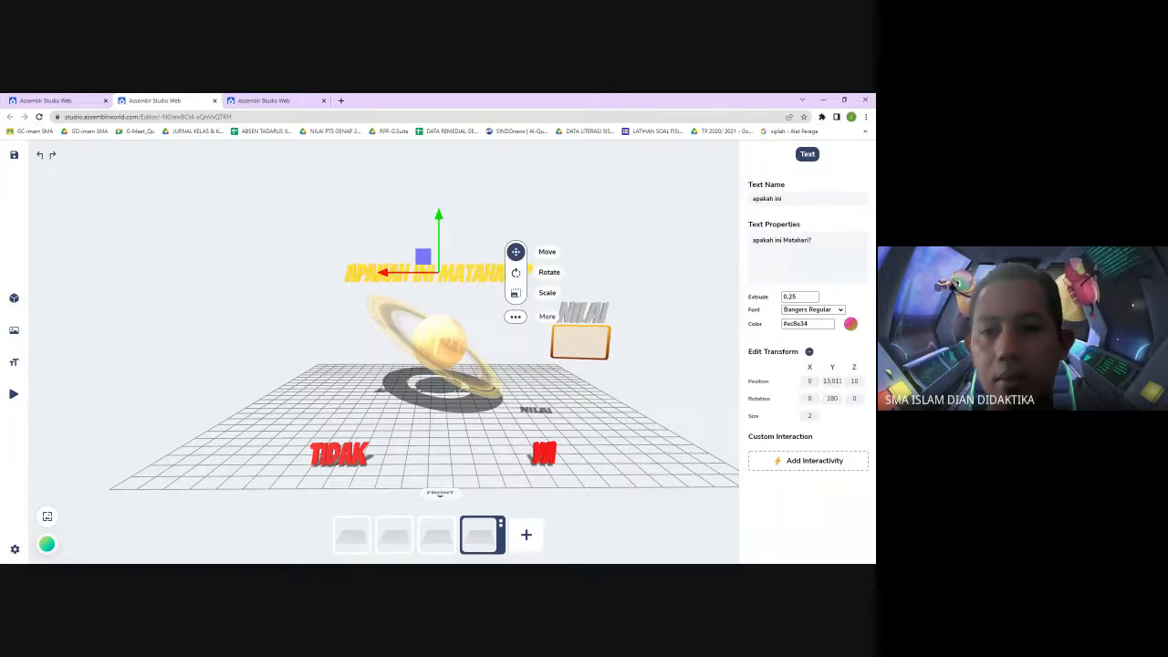
drag(783, 240, 809, 240)
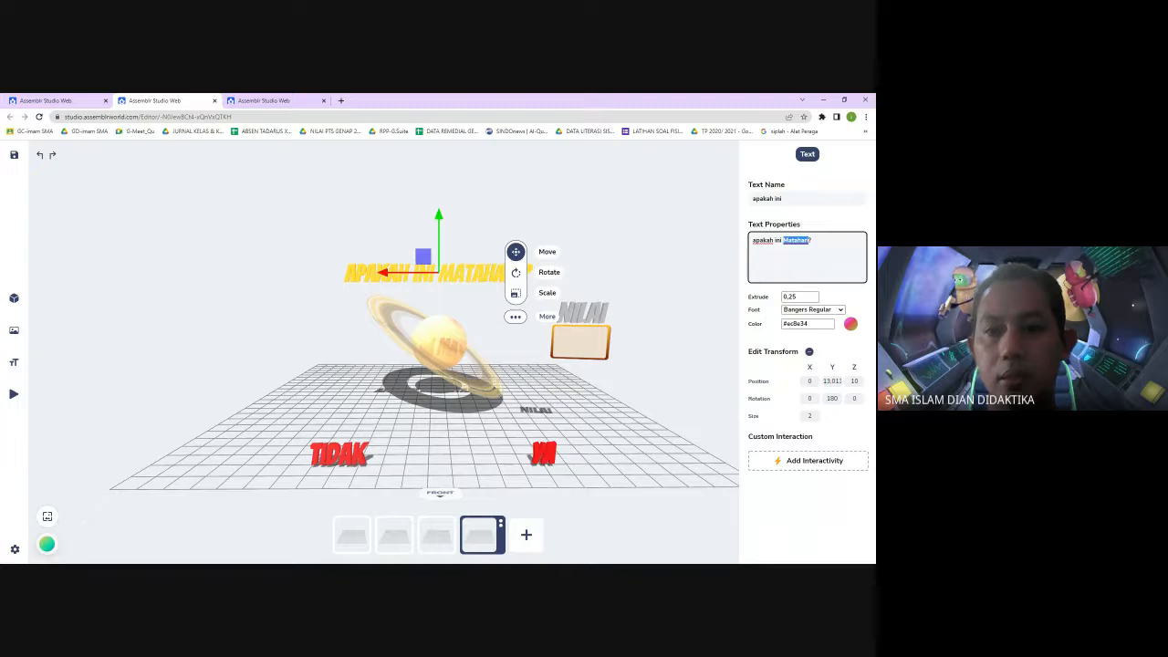
text(S)
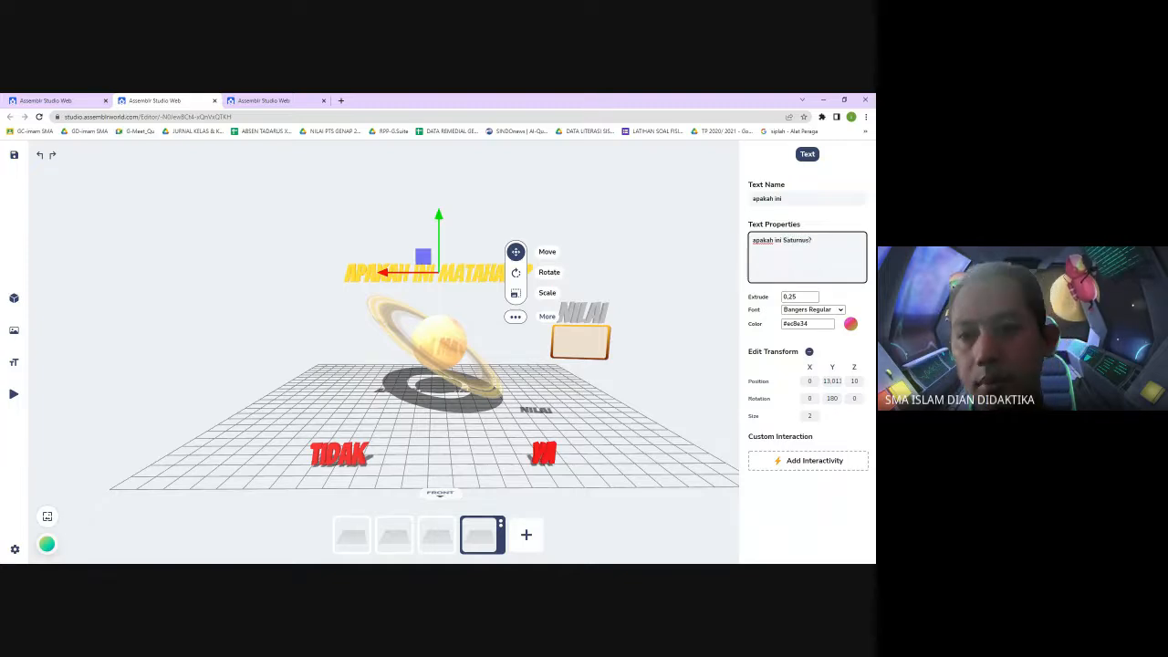
text(aturnus)
click(655, 523)
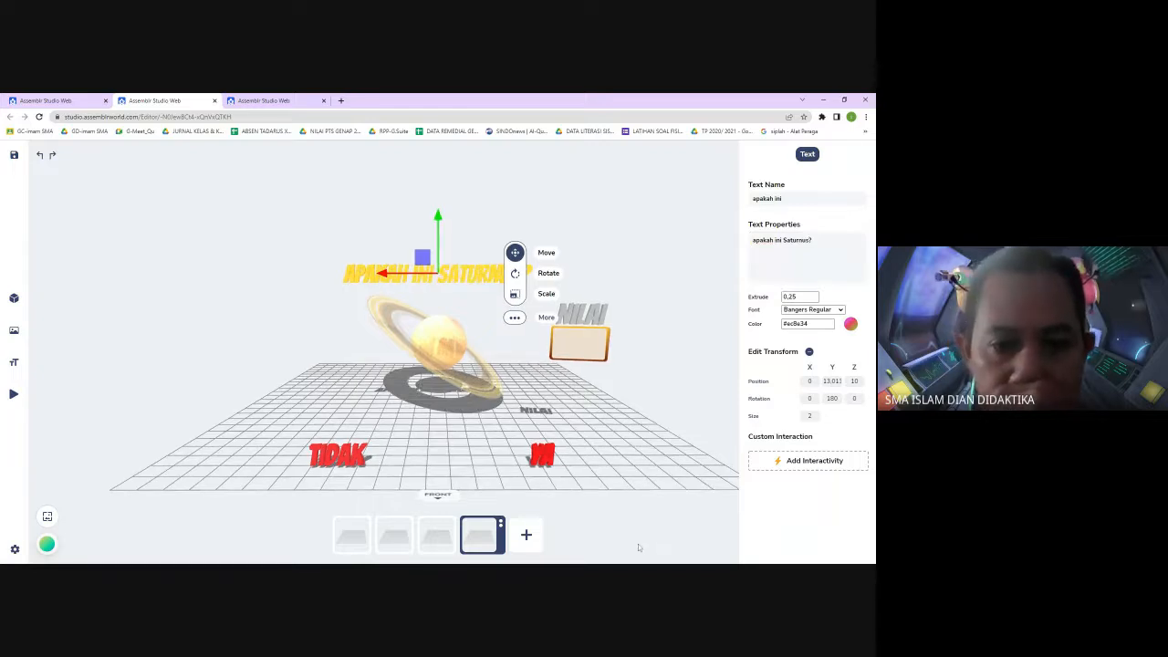
Leaf through all four scenes to review their contents
click(634, 276)
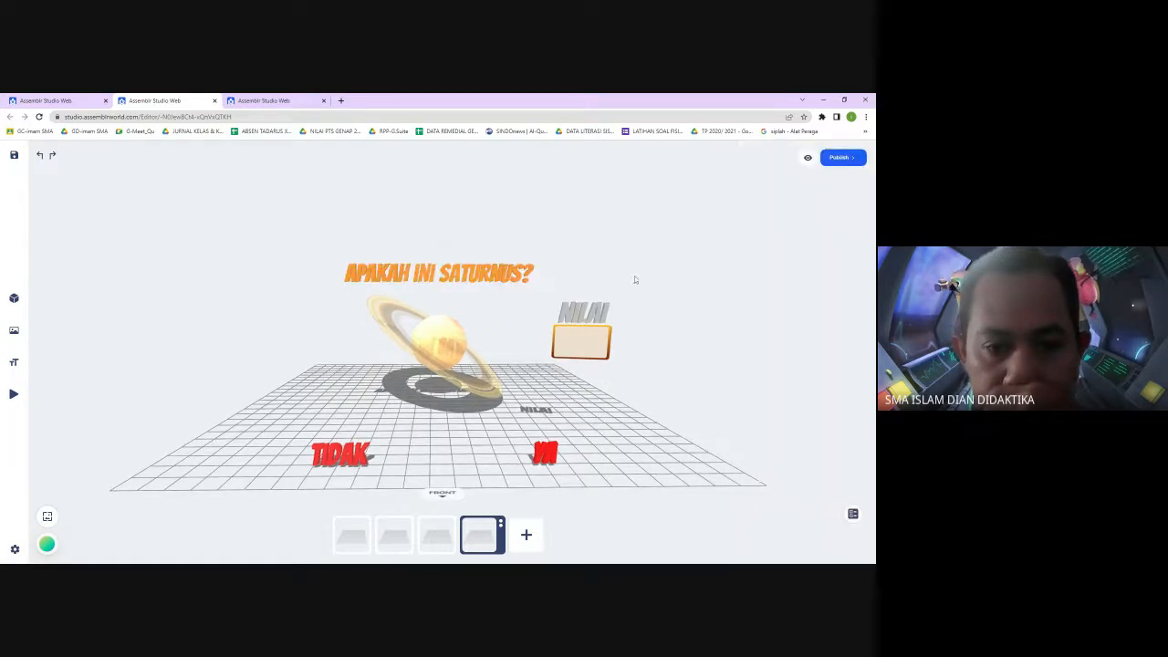
click(434, 537)
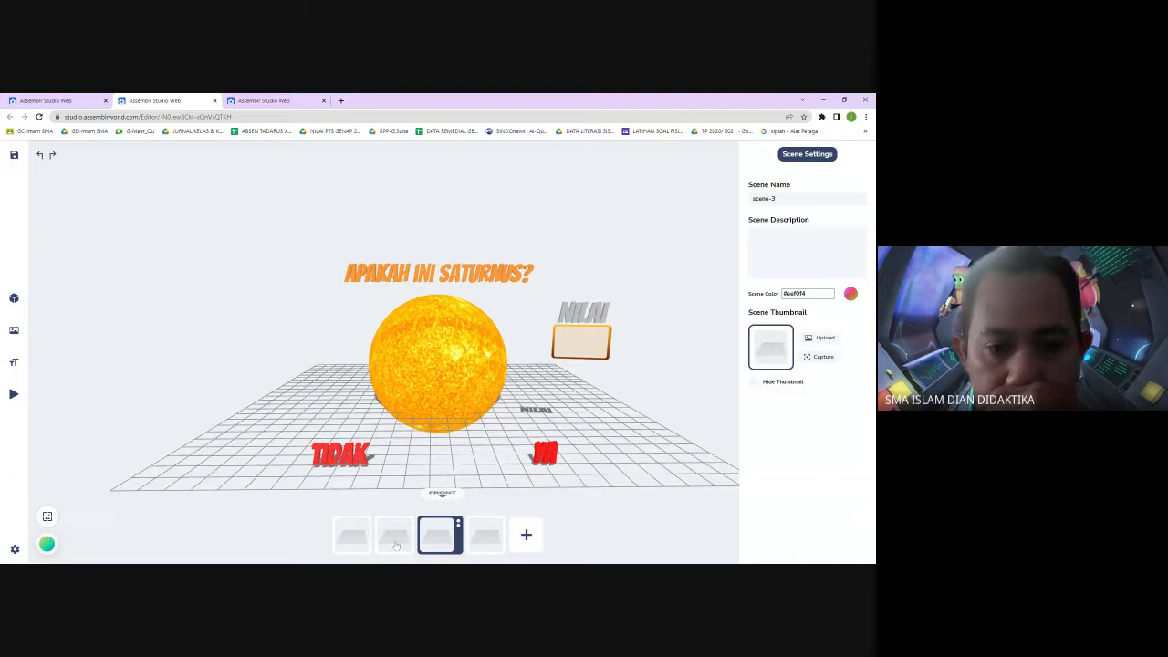
click(394, 539)
click(352, 538)
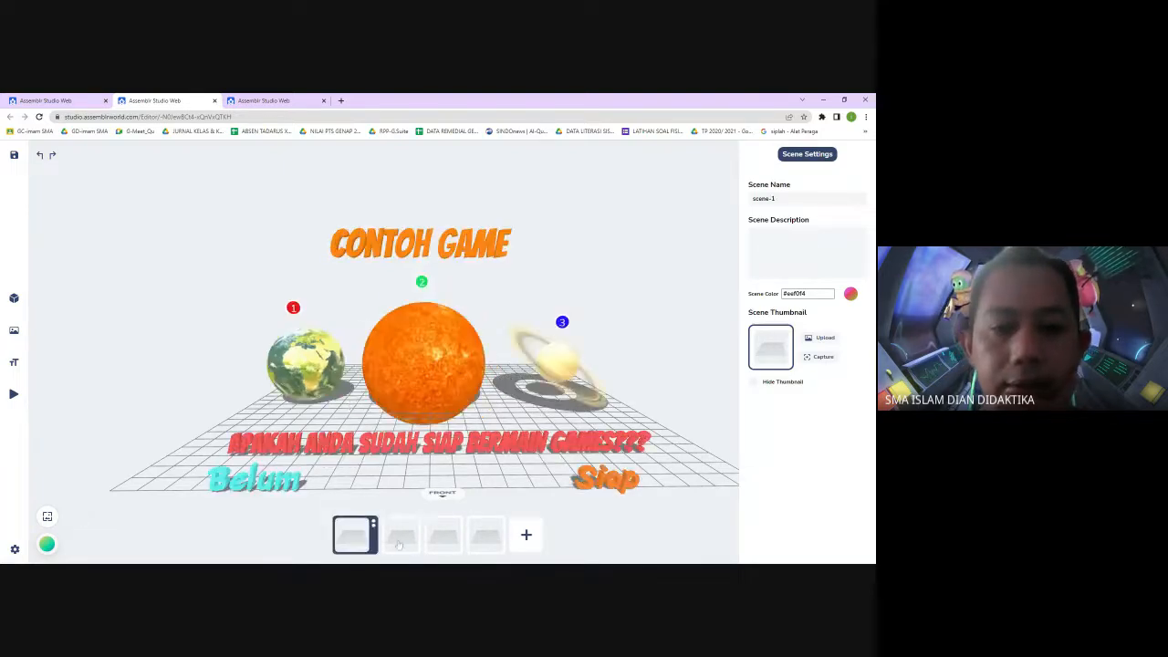
click(396, 536)
click(438, 537)
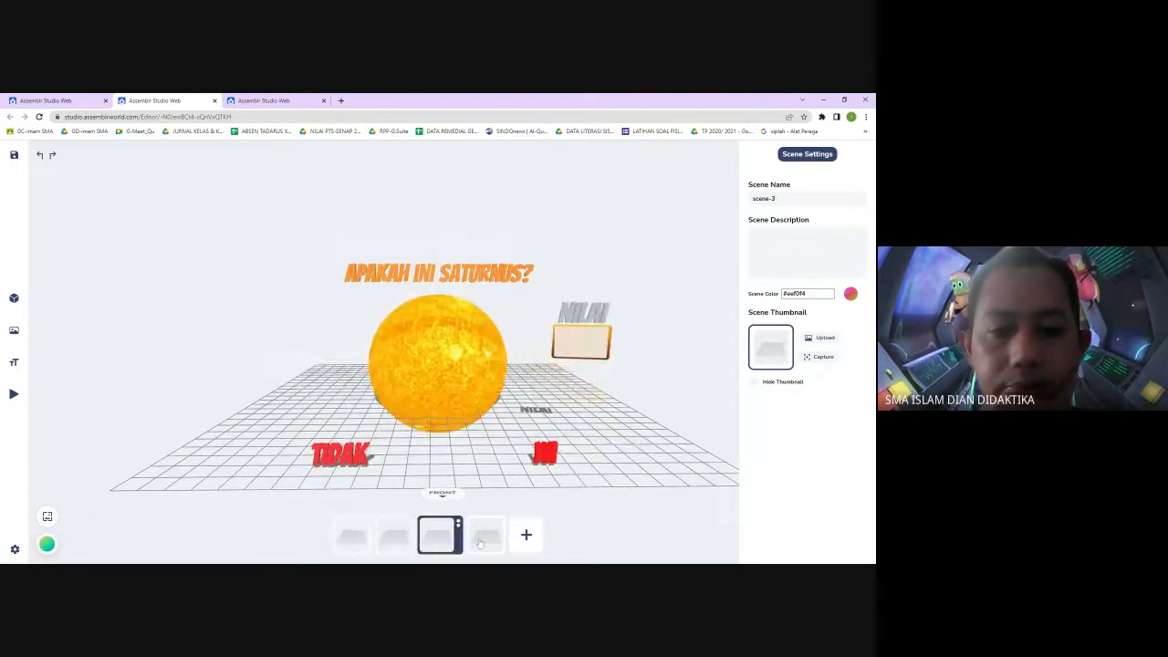
click(483, 536)
click(649, 543)
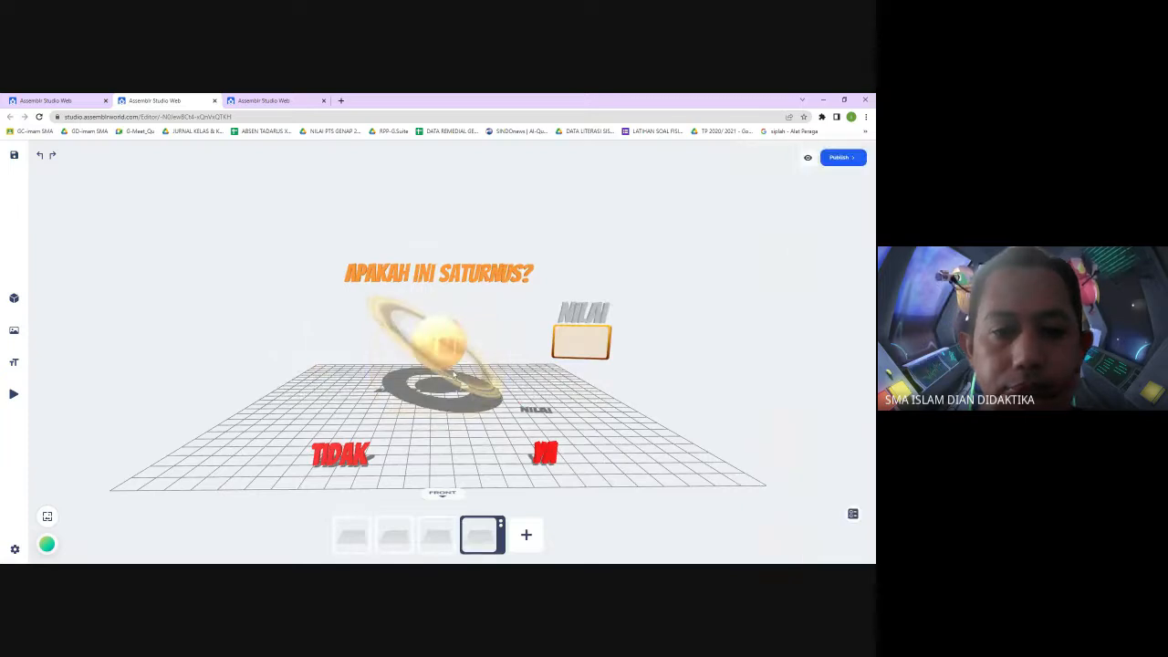
Scale Saturn up to about 10.99
click(458, 381)
click(537, 390)
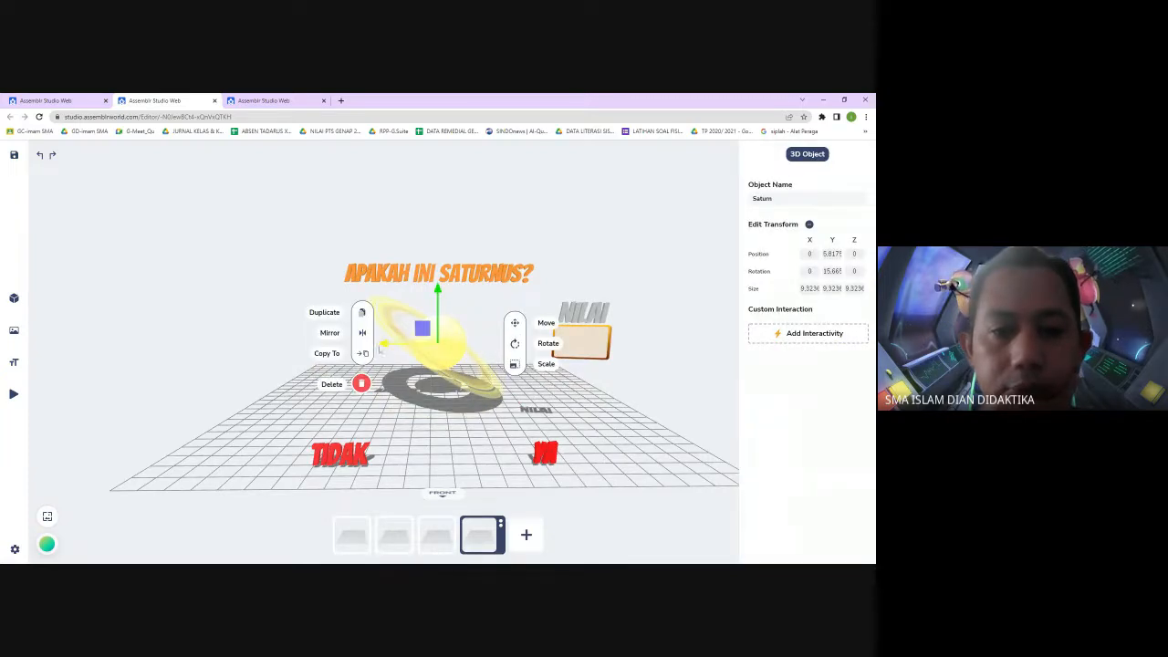
click(515, 364)
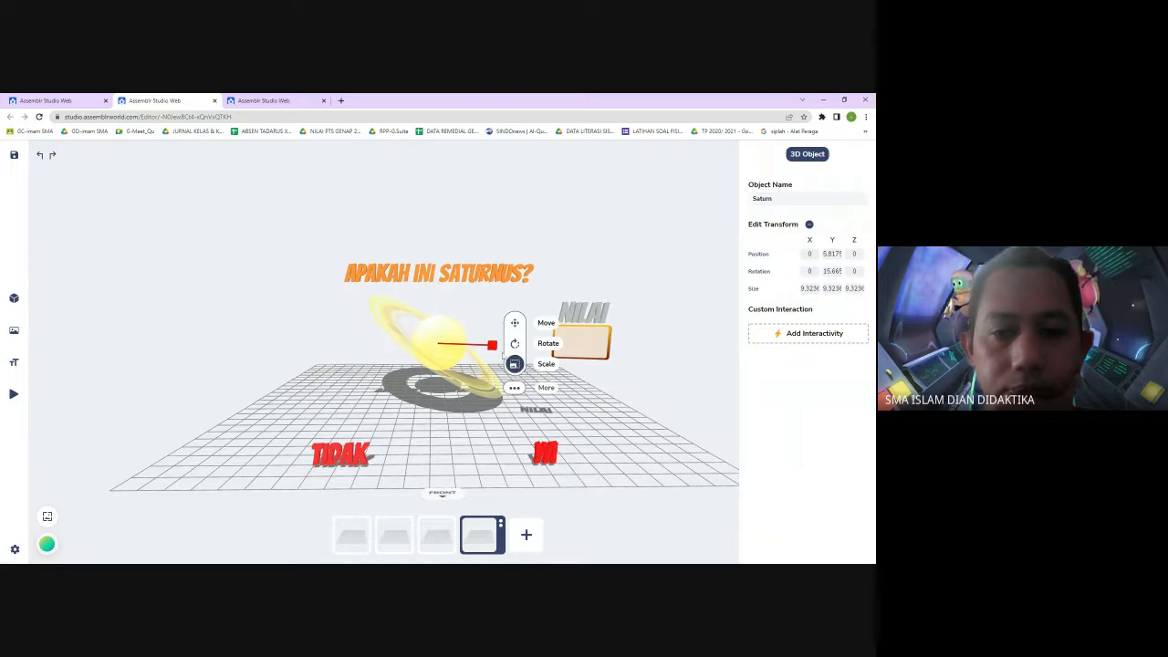
drag(493, 345, 435, 363)
Tilt Saturn by rotating it to about 16.5° on X, 8.4° on Y and -29.5° on Z
click(547, 348)
drag(423, 296, 409, 310)
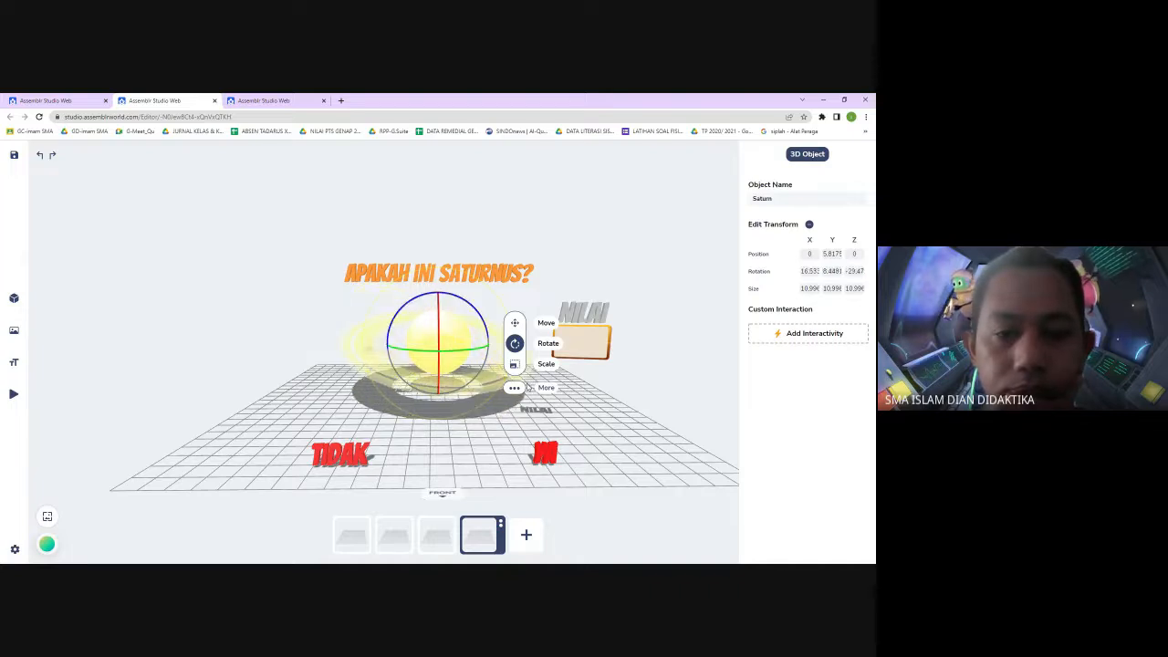
click(669, 375)
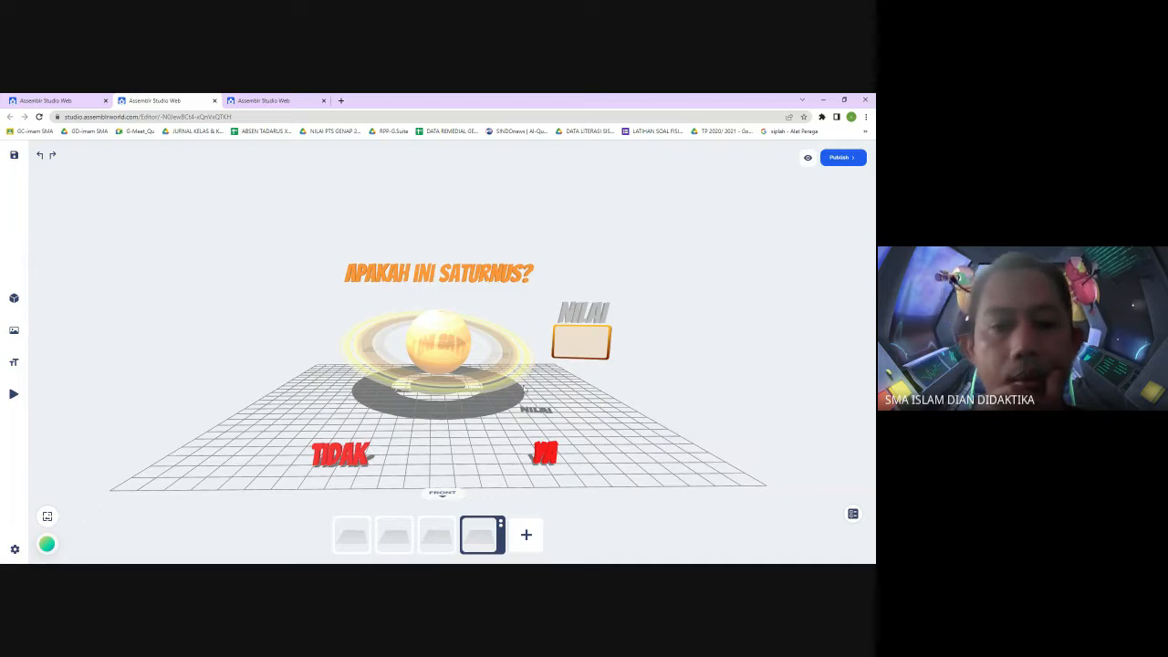
Set Saturn's Z position to 5
click(461, 275)
click(438, 321)
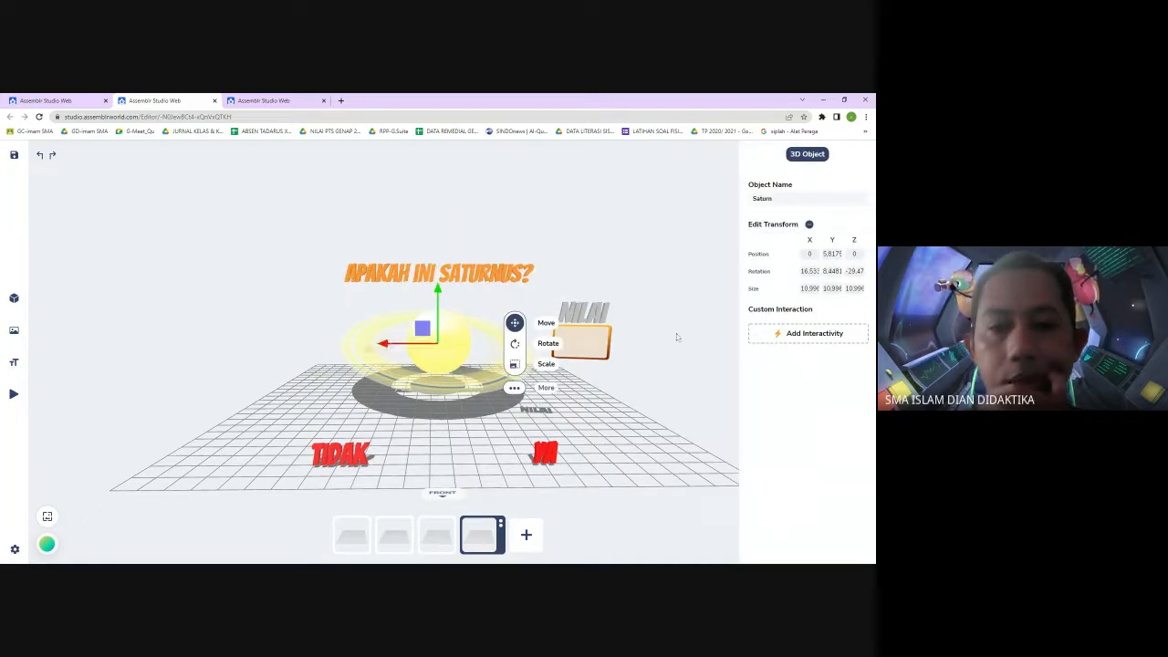
click(854, 254)
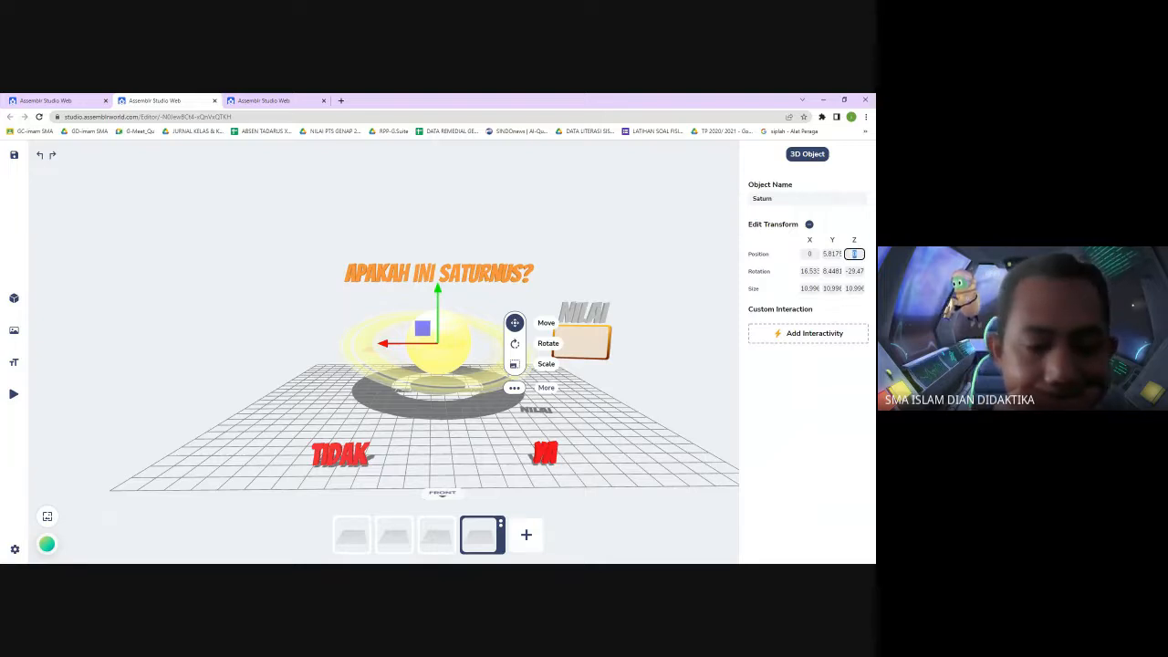
text(5)
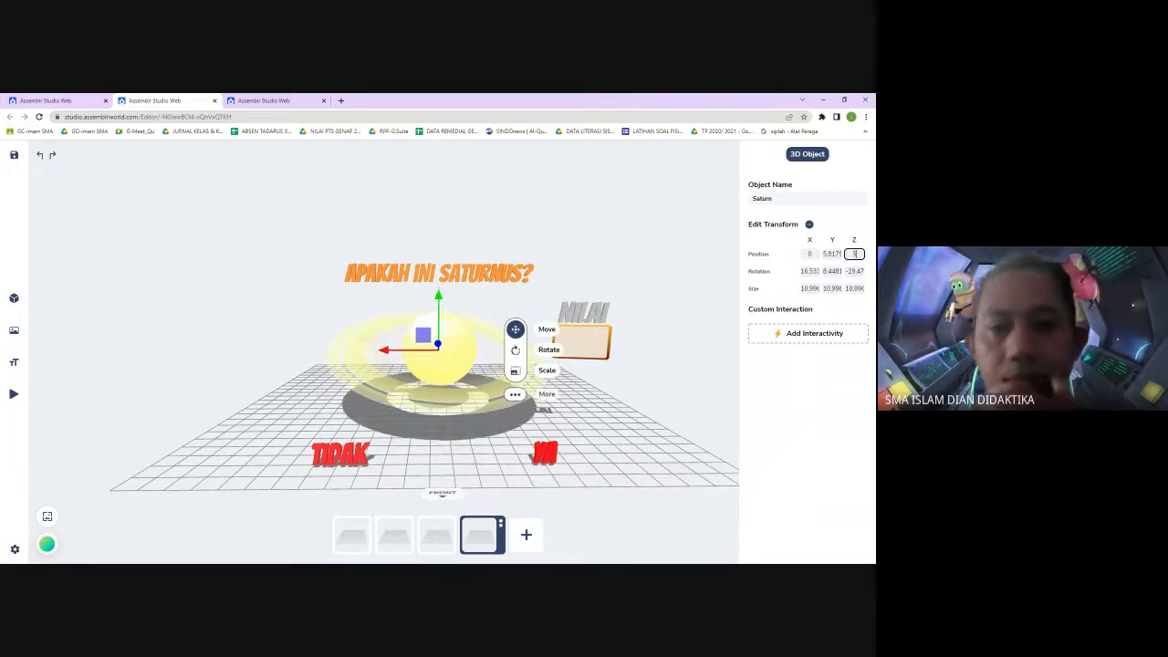
click(676, 344)
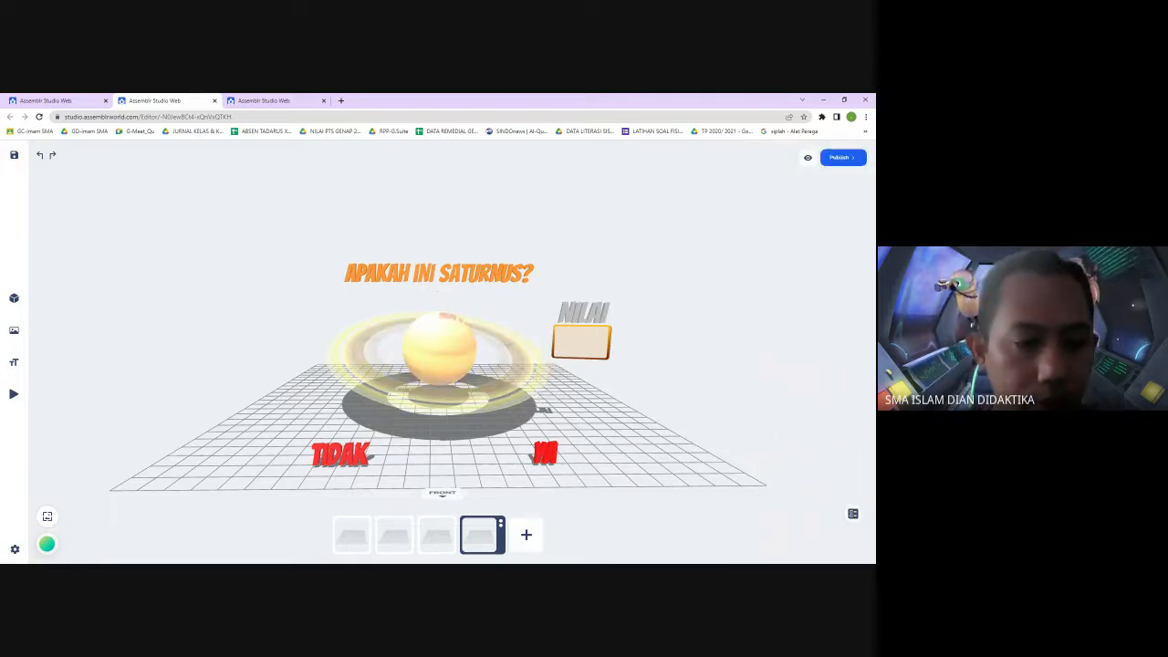
Open the second scene
mouse_move(7, 533)
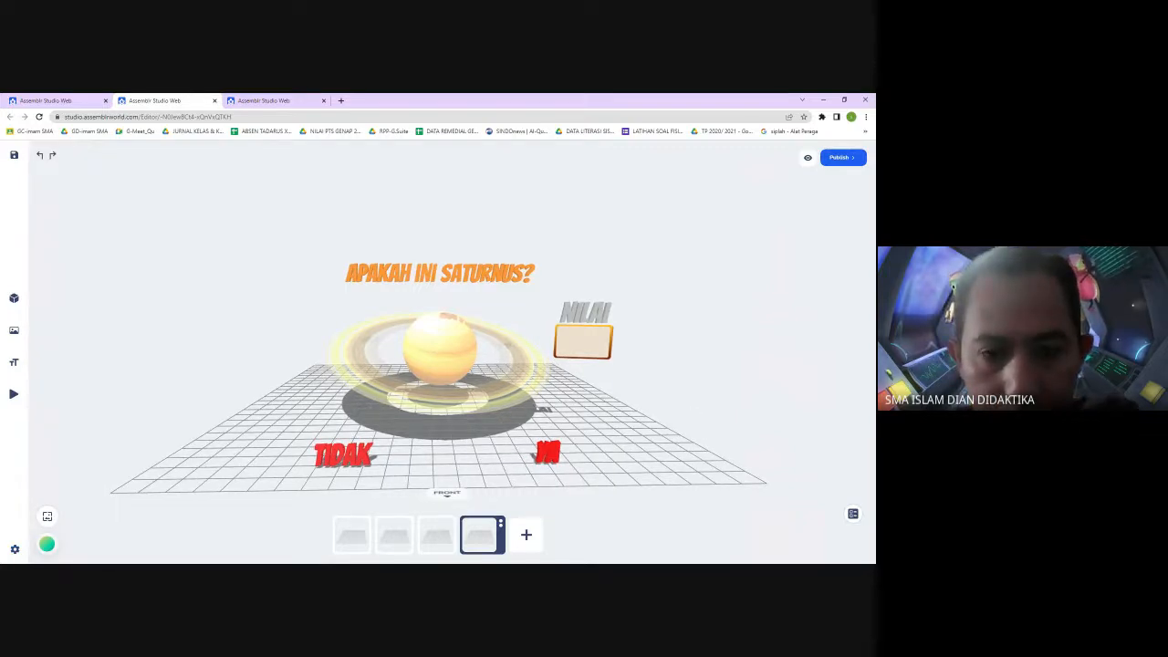
click(397, 542)
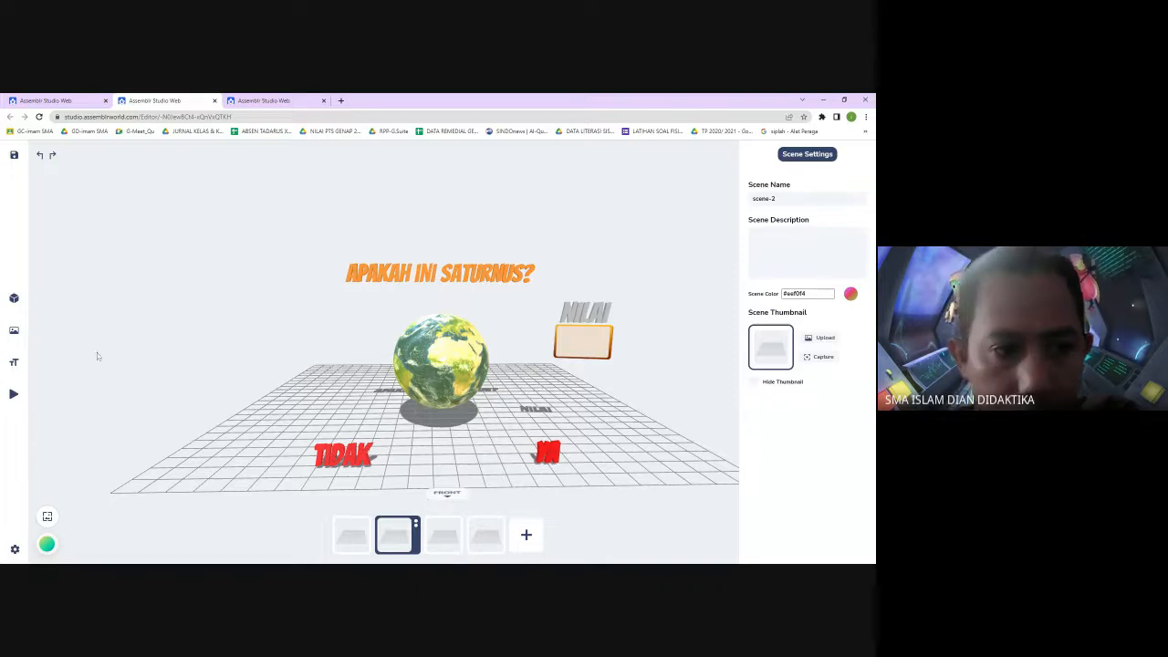
click(27, 369)
click(157, 331)
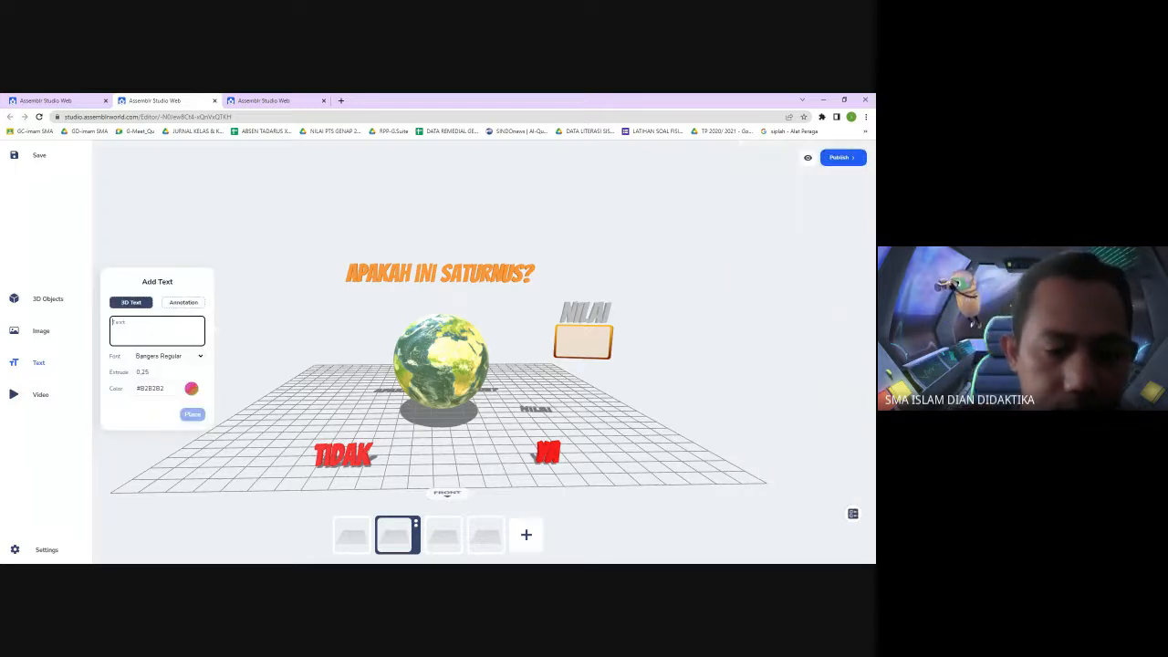
text(a)
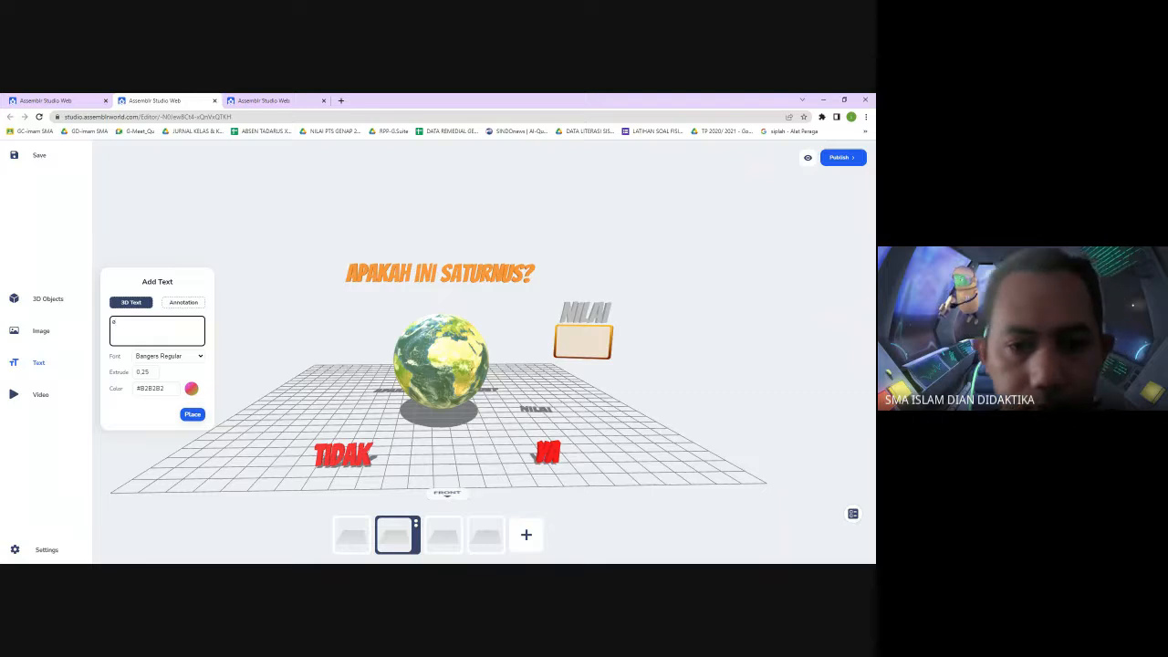
click(516, 325)
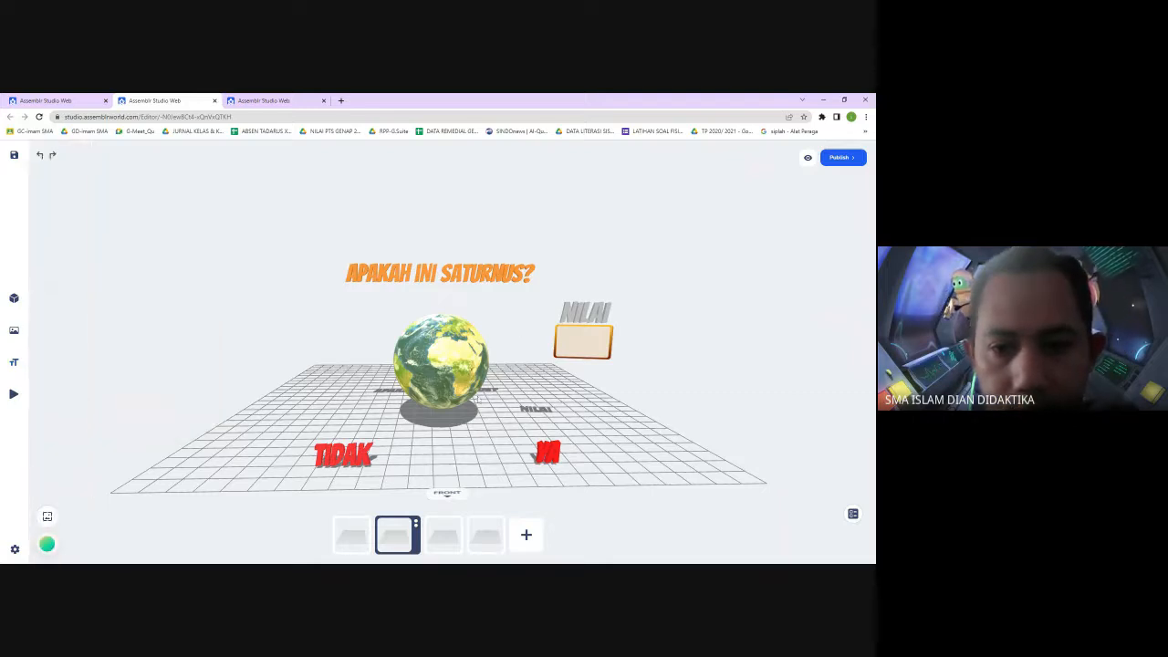
Move the score box image slightly left and undo the move
click(585, 343)
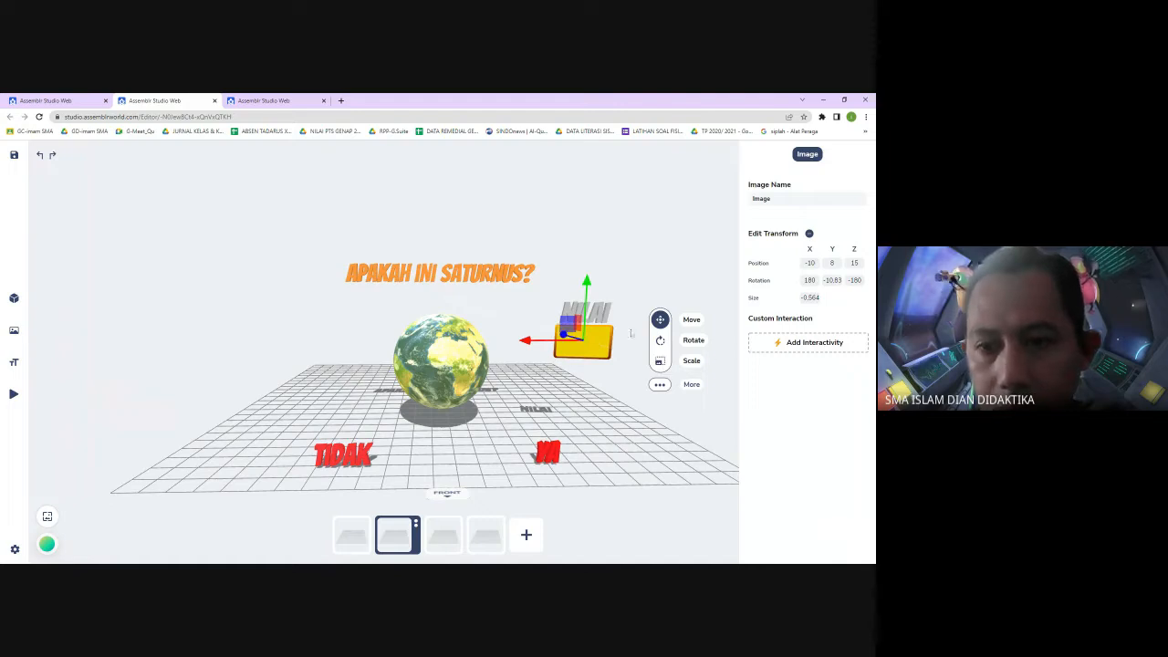
drag(540, 340, 497, 343)
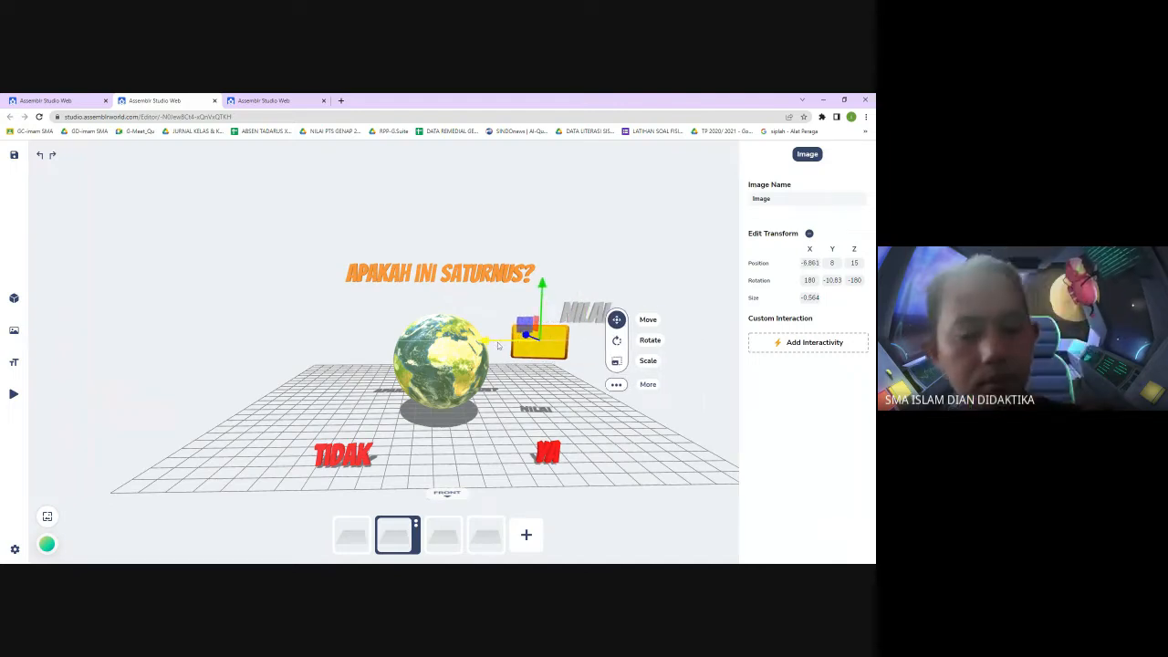
key(ctrl+z)
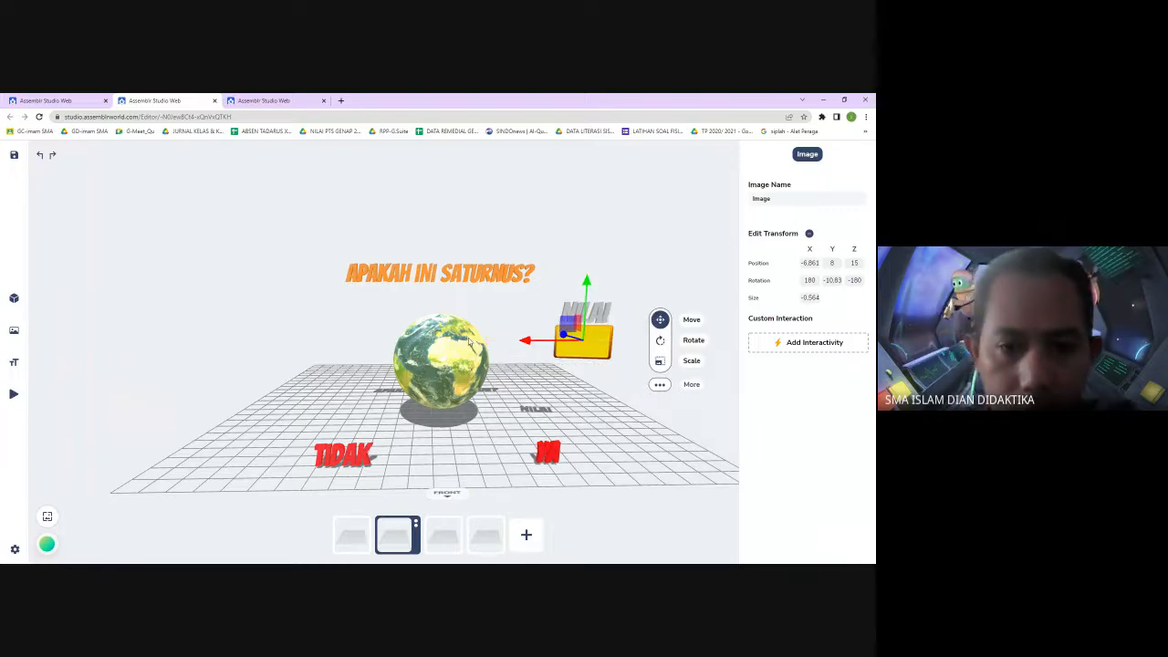
Move the Earth model upward and undo the move
click(469, 340)
drag(442, 315, 443, 266)
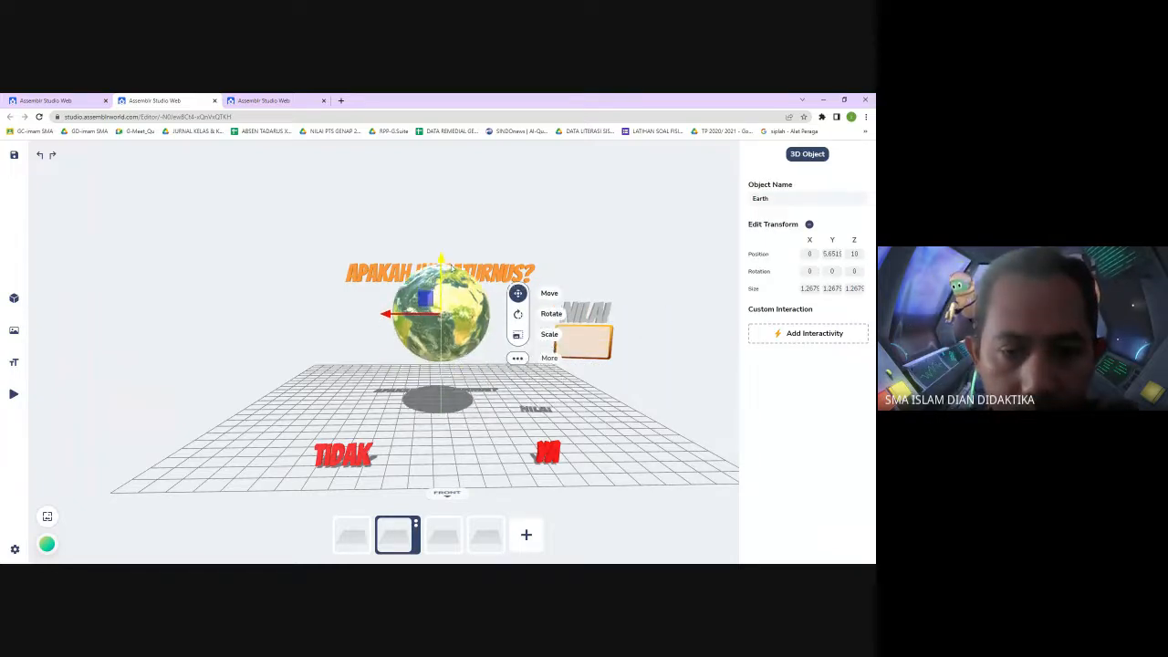
key(ctrl+z)
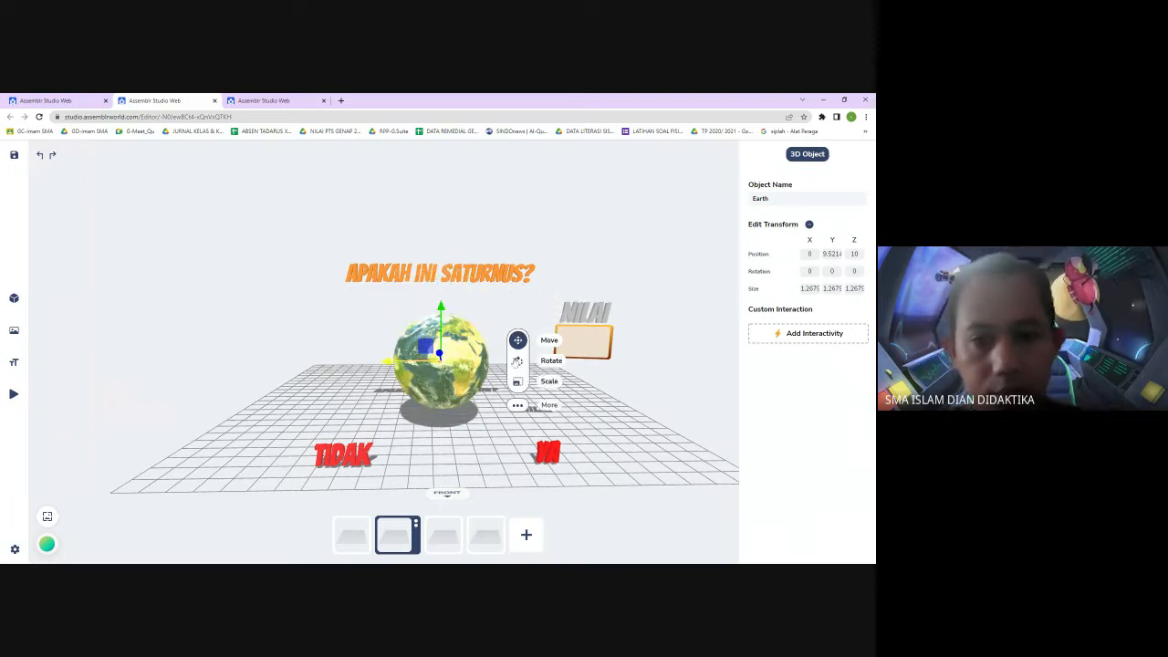
click(518, 308)
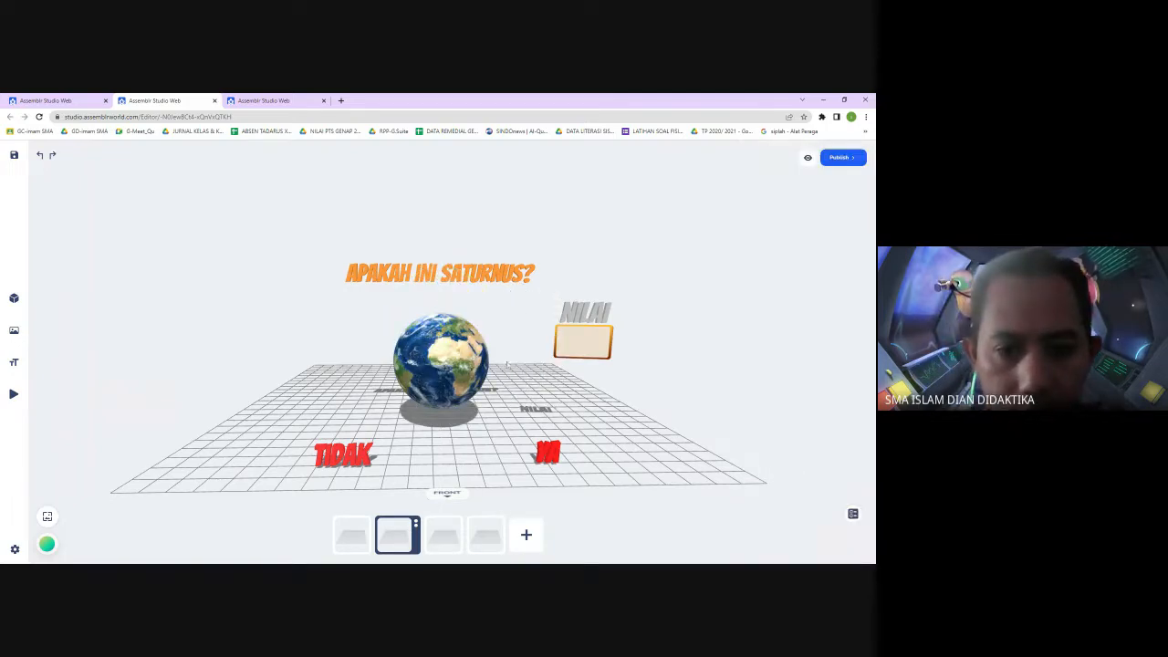
Compare the first and second scenes and check the second scene's object list
click(343, 544)
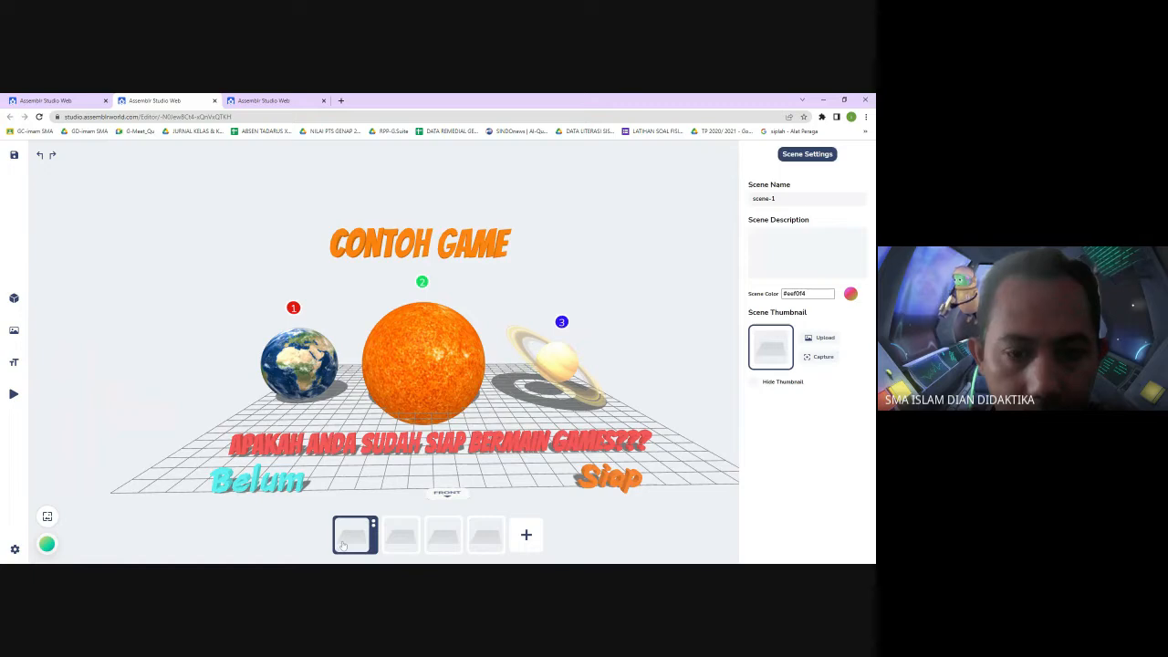
click(397, 538)
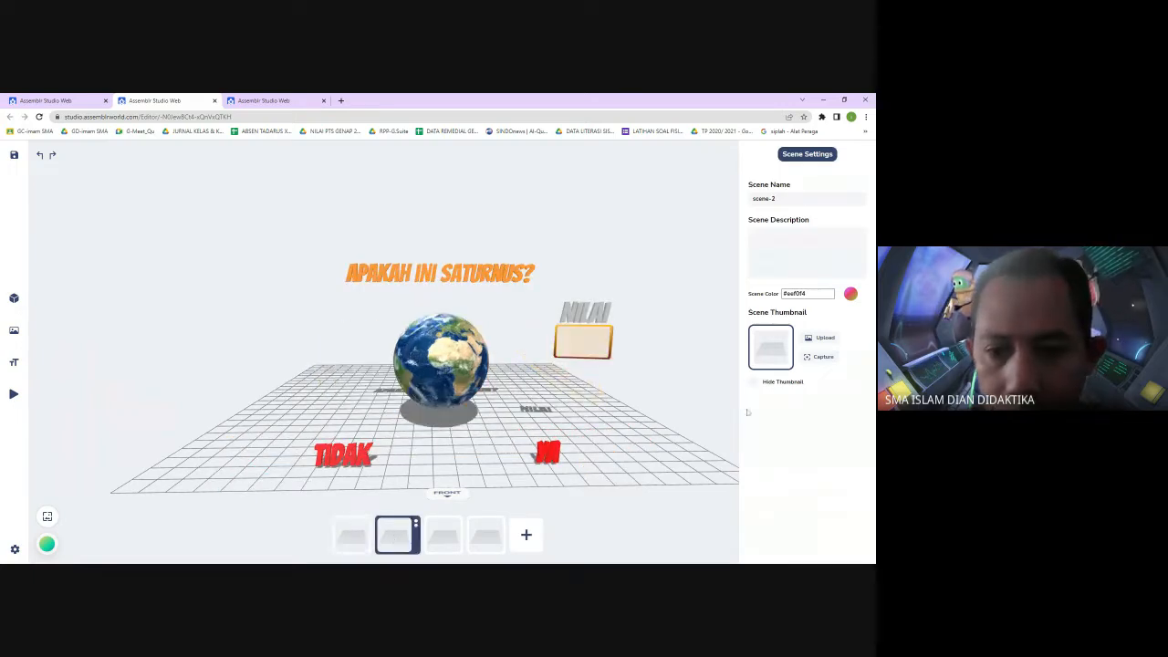
click(680, 531)
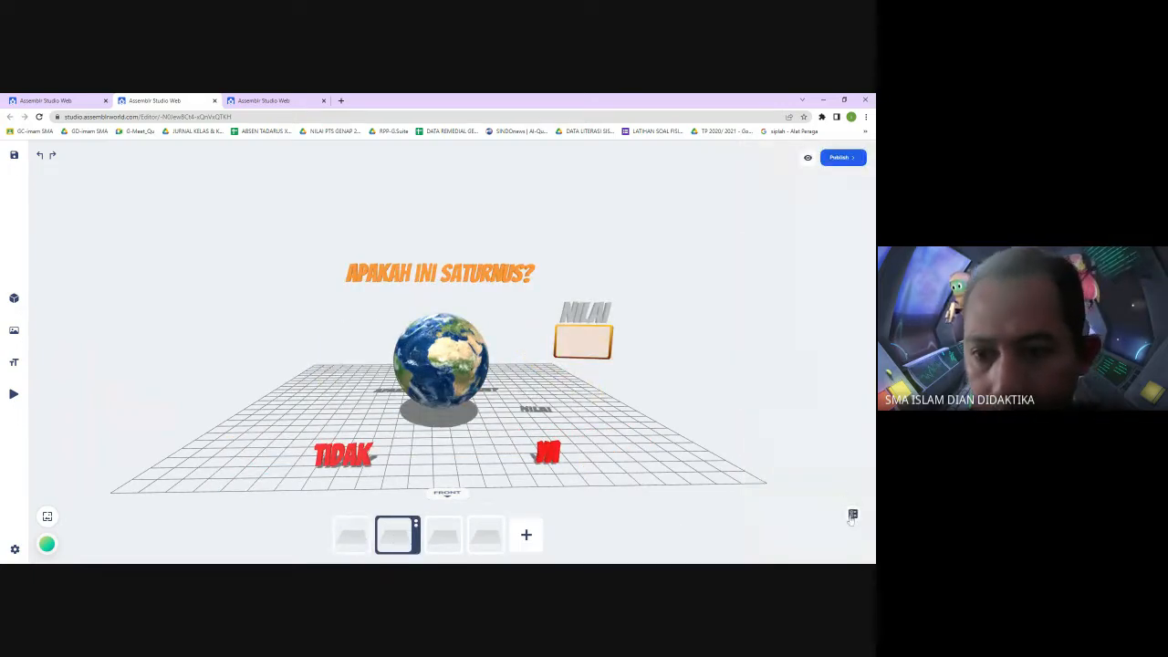
click(852, 516)
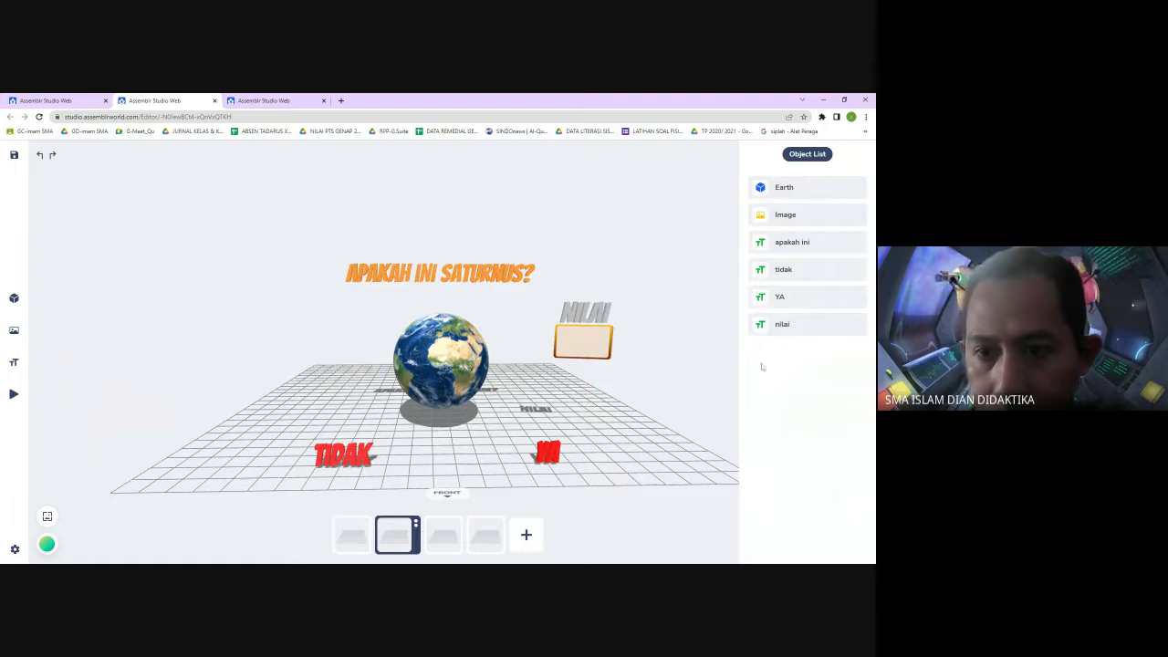
click(693, 501)
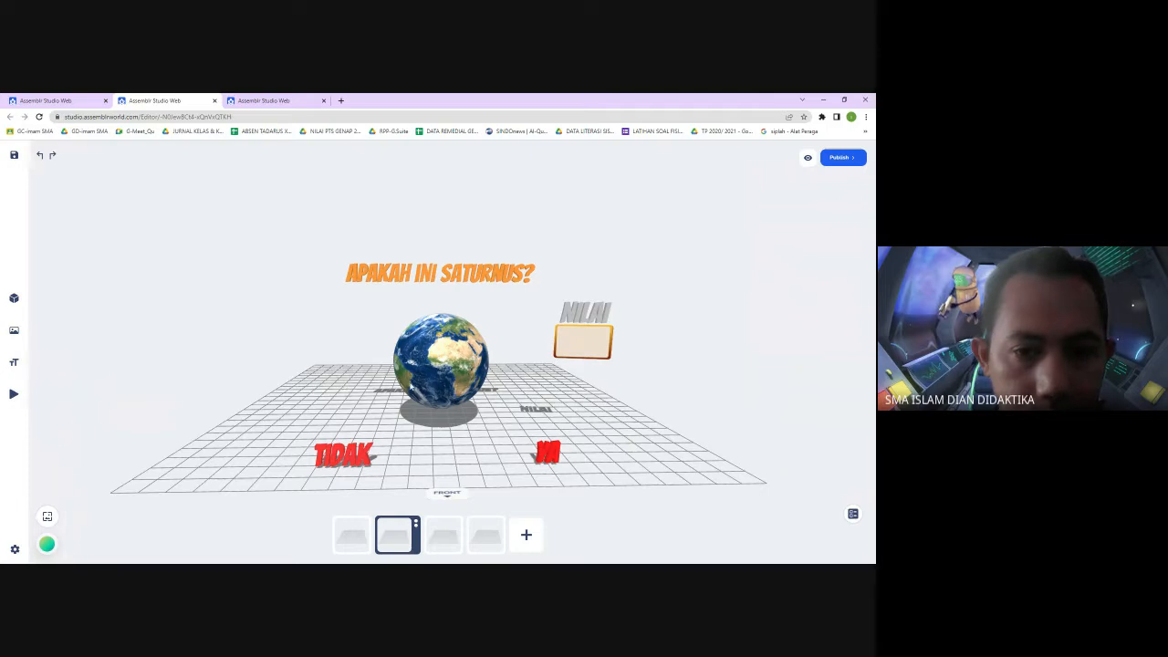
Select the Earth model and inspect its transform values
click(438, 400)
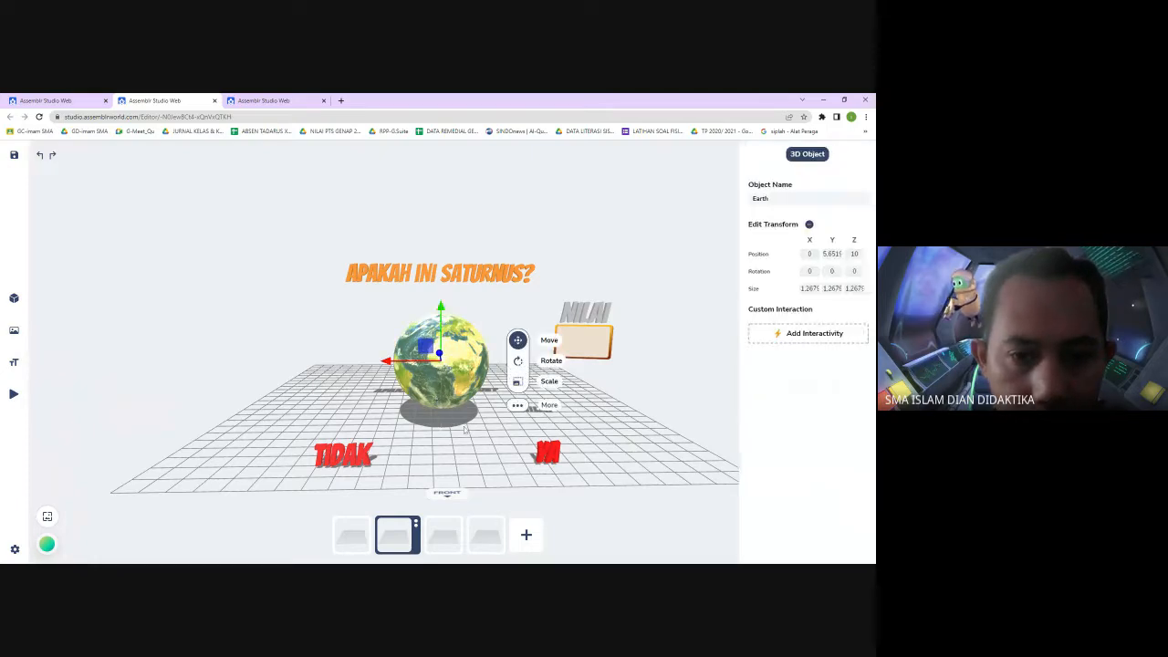
click(446, 402)
click(446, 402)
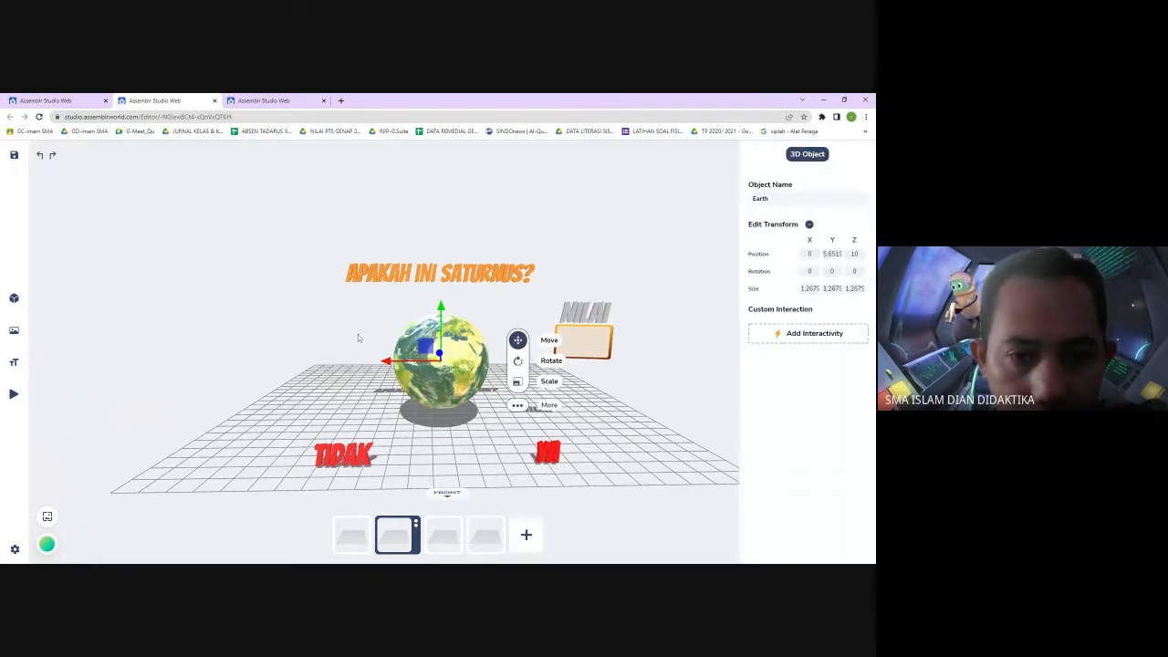
click(358, 334)
click(439, 403)
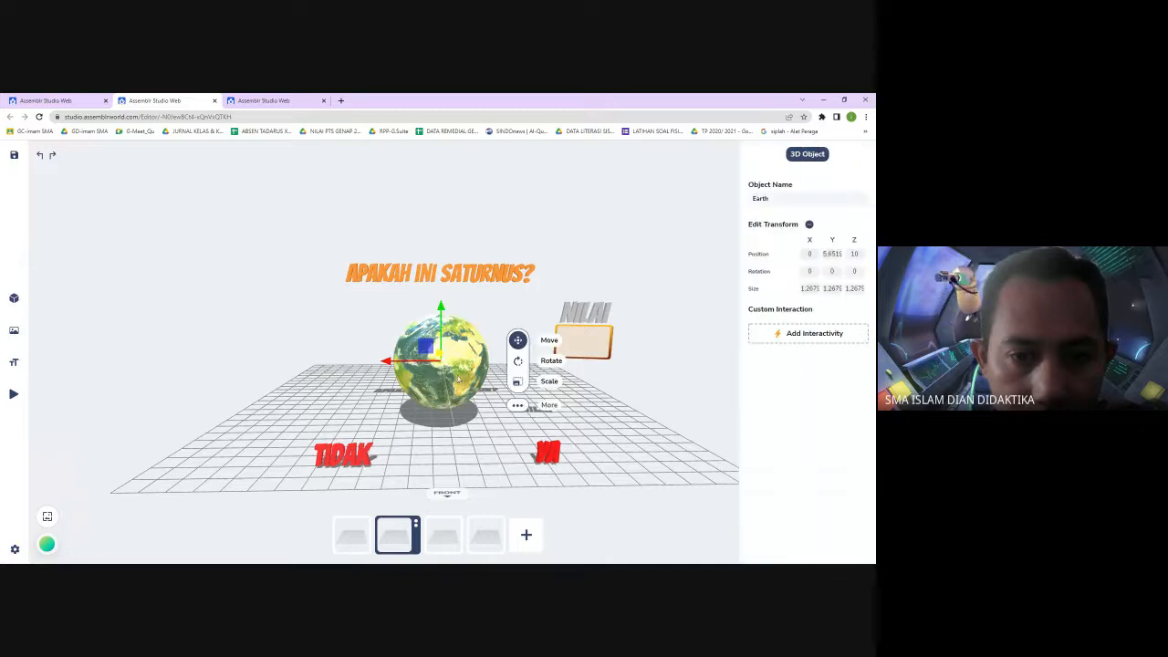
click(437, 408)
click(438, 406)
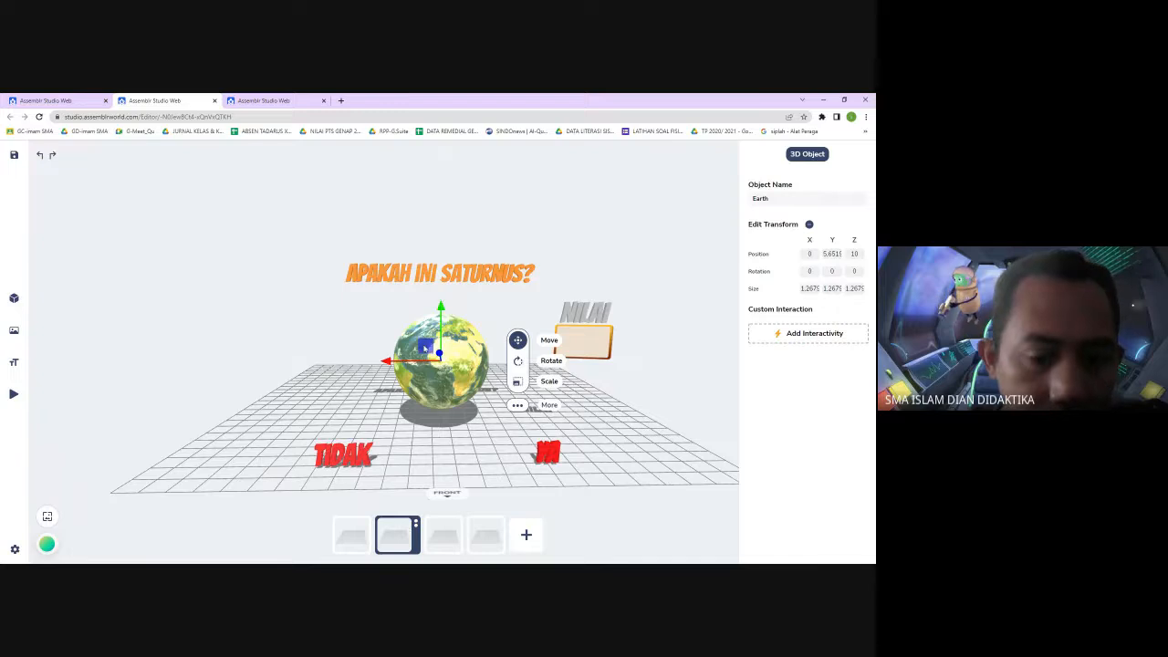
click(324, 331)
Add a 3D text reading 0 in the Bangers Regular font
mouse_move(21, 336)
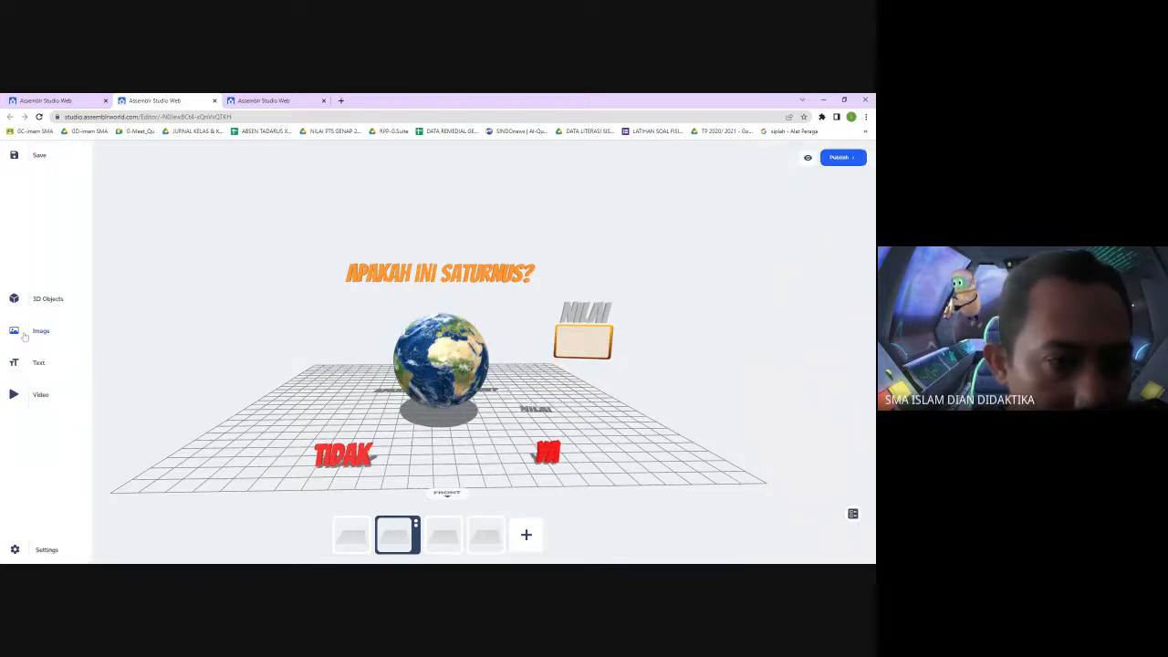
click(14, 363)
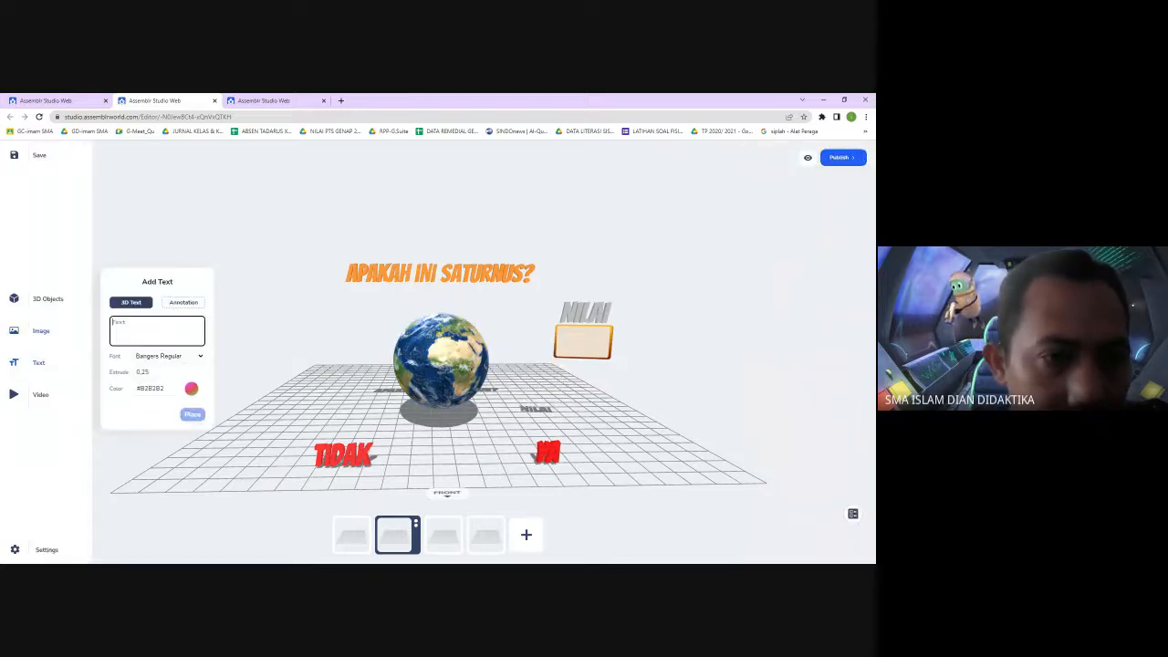
click(183, 302)
click(133, 303)
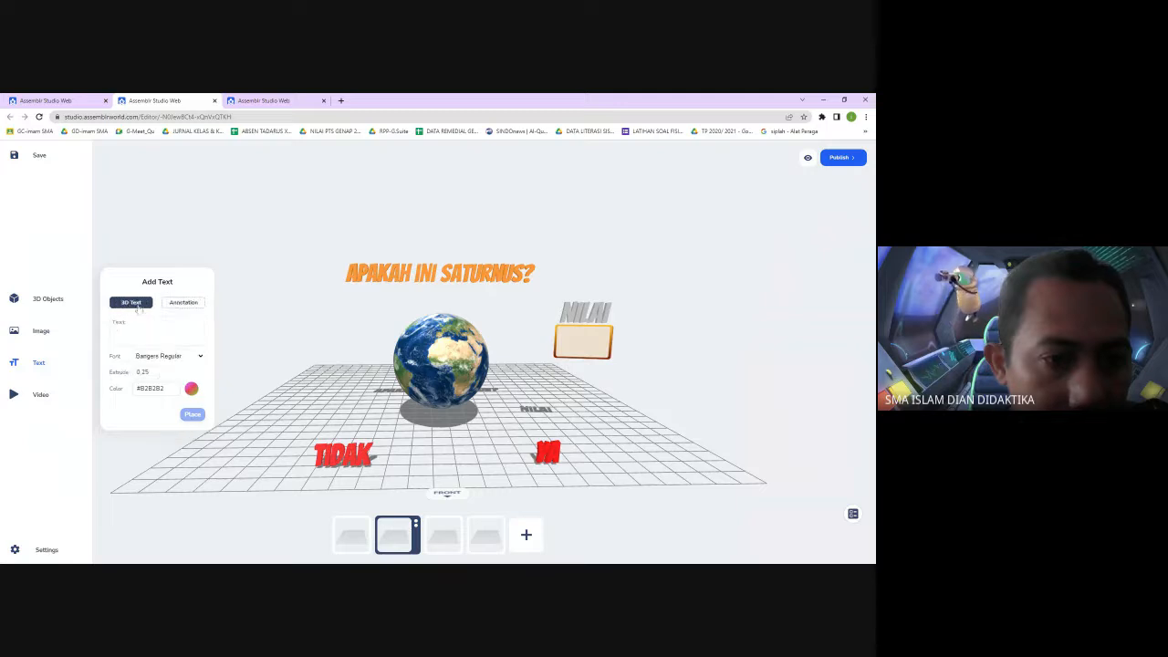
text(a)
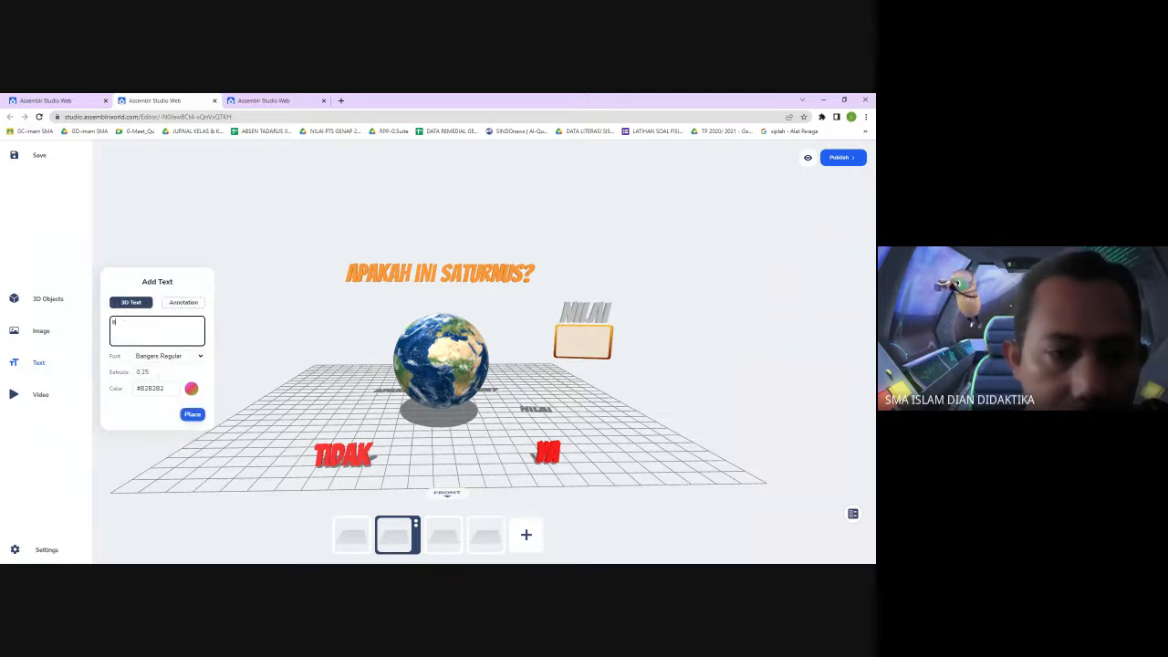
click(194, 415)
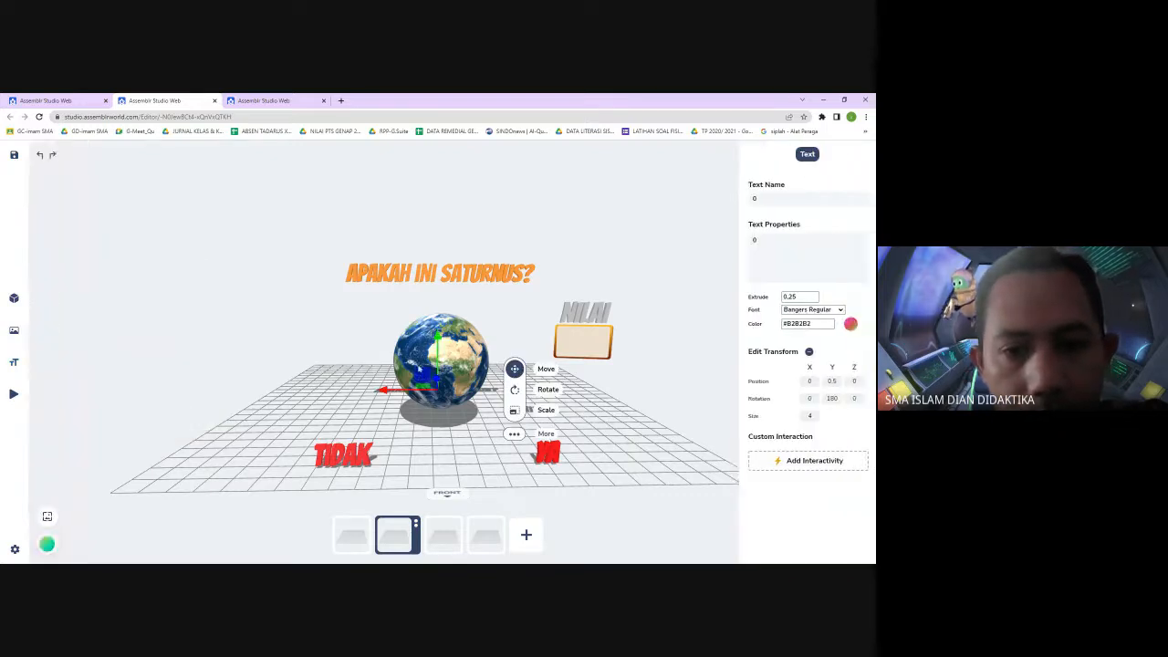
Drag the 0 text up onto the score box
drag(438, 336, 443, 250)
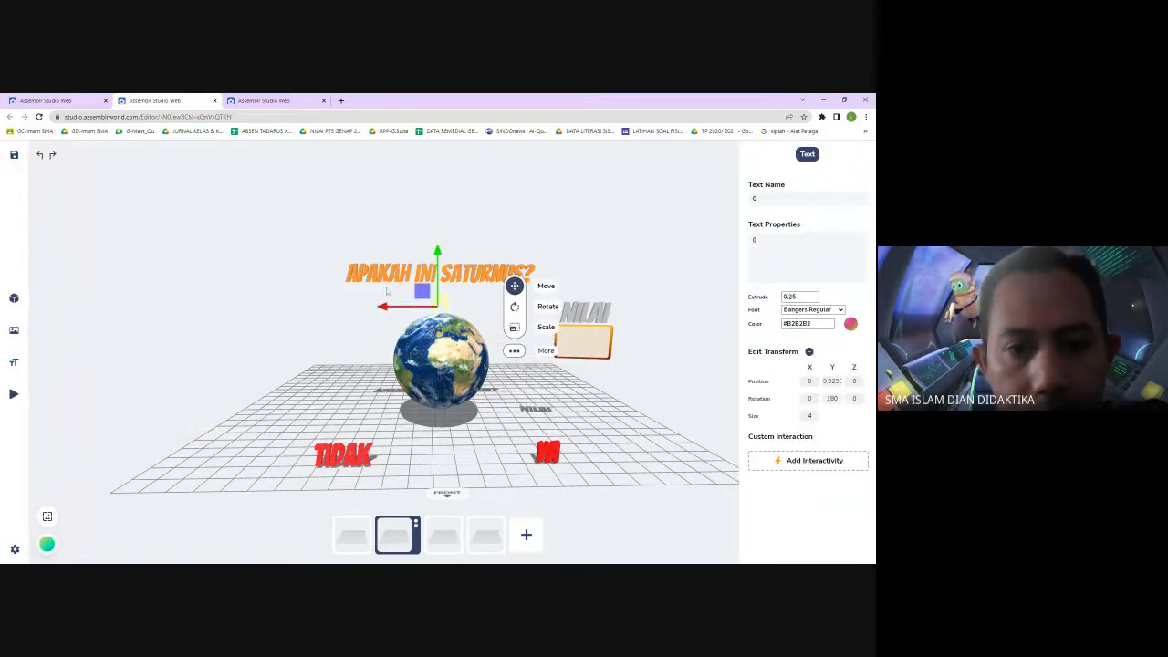
drag(387, 307, 534, 336)
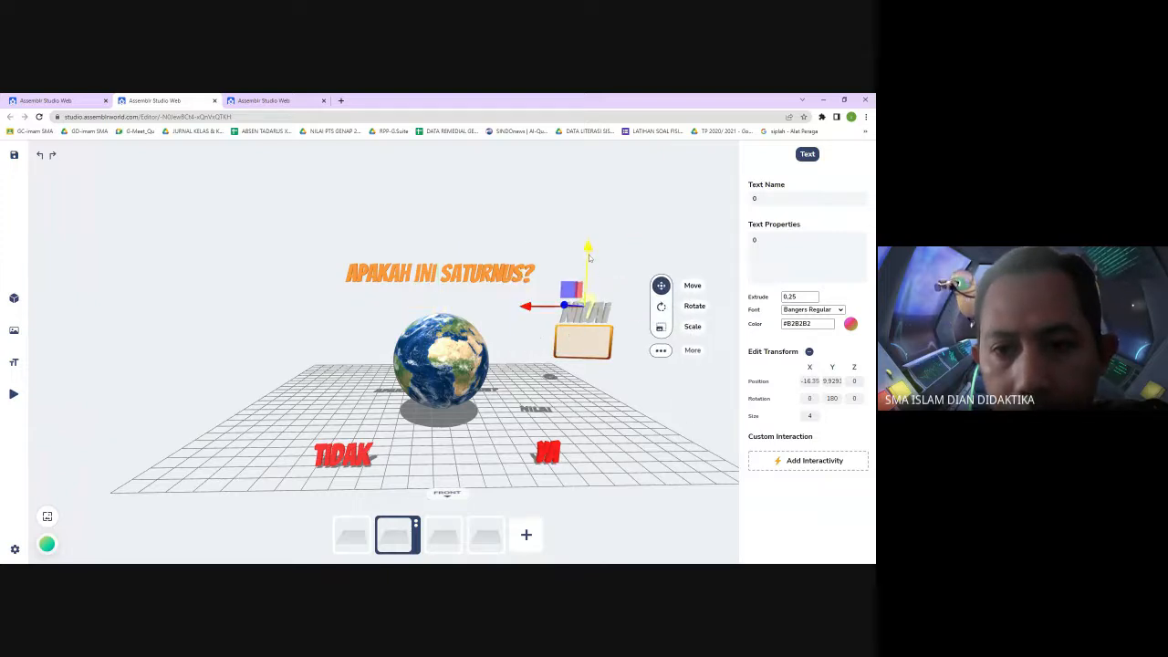
drag(588, 258, 591, 293)
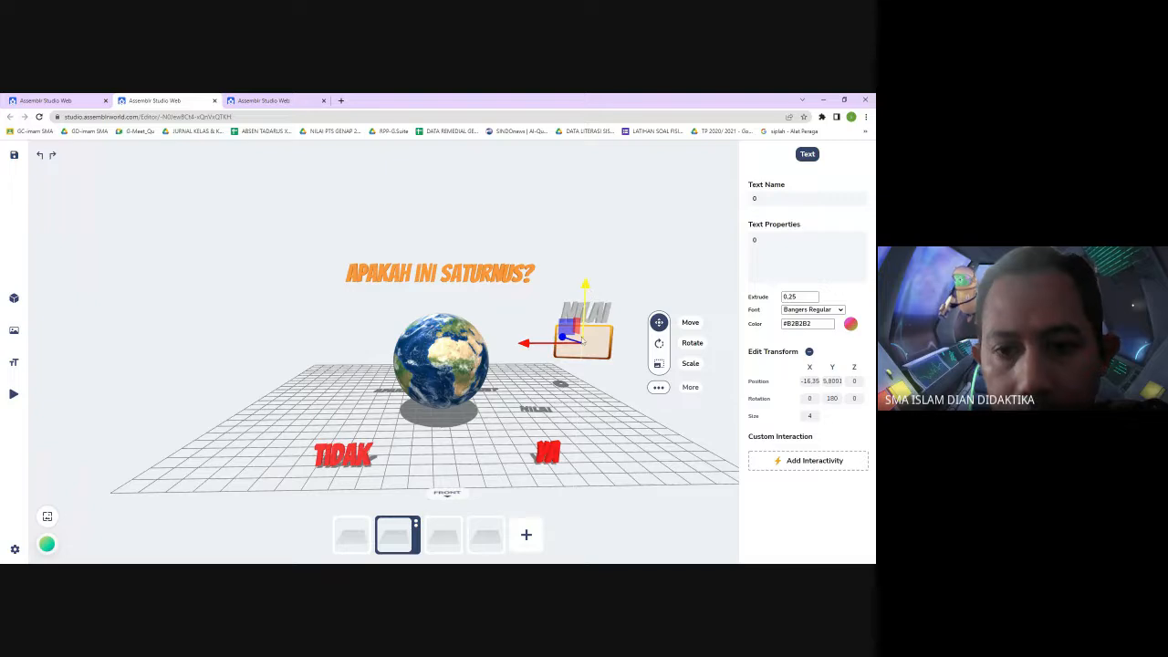
mouse_move(669, 275)
mouse_down()
mouse_move(645, 290)
mouse_move(593, 287)
mouse_move(667, 273)
mouse_up()
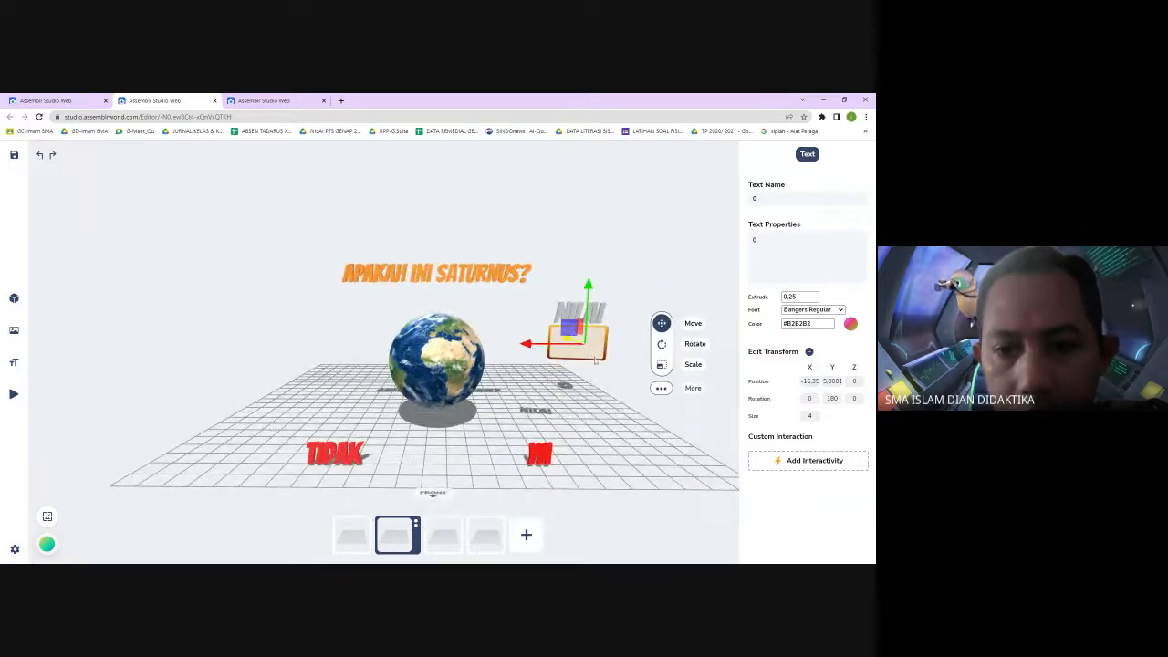
click(612, 297)
click(589, 345)
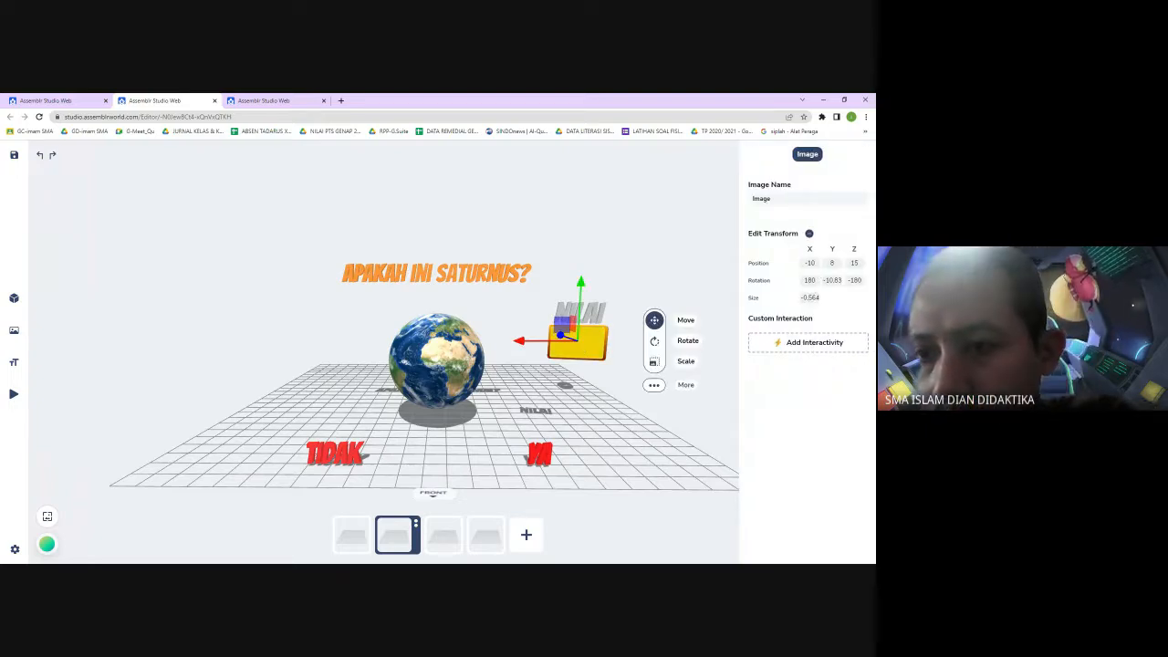
click(687, 266)
drag(672, 294, 623, 330)
click(597, 395)
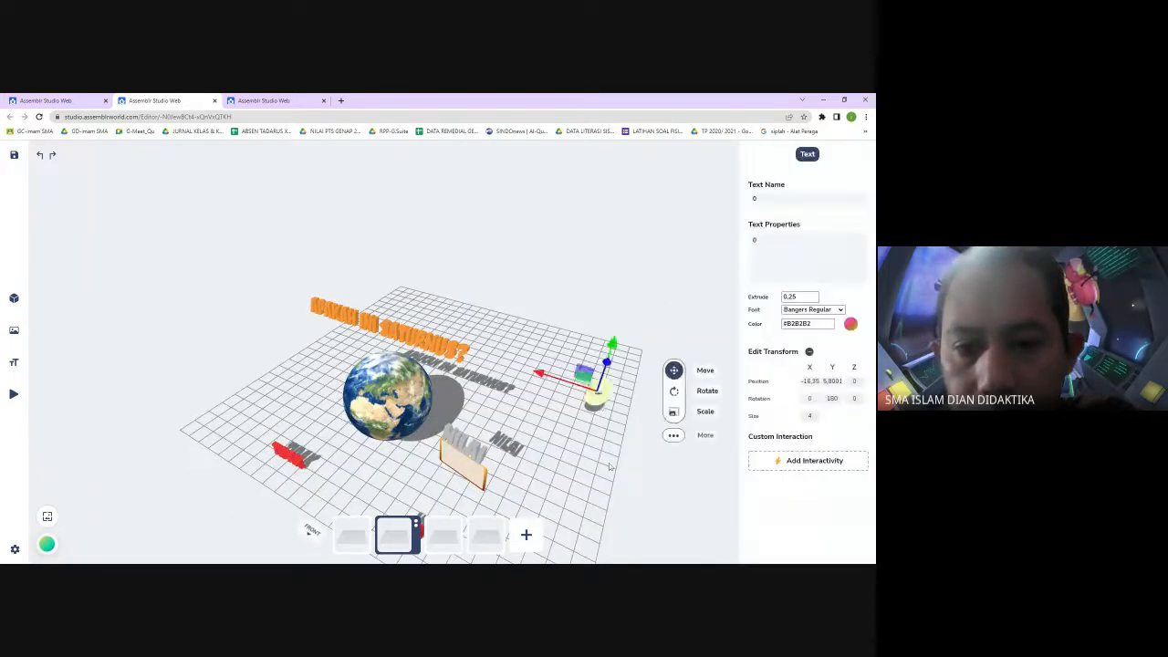
drag(610, 466, 654, 430)
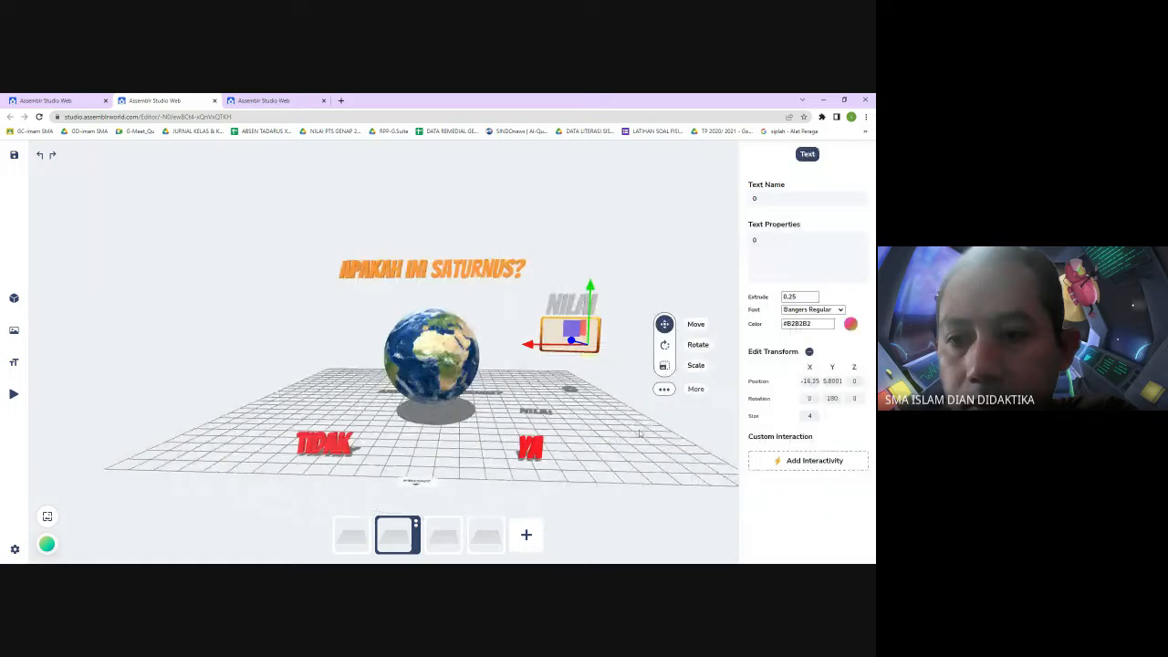
Set the 0 text's position to X -10, Y 8, Z 15 and its size to 2
click(809, 381)
key(ctrl+a)
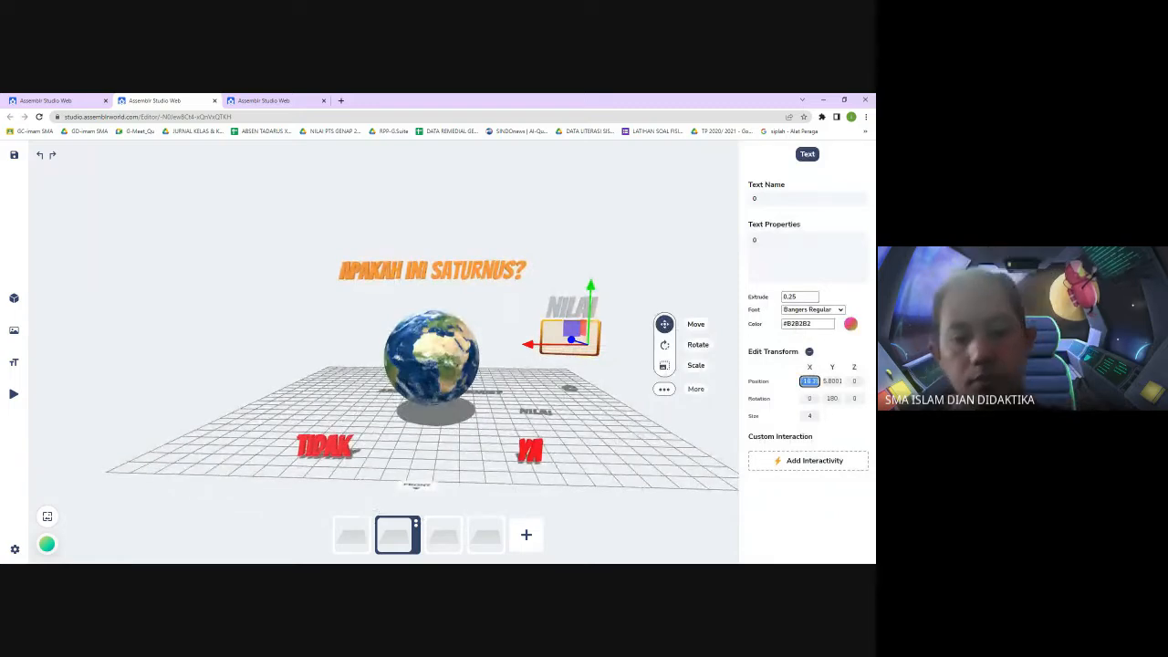
text(-10)
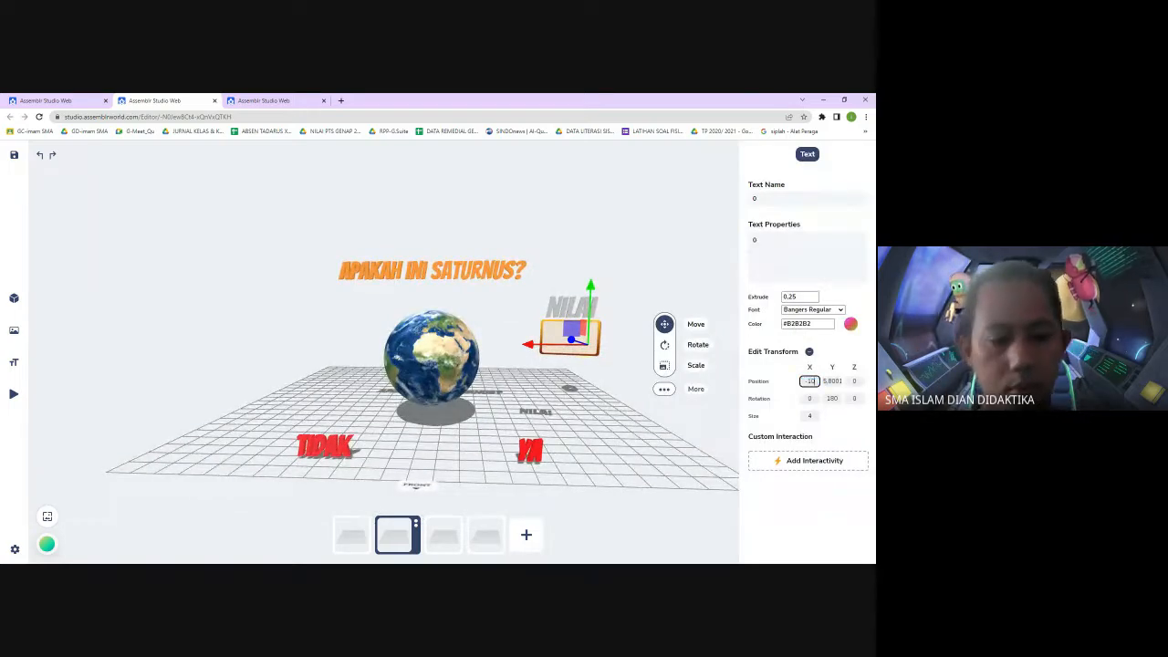
key(Tab)
text(8)
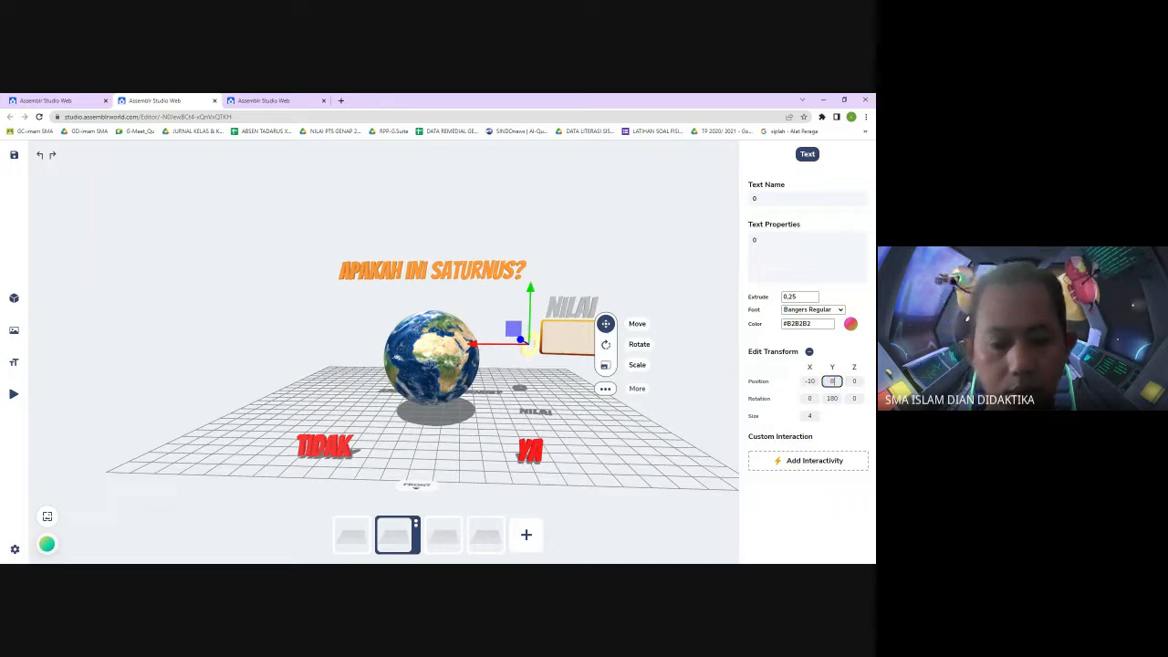
key(Tab)
text(1)
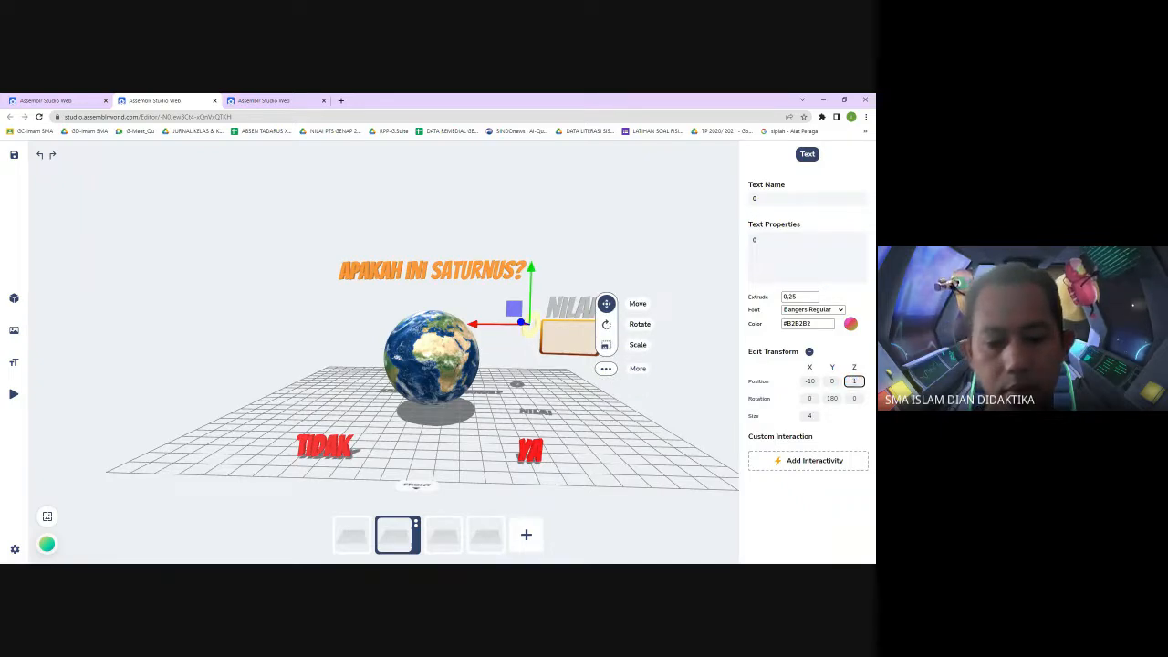
text(5)
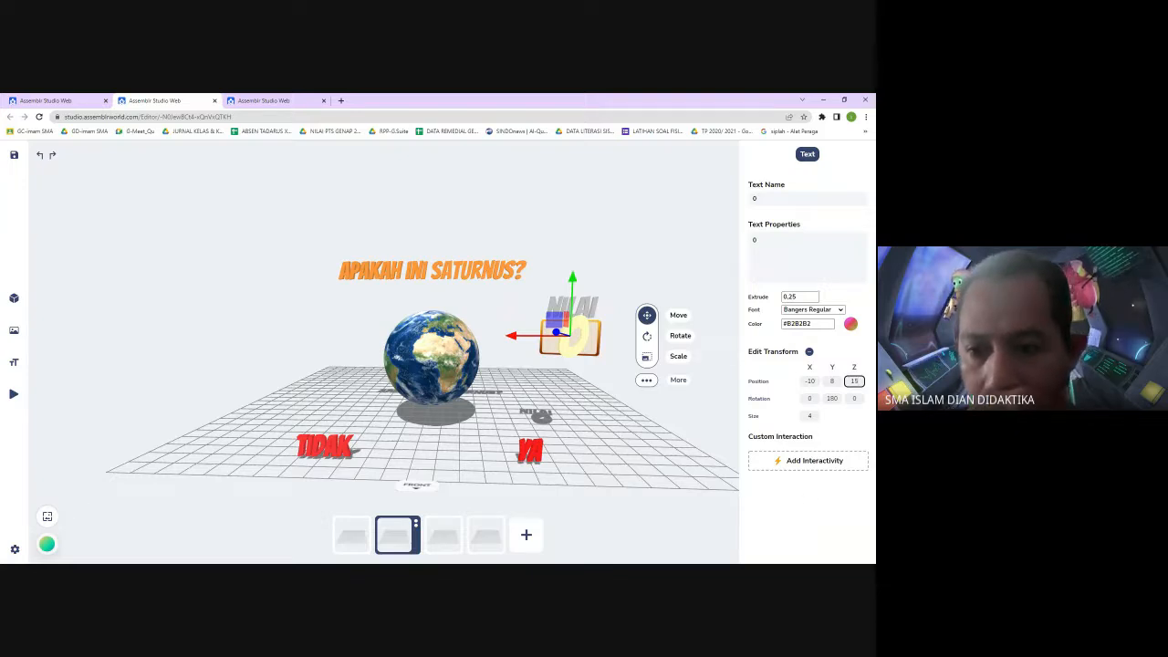
click(809, 416)
text(2)
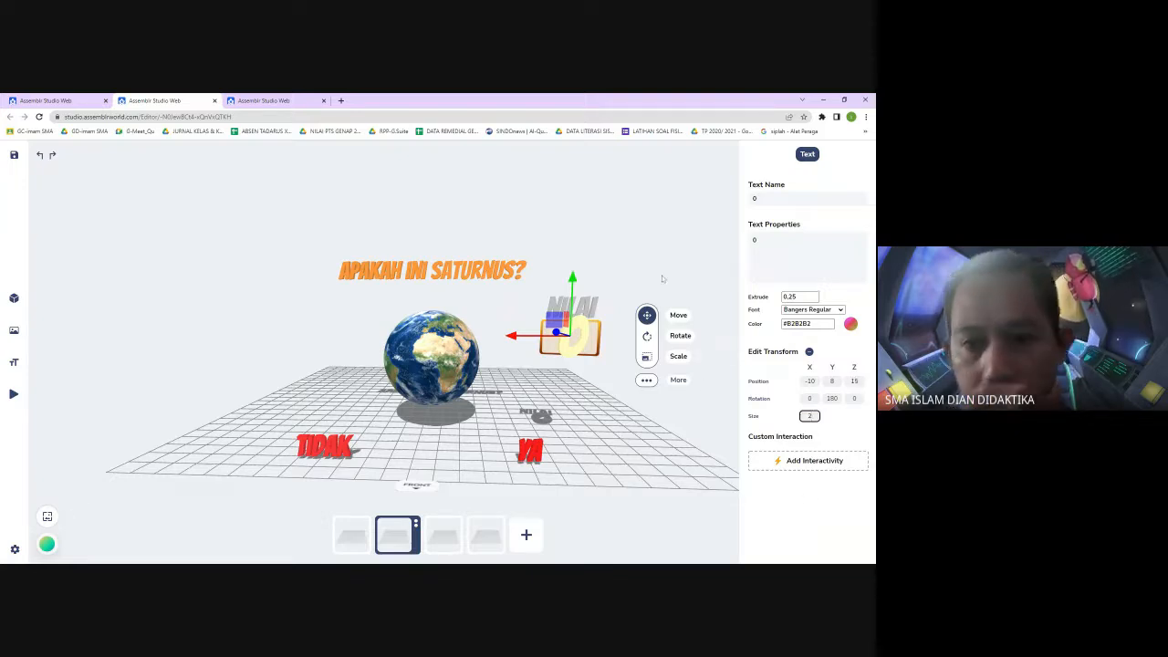
Deselect and reselect the 0 text to check its placement inside the score box
click(660, 272)
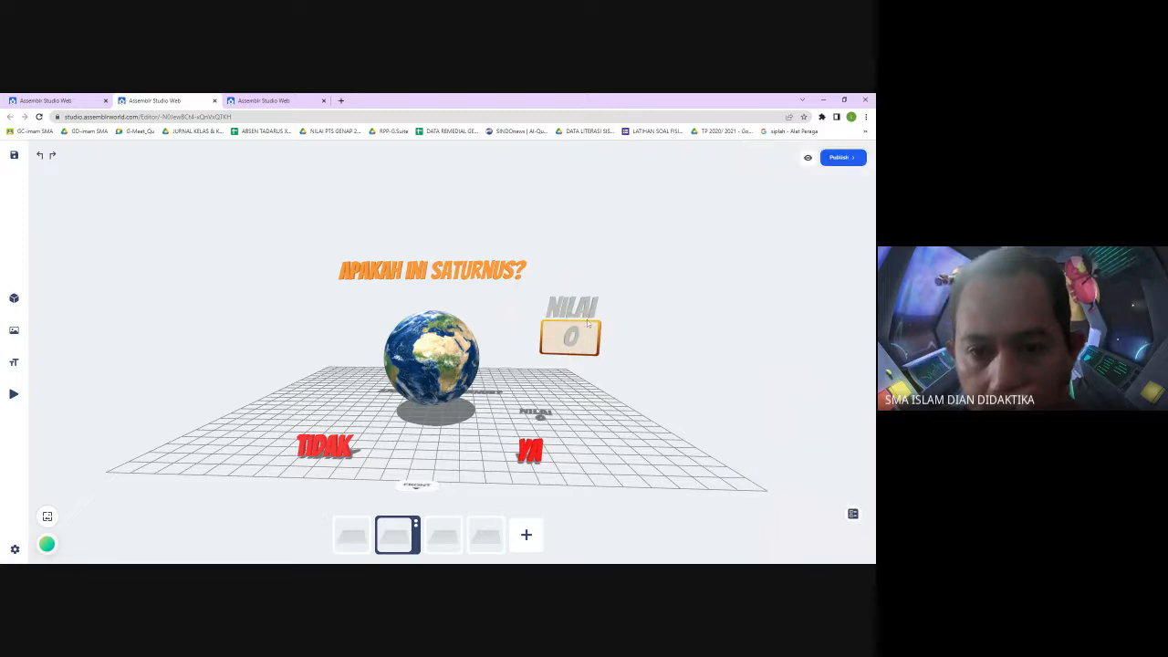
click(572, 339)
click(651, 286)
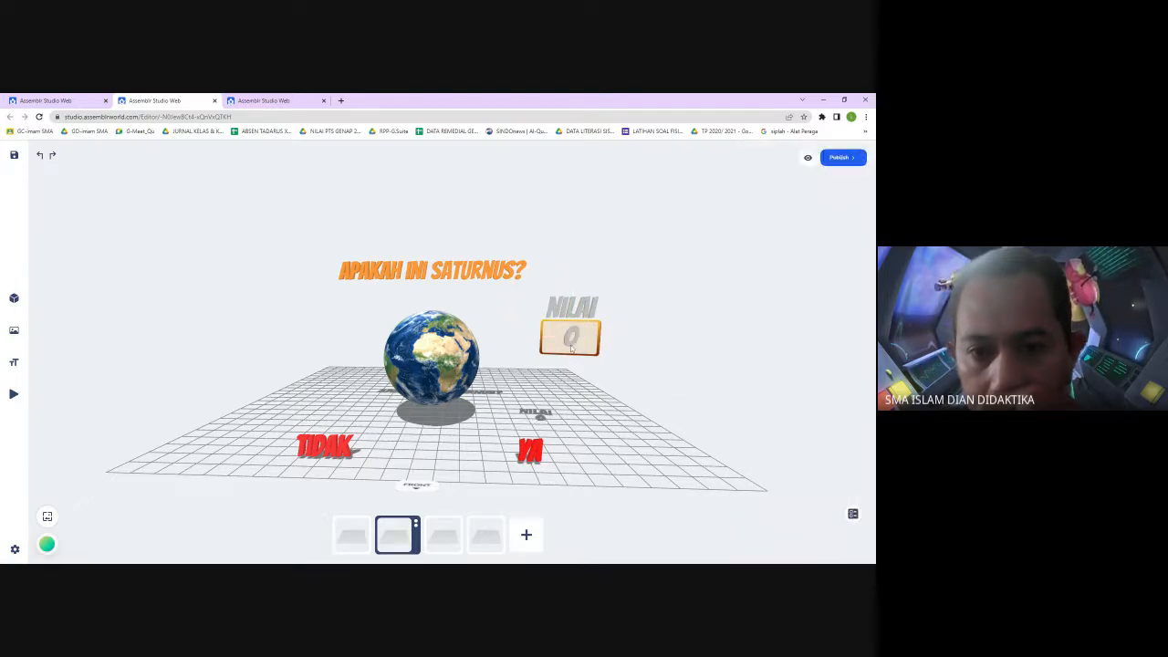
click(572, 345)
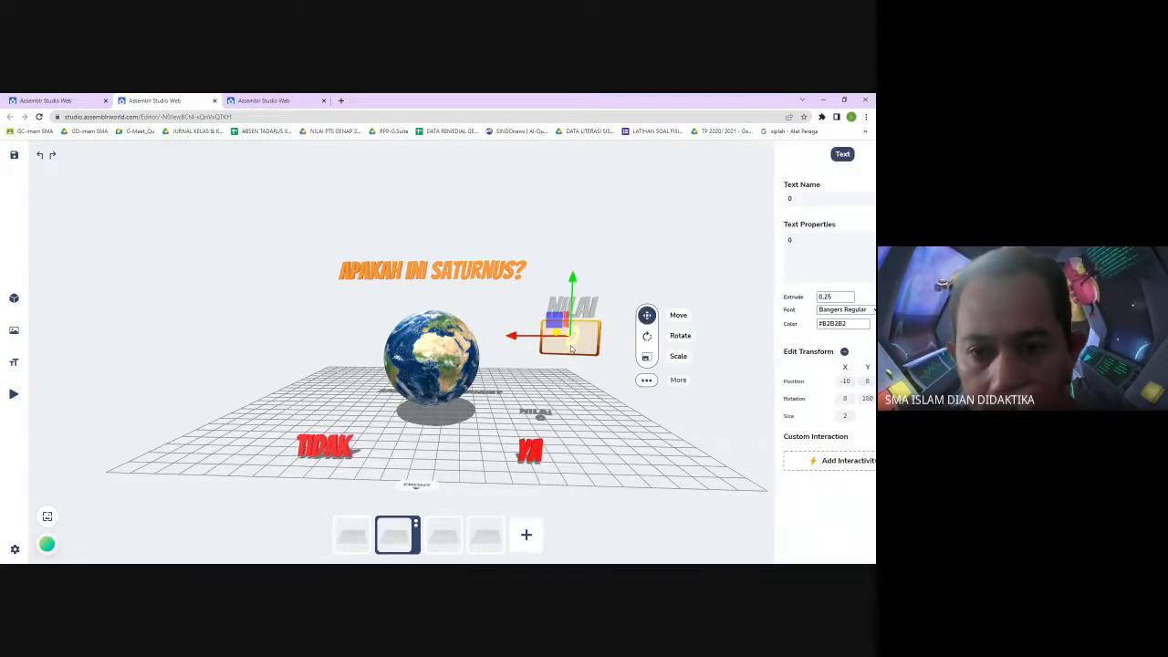
click(644, 254)
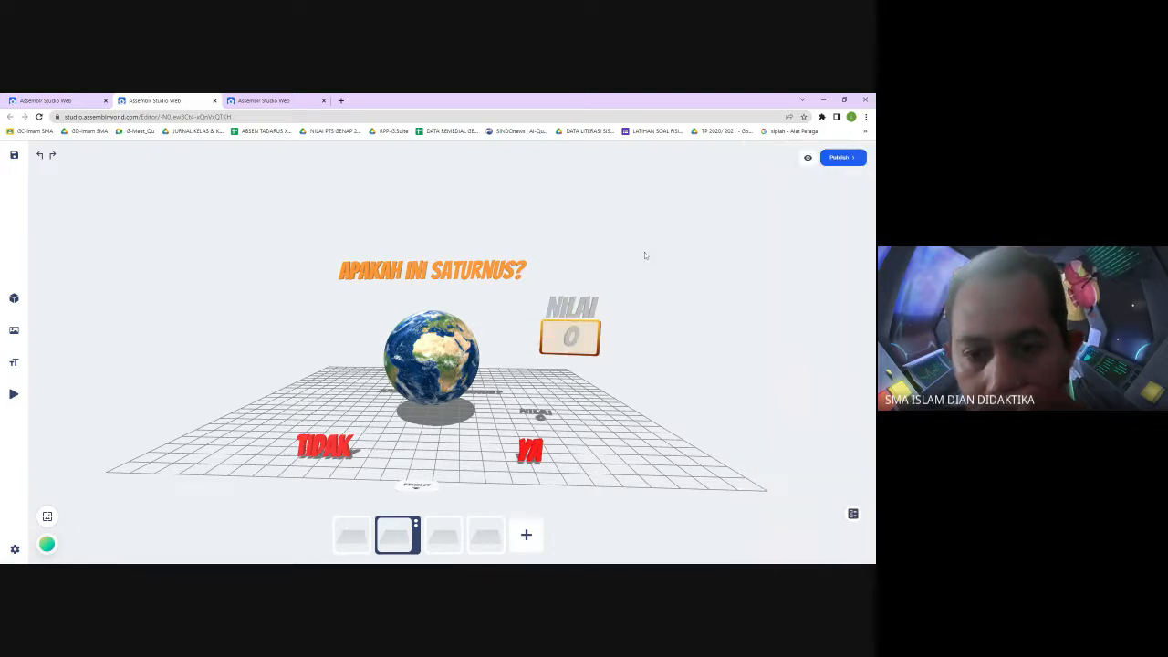
click(570, 339)
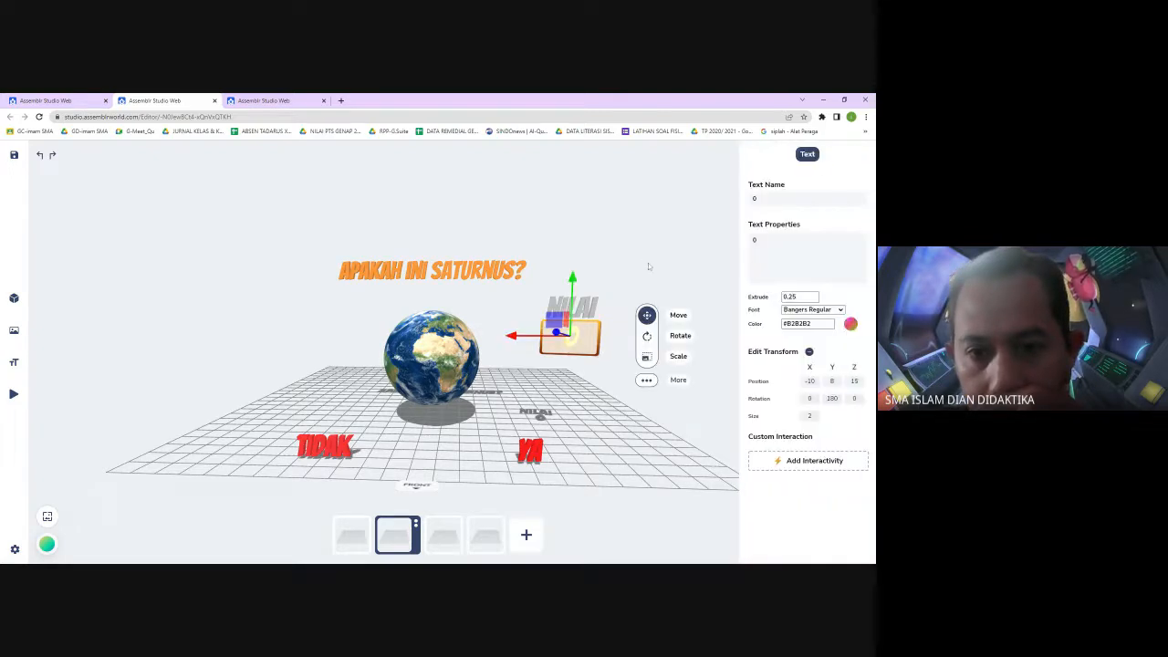
mouse_move(648, 263)
mouse_down()
mouse_move(619, 292)
mouse_move(579, 289)
mouse_move(669, 271)
mouse_move(651, 268)
mouse_up()
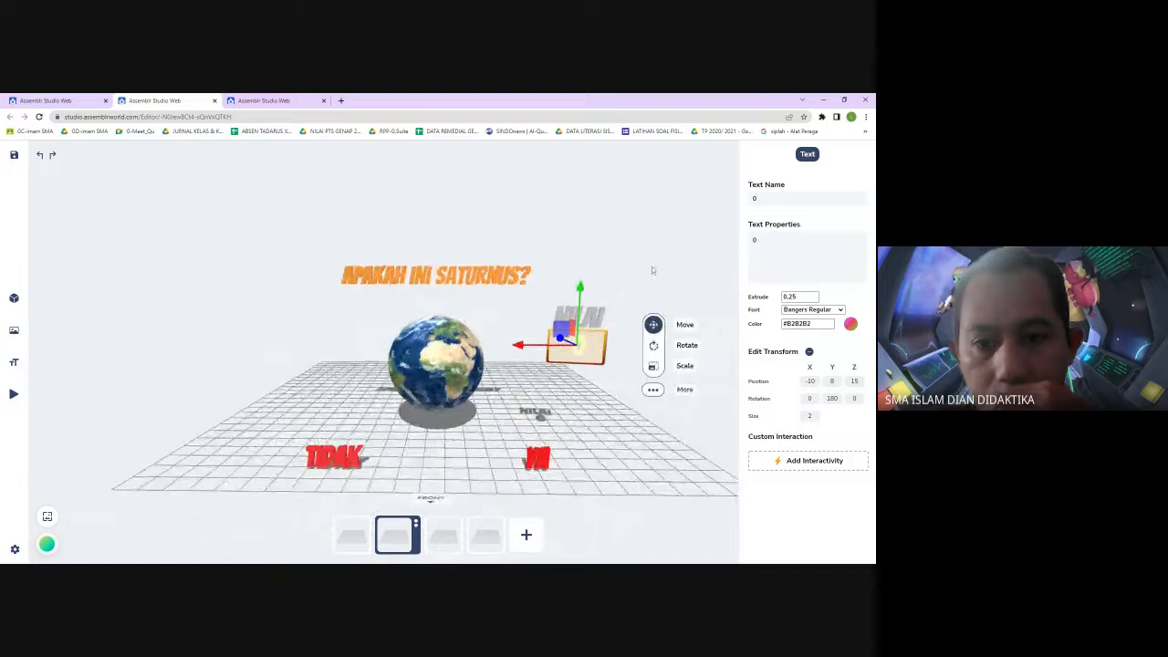
Set the 0 text's size to 0 and save the project
click(657, 347)
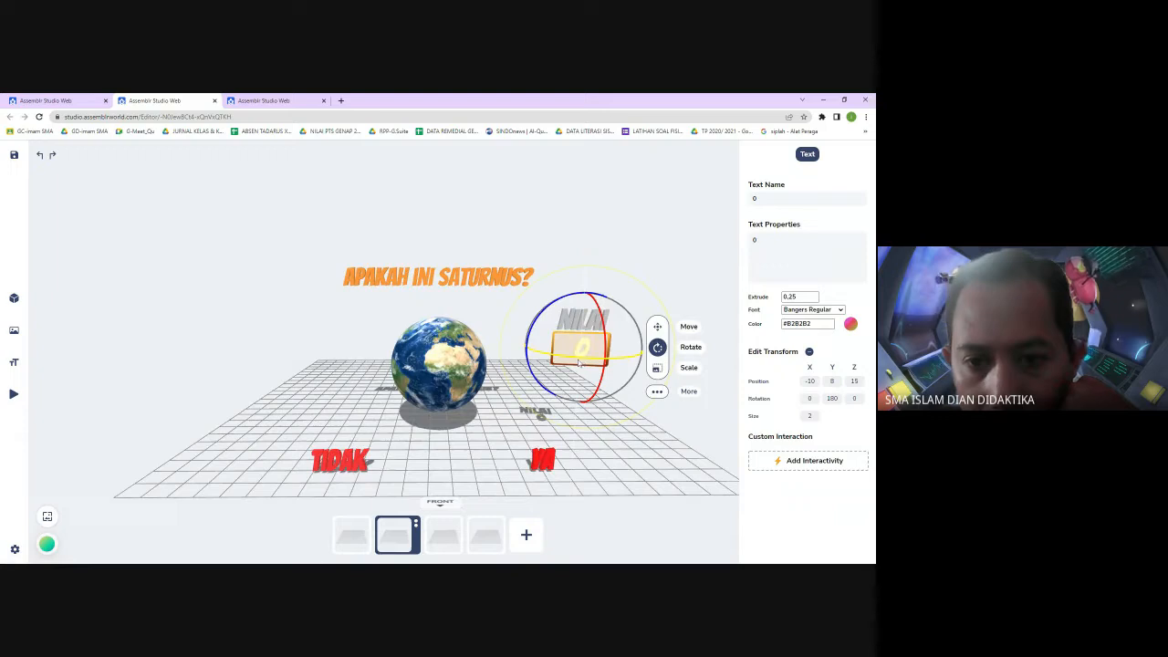
click(688, 294)
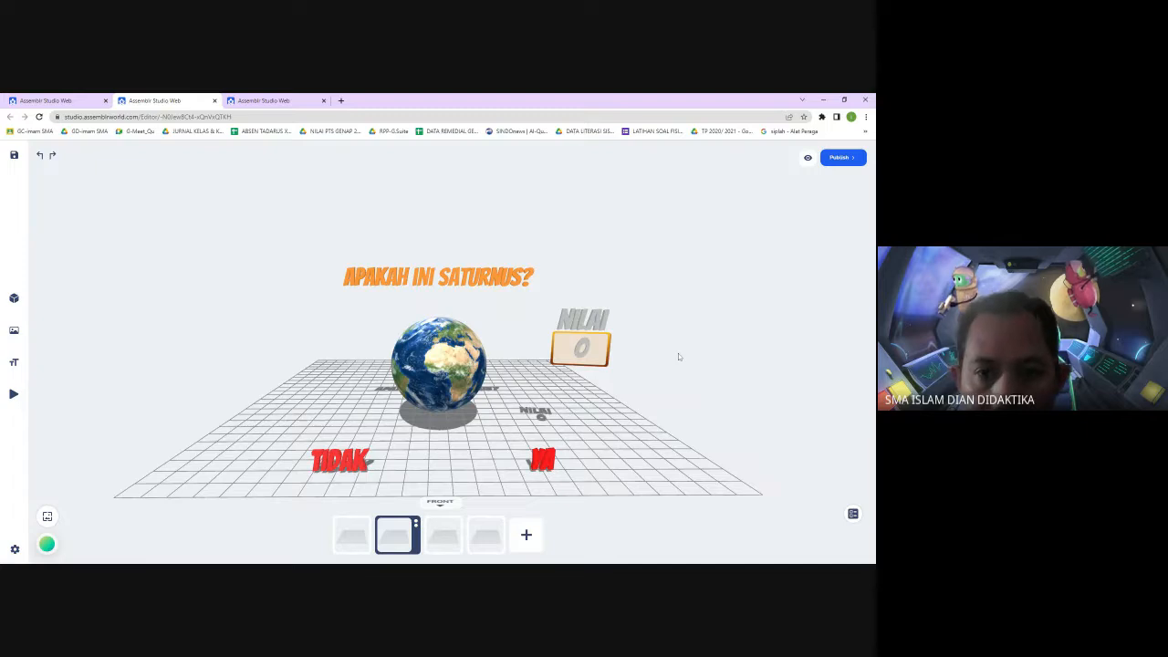
click(592, 354)
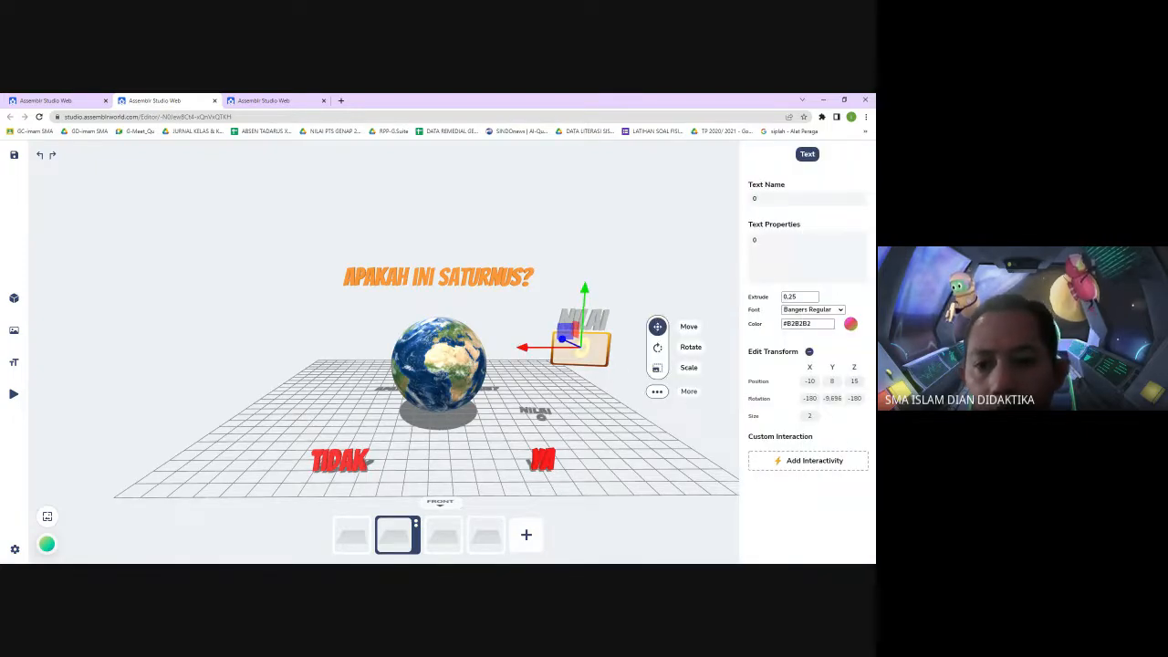
double_click(809, 416)
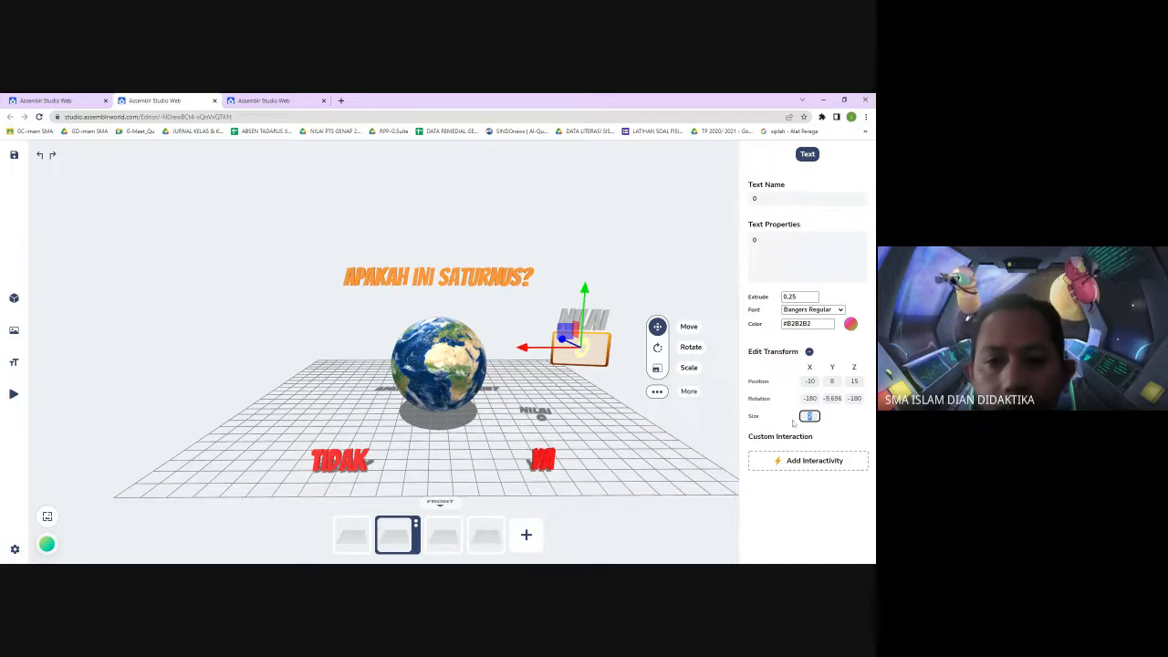
text(0)
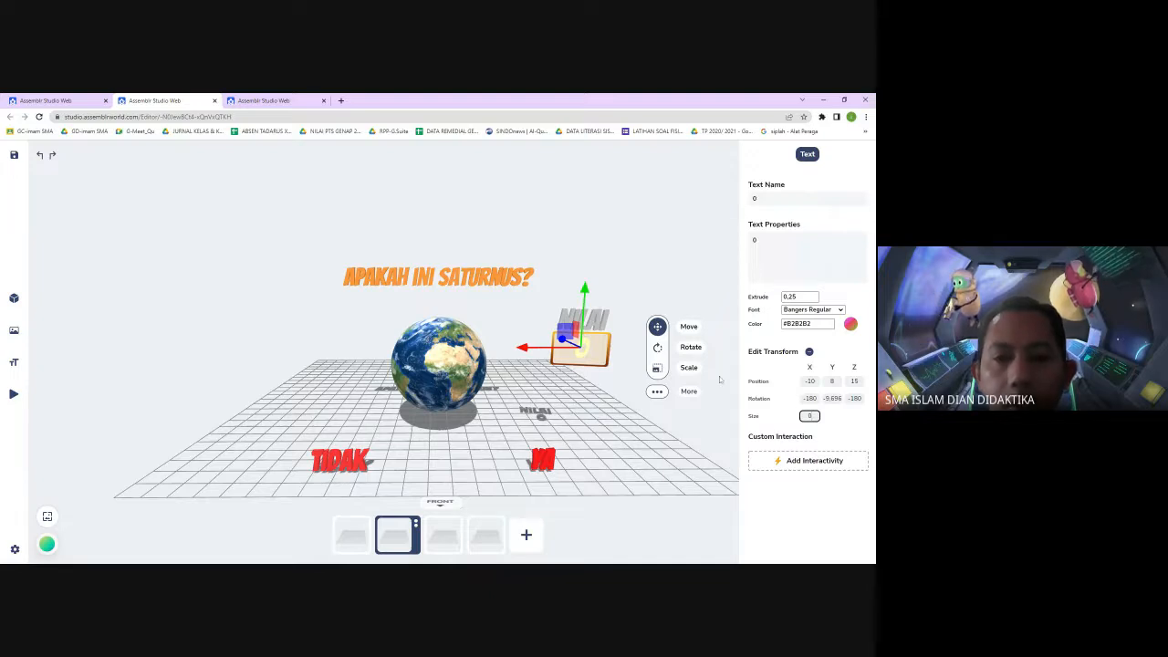
click(647, 378)
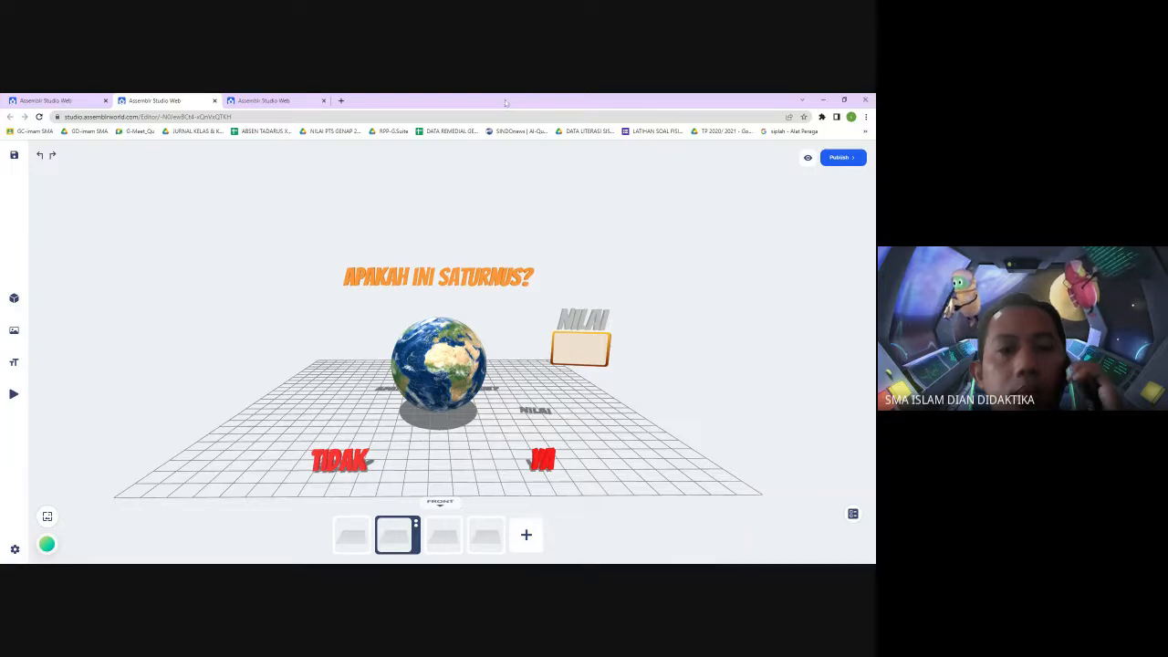
click(16, 156)
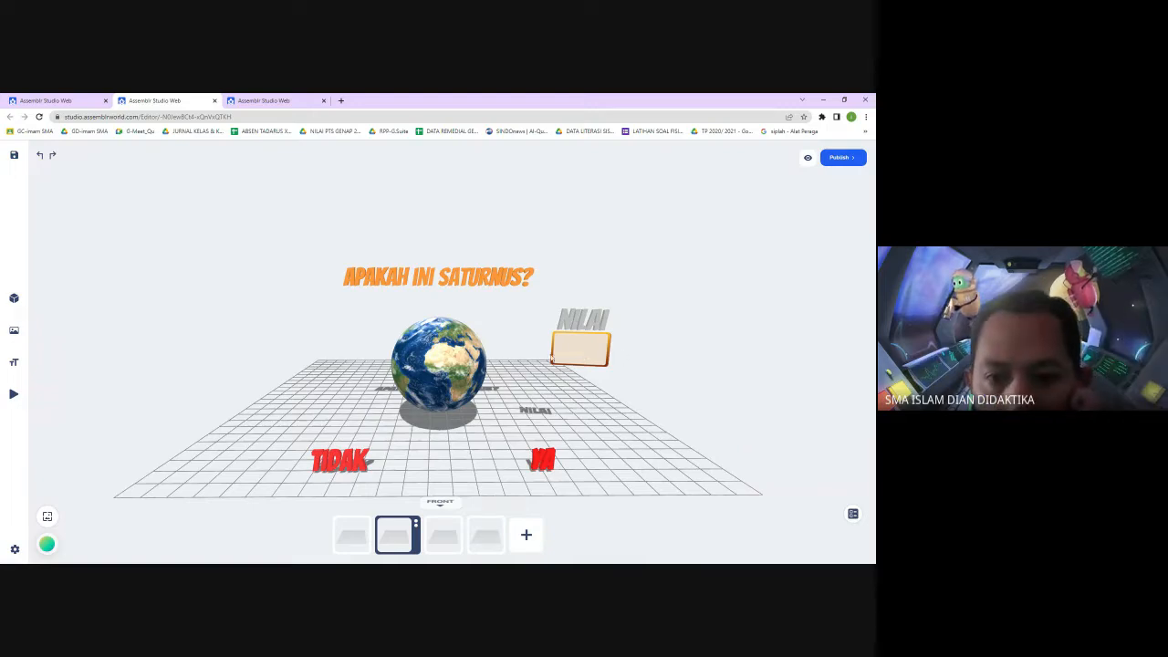
Open the object list and select the 0 text to inspect its properties
click(852, 515)
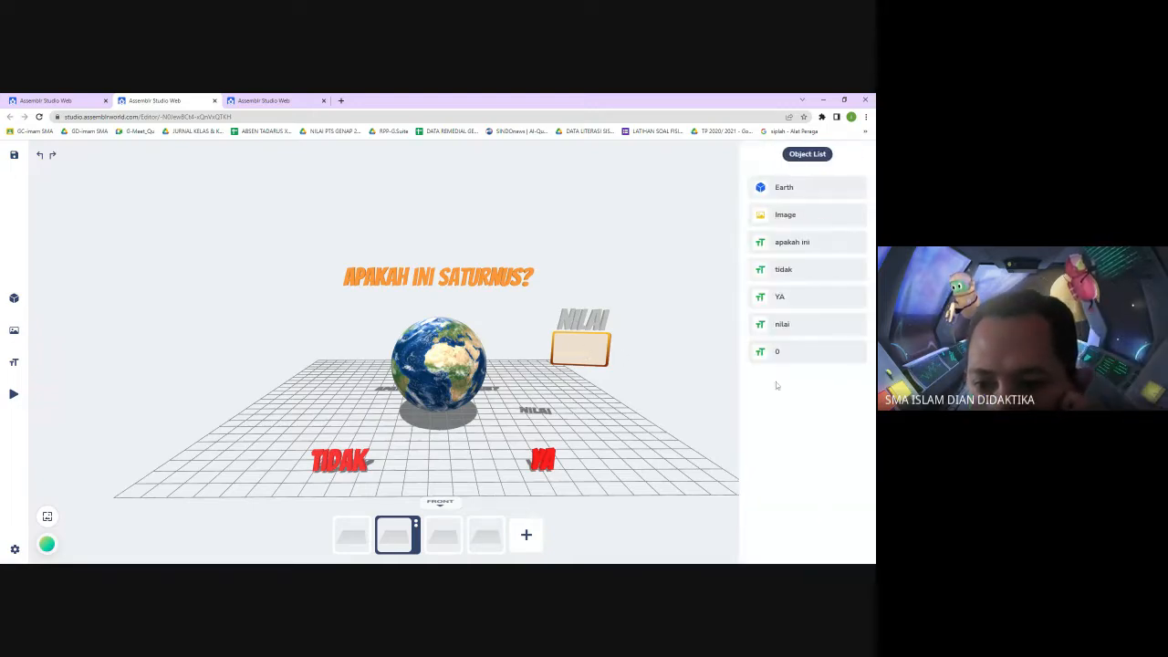
click(803, 351)
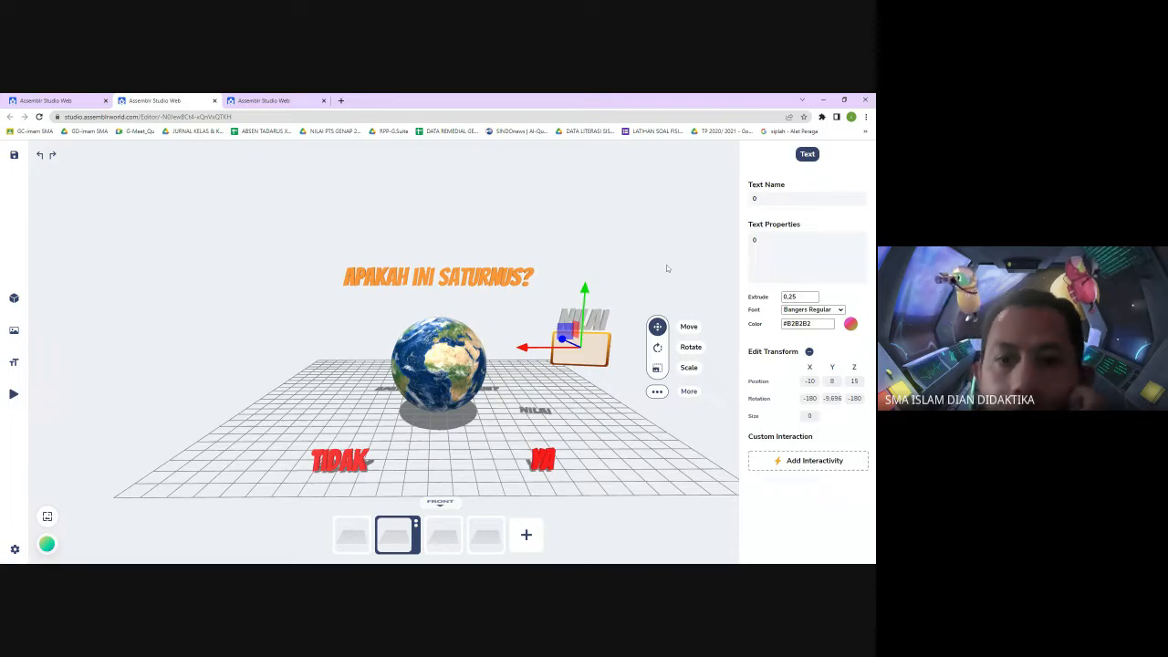
click(676, 383)
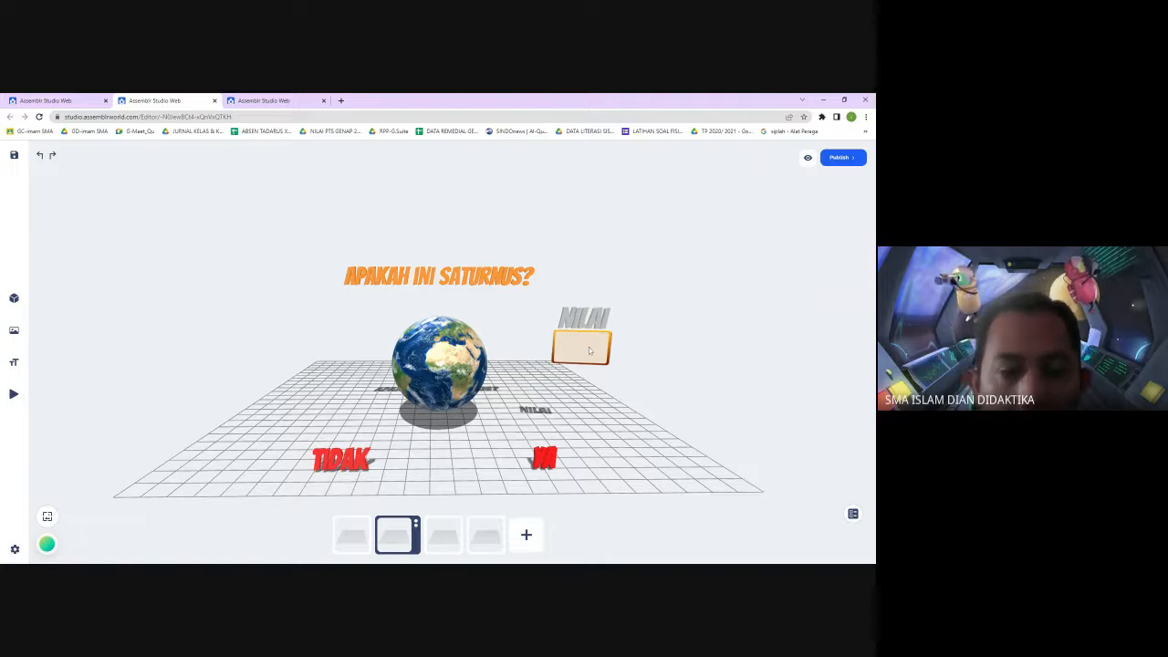
Add a new 3D text reading 10 to the scene
click(13, 362)
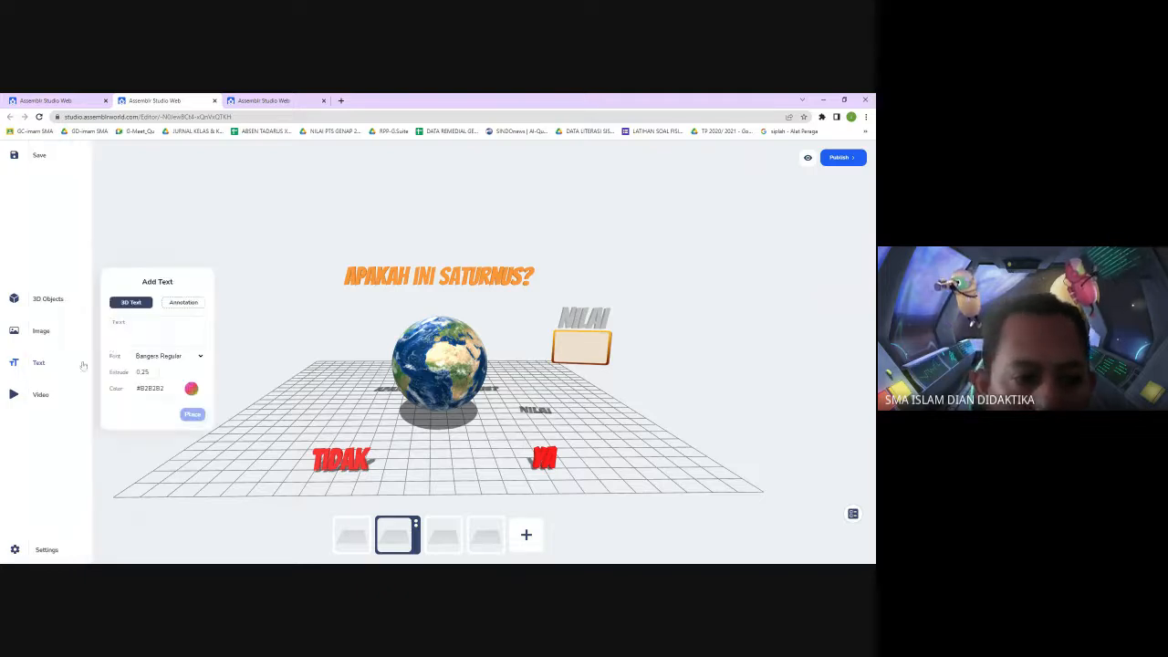
text(10)
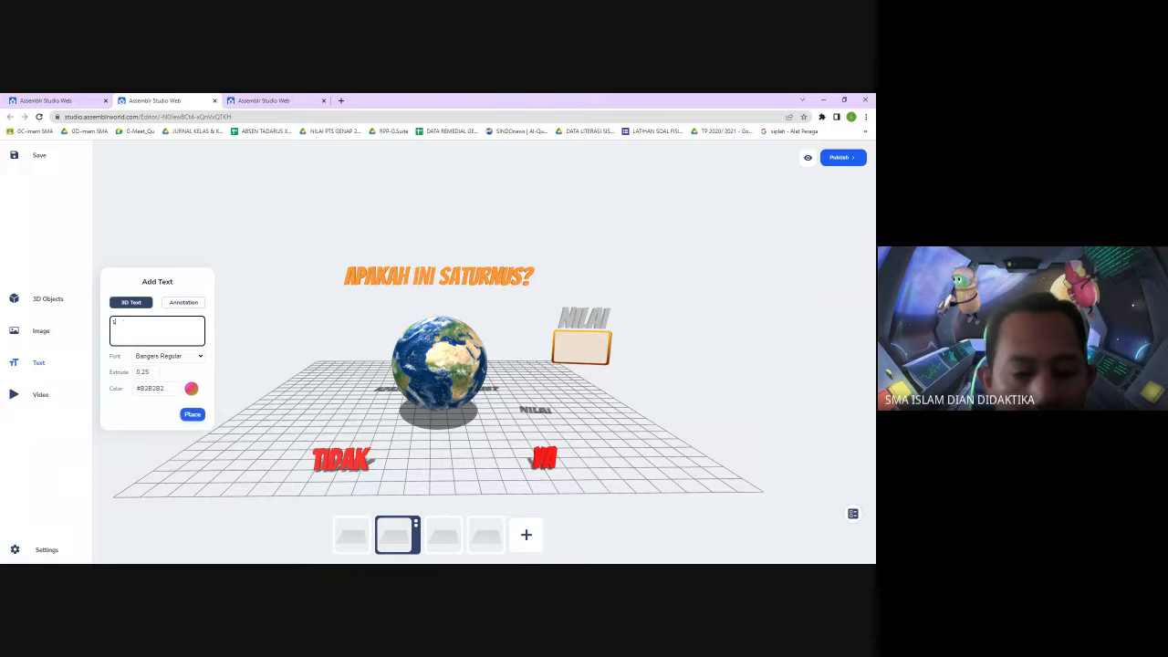
click(189, 414)
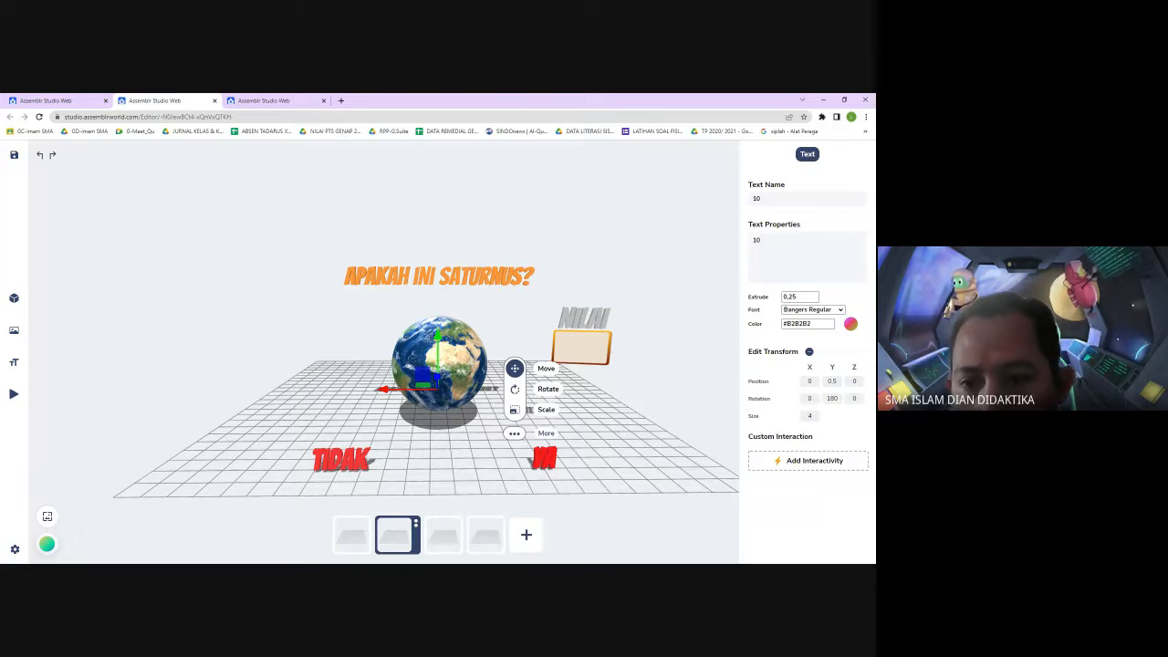
Set the 10 text's Z position to -15
double_click(854, 381)
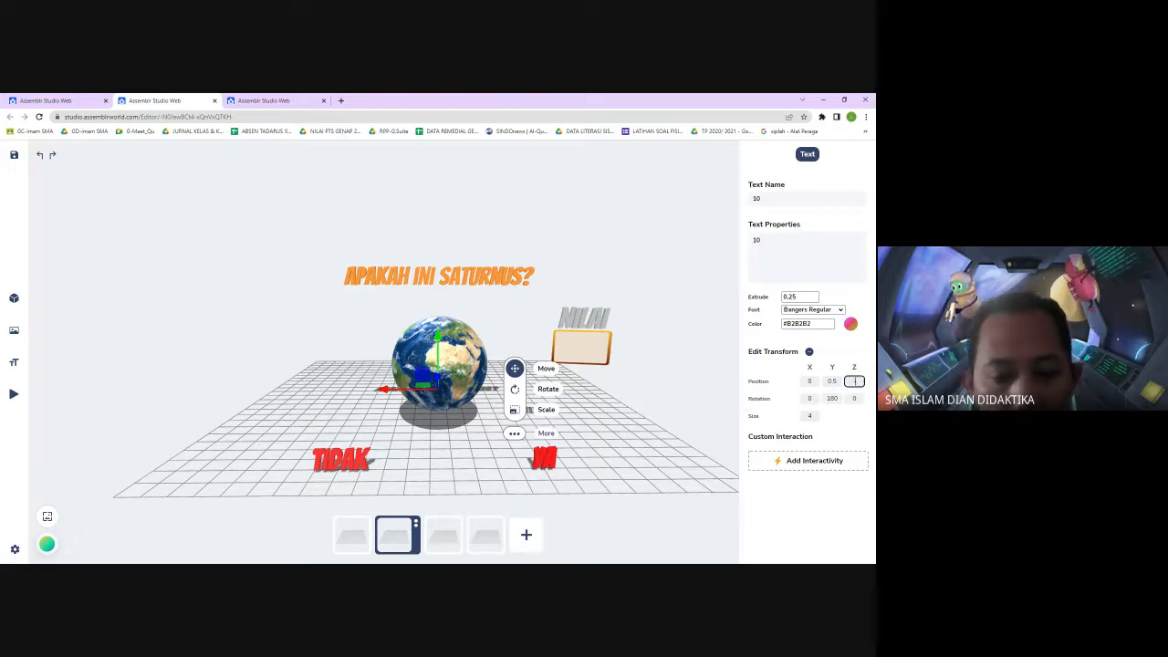
key(Return)
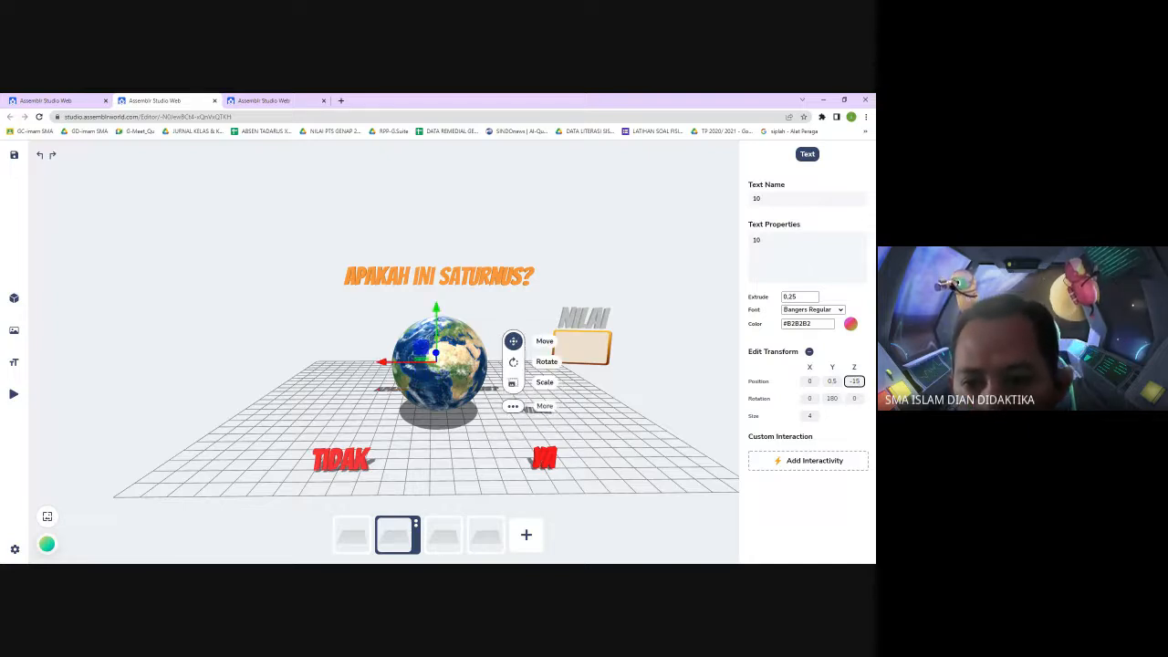
Select the 0 text from the object list to check its position values
click(714, 360)
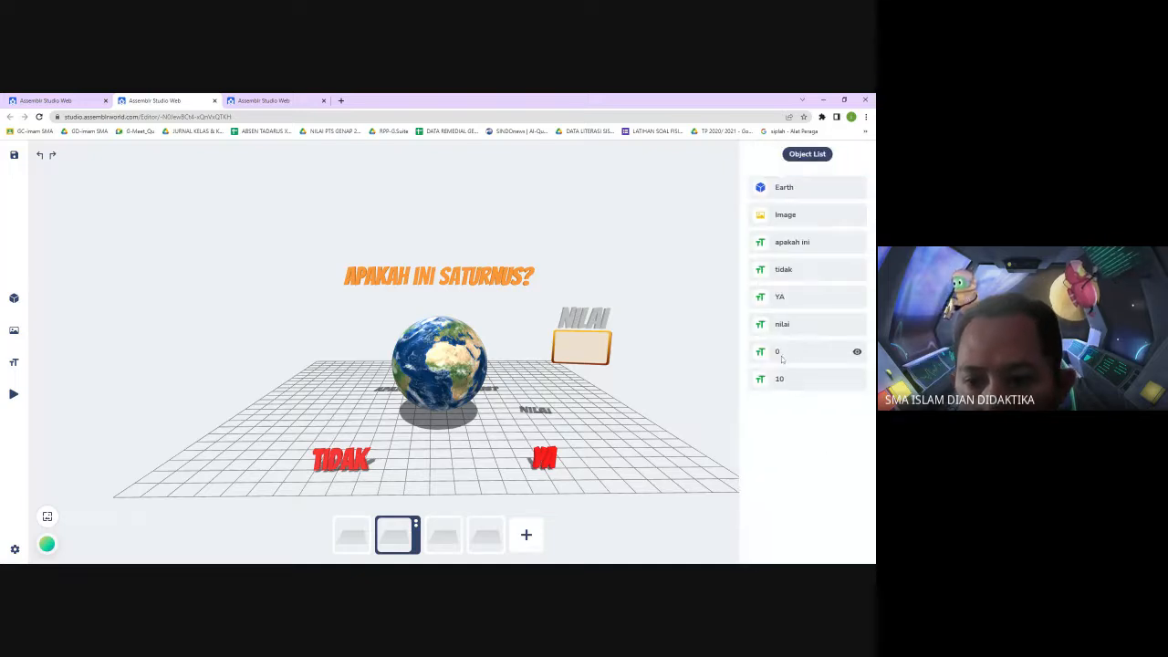
click(780, 352)
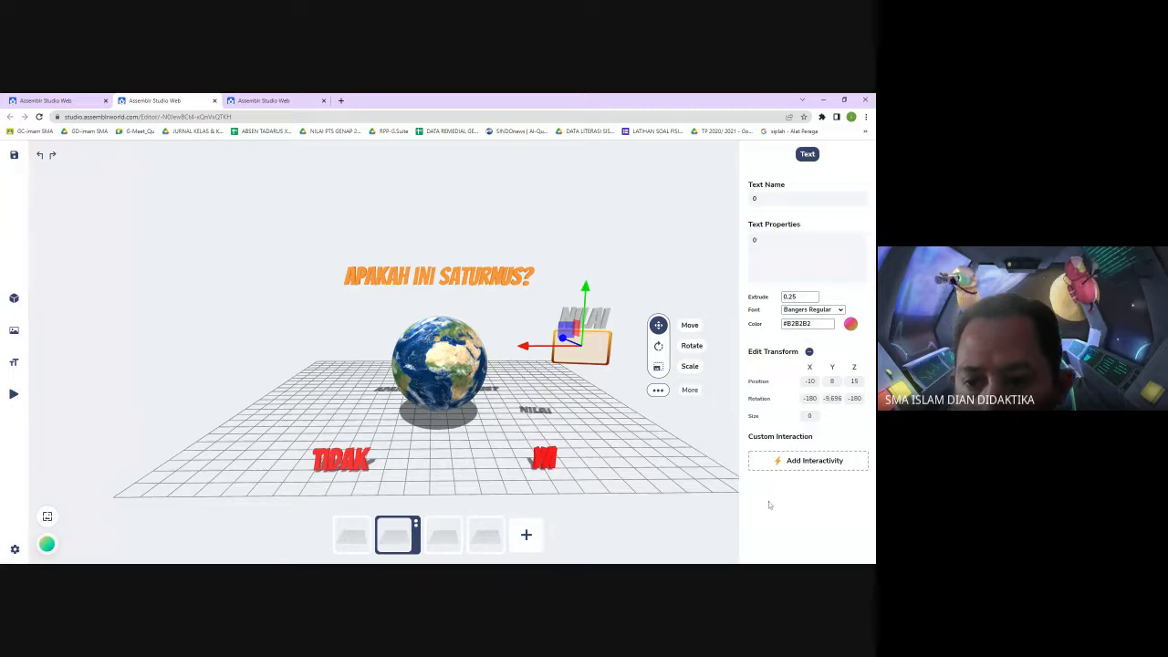
click(710, 547)
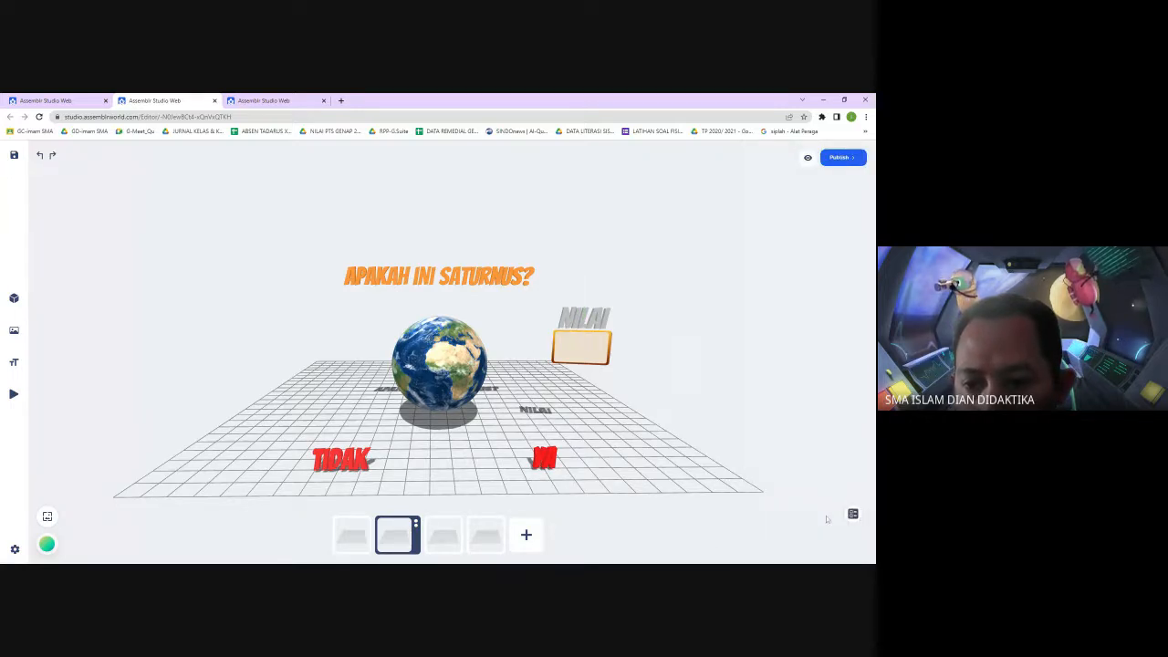
Select the 10 text from the object list and set its position to X -10, Y 8, Z 15
click(852, 514)
click(779, 382)
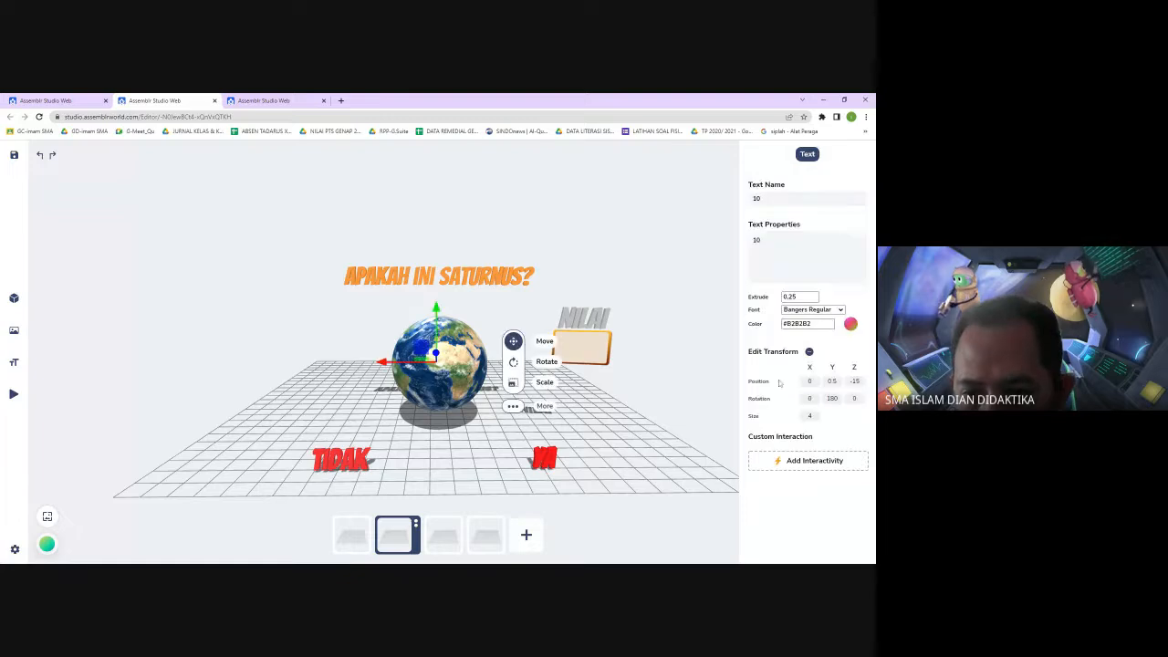
click(852, 382)
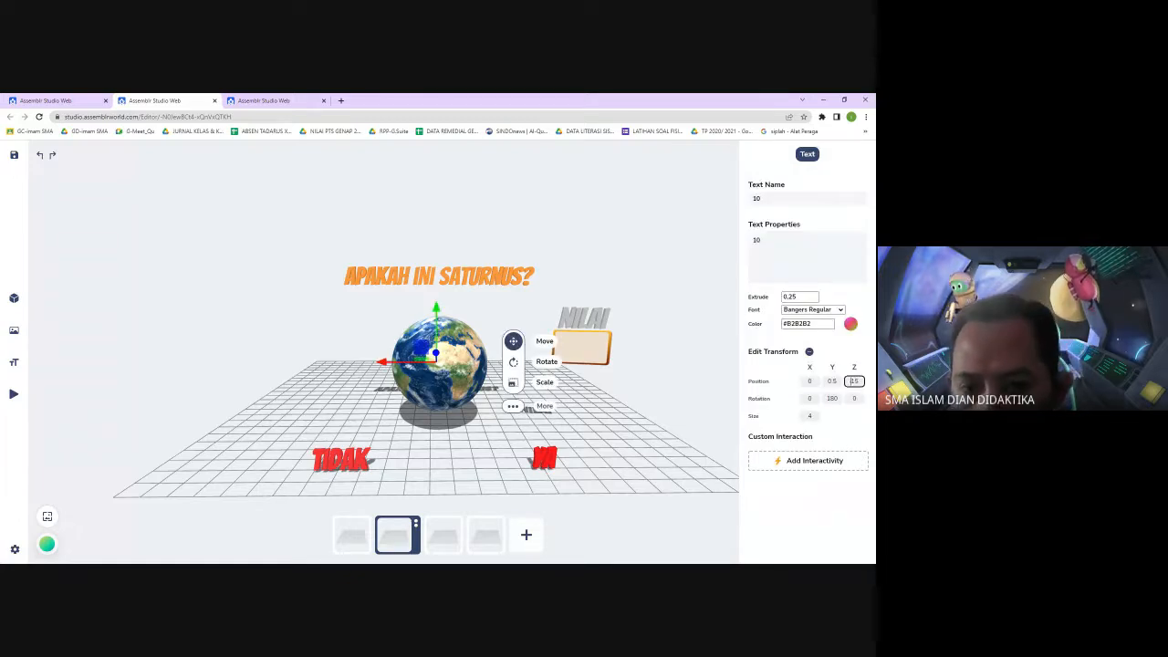
double_click(832, 381)
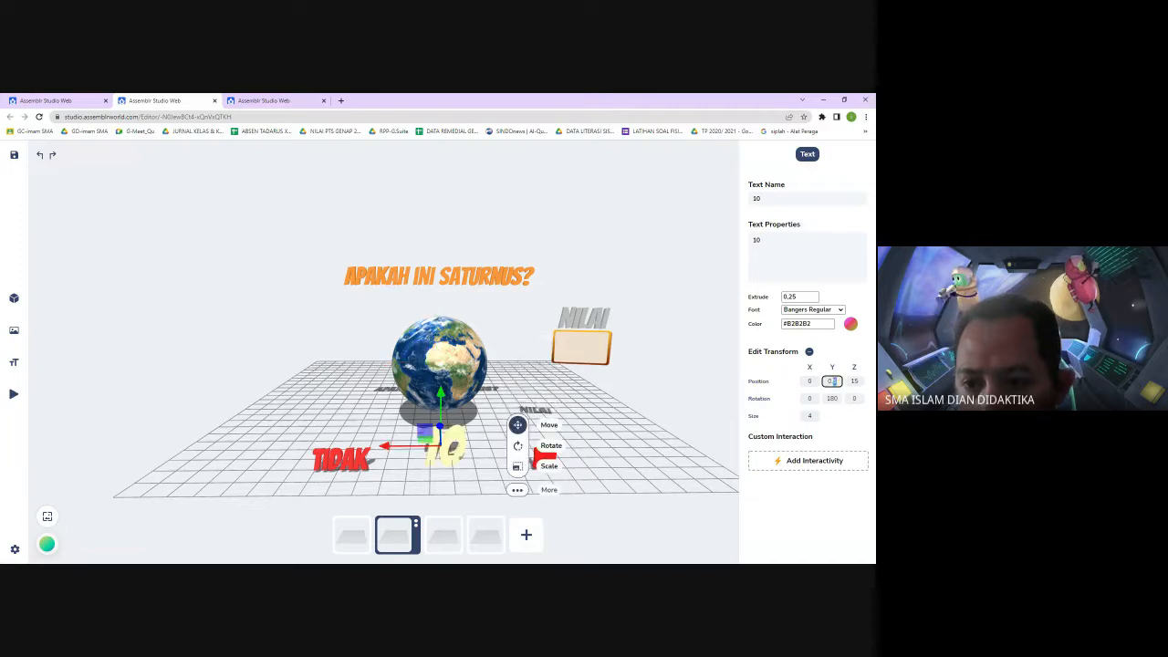
text(5)
click(808, 382)
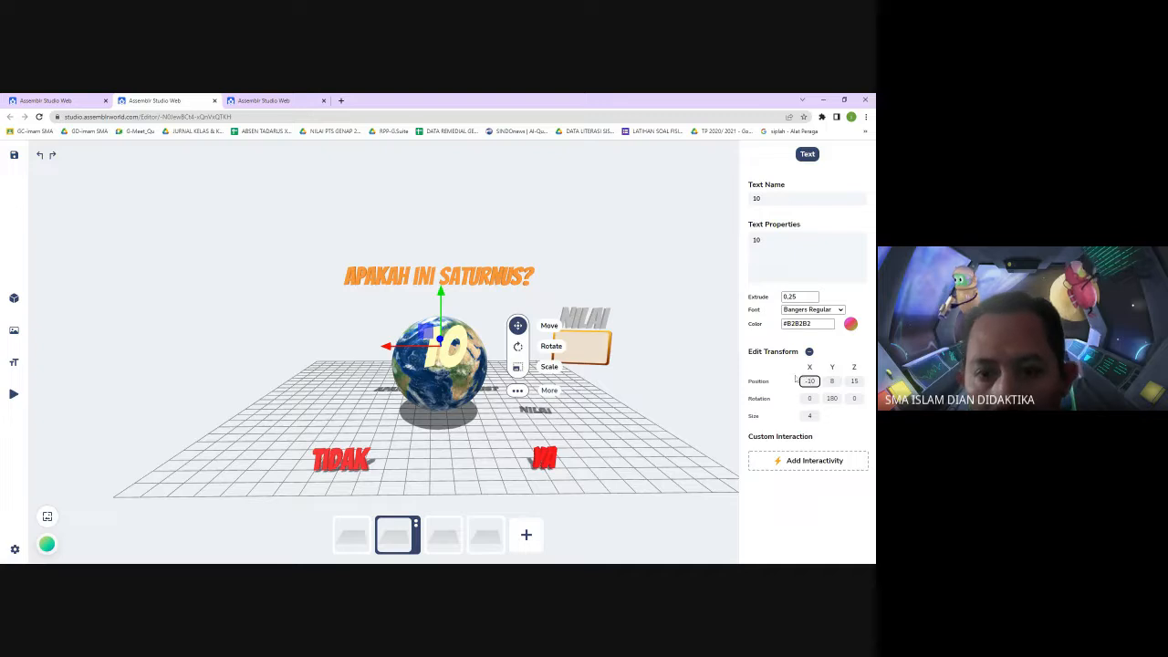
click(672, 346)
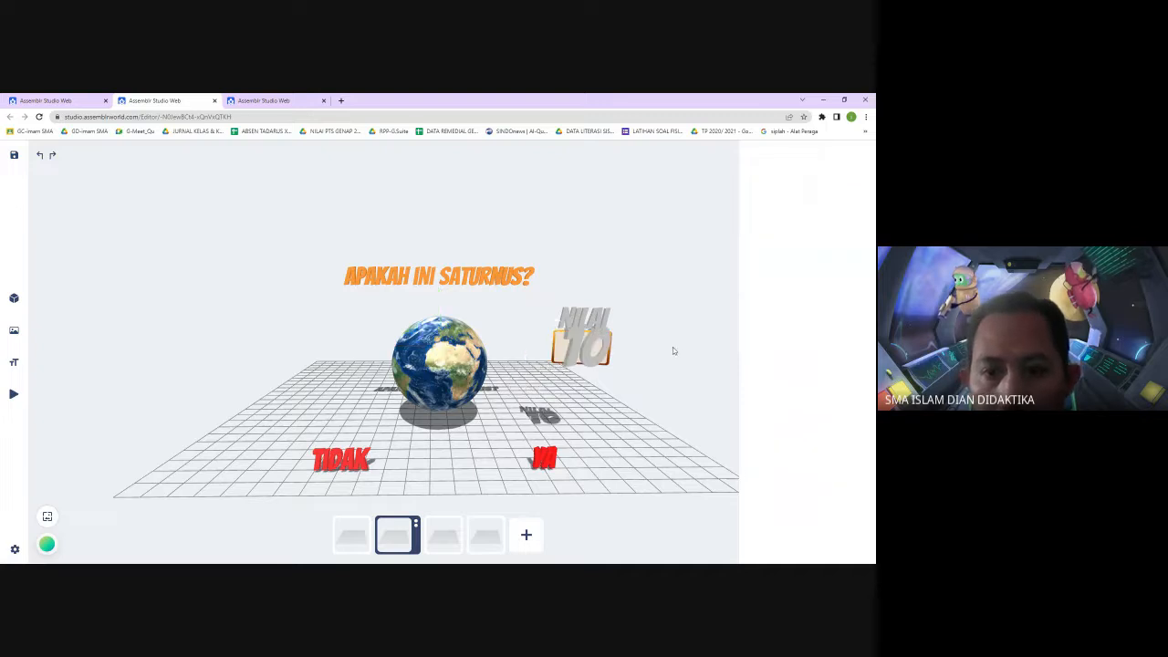
Set the 10 text's size to 2
click(594, 353)
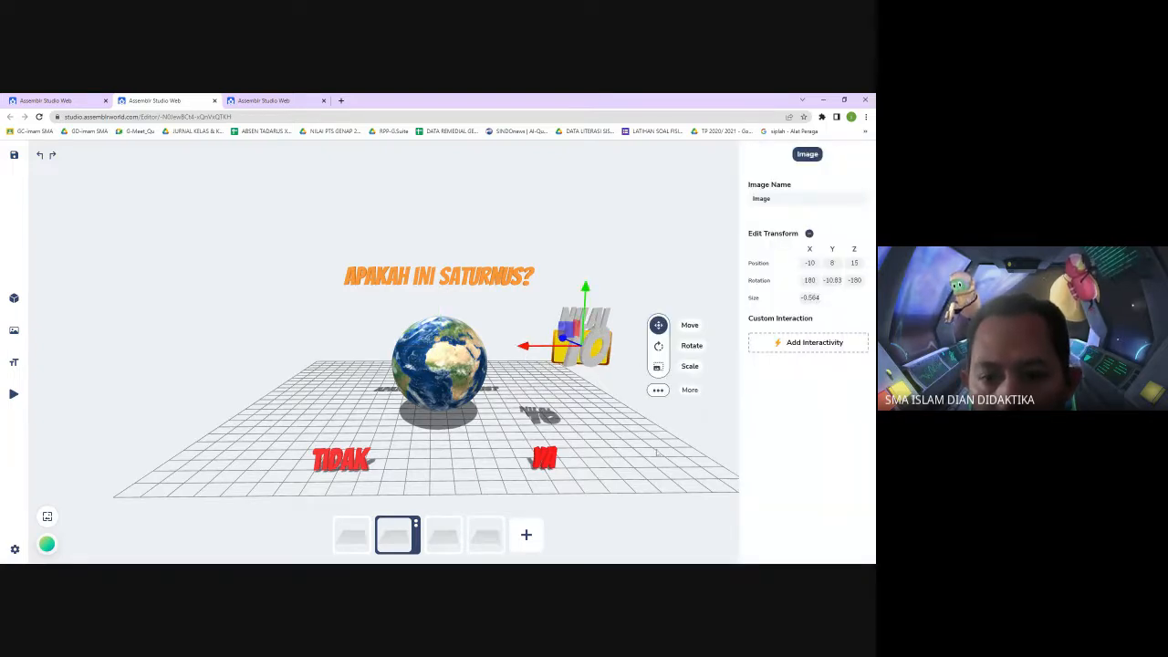
click(670, 410)
click(570, 361)
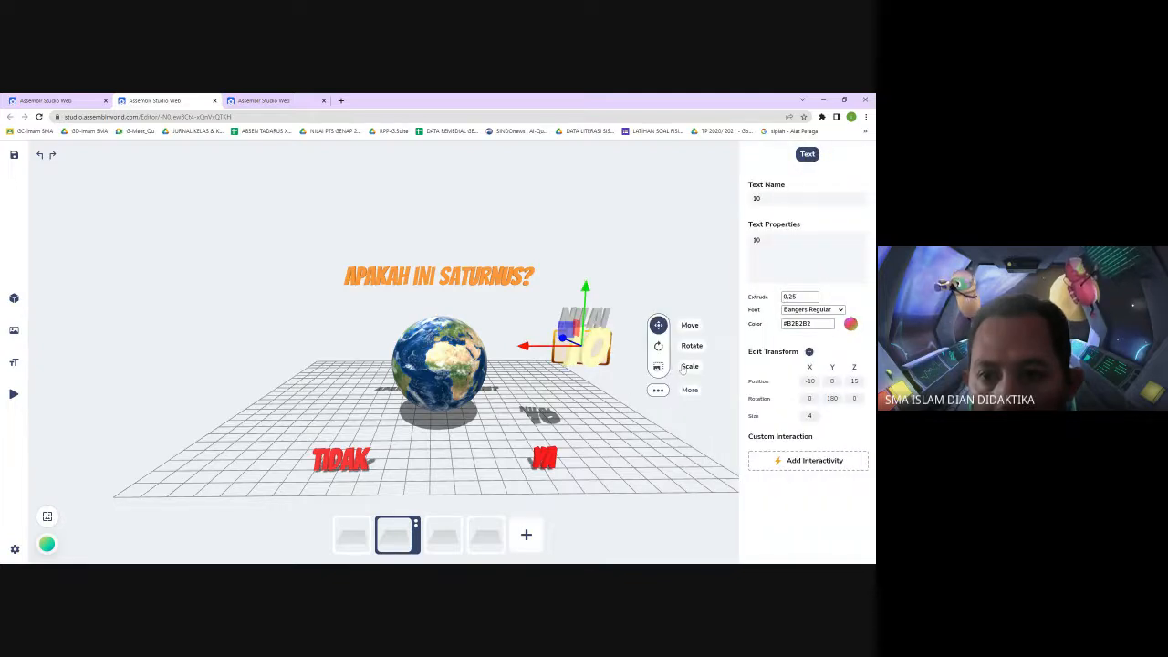
click(809, 416)
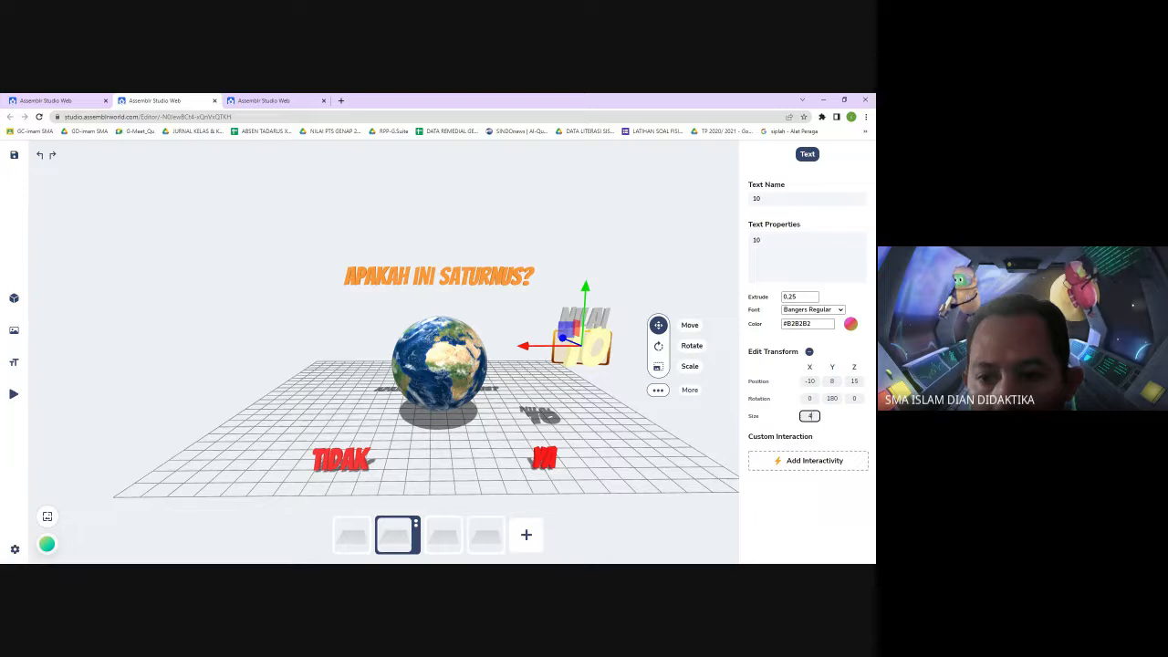
click(700, 408)
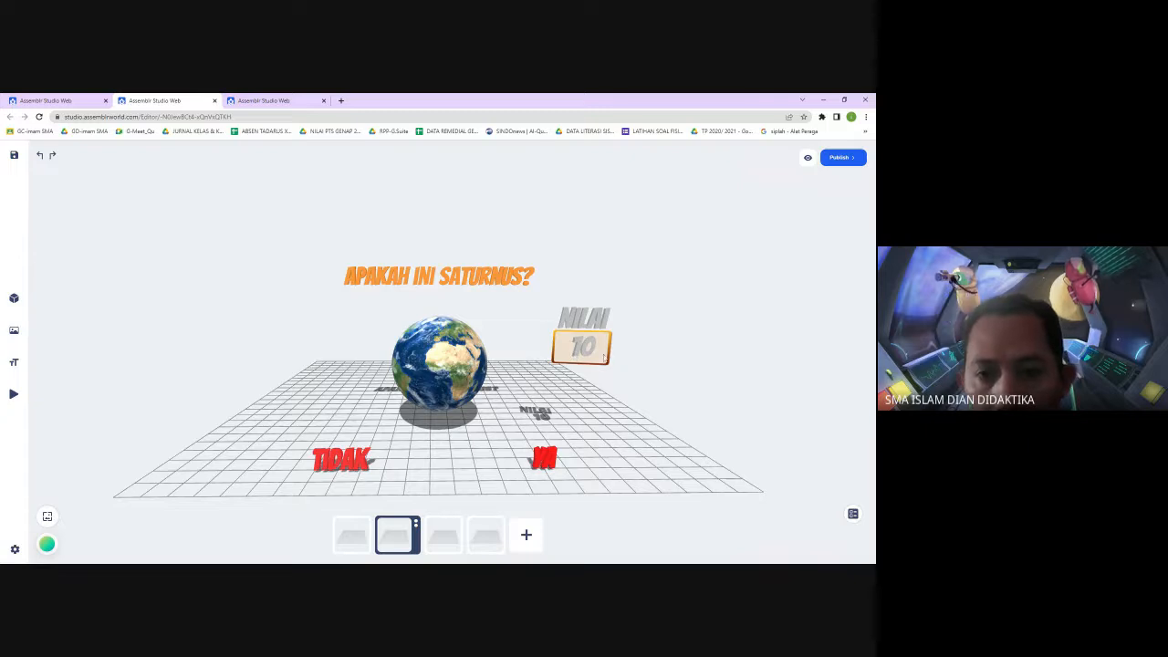
Set the 10 text's size to 0
click(581, 348)
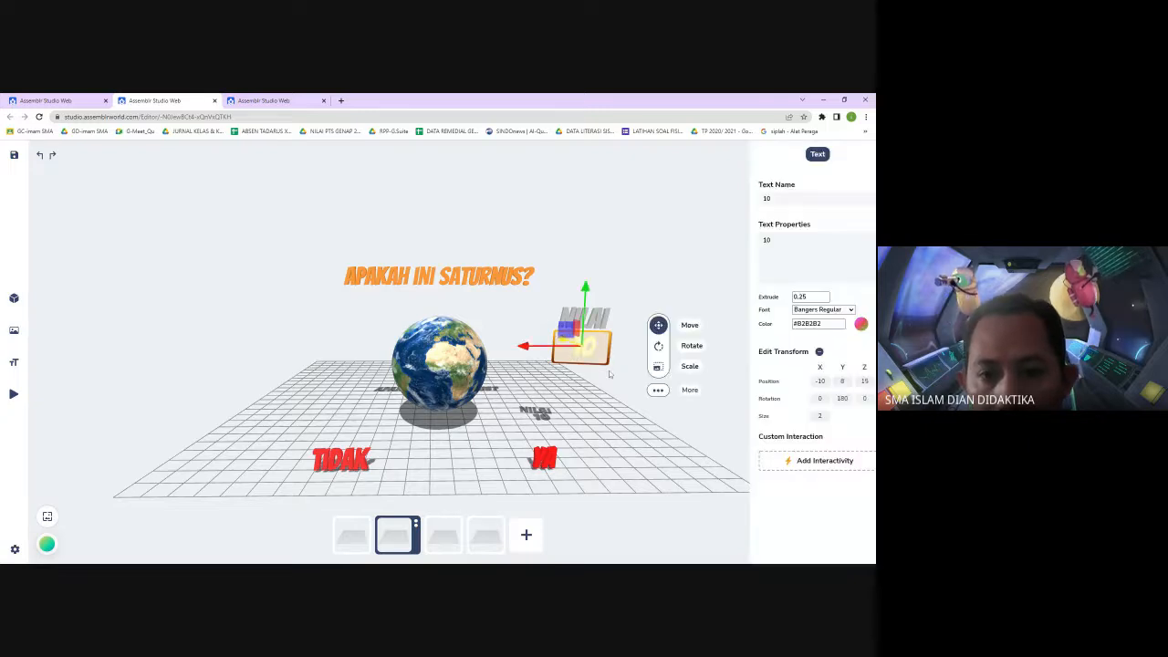
click(809, 416)
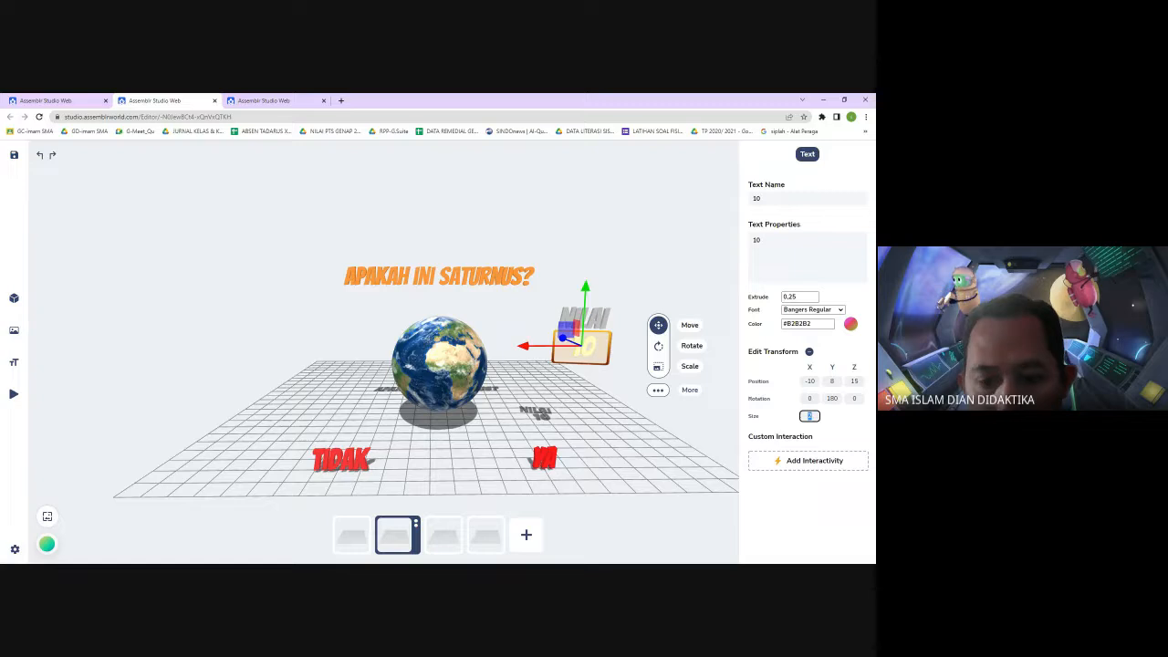
text(0)
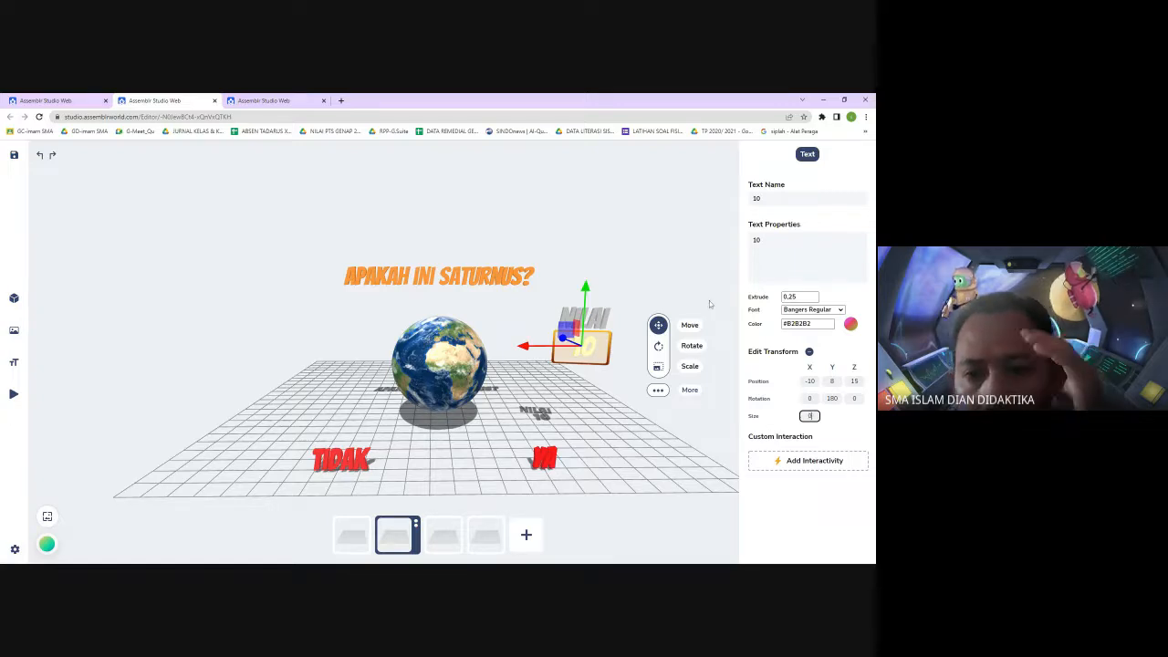
click(708, 308)
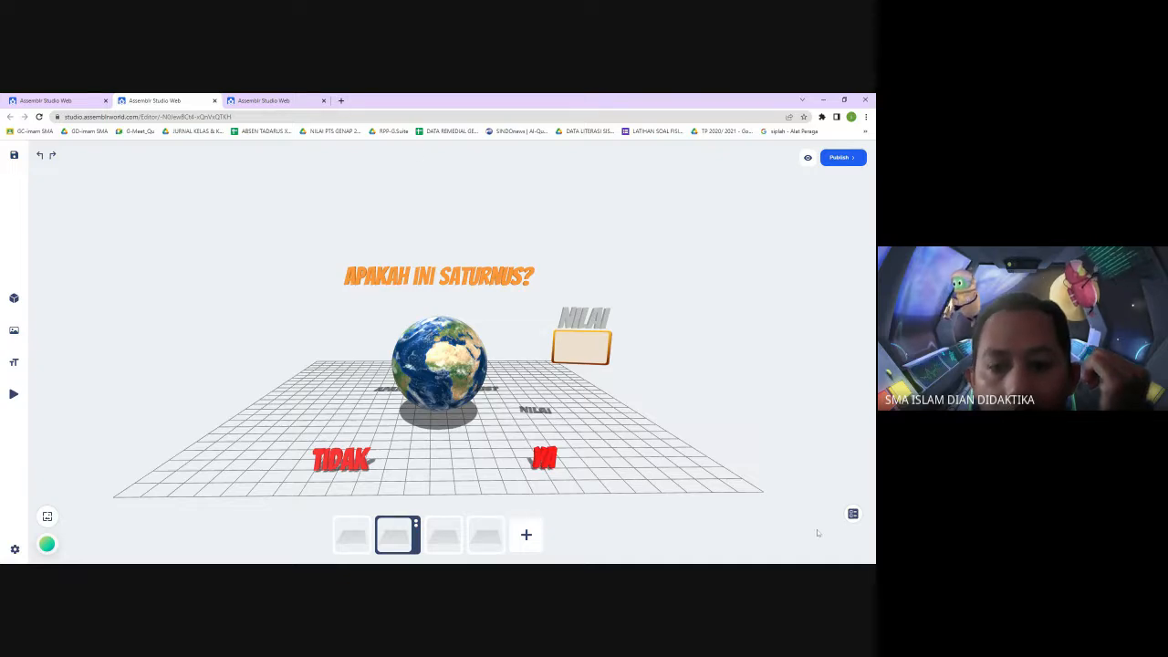
Select the TIDAK text and open its interactivity animation options
click(360, 456)
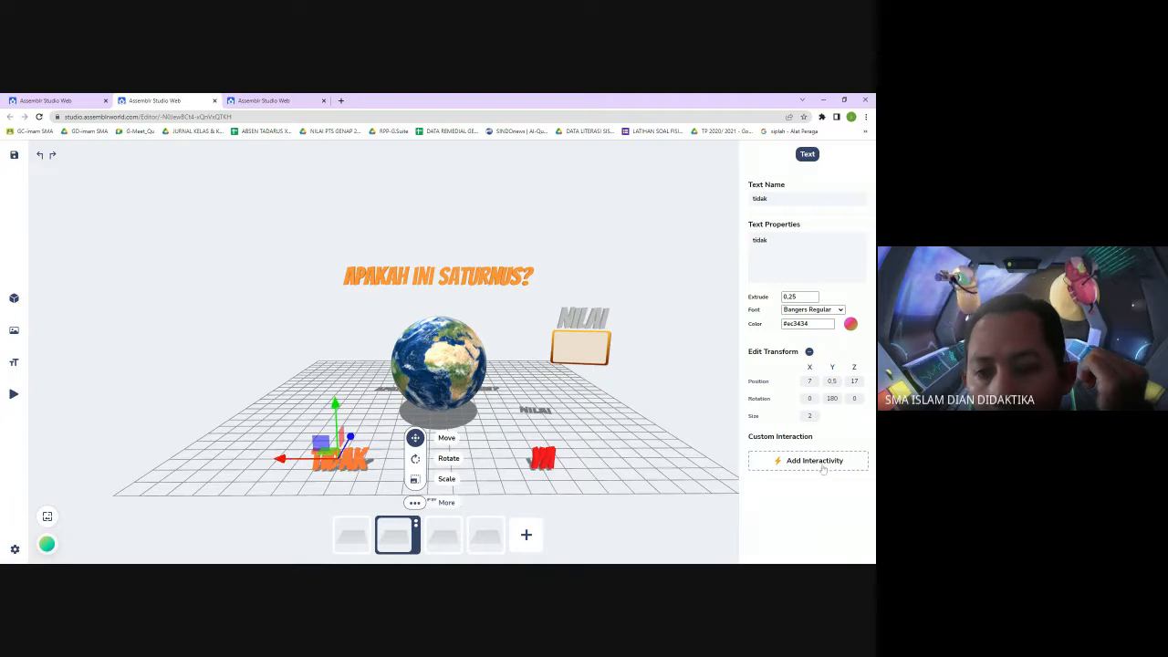
click(823, 468)
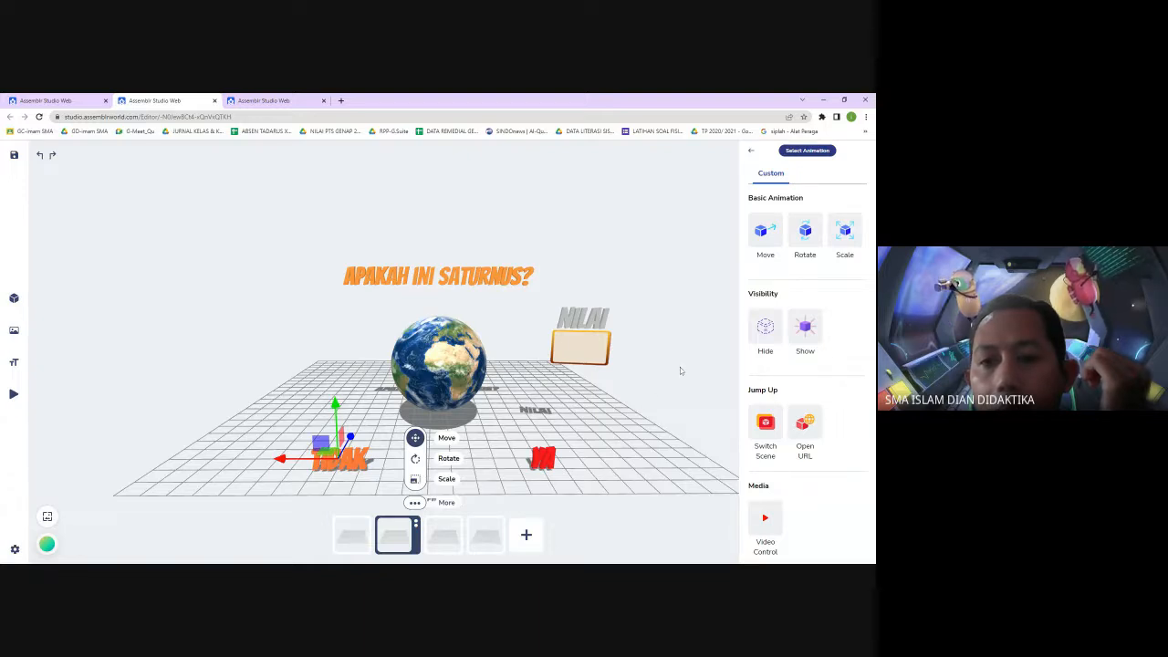
click(466, 170)
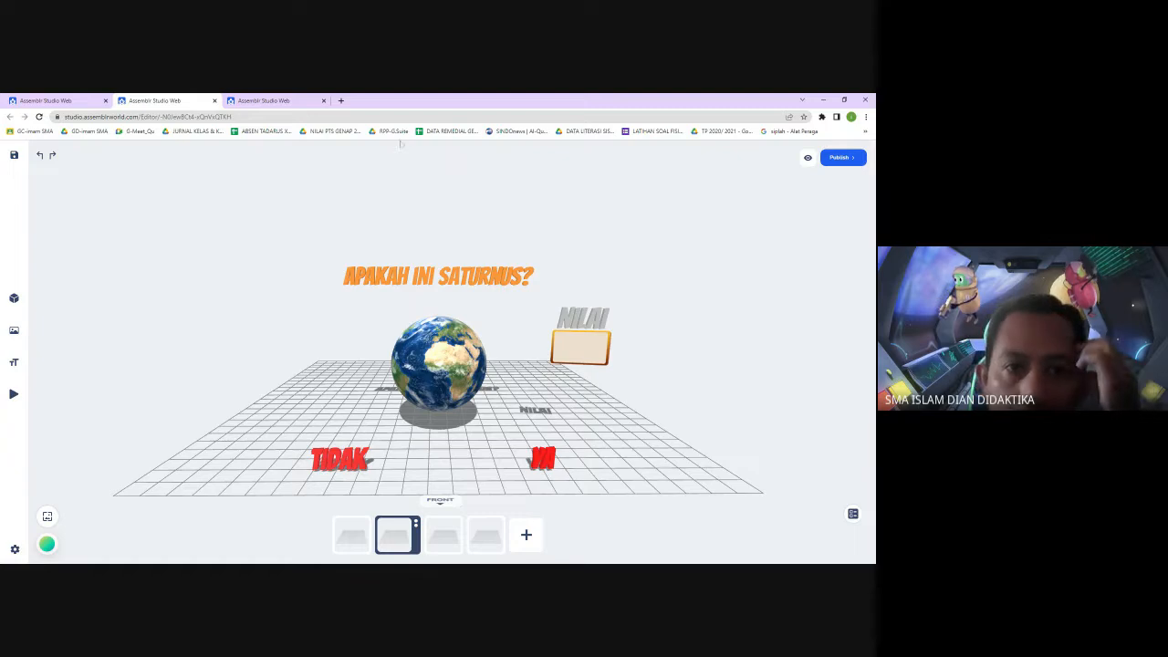
Open a new browser tab and go to YouTube
click(341, 100)
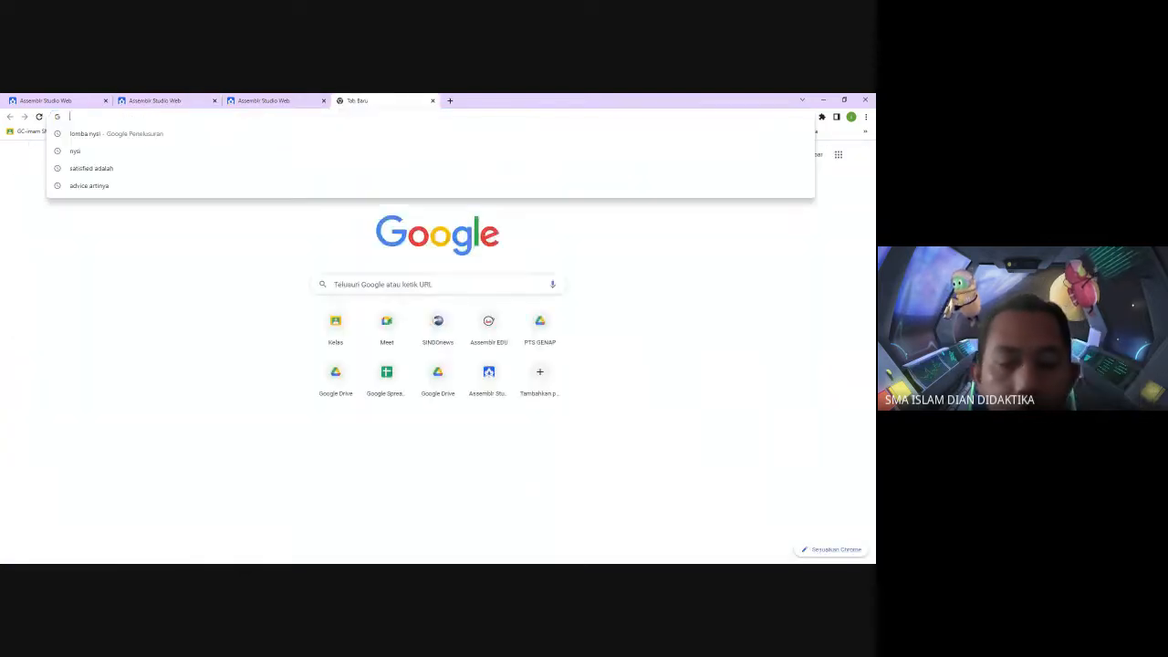
text(youtube)
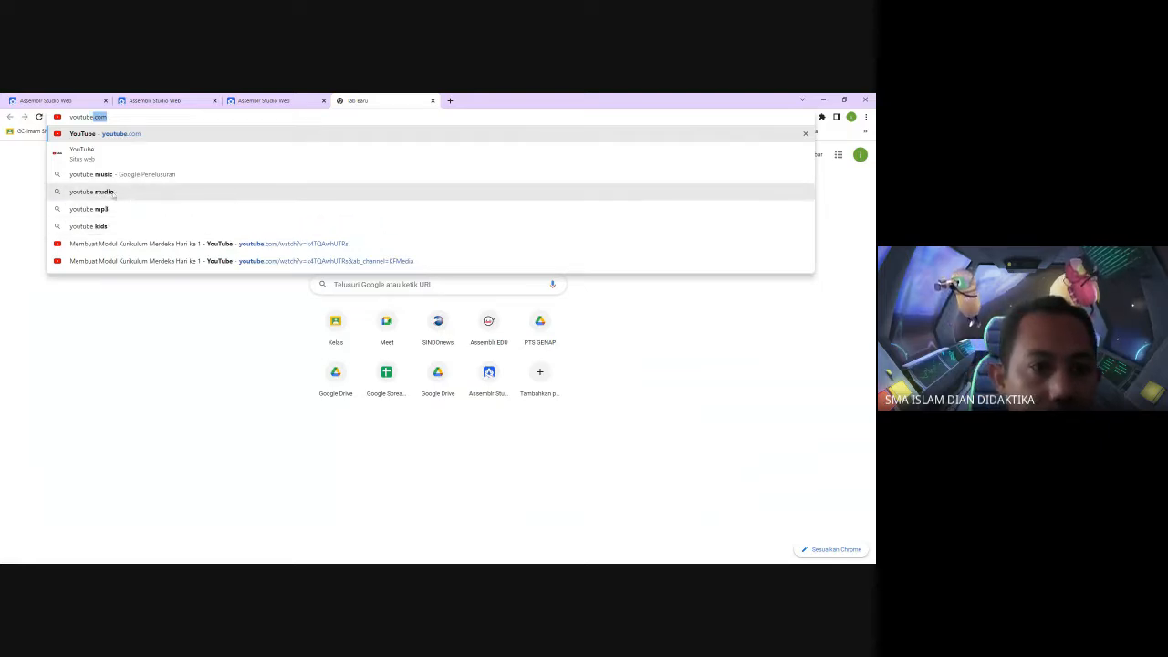
click(98, 138)
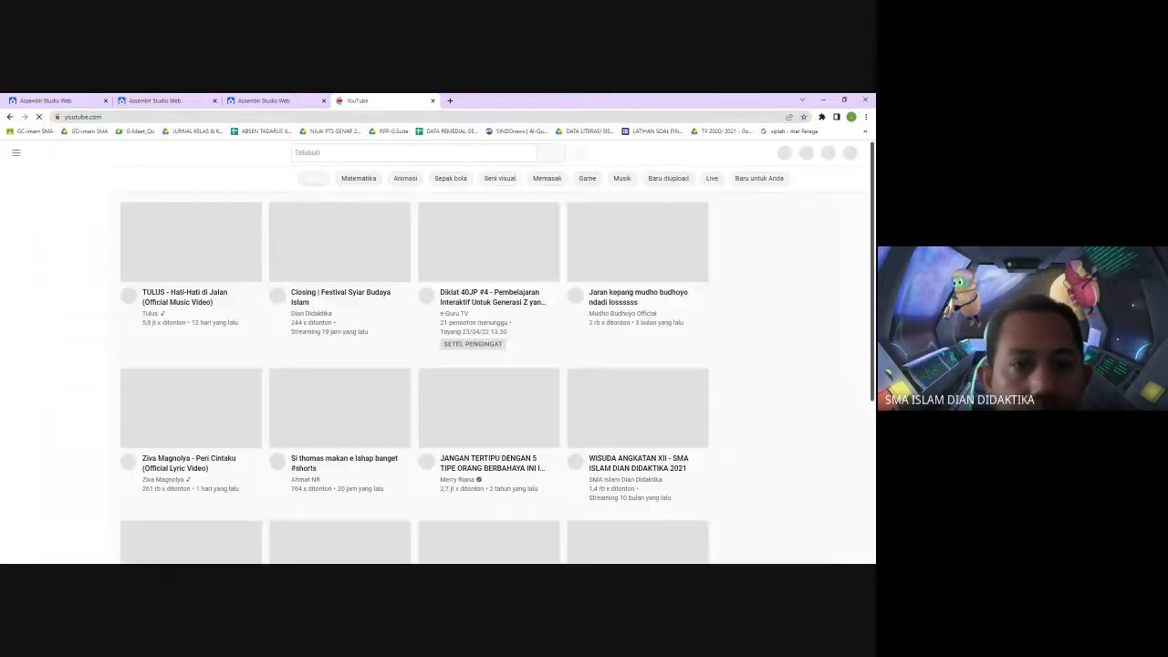
Search YouTube for tepuk tangan and browse the results
text(te)
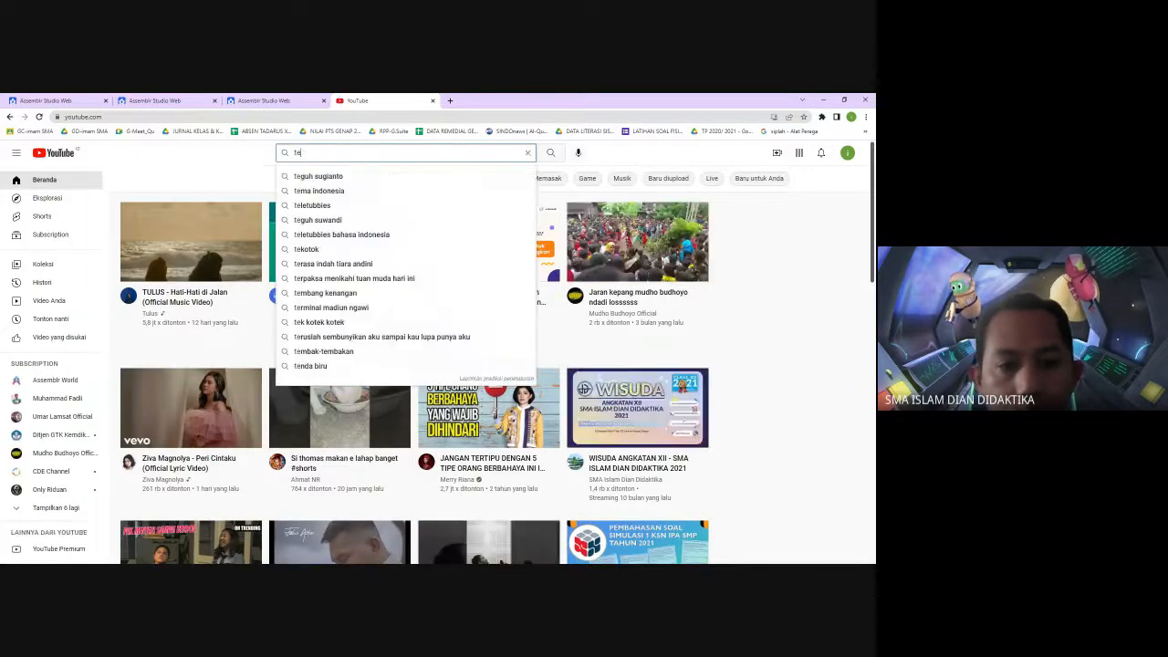
text(pukta)
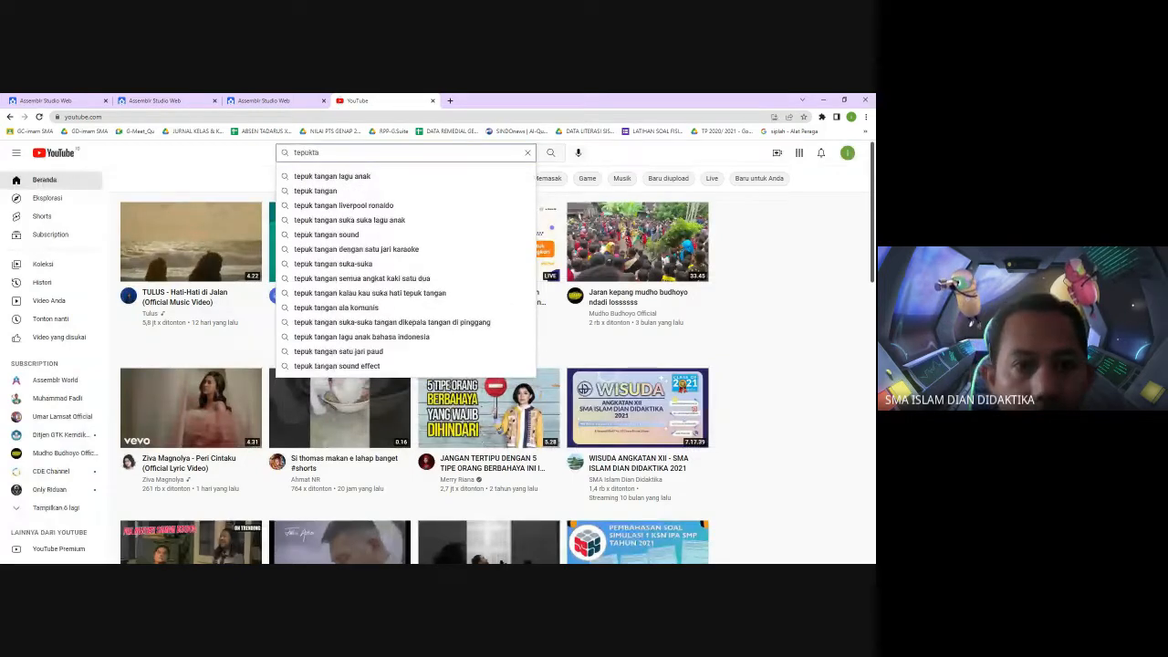
click(328, 193)
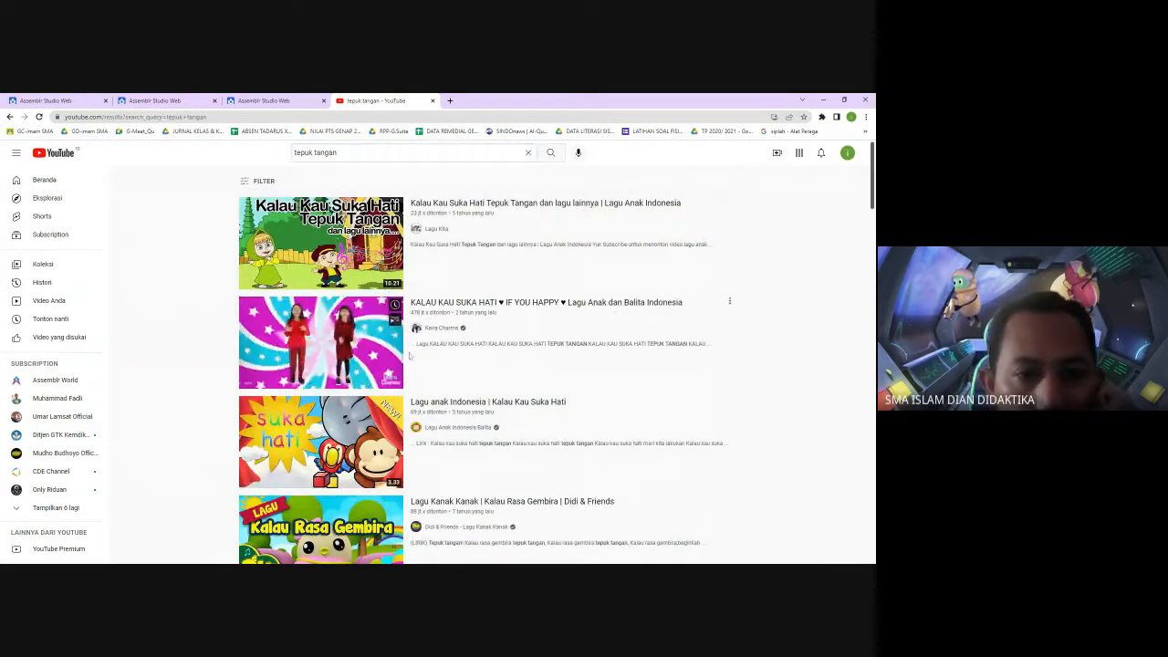
scroll(429, 365, down, 3)
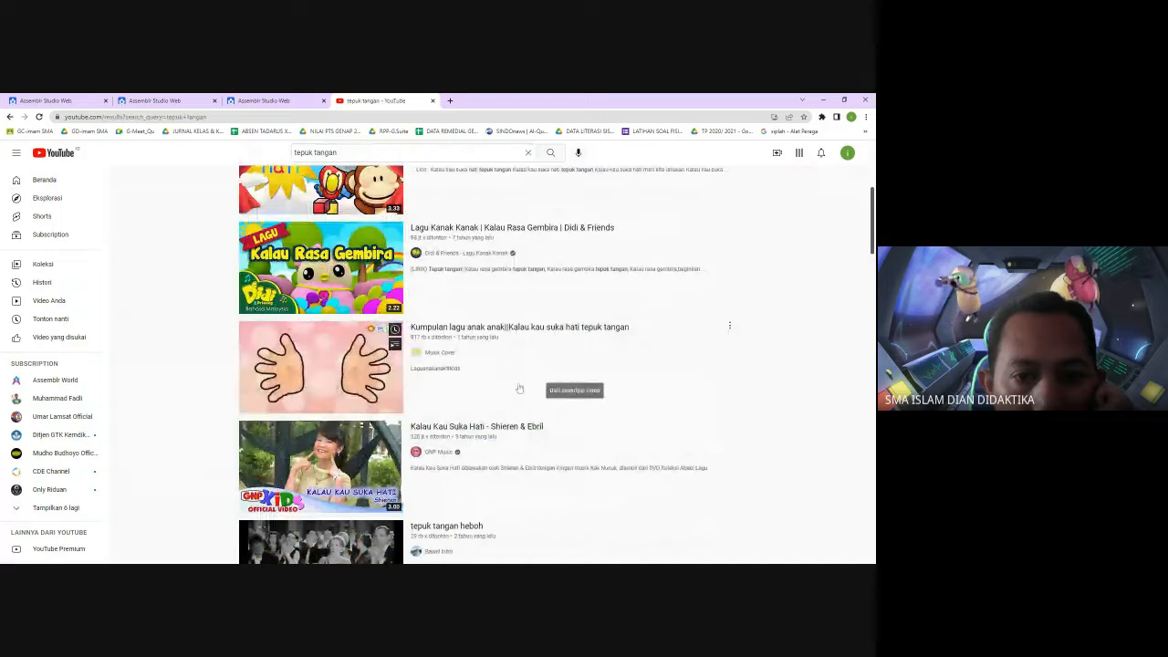
scroll(447, 365, up, 3)
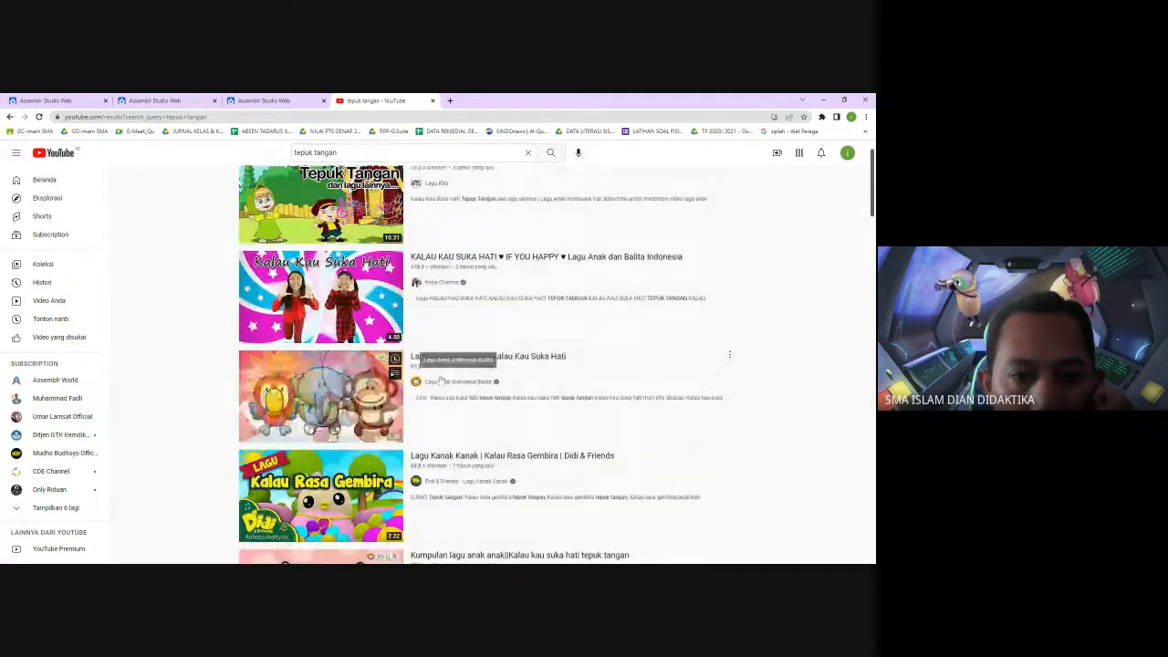
Scroll through the tepuk tangan search results to examine the available clapping videos
scroll(440, 377, down, 7)
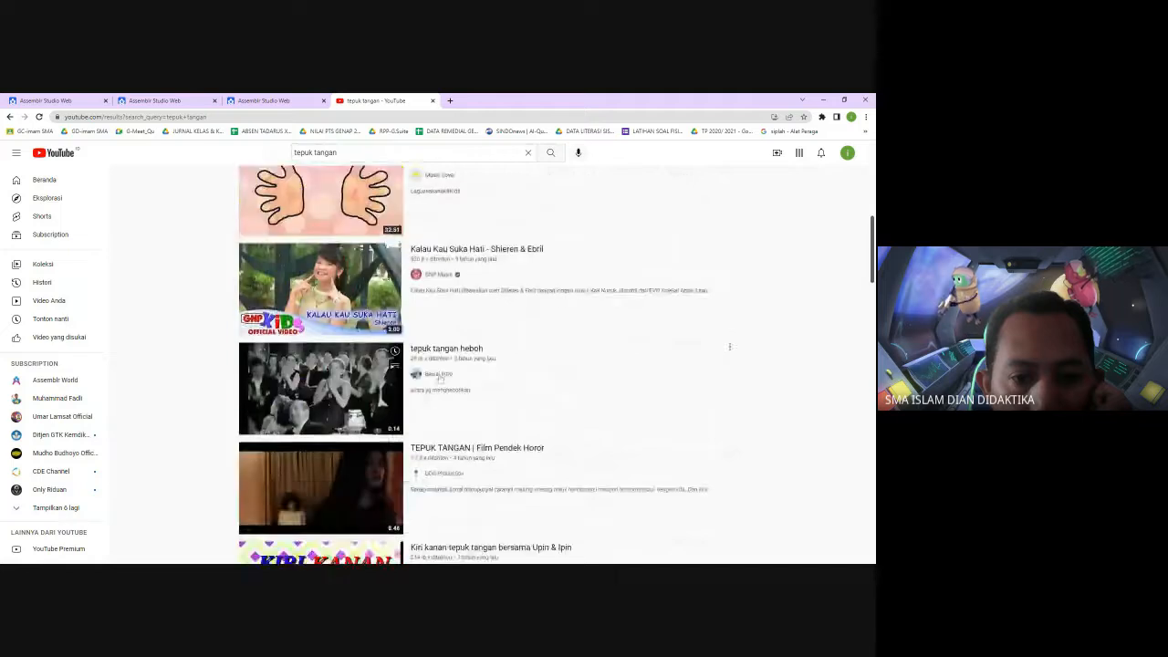
scroll(429, 347, up, 1)
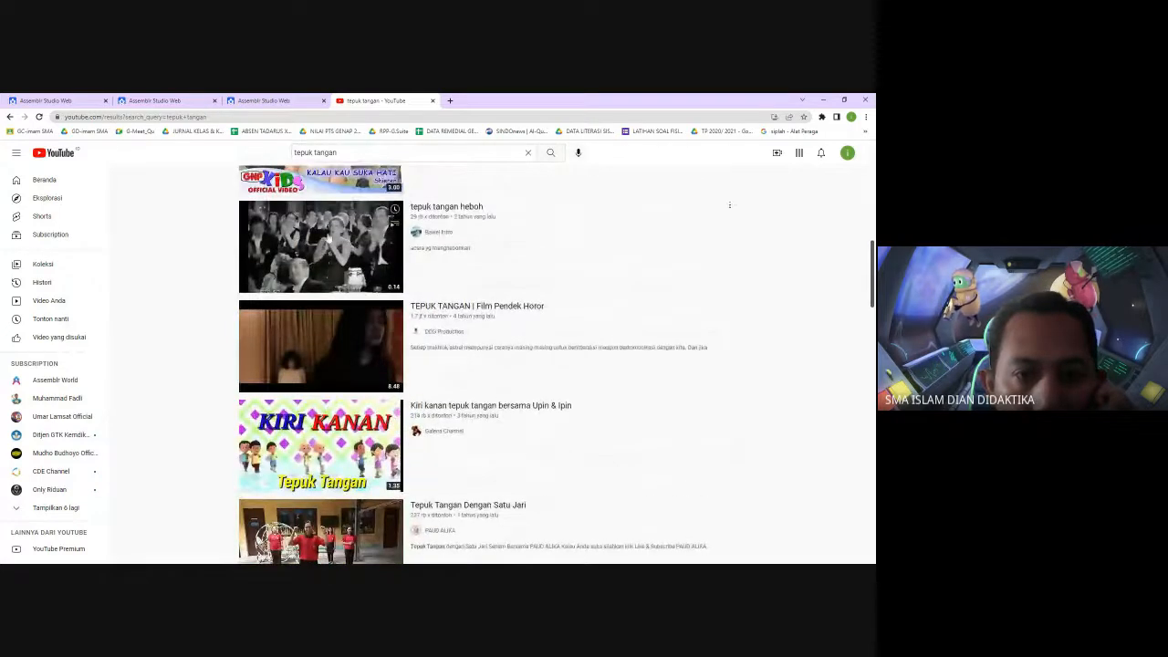
click(330, 237)
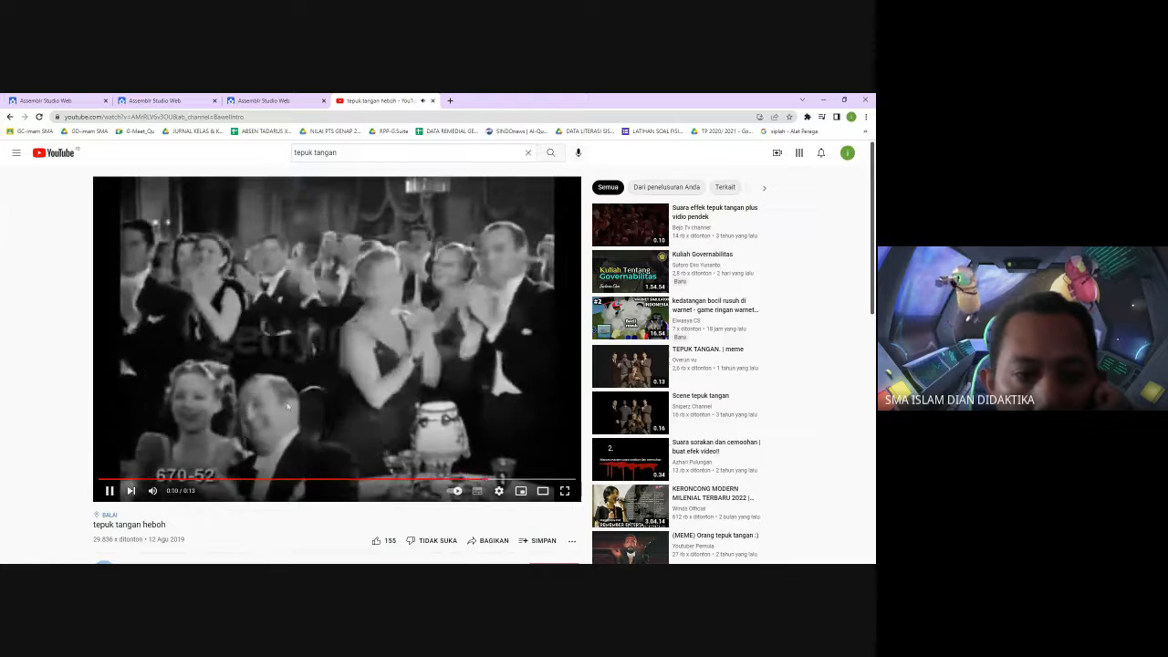
click(9, 117)
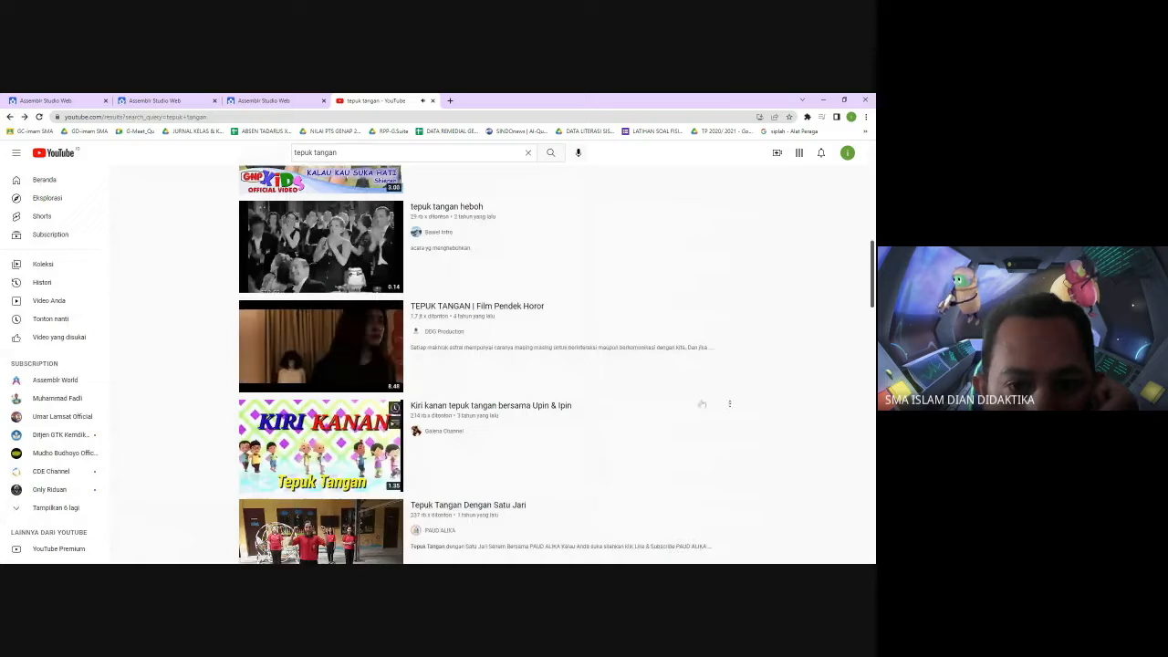
scroll(707, 399, down, 3)
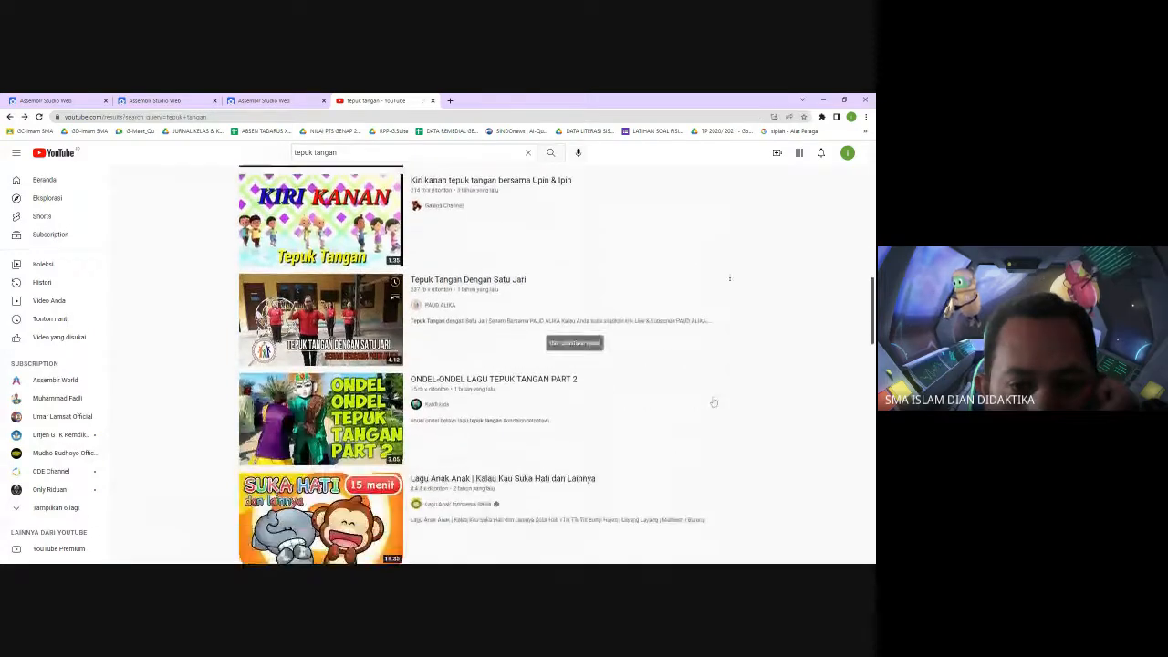
scroll(714, 403, down, 5)
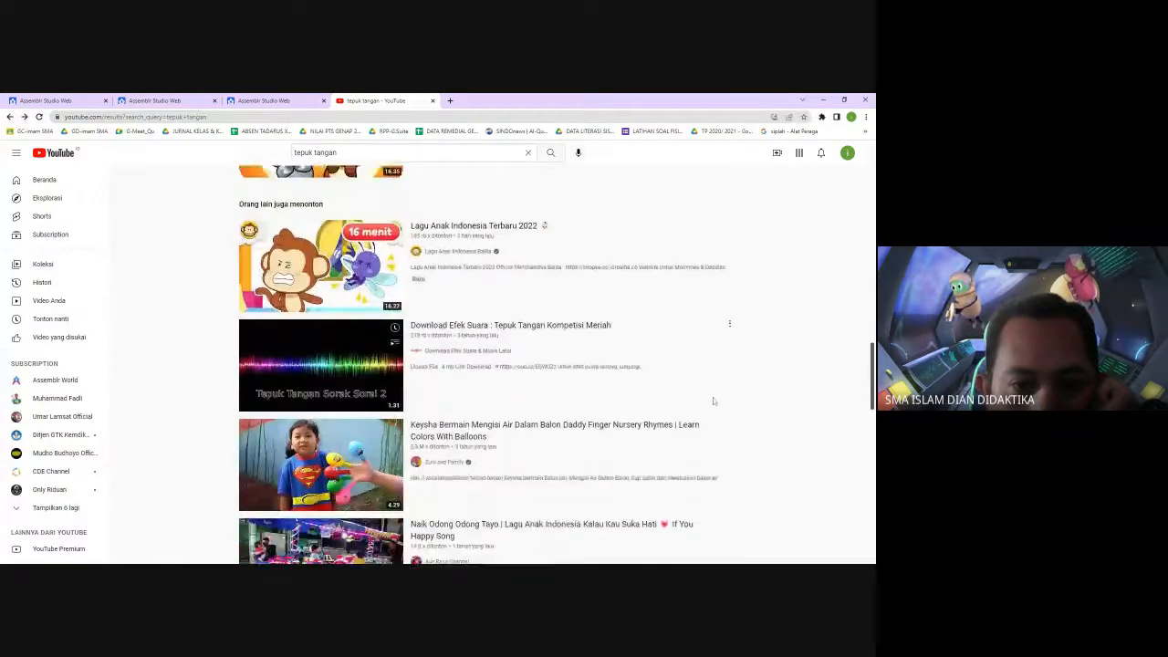
scroll(713, 401, down, 3)
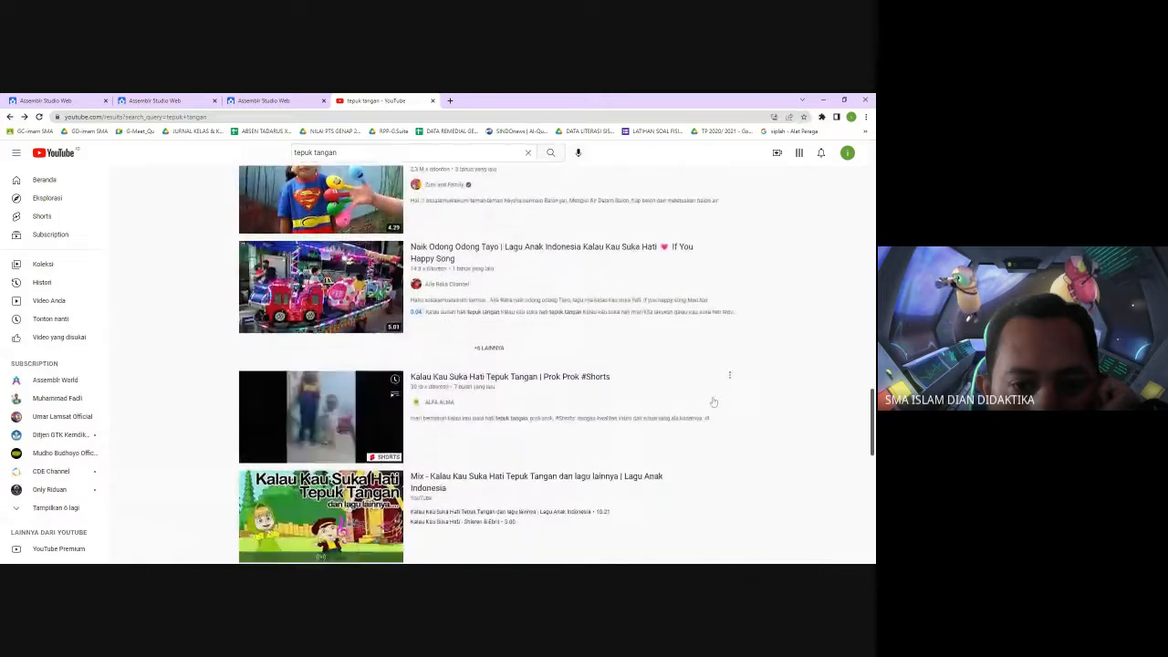
scroll(713, 401, down, 3)
scroll(713, 400, down, 3)
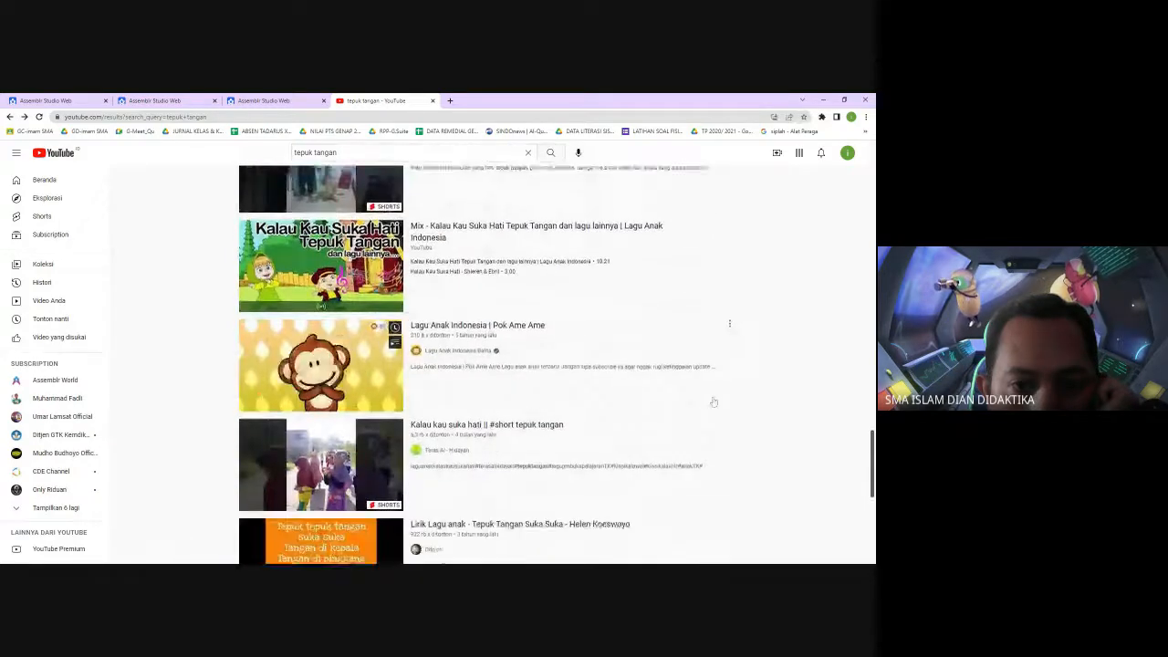
scroll(713, 400, down, 2)
scroll(714, 401, down, 1)
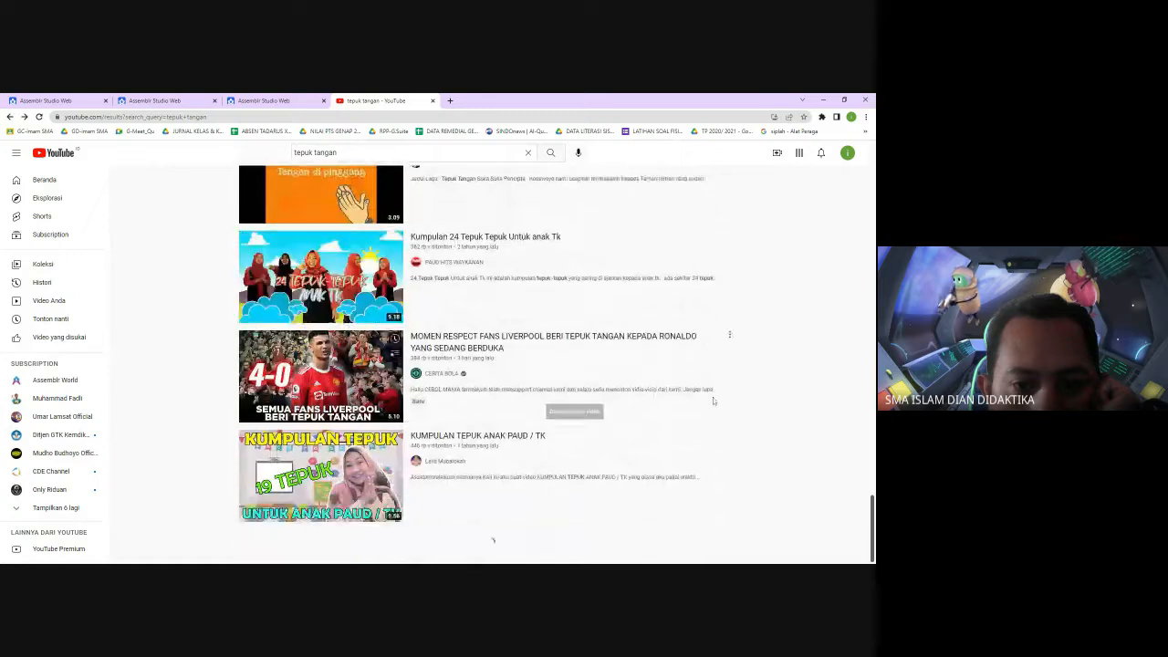
scroll(714, 401, down, 2)
scroll(713, 402, down, 5)
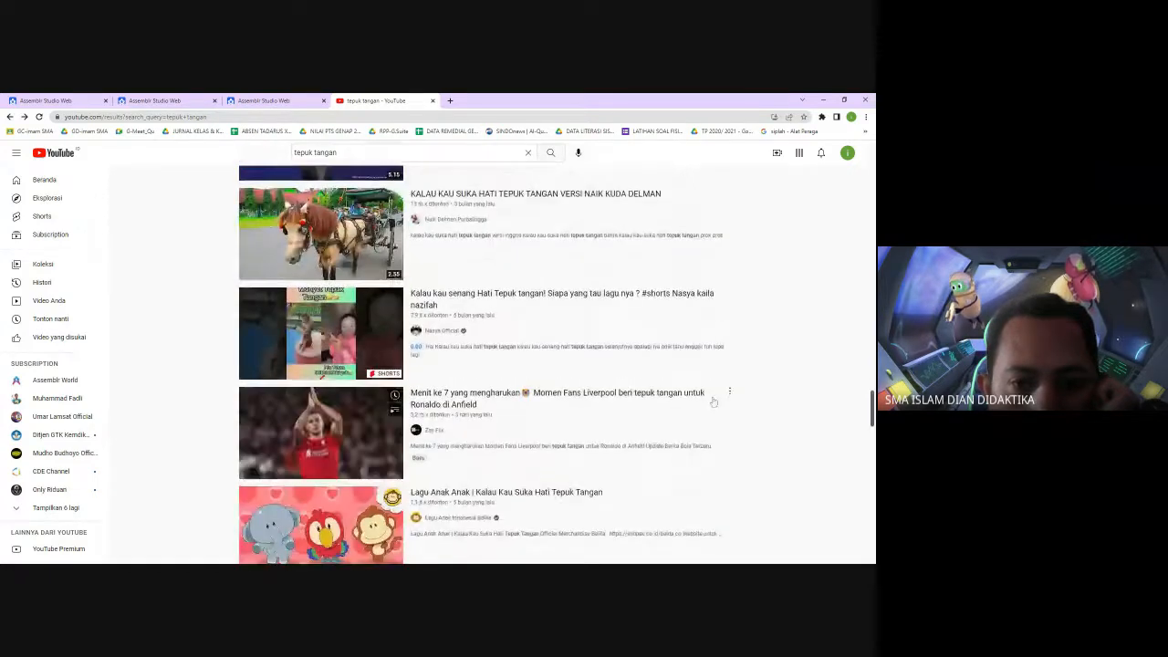
scroll(713, 401, down, 2)
scroll(714, 402, down, 2)
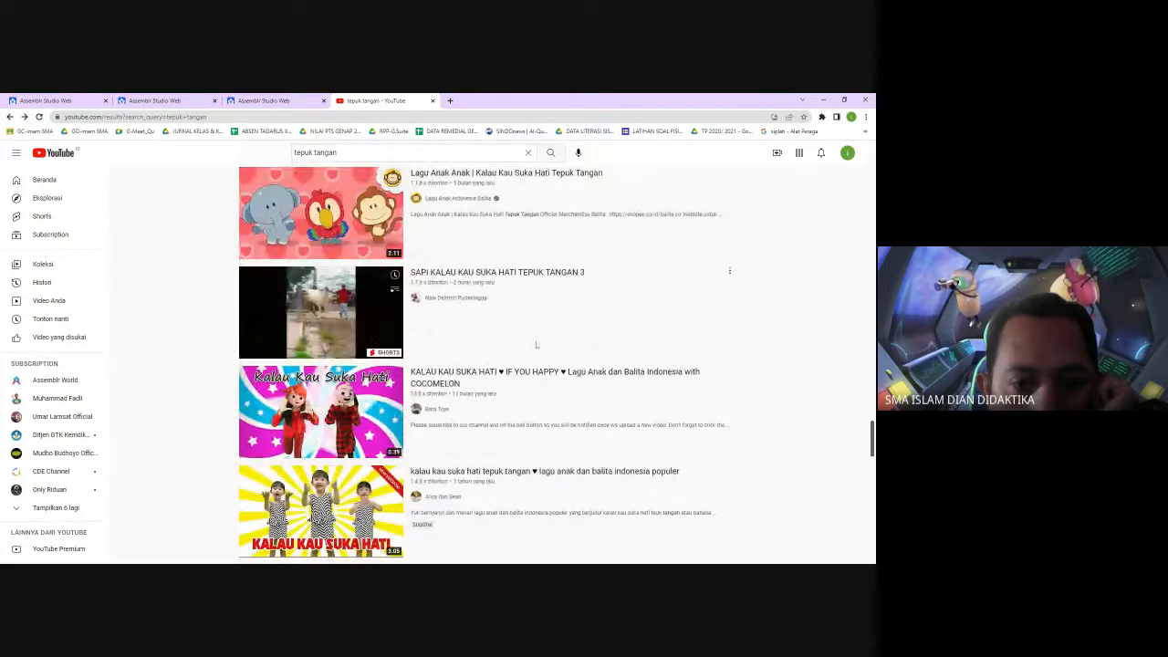
scroll(491, 388, up, 10)
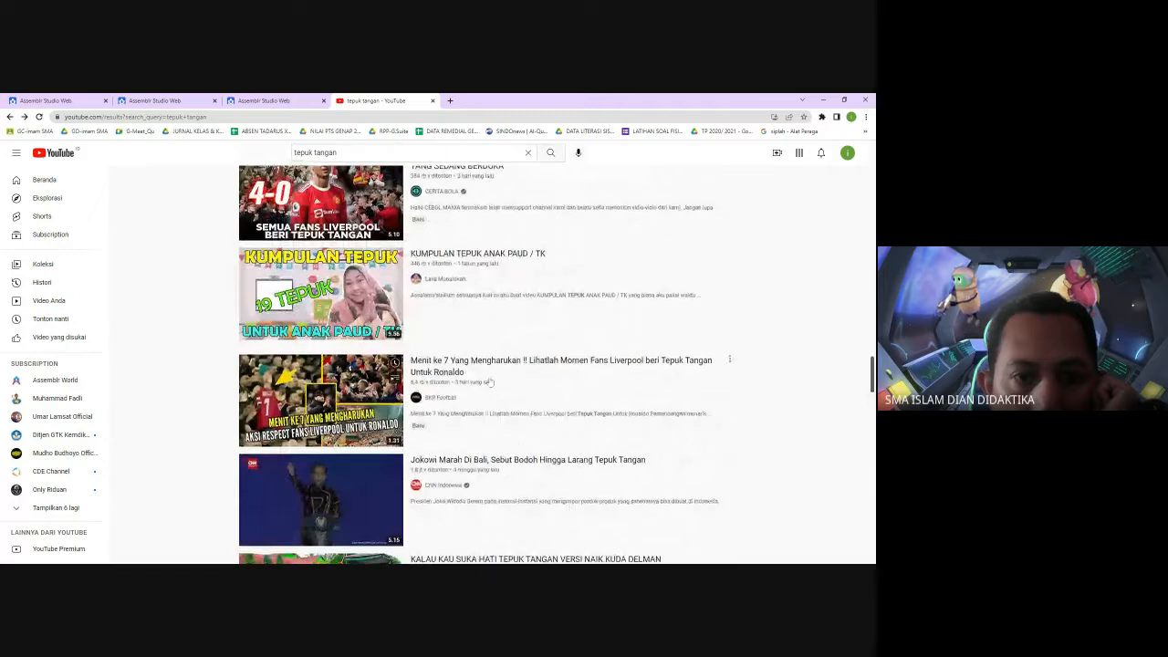
scroll(482, 375, up, 6)
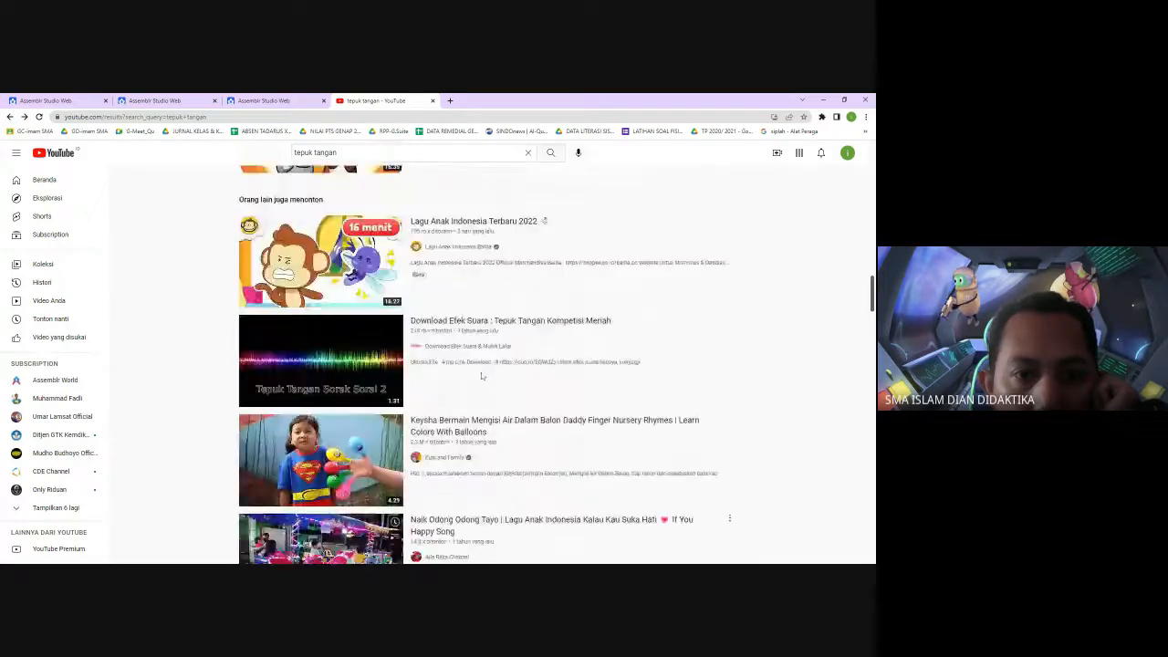
scroll(481, 376, up, 2)
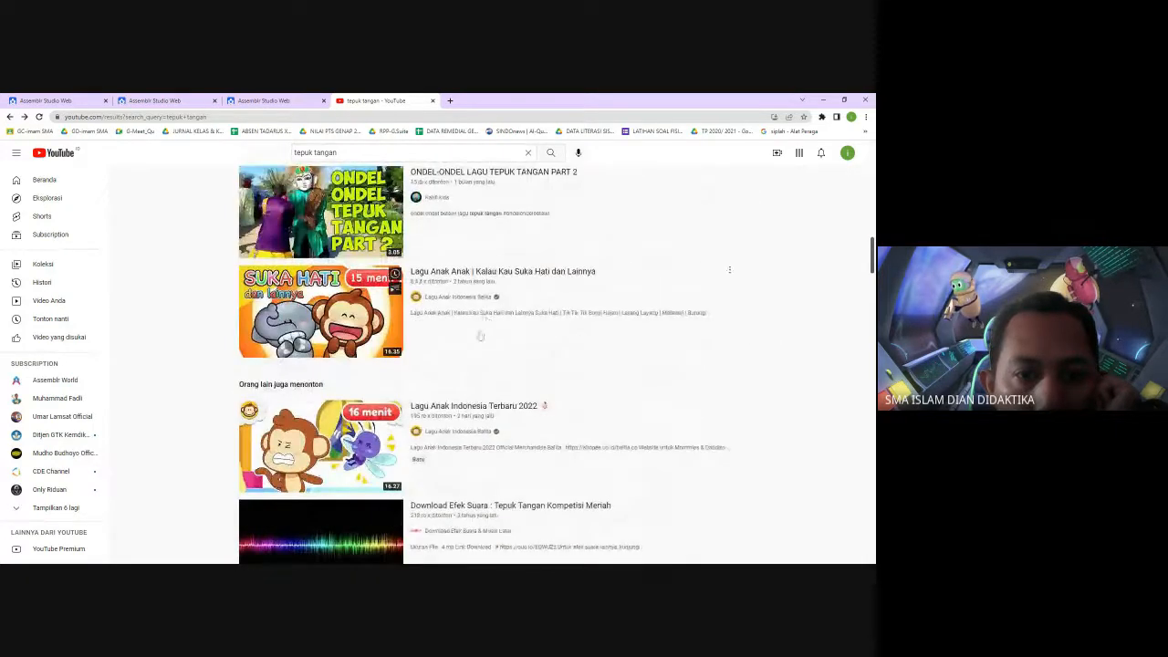
scroll(453, 378, up, 3)
scroll(453, 378, up, 2)
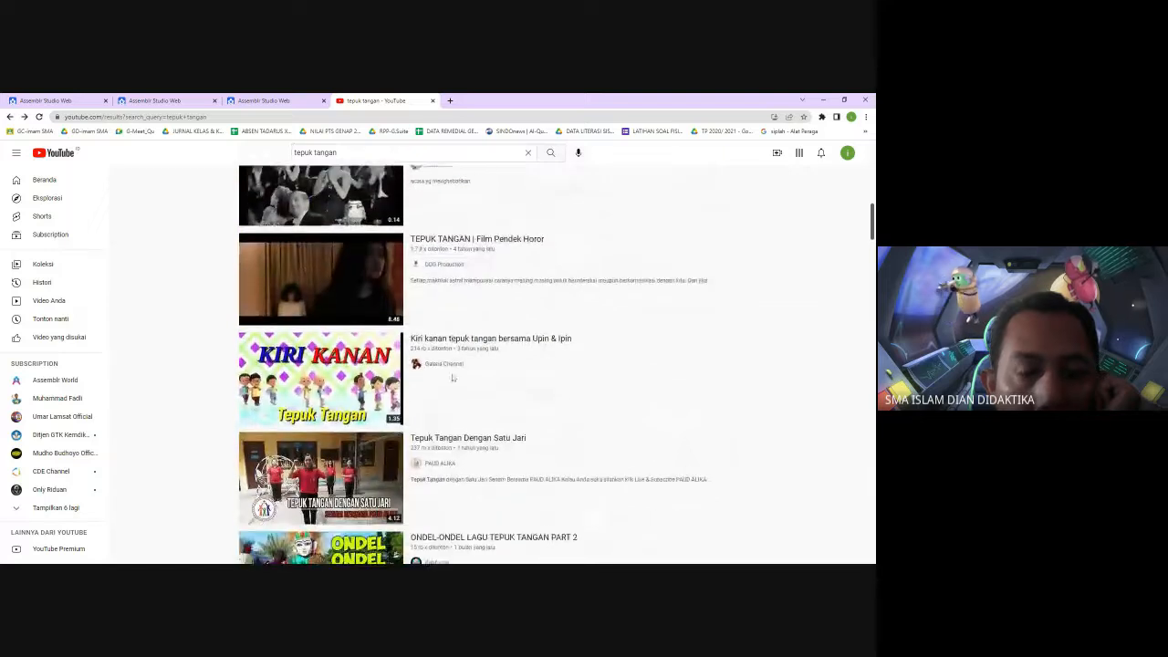
scroll(452, 376, up, 5)
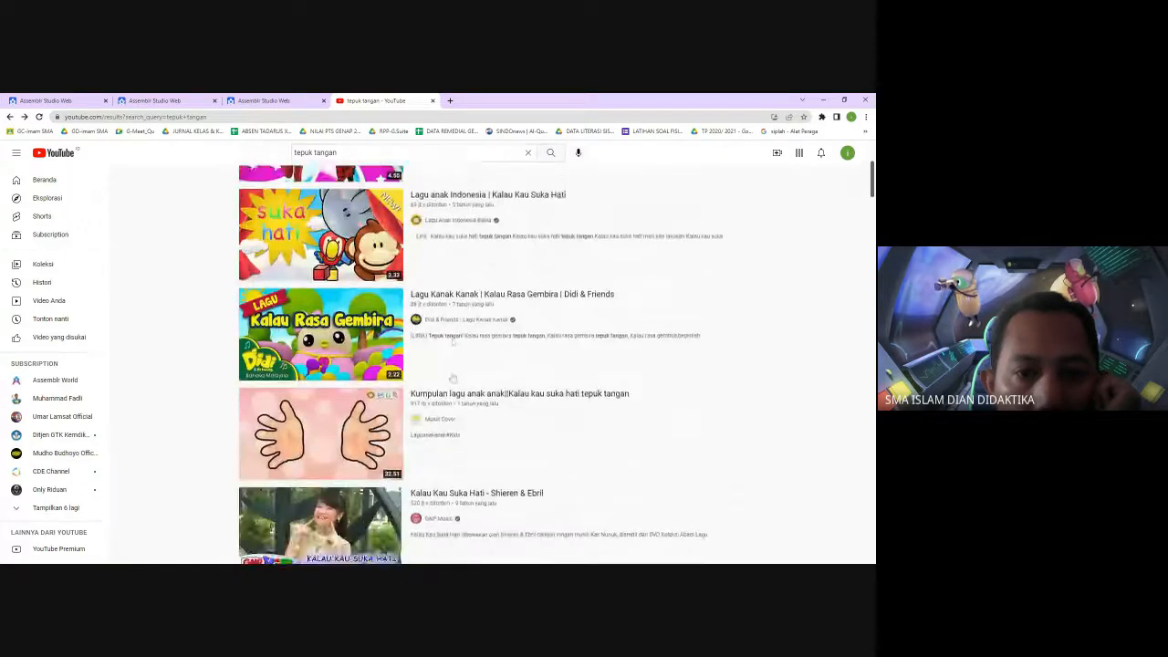
scroll(449, 376, up, 2)
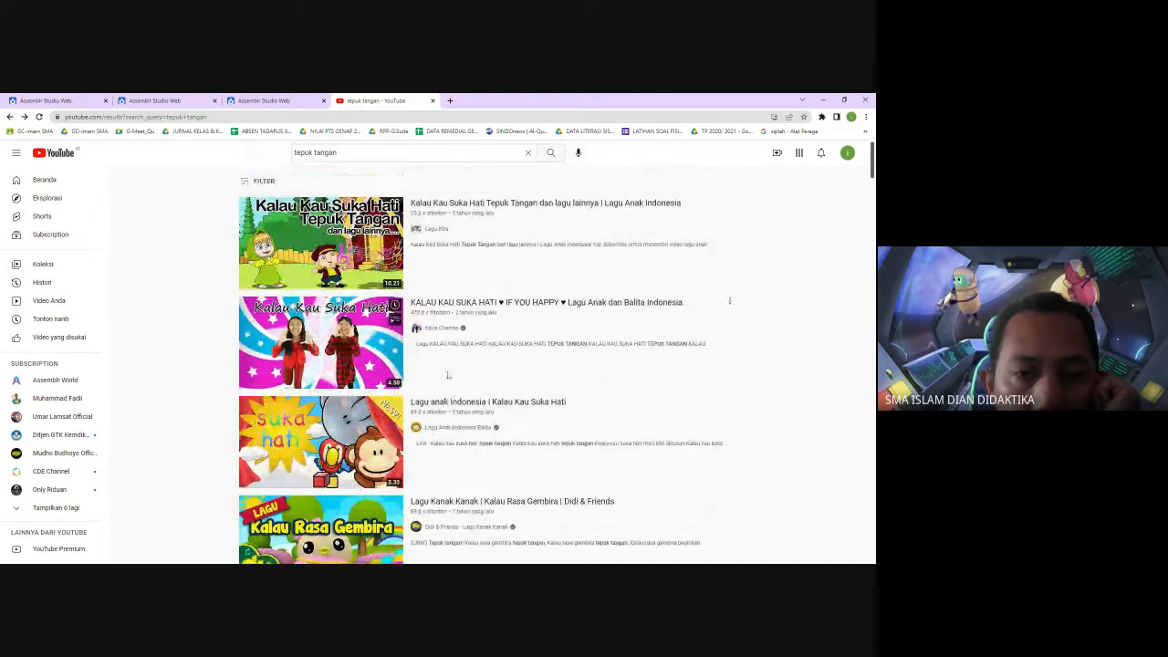
scroll(443, 385, down, 2)
scroll(442, 385, down, 4)
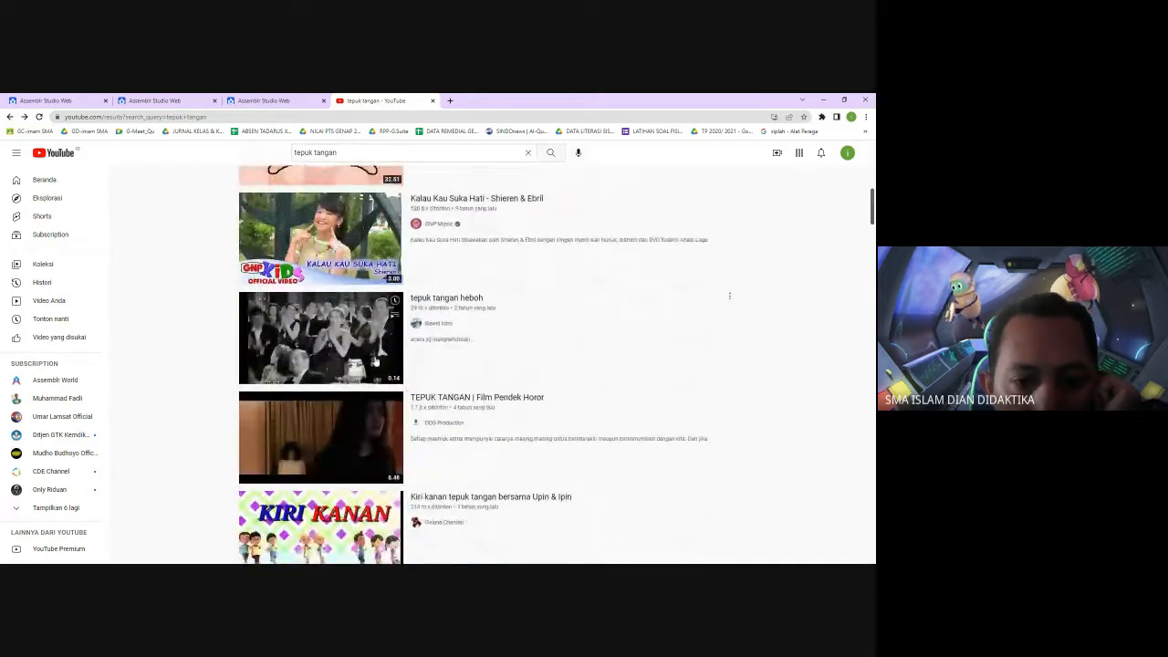
Open the tepuk tangan heboh video and copy its page address
click(447, 299)
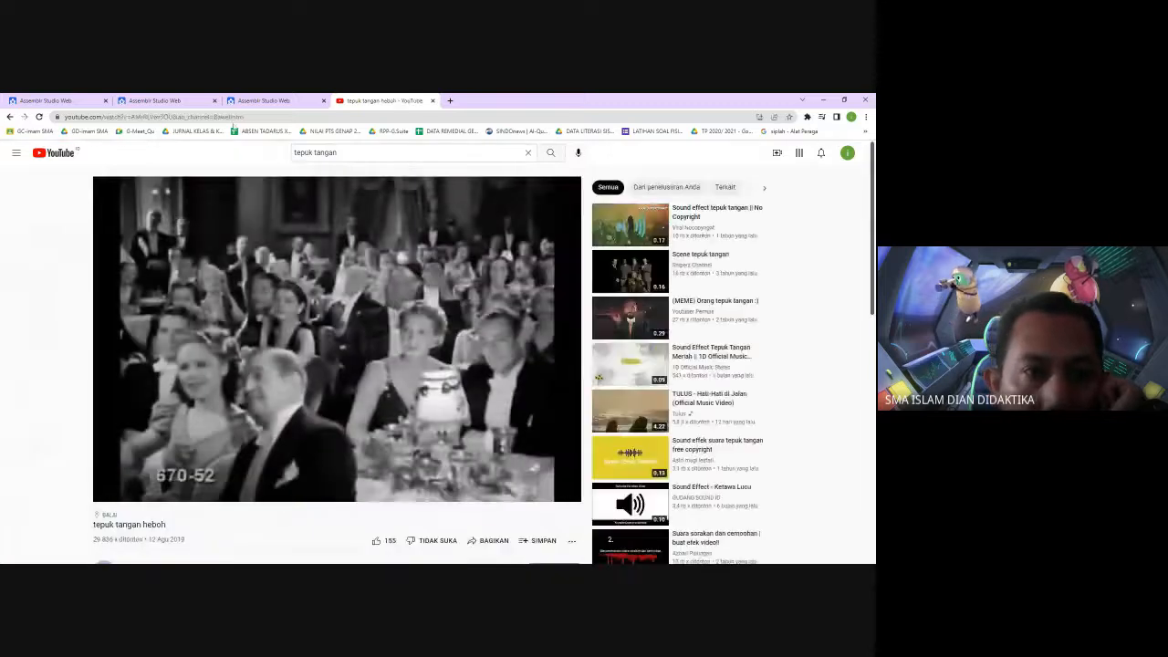
key(ctrl+l)
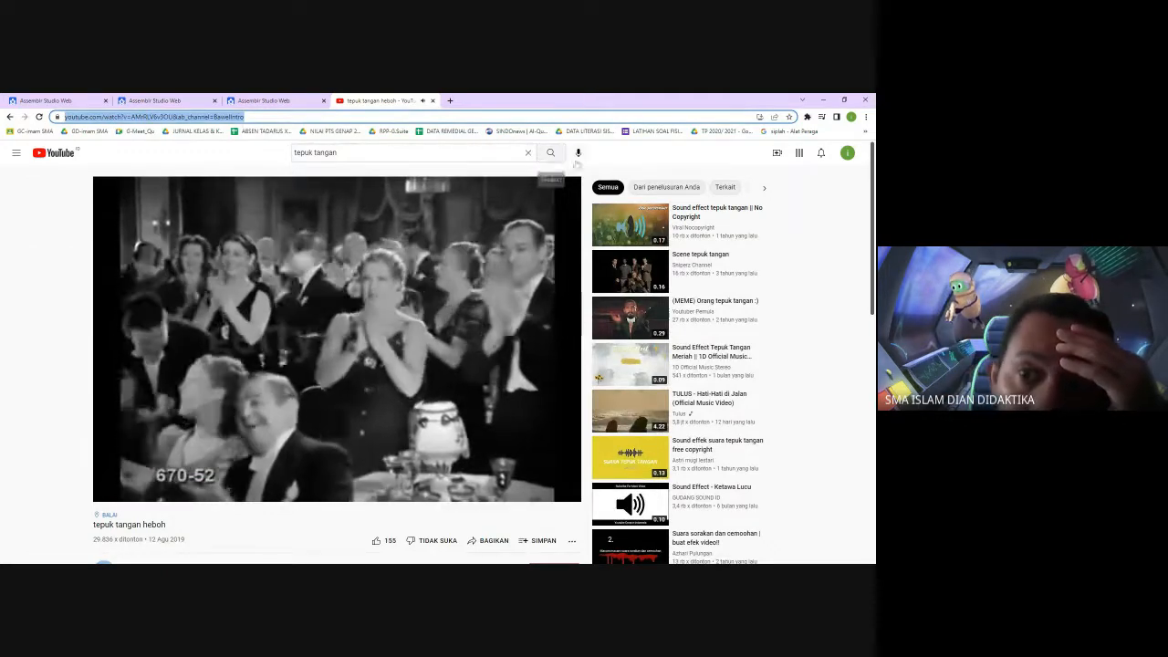
click(645, 160)
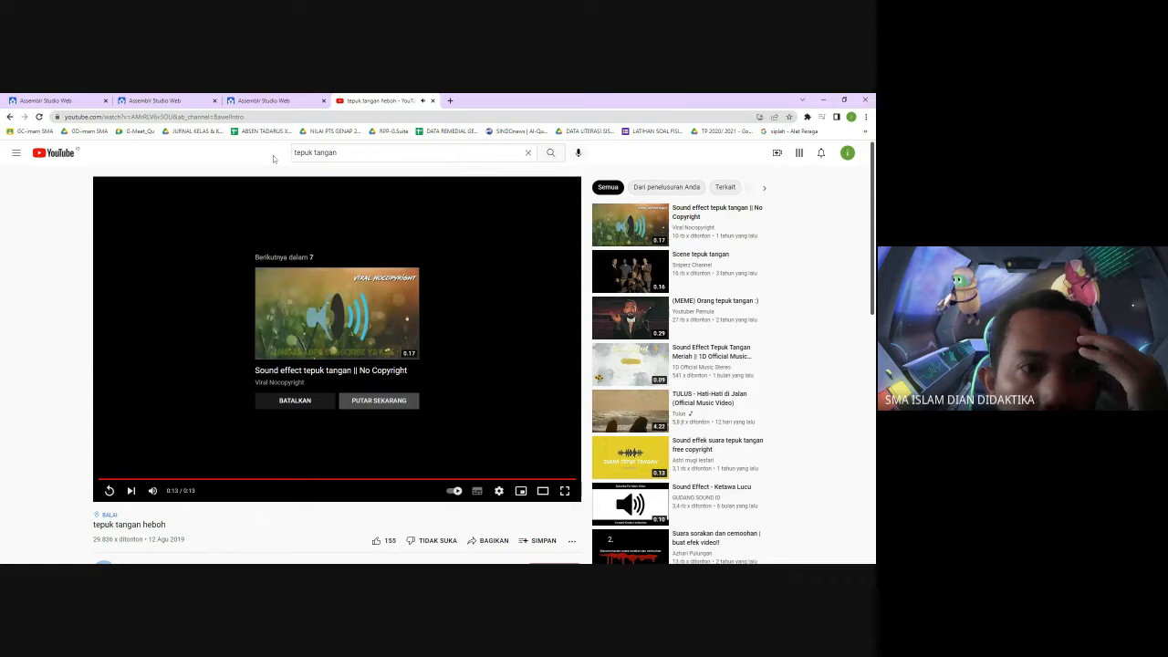
click(219, 117)
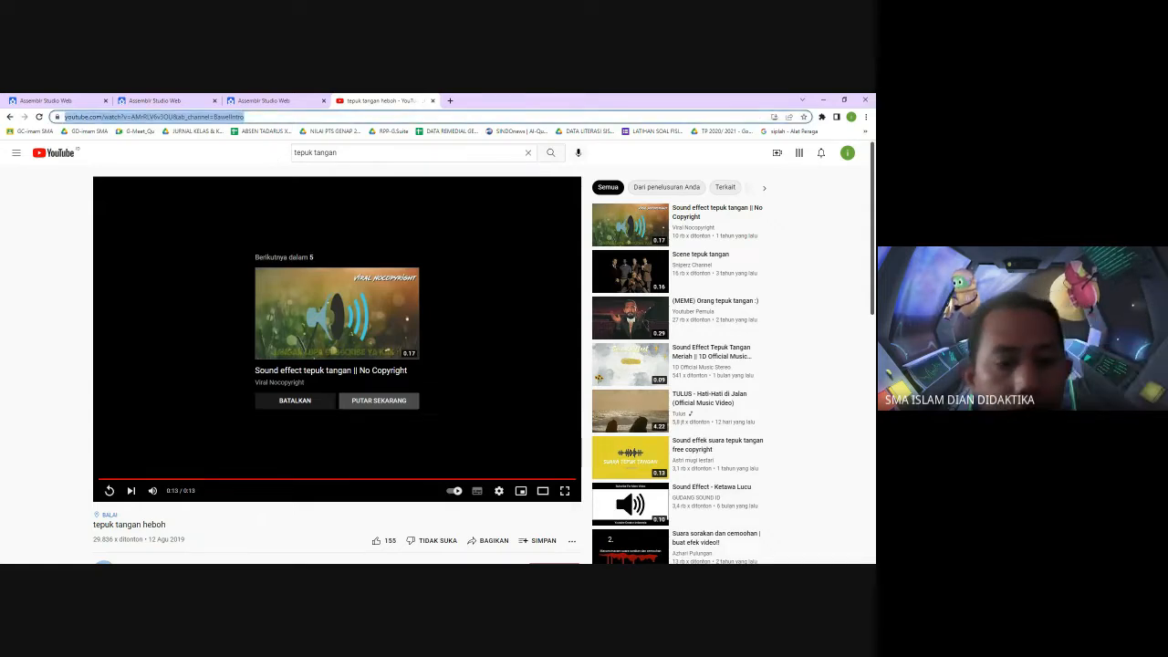
key(BackSpace)
key(Escape)
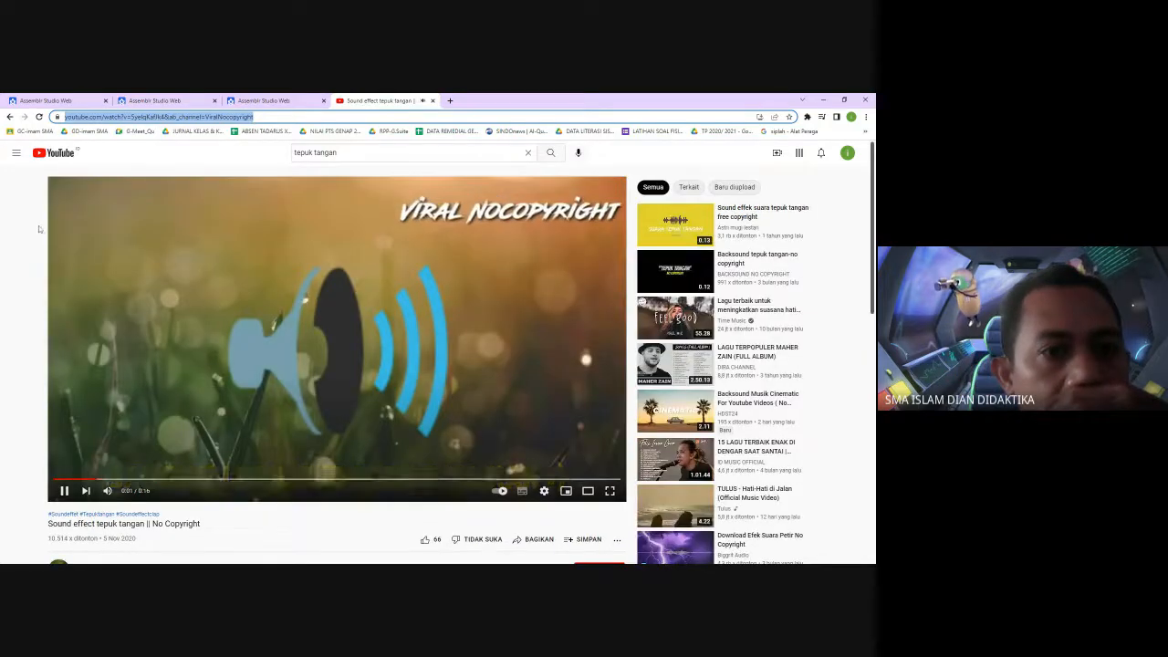
click(9, 116)
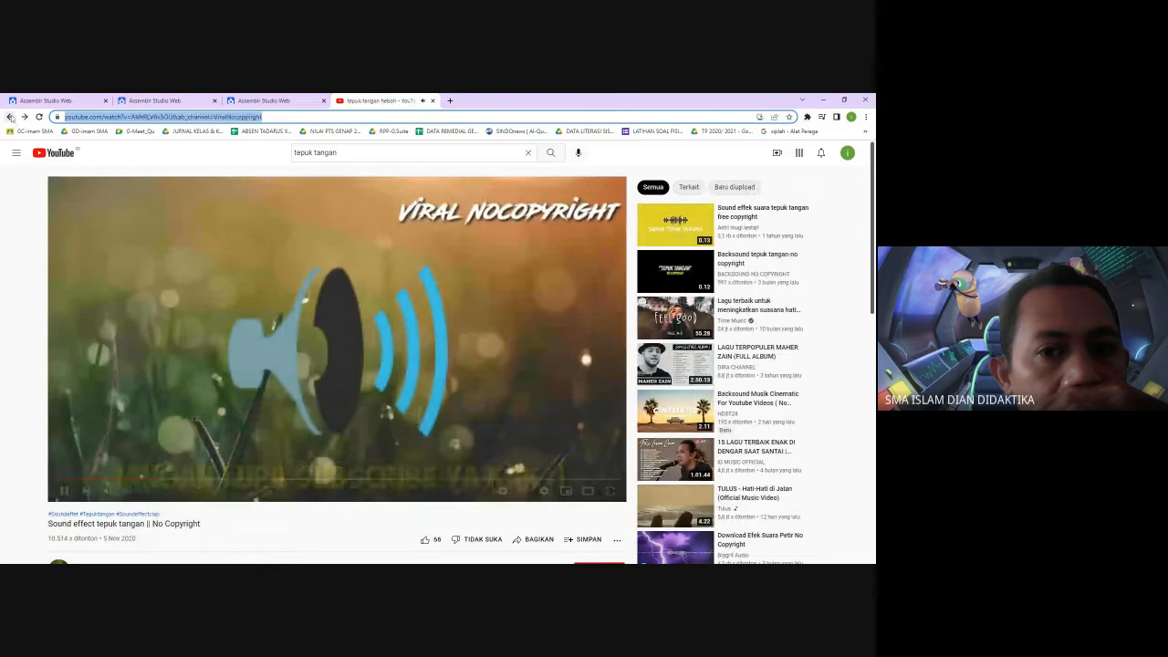
click(11, 117)
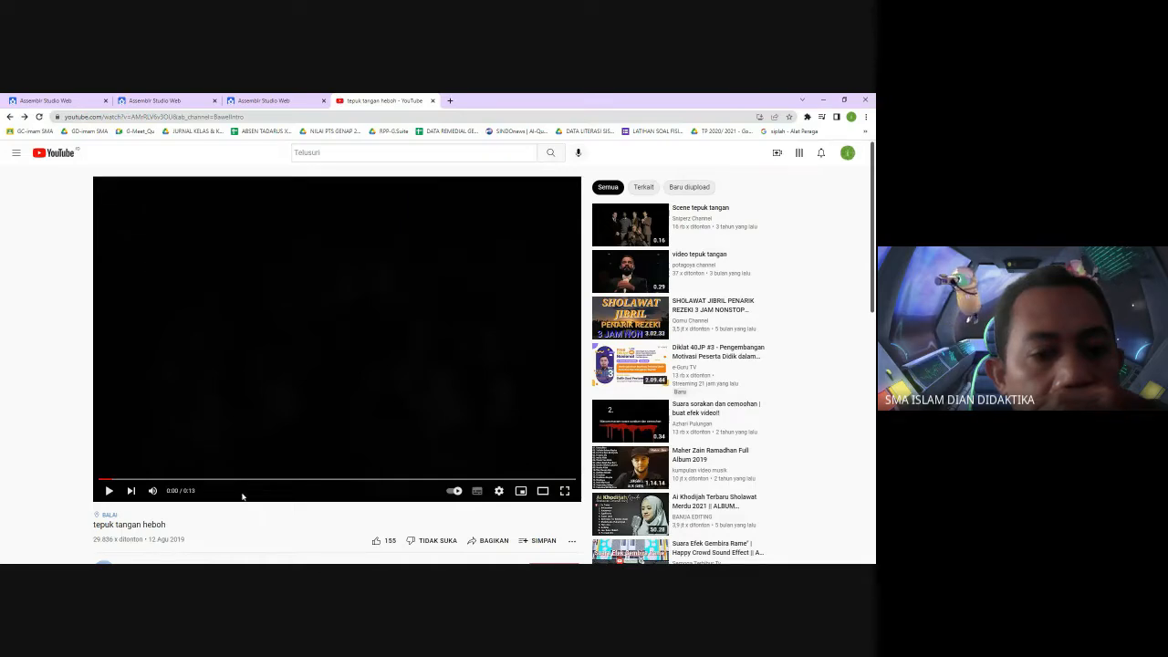
key(alt+Left)
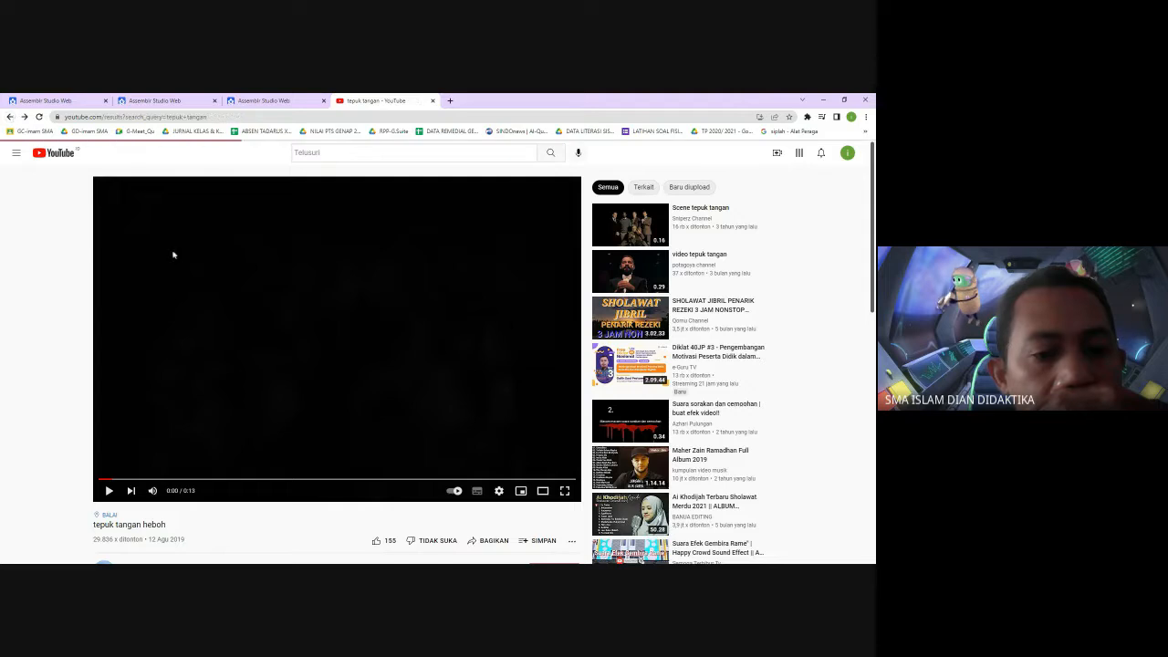
click(24, 117)
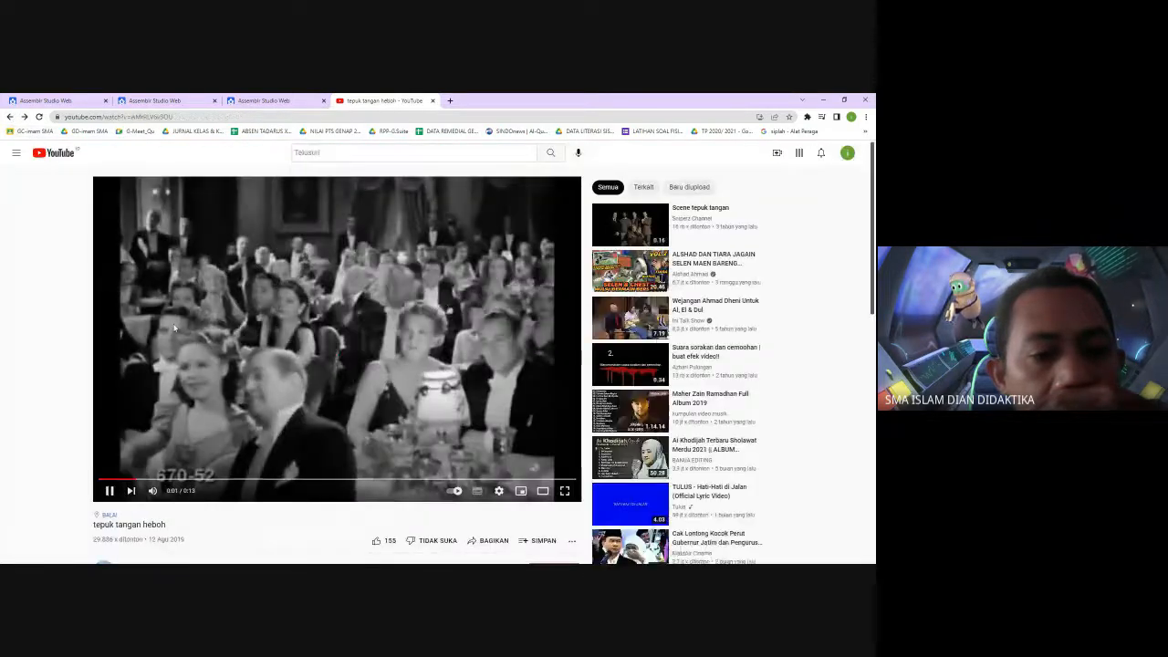
click(24, 116)
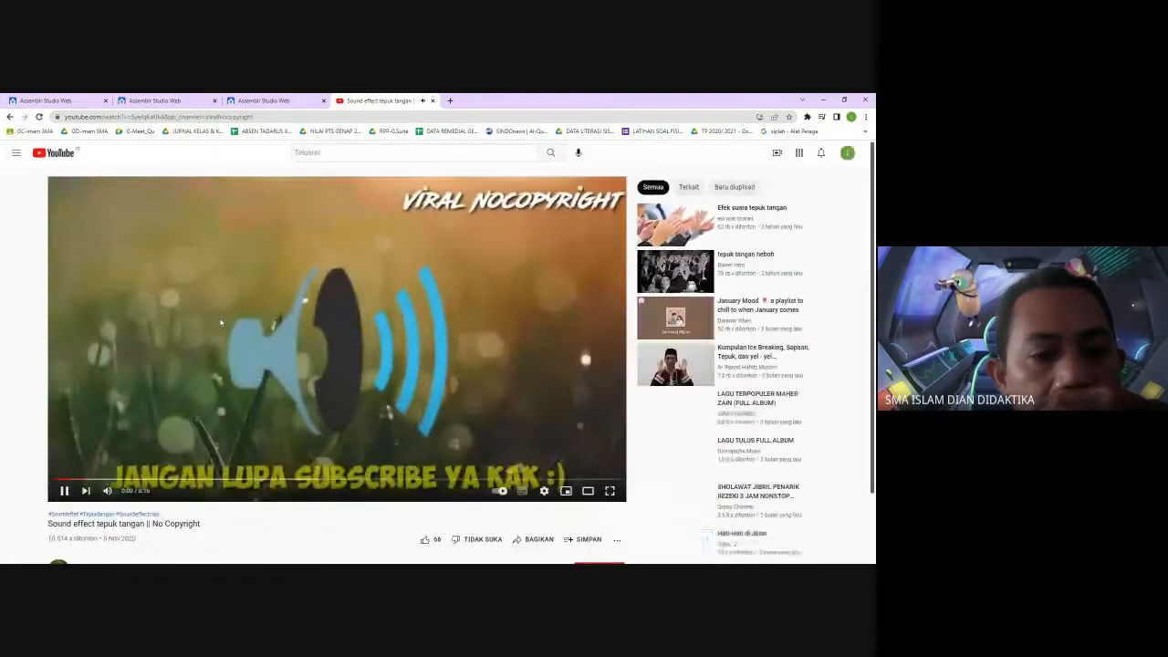
click(9, 116)
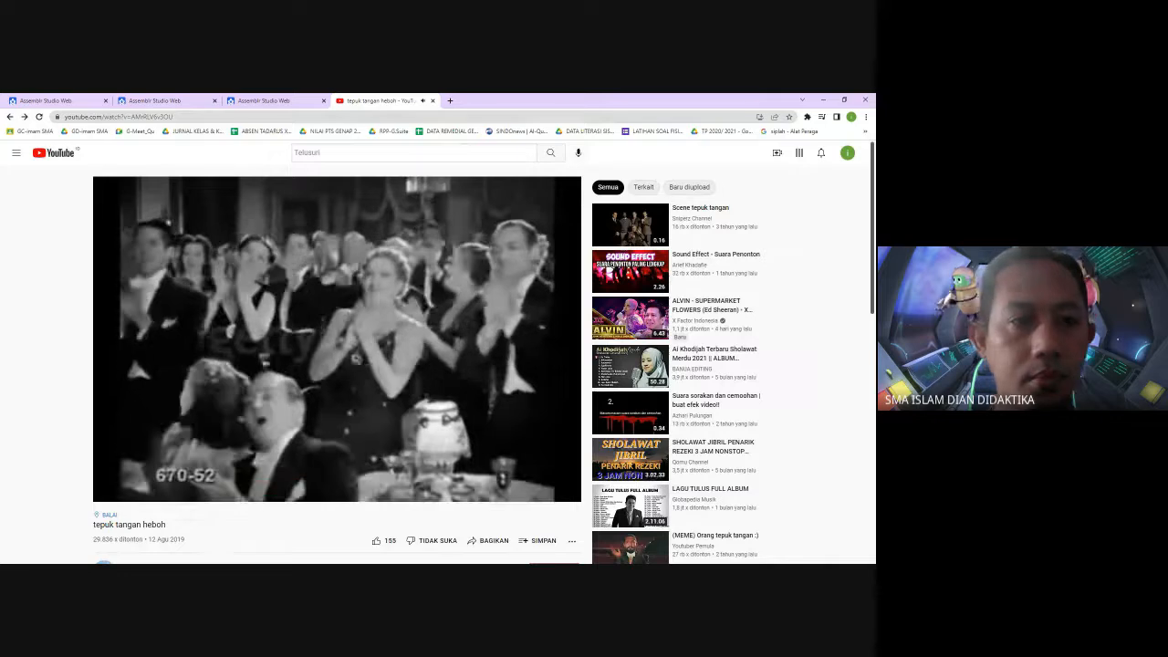
click(137, 117)
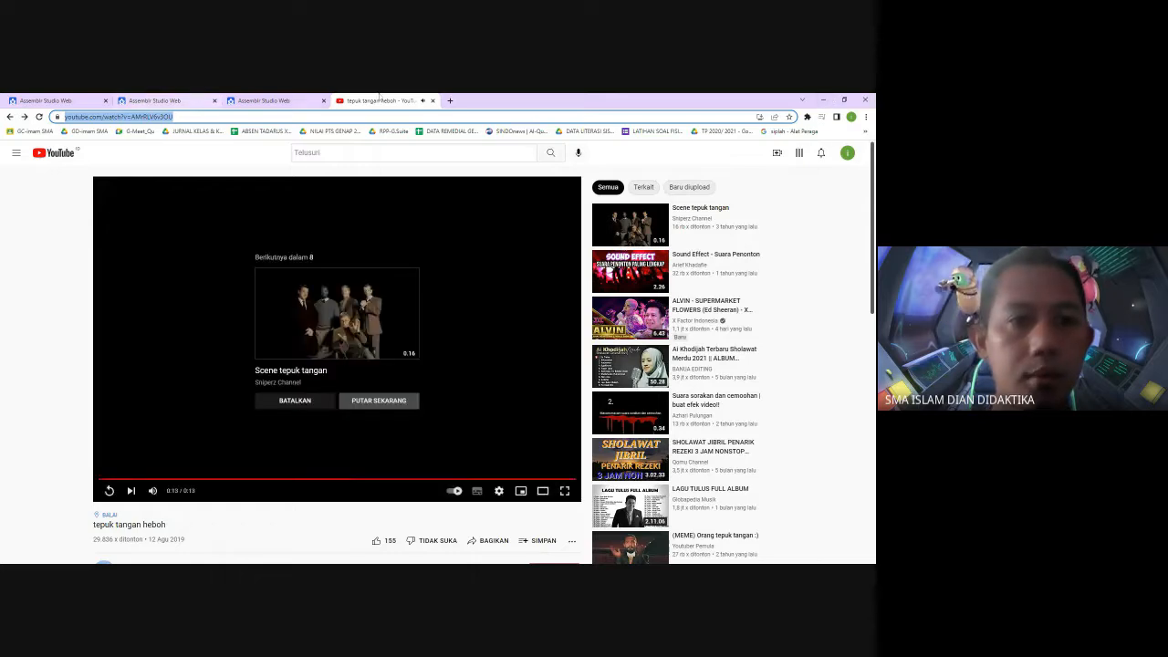
Switch back to Assemblr Studio and place the copied YouTube video into the Apakah ini Saturnus? scene
click(151, 101)
click(263, 101)
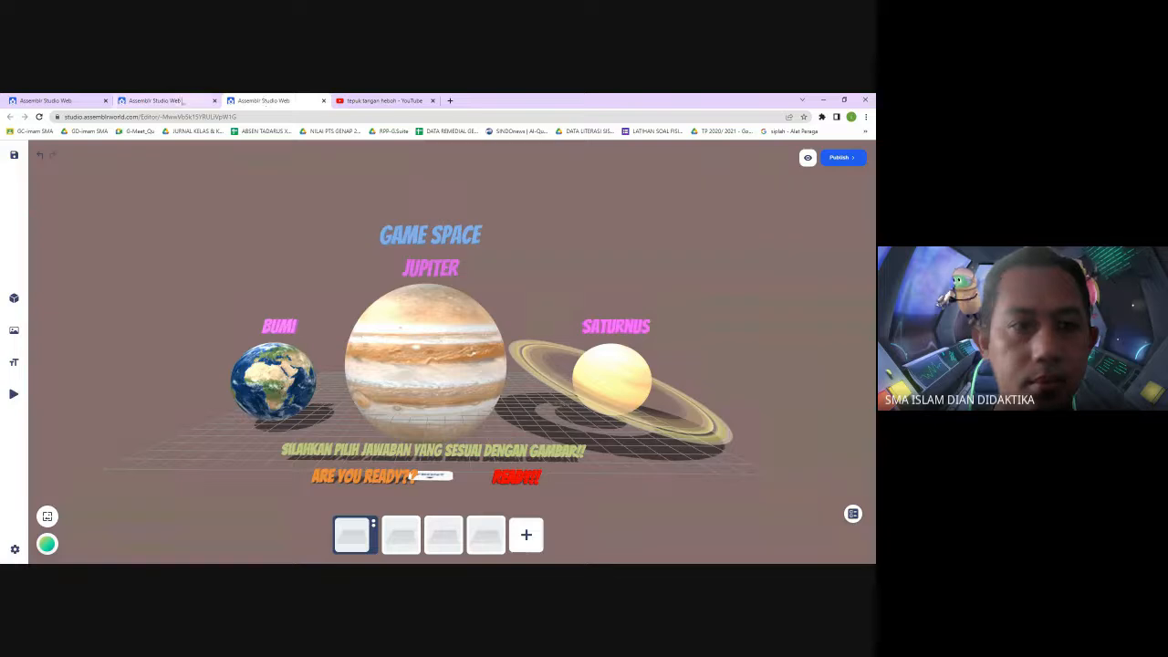
click(155, 100)
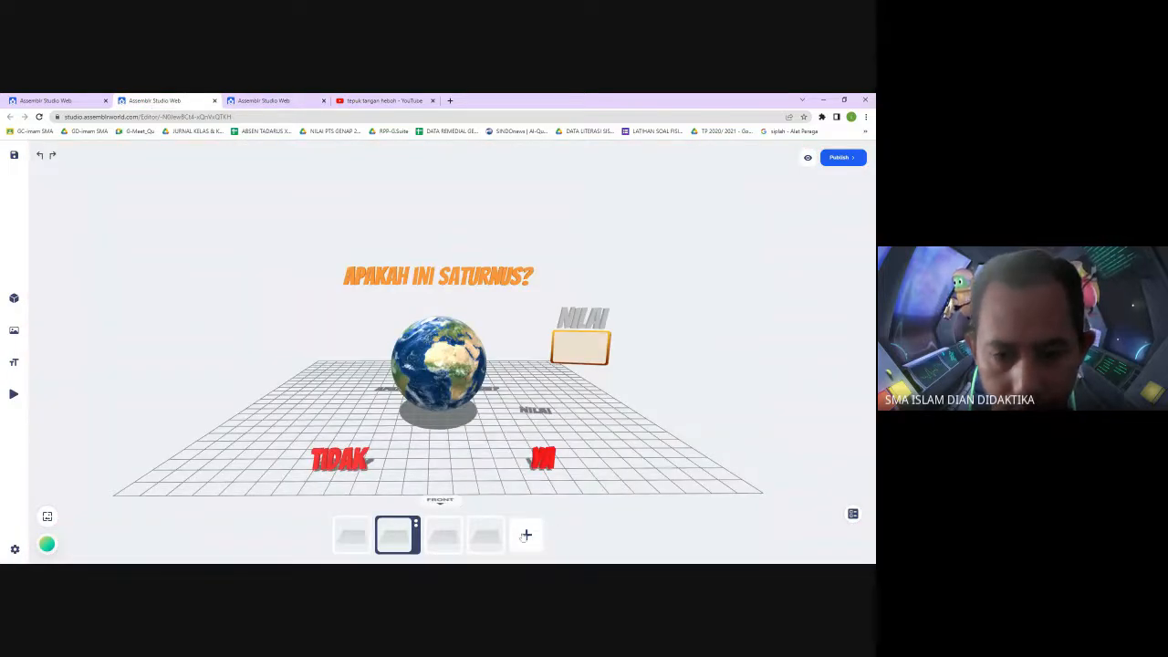
click(69, 394)
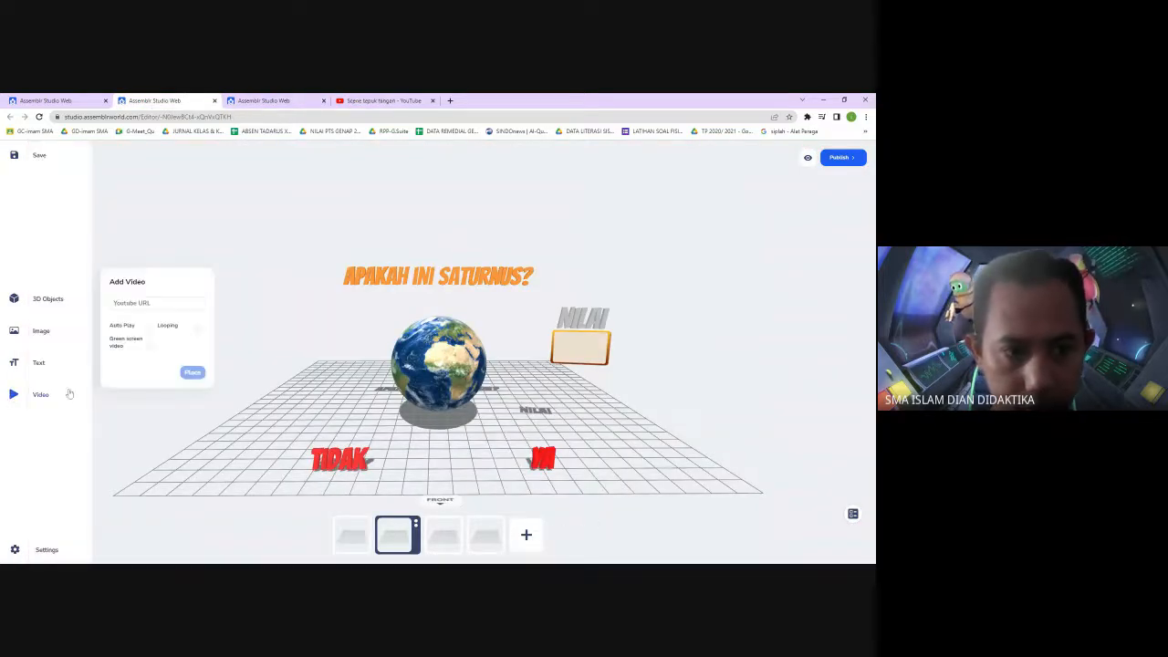
click(151, 303)
key(ctrl+v)
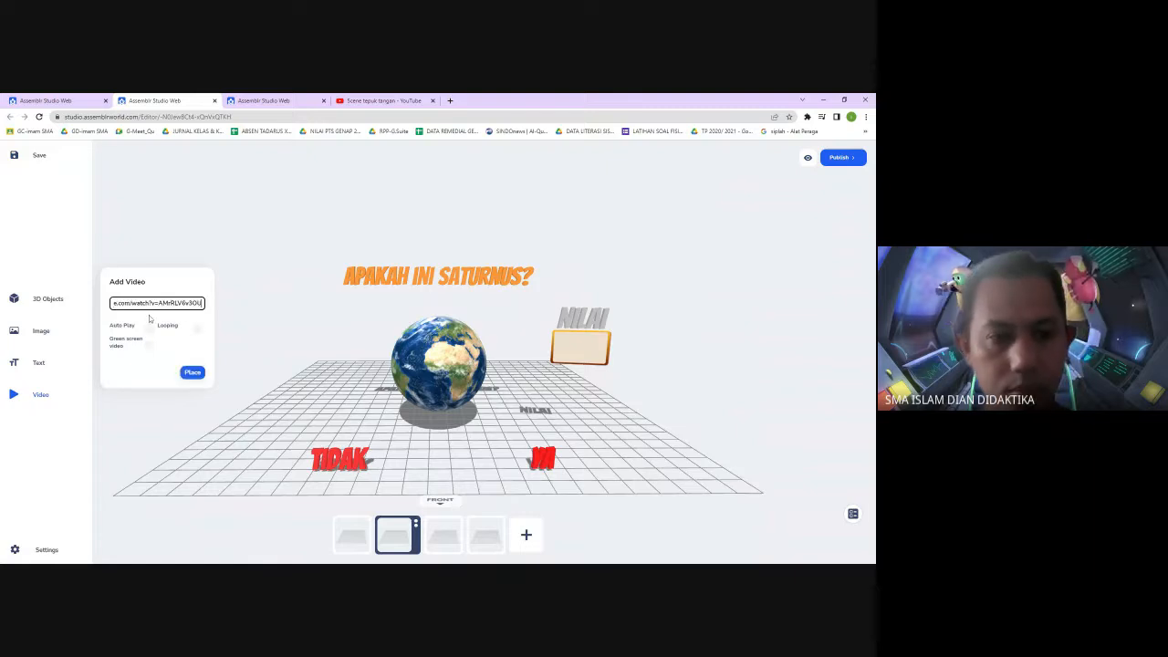
click(193, 372)
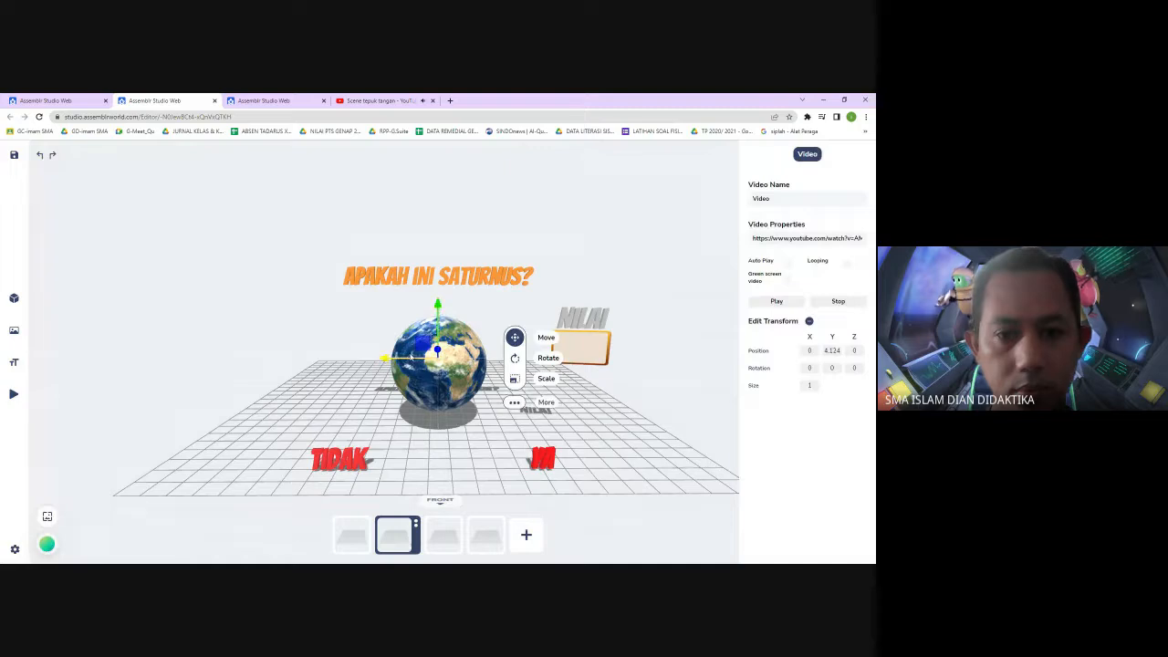
Move the placed video object to the right, beside the NILAI score box
click(390, 102)
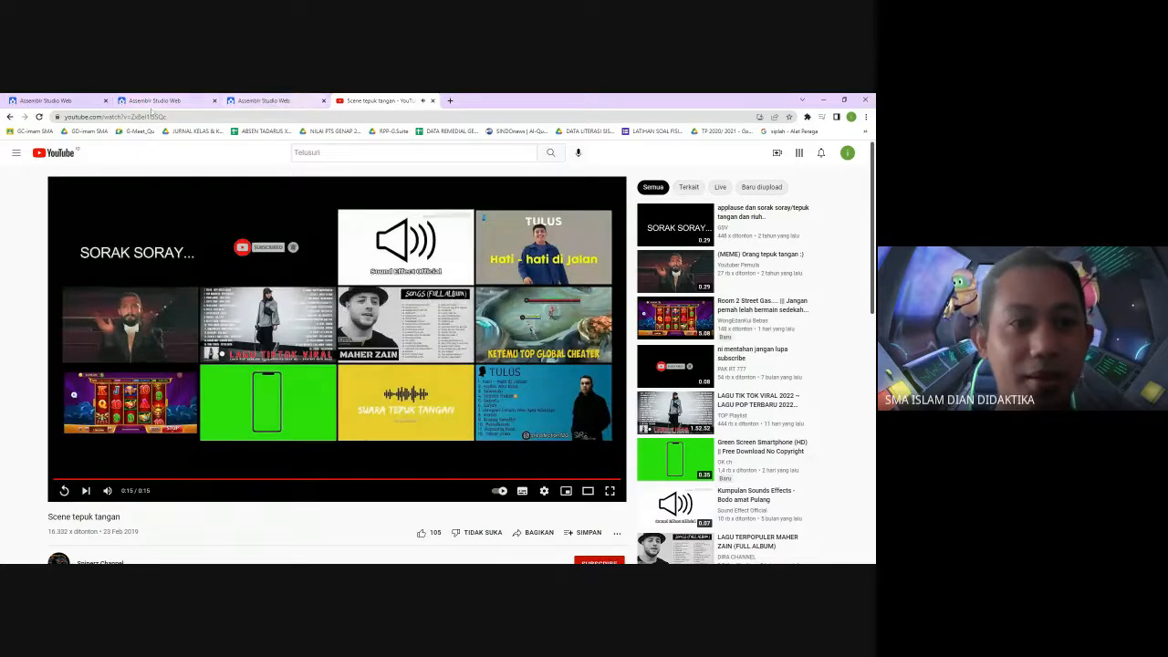
click(153, 101)
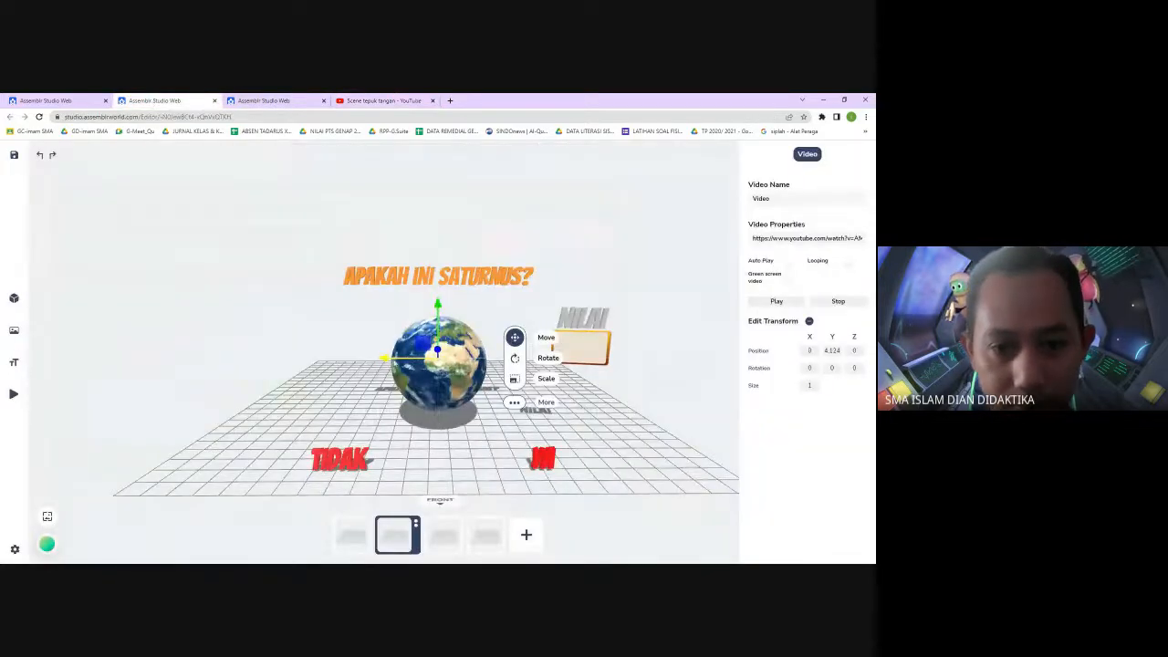
drag(393, 358, 612, 343)
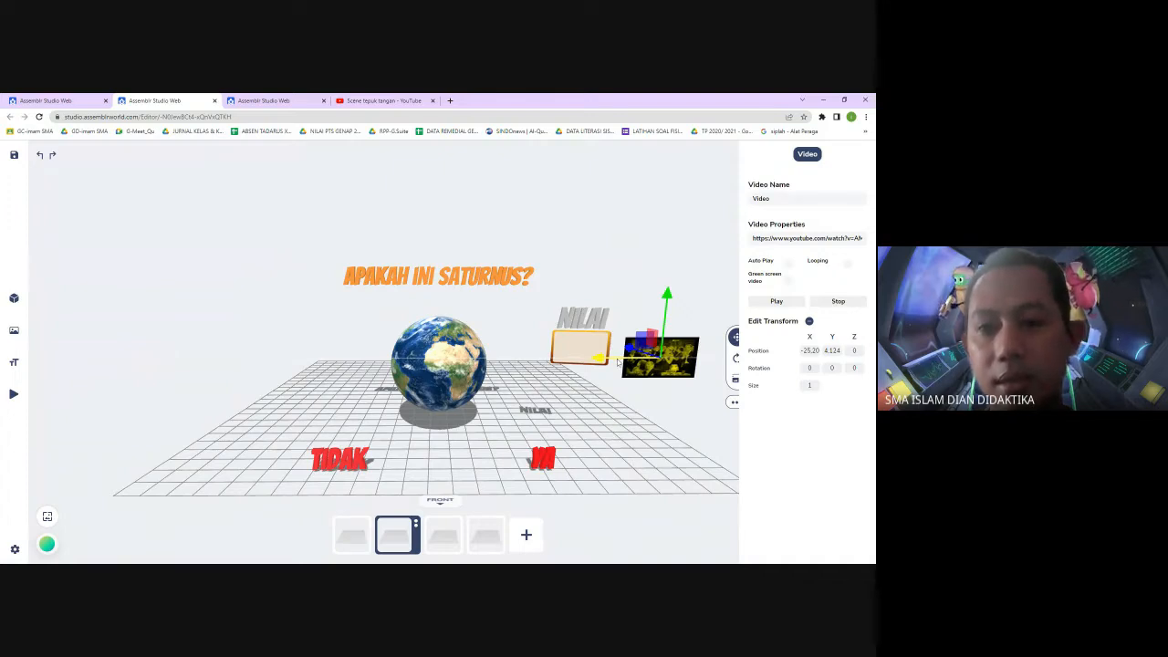
drag(617, 362, 616, 387)
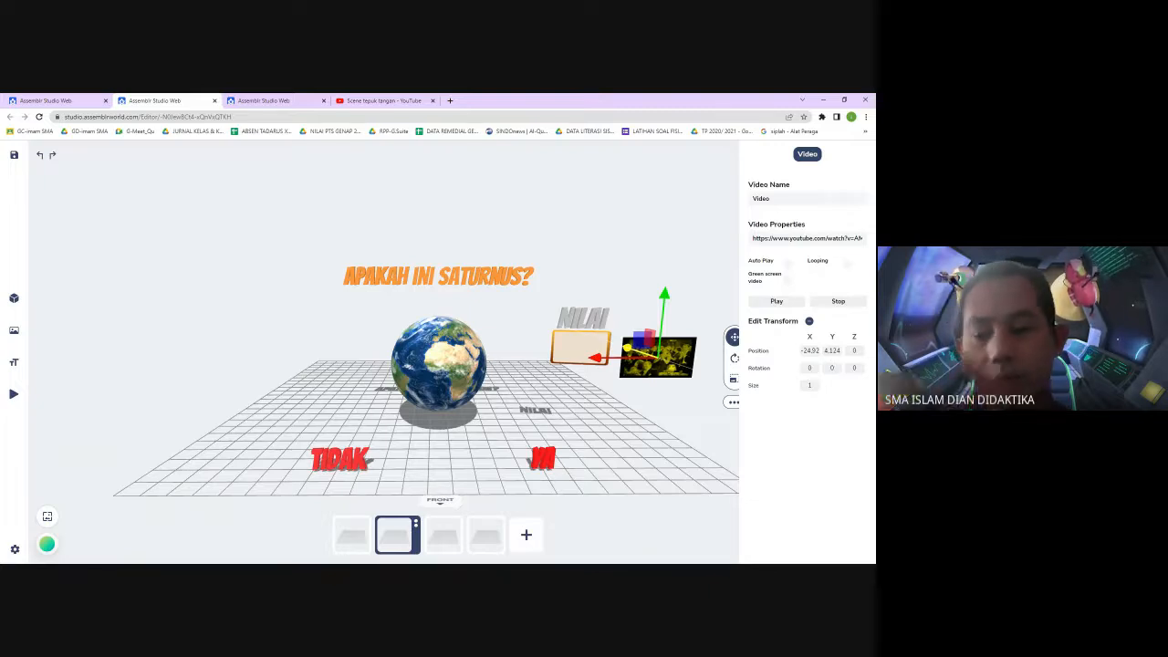
Set the video's size to 0, deselect it, and save the project
double_click(810, 385)
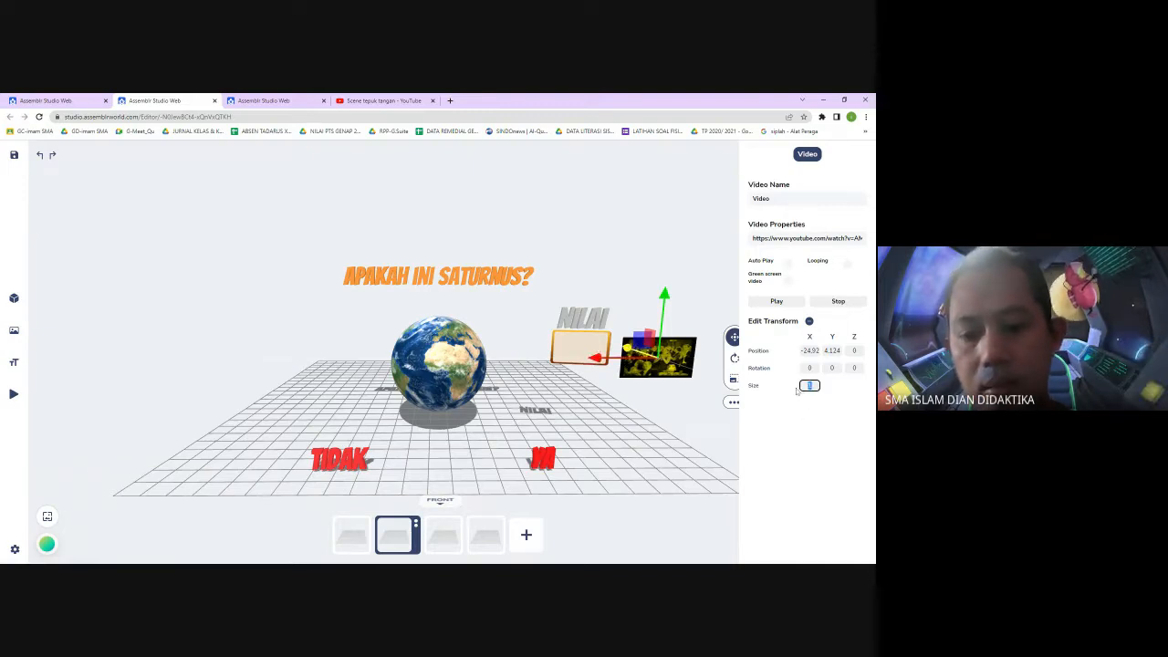
text(0)
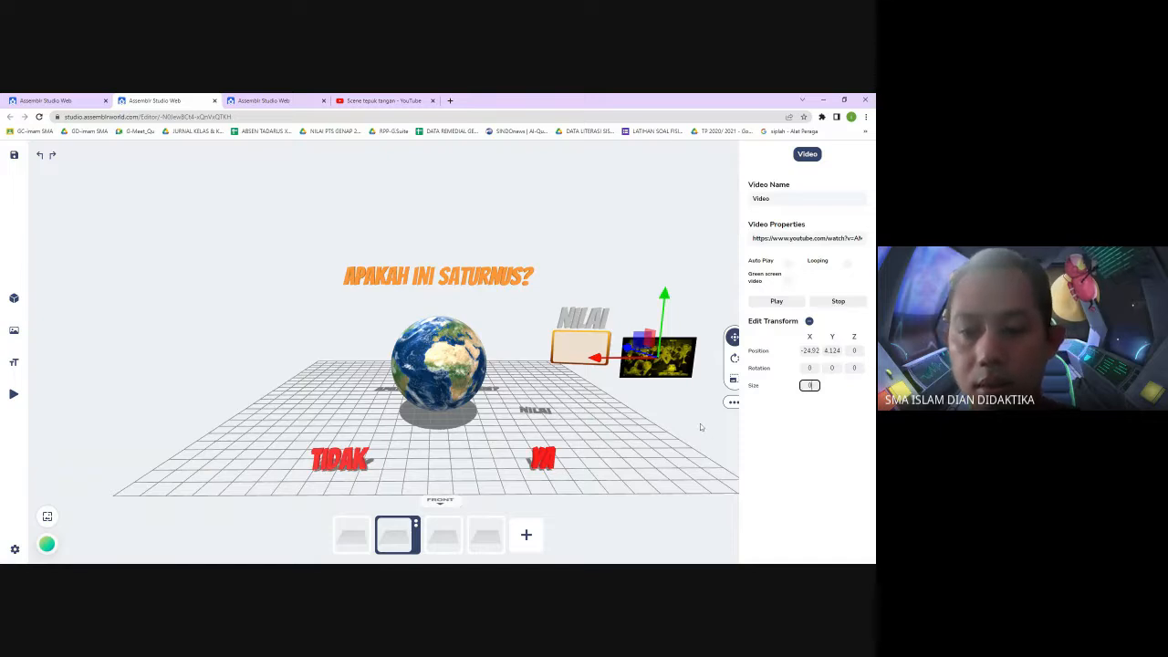
key(Return)
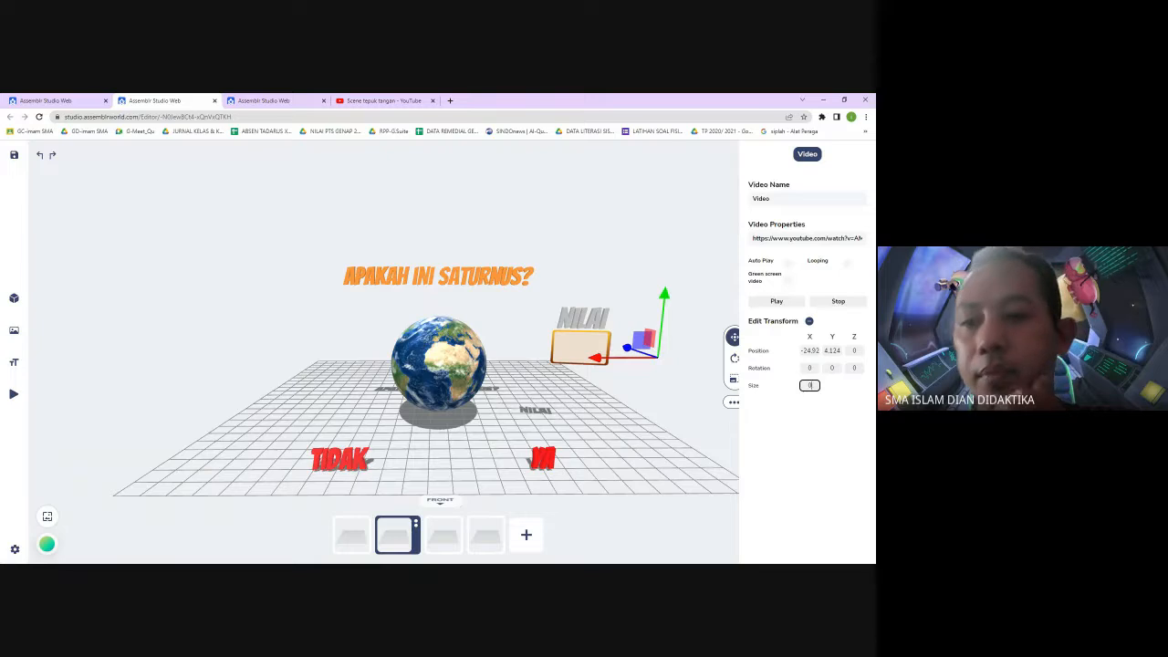
click(666, 387)
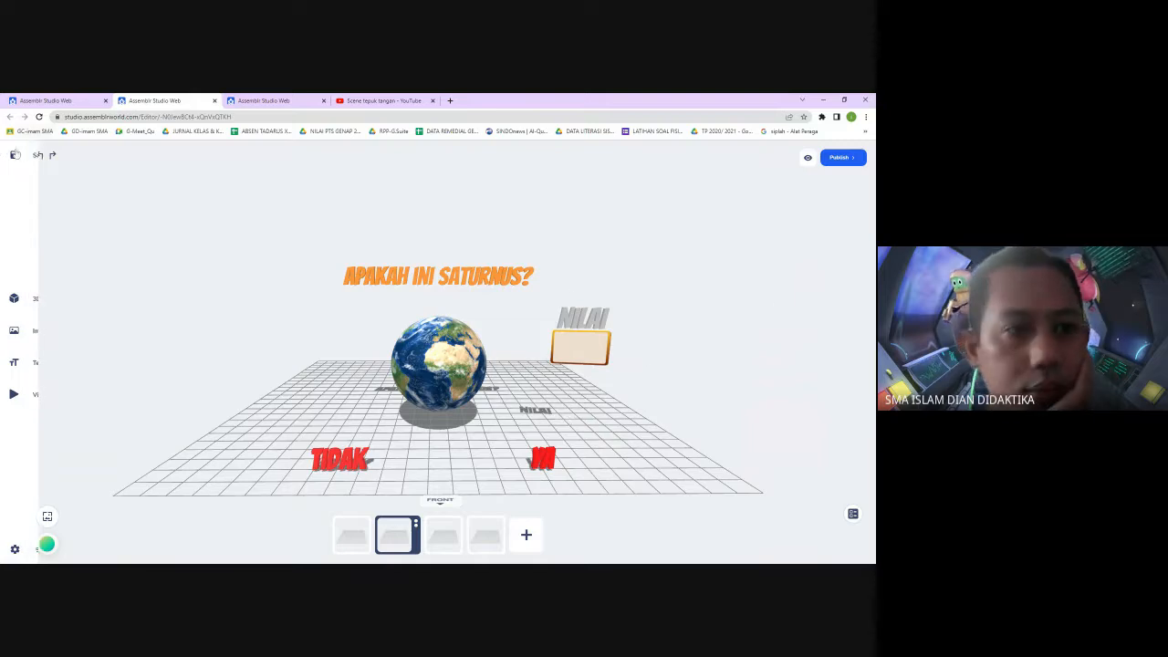
click(14, 155)
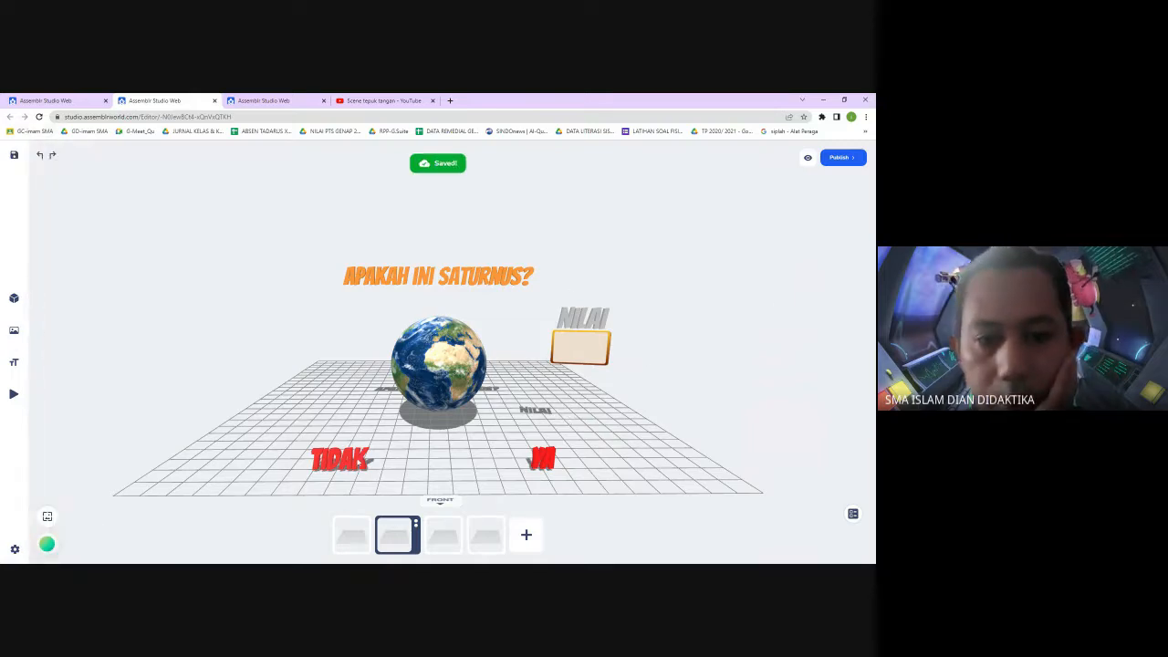
click(340, 458)
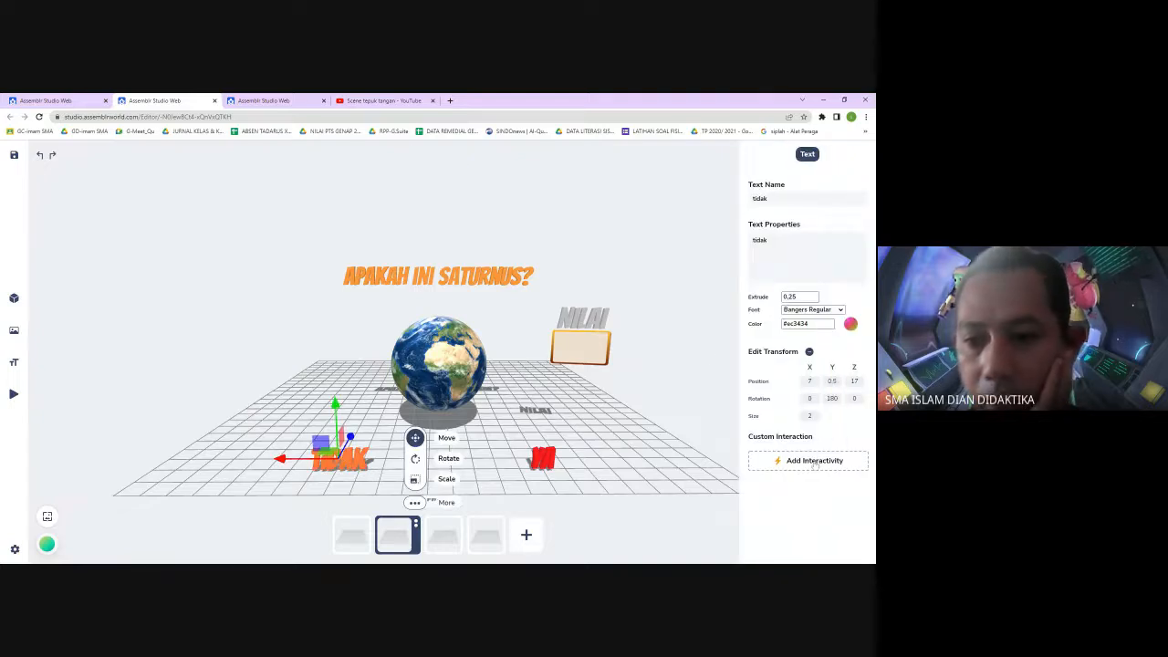
click(814, 460)
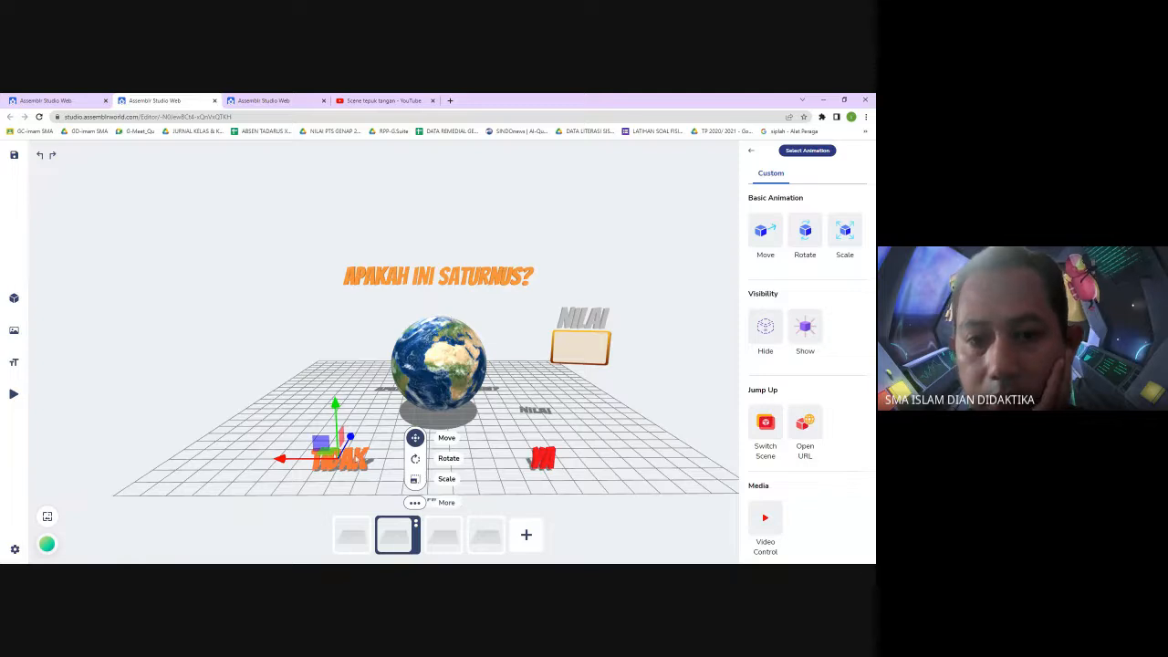
click(724, 299)
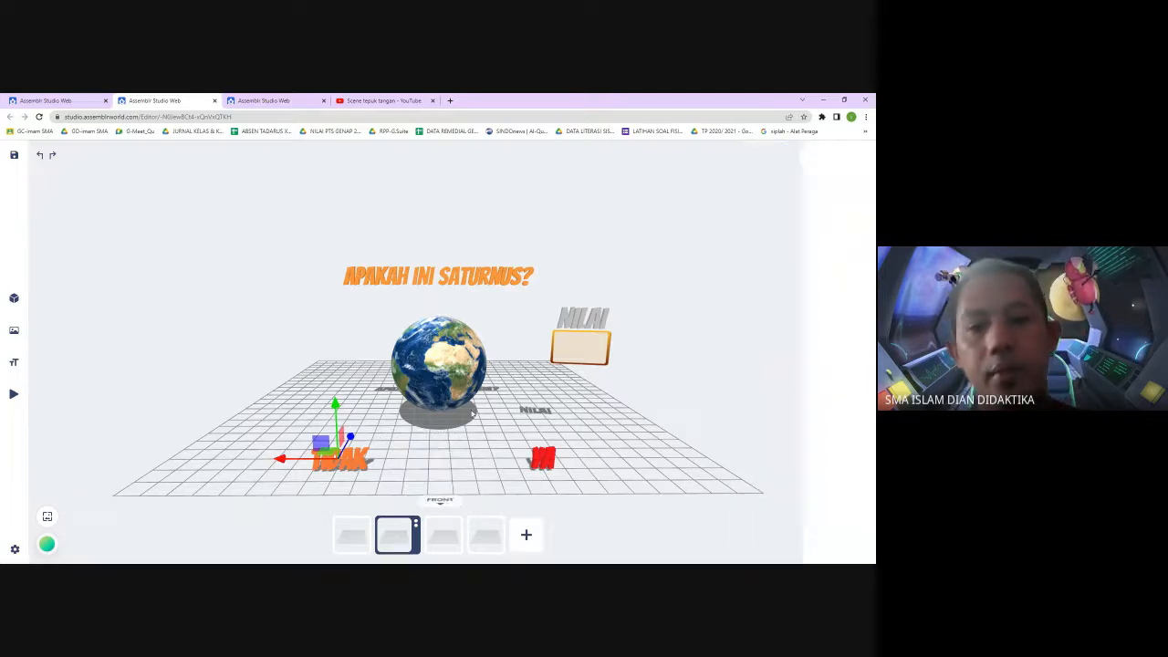
Add a 3D text reading Benar with colour #4904ff to the scene
click(38, 362)
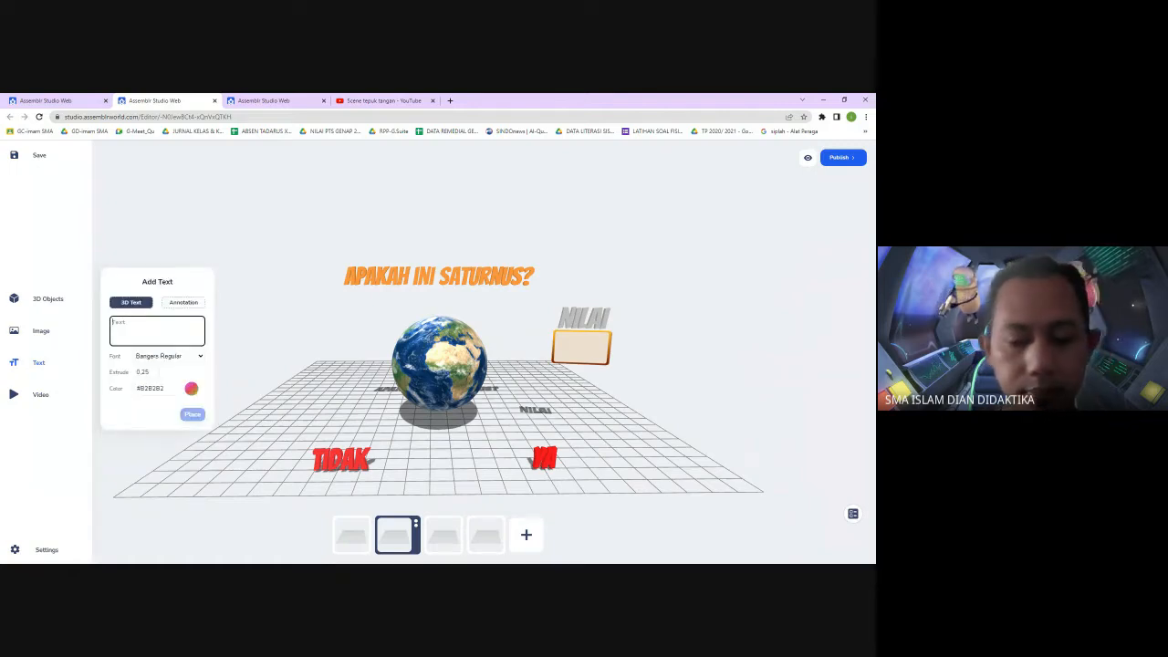
text(Benar)
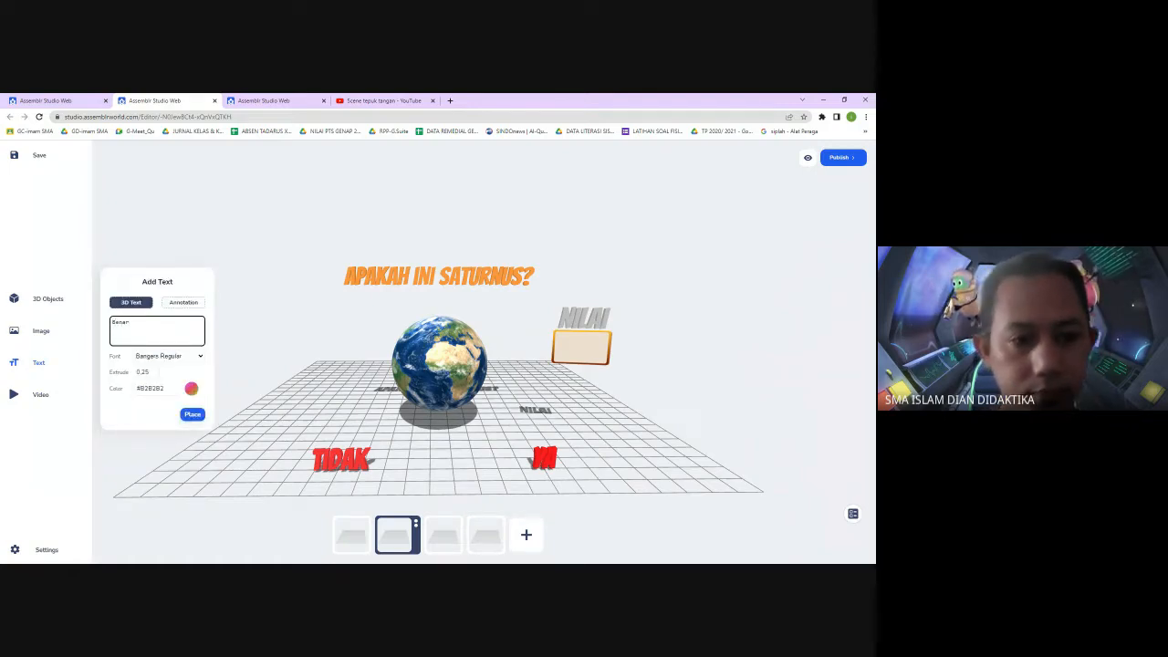
click(191, 388)
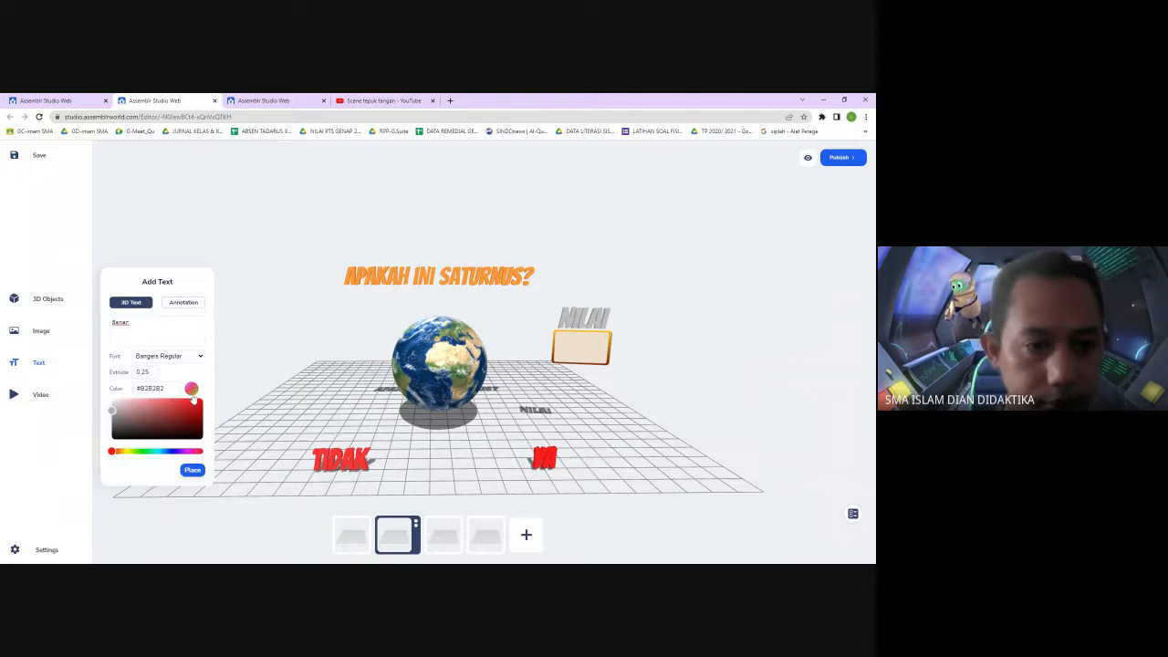
click(125, 452)
drag(125, 453, 176, 458)
drag(112, 411, 100, 454)
drag(187, 443, 202, 400)
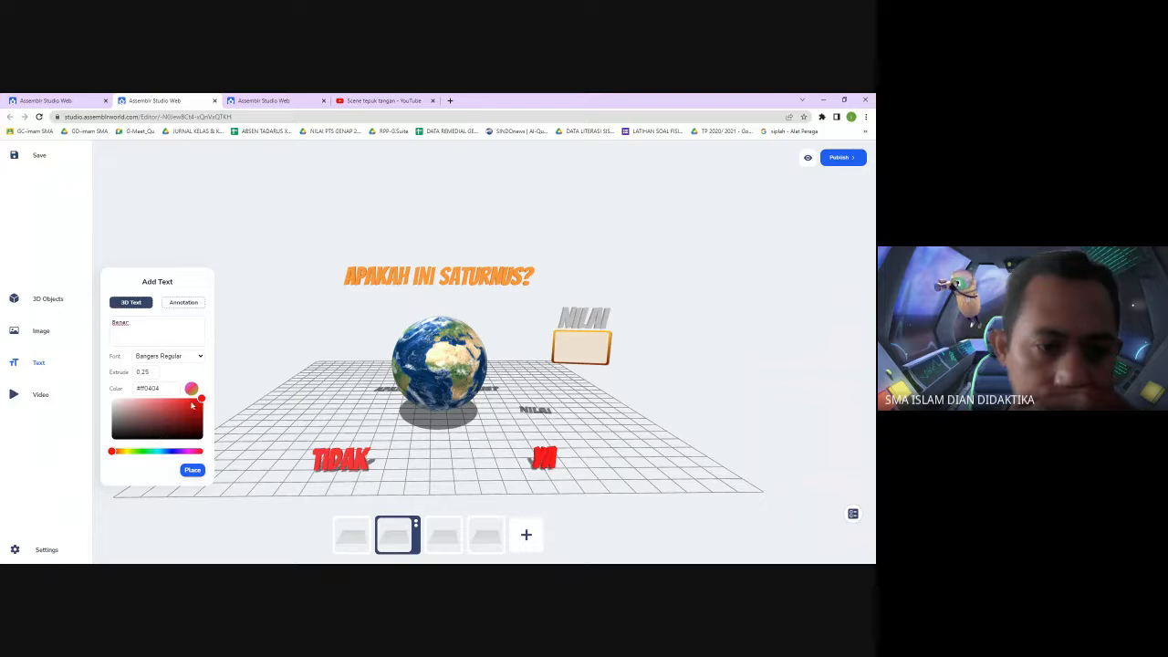
drag(111, 452, 171, 462)
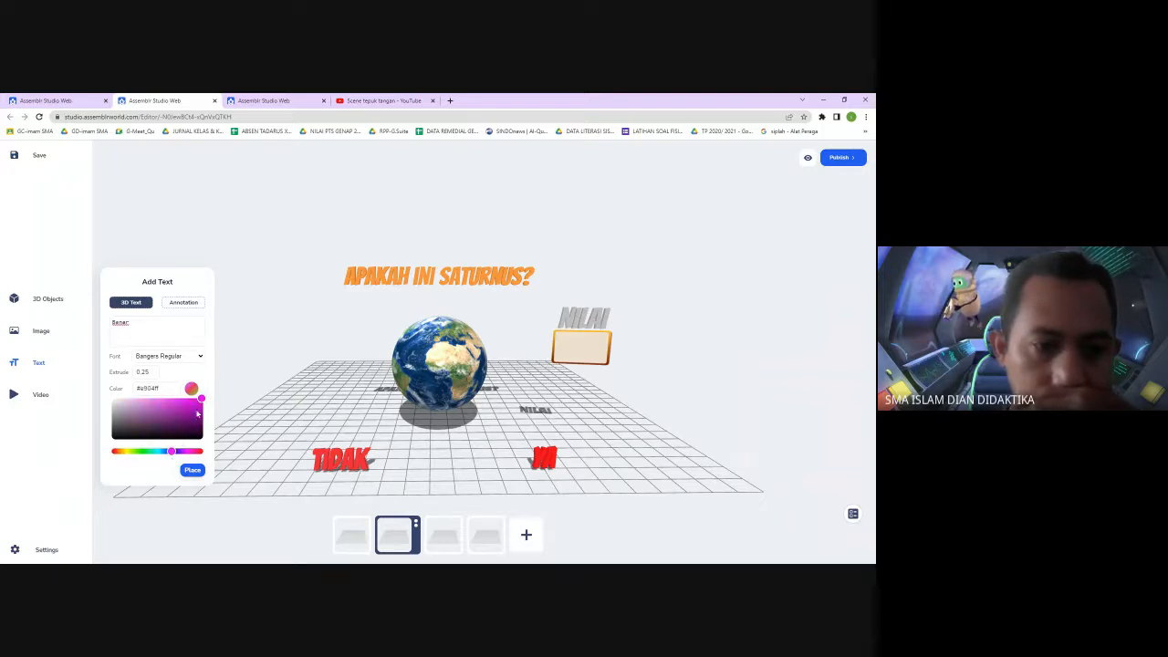
drag(172, 451, 165, 458)
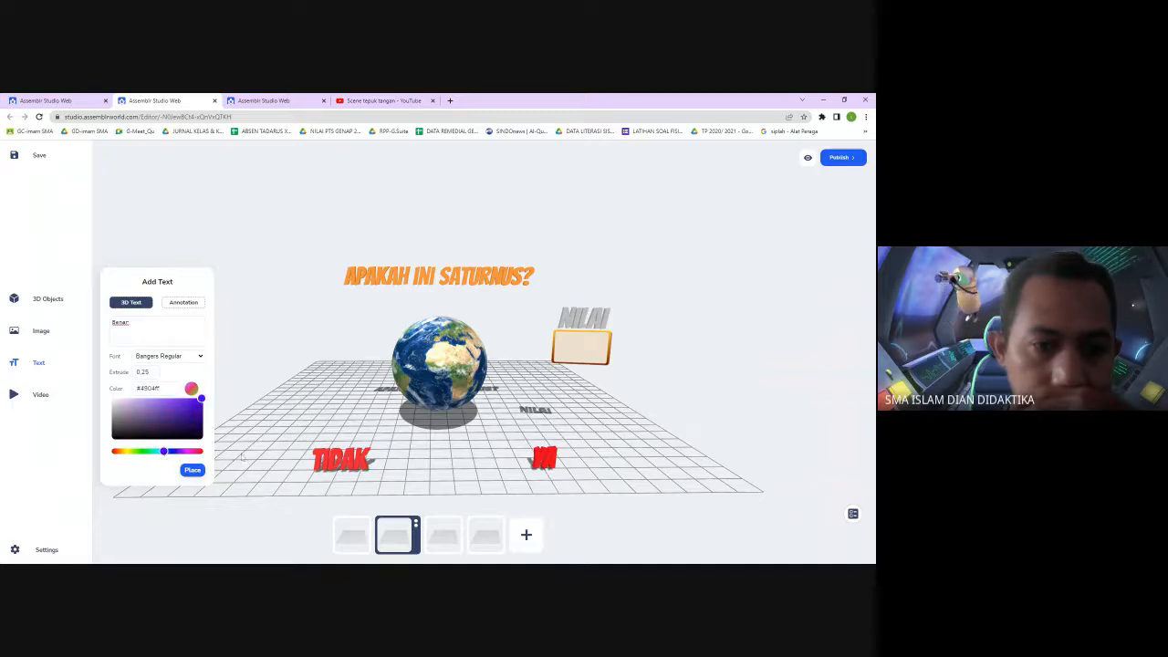
click(192, 470)
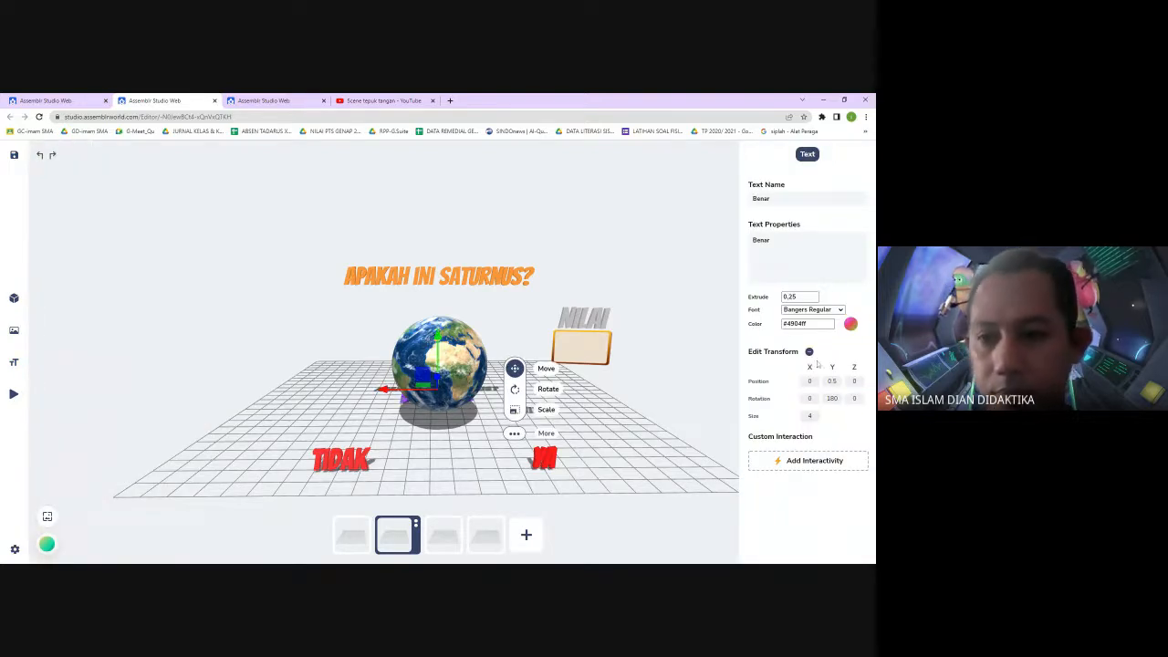
Set the Benar text's Z position to 15 and its size to 2
click(854, 382)
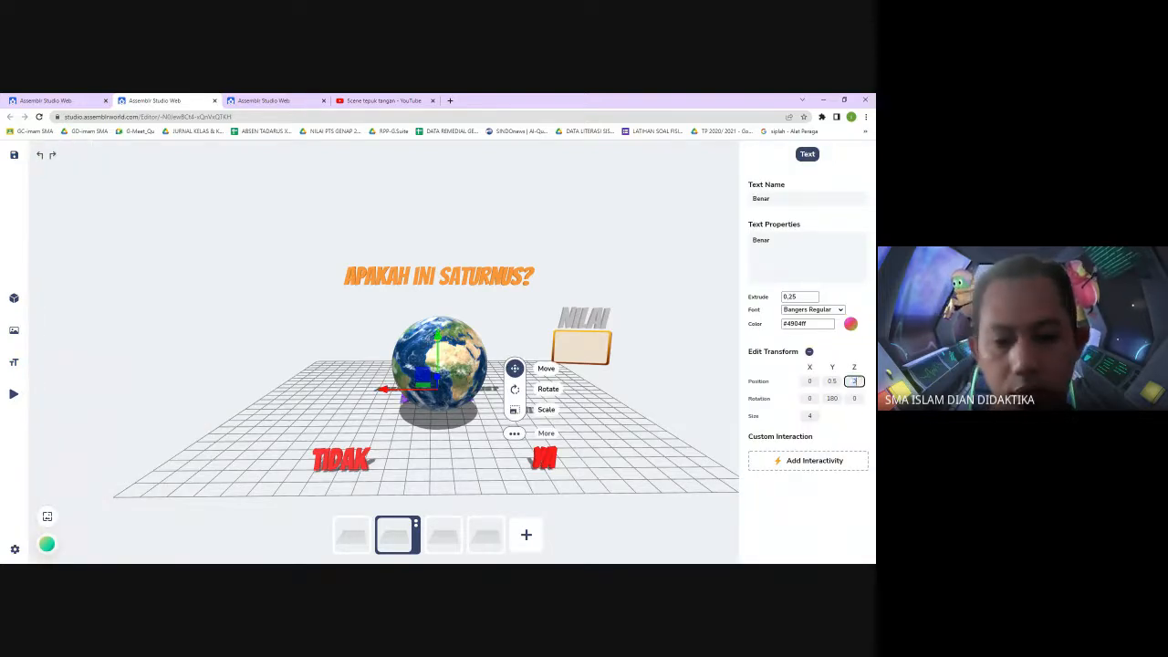
key(Return)
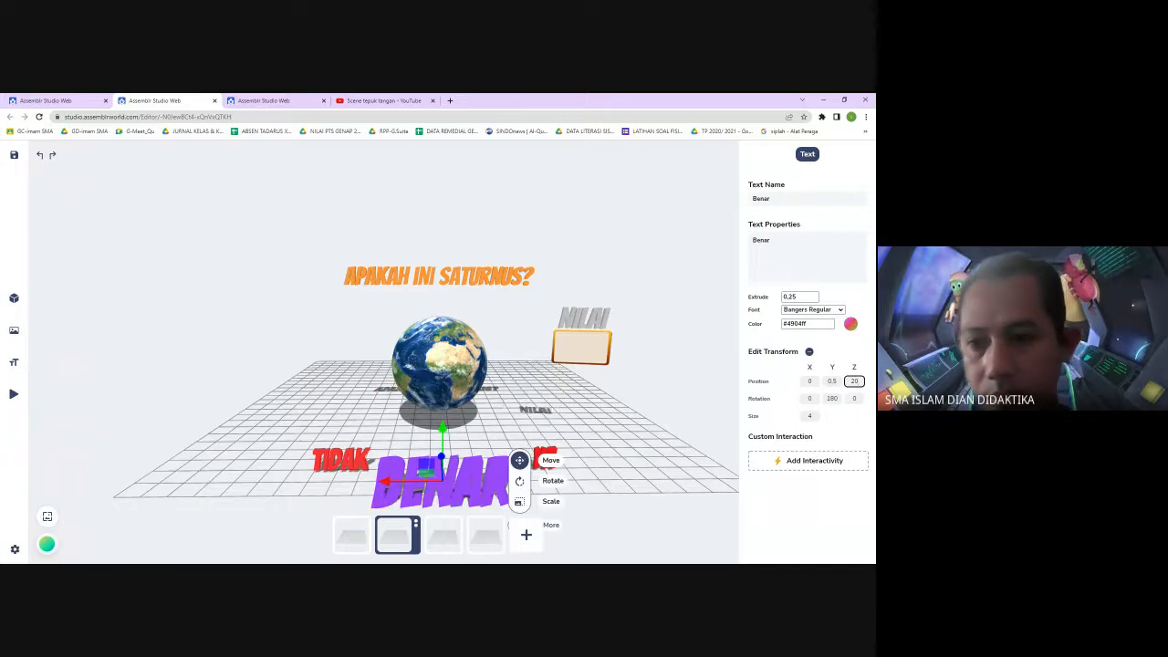
click(854, 381)
text(15)
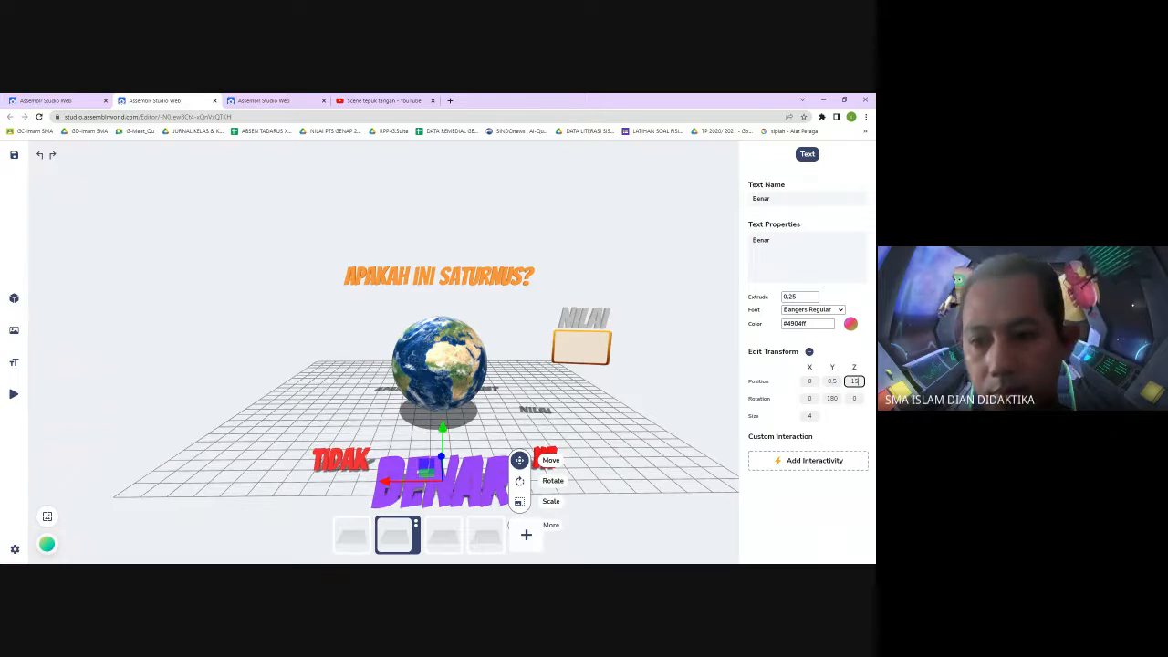
key(Return)
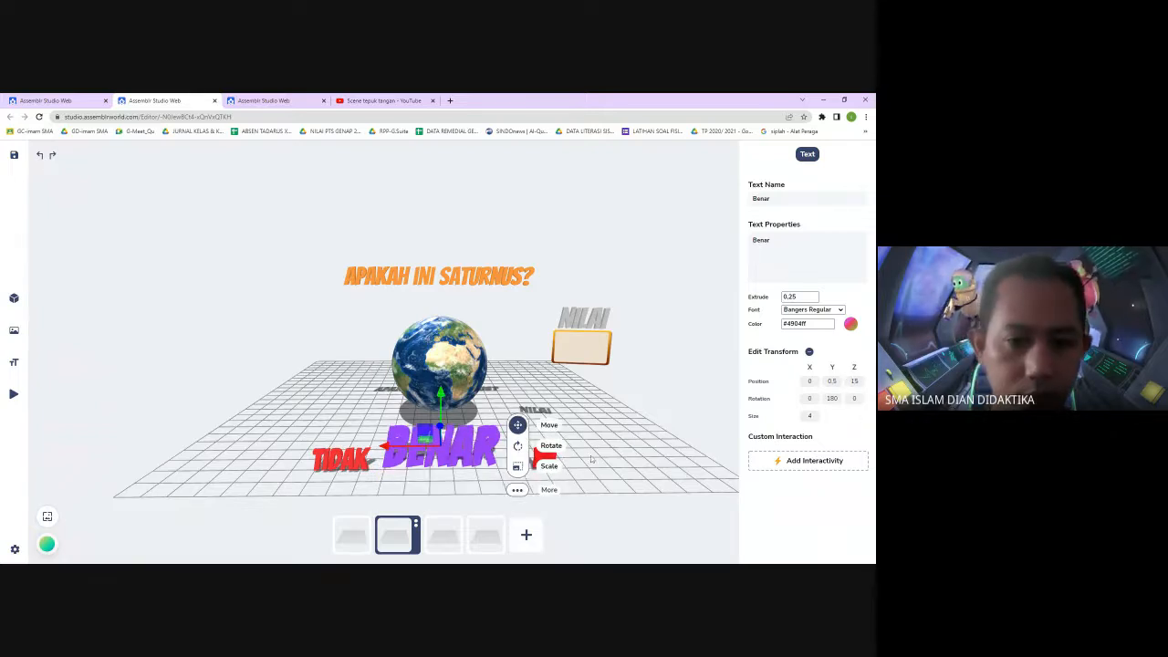
drag(813, 416, 803, 417)
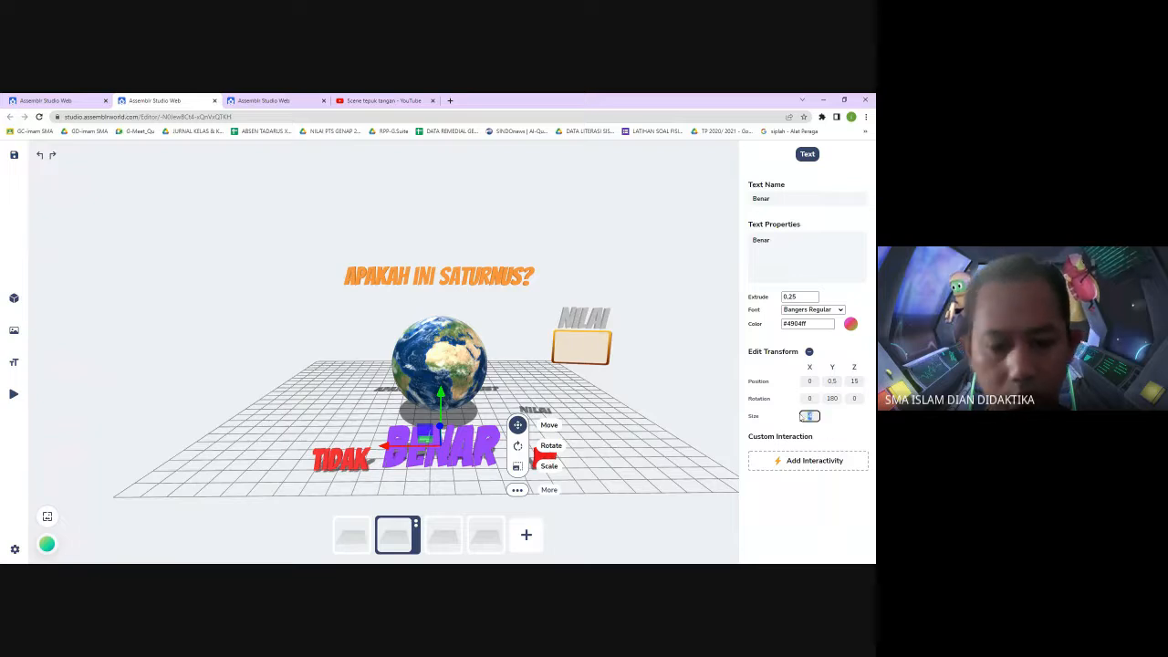
text(2)
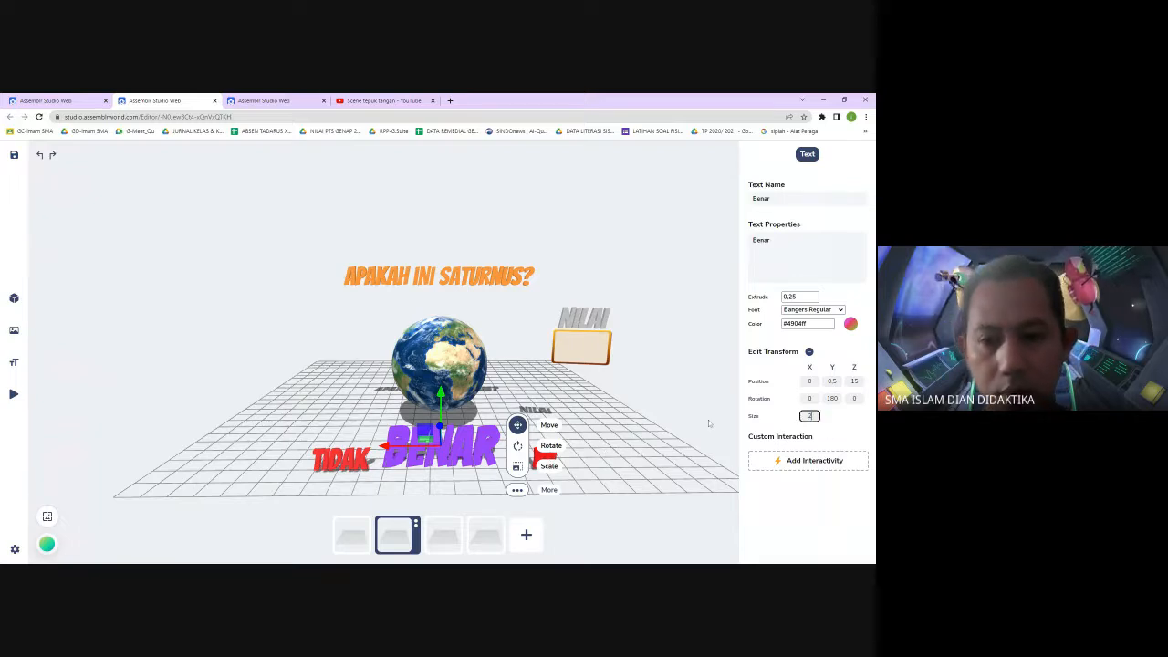
click(688, 388)
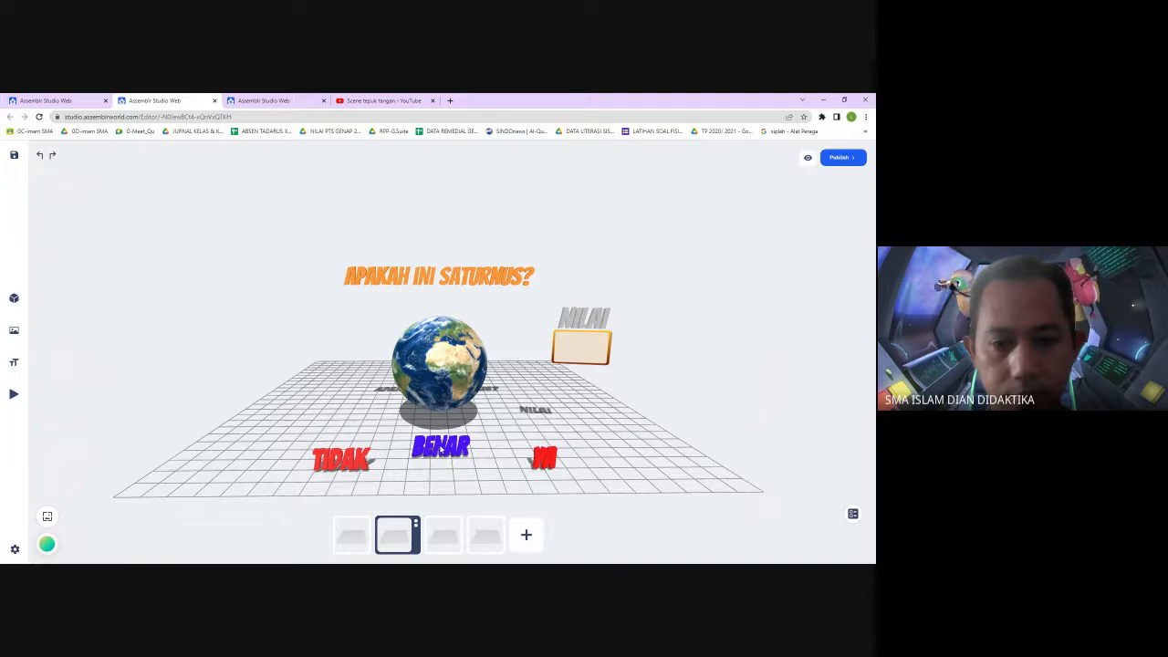
Select the Benar, TIDAK and YA texts in turn to compare their transform settings
click(440, 447)
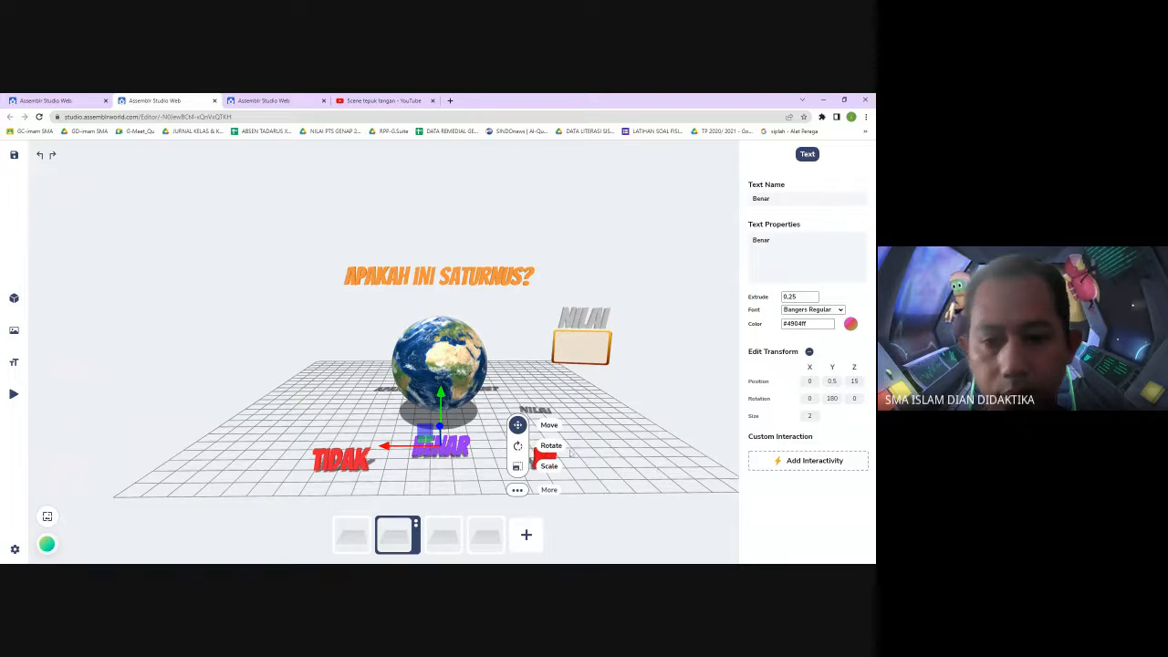
click(477, 496)
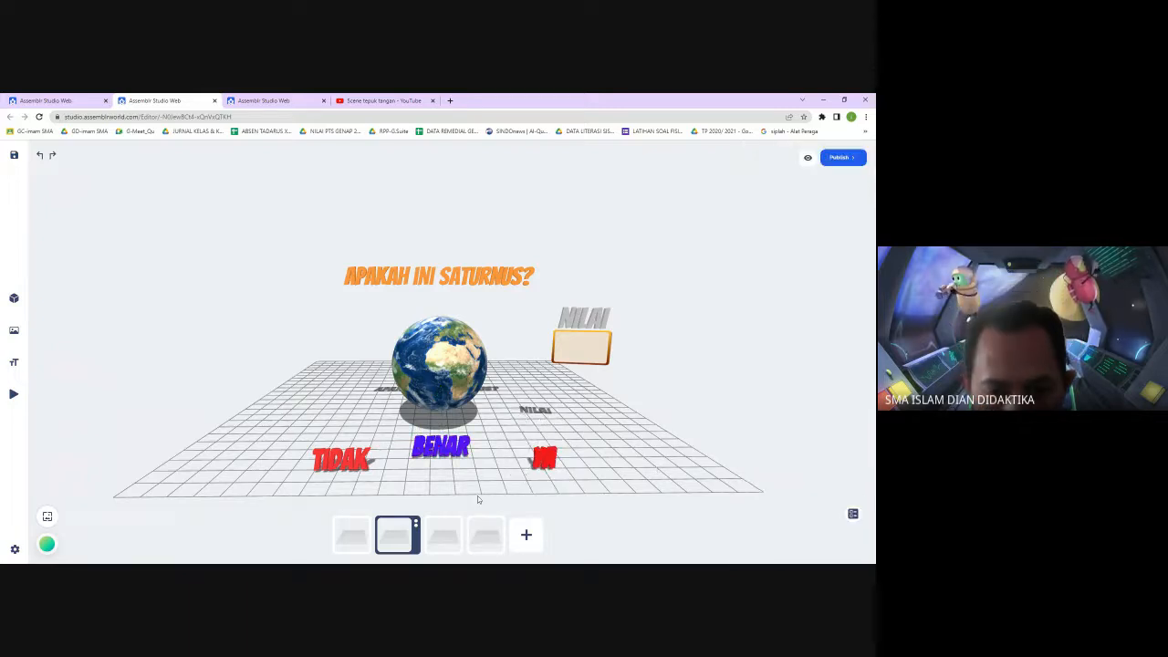
click(551, 462)
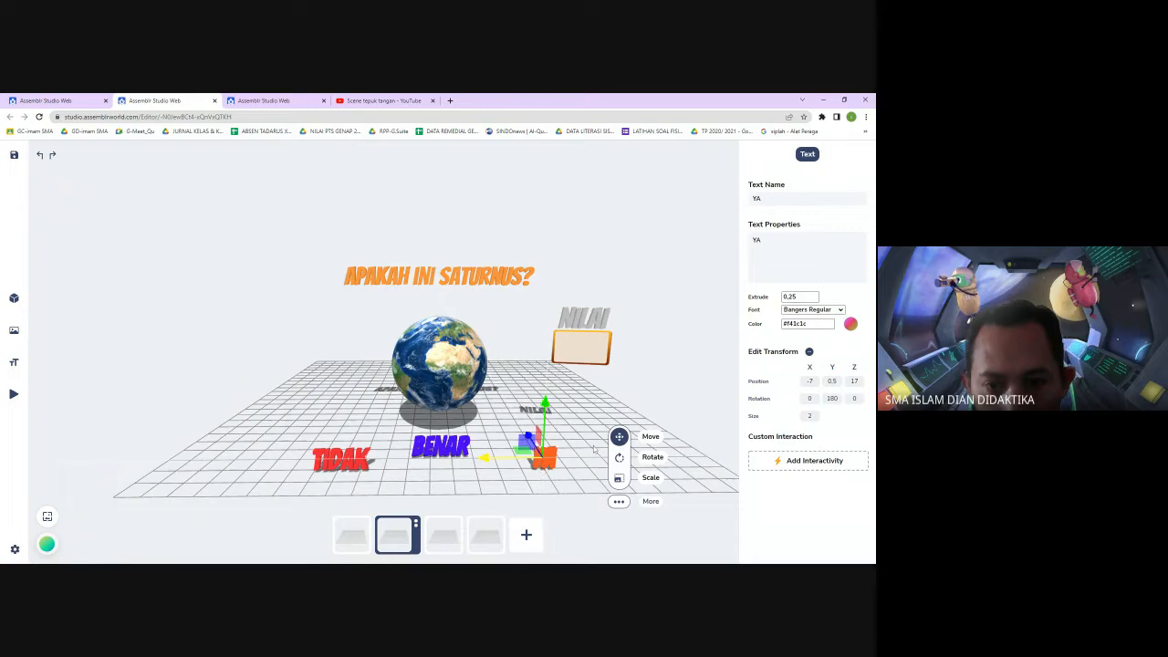
click(438, 445)
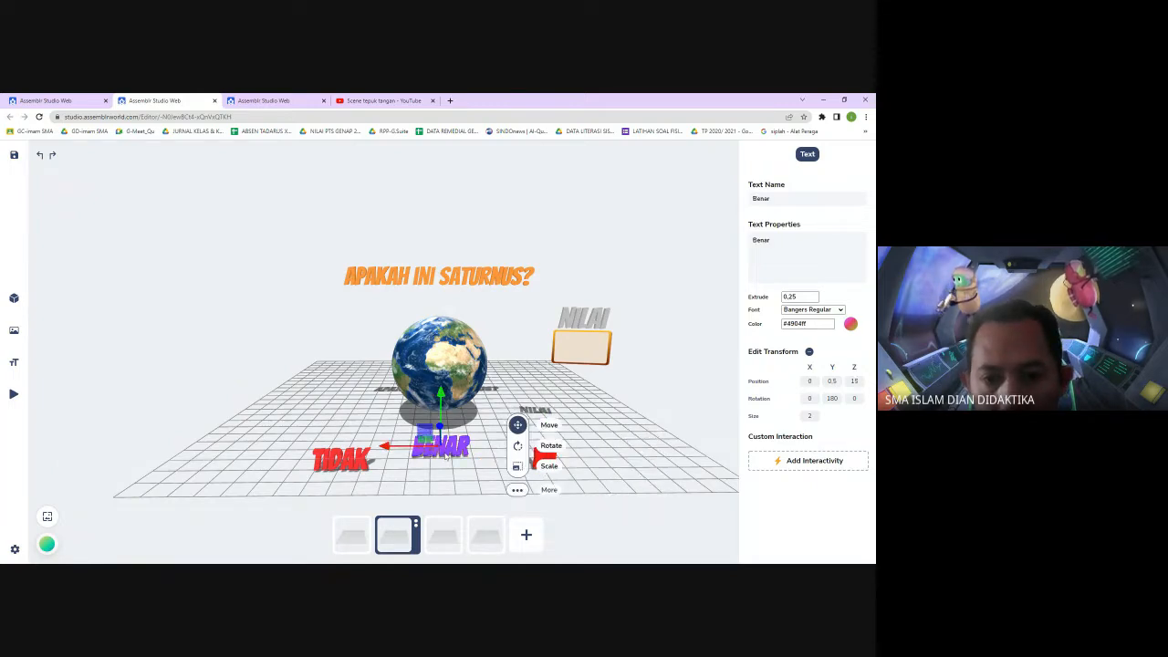
click(340, 462)
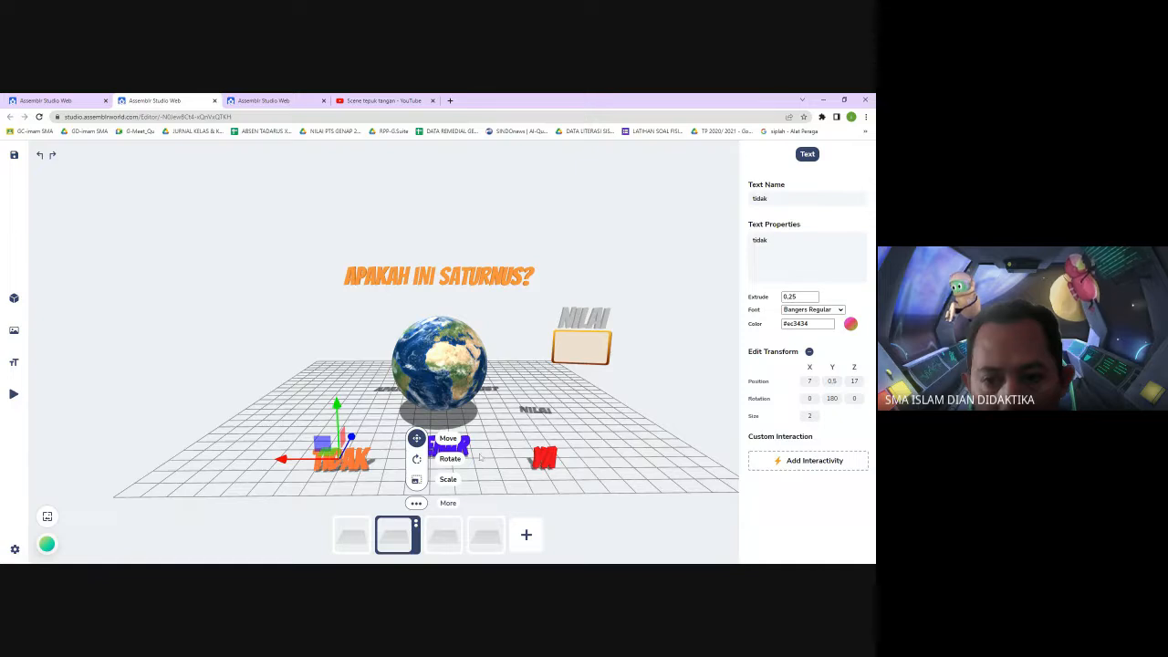
click(545, 459)
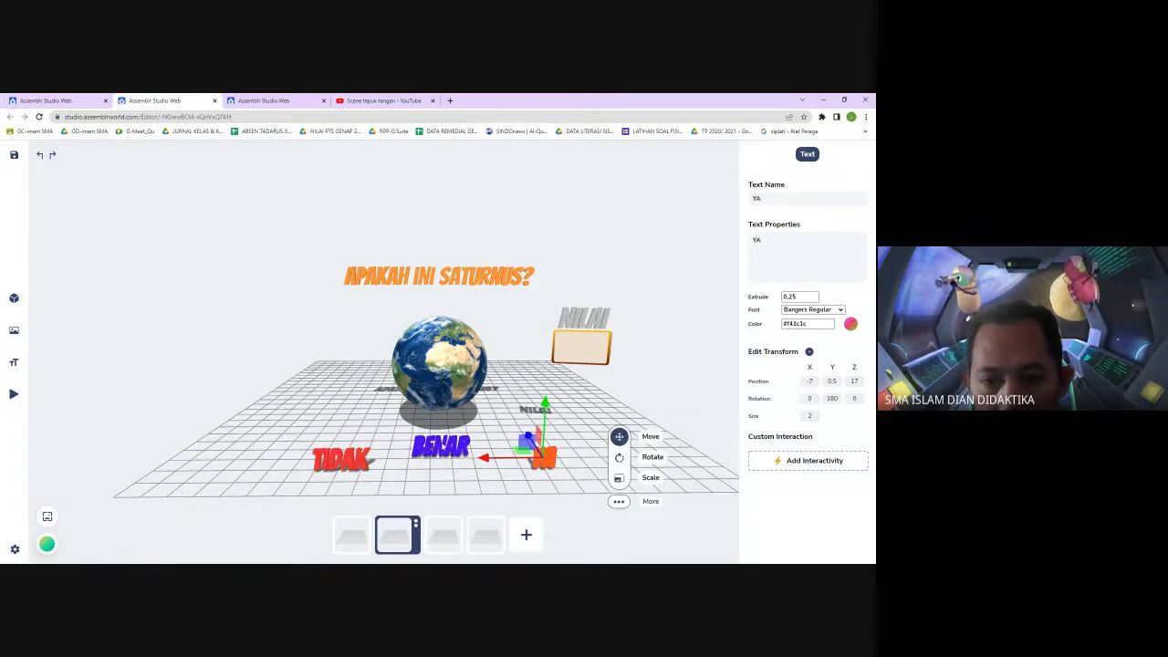
Set the Benar text's size to 0 and deselect it
click(440, 445)
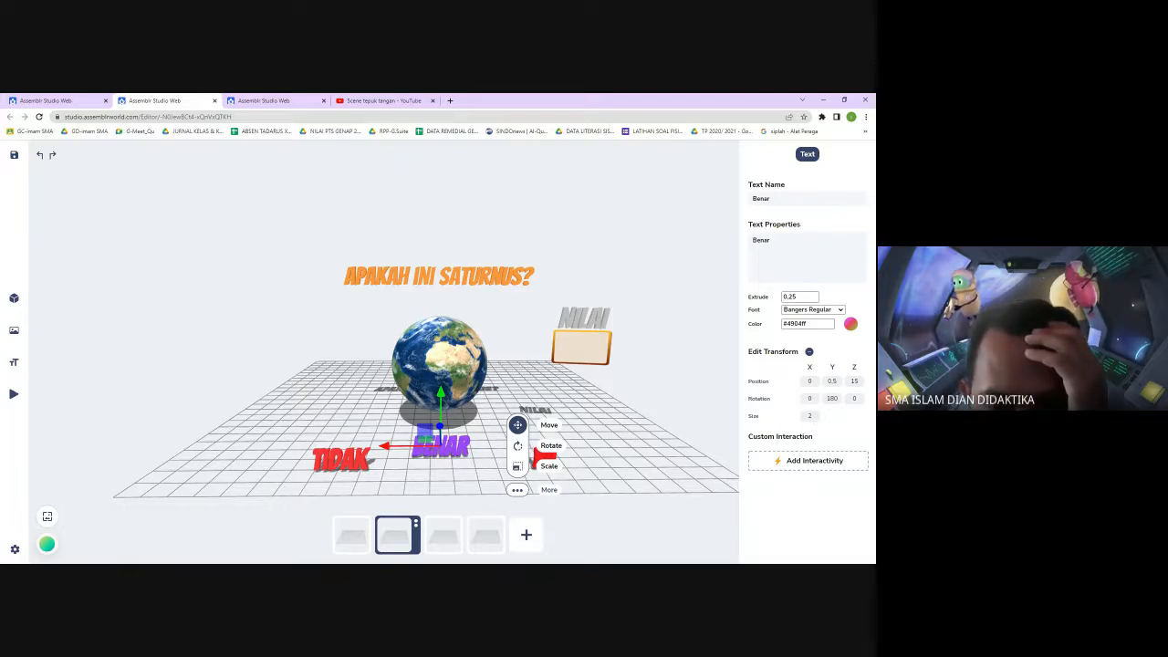
click(811, 416)
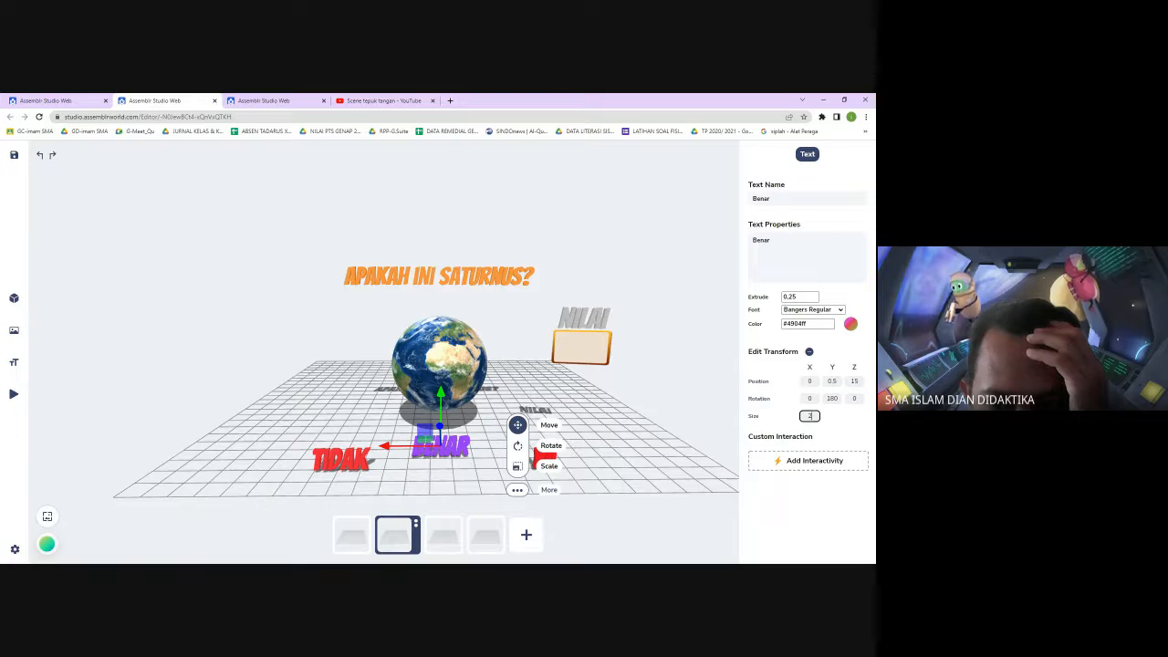
double_click(810, 416)
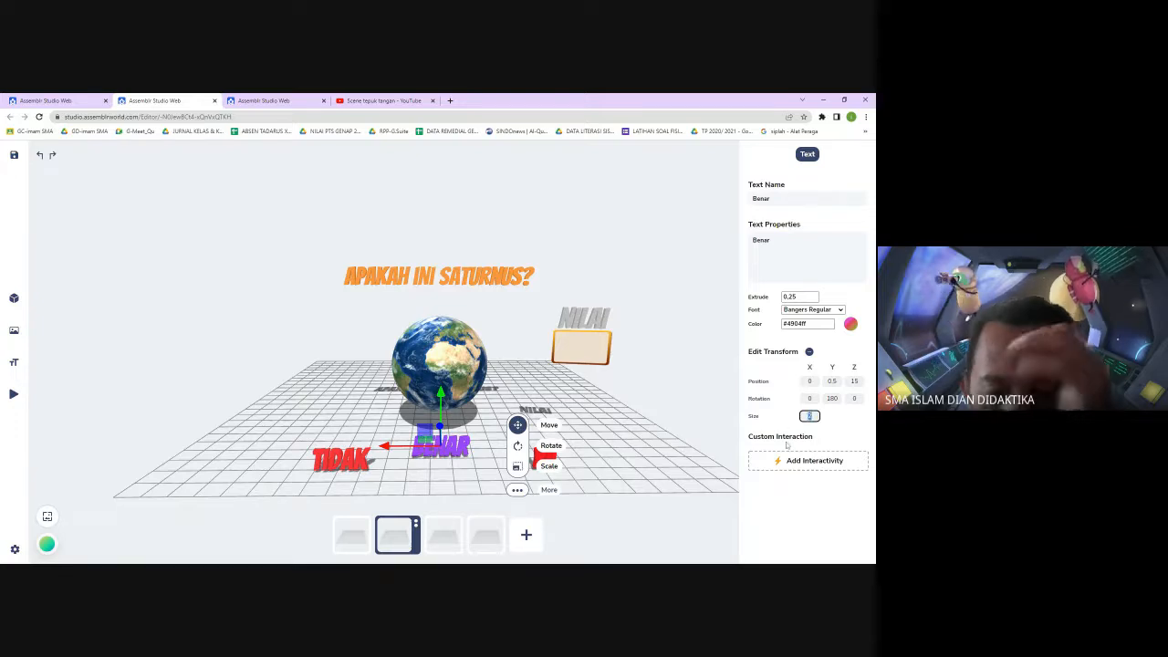
text(0)
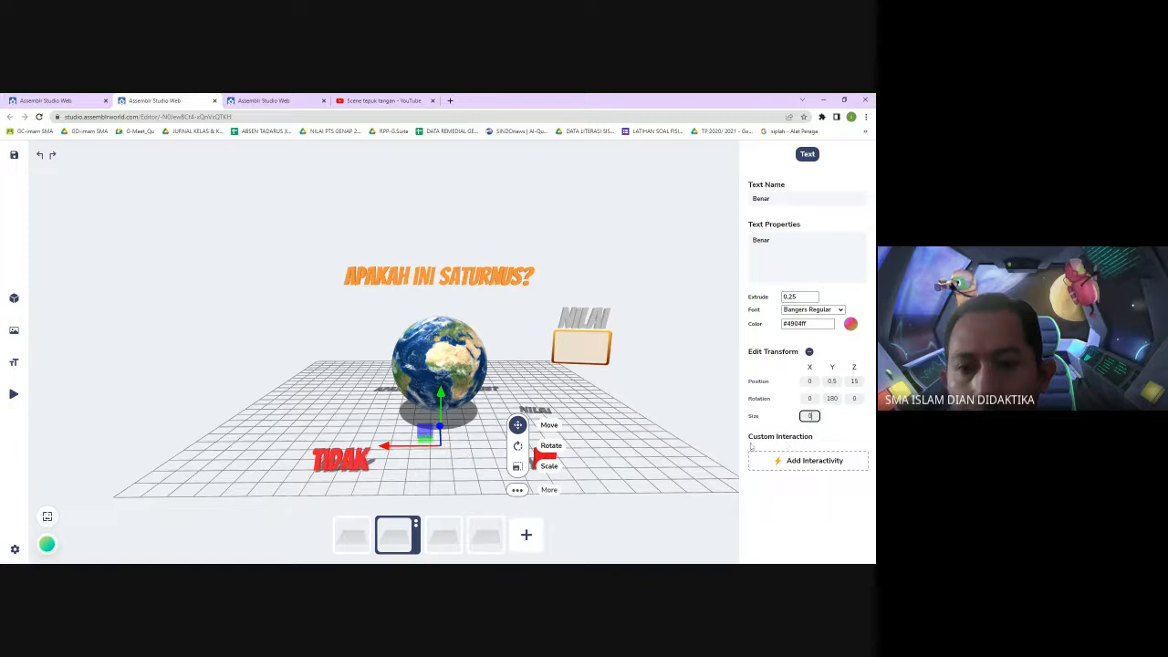
click(657, 275)
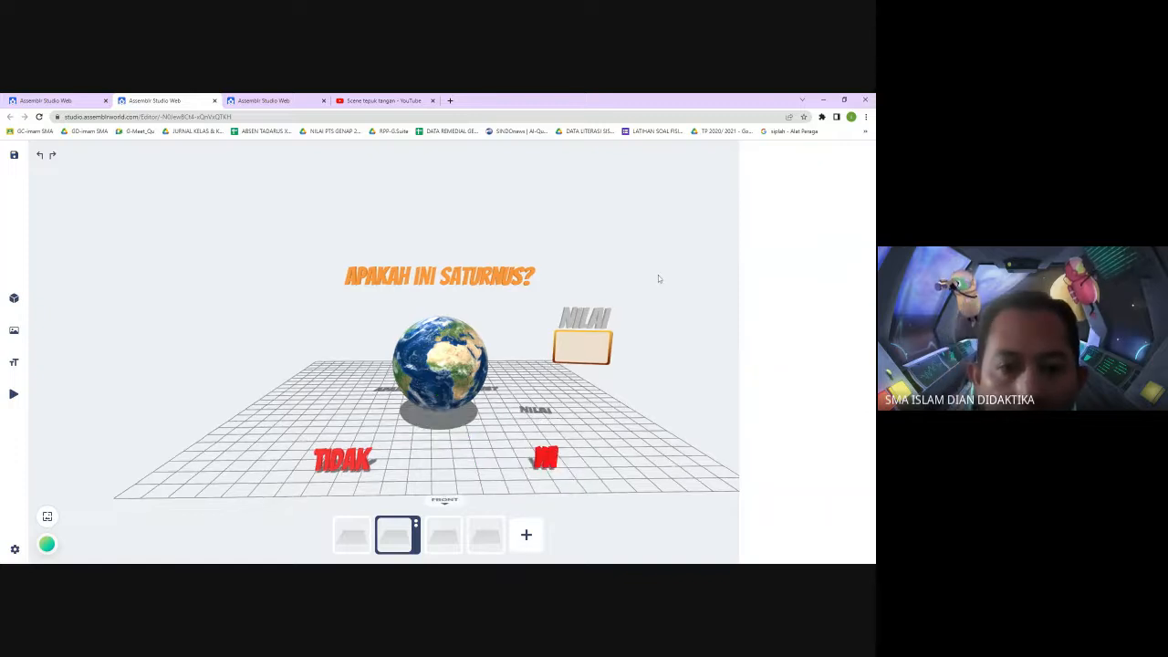
Add a 3D text reading SALAH with colour #ff00af to the scene
click(14, 362)
click(154, 347)
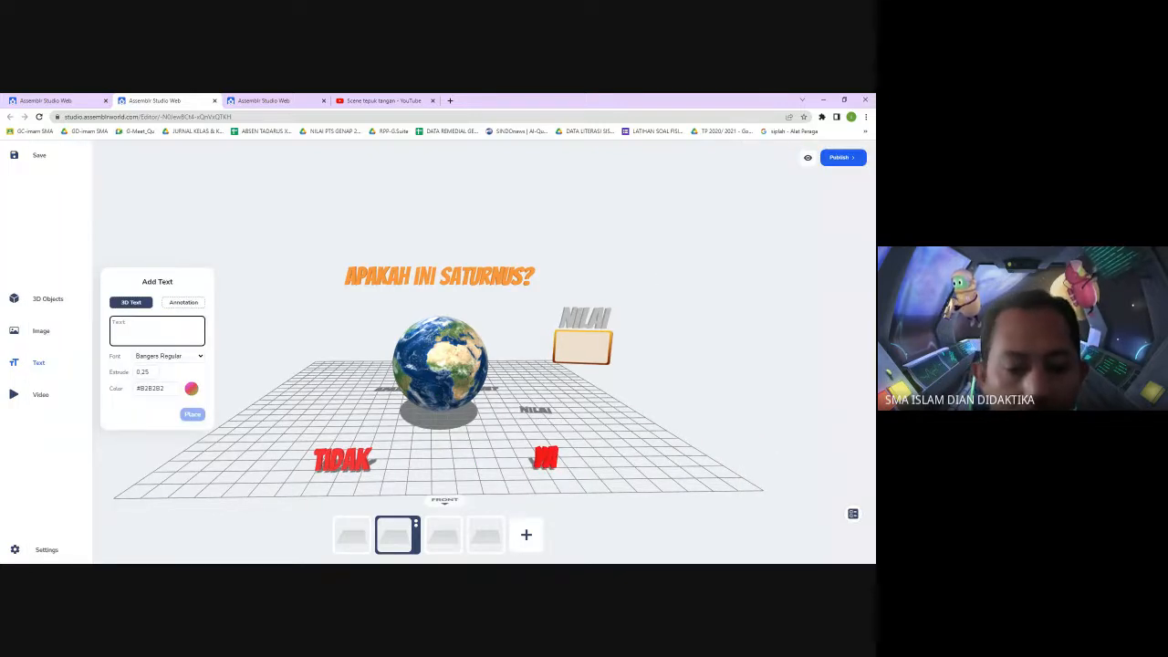
text(SALAH)
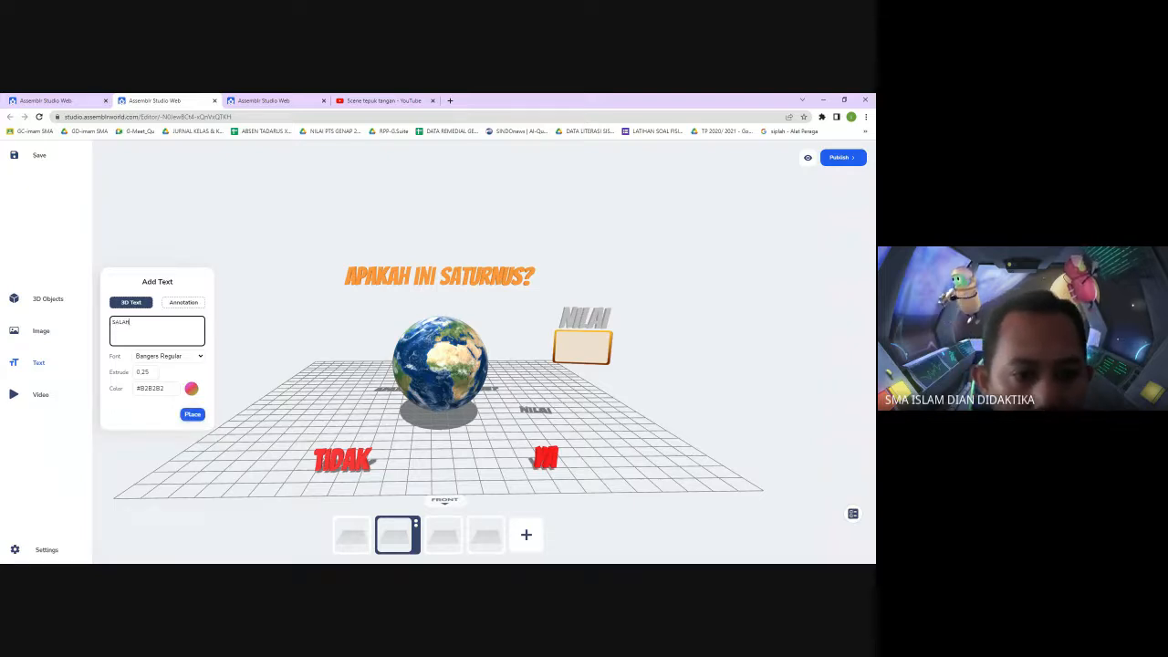
click(192, 389)
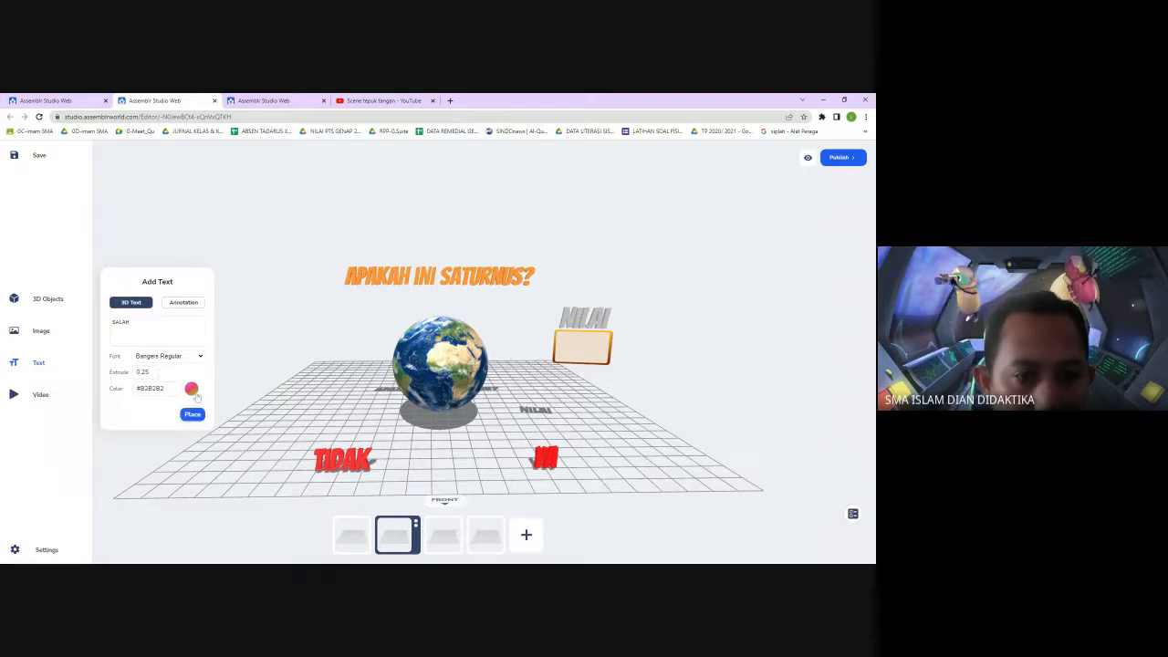
click(150, 452)
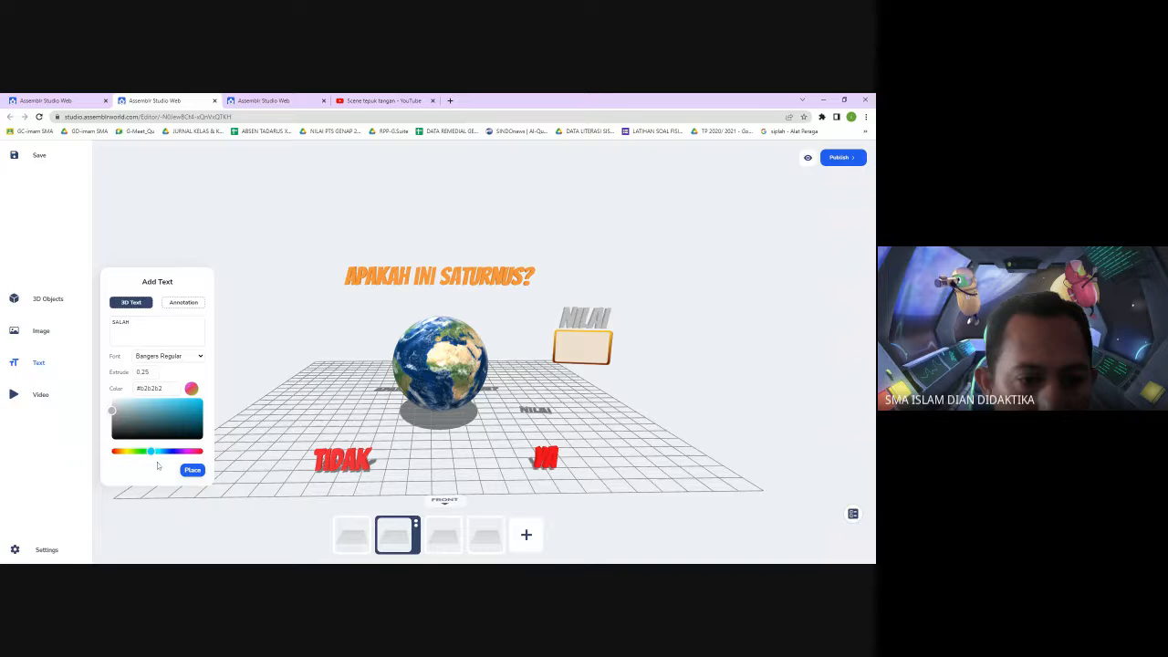
click(168, 450)
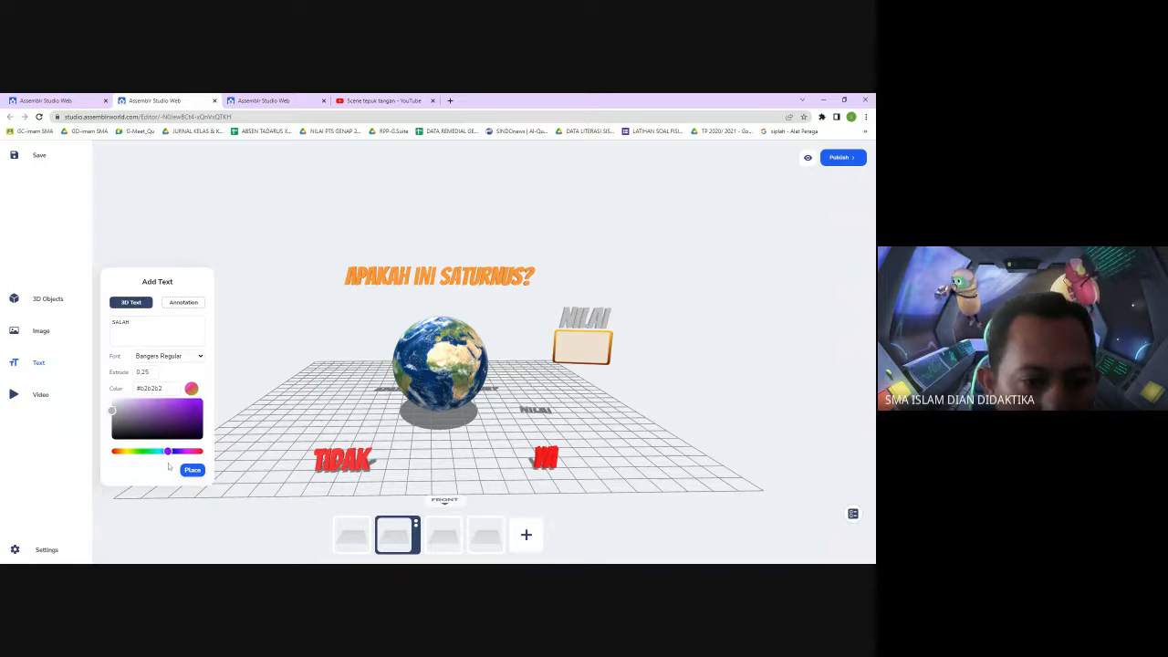
drag(167, 467, 169, 468)
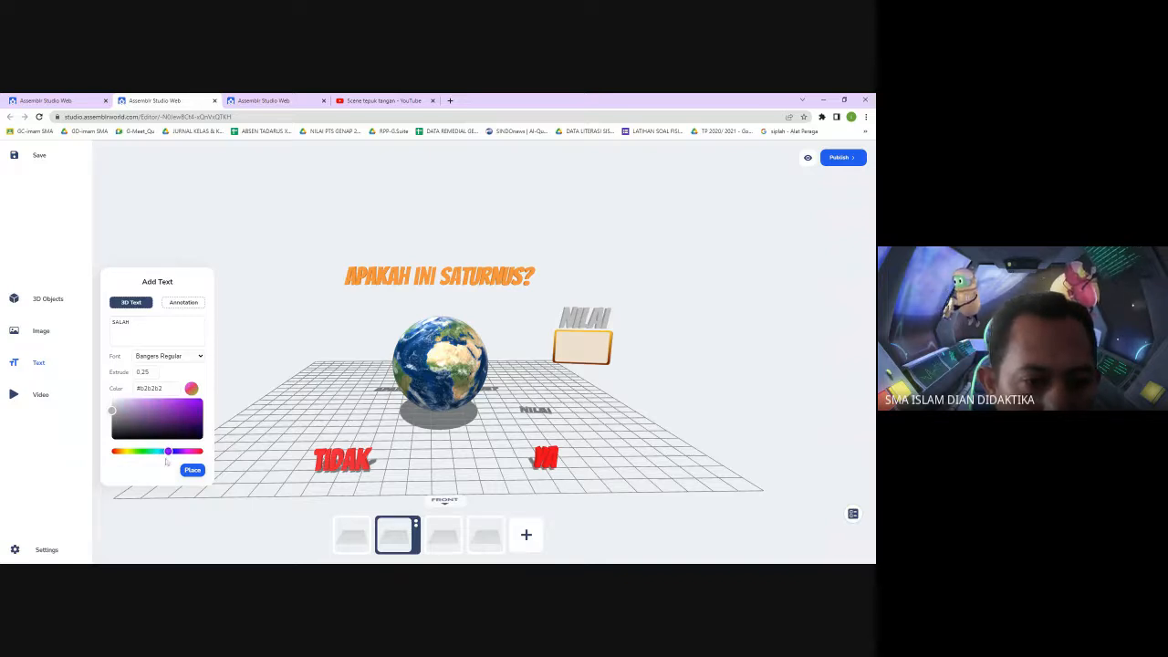
drag(117, 410, 203, 405)
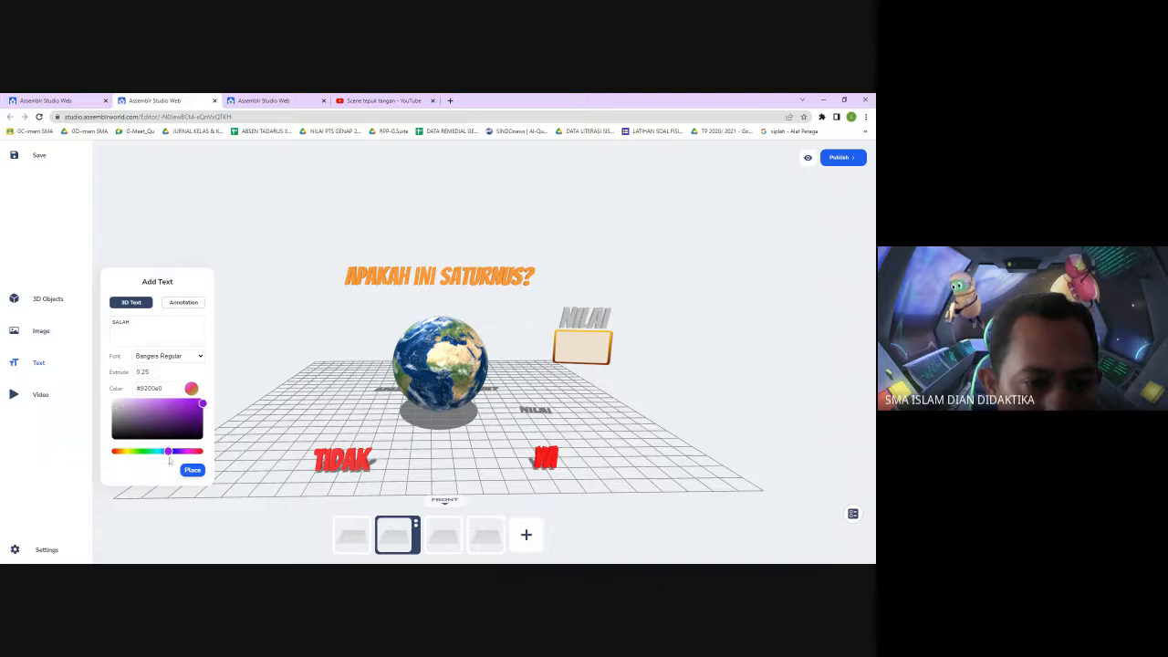
mouse_move(168, 462)
mouse_down()
mouse_move(185, 459)
mouse_move(175, 457)
mouse_up()
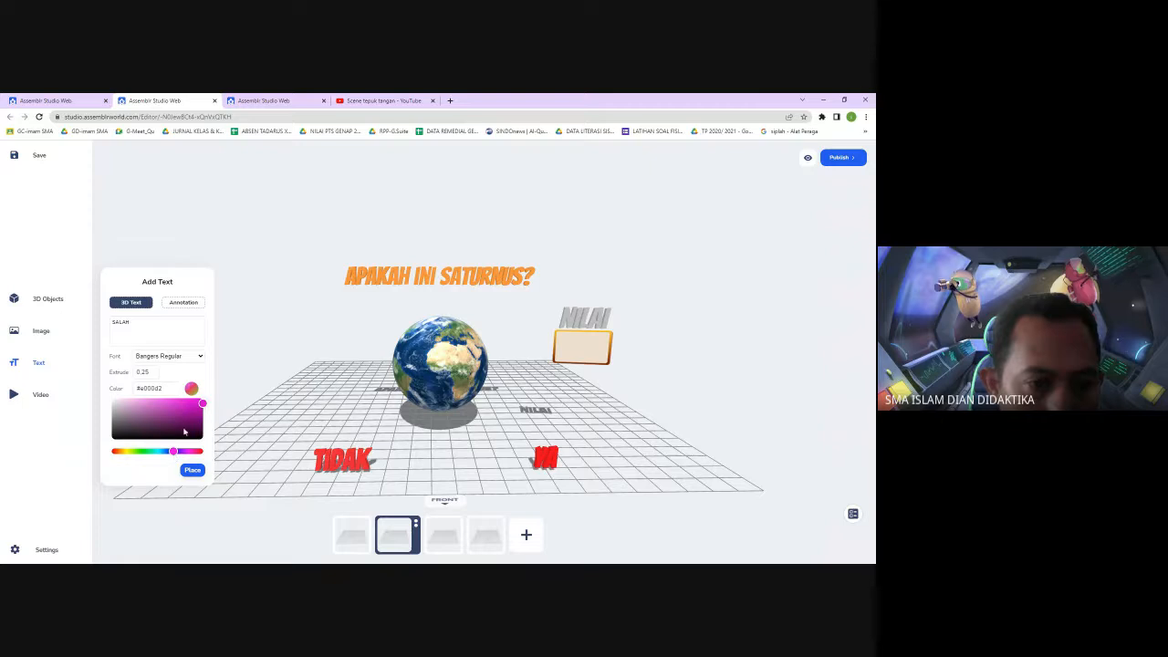
click(204, 398)
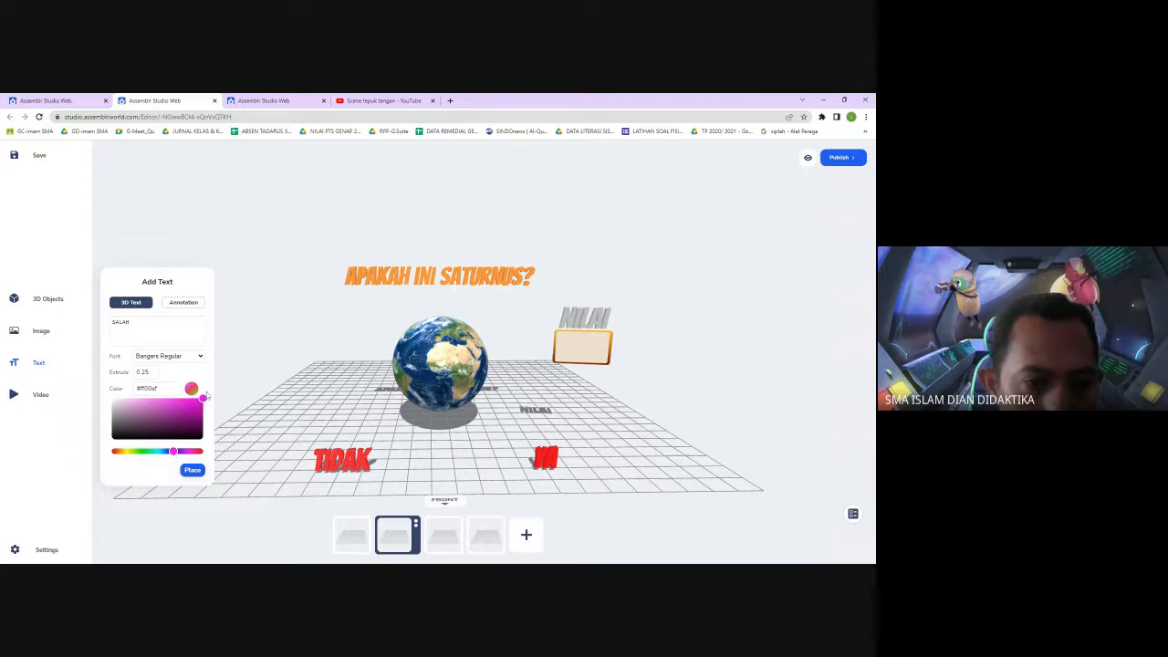
click(193, 470)
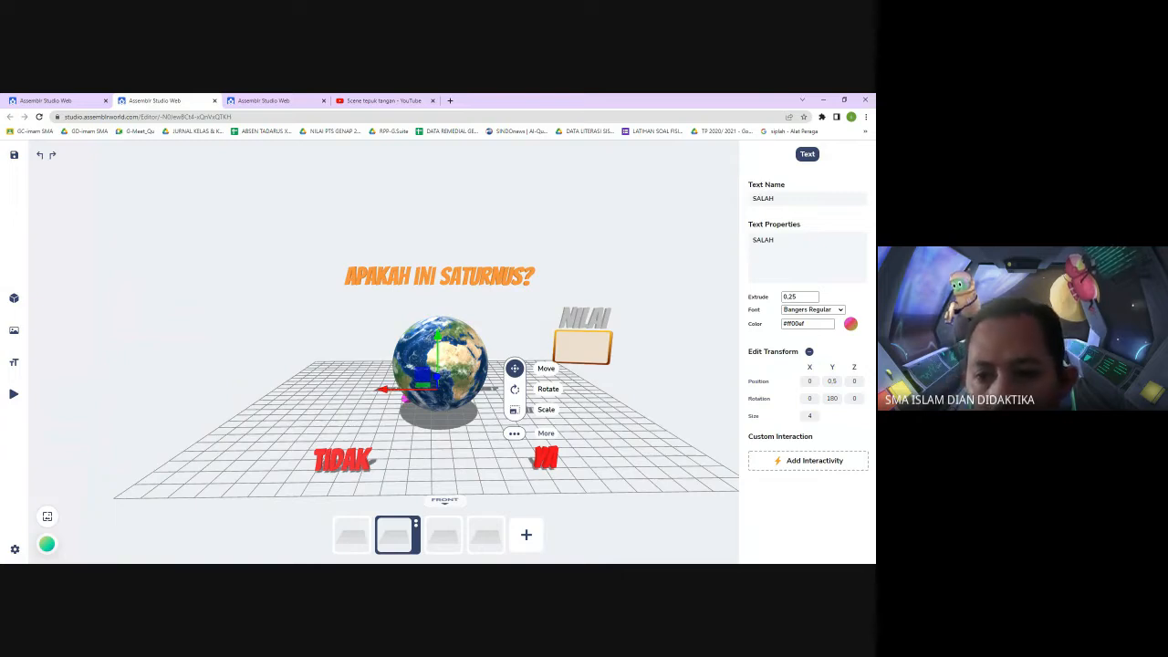
Set the SALAH text's Z position to 15 and its size to 2
click(854, 382)
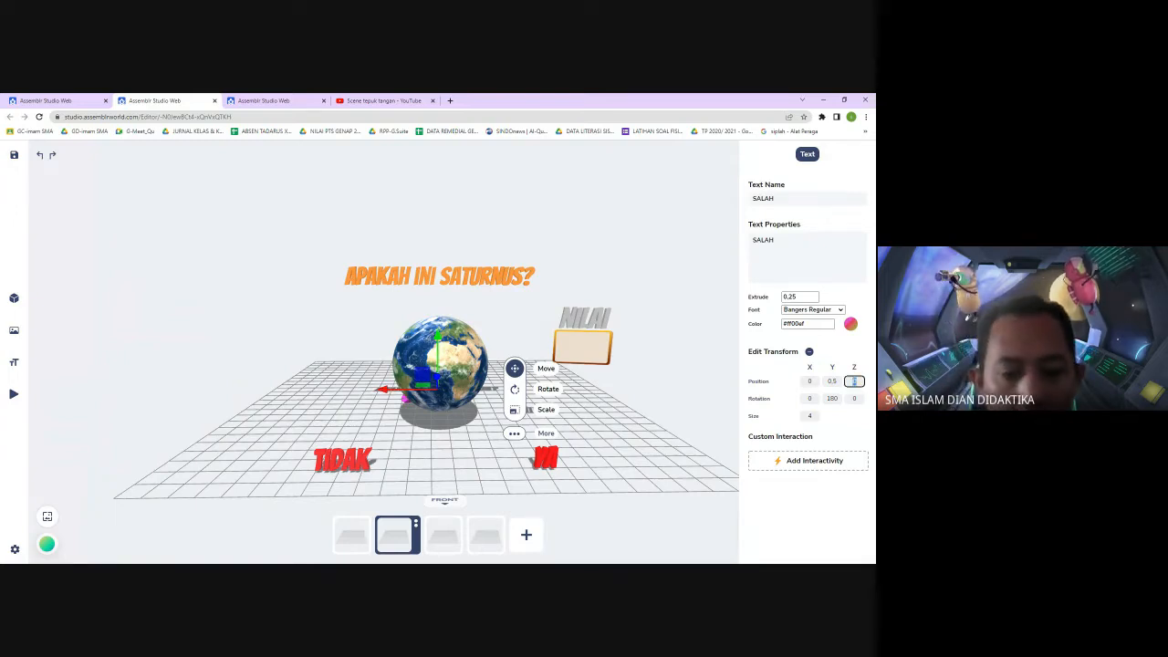
text(15)
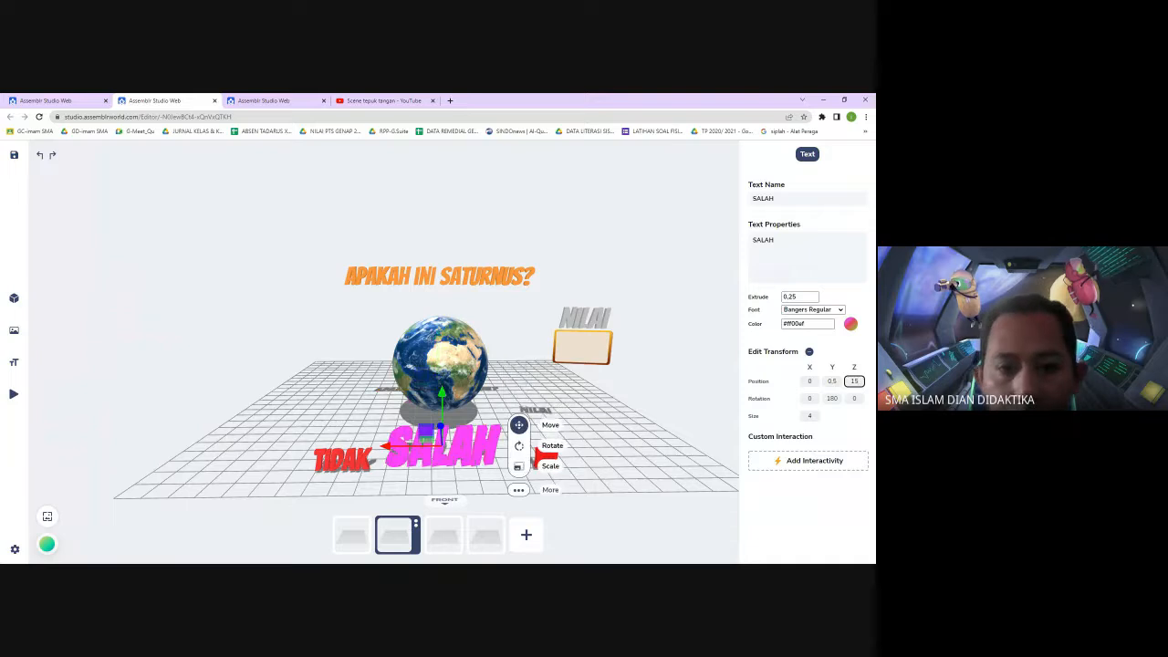
click(809, 416)
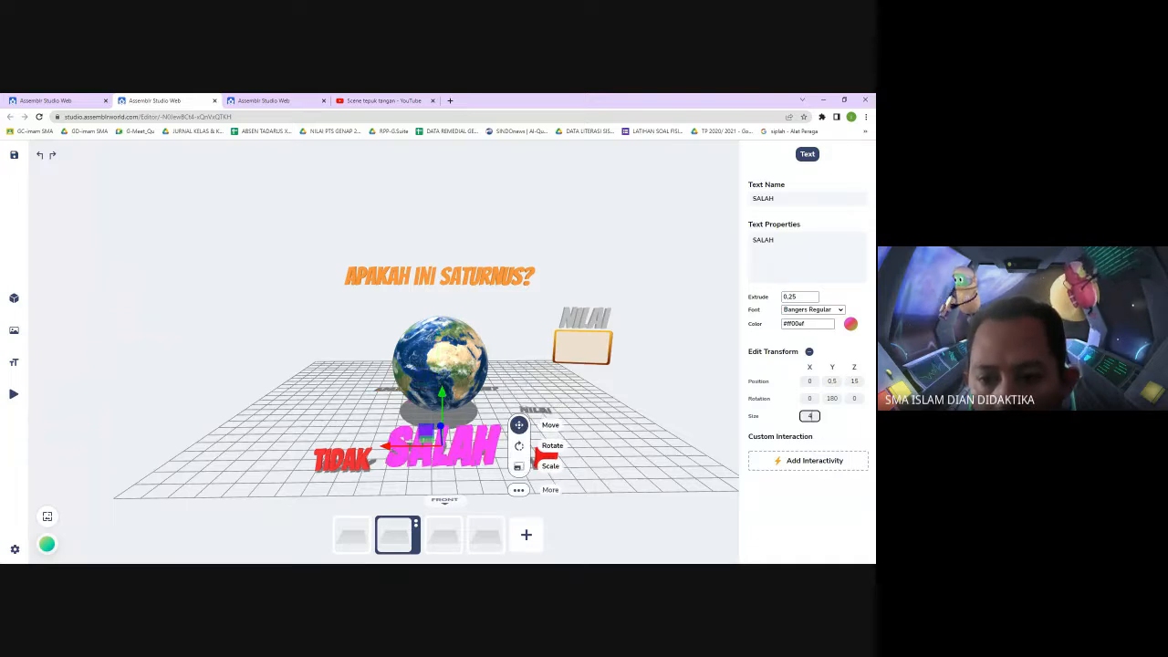
text(2)
click(677, 459)
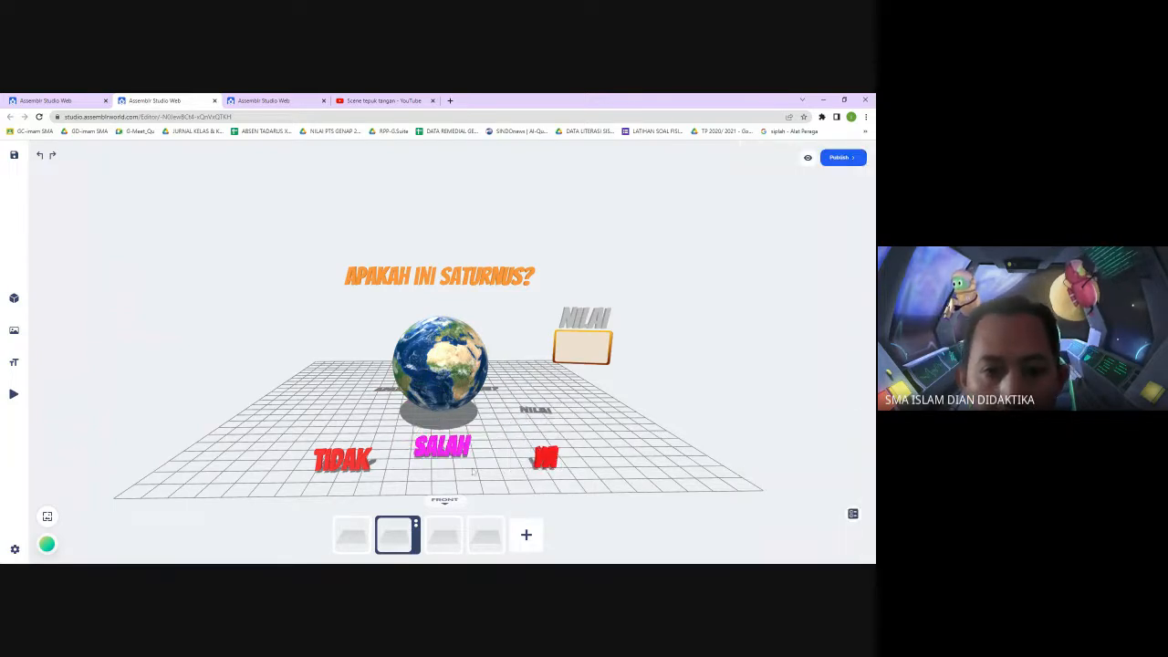
Set the SALAH text's size to 0 and deselect it
click(447, 452)
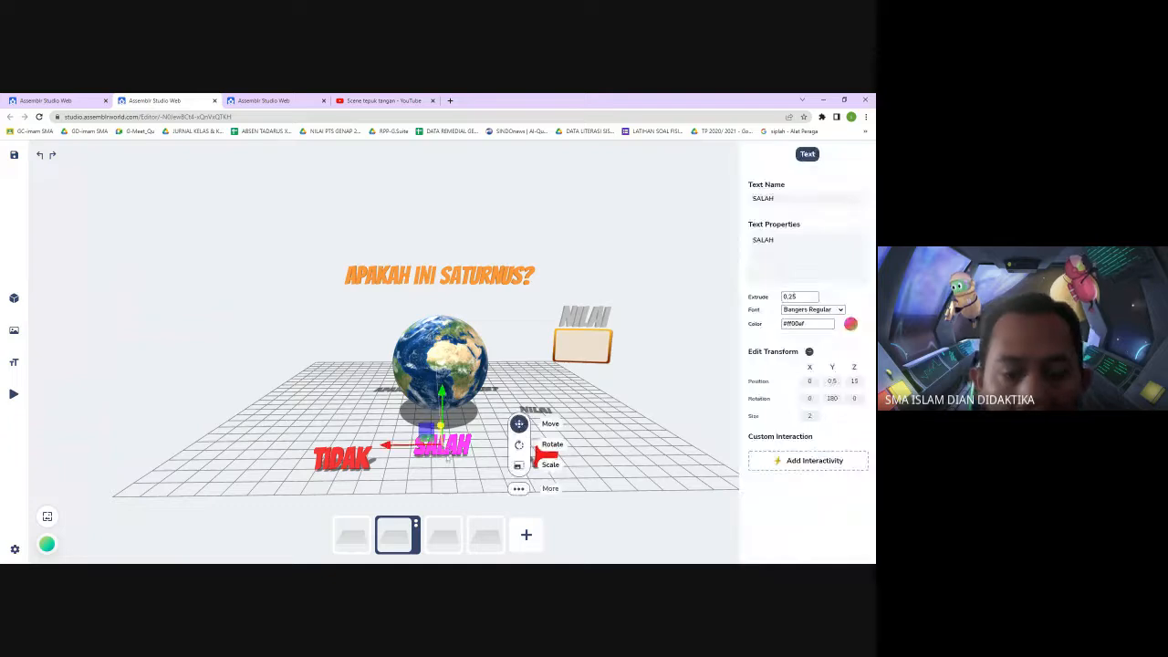
click(661, 371)
click(447, 453)
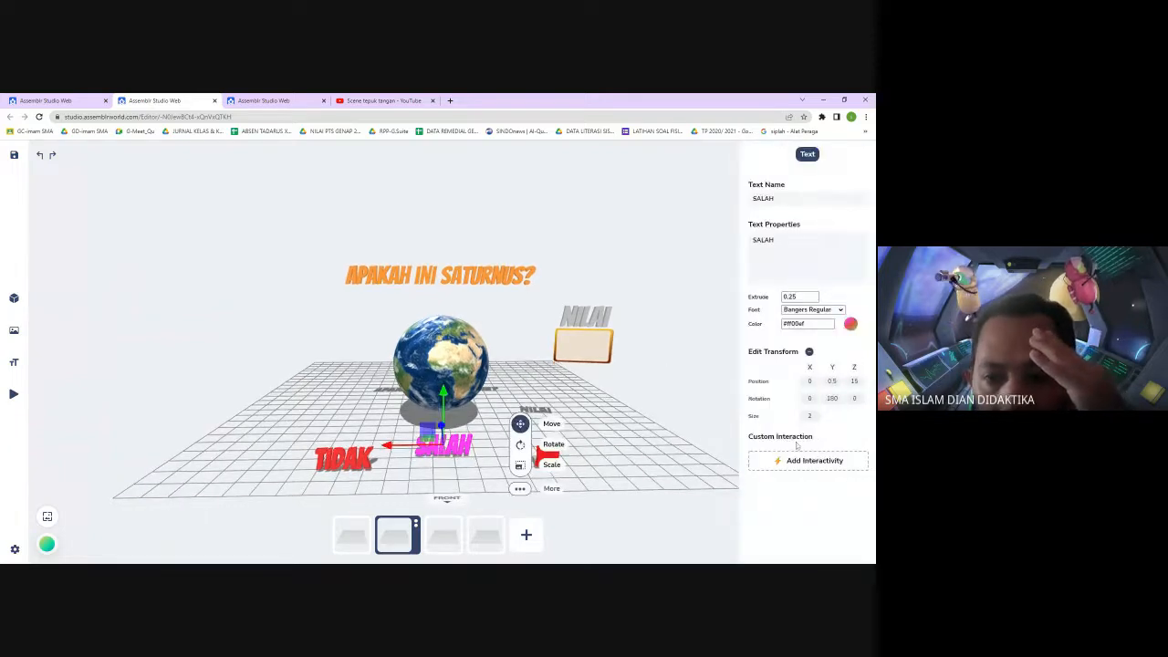
click(809, 416)
text(0)
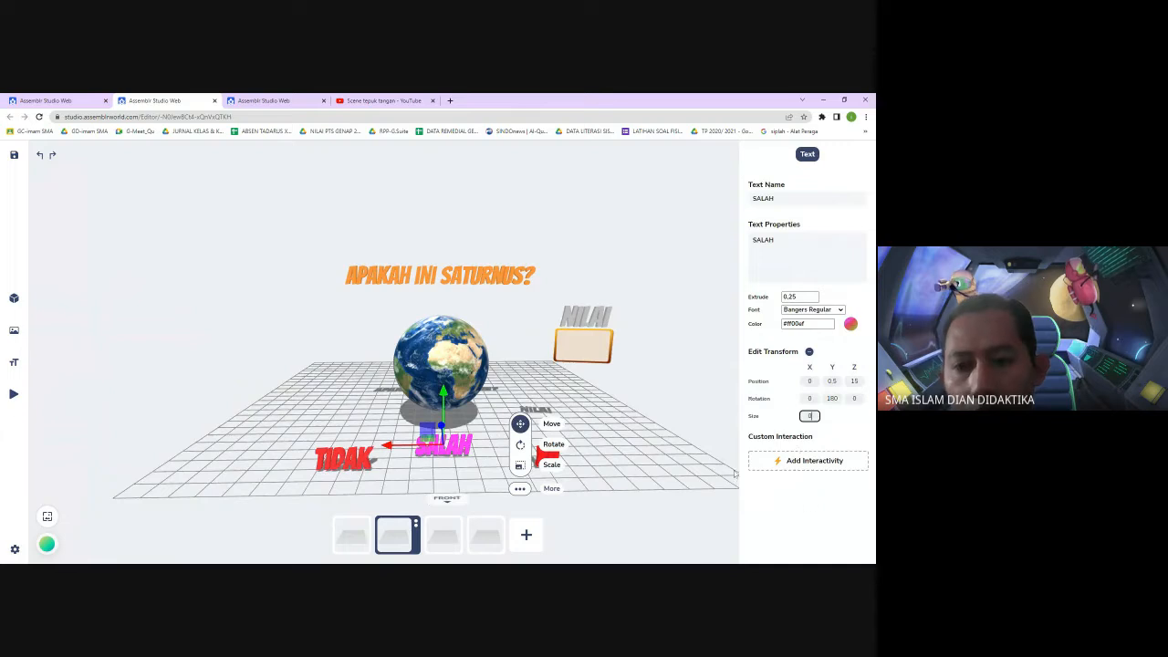
click(678, 495)
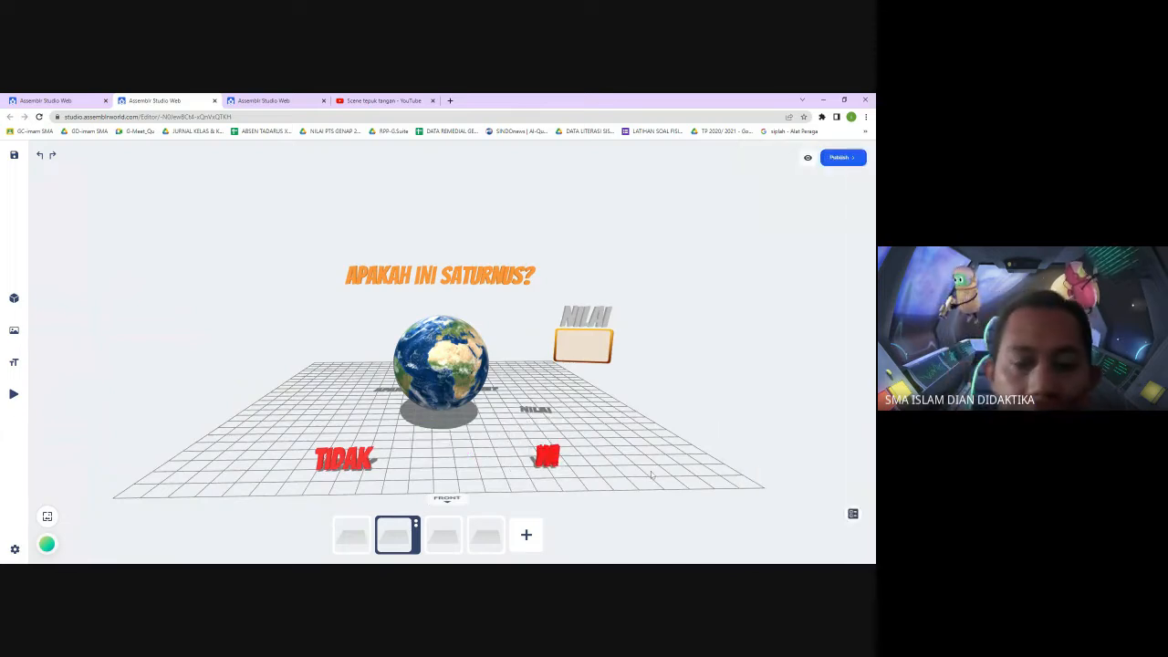
Give the TIDAK text an on-tap Scale Out action targeting the Benar text, scaling by 2
drag(670, 382, 700, 376)
drag(800, 395, 741, 393)
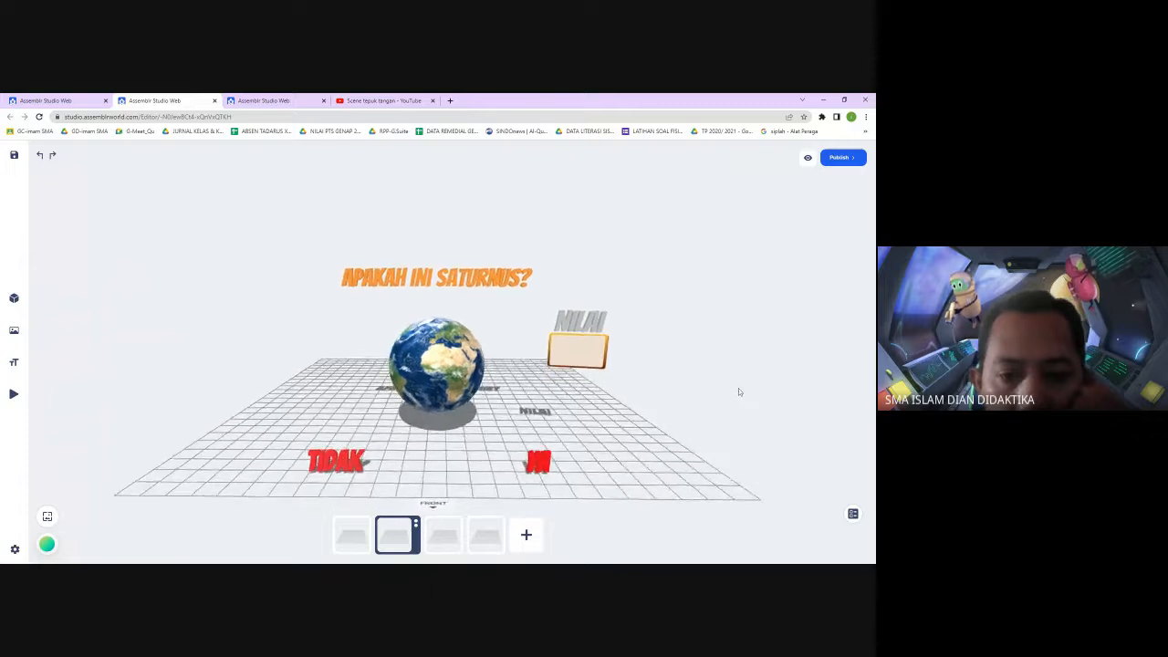
click(342, 465)
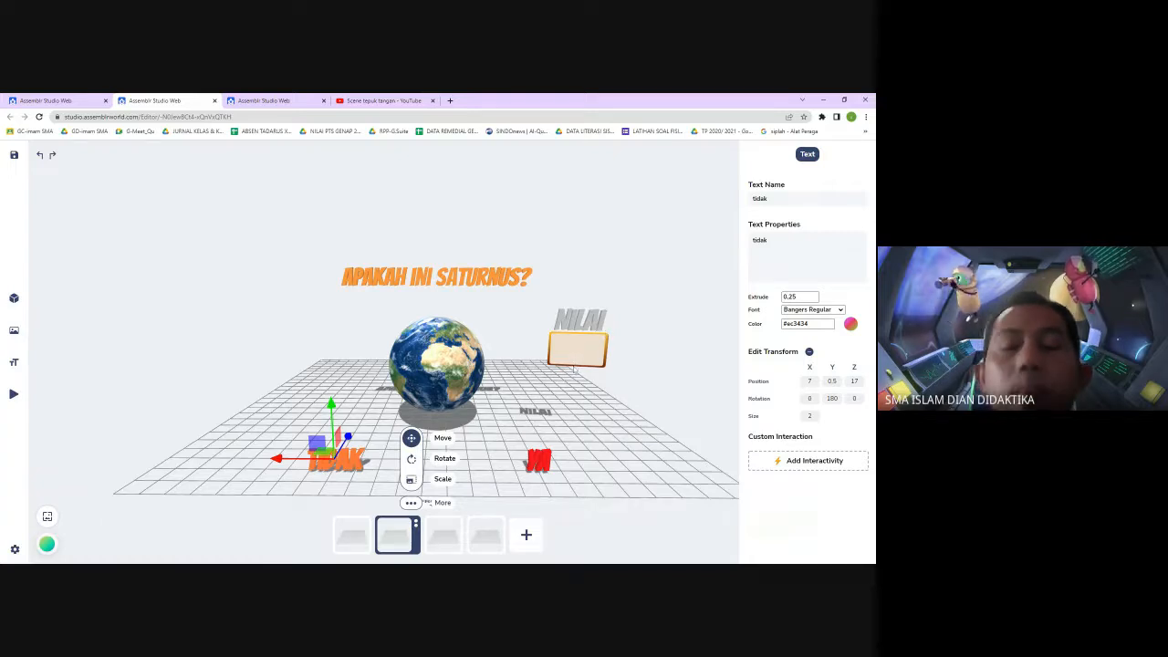
click(814, 462)
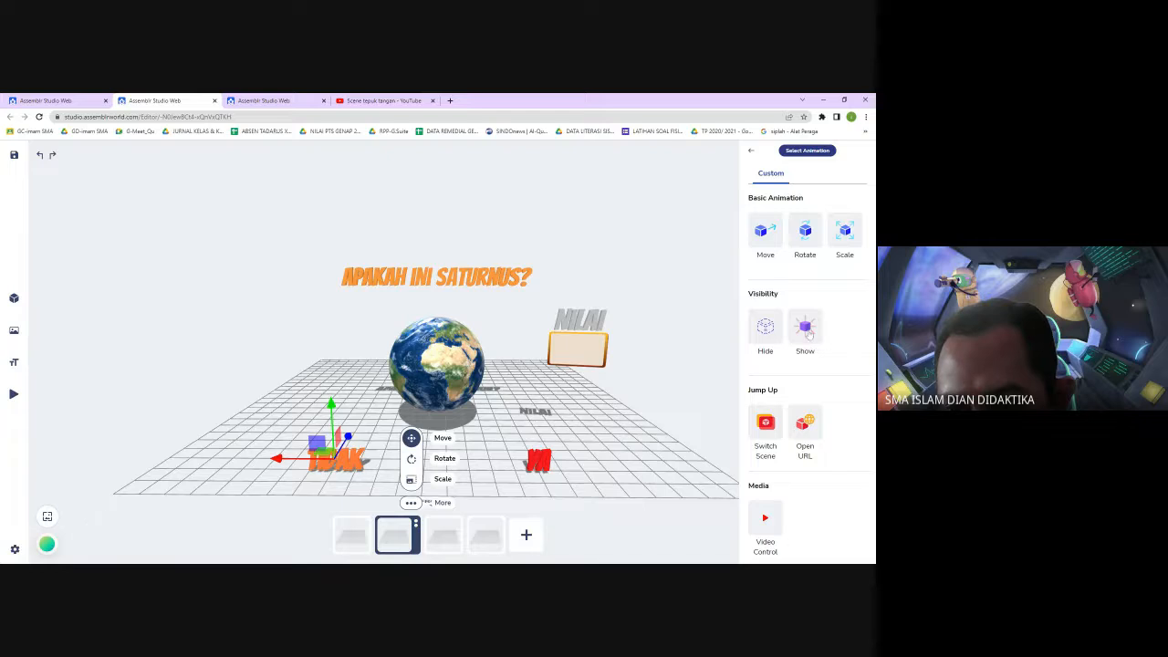
click(845, 236)
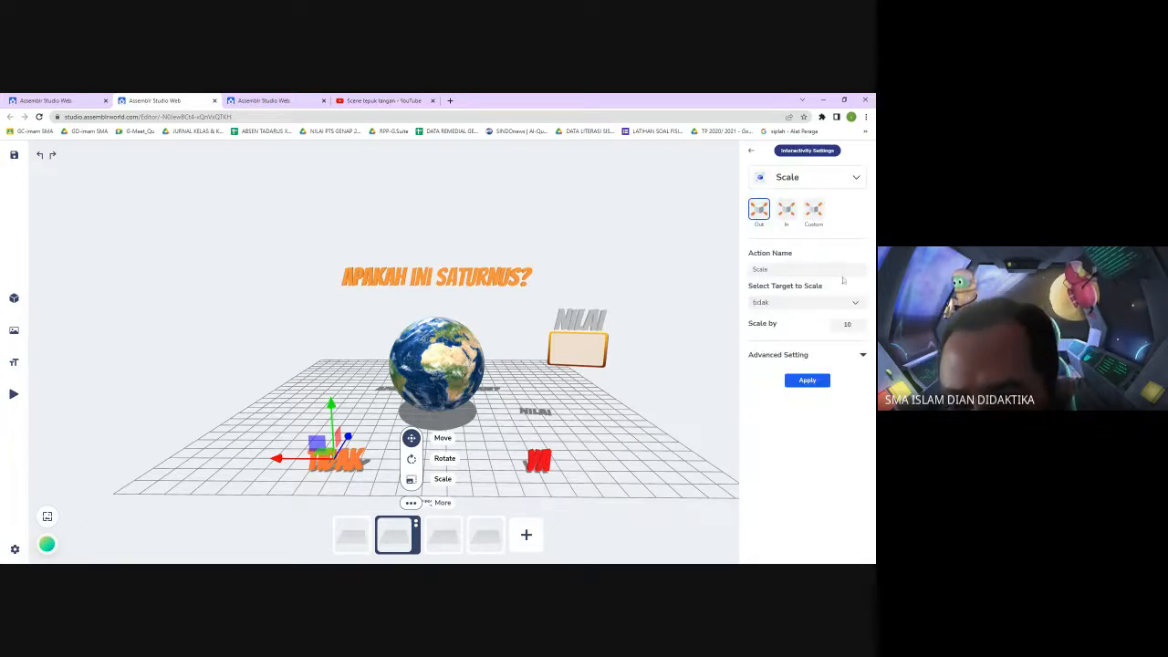
click(856, 304)
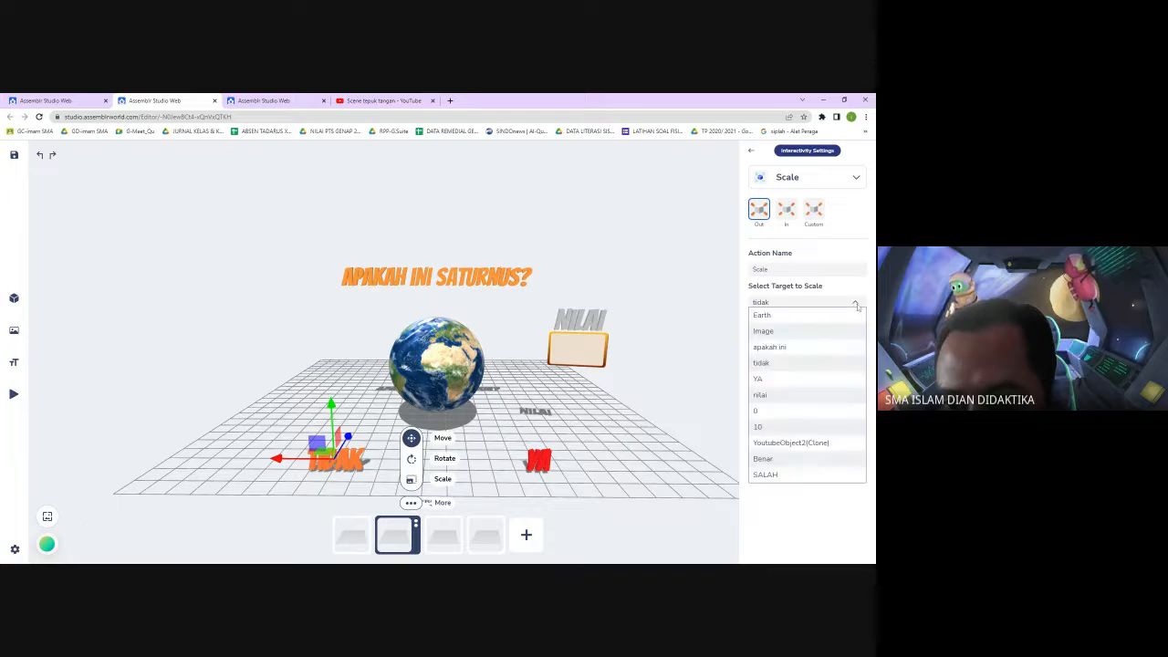
click(800, 461)
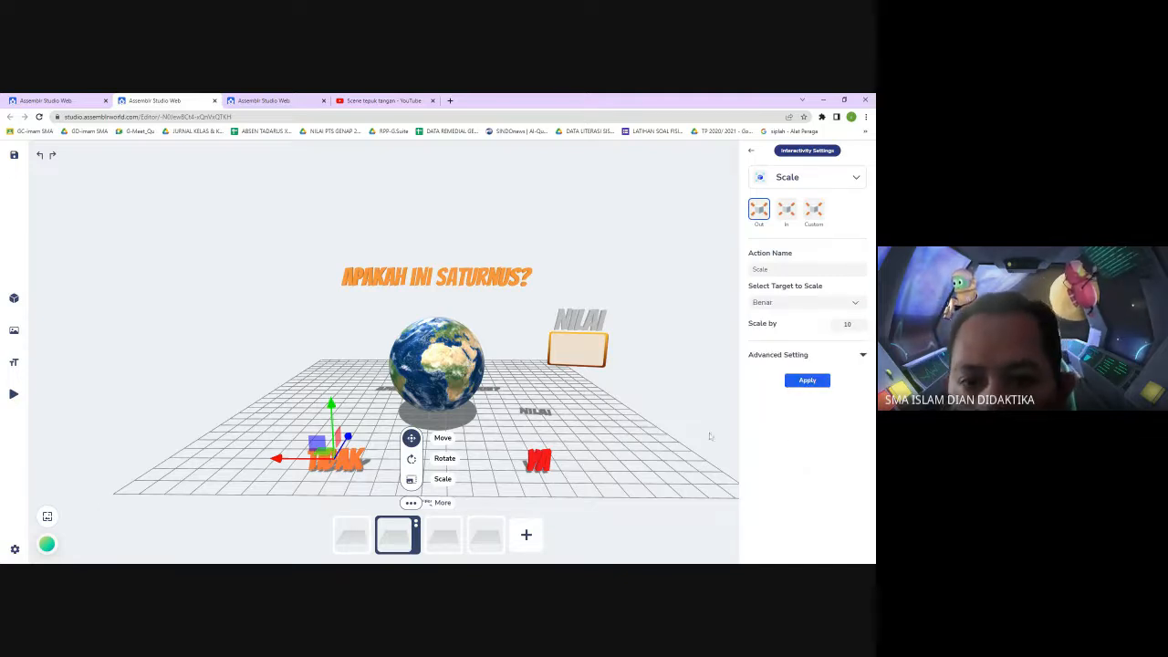
double_click(847, 325)
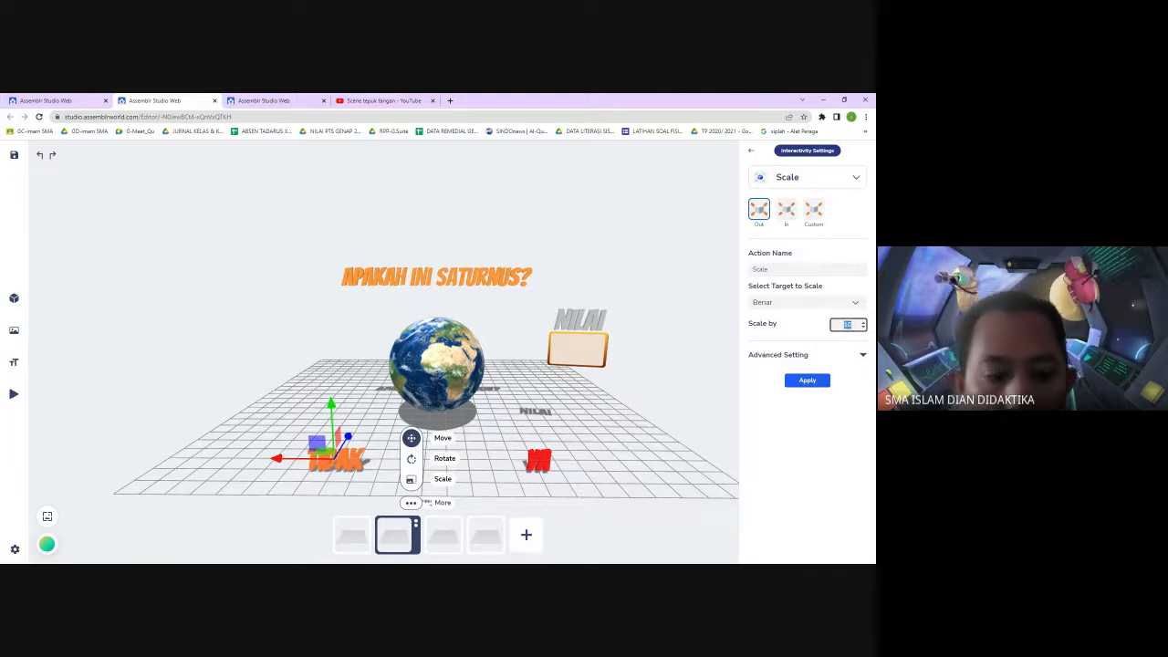
text(2)
click(862, 354)
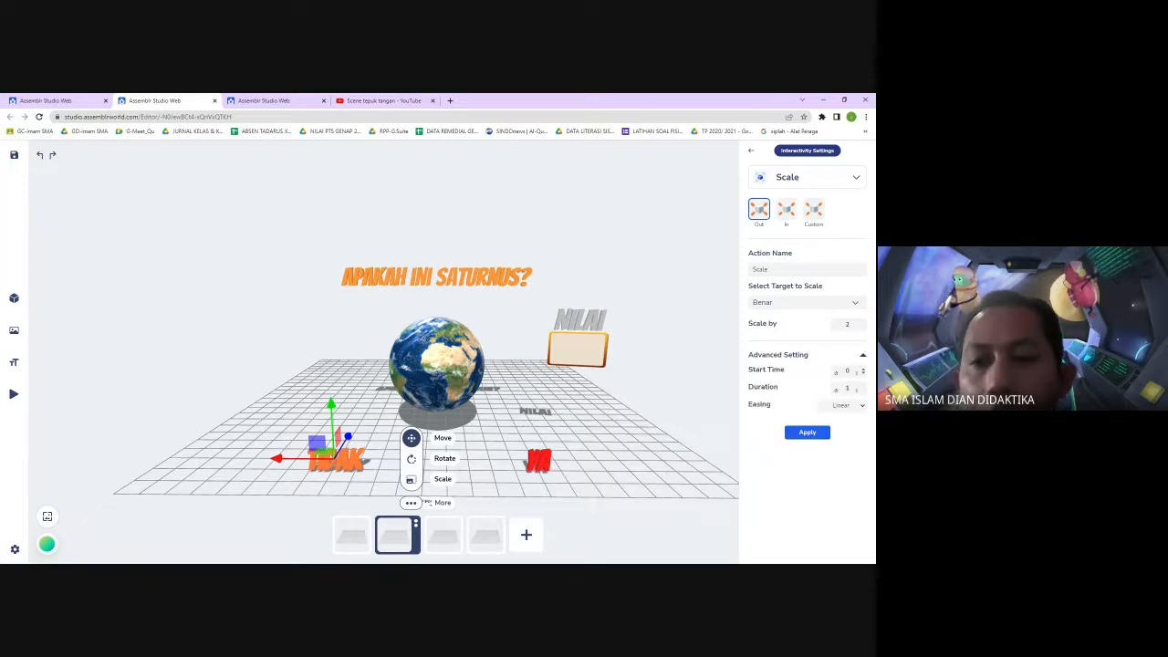
click(847, 388)
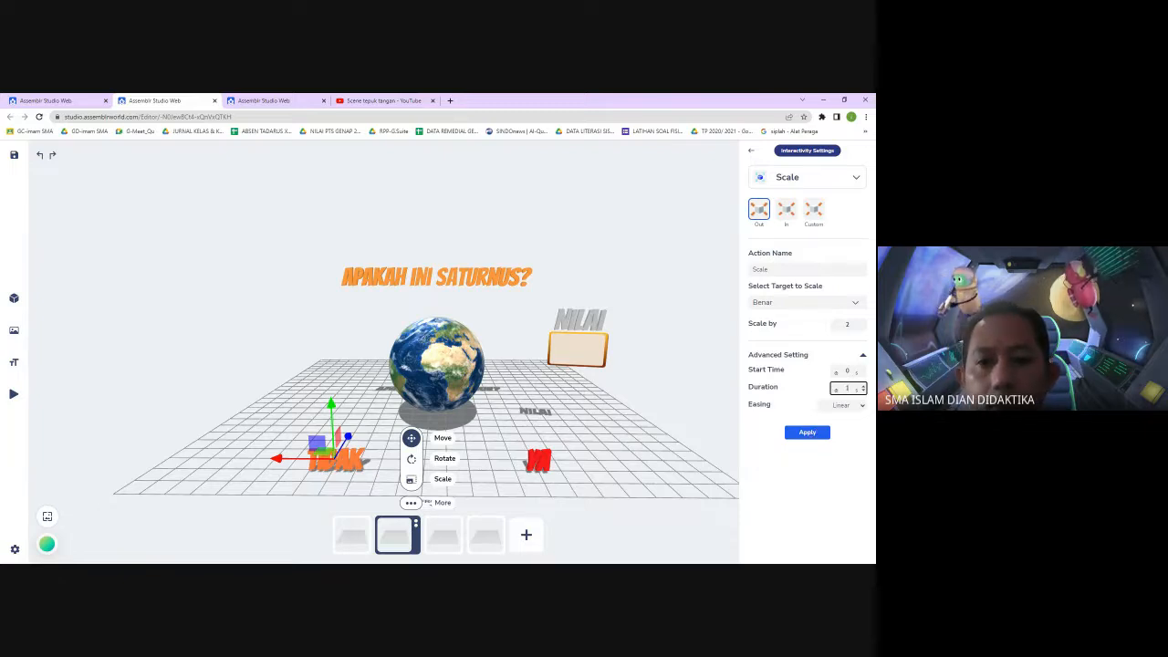
click(808, 433)
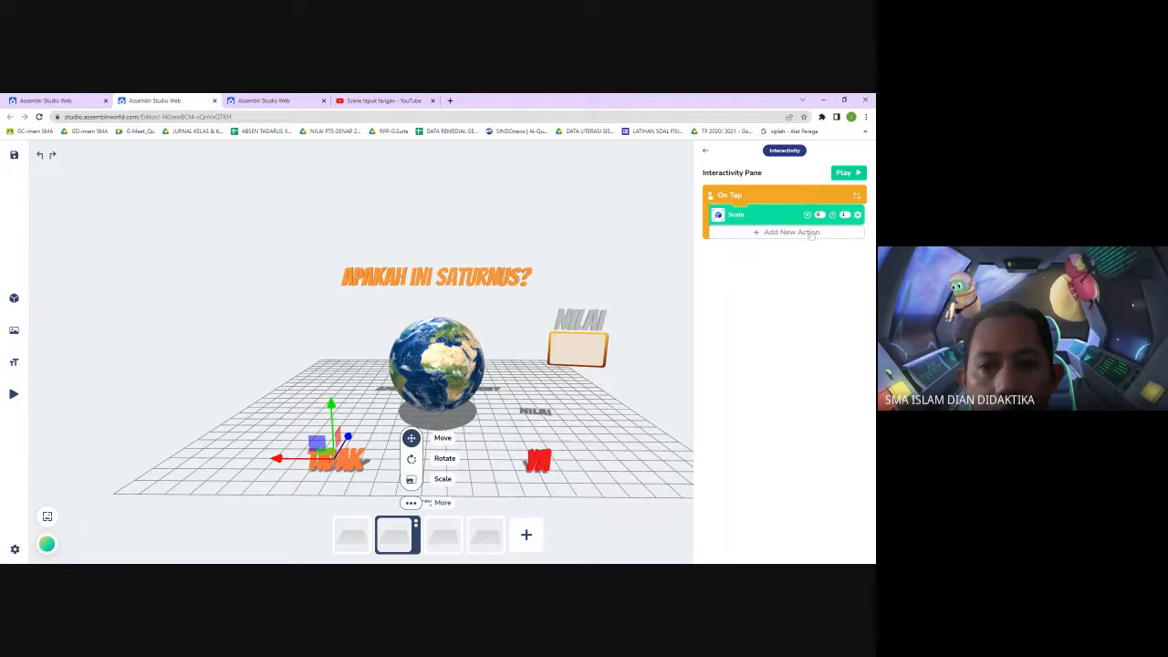
Add a second action to the TIDAK text: a Backward Rotate targeting the Benar text
click(808, 232)
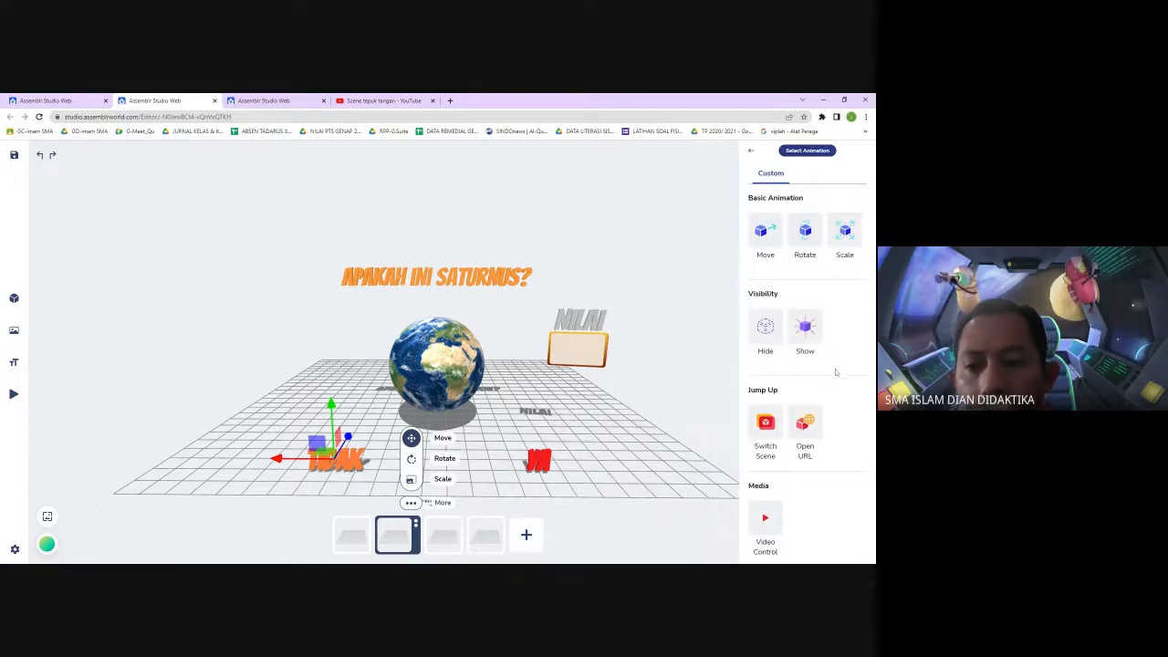
click(807, 236)
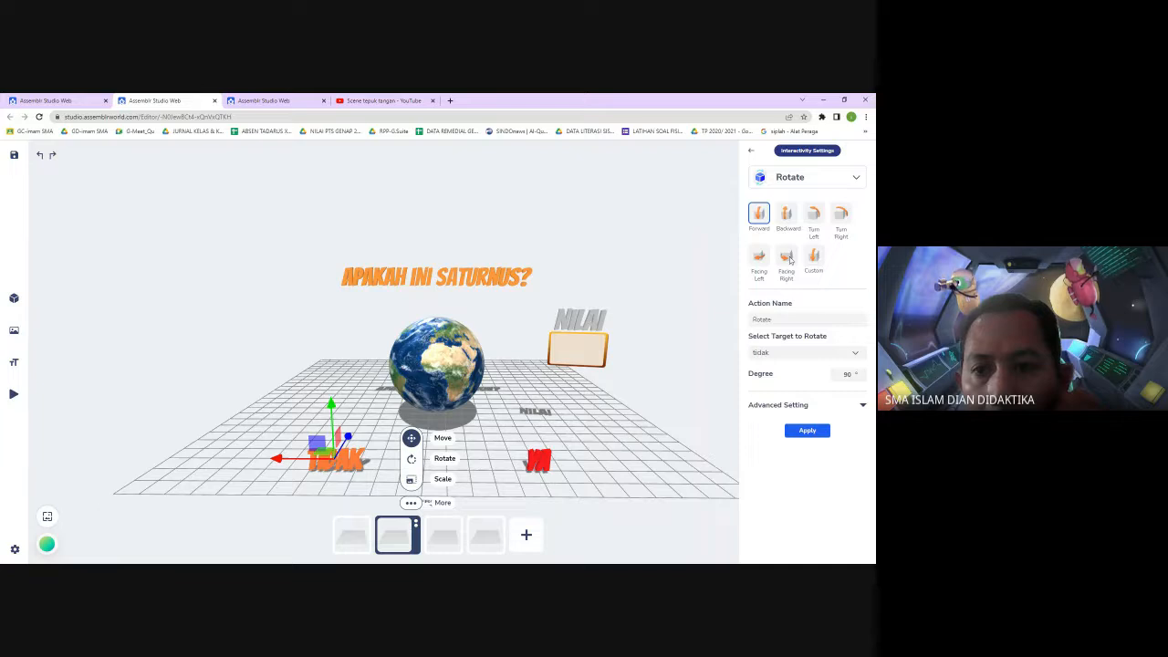
click(814, 256)
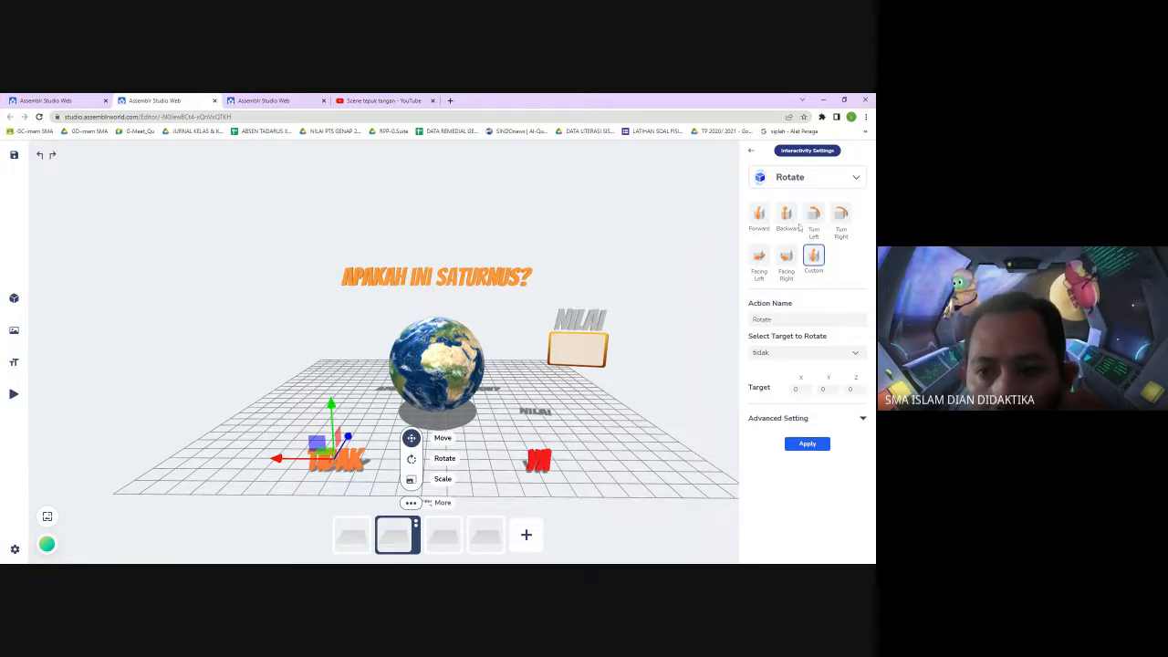
click(788, 221)
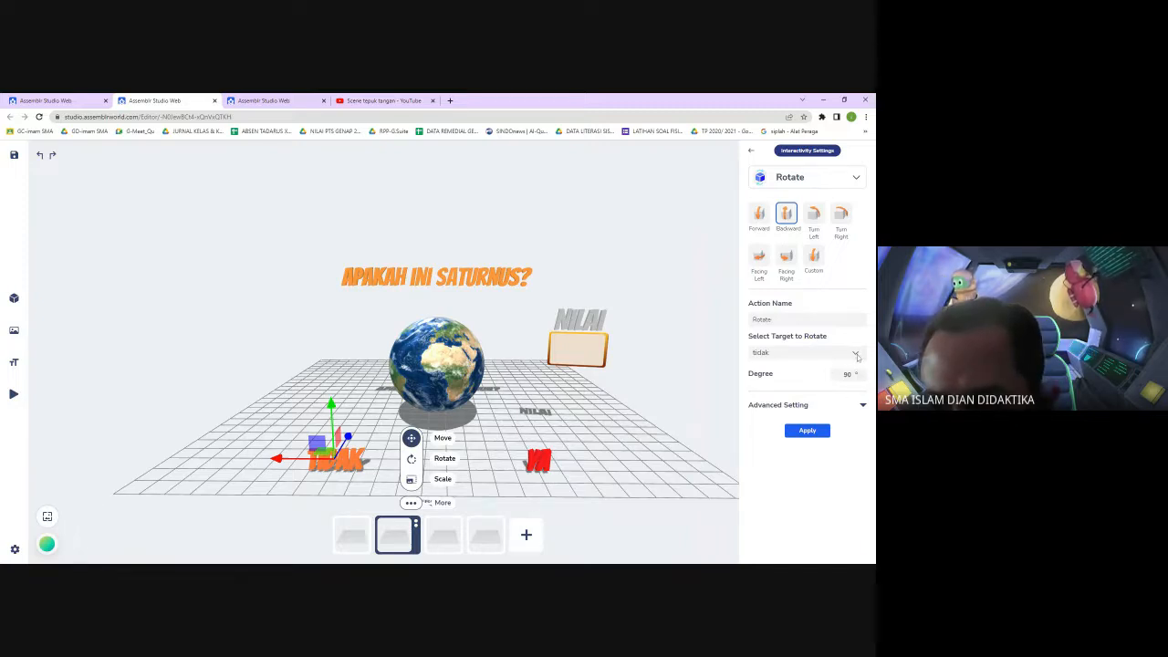
click(857, 355)
click(807, 507)
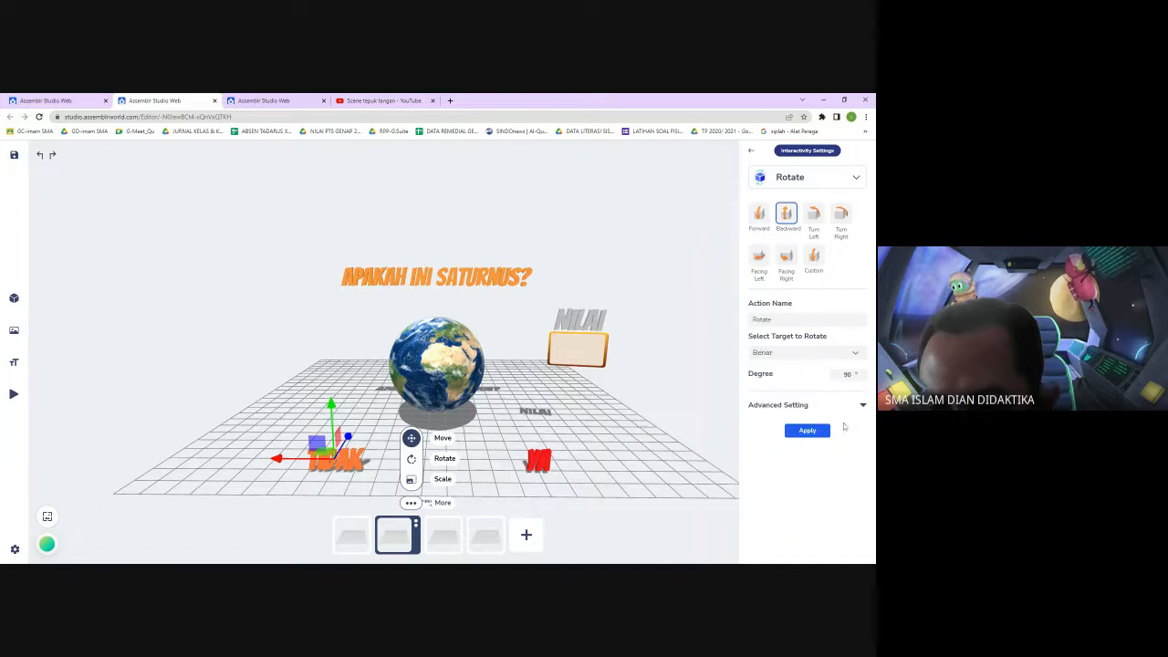
click(862, 406)
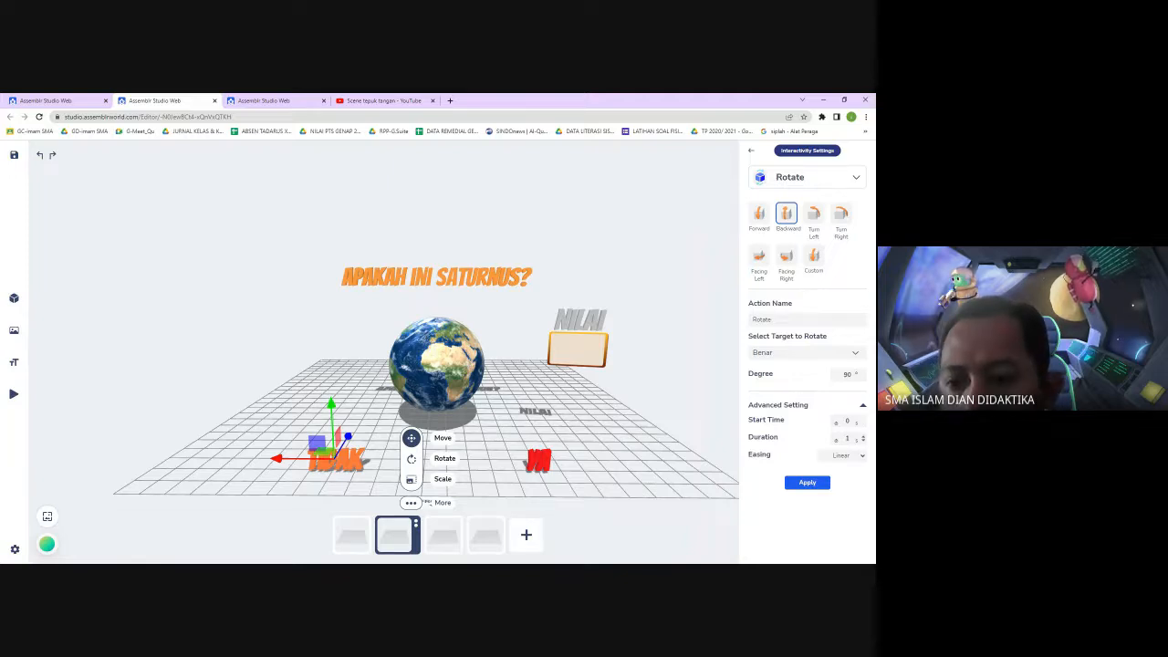
click(809, 483)
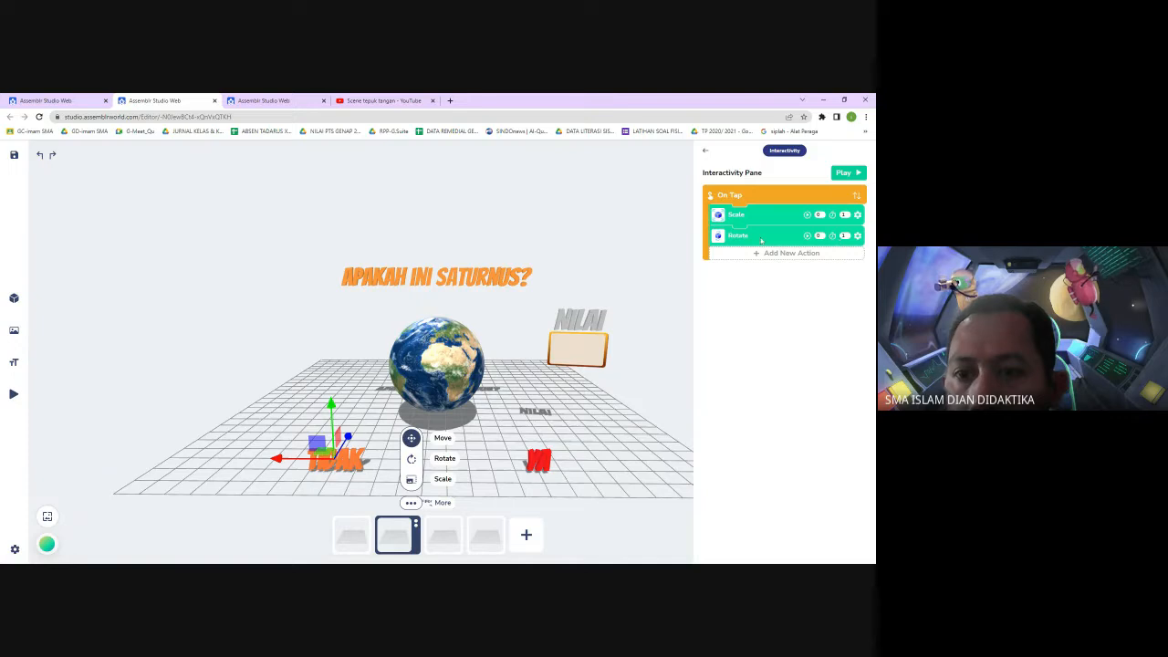
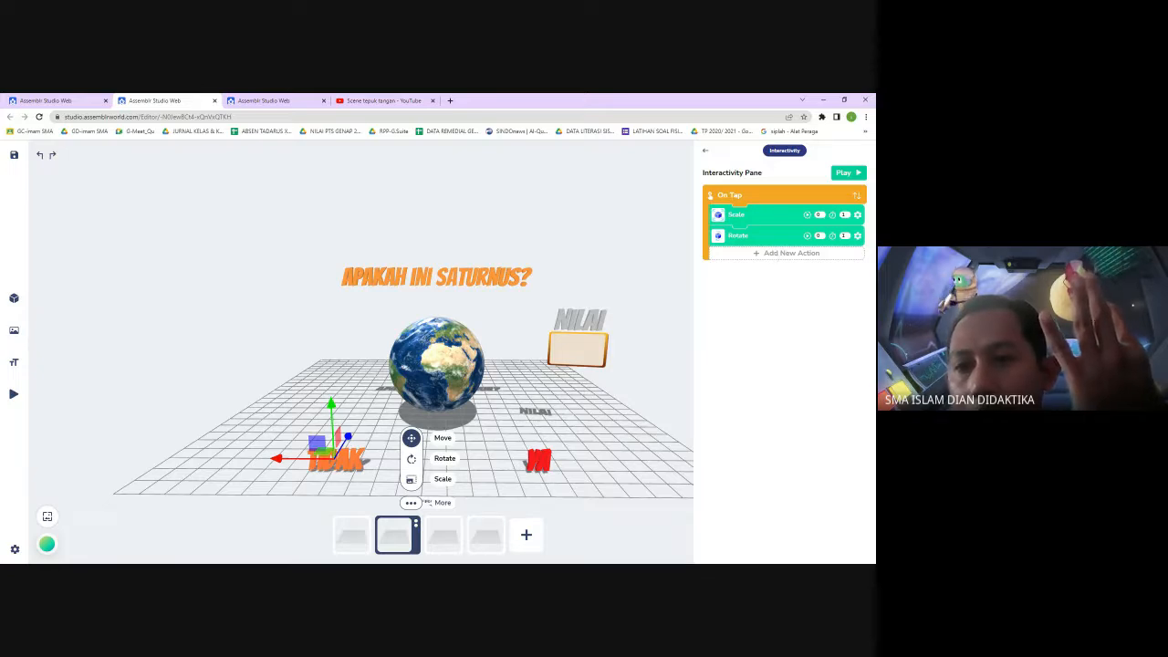
Add a Hide action to the TIDAK text's on-tap list, targeting the Benar text, and open its advanced settings
click(791, 253)
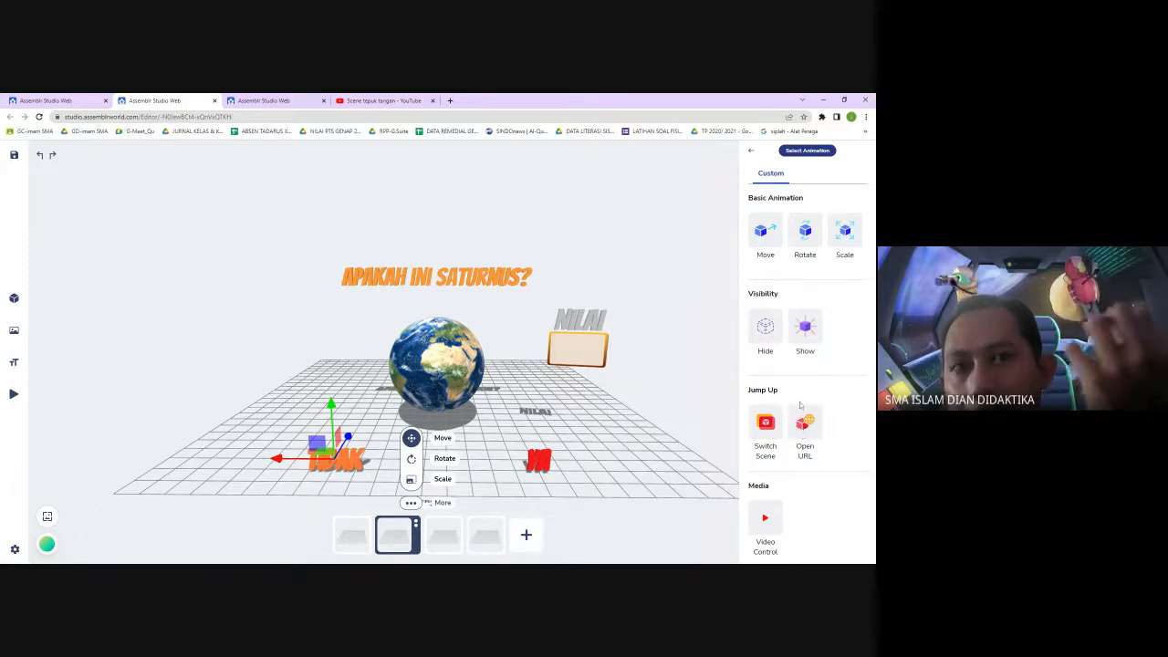
click(769, 334)
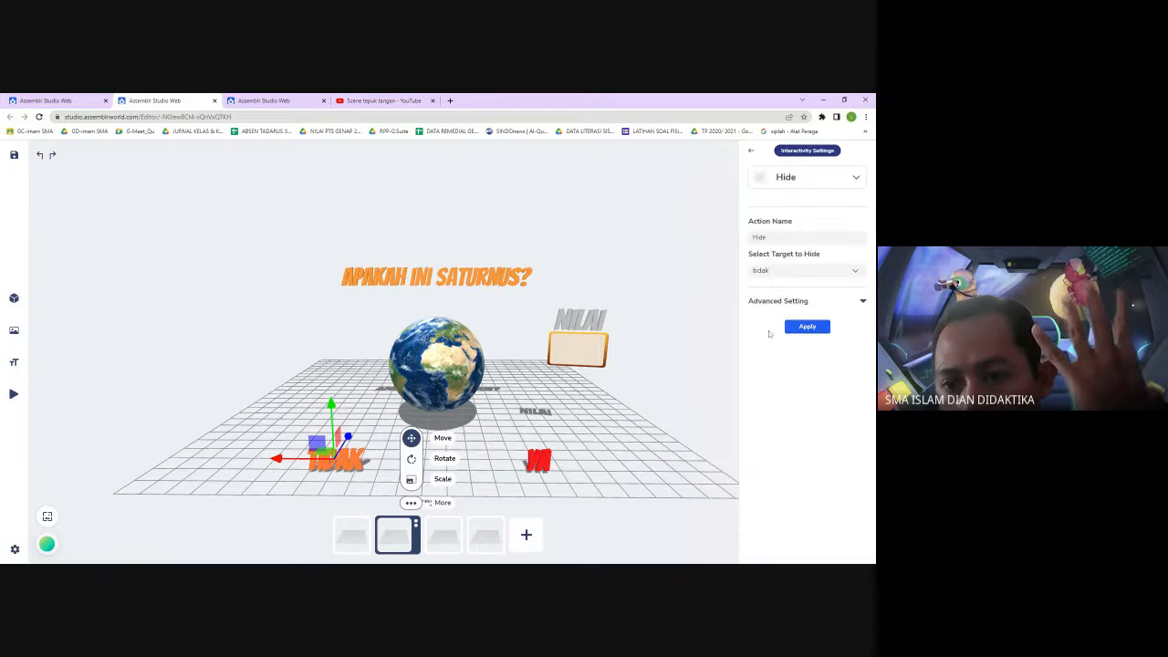
click(857, 272)
click(806, 426)
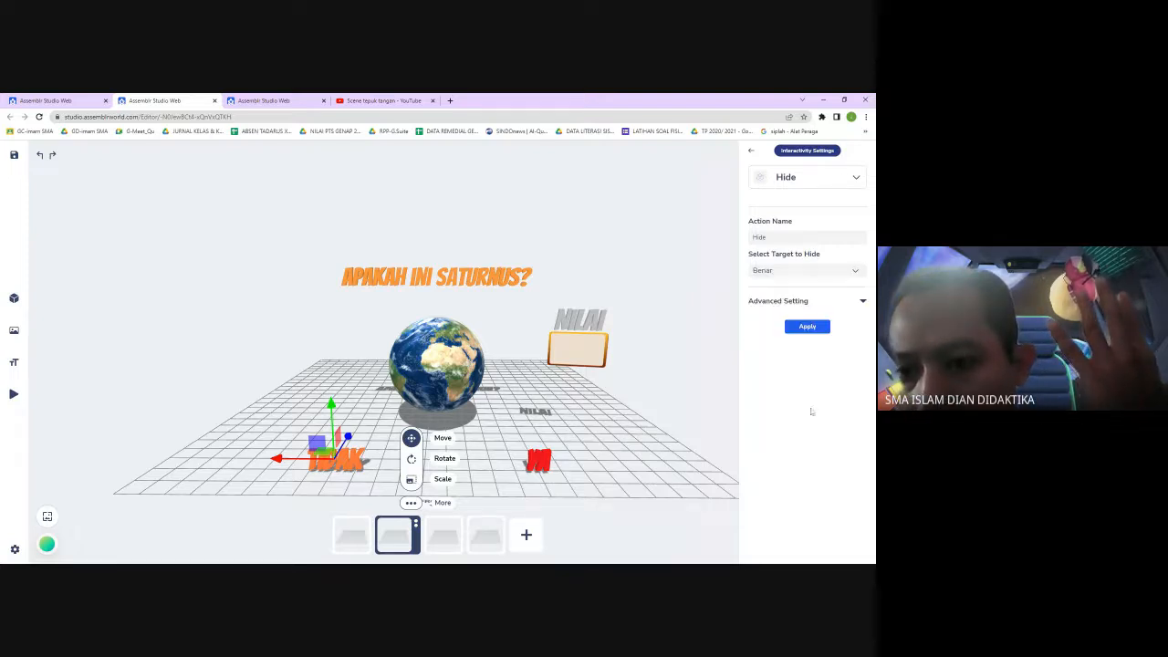
click(862, 300)
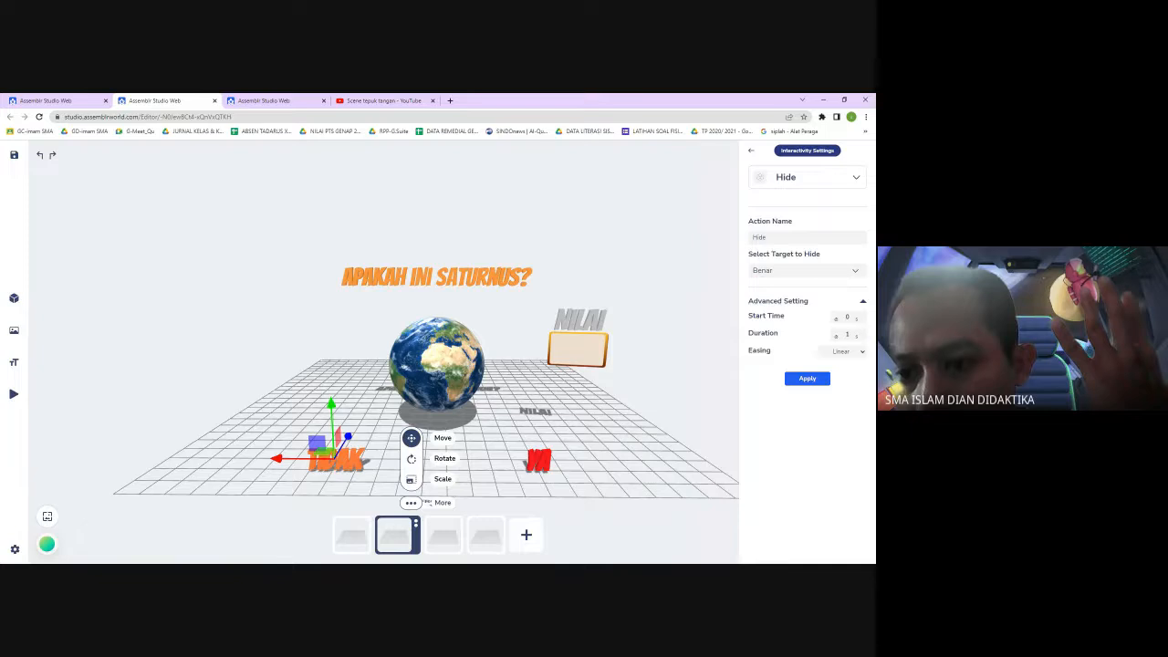
Set the Hide action's start time to 3 and easing to Out Sine, then apply it
double_click(848, 318)
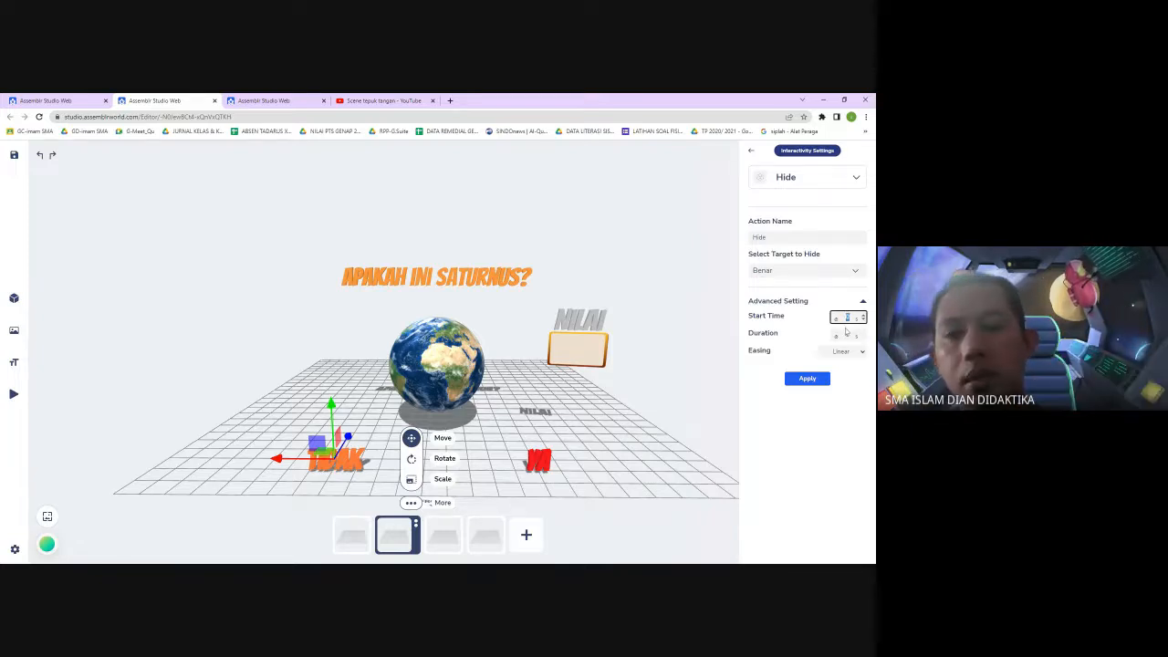
text(1)
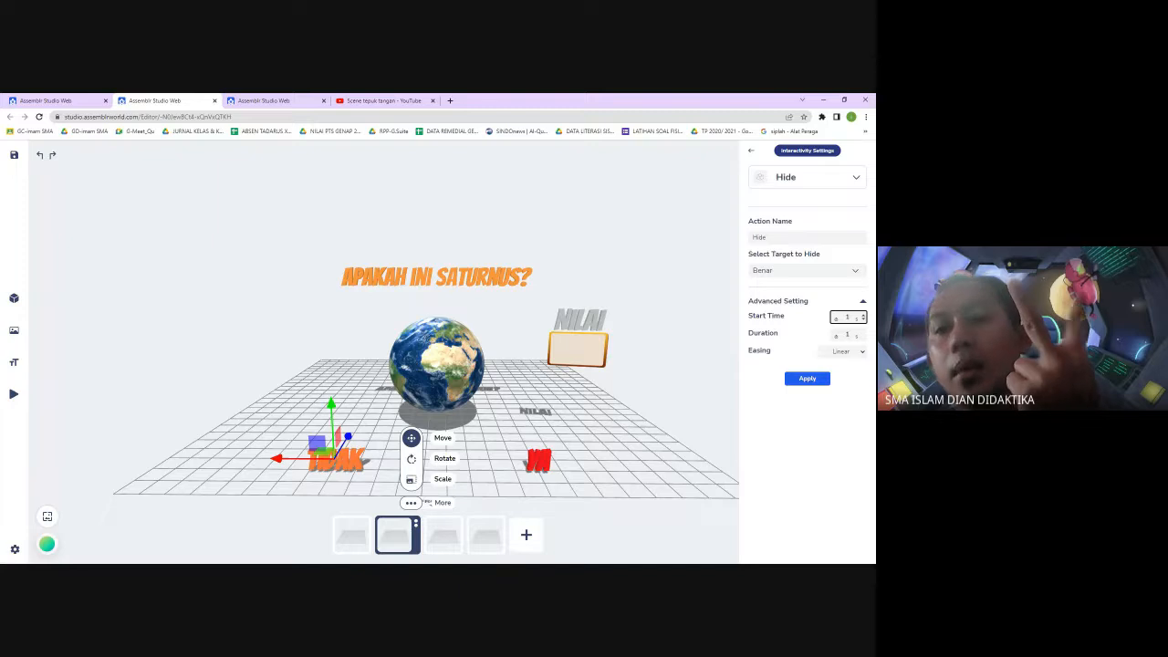
key(BackSpace)
text(3)
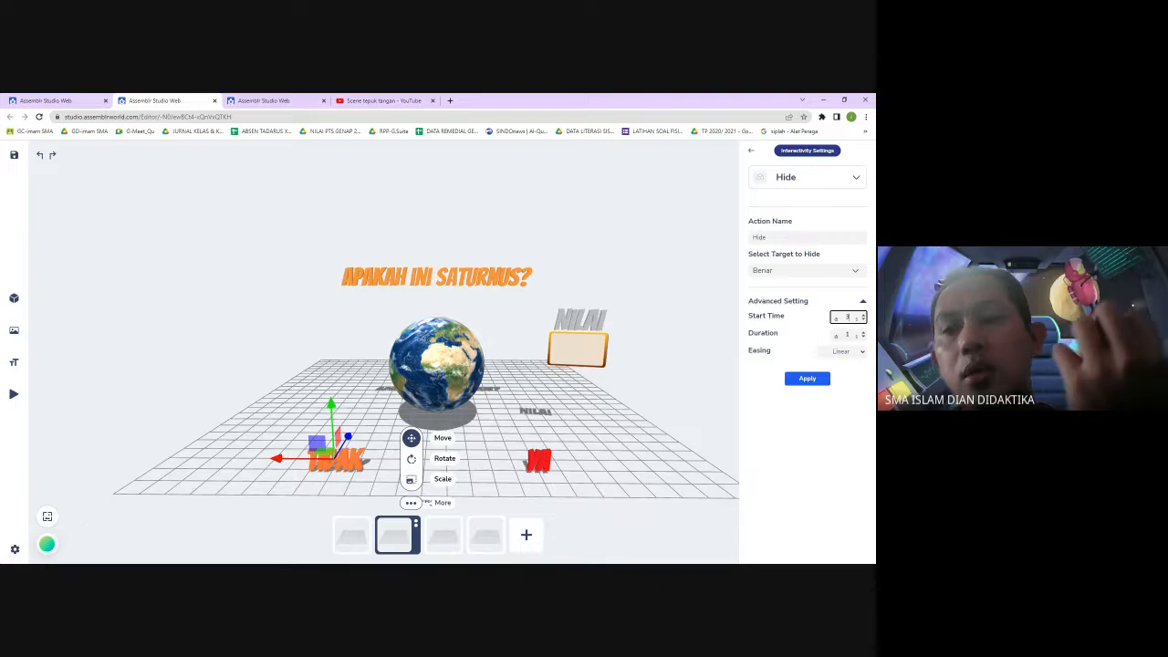
key(Tab)
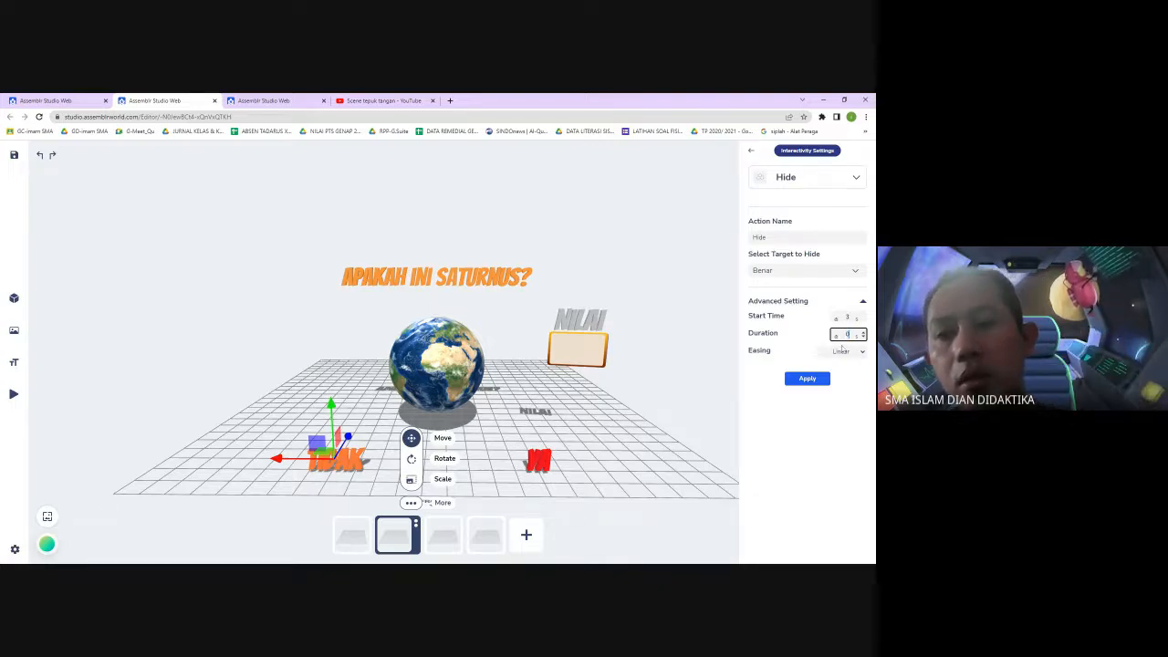
text(0)
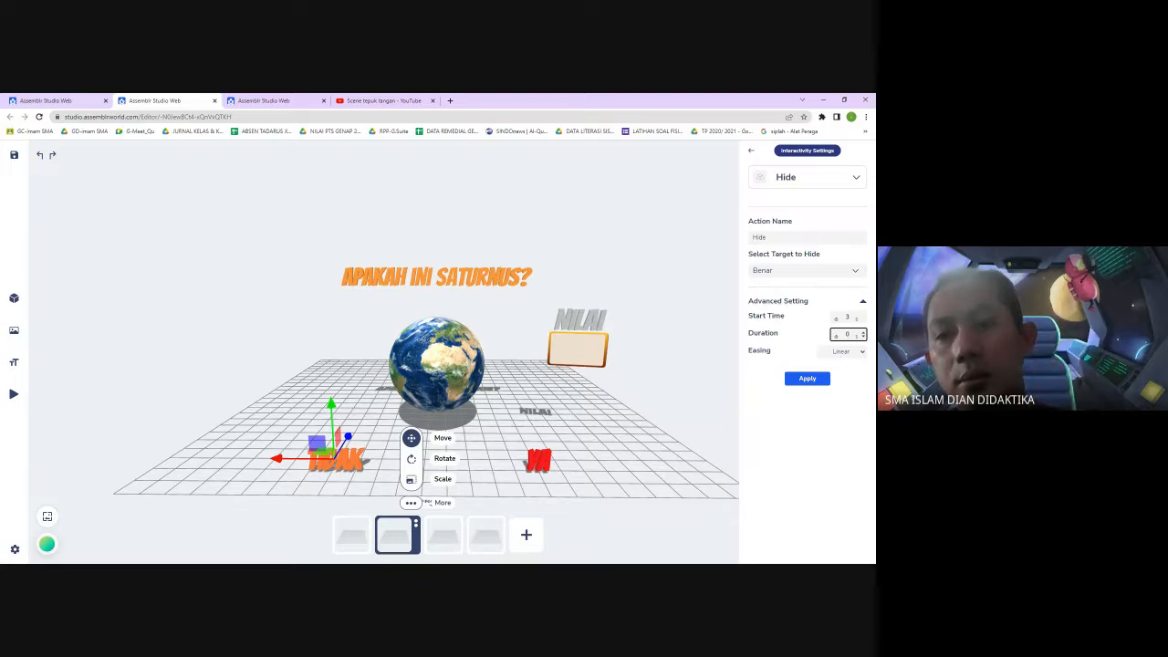
double_click(847, 335)
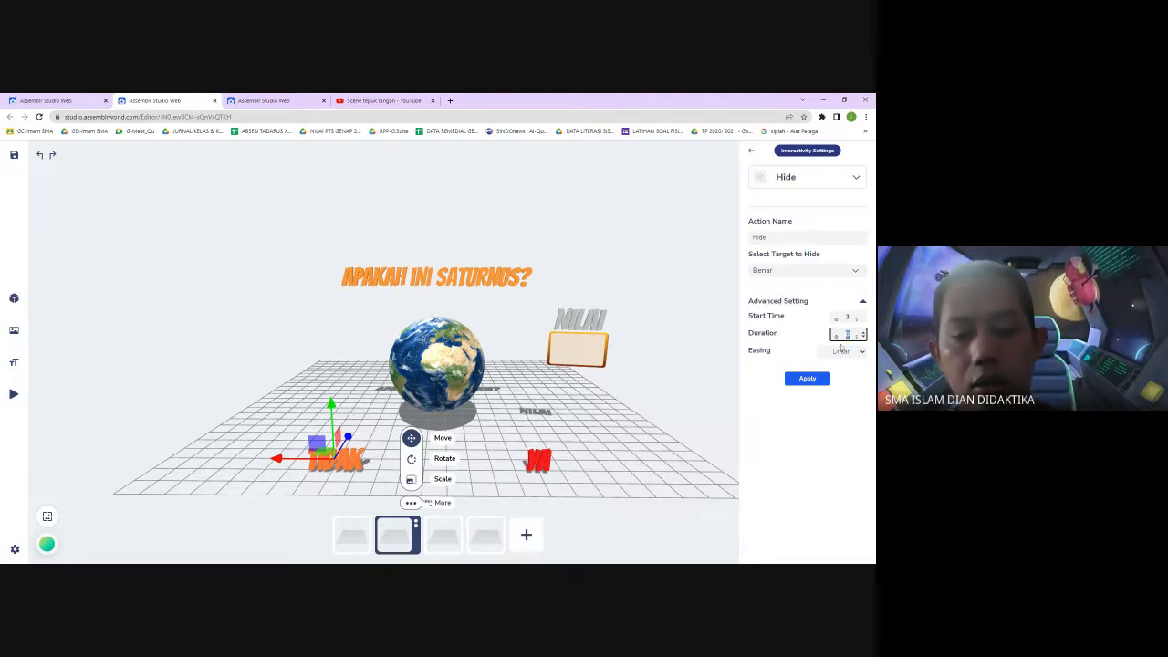
text(0)
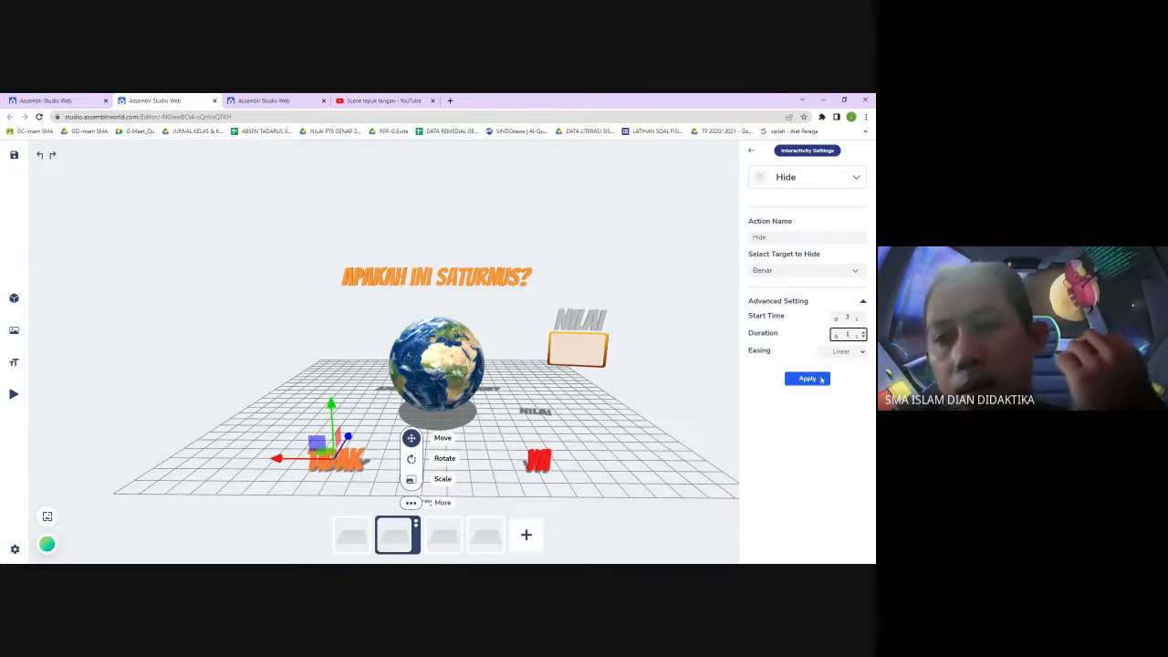
click(862, 355)
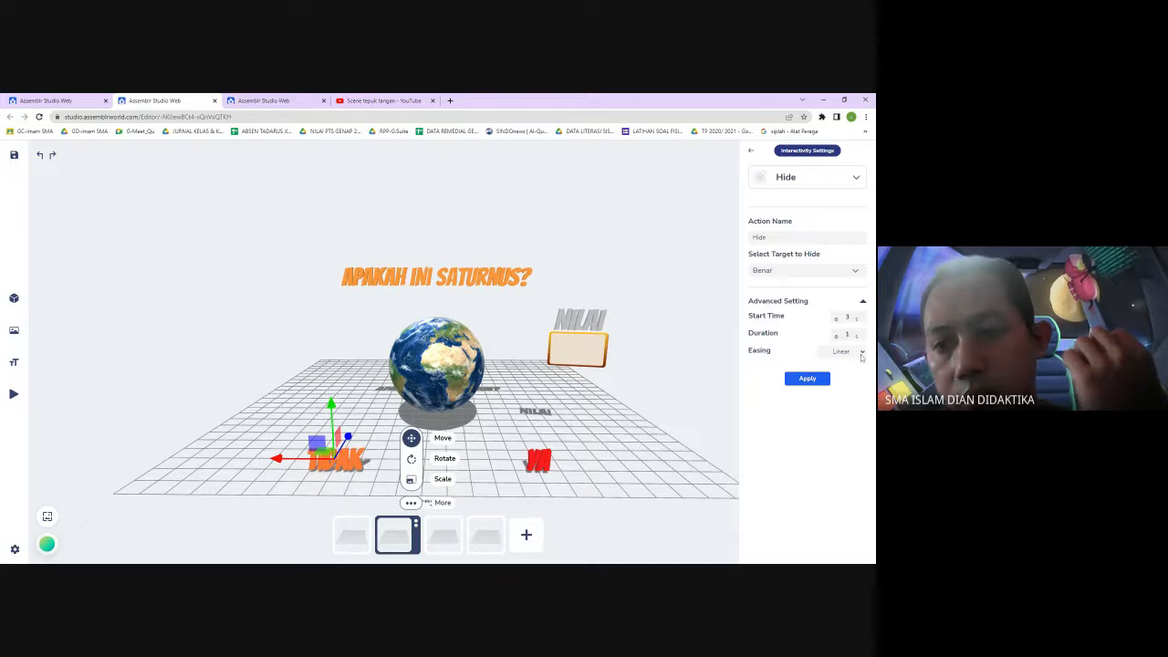
click(854, 379)
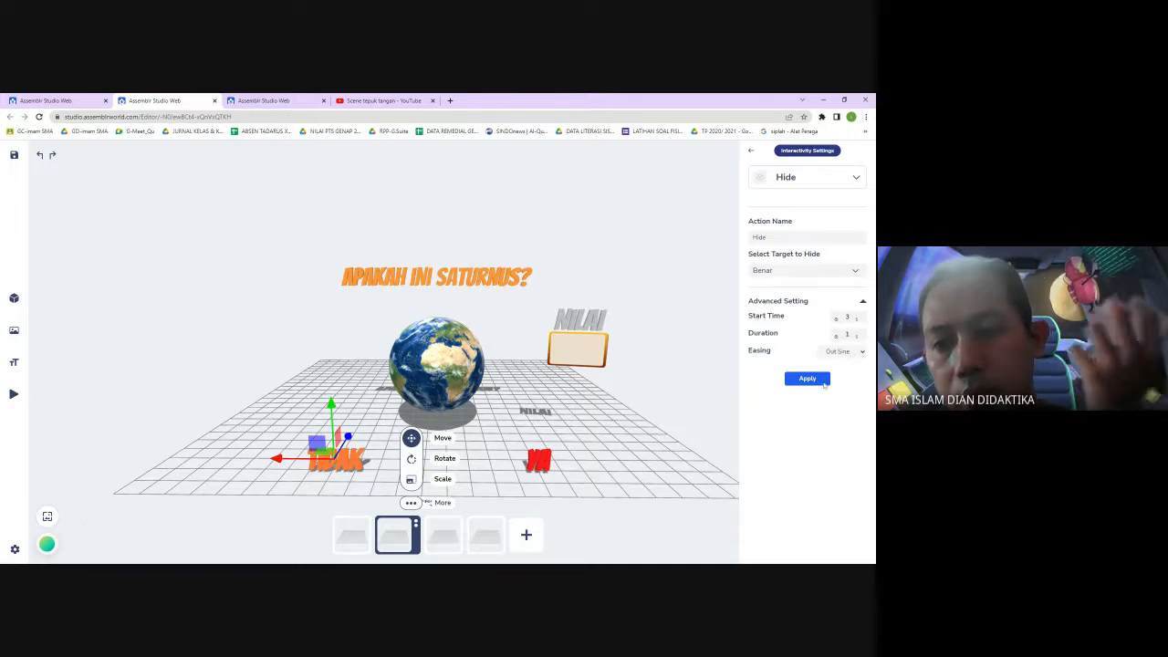
click(817, 382)
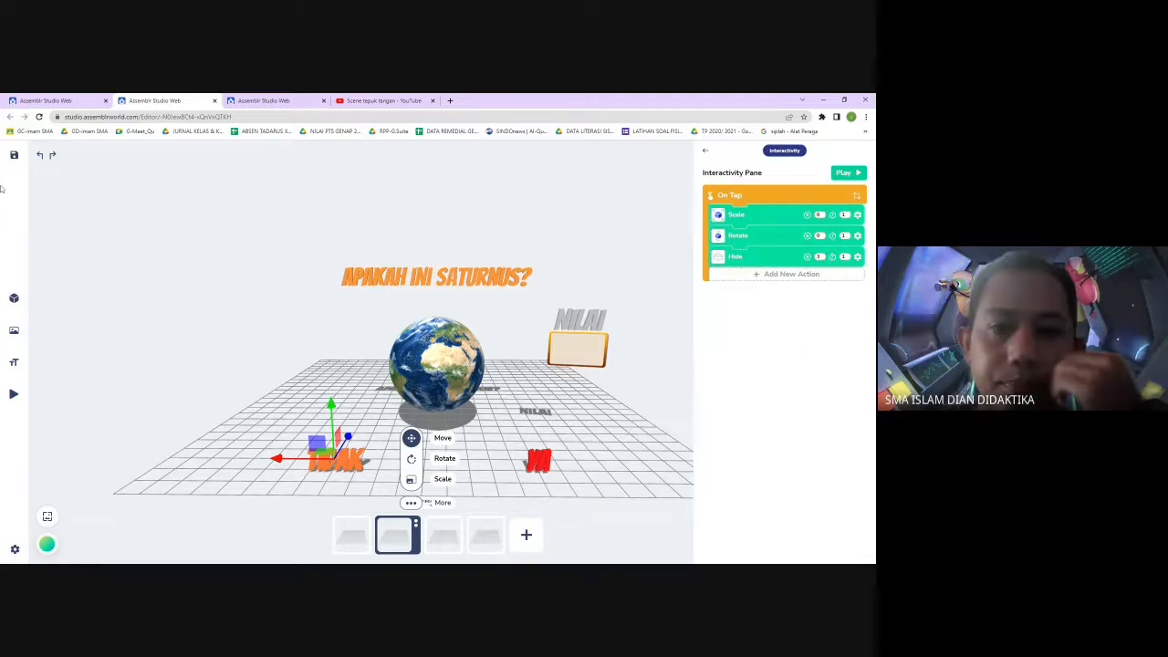
Save the project and deselect the TIDAK text
click(14, 156)
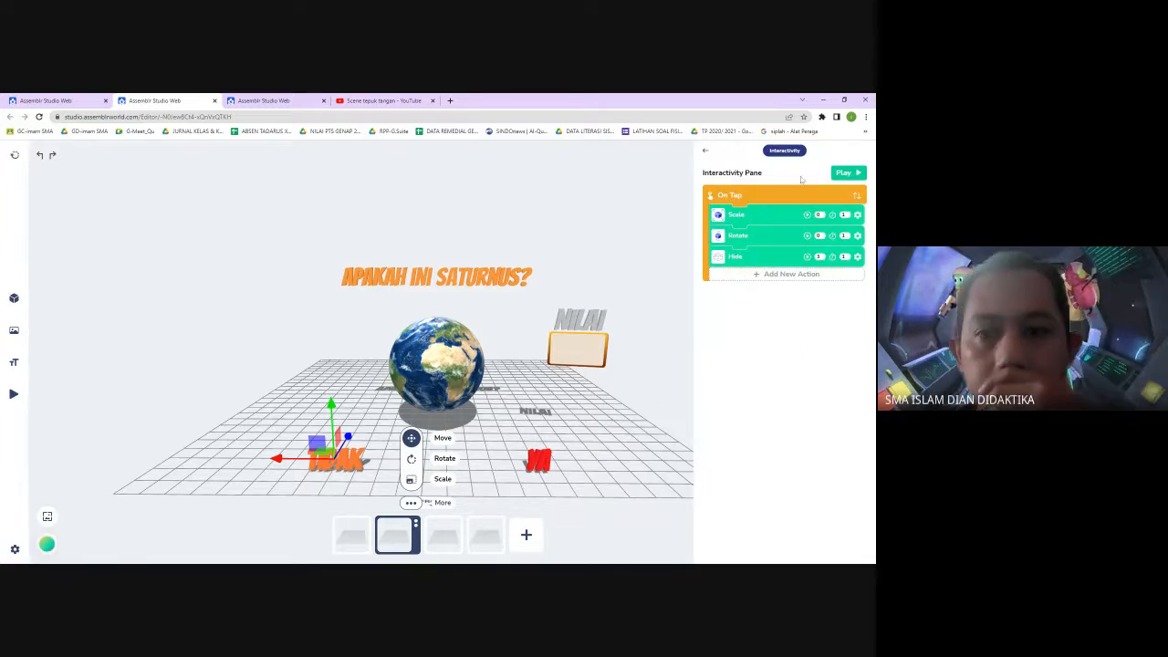
click(846, 173)
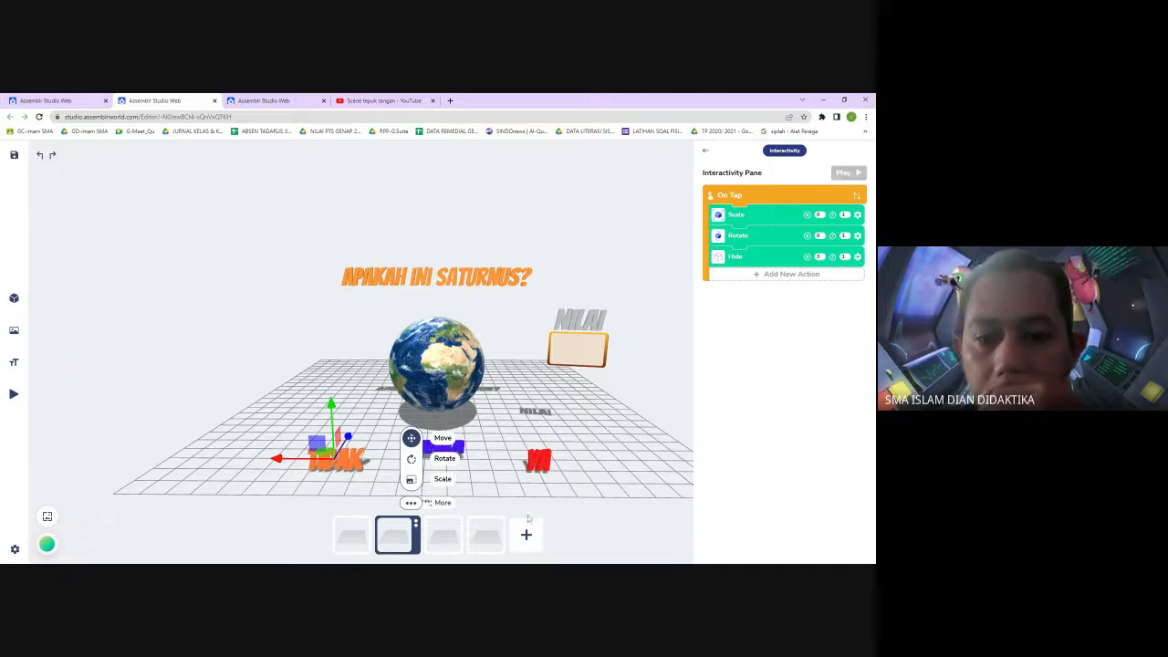
click(417, 504)
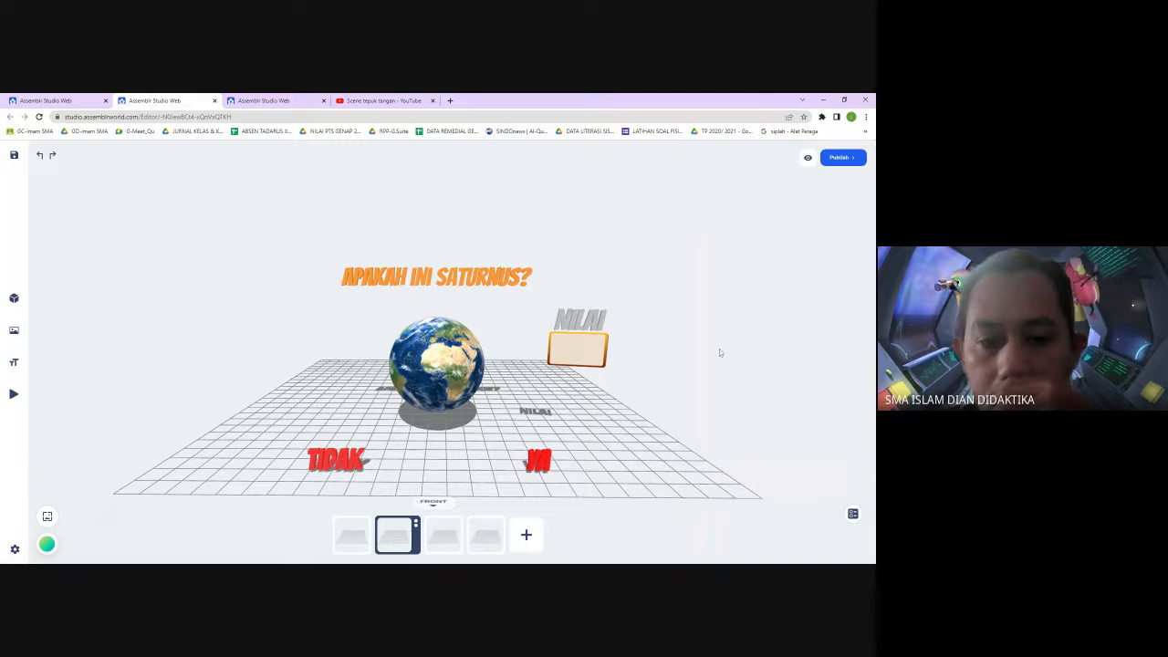
Preview the project, go to scene 2 and tap TIDAK to test its interactions, then close the preview
click(807, 158)
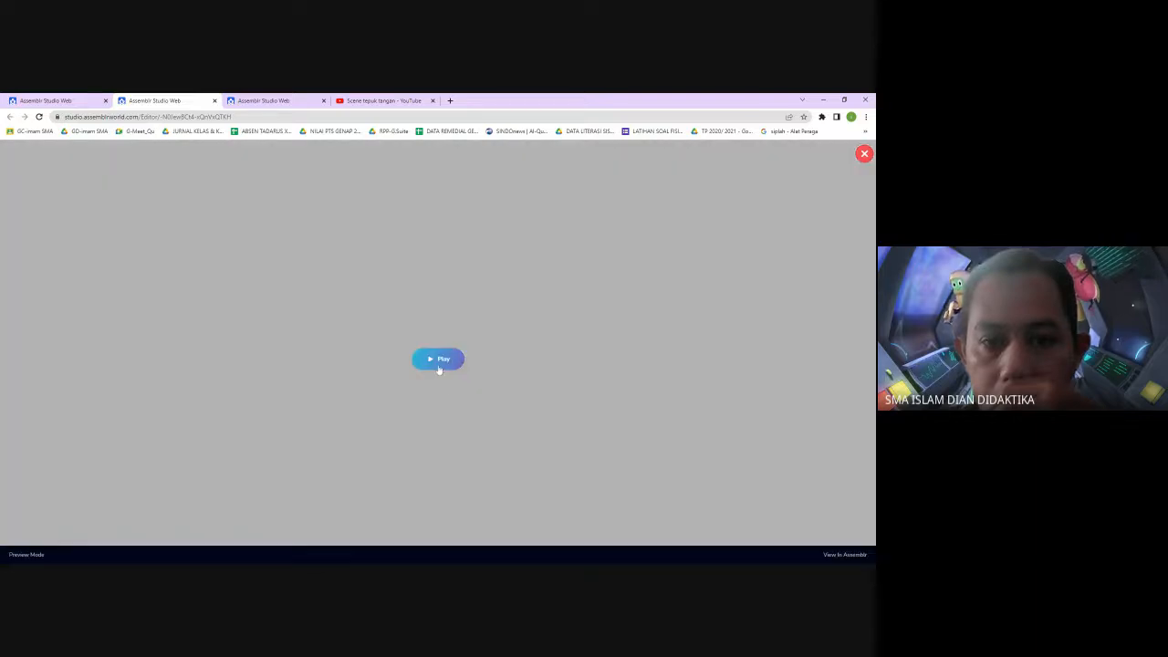
click(439, 361)
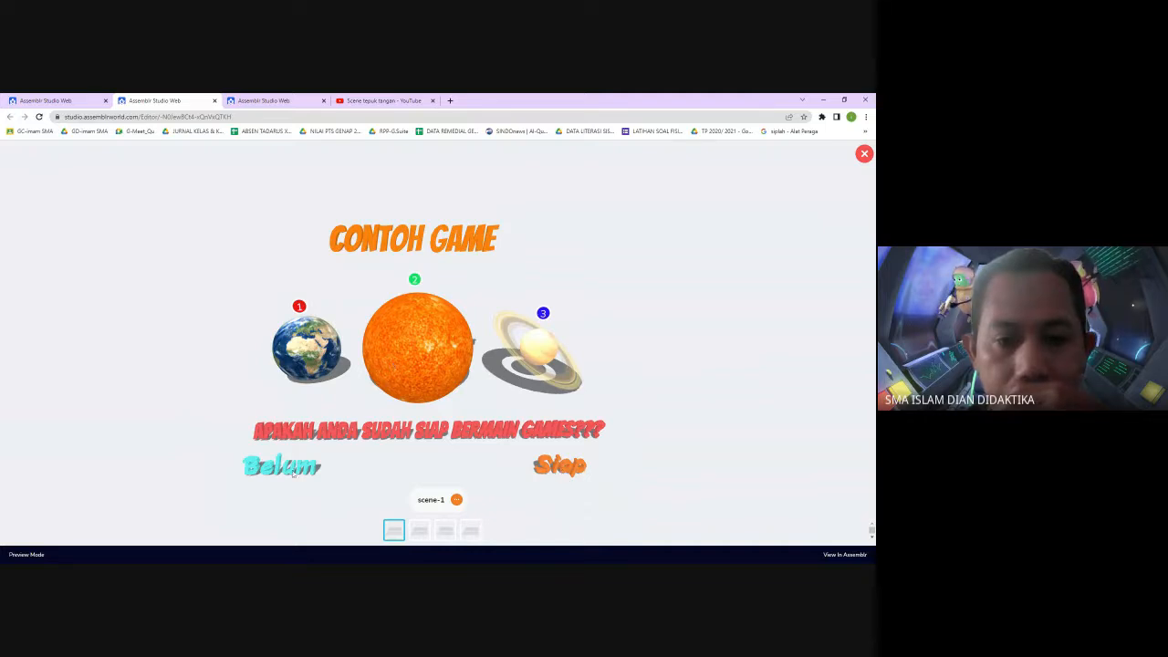
click(420, 532)
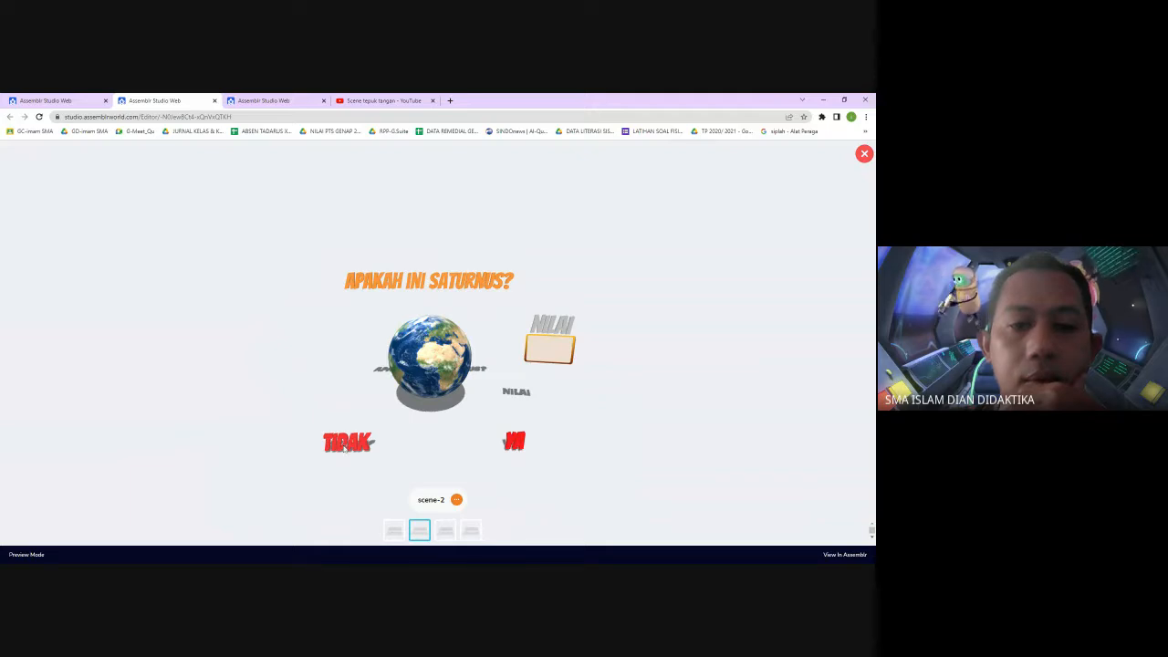
click(345, 445)
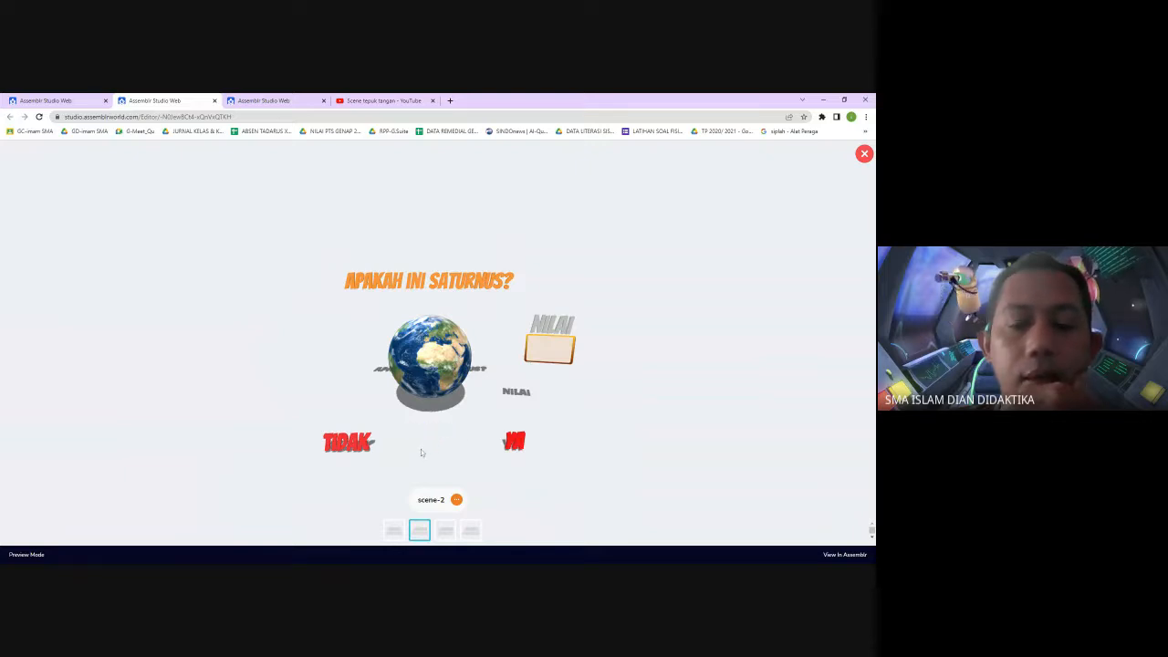
click(864, 154)
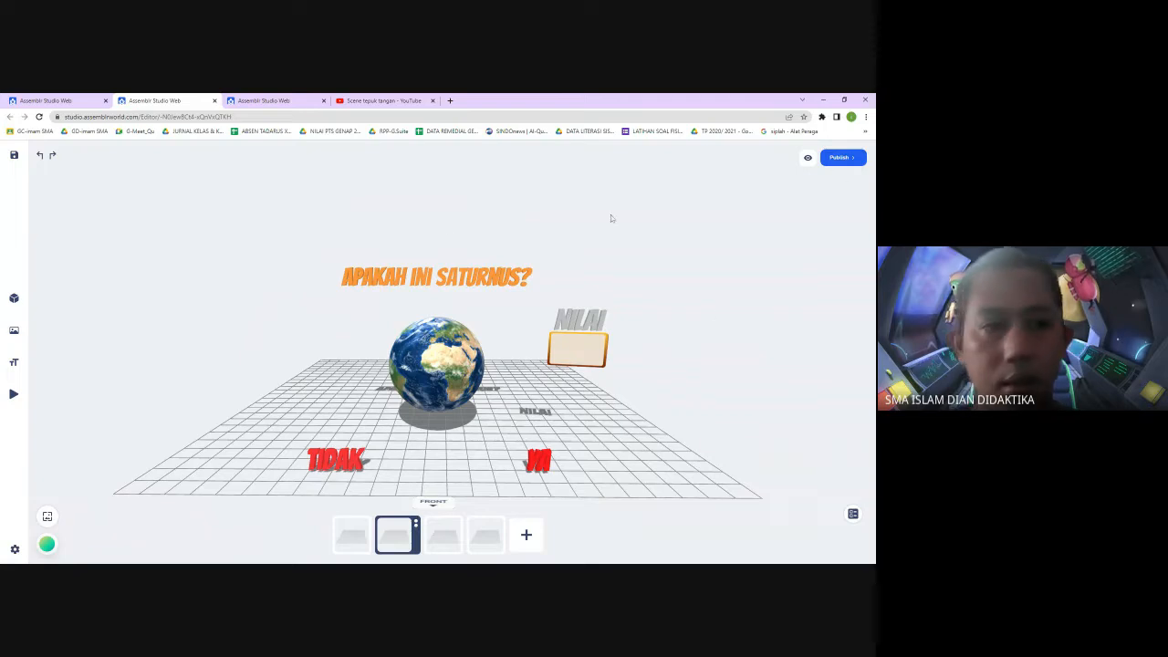
Change the TIDAK text's Rotate action to Facing Right with 360 degrees and apply it
click(336, 462)
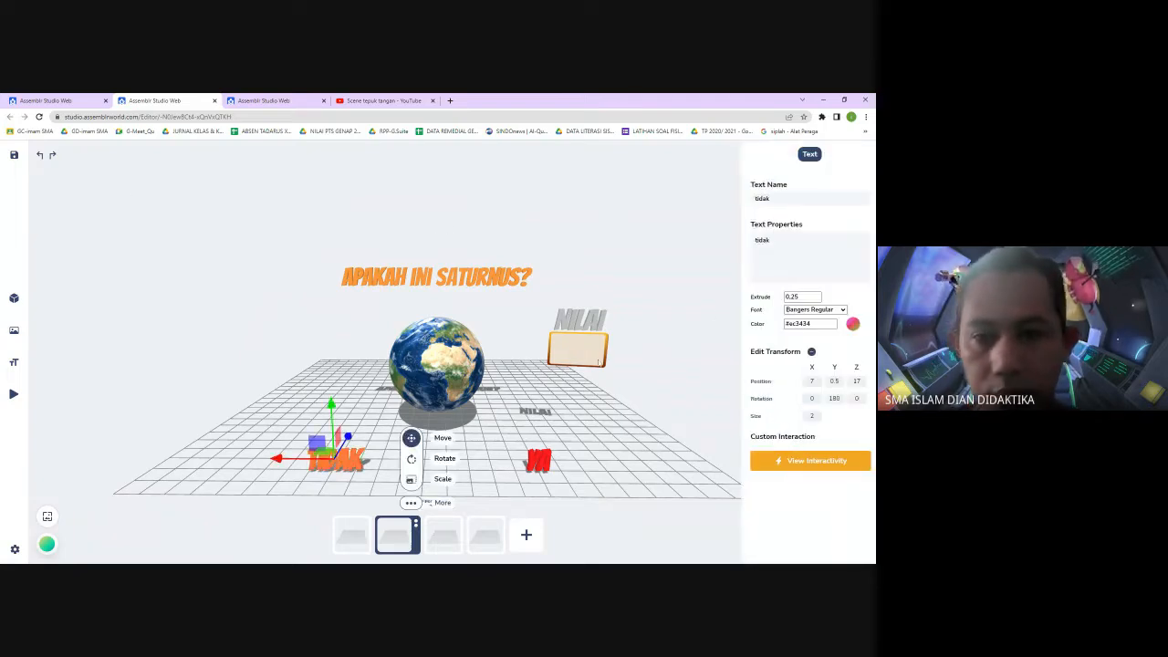
click(801, 462)
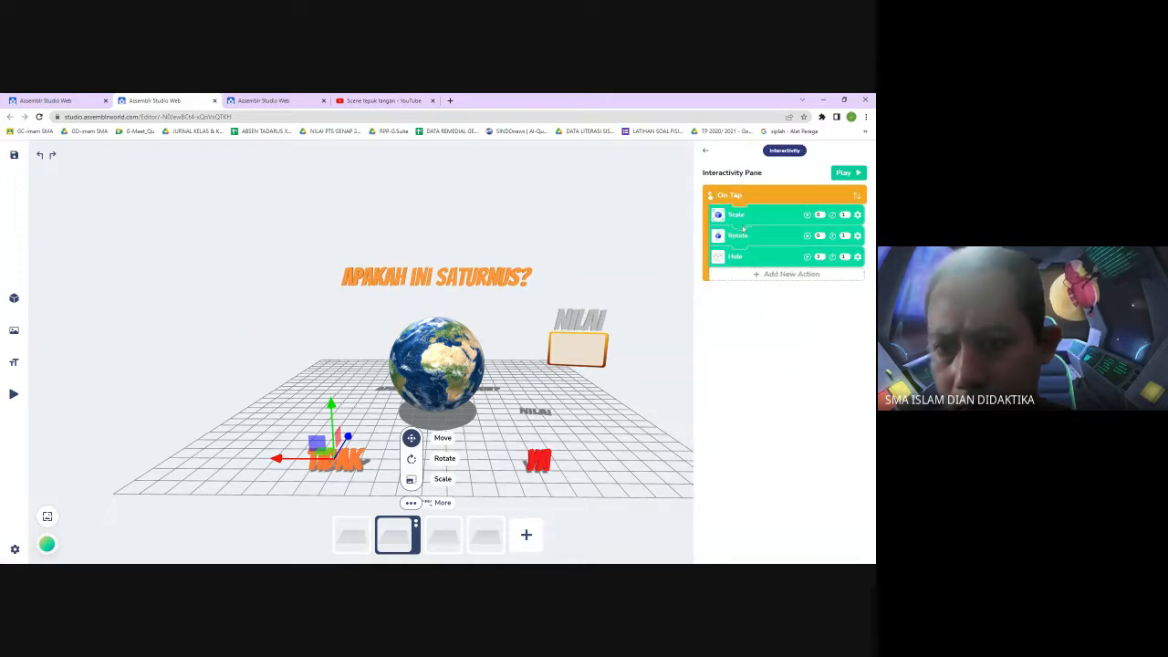
click(857, 237)
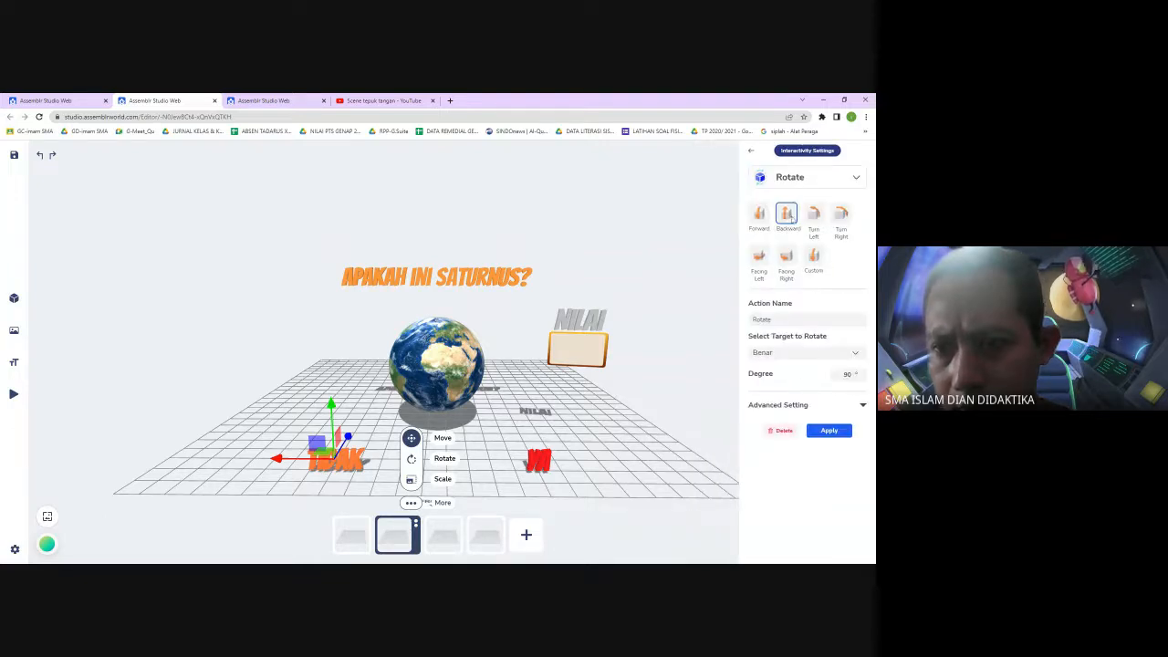
click(786, 256)
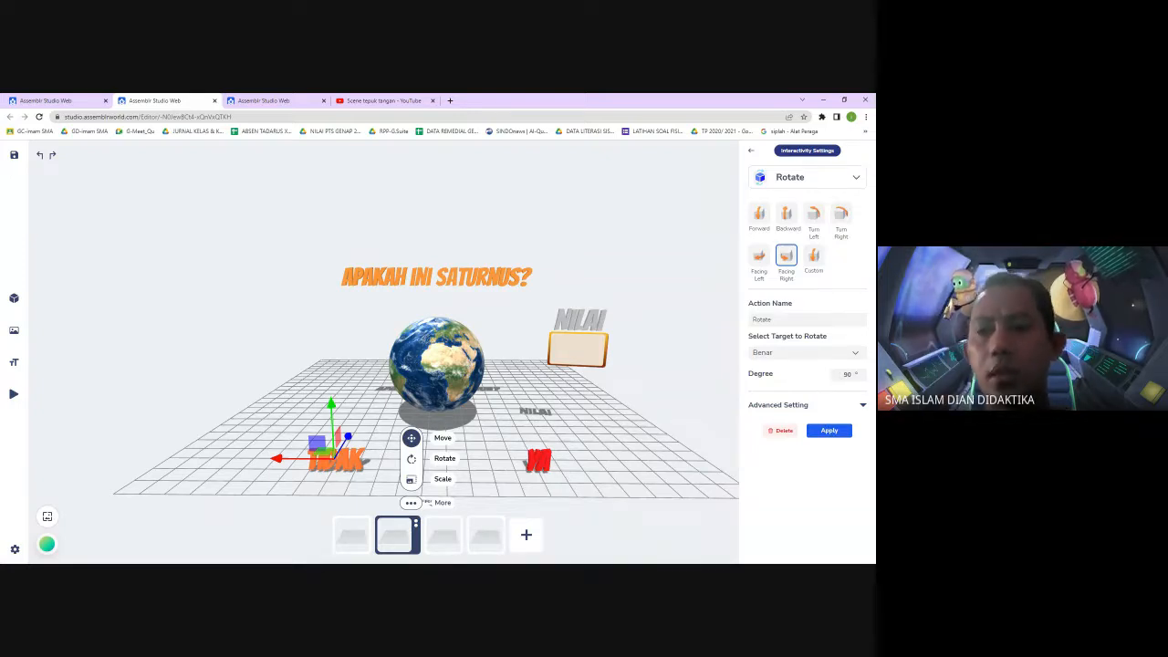
double_click(844, 375)
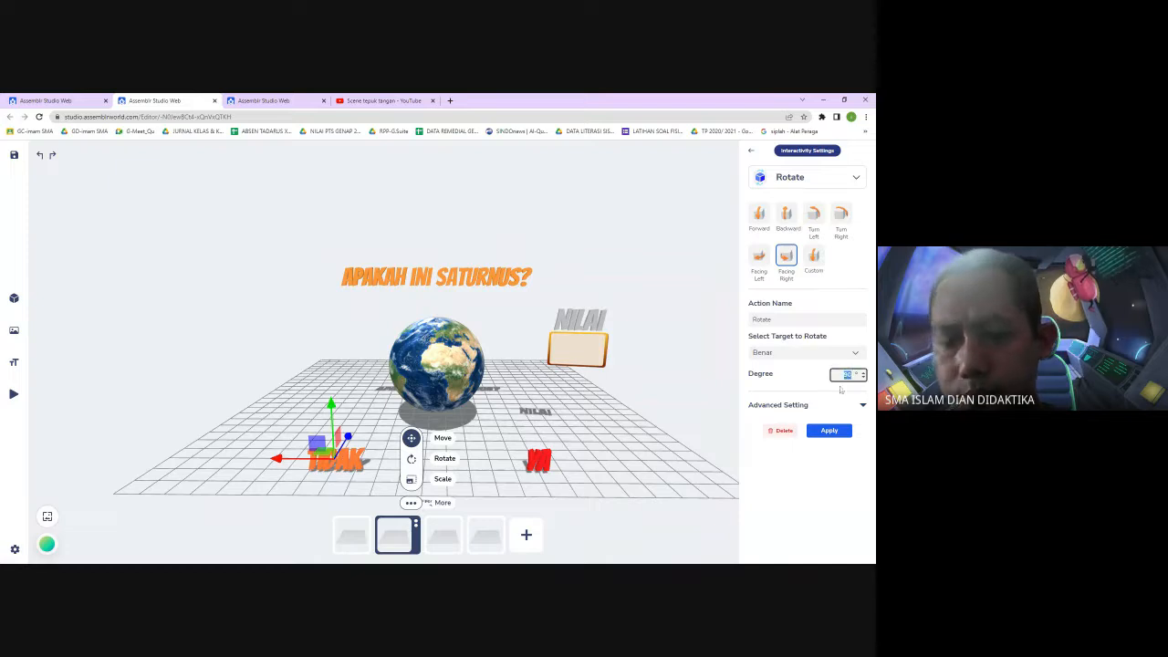
text(180)
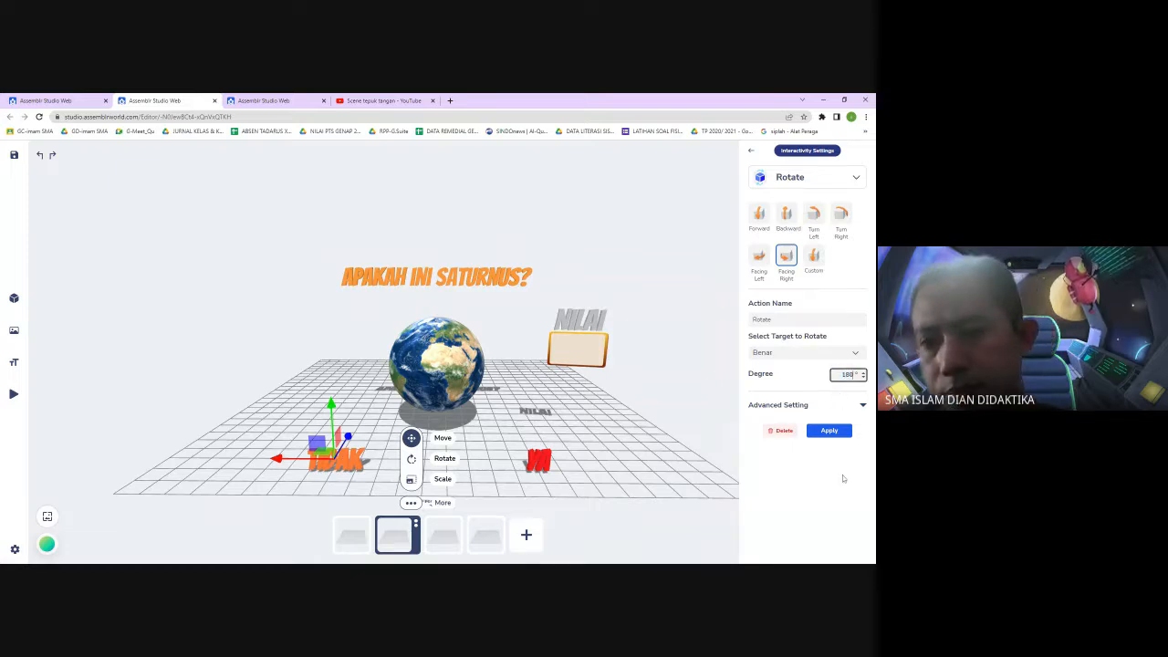
click(837, 491)
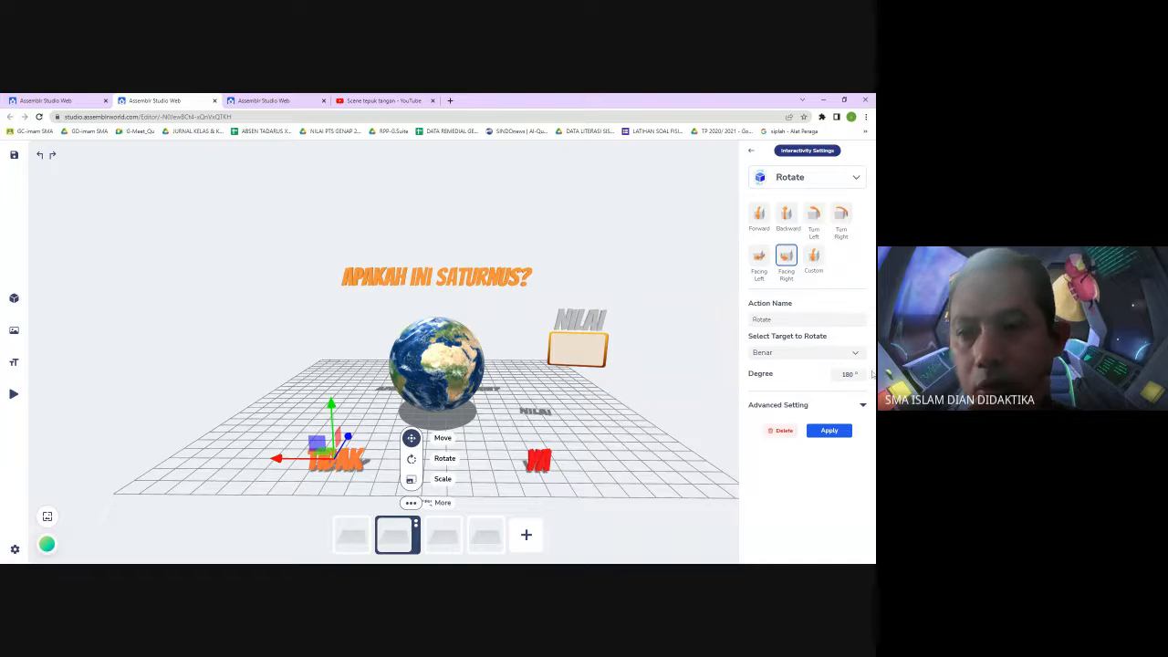
double_click(848, 374)
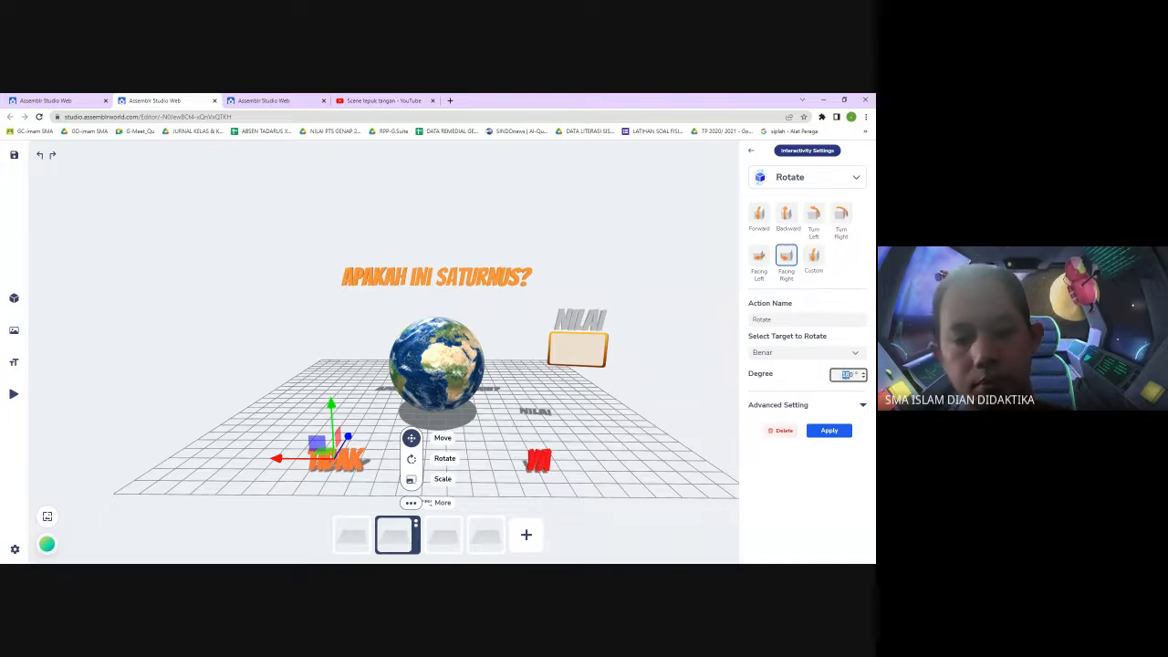
text(360)
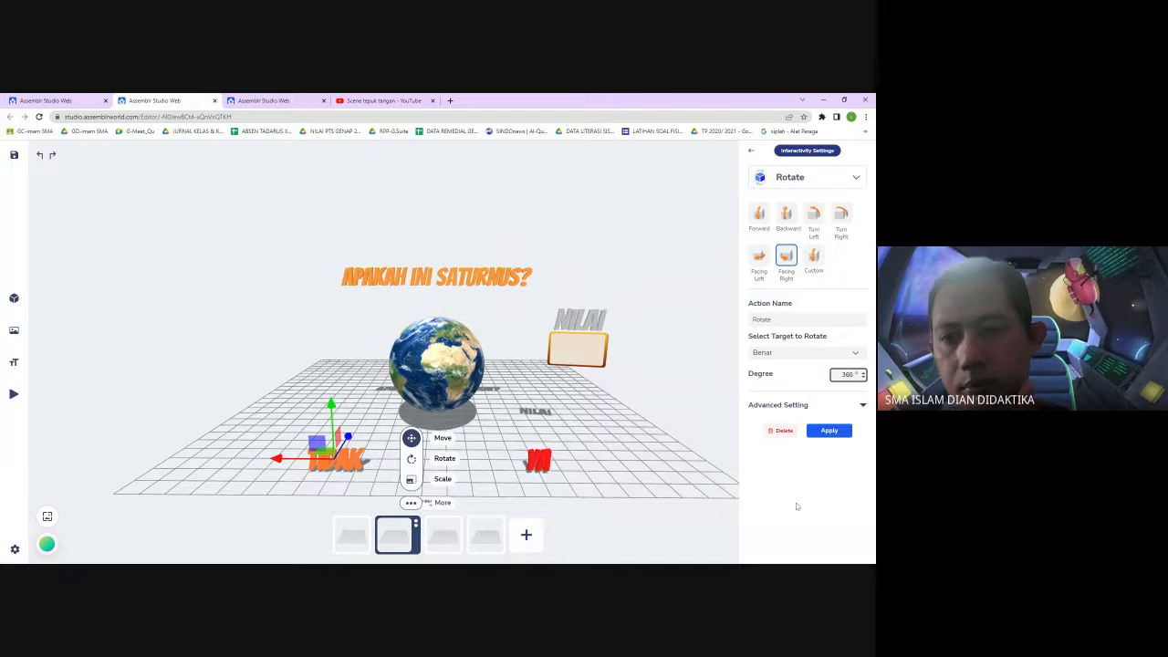
click(802, 492)
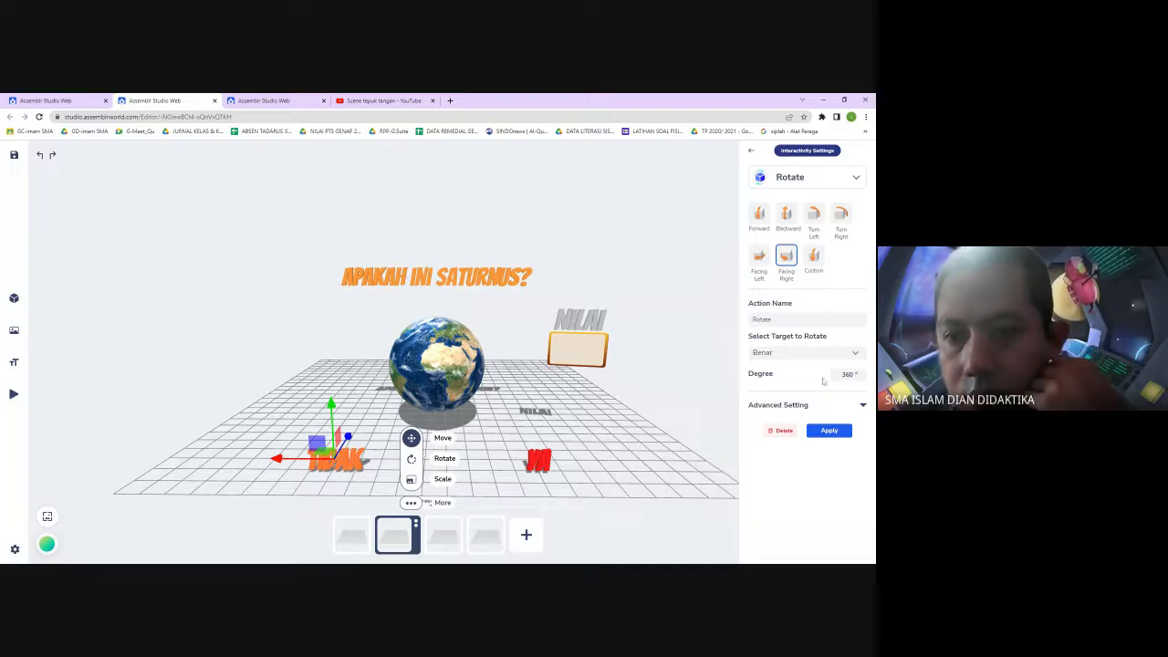
click(836, 432)
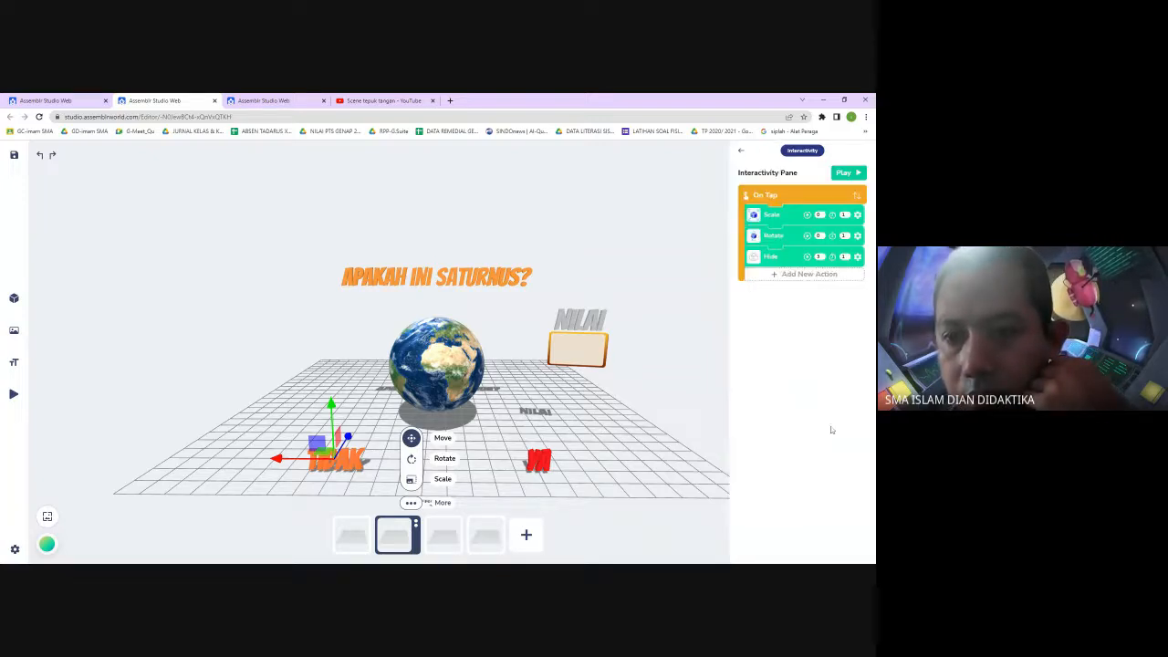
Add a Show action targeting tidak to the TIDAK text's tap interactions
click(788, 274)
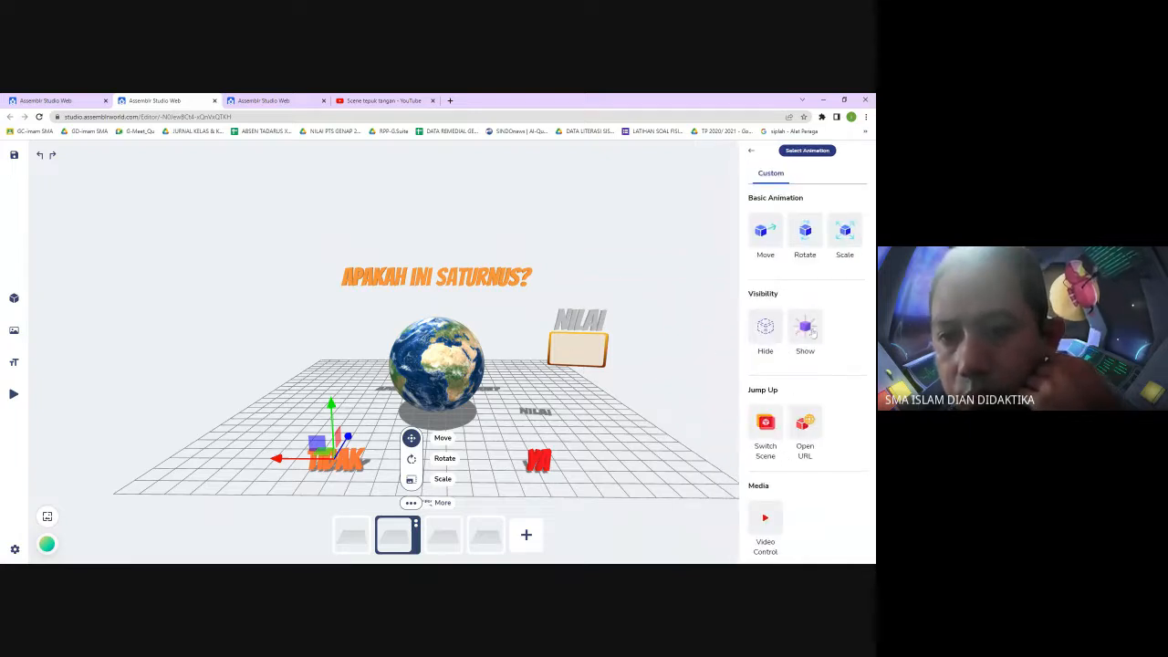
click(806, 330)
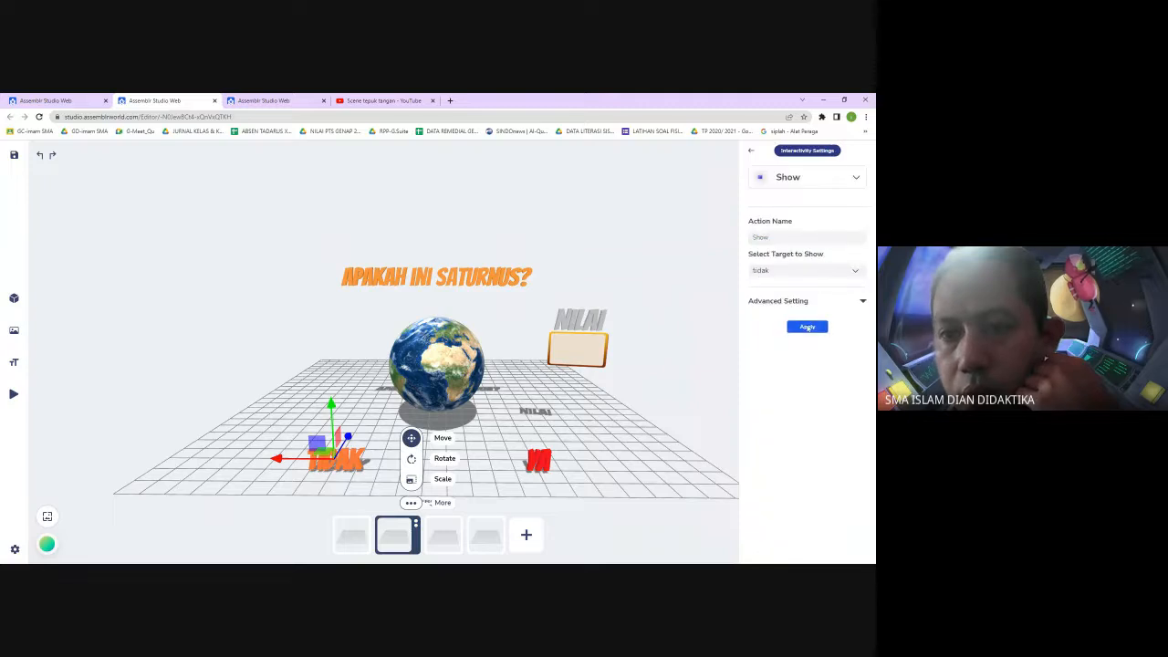
click(807, 327)
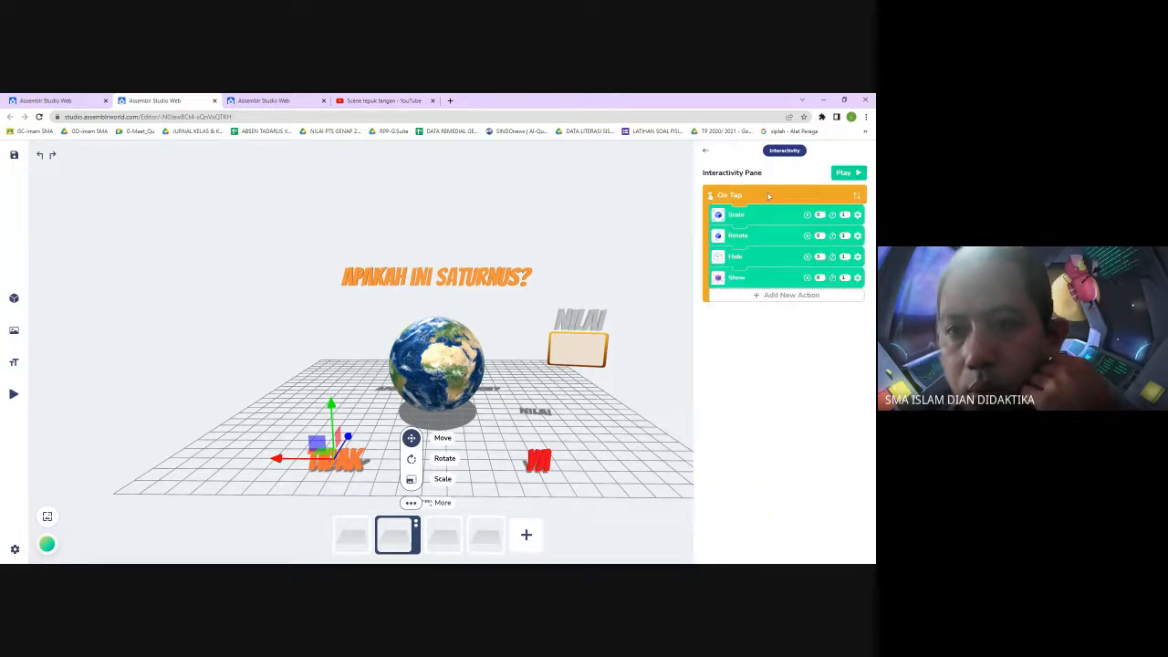
Delete the newly added Show action from the TIDAK text's tap interactions
click(796, 296)
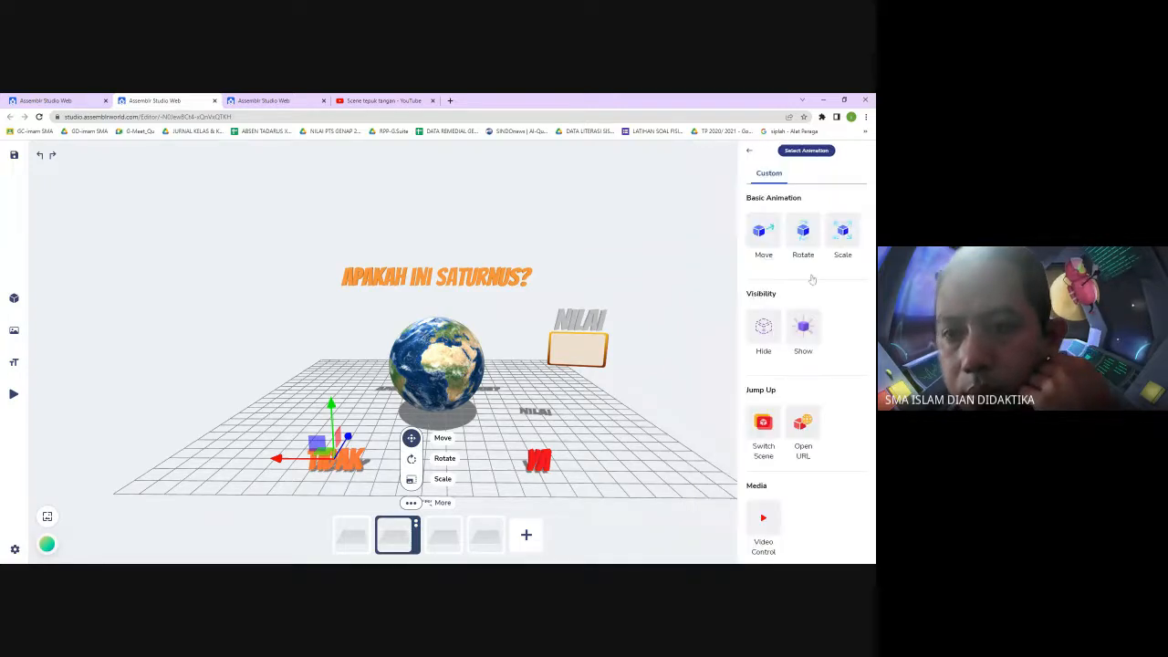
click(750, 151)
click(856, 278)
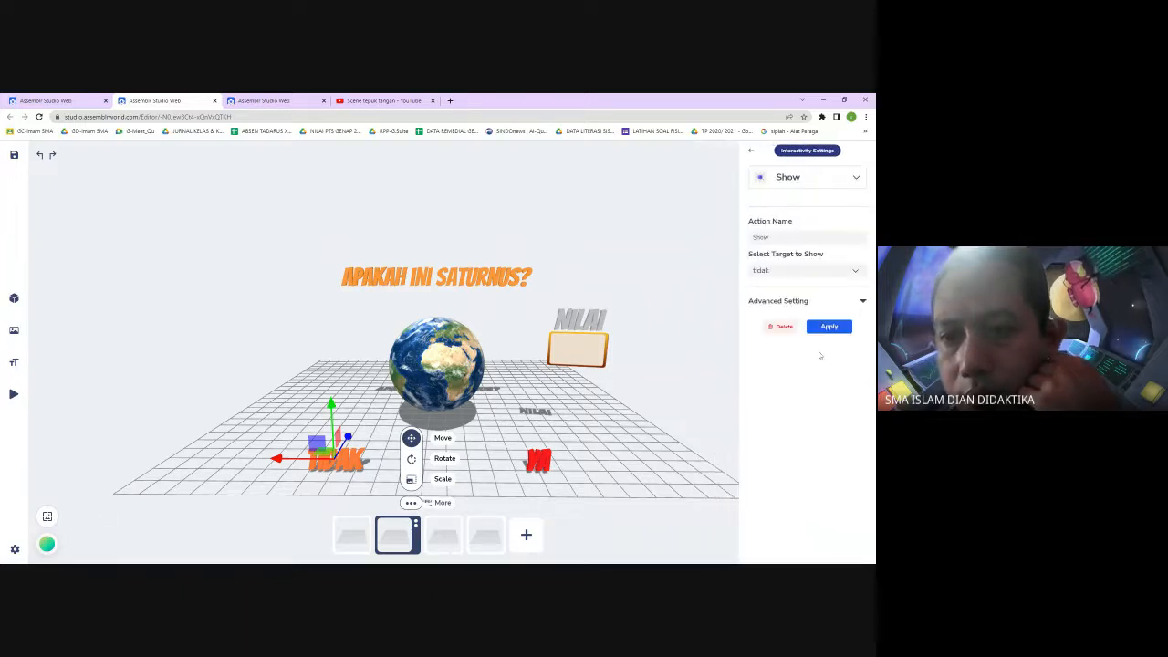
click(783, 329)
Add a Scale action to the TIDAK text that scales the 10 text by 2 and apply it
click(792, 274)
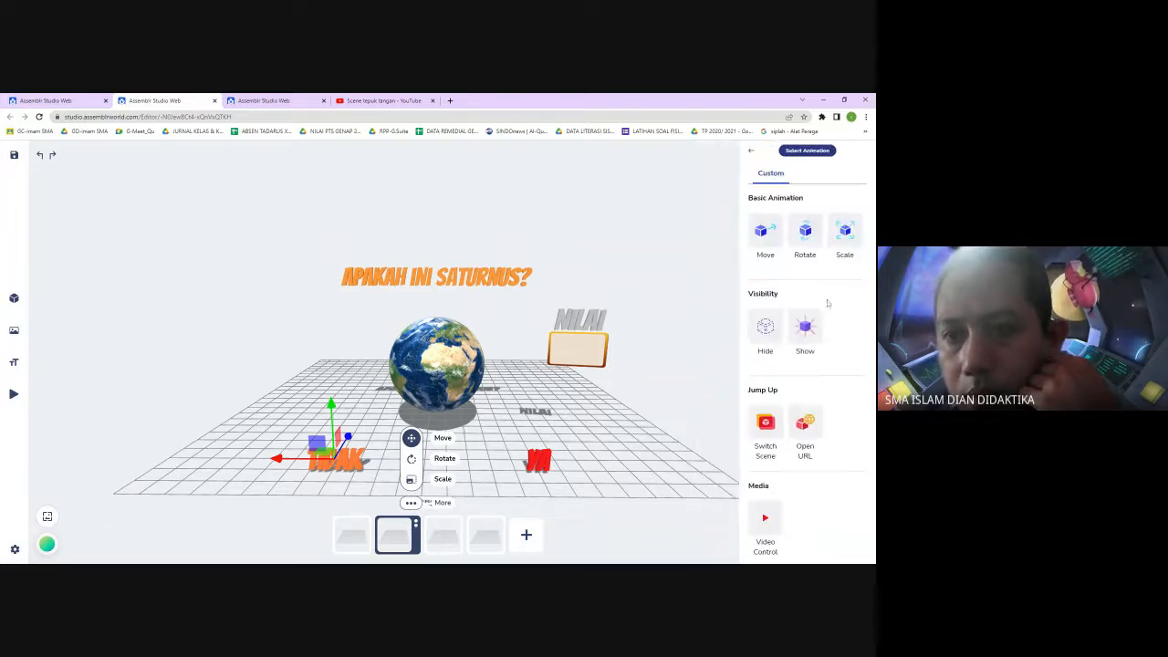
click(850, 235)
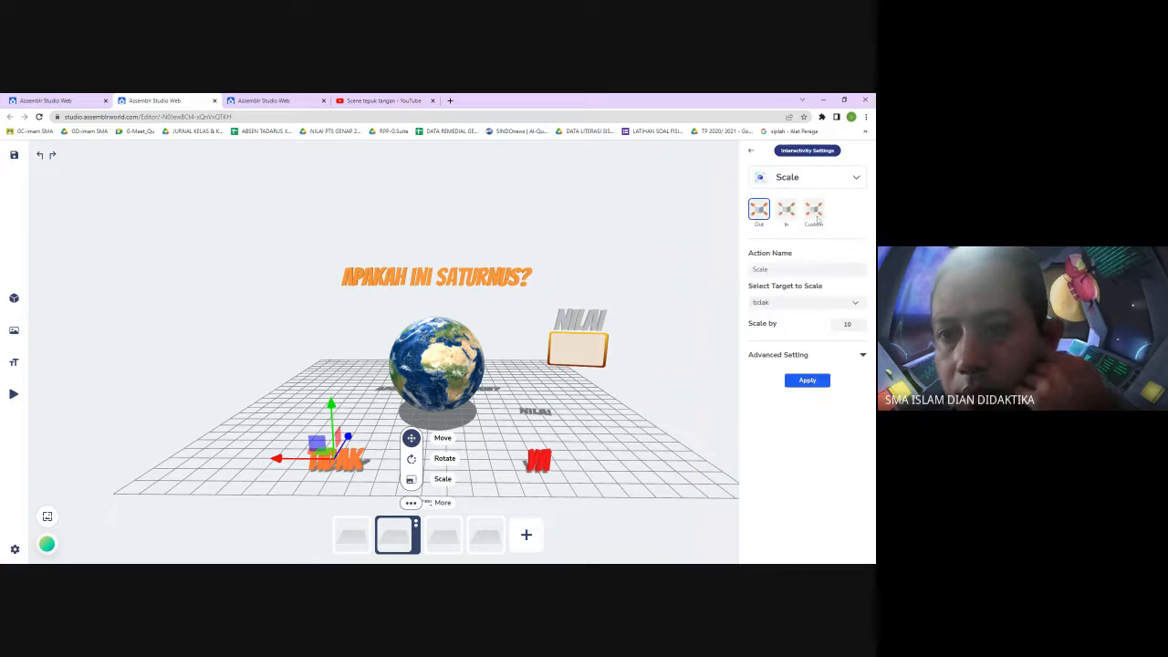
click(857, 304)
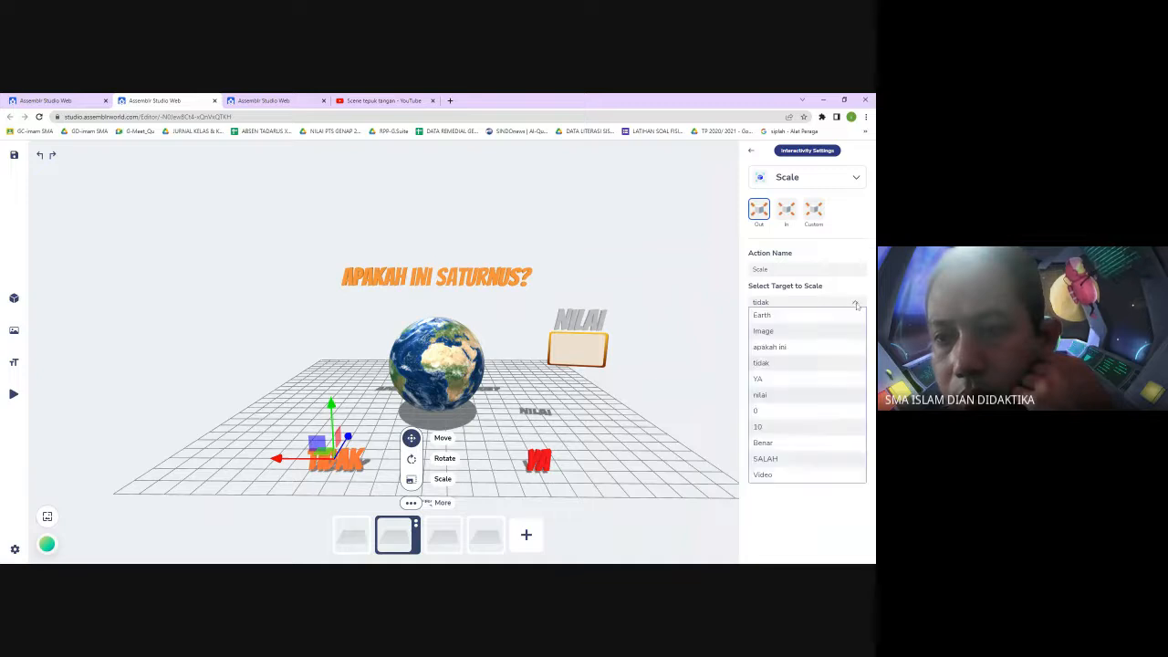
click(796, 426)
double_click(848, 325)
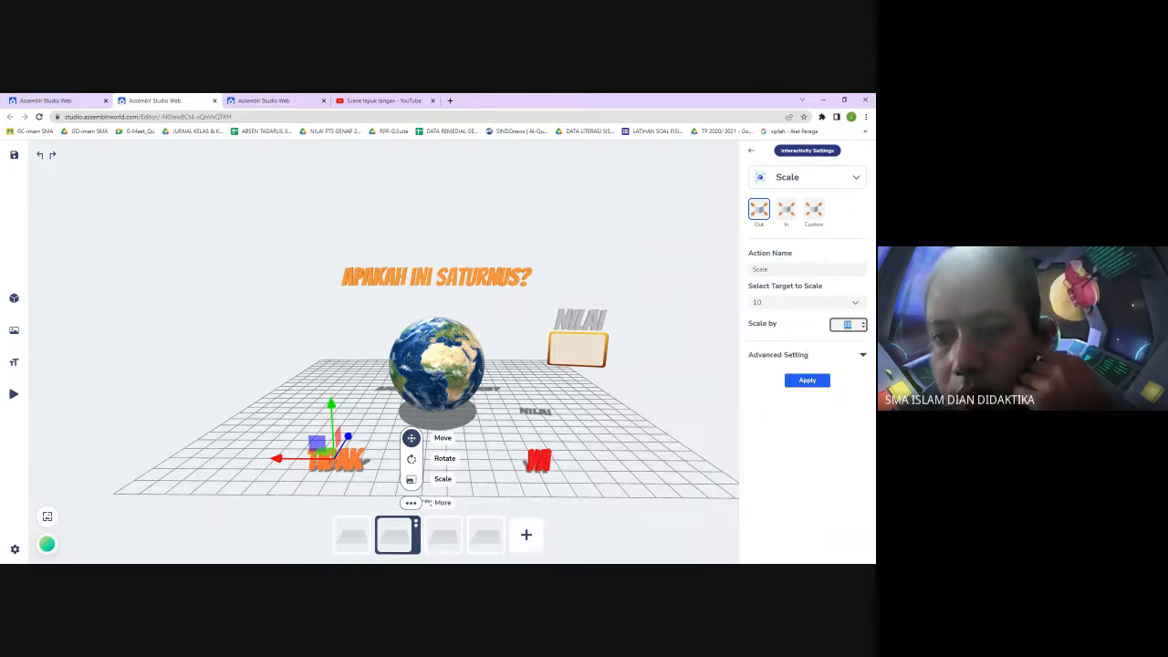
text(2)
click(853, 398)
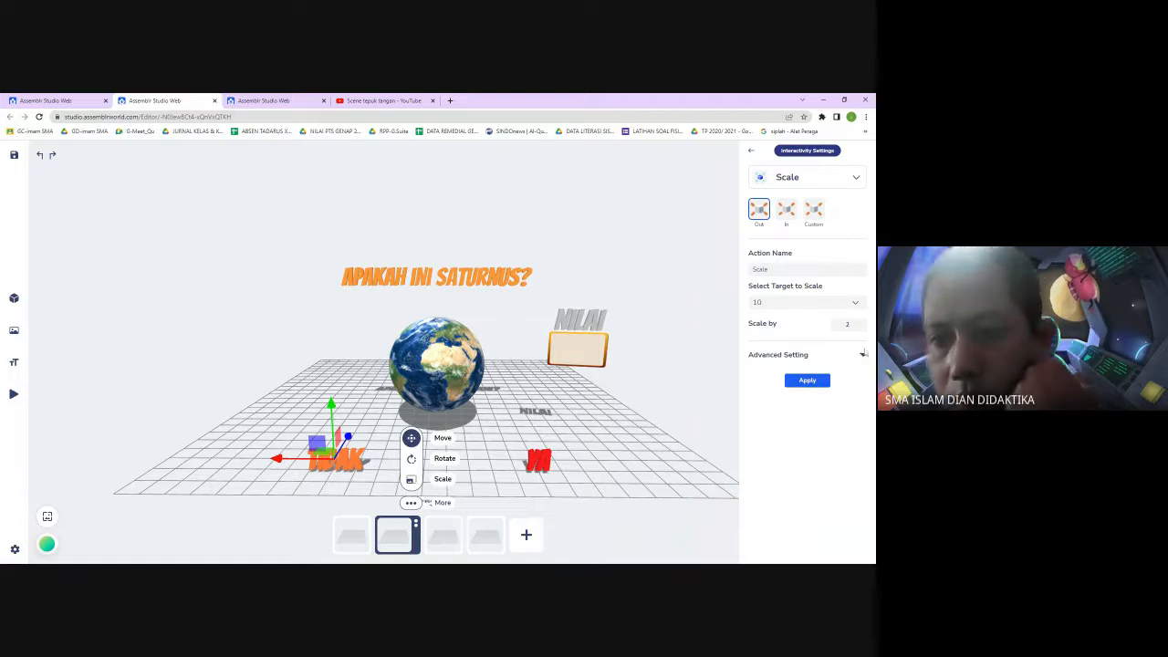
click(862, 356)
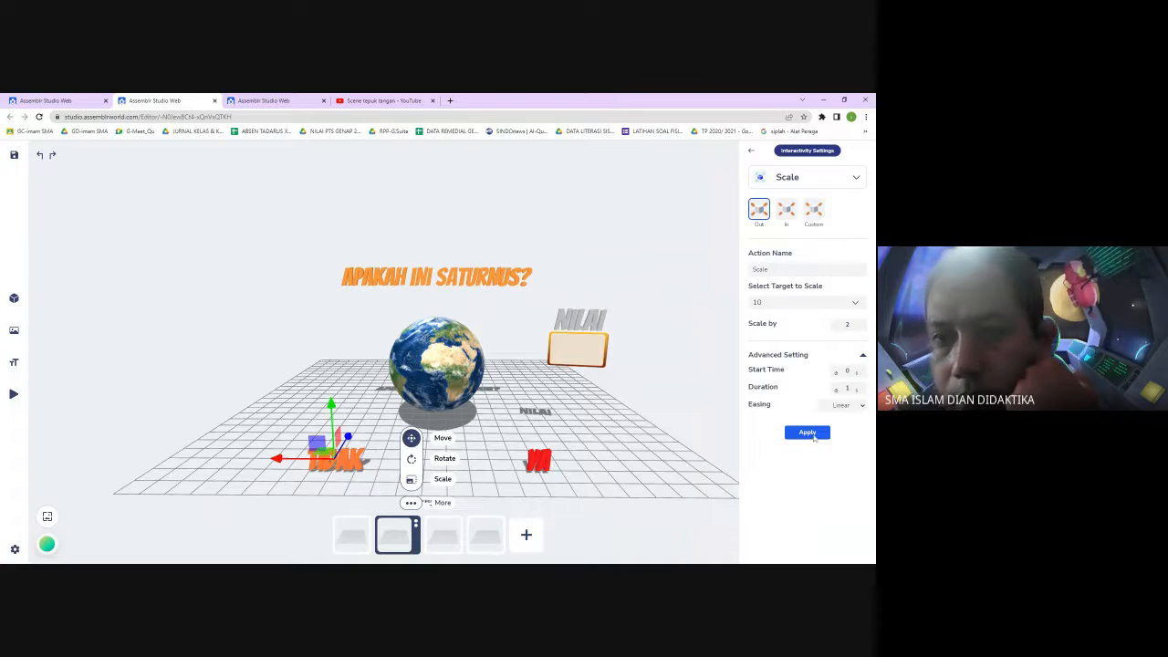
click(807, 432)
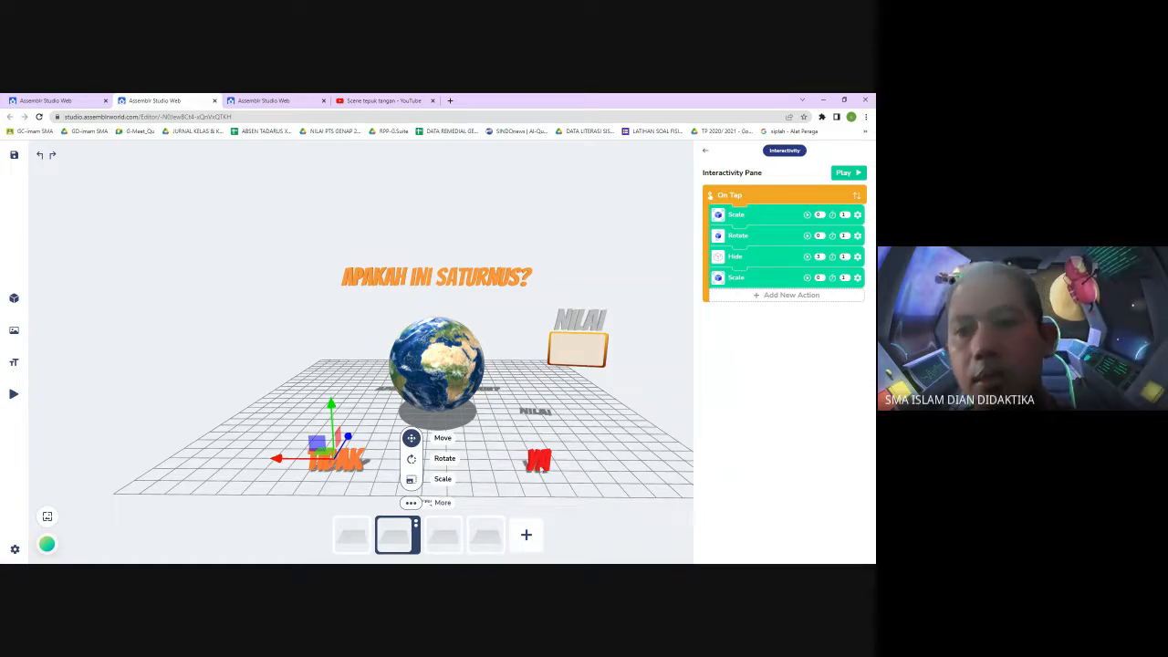
Select the YA text and add an on-tap Rotate action turning SALAH by 720 degrees
click(540, 461)
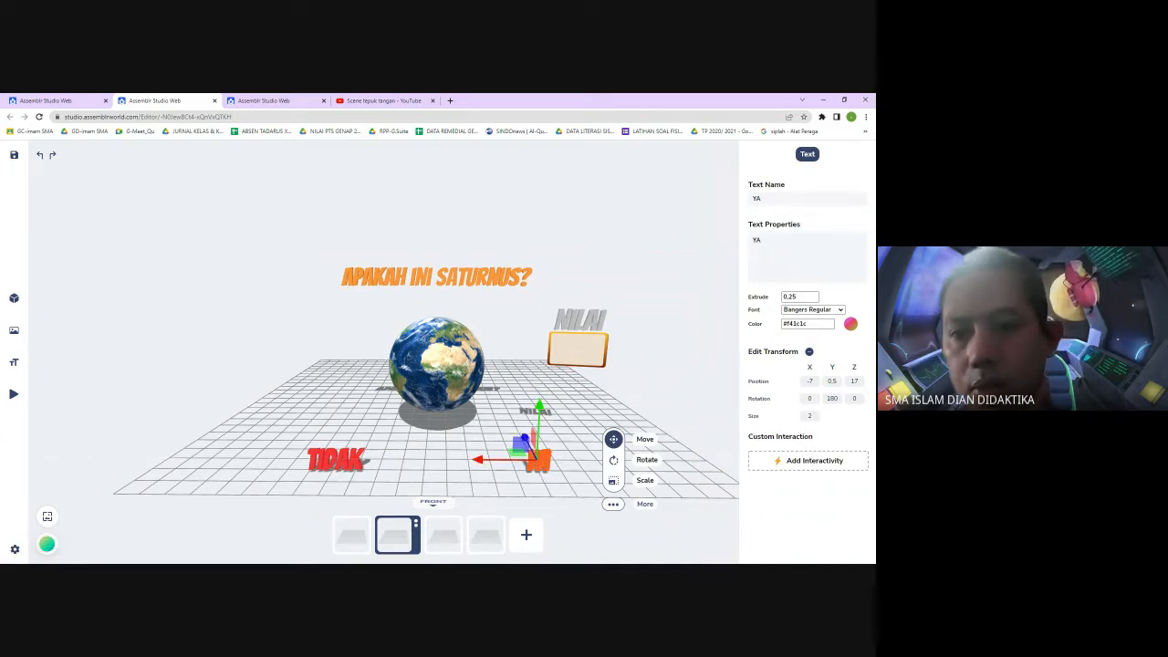
click(812, 462)
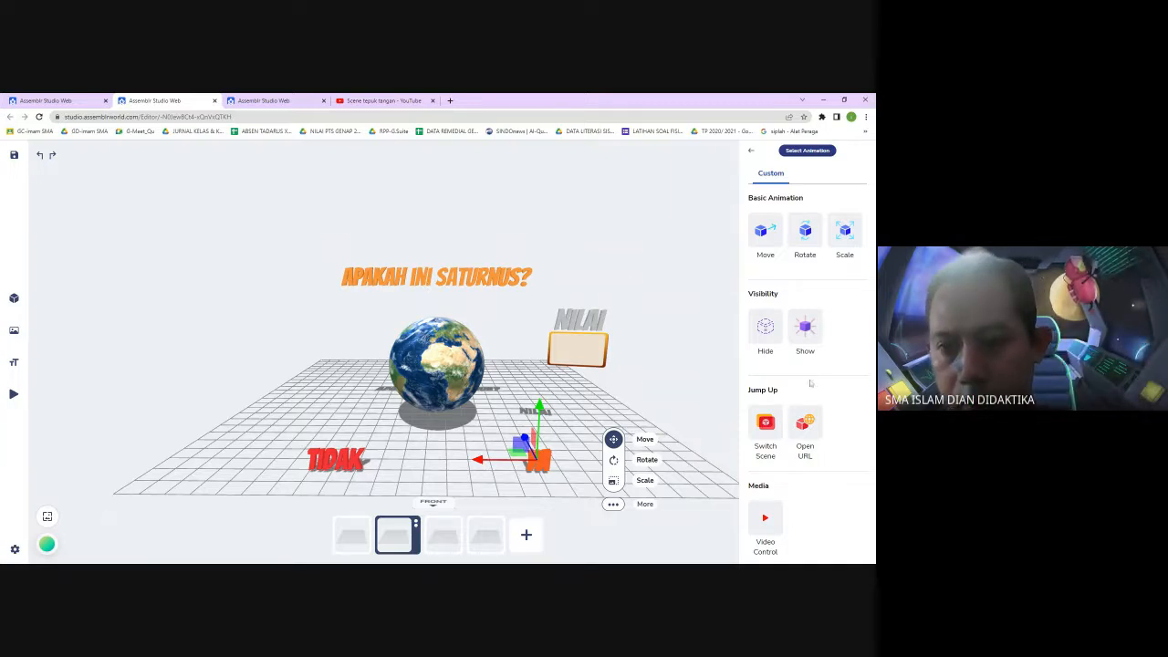
click(807, 233)
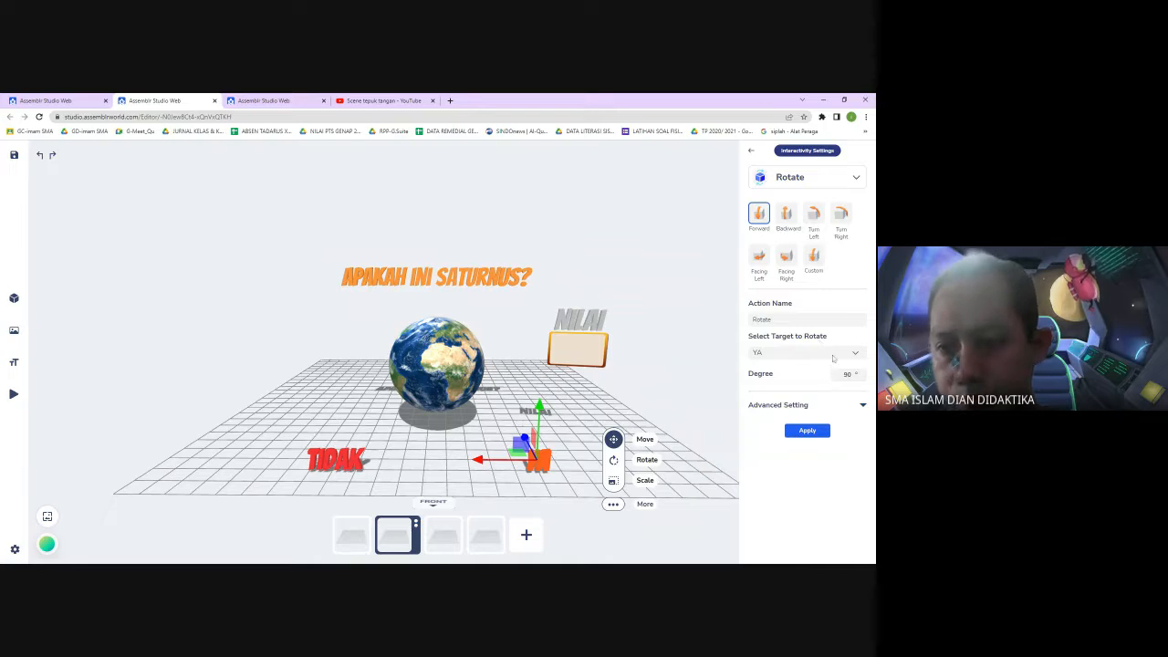
click(857, 354)
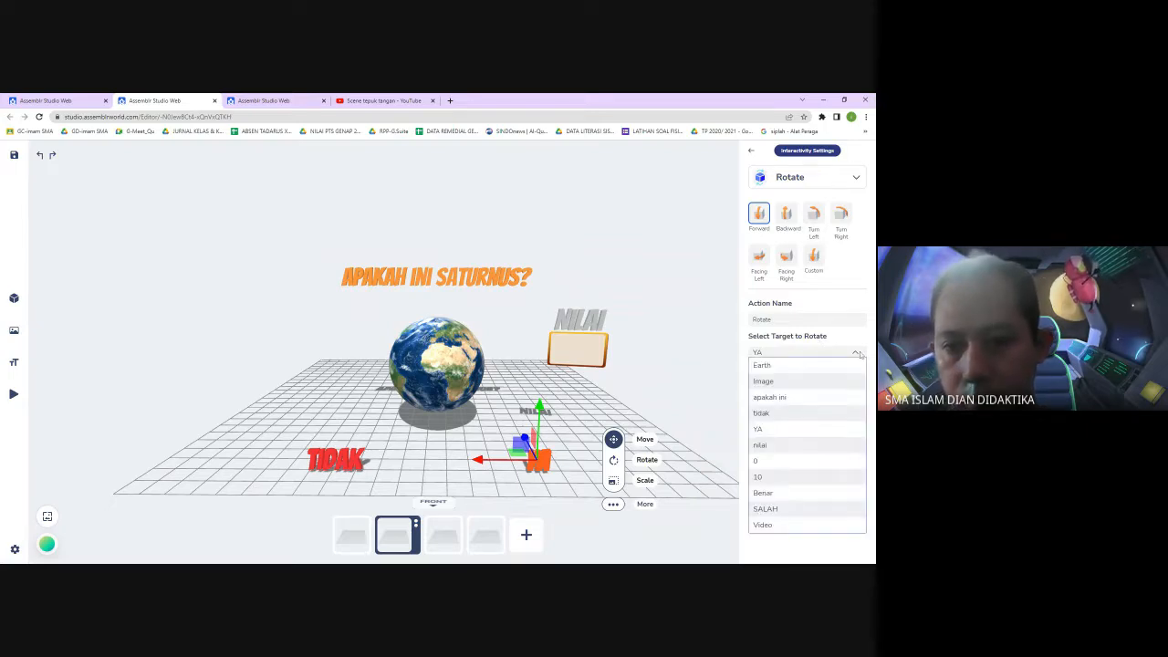
click(788, 512)
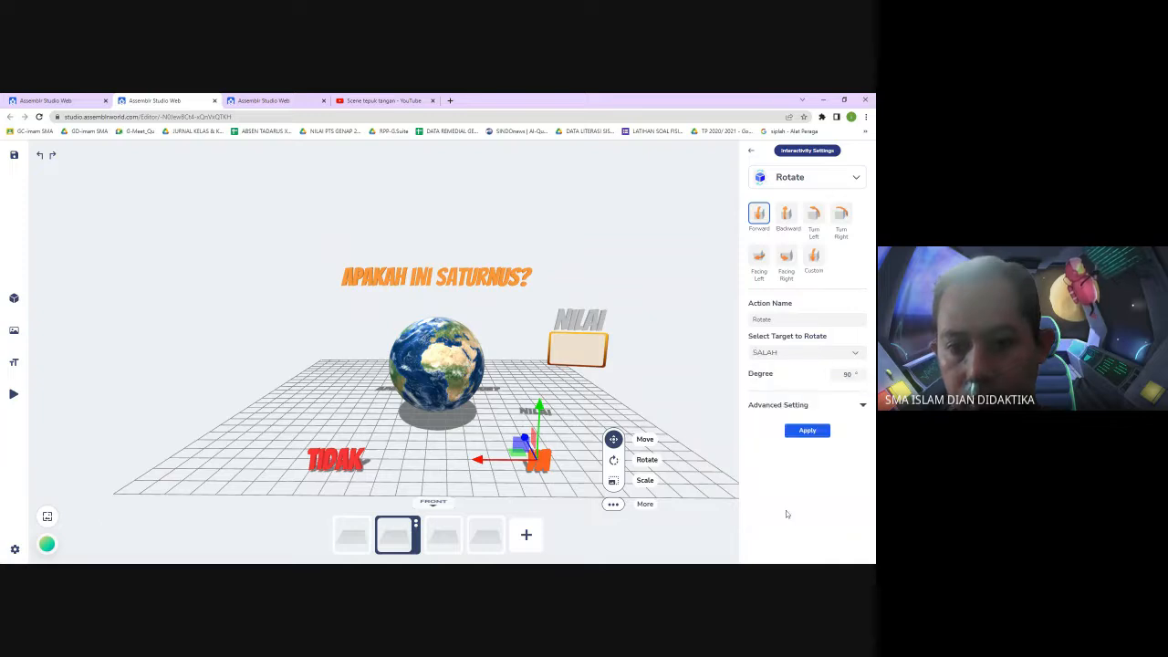
double_click(846, 374)
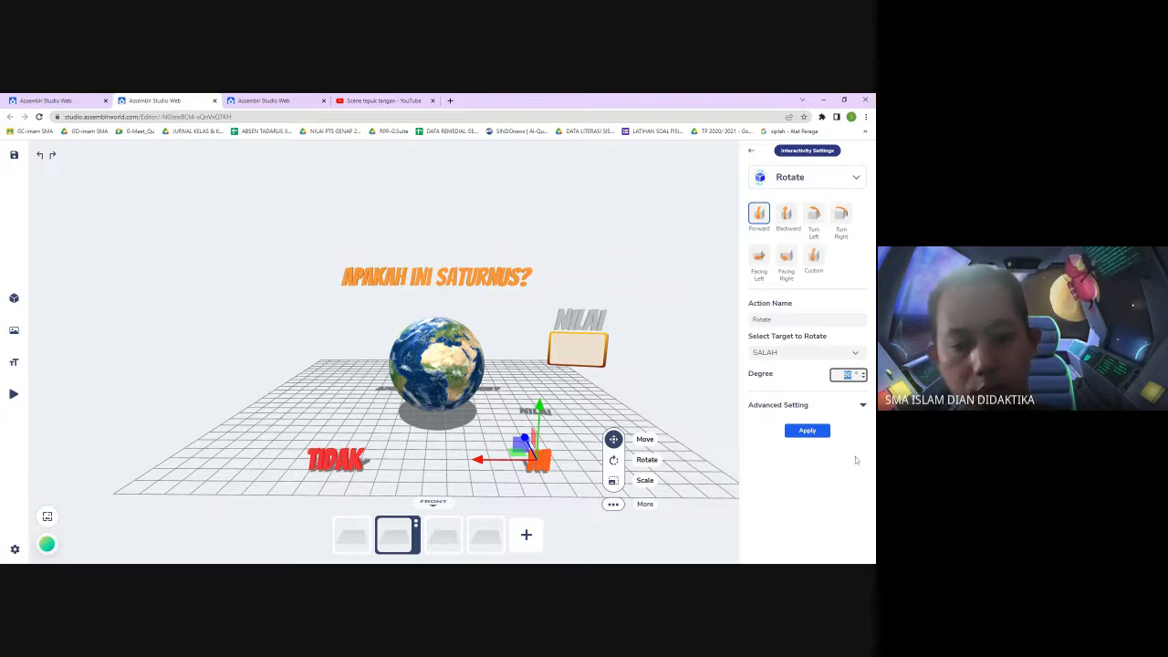
text(720)
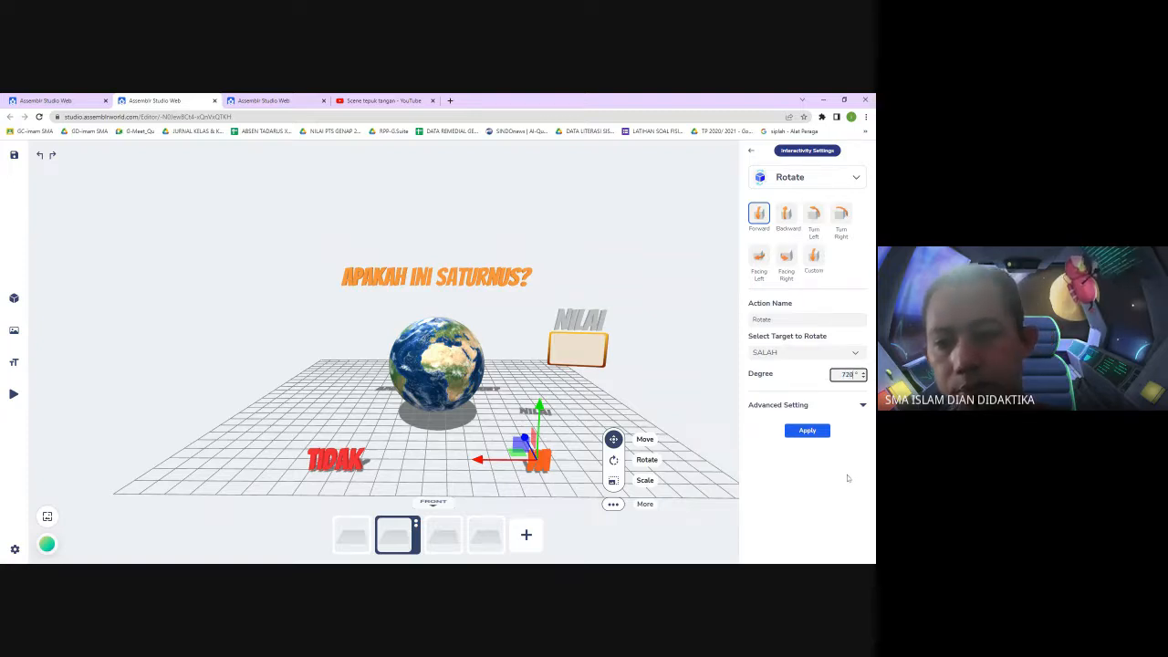
click(862, 406)
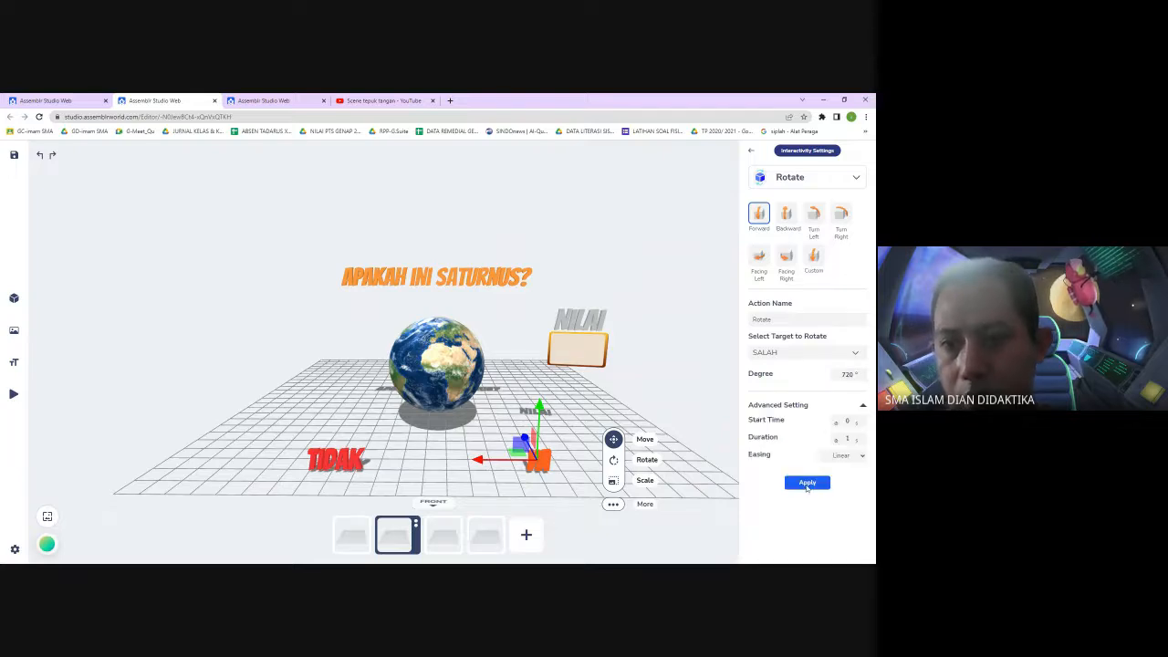
click(806, 483)
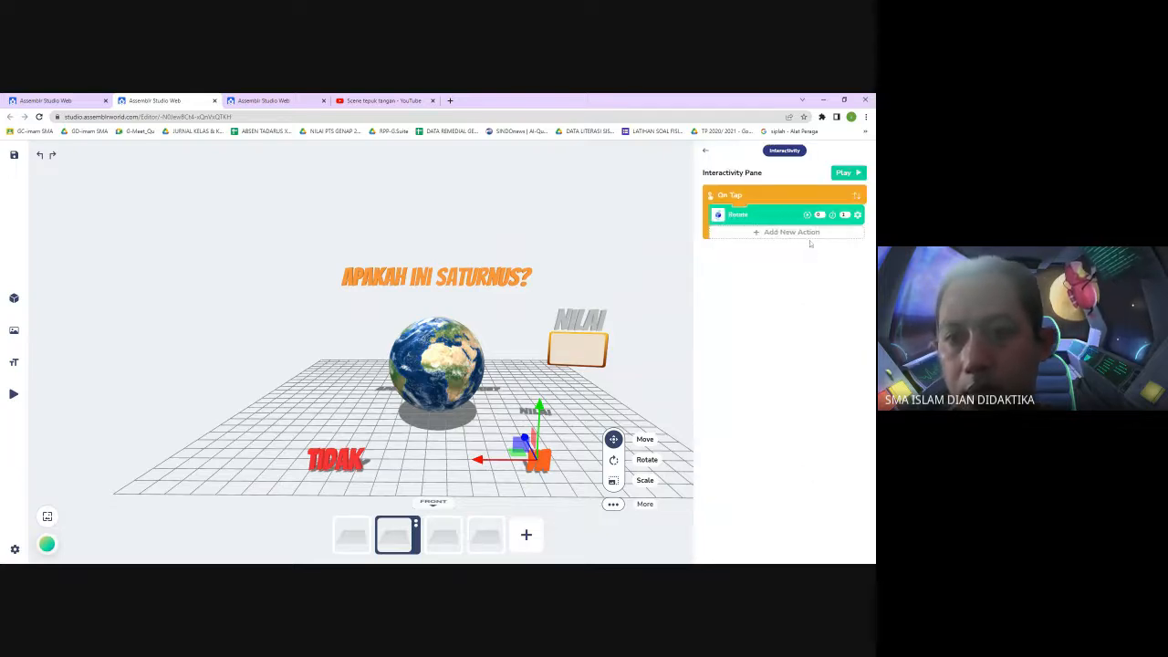
Add a Scale action to the YA text that scales SALAH by 2 and apply it
click(806, 234)
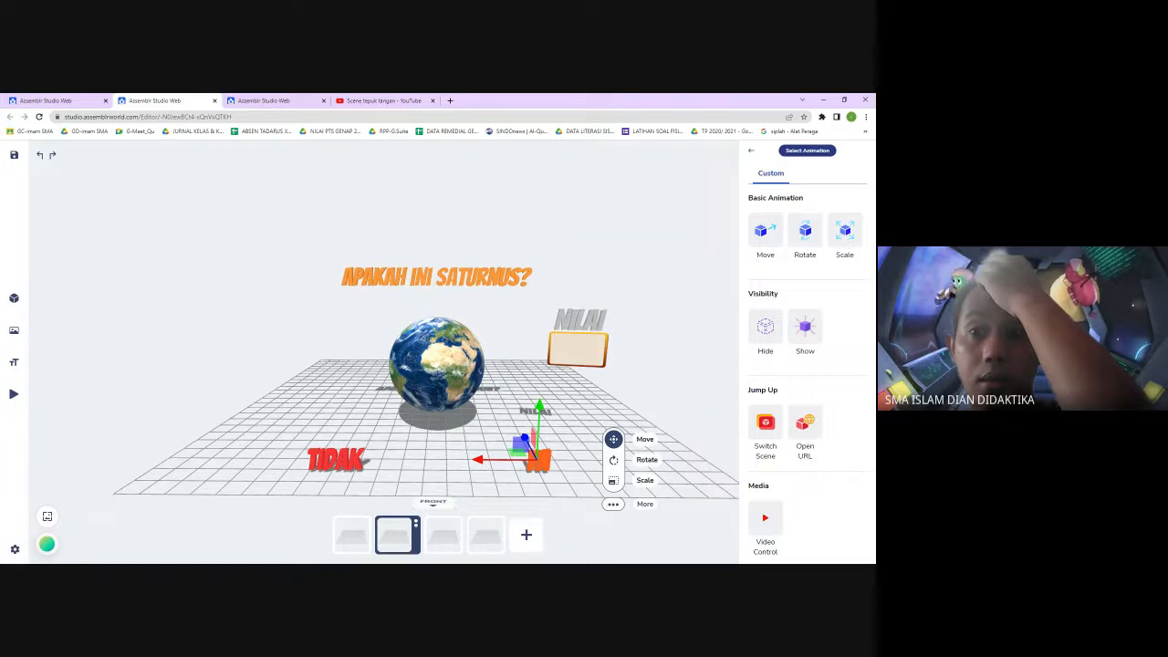
click(805, 230)
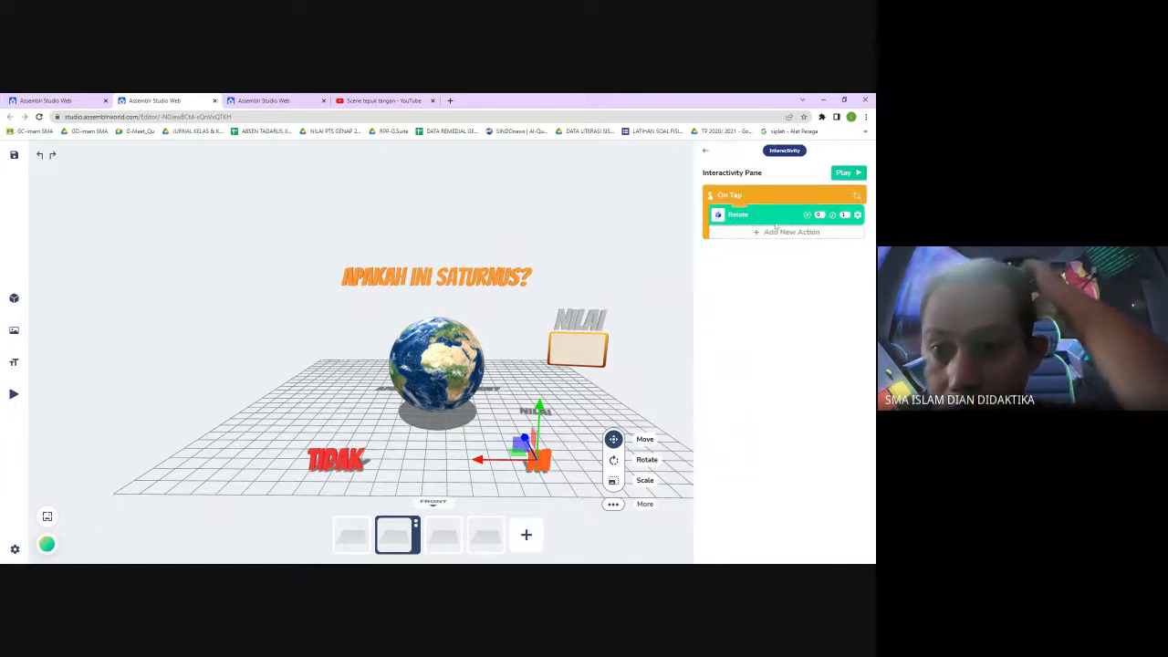
click(781, 231)
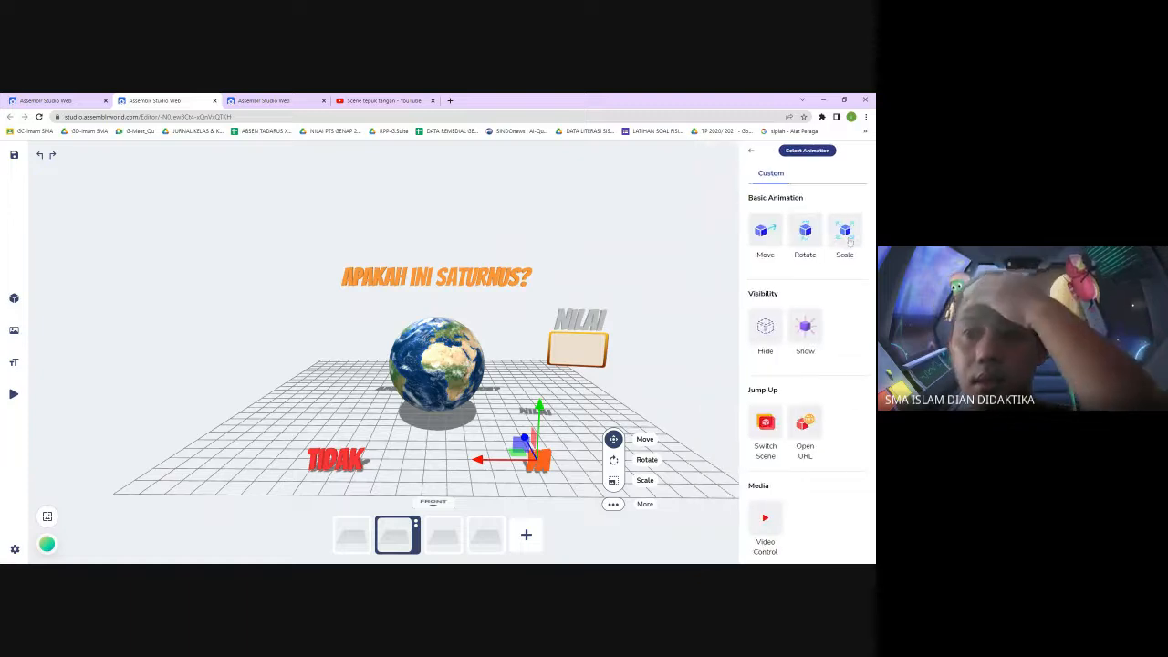
click(846, 236)
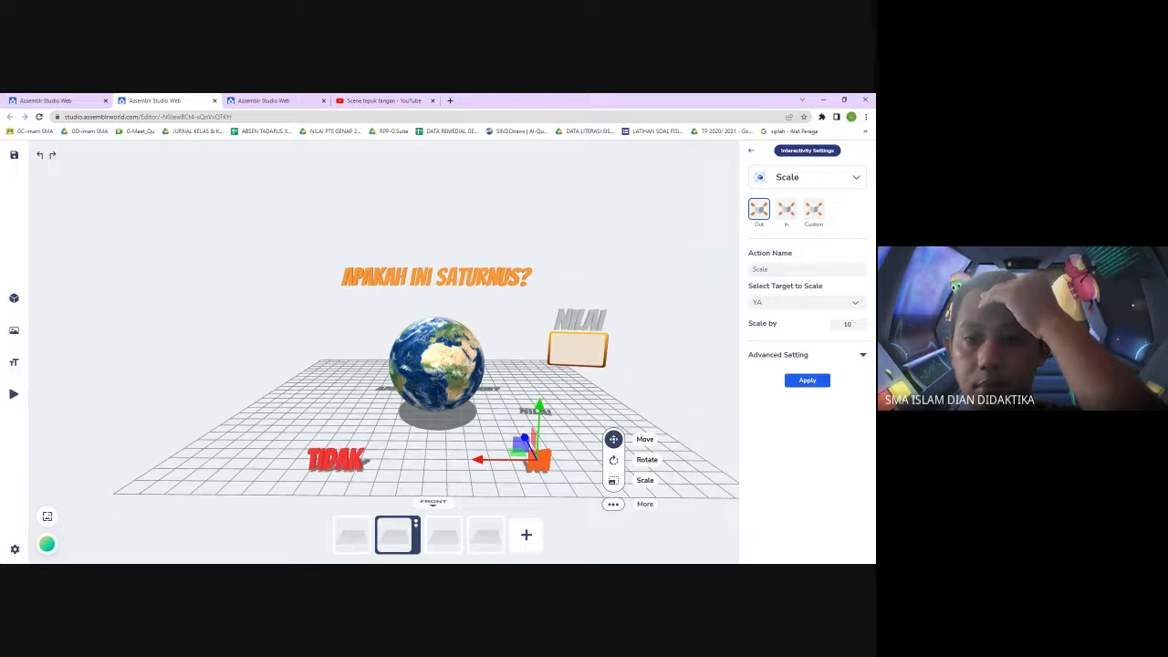
click(855, 302)
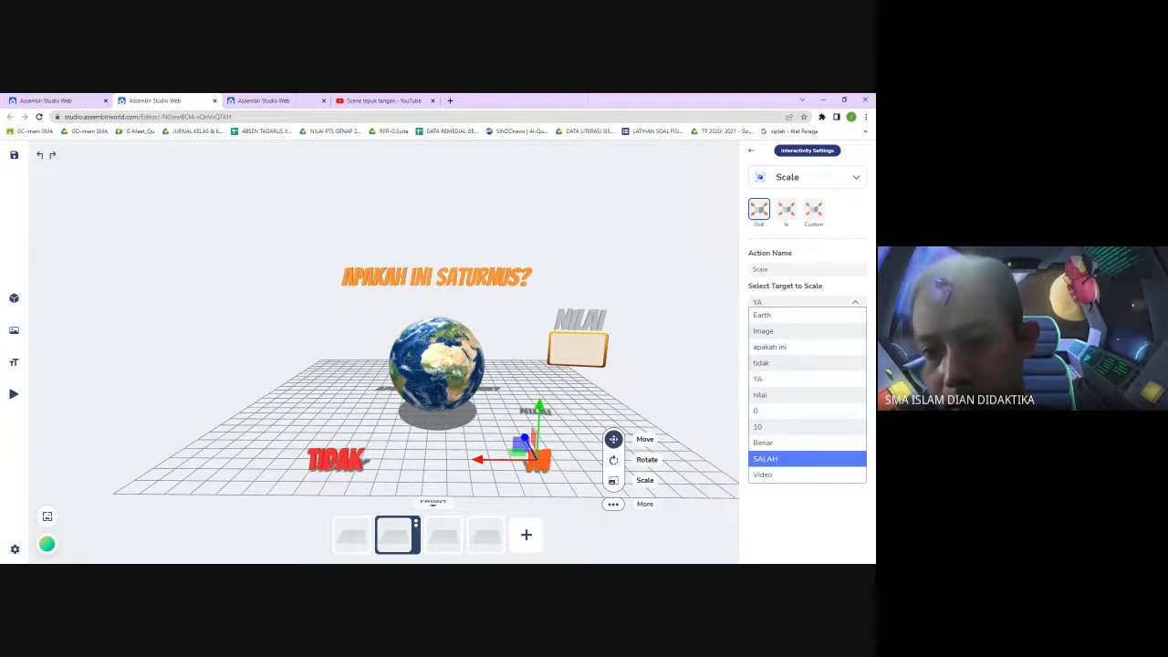
click(798, 464)
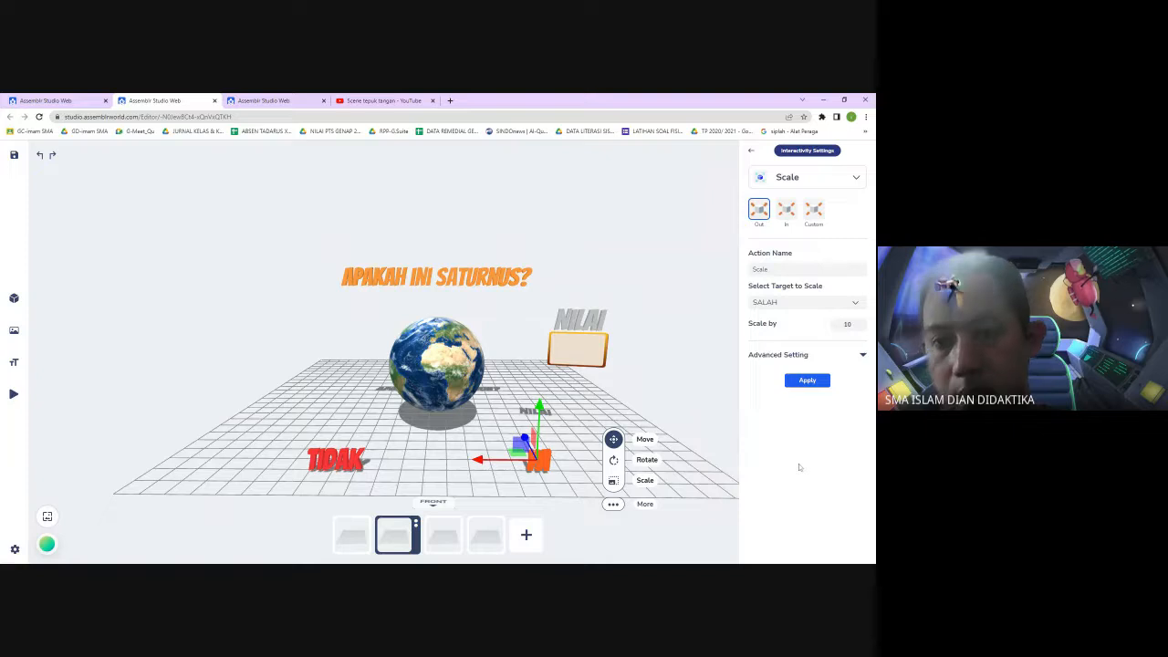
click(863, 356)
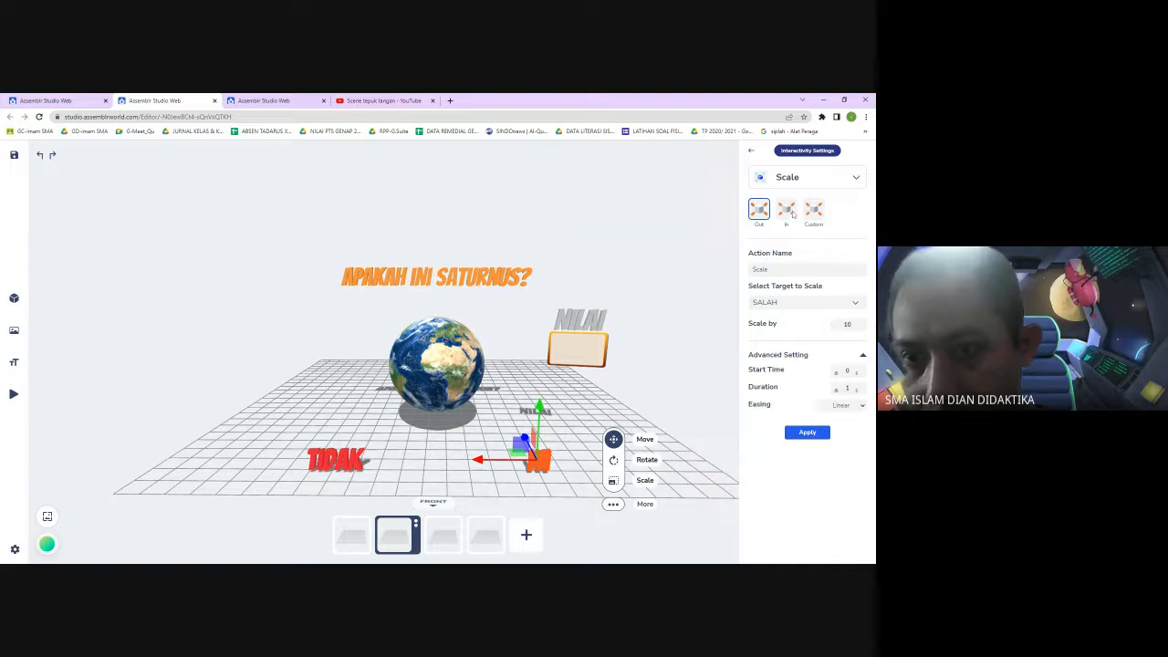
double_click(849, 324)
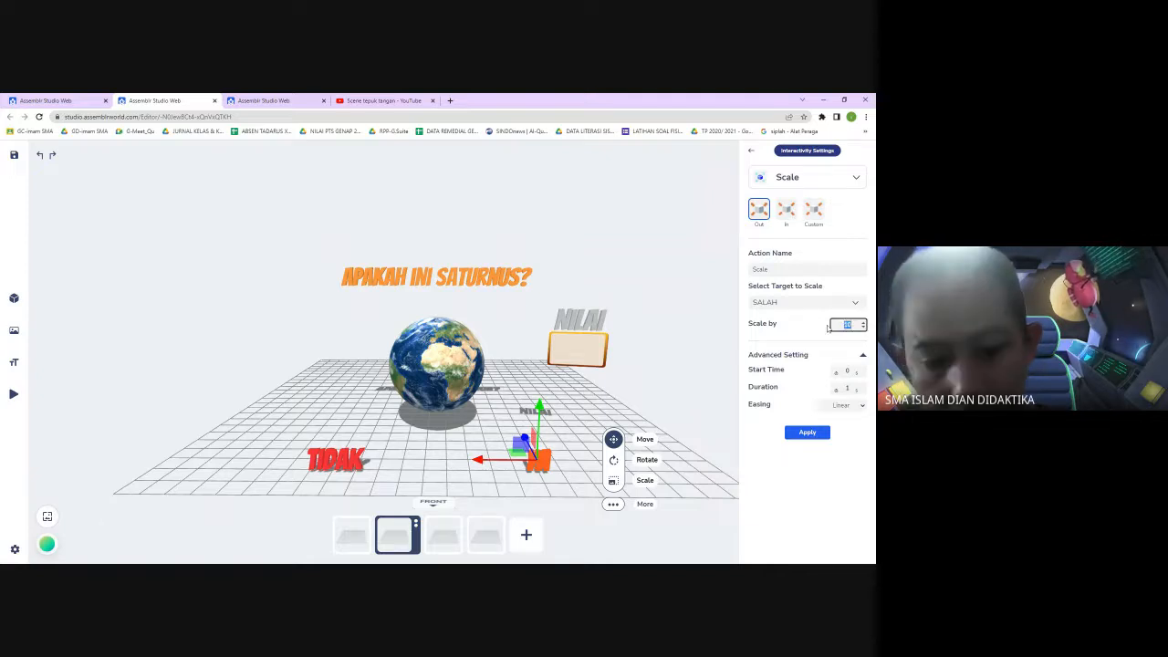
text(2)
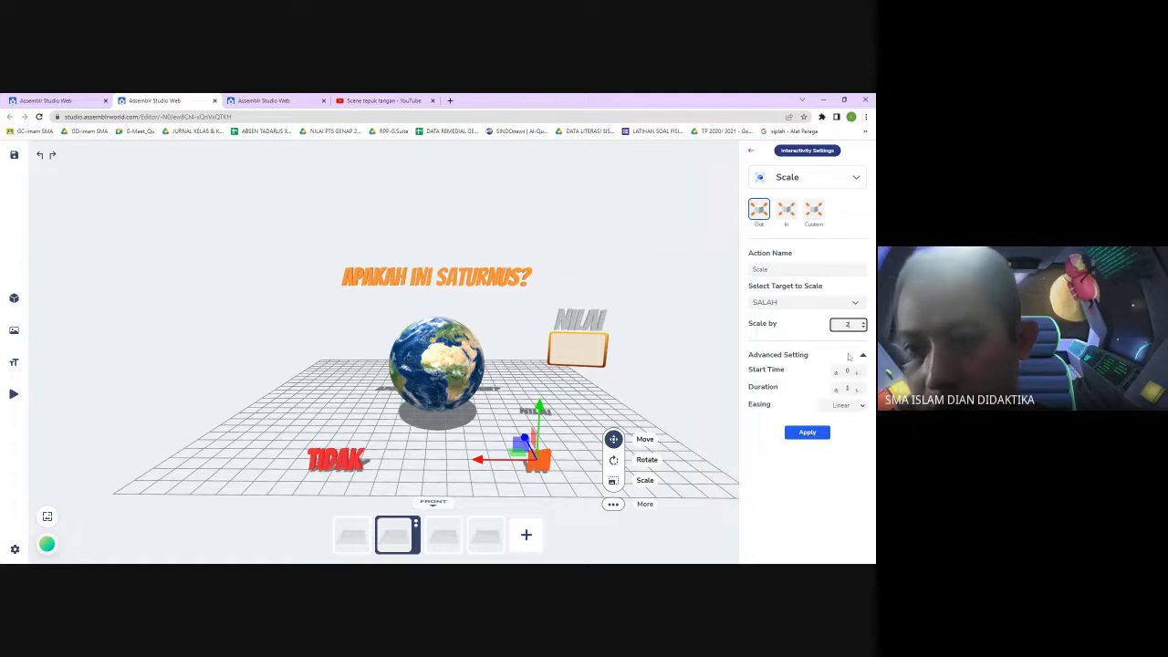
click(808, 434)
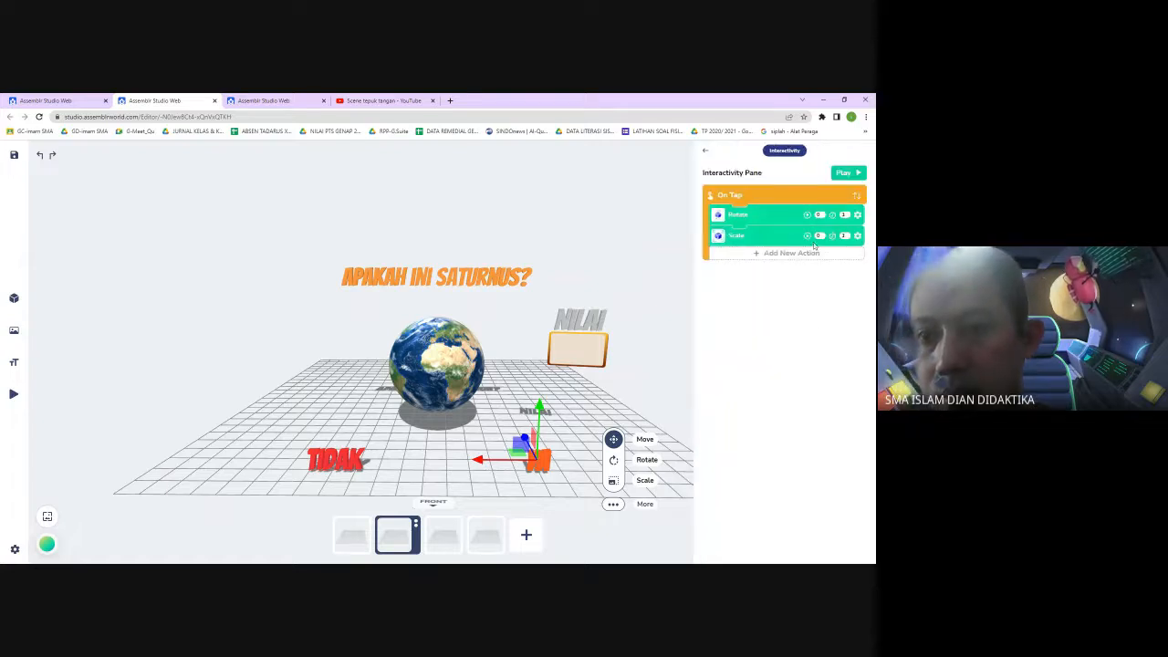
Add an on-tap Hide action to the YA text that hides SALAH with a start time of 1, and apply it
click(815, 254)
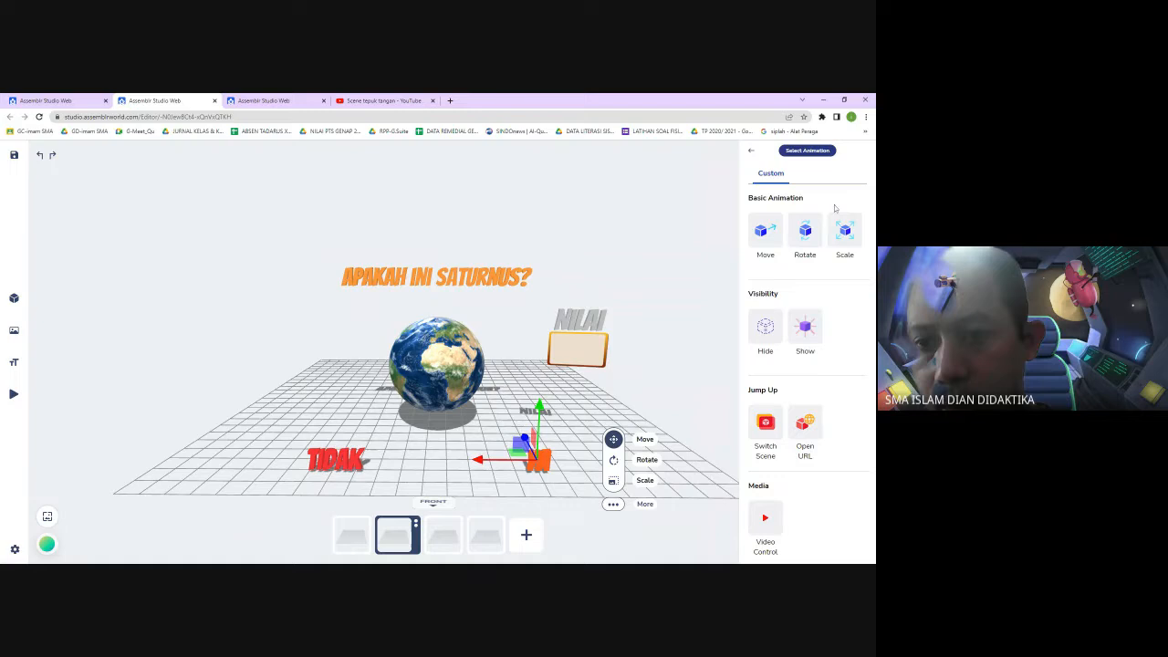
click(769, 337)
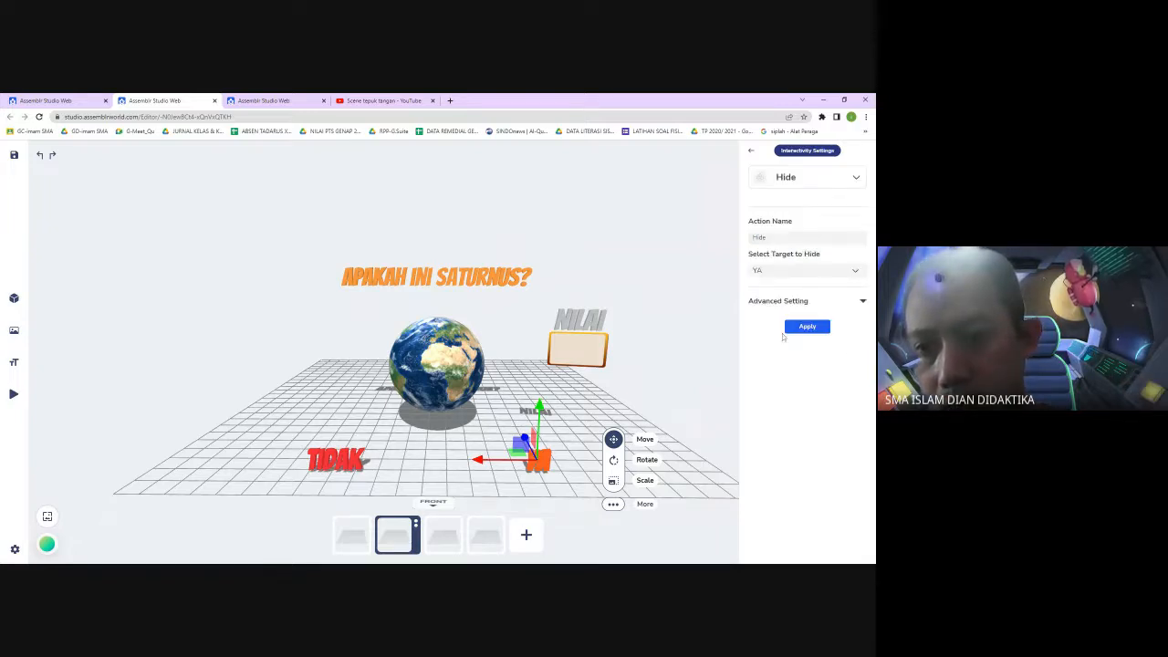
click(855, 271)
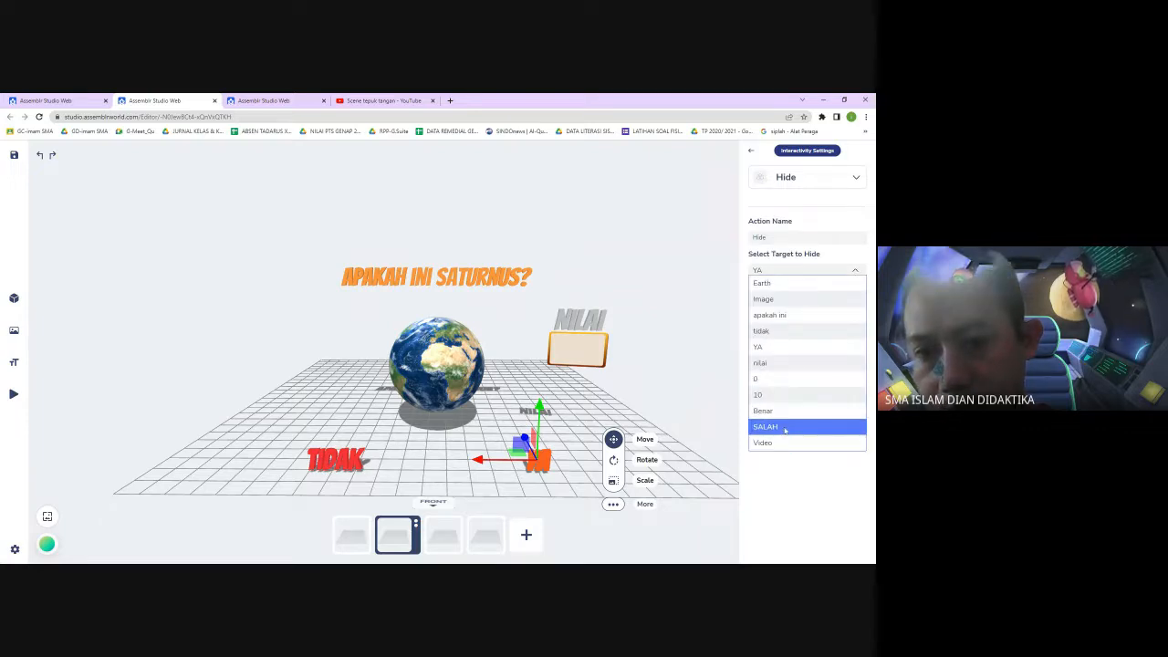
click(784, 427)
click(861, 301)
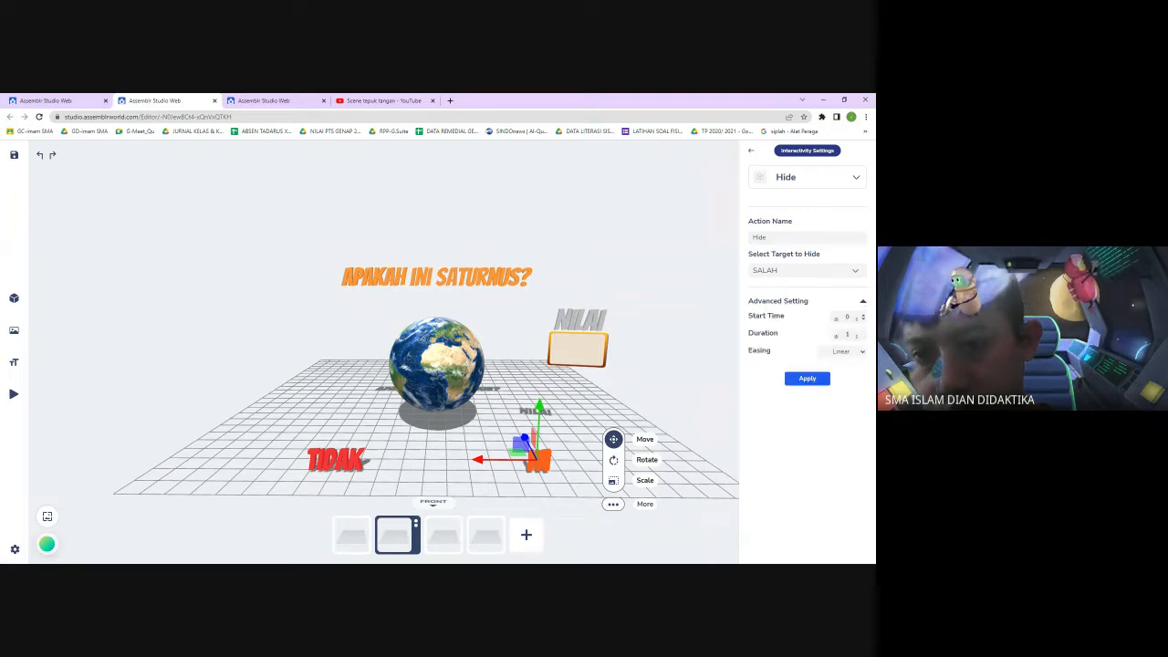
double_click(848, 317)
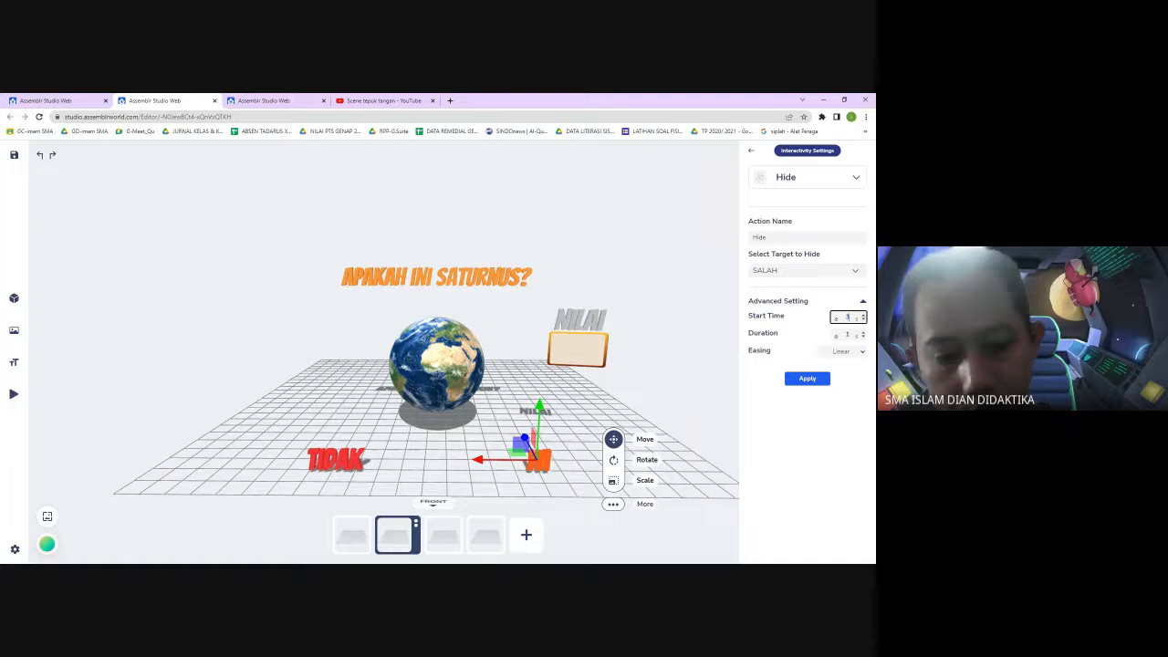
key(Tab)
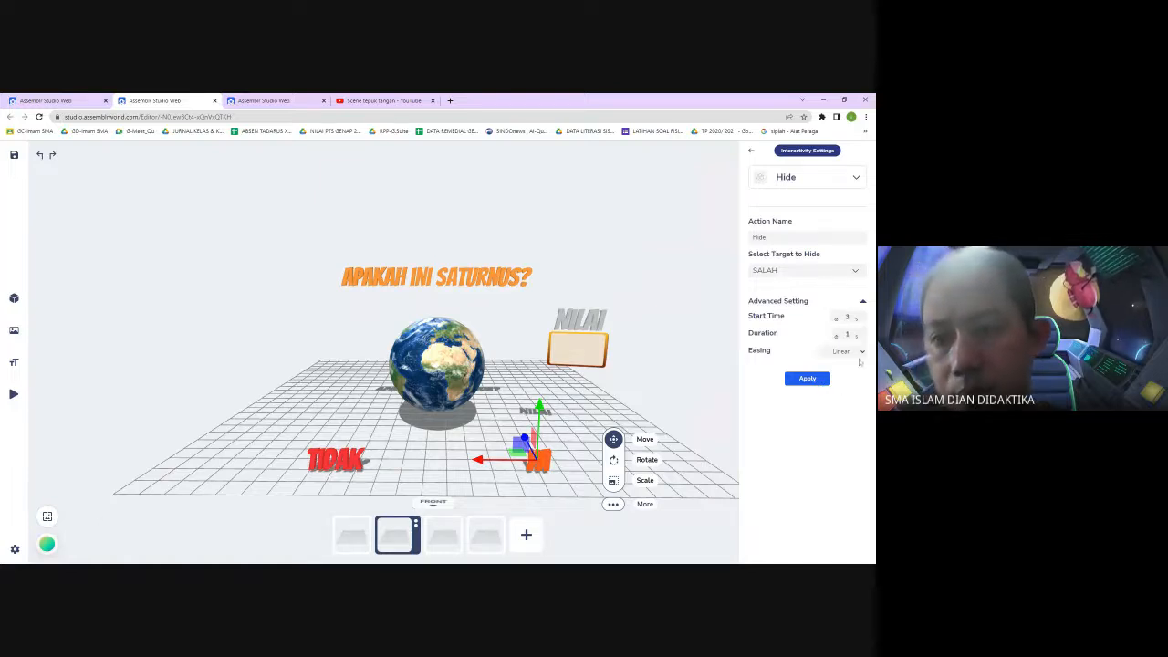
click(807, 378)
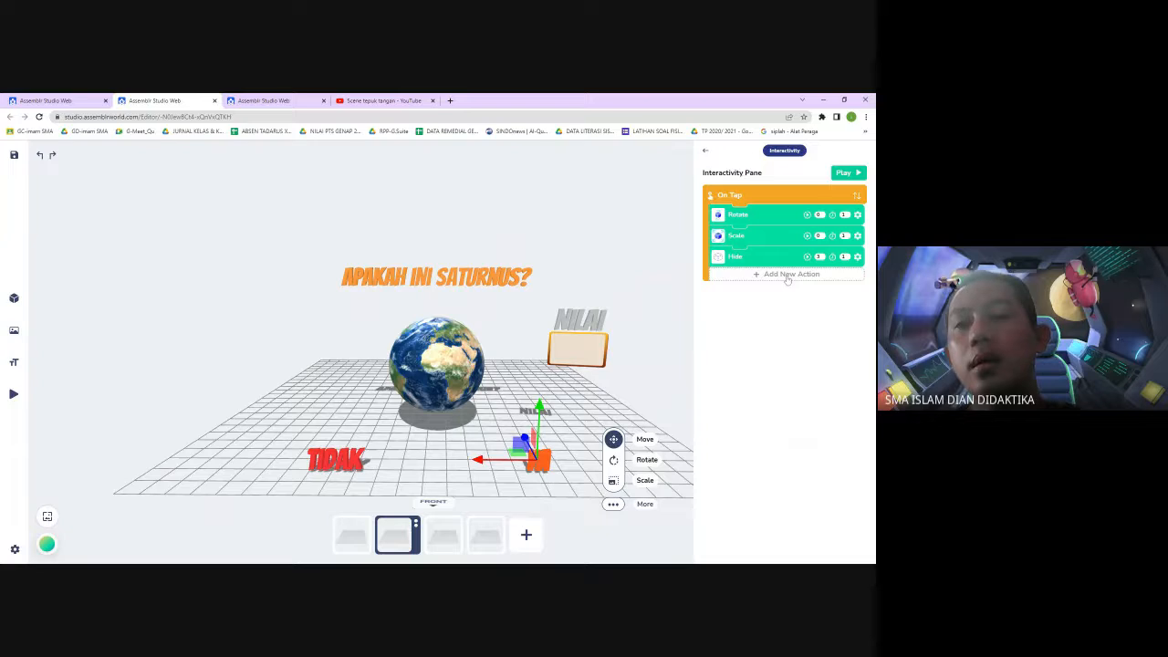
Add a Scale action to the YA text that scales the 0 text by 2 and apply it
click(786, 273)
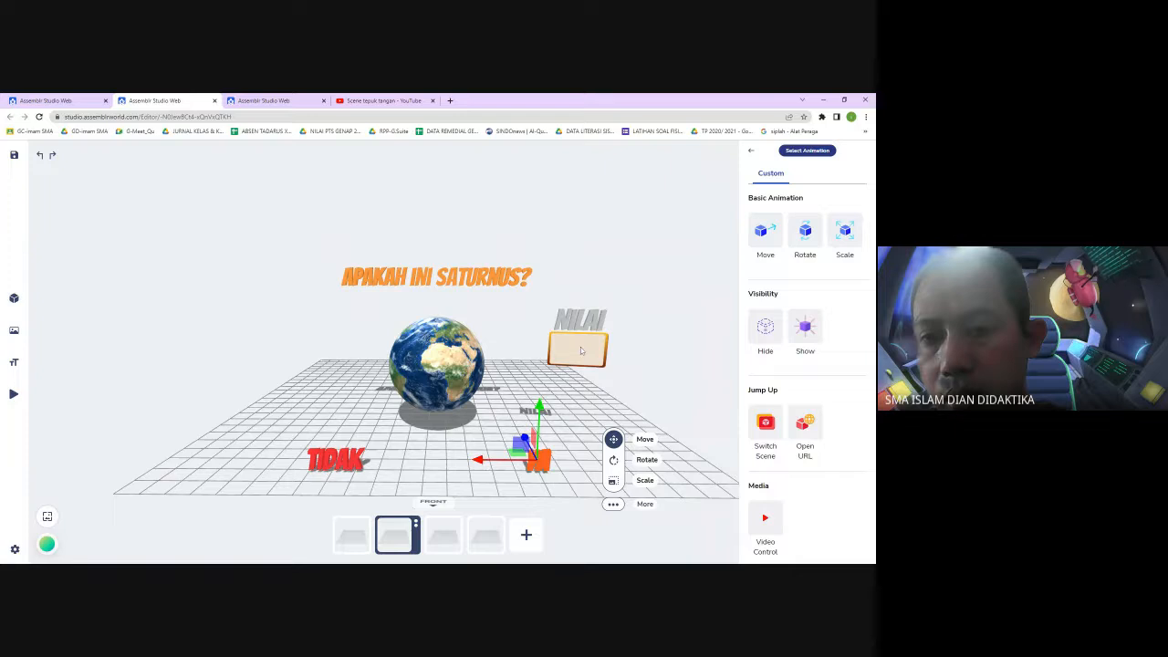
click(846, 235)
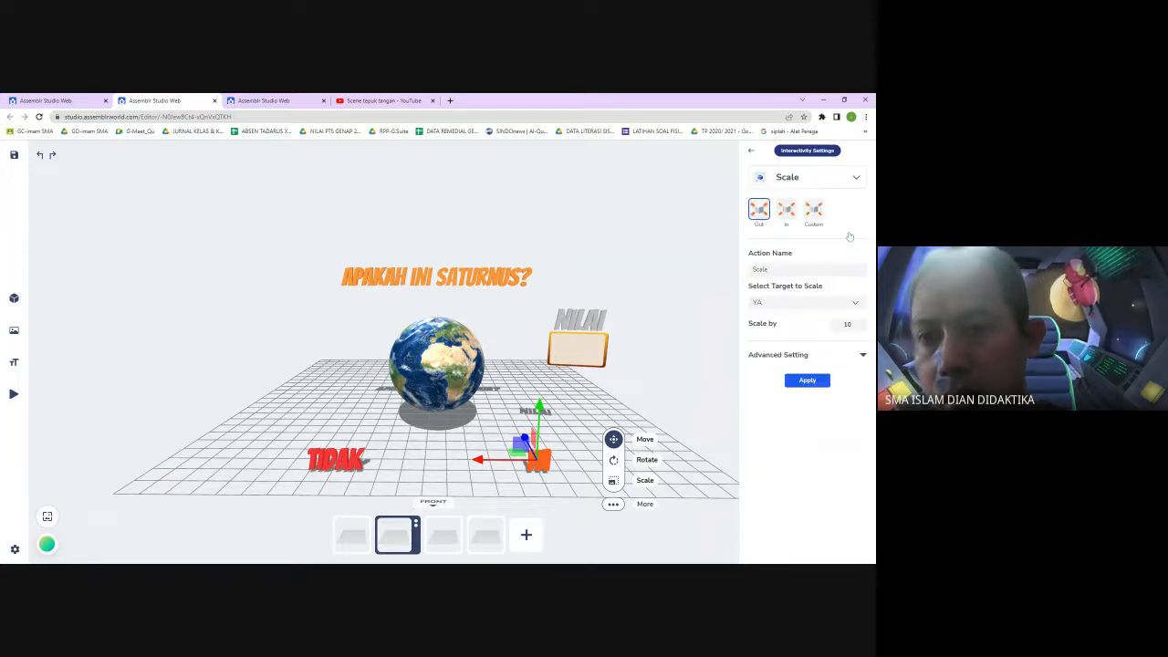
click(858, 303)
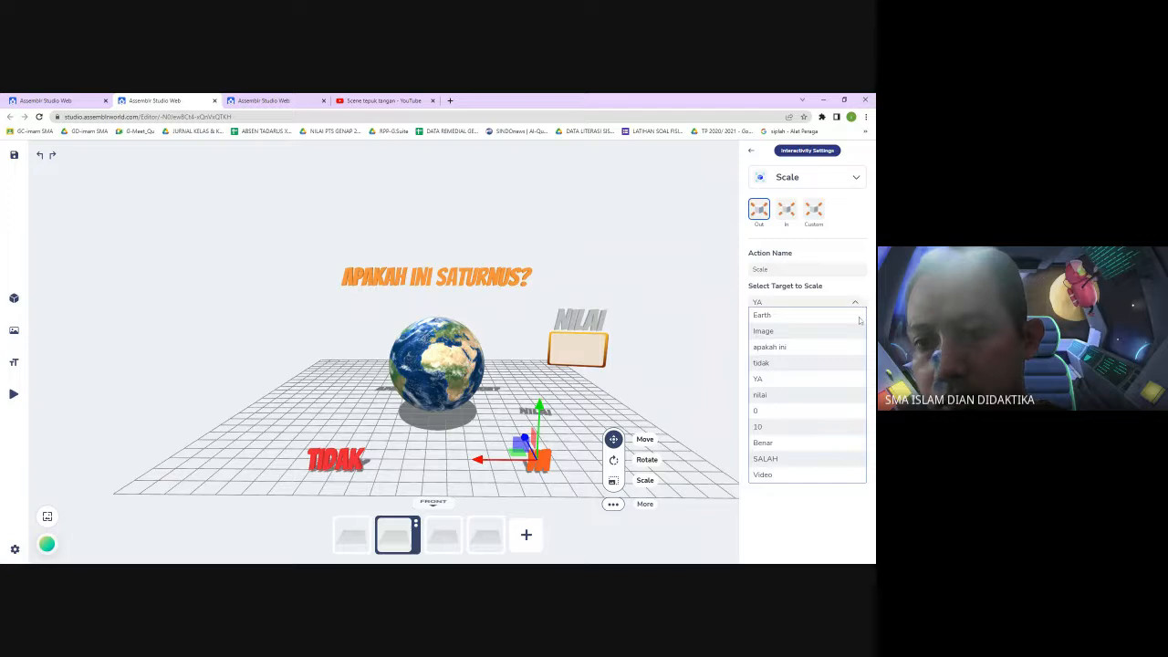
click(803, 410)
double_click(847, 324)
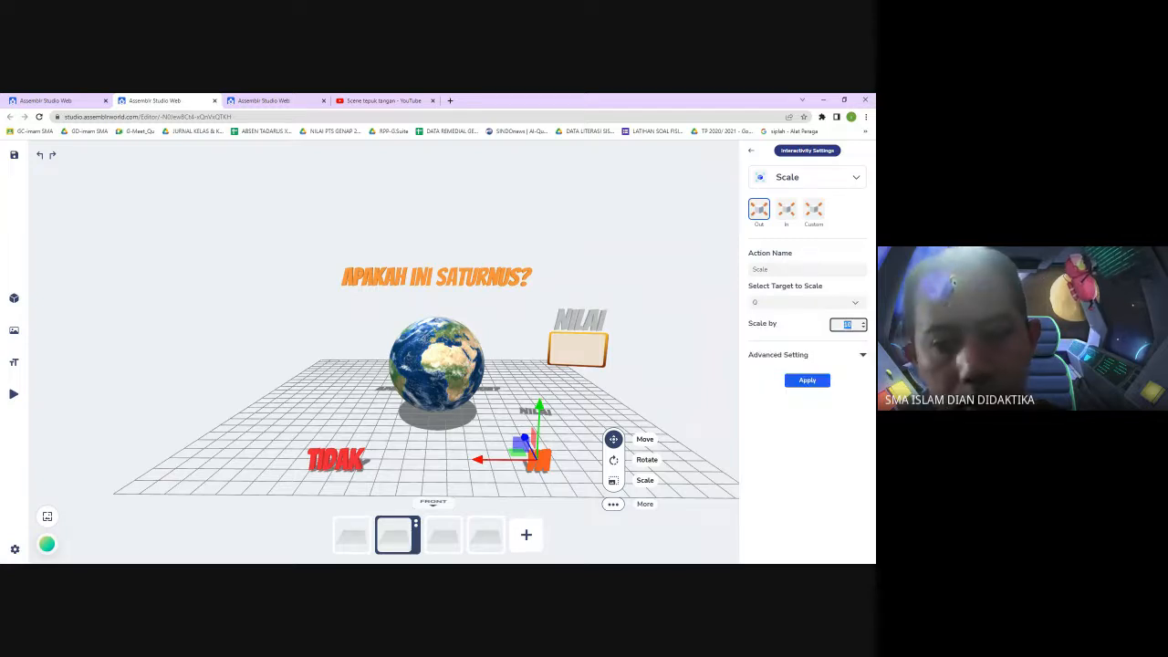
text(2)
click(863, 358)
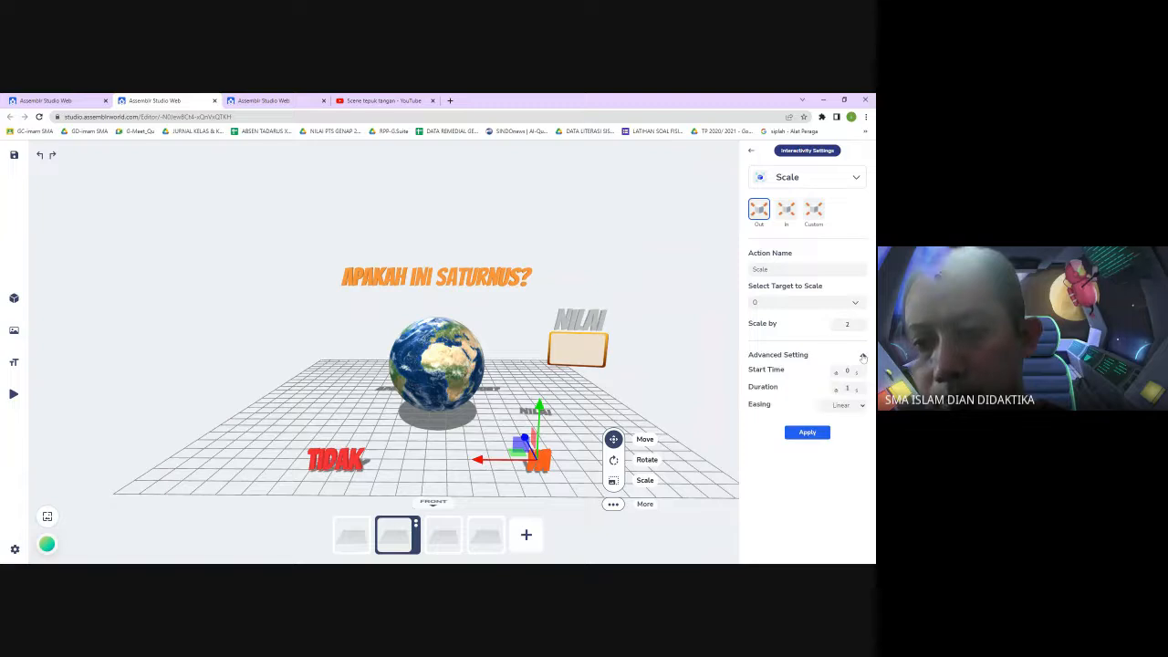
click(808, 431)
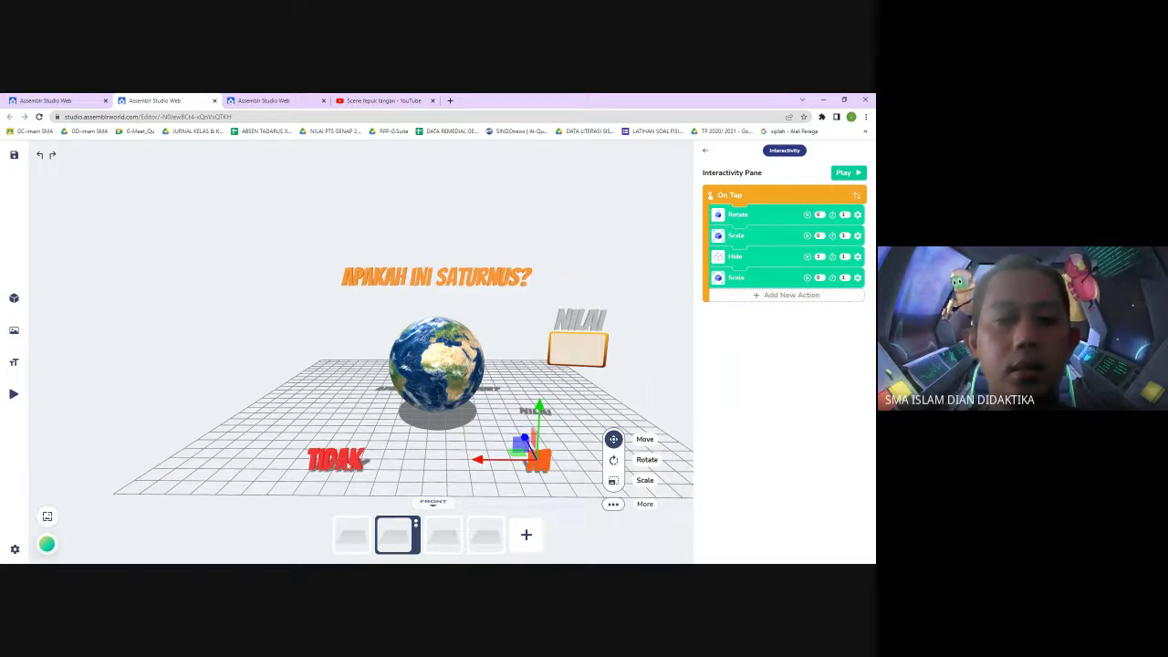
click(336, 459)
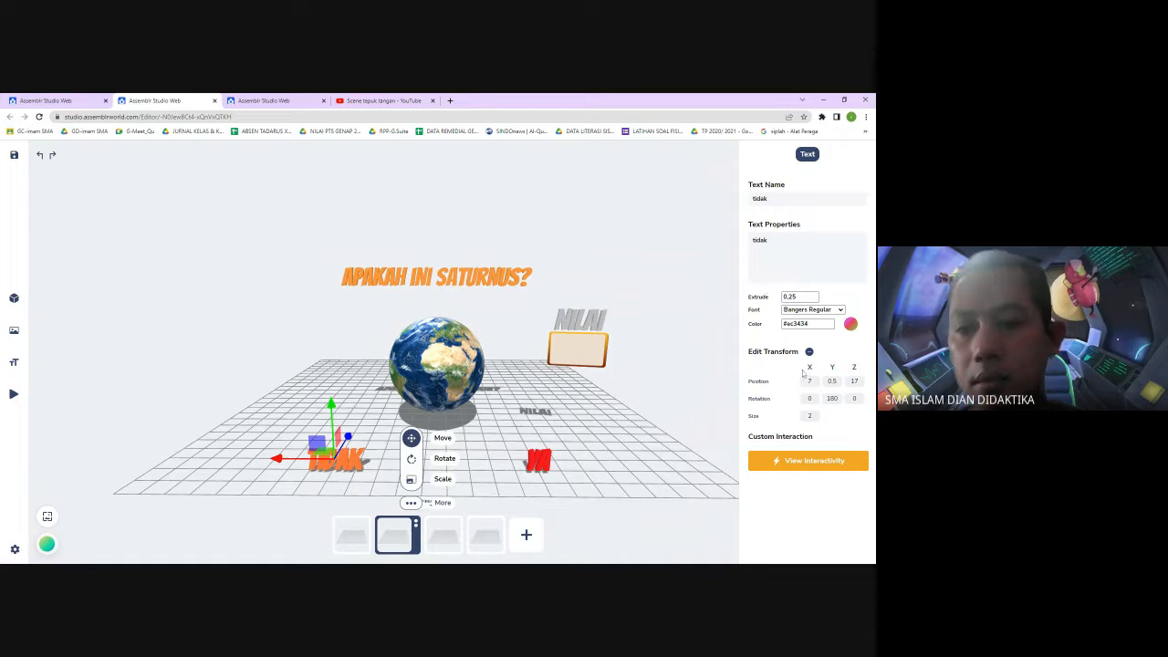
click(802, 463)
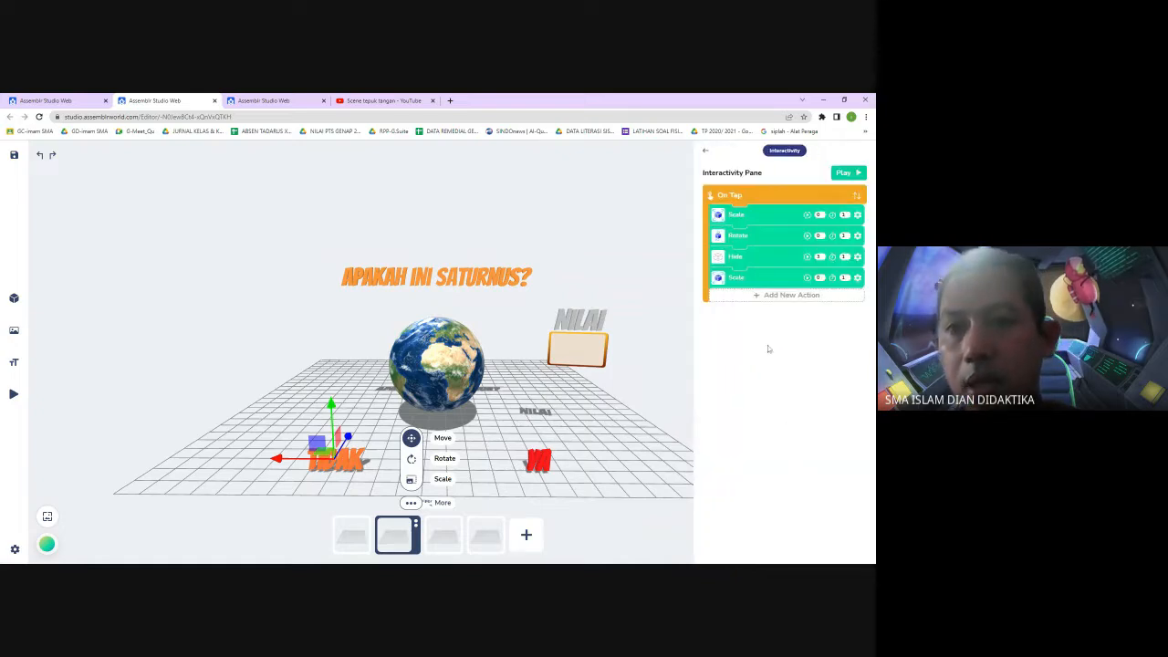
click(786, 296)
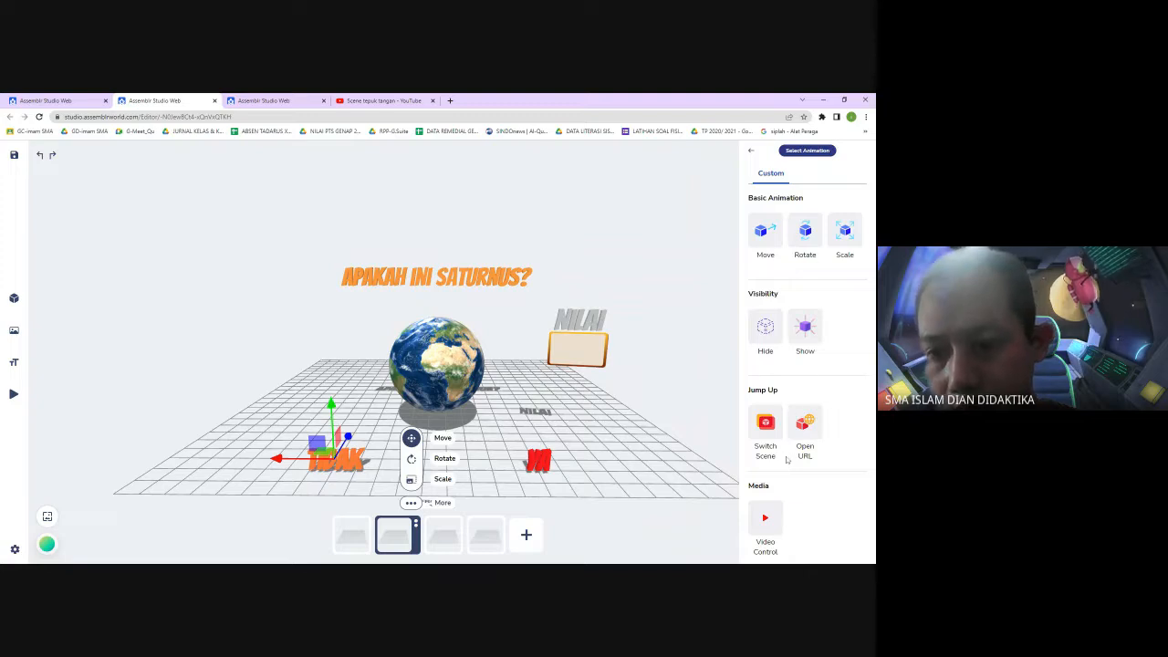
click(765, 522)
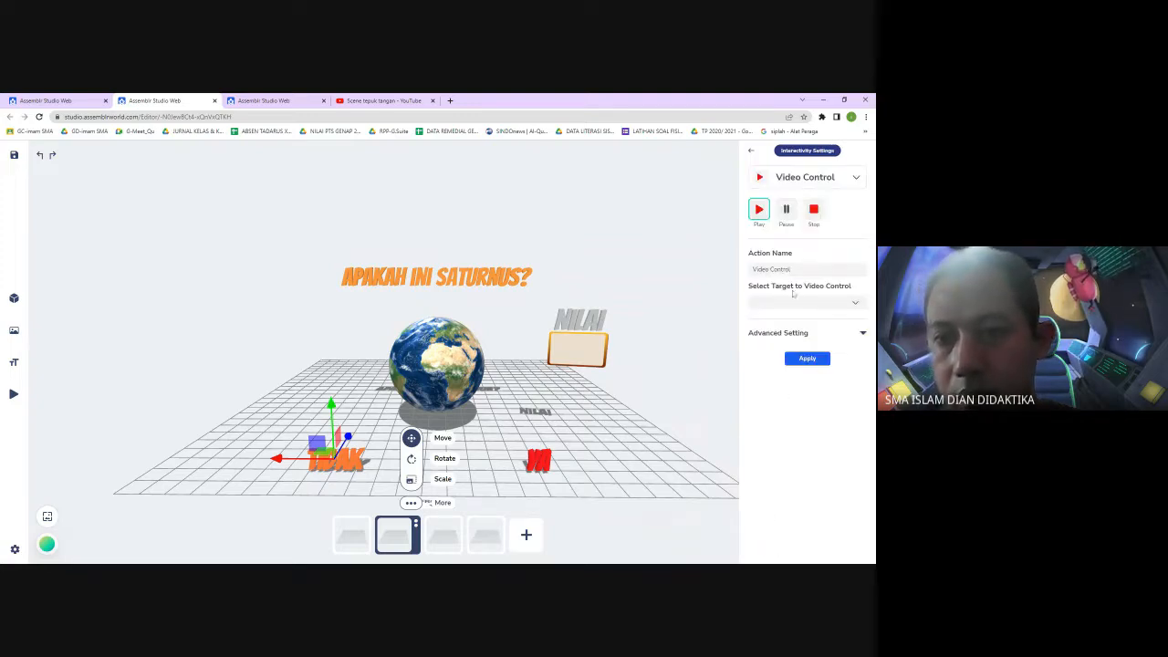
click(856, 179)
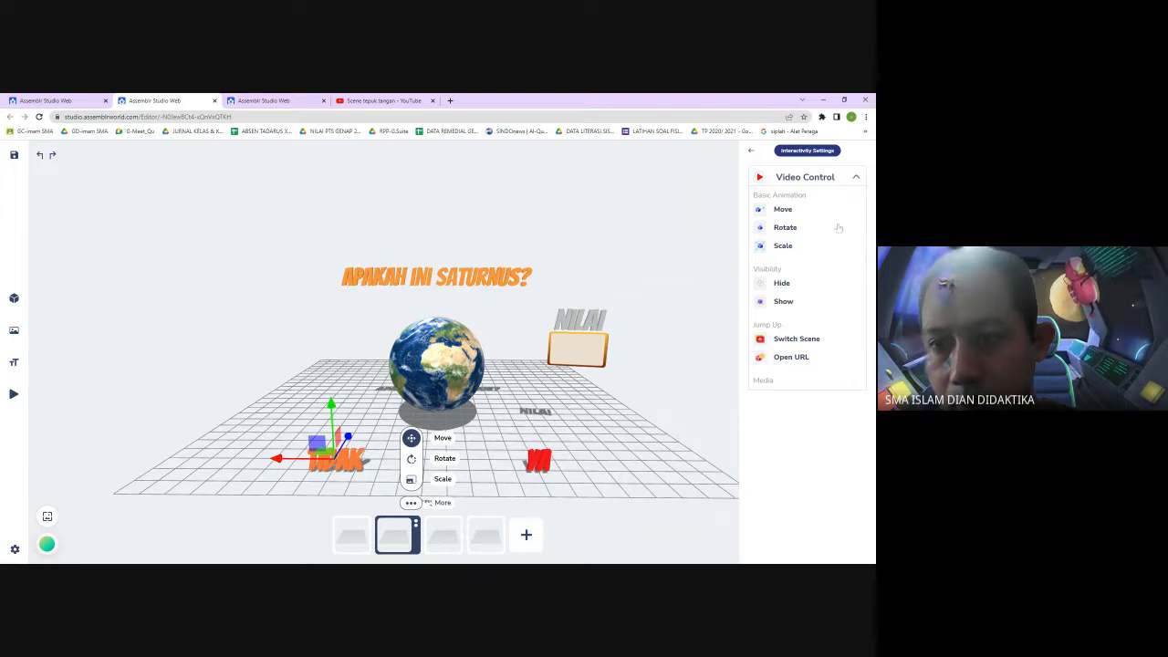
click(724, 264)
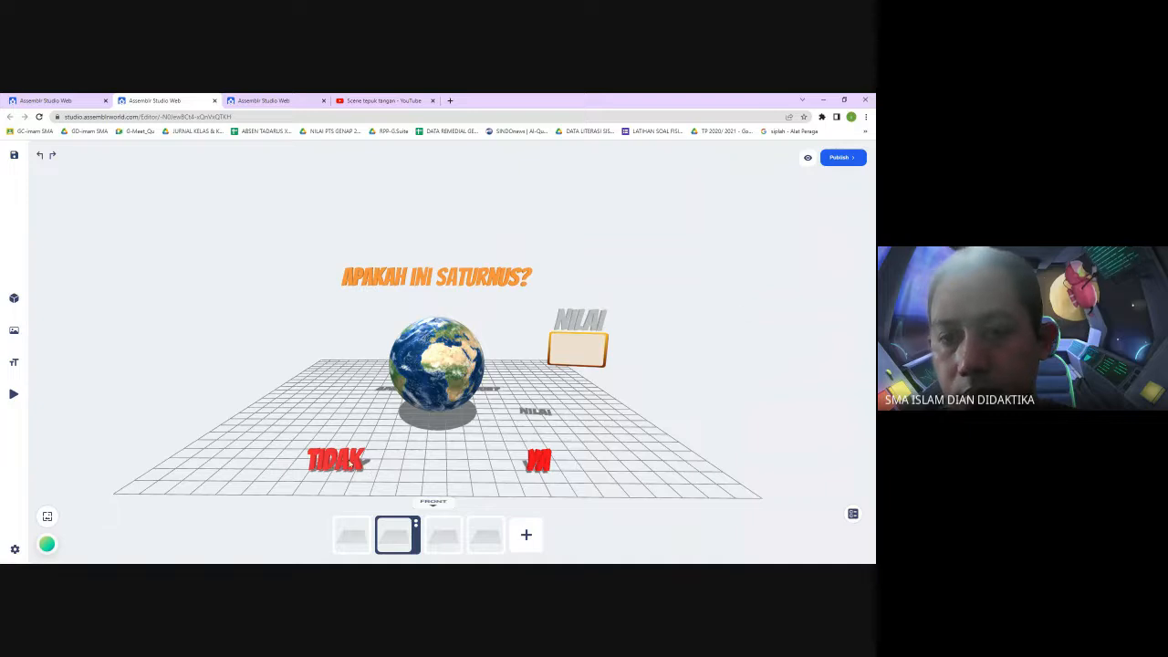
Select the TIDAK text and add an on-tap Video Control action that plays Video, then apply it
click(365, 468)
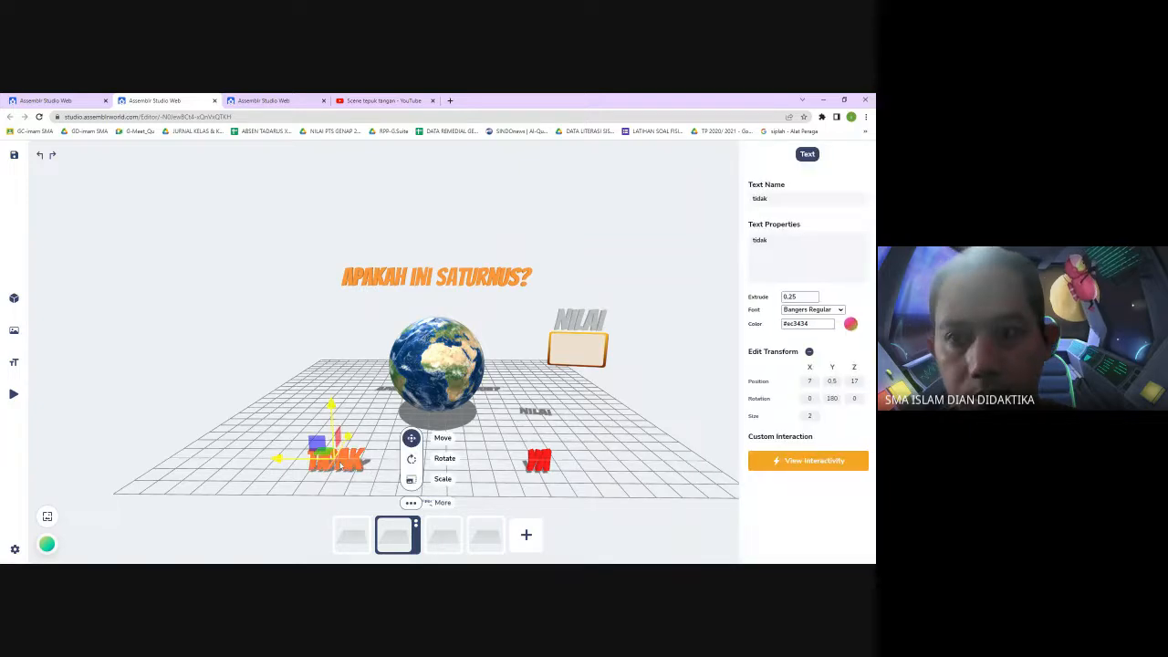
click(812, 461)
click(791, 294)
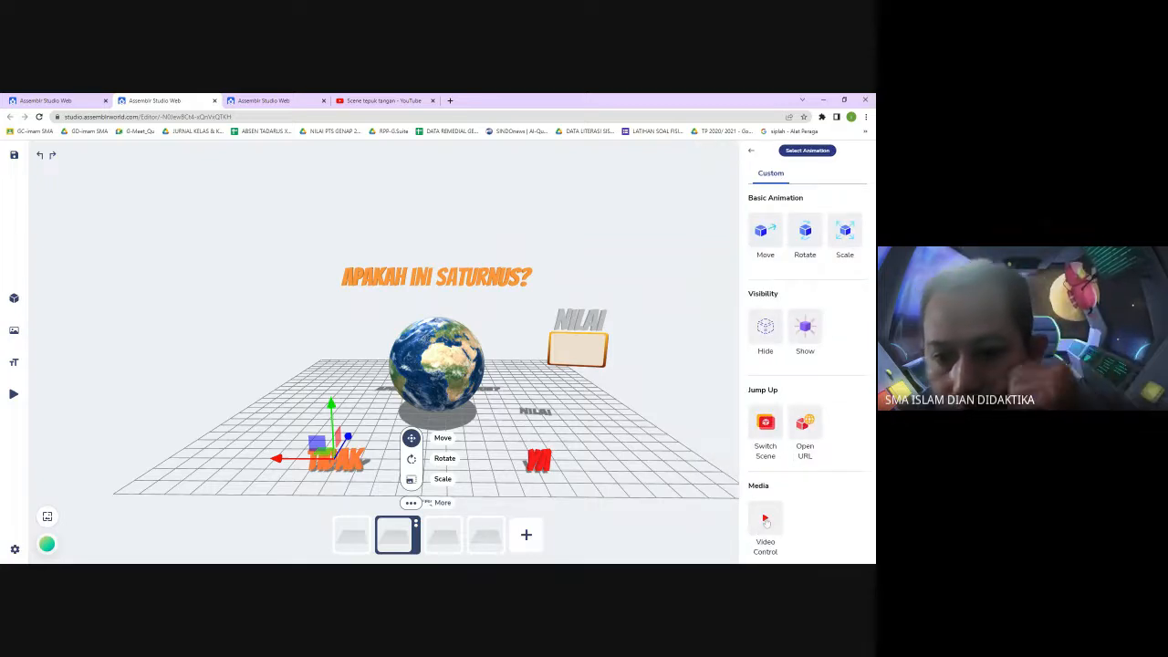
click(765, 521)
click(793, 270)
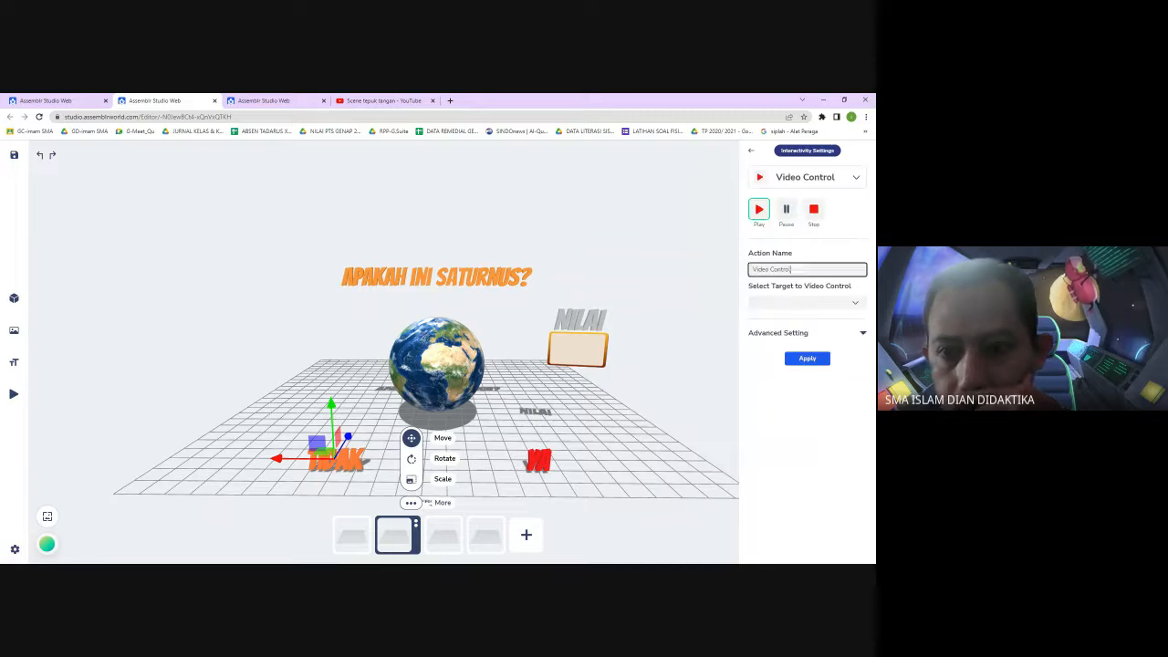
click(826, 302)
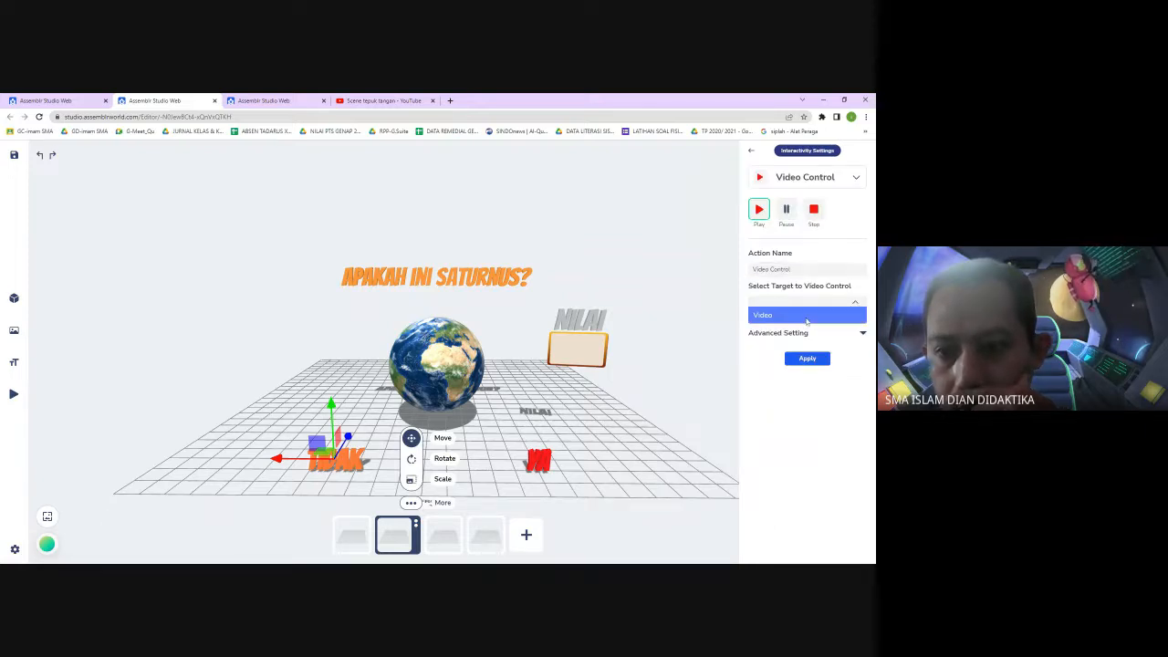
click(806, 316)
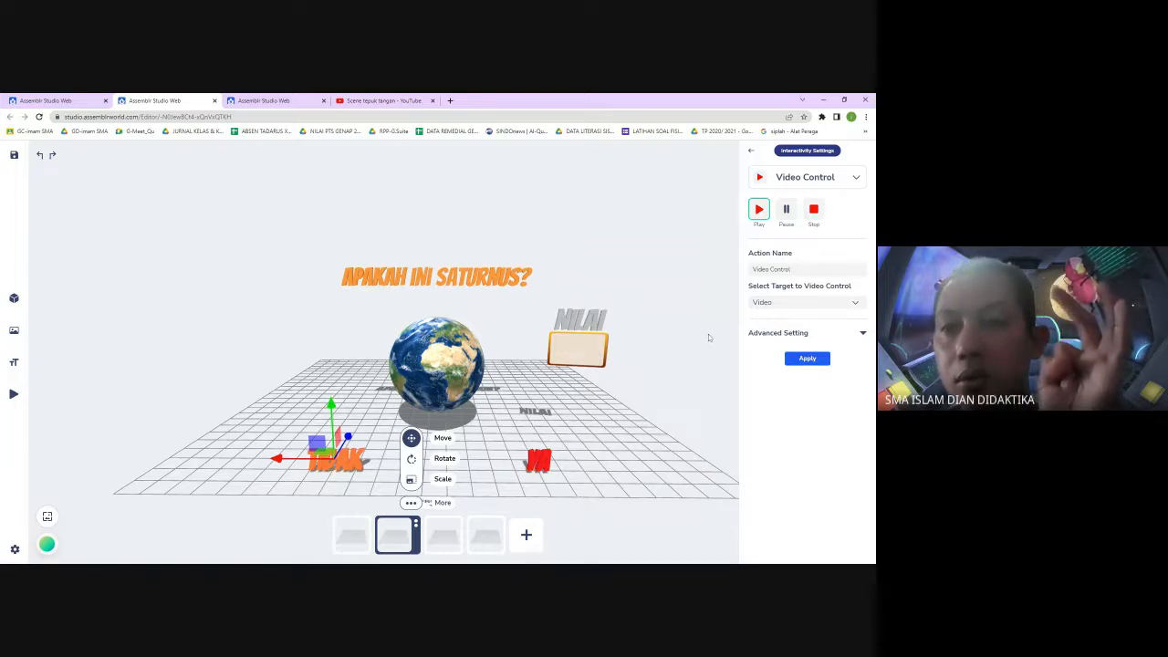
click(861, 334)
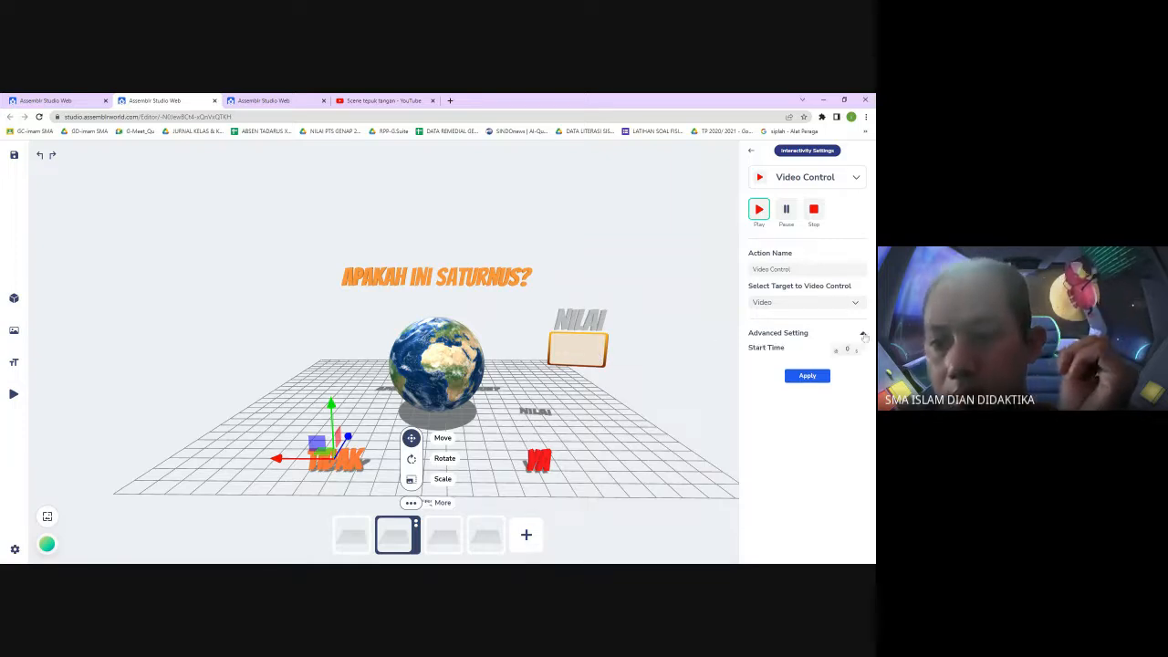
click(808, 377)
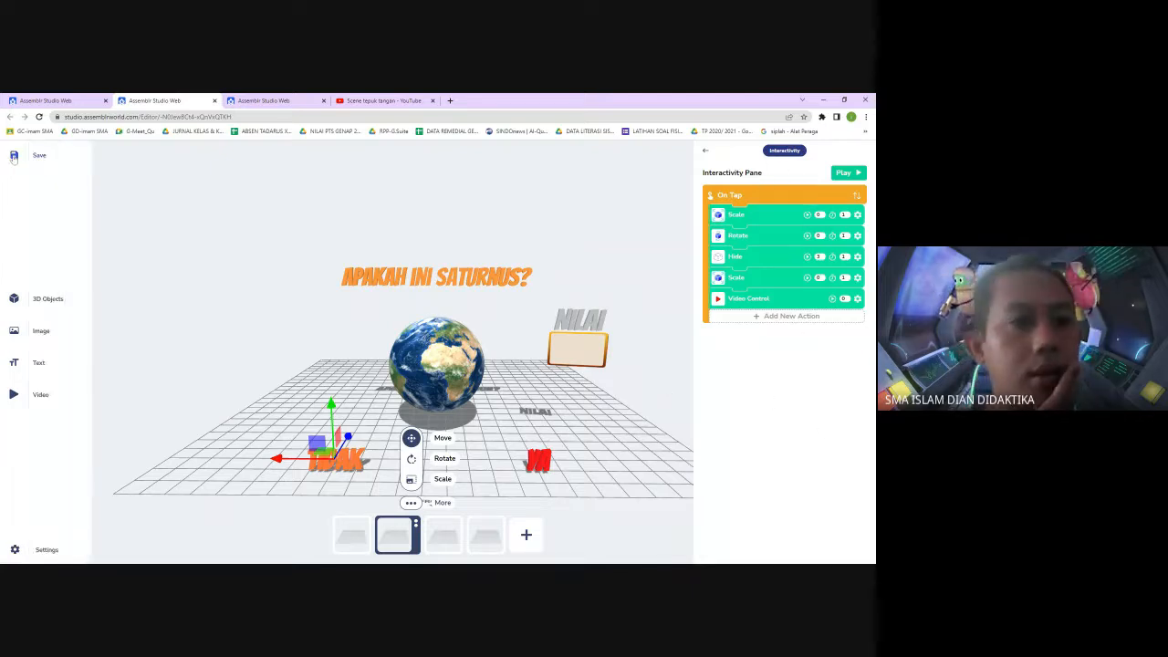
Preview the project from its first scene, then close the preview
click(658, 387)
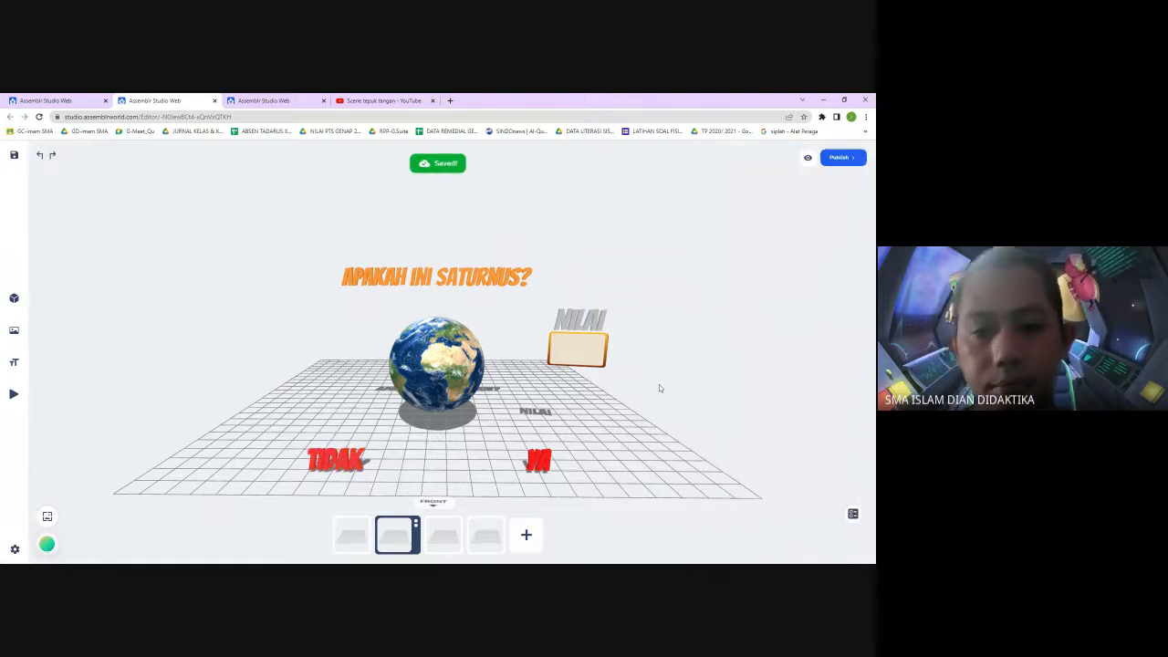
click(809, 157)
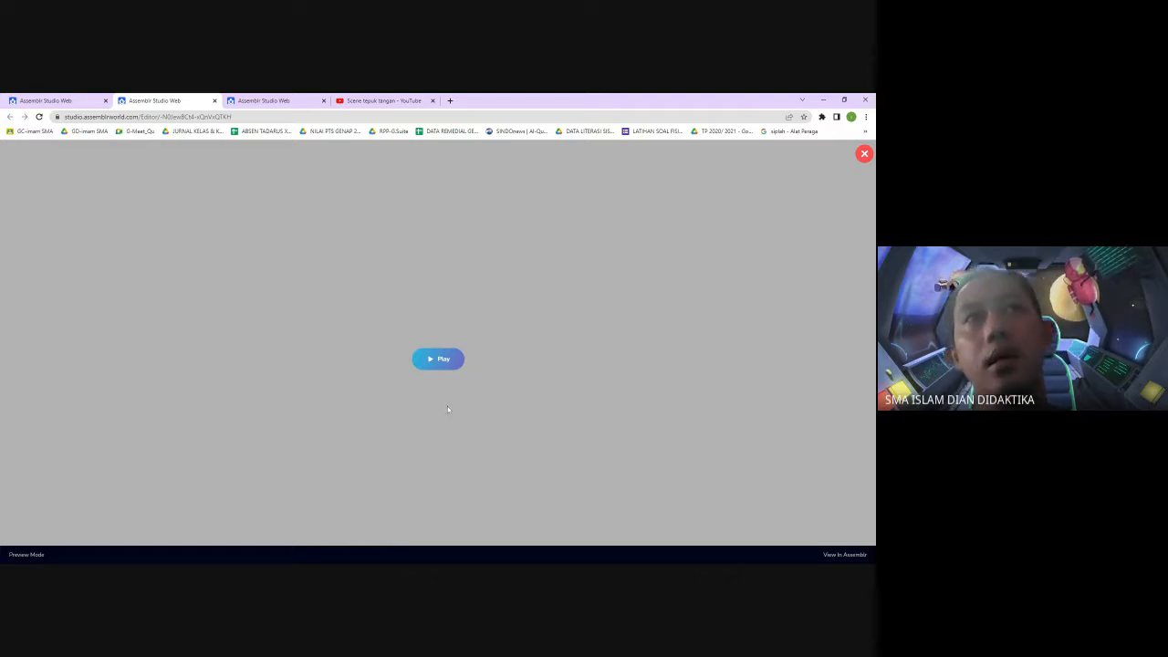
click(439, 360)
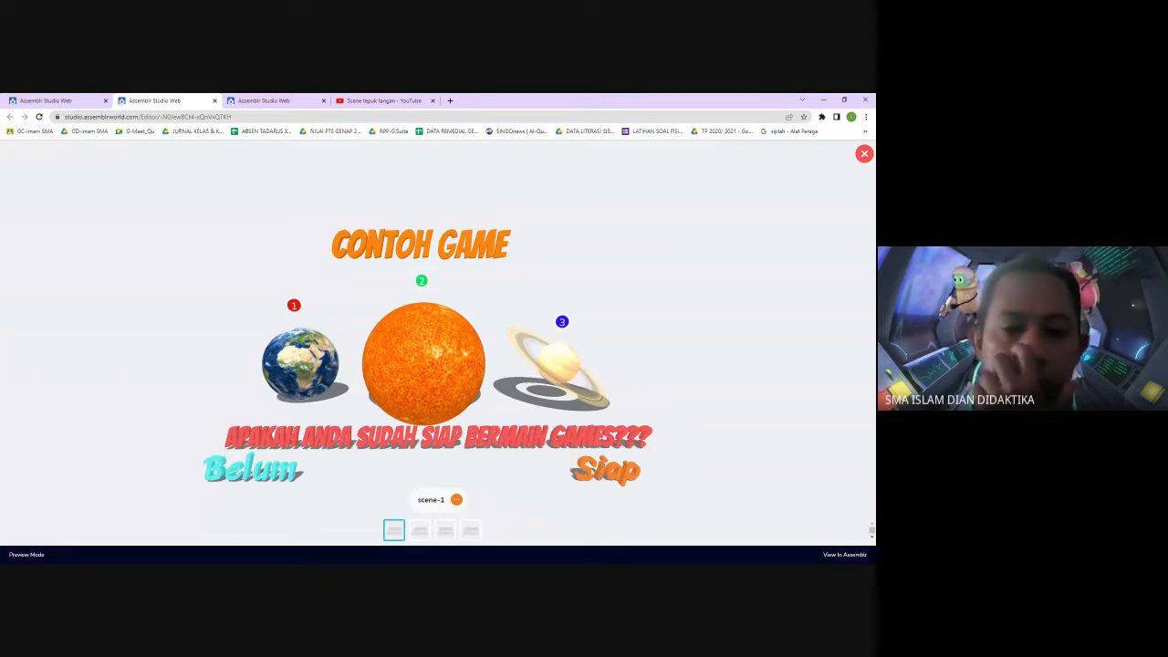
click(864, 154)
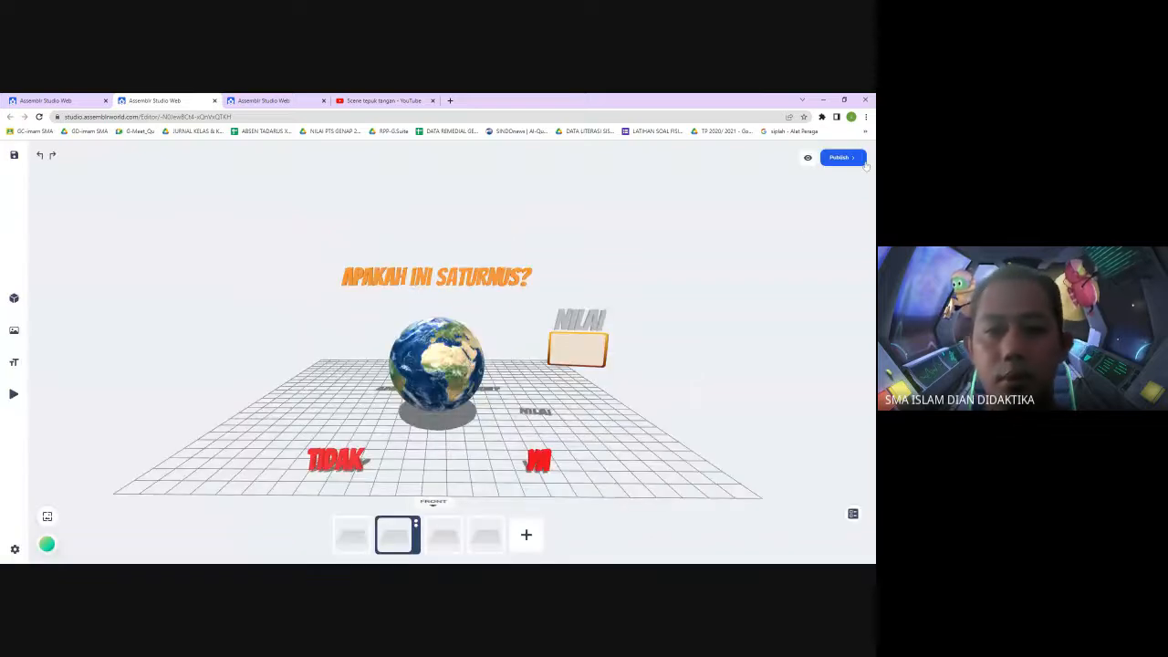
On the first scene, give the Siap text an on-tap Switch Scene action targeting scene-2 and apply it
click(356, 538)
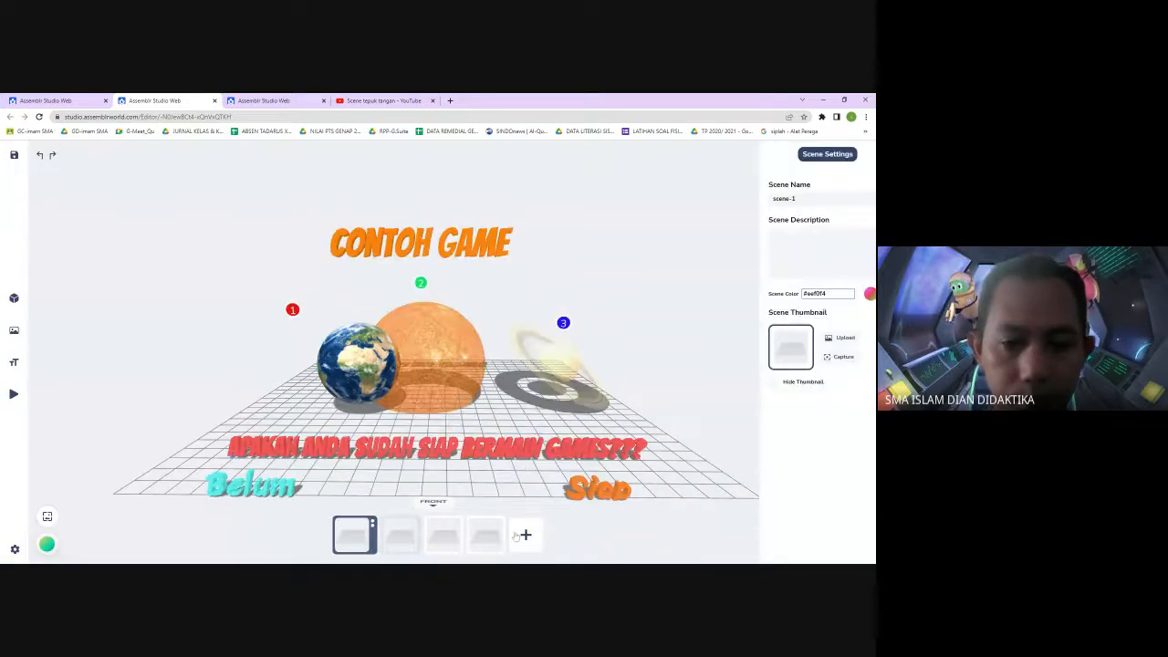
click(593, 488)
click(804, 462)
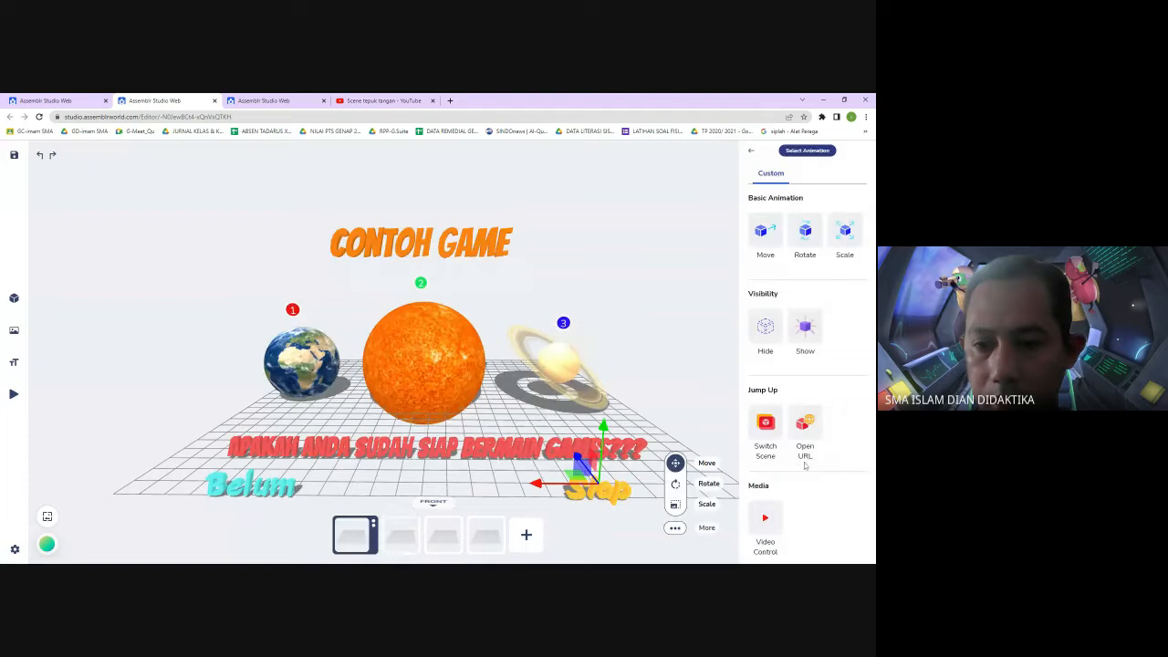
click(768, 427)
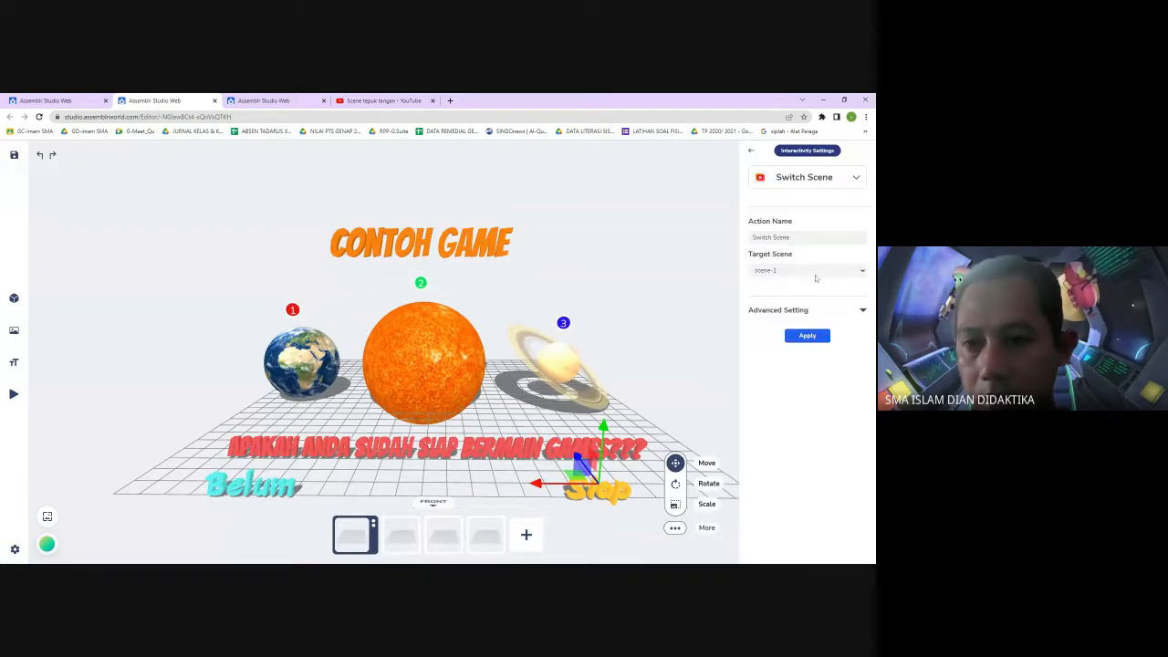
click(806, 293)
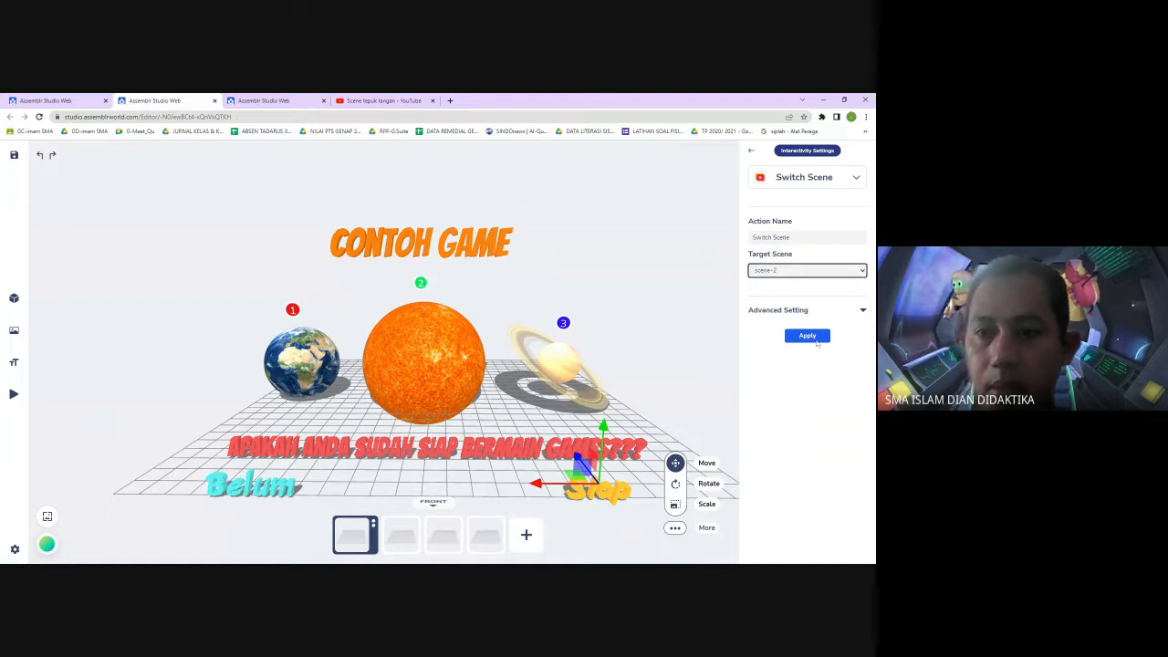
click(808, 335)
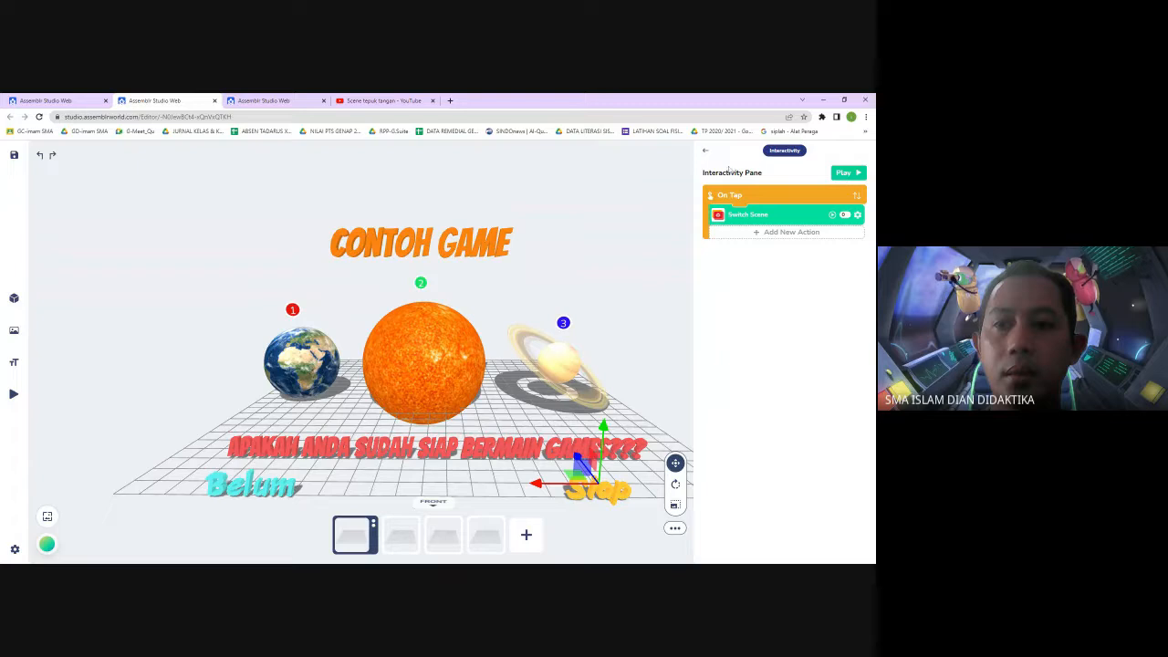
Preview the project, go from the first scene to scene-2, test the YA and TIDAK answers, then close the preview
click(648, 197)
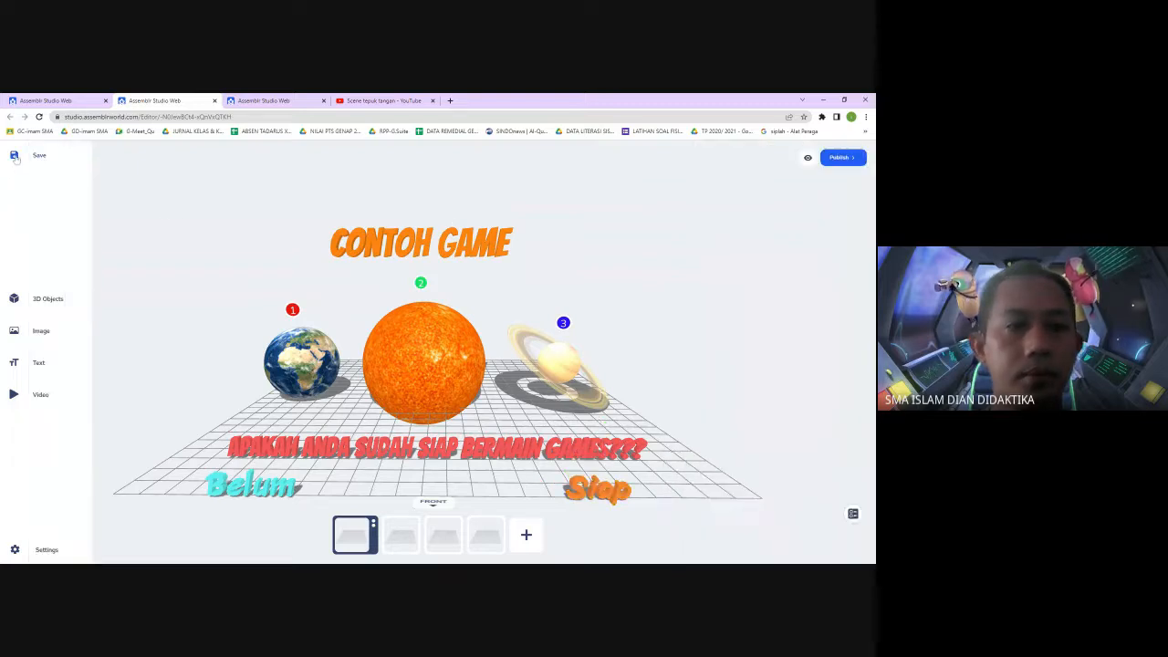
click(807, 157)
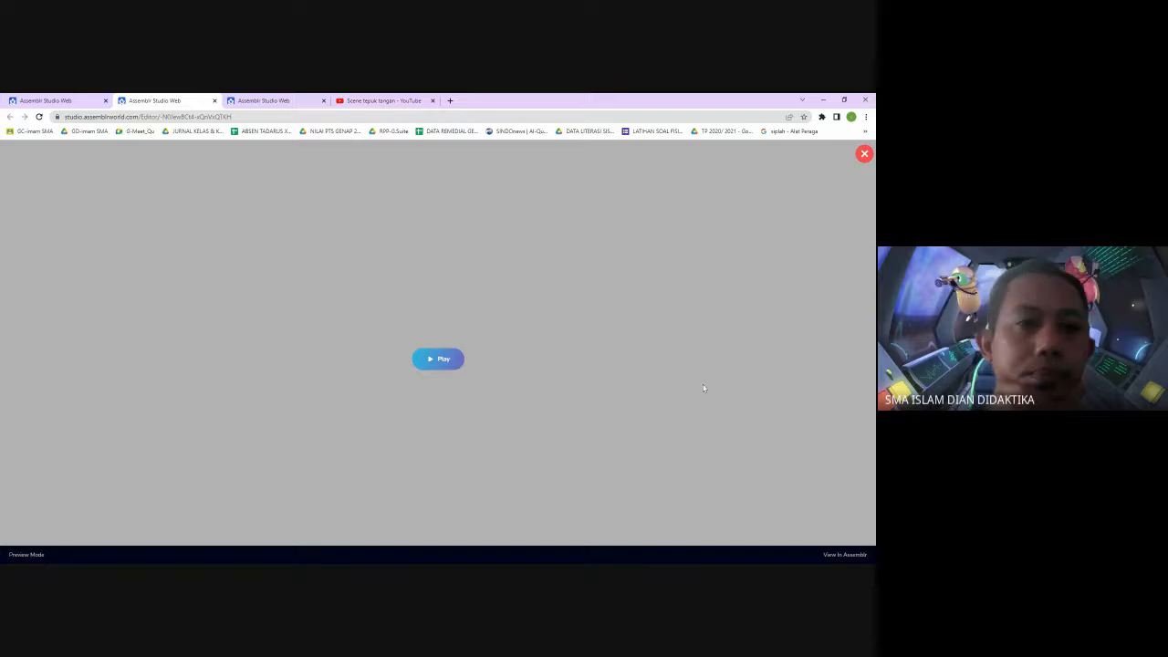
click(438, 359)
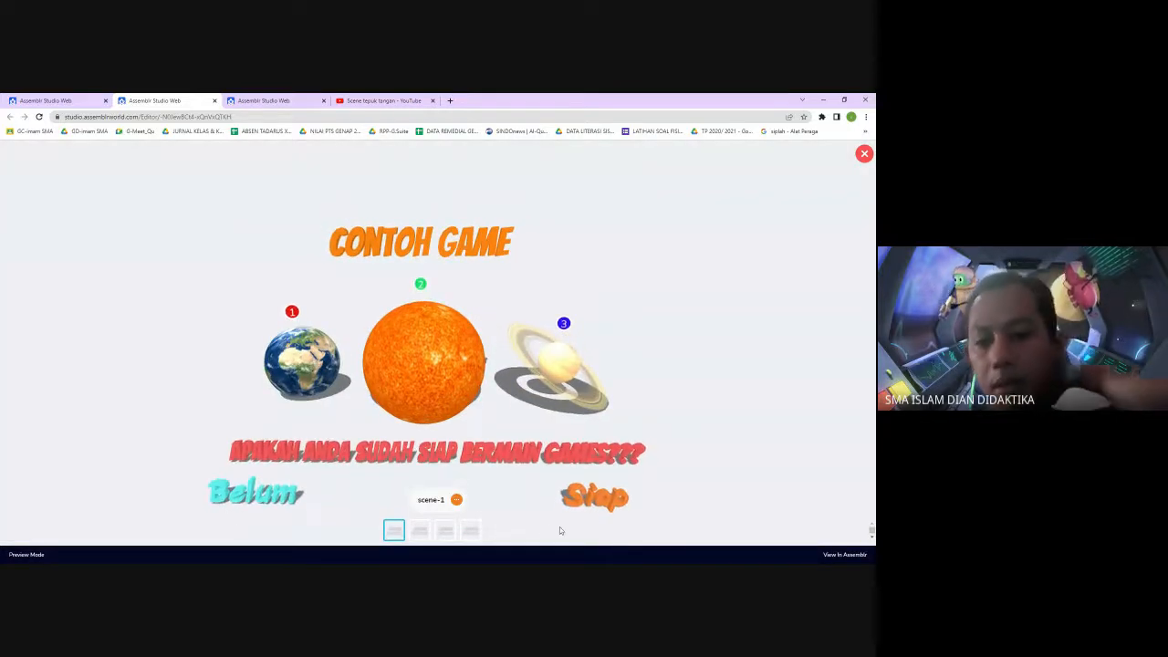
click(593, 503)
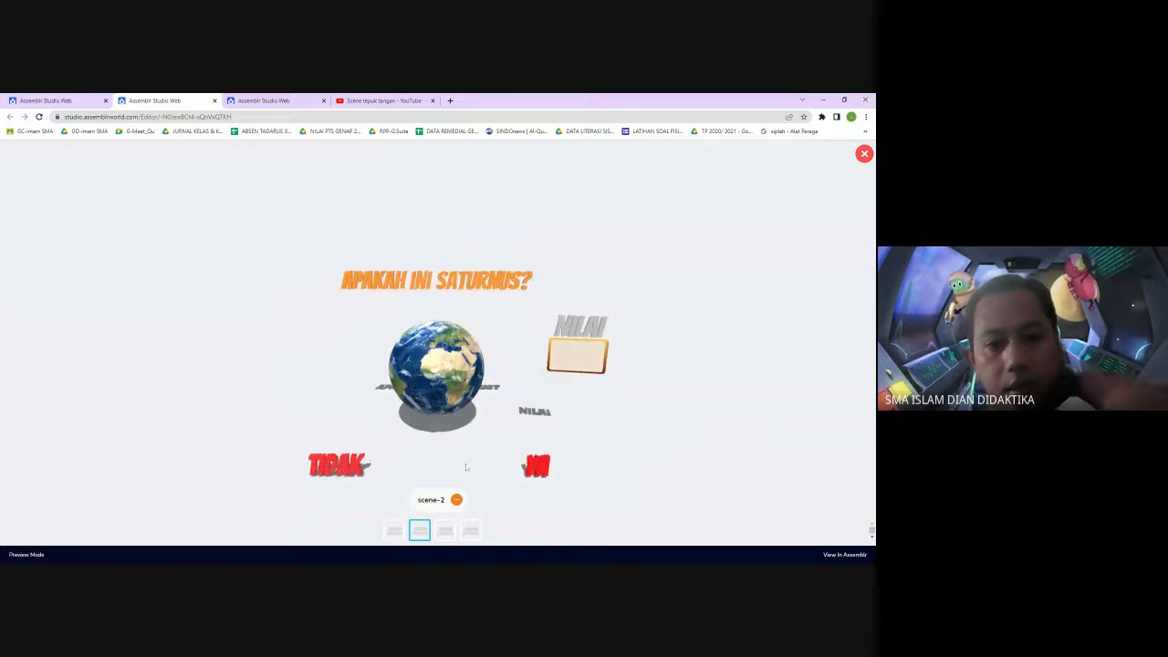
click(537, 468)
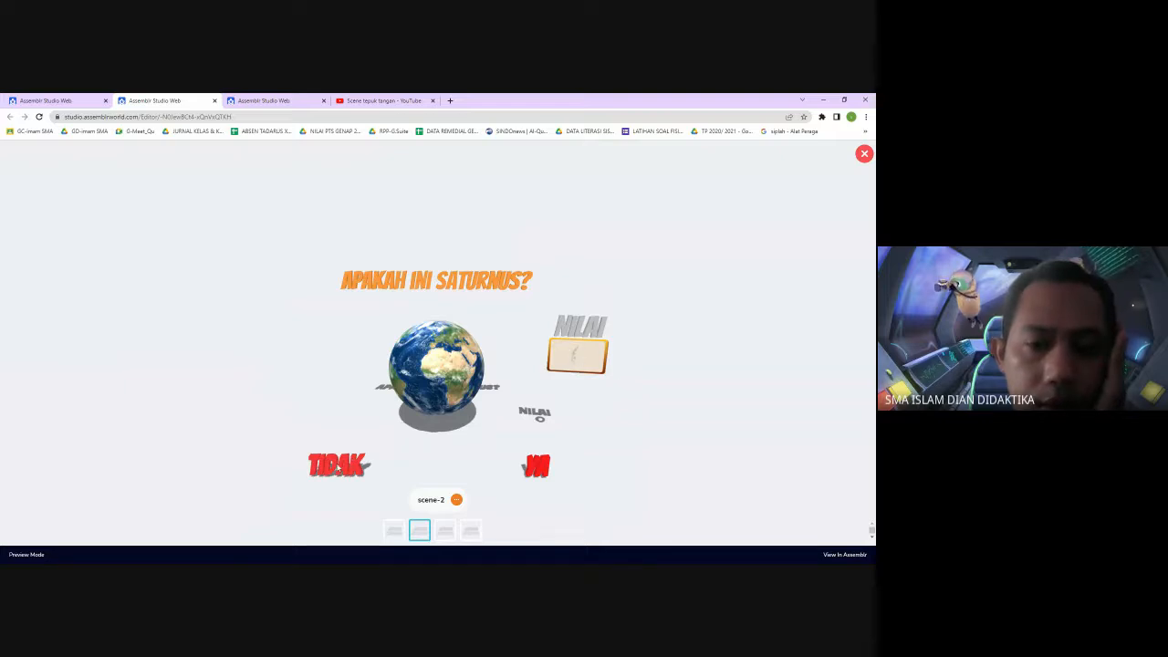
click(335, 468)
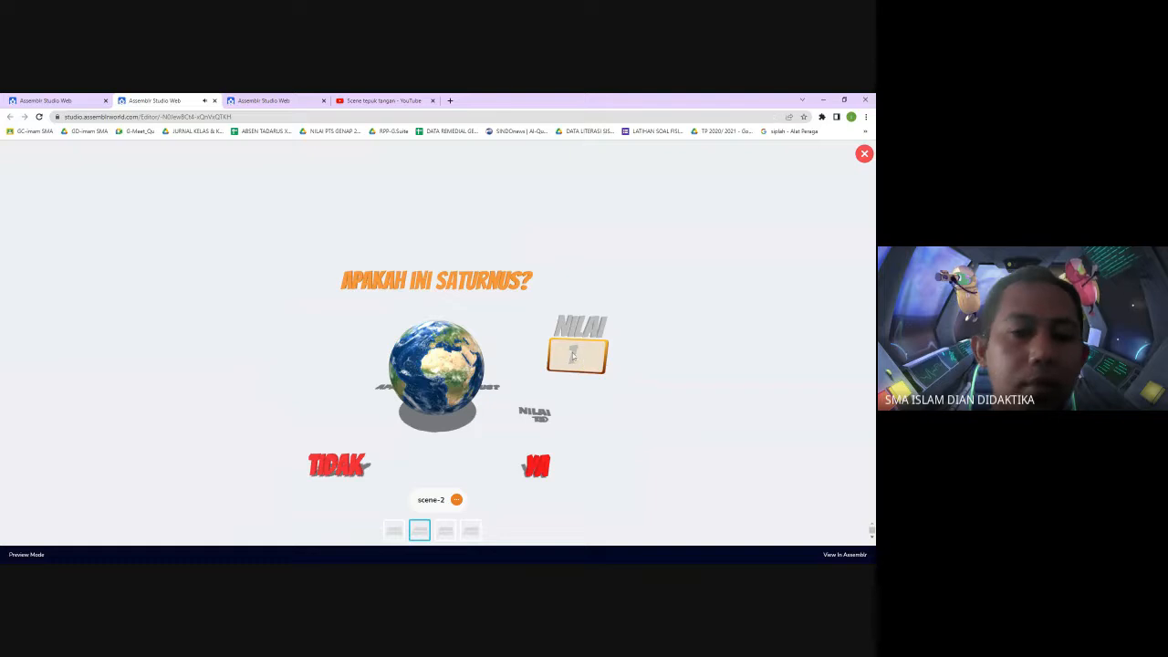
click(863, 154)
On scene-2, open the TIDAK text's interactions and review its second Scale action on the 10 text
click(402, 541)
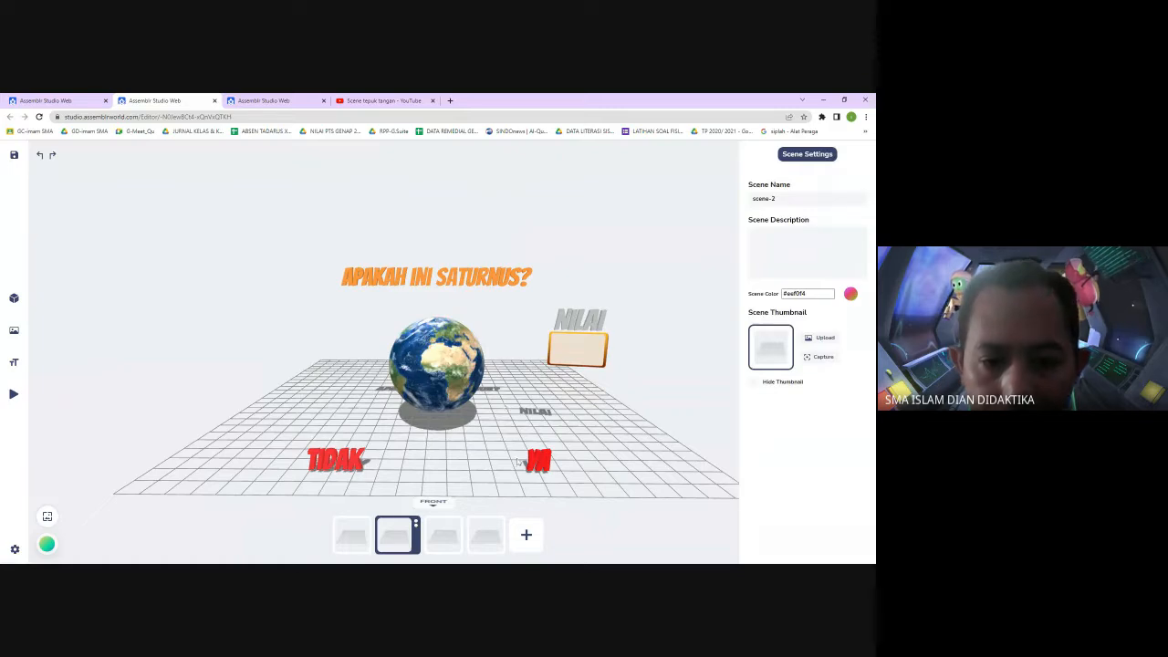
click(537, 461)
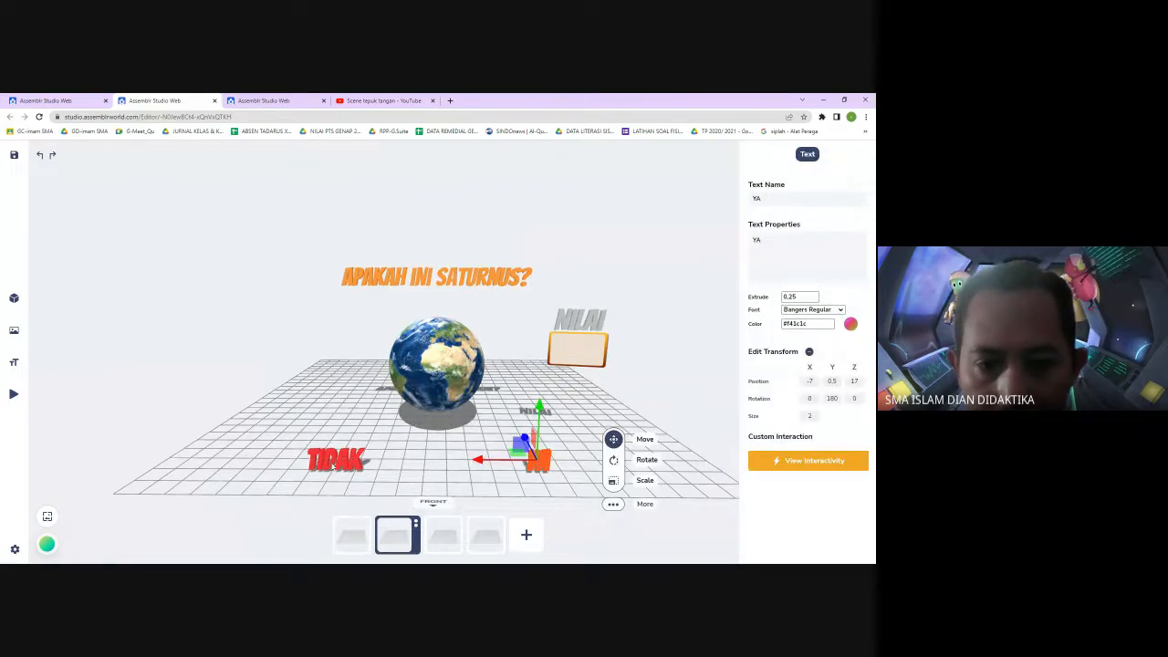
click(338, 461)
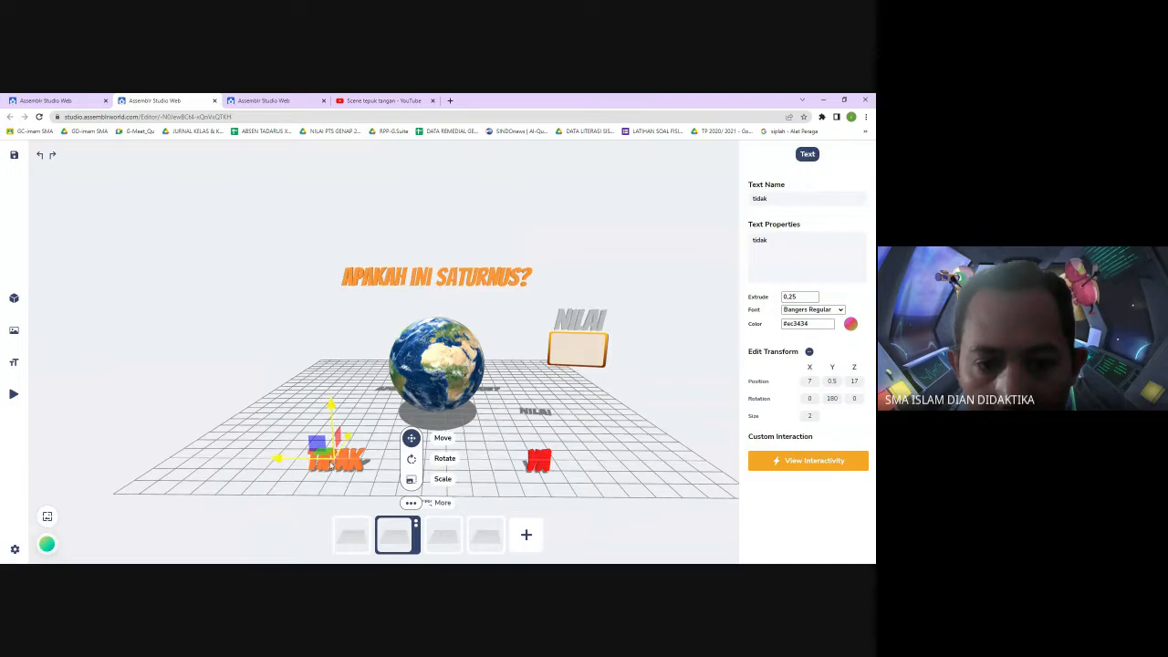
click(821, 467)
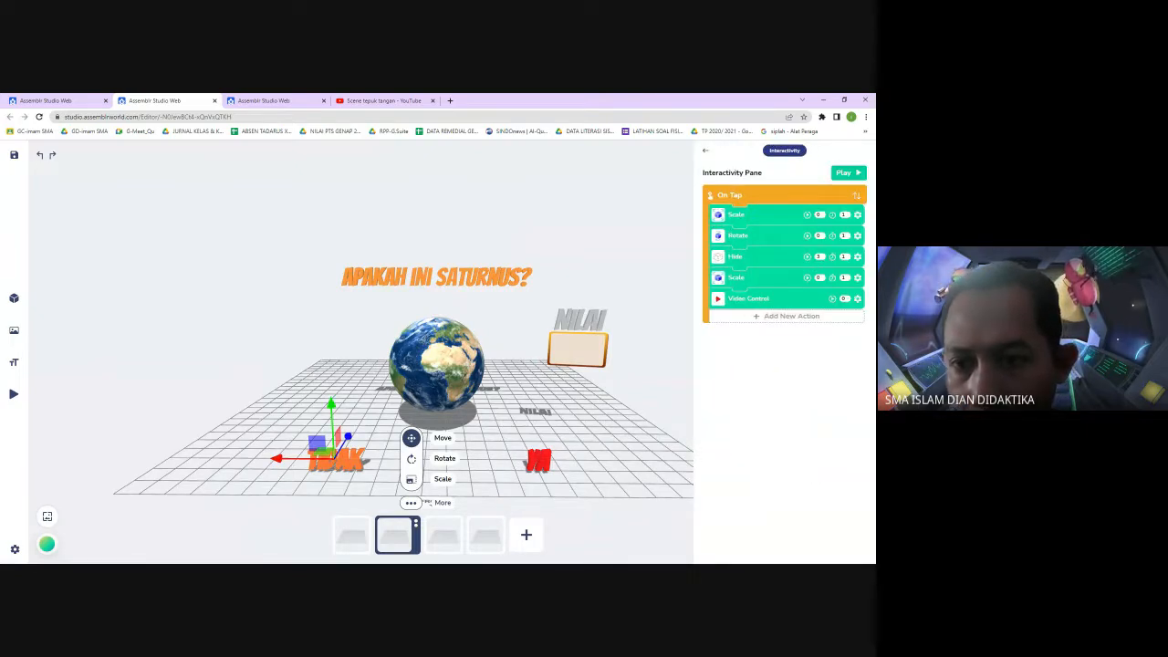
click(858, 278)
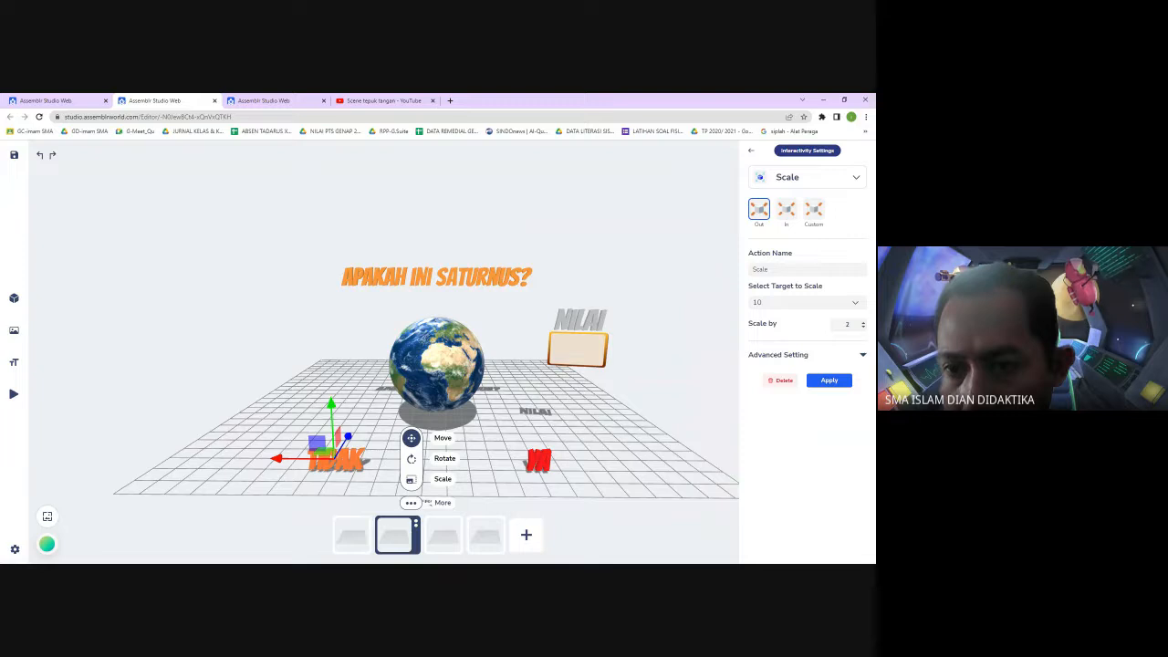
click(829, 380)
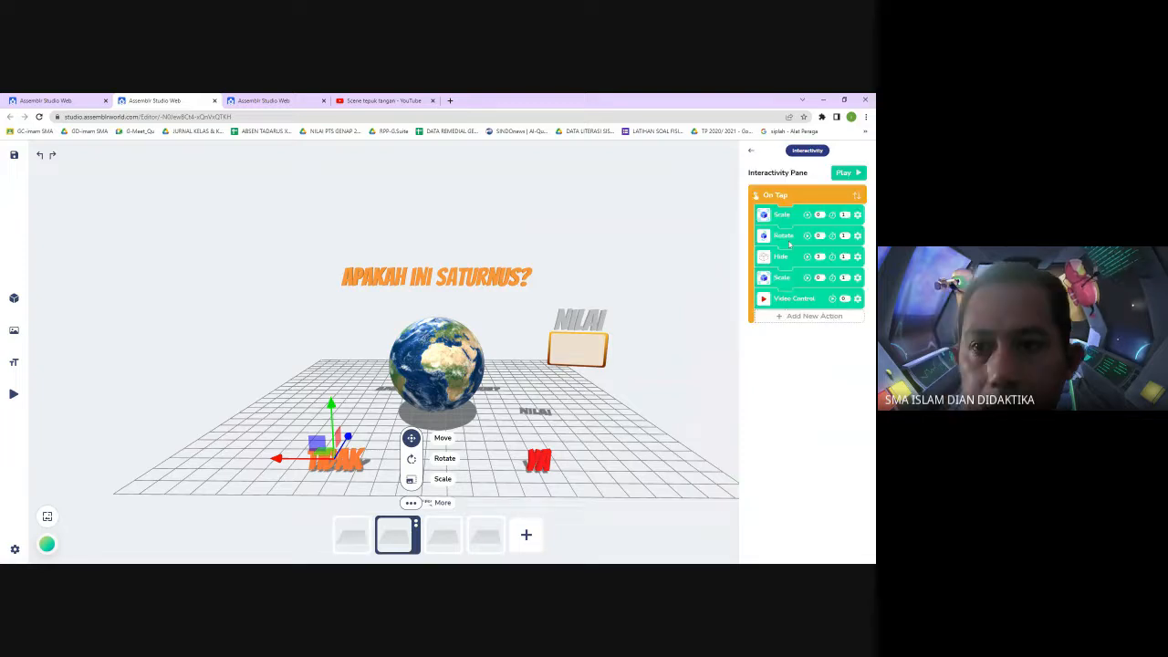
Add a Hide action to the TIDAK text targeting the 0 text with a duration of 0, and apply it
click(759, 314)
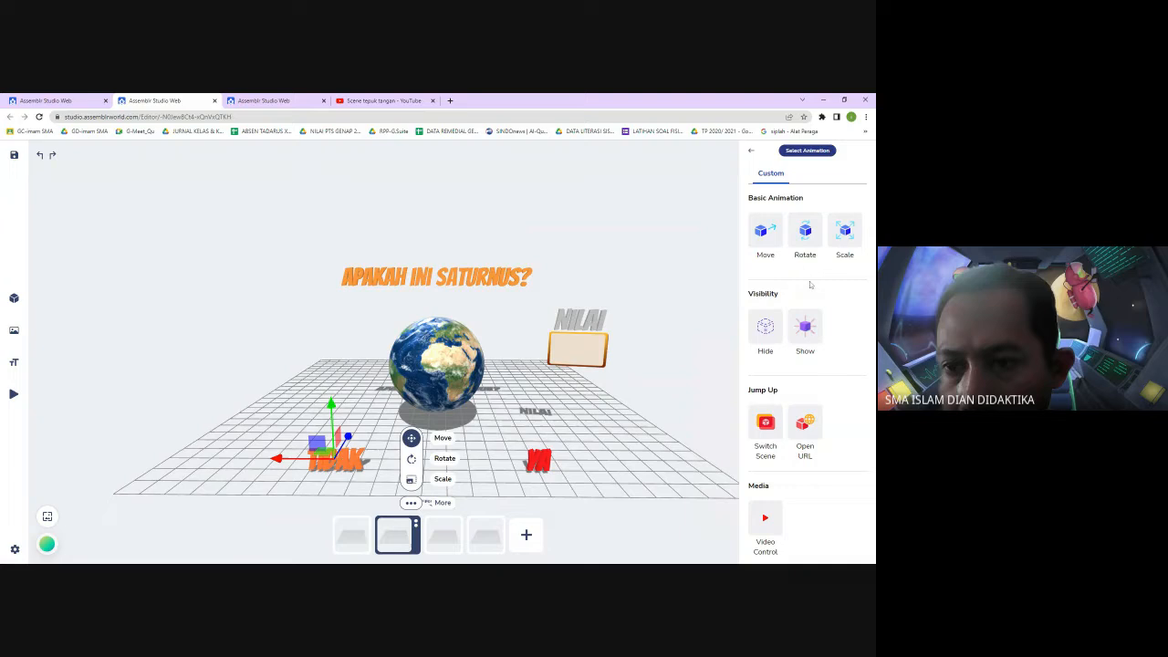
click(766, 330)
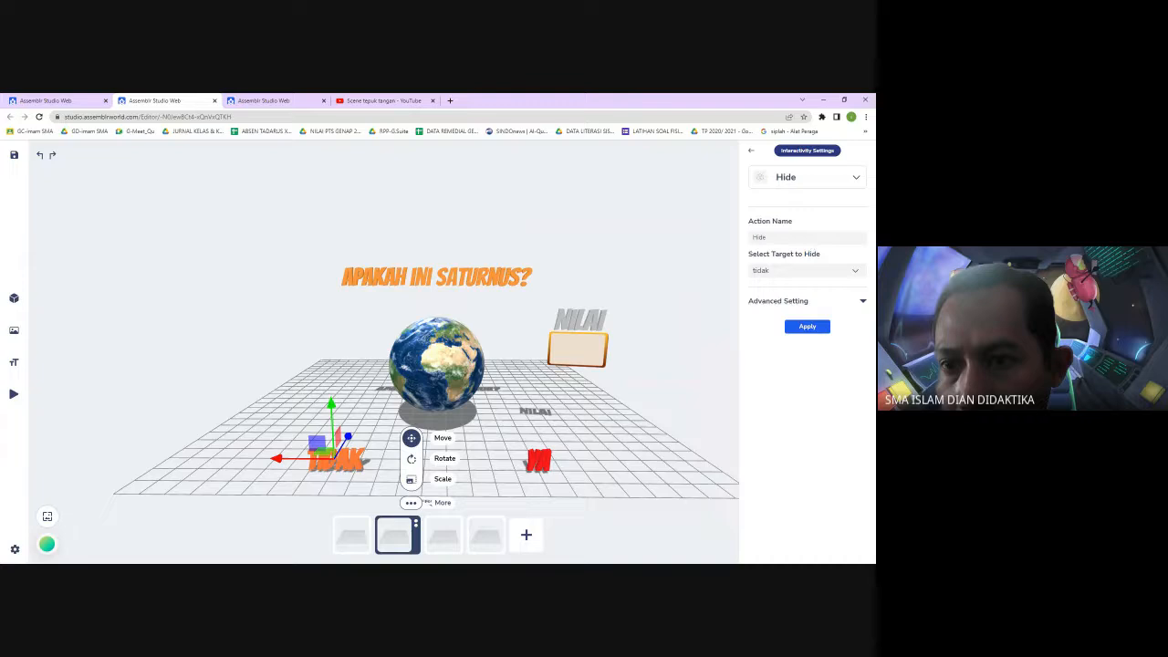
click(856, 271)
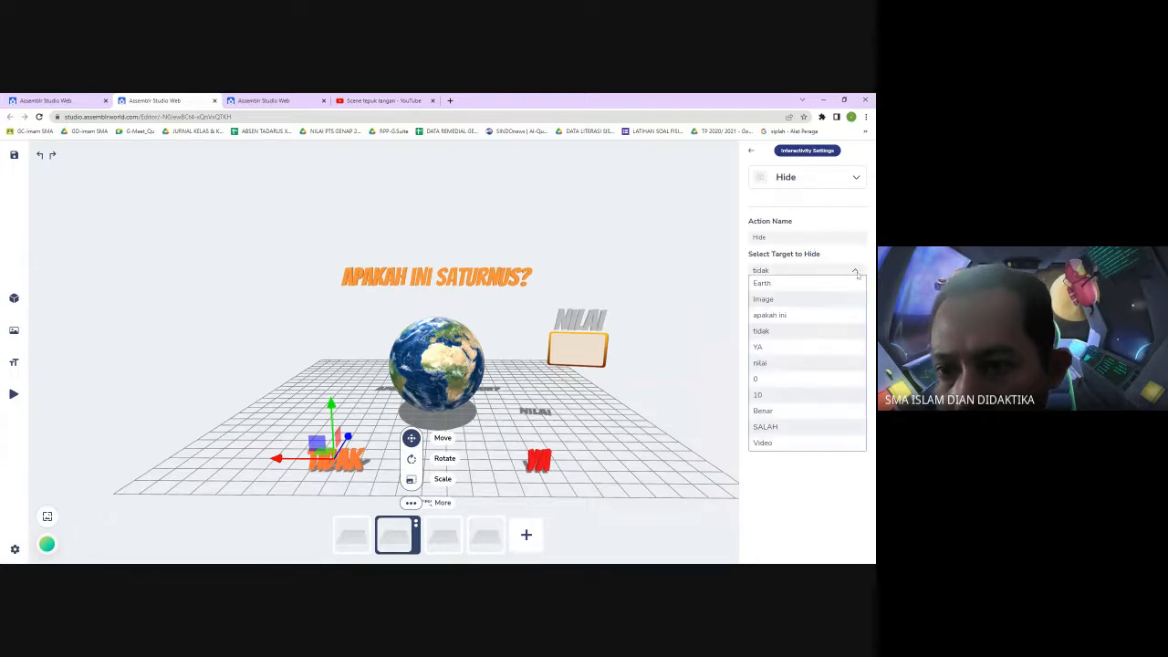
click(770, 382)
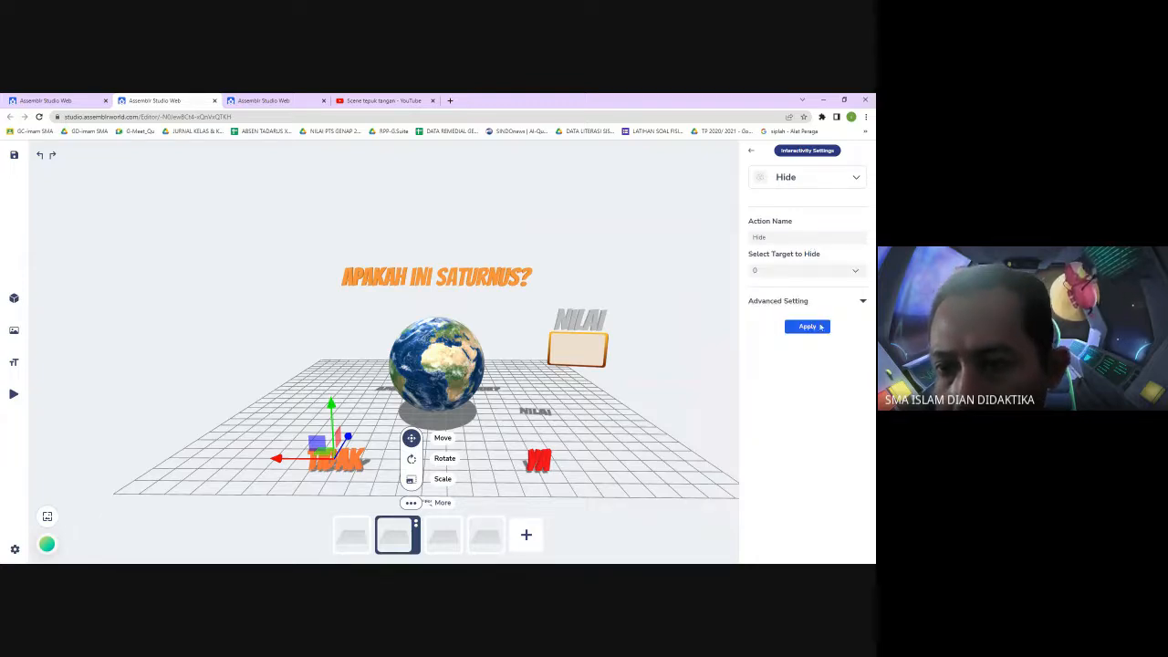
click(862, 300)
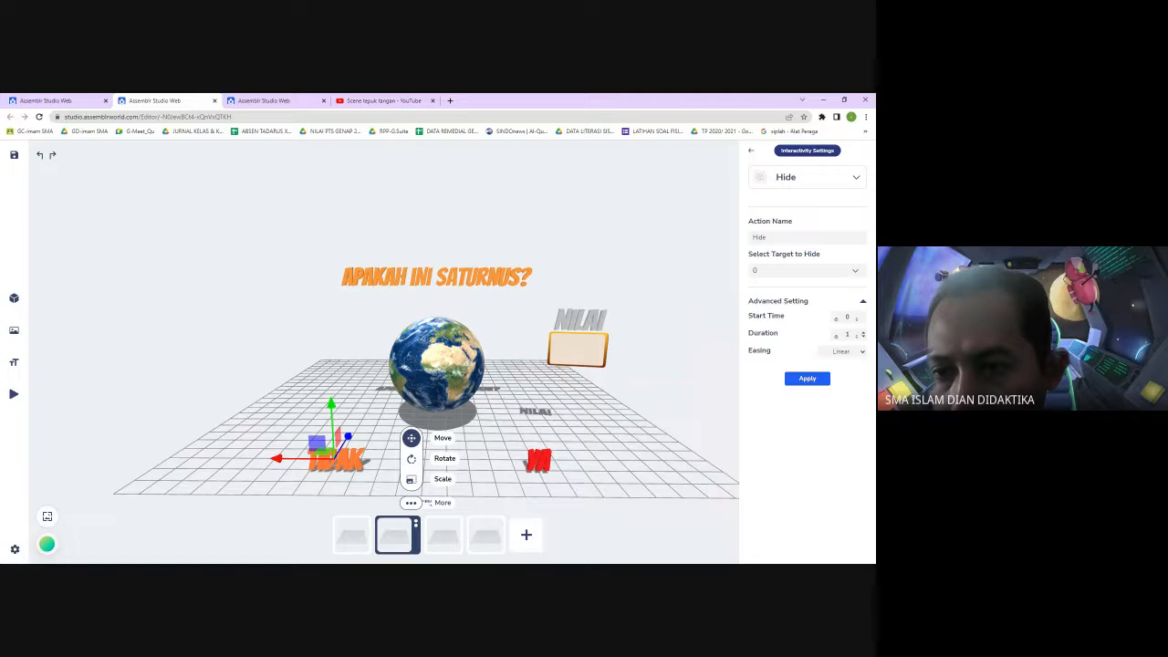
click(863, 336)
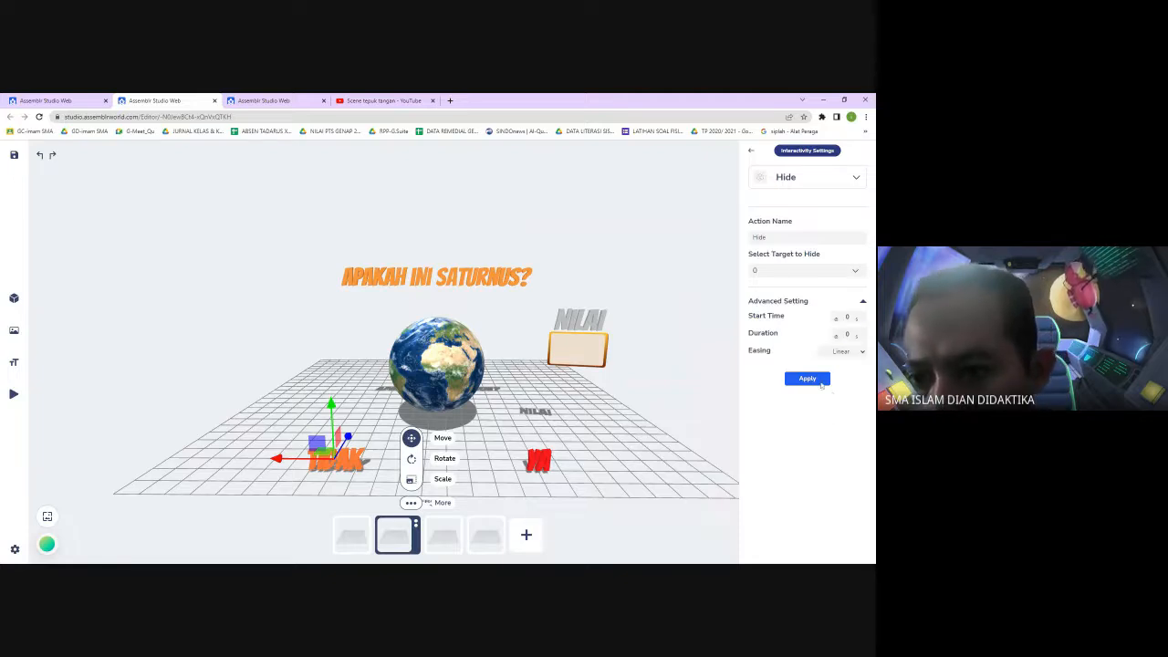
click(808, 378)
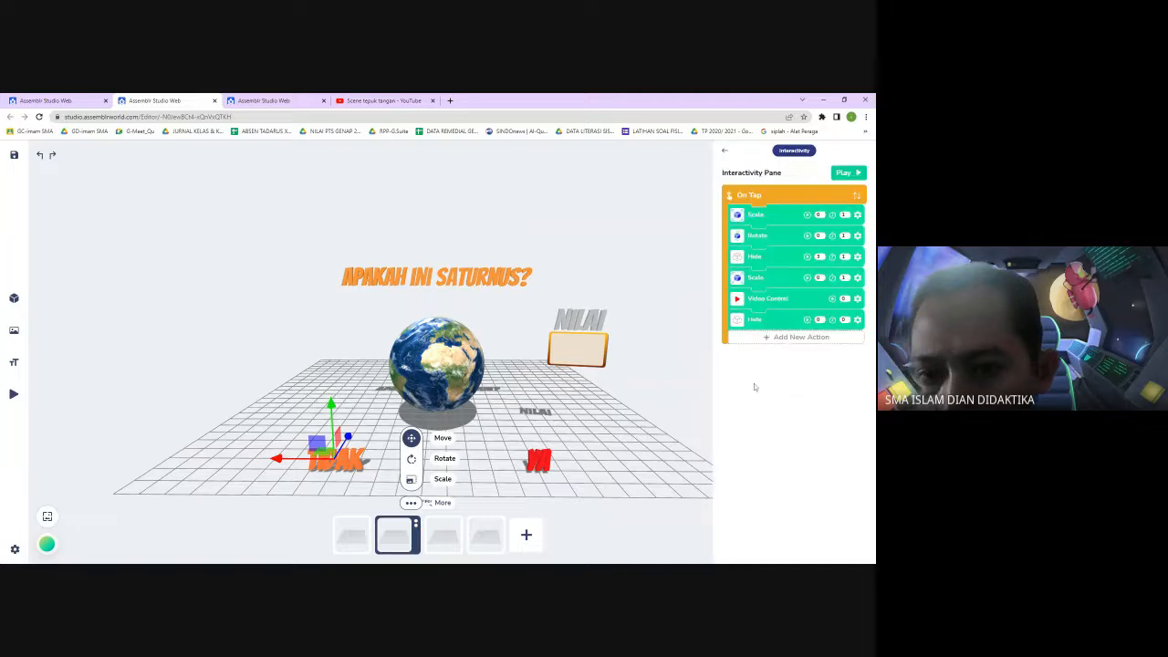
Nudge the NILAI score box image slightly along its depth axis to about Z 14.6
click(595, 354)
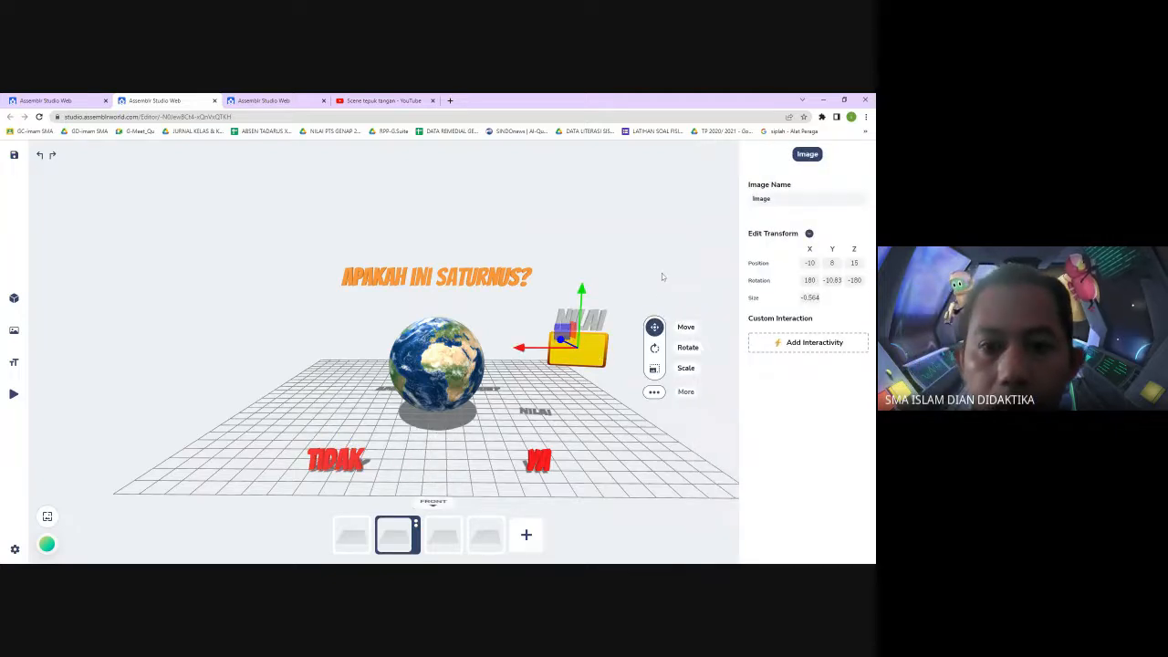
drag(668, 266, 571, 328)
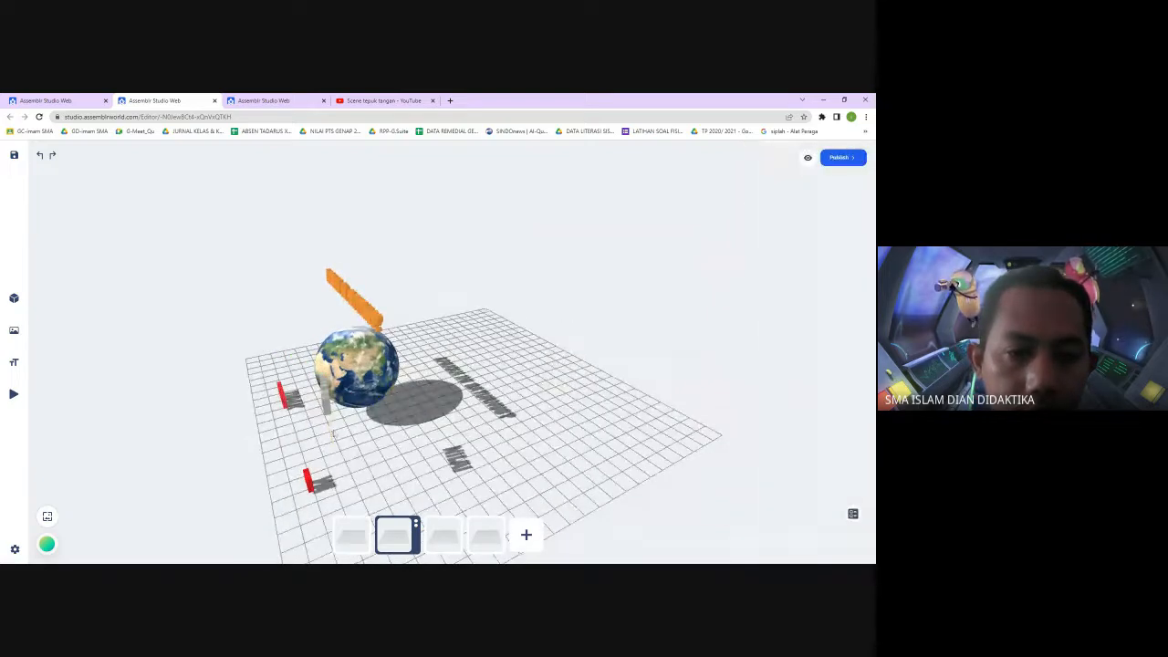
click(332, 430)
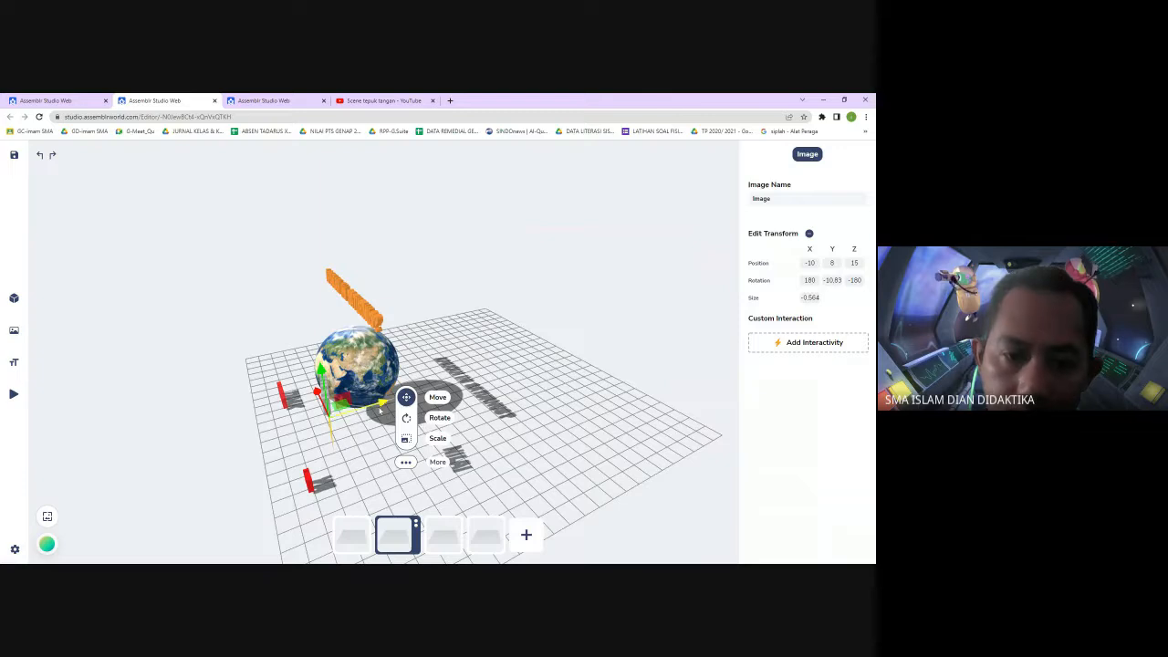
drag(375, 408, 384, 410)
drag(632, 301, 708, 282)
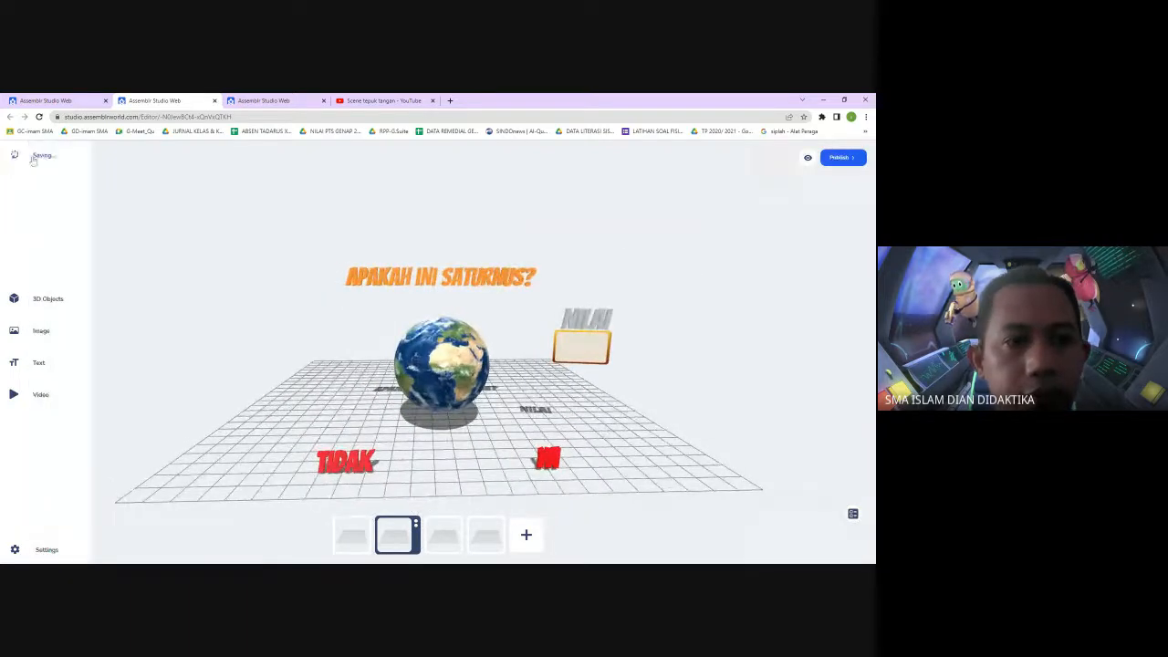
click(601, 353)
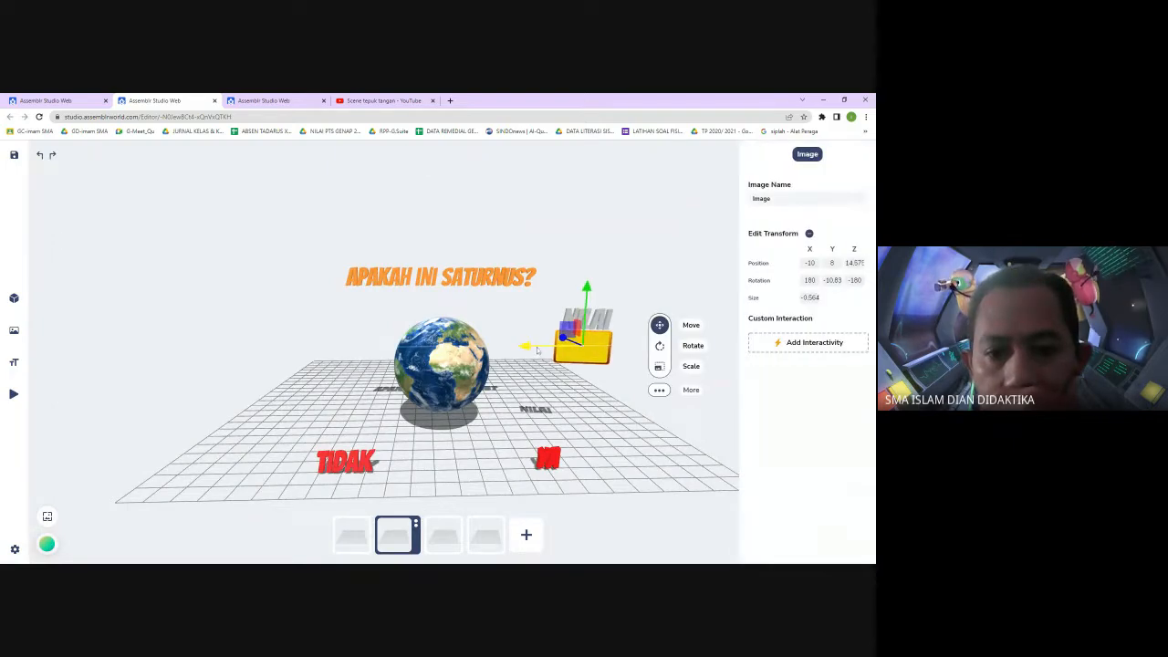
click(734, 289)
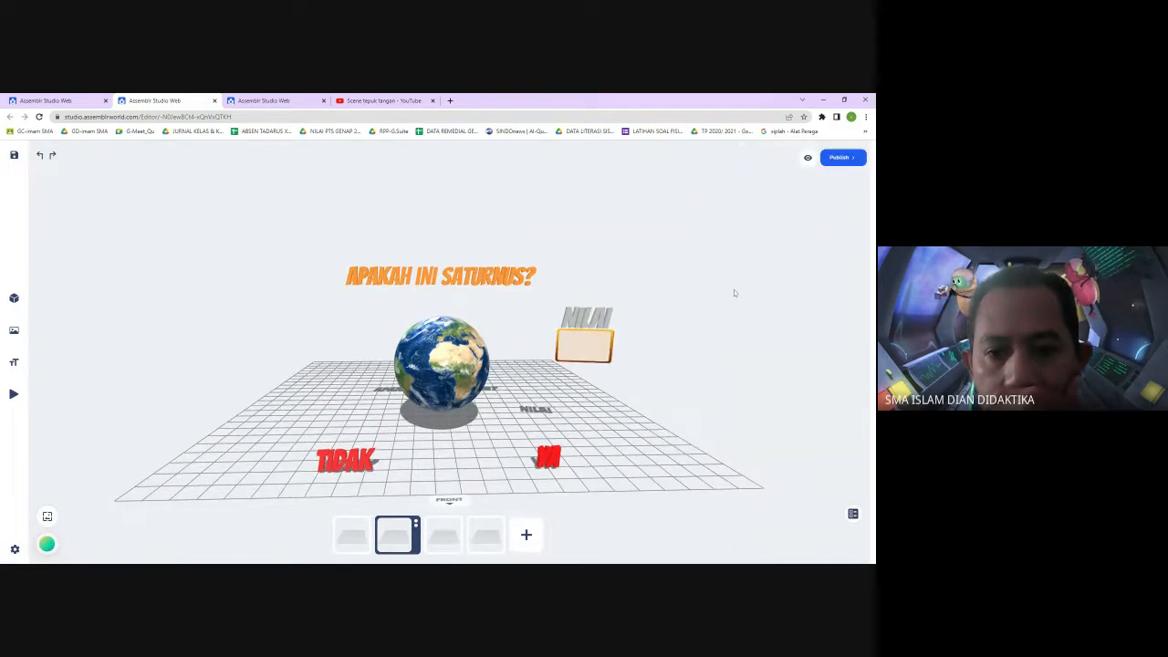
Preview the project again, move to scene-2 and test the YA and TIDAK answers
click(808, 159)
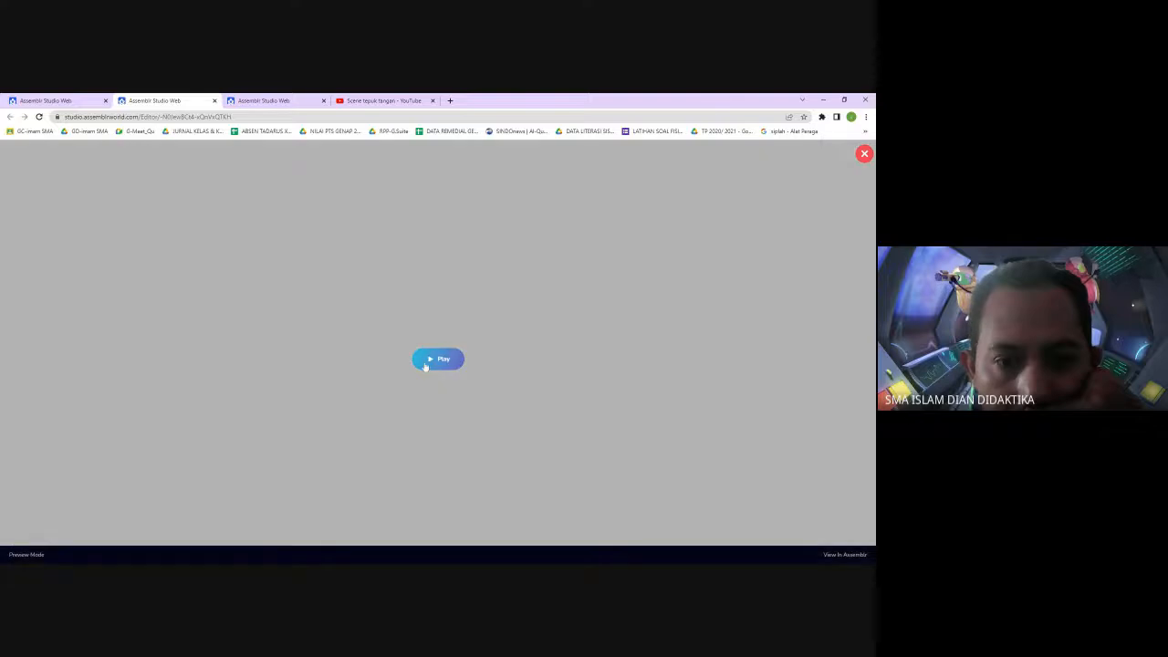
click(425, 361)
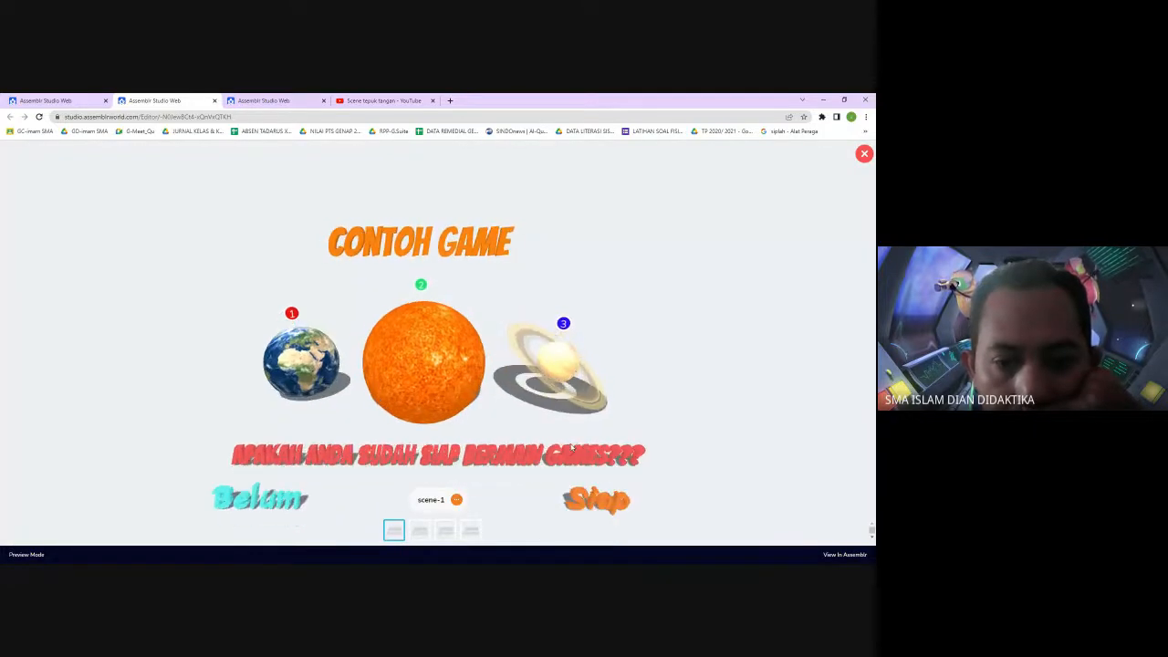
click(602, 502)
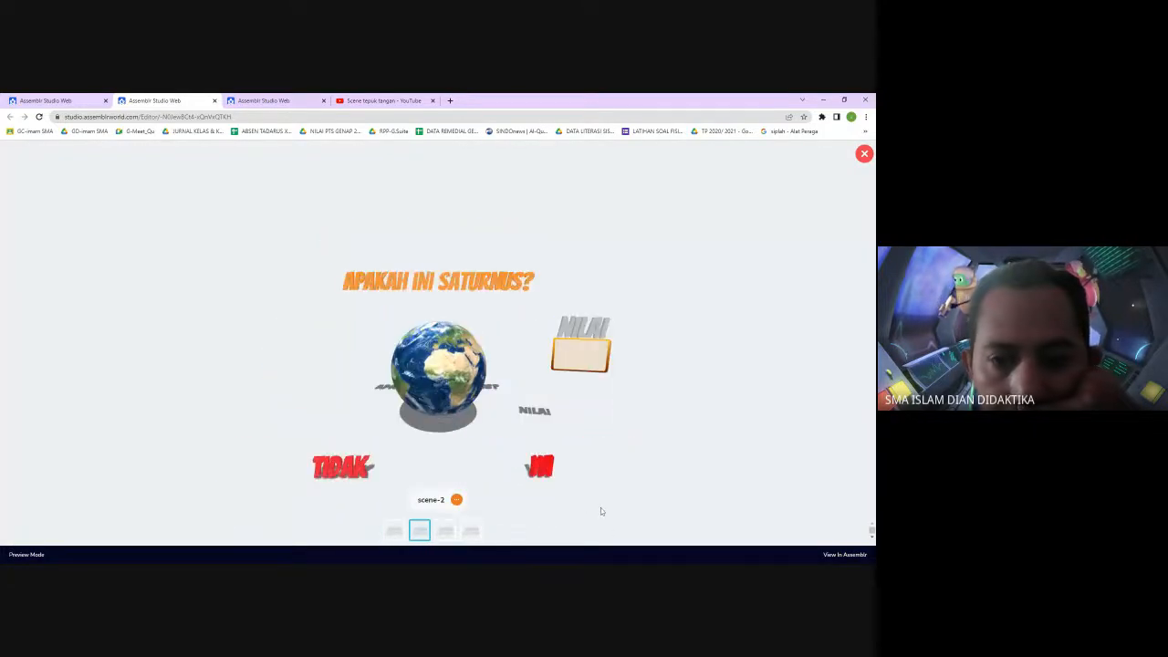
click(540, 471)
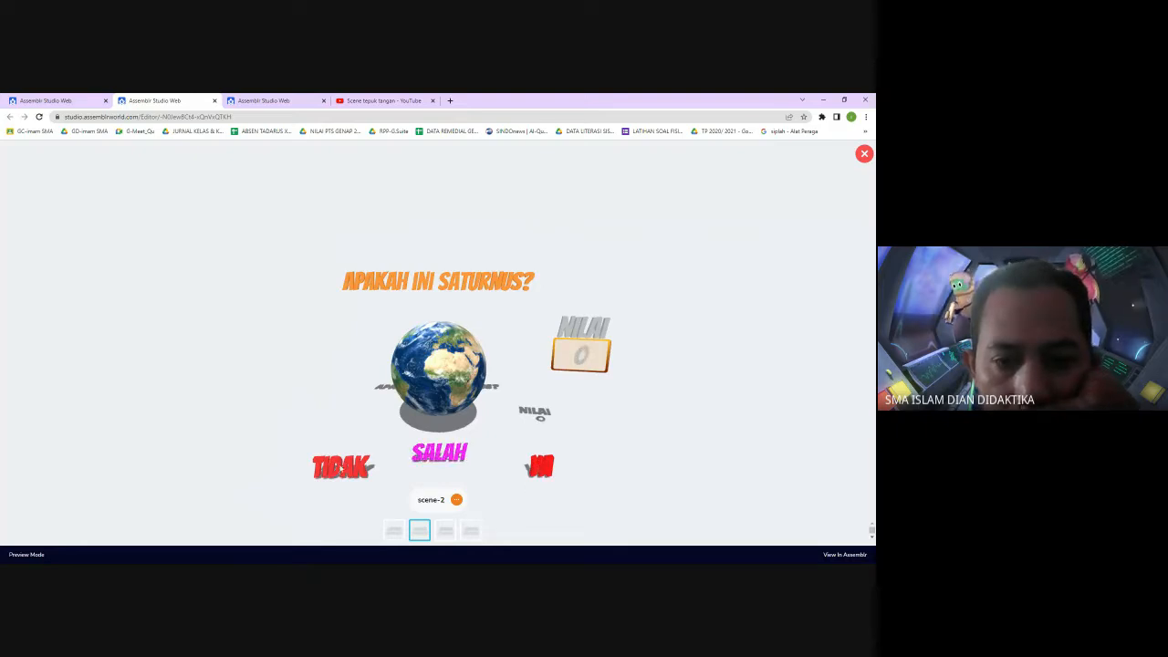
click(342, 469)
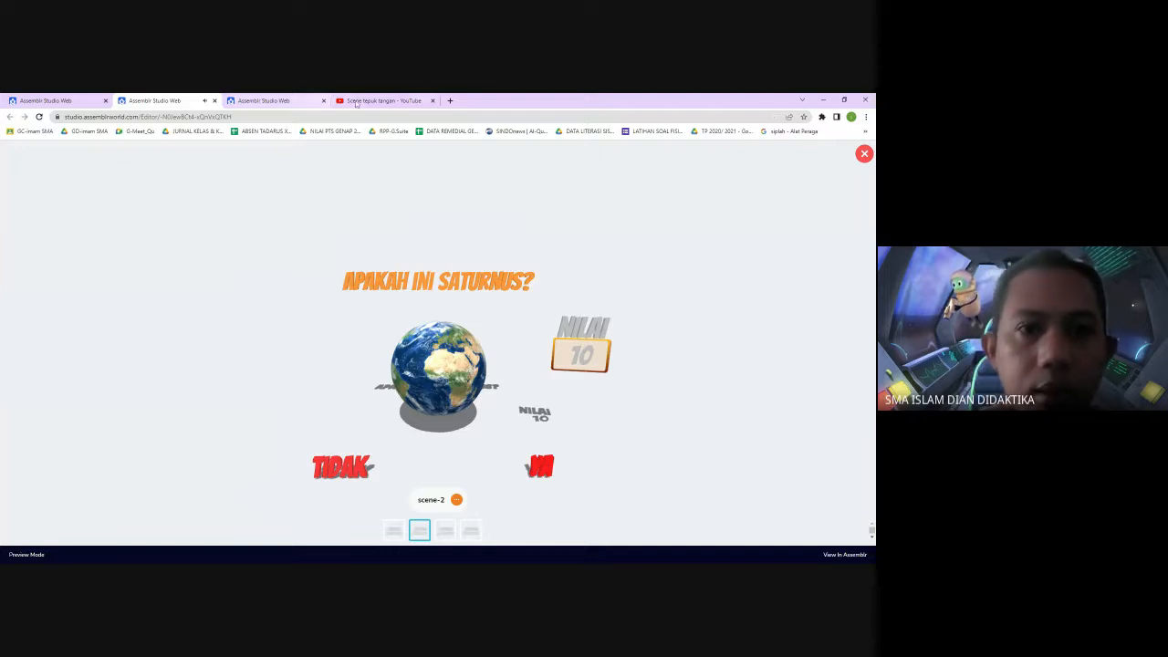
Switch to the YouTube tab and search for "tepuk tangan 10 detik"
click(383, 100)
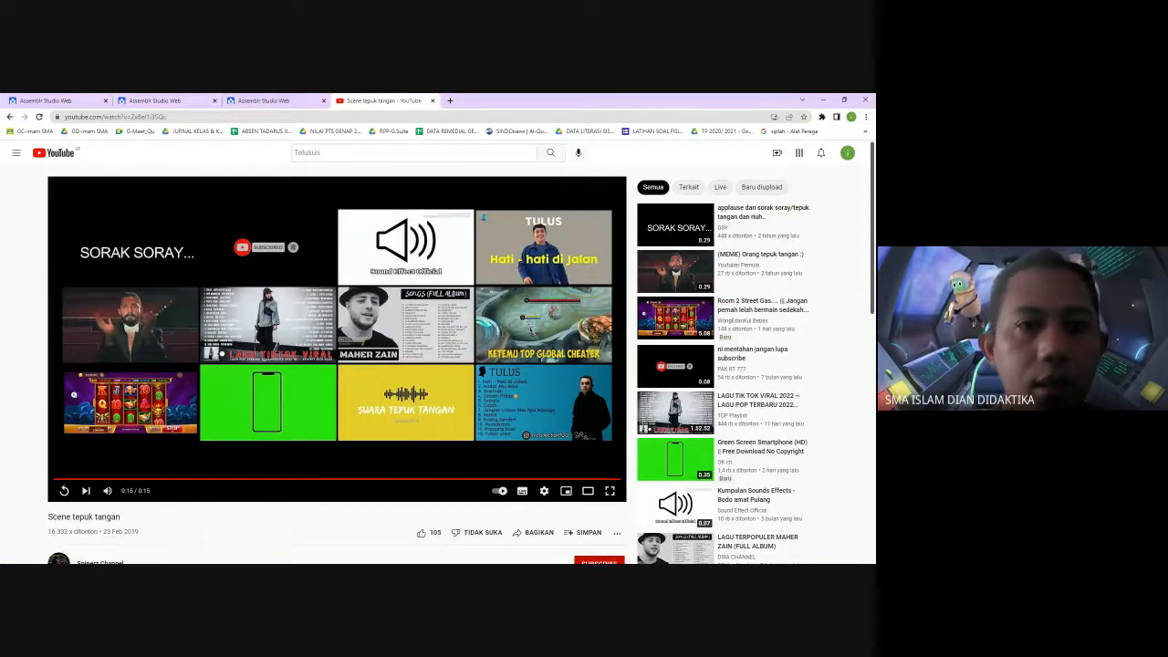
click(315, 152)
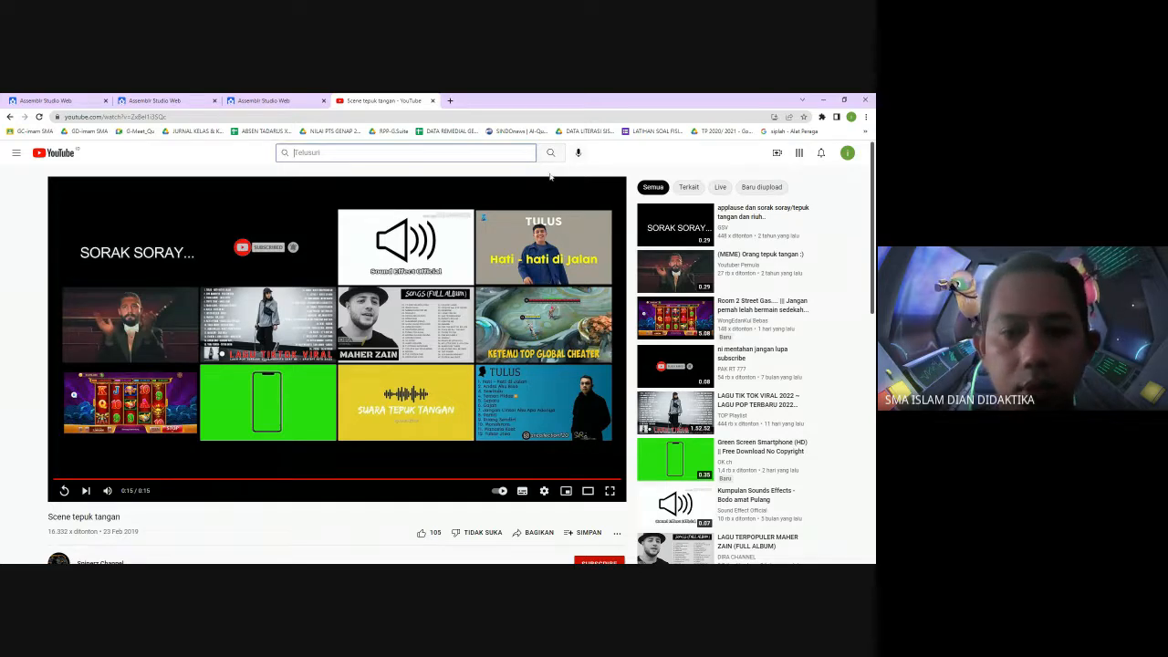
scroll(321, 413, down, 1)
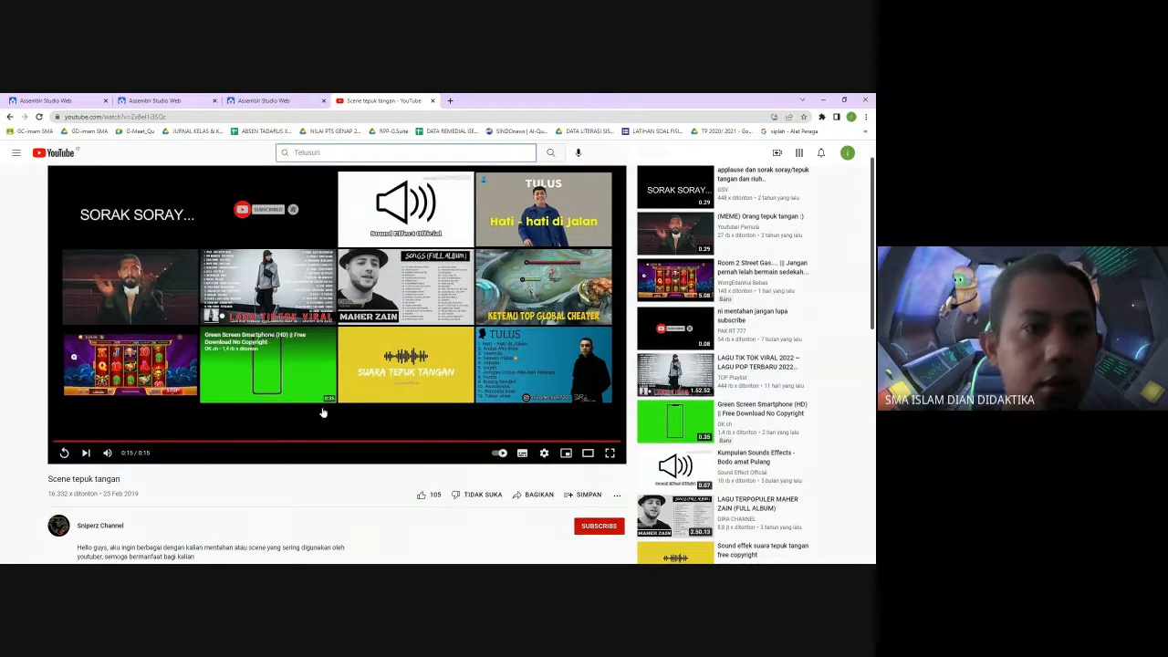
scroll(321, 412, up, 1)
click(16, 153)
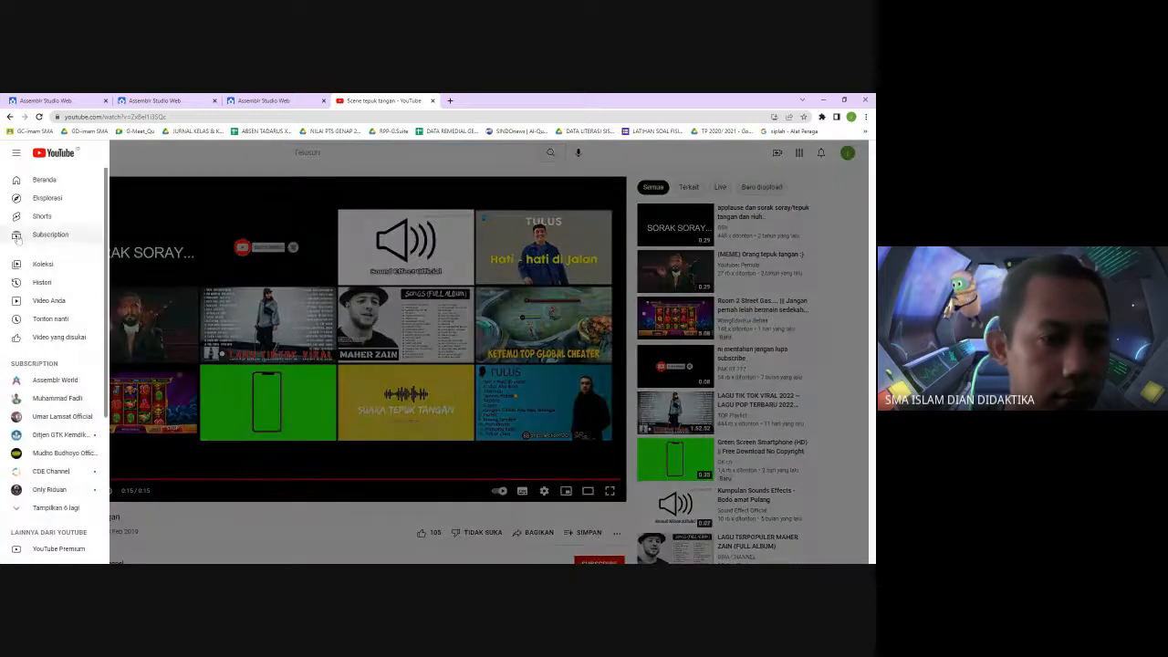
click(297, 161)
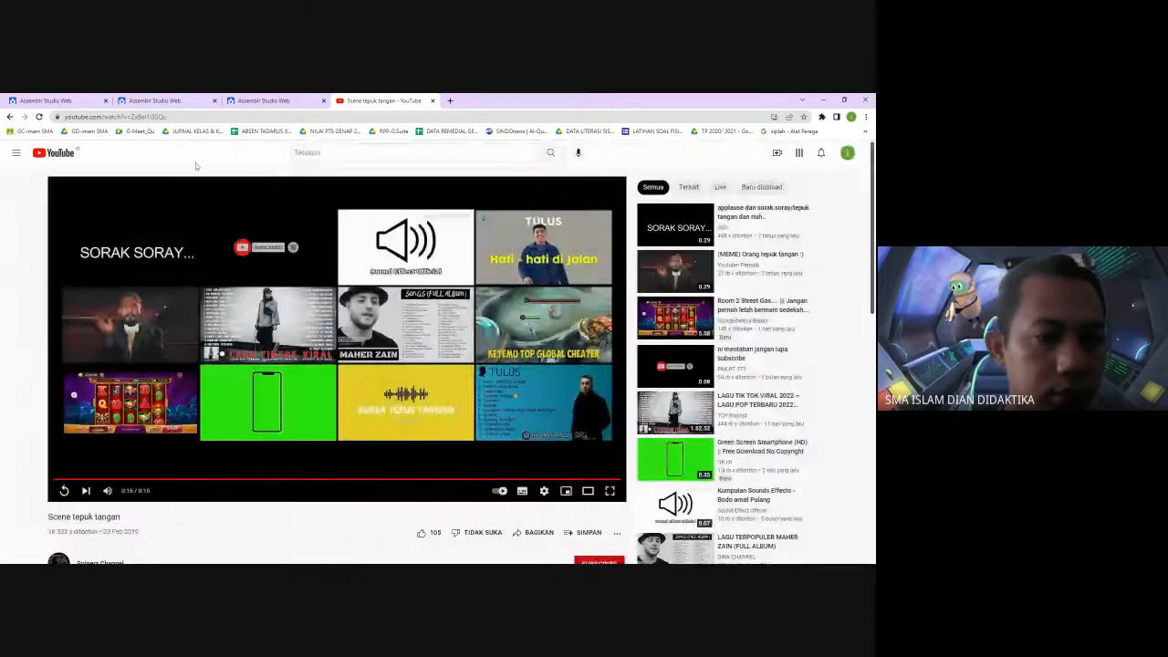
click(297, 156)
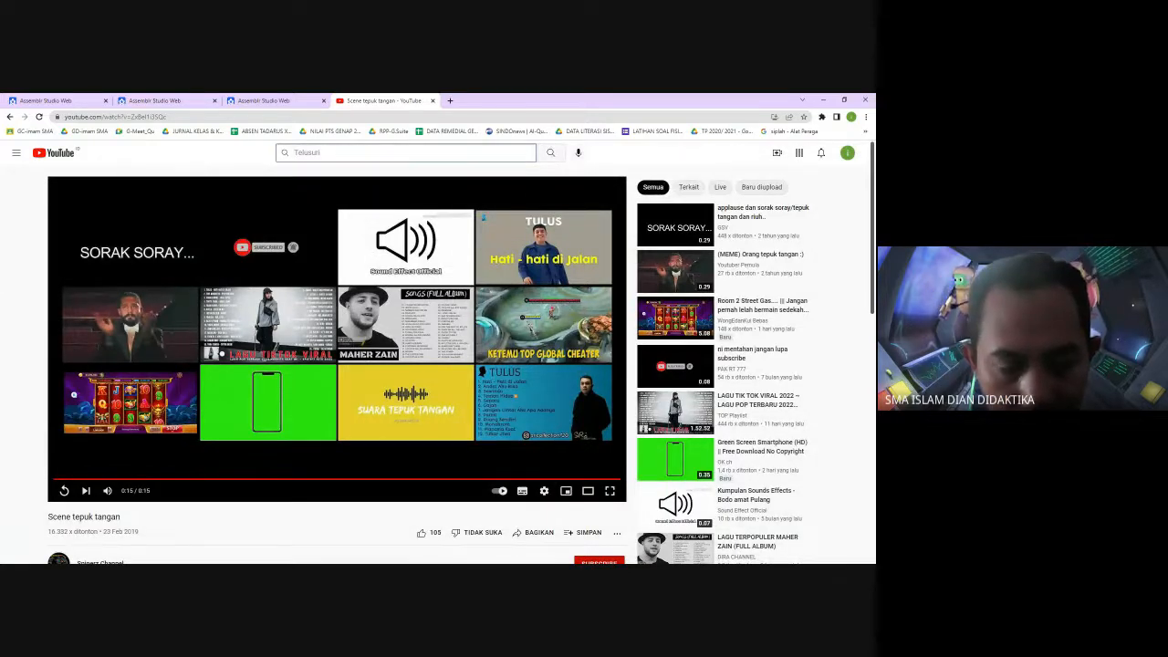
text(te)
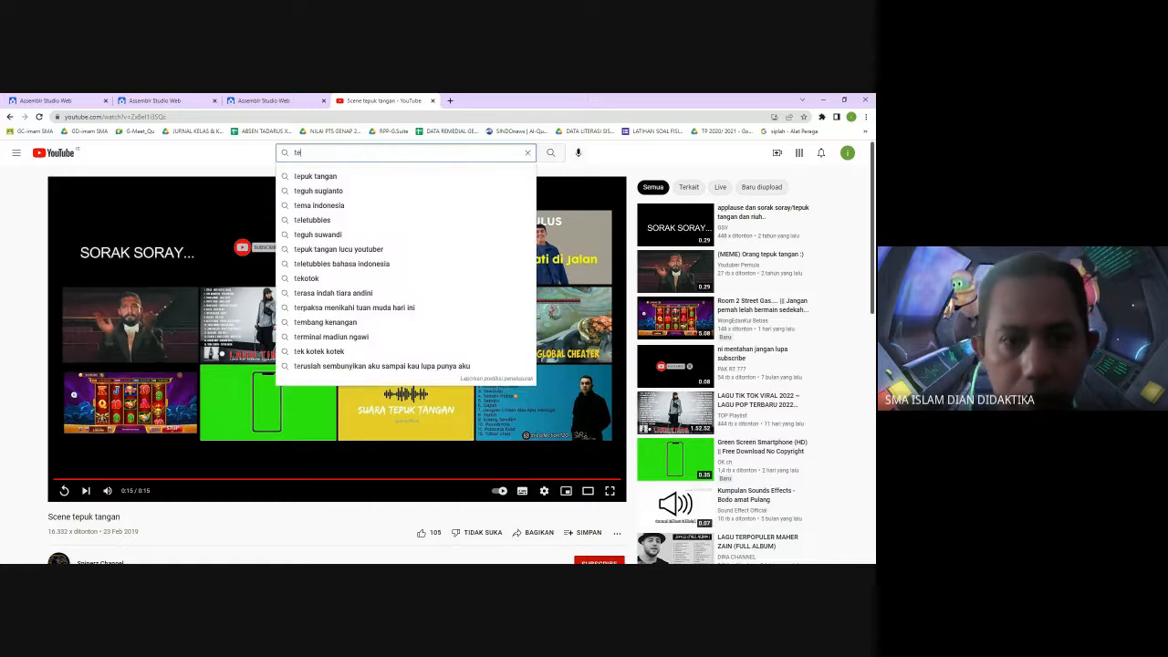
click(342, 177)
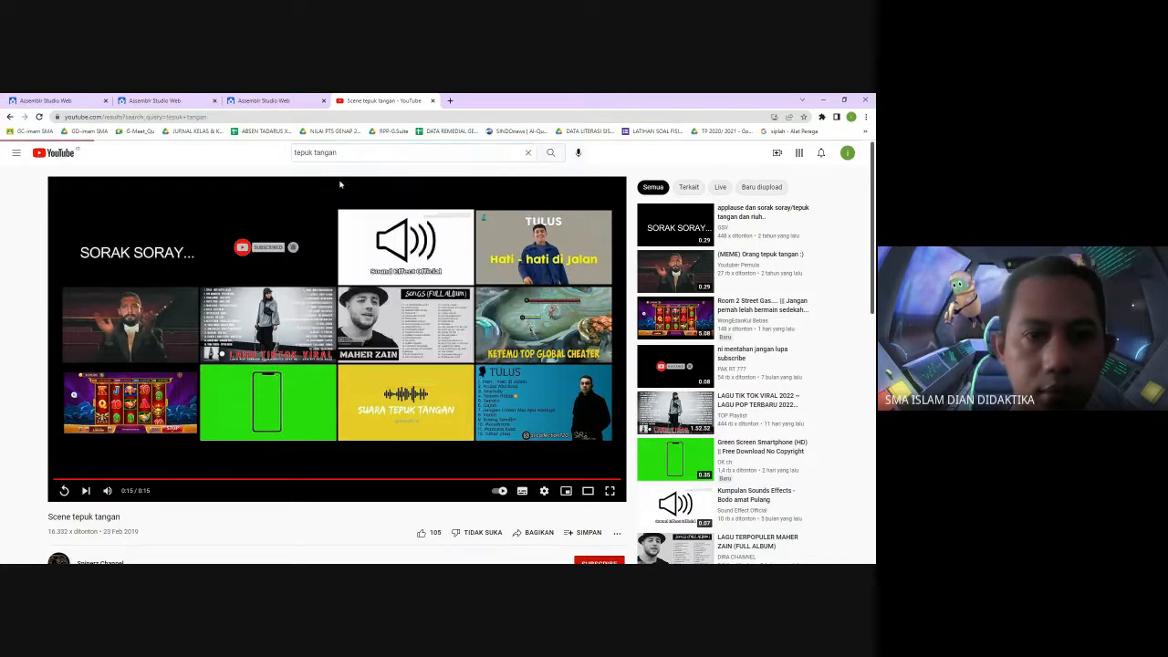
click(365, 152)
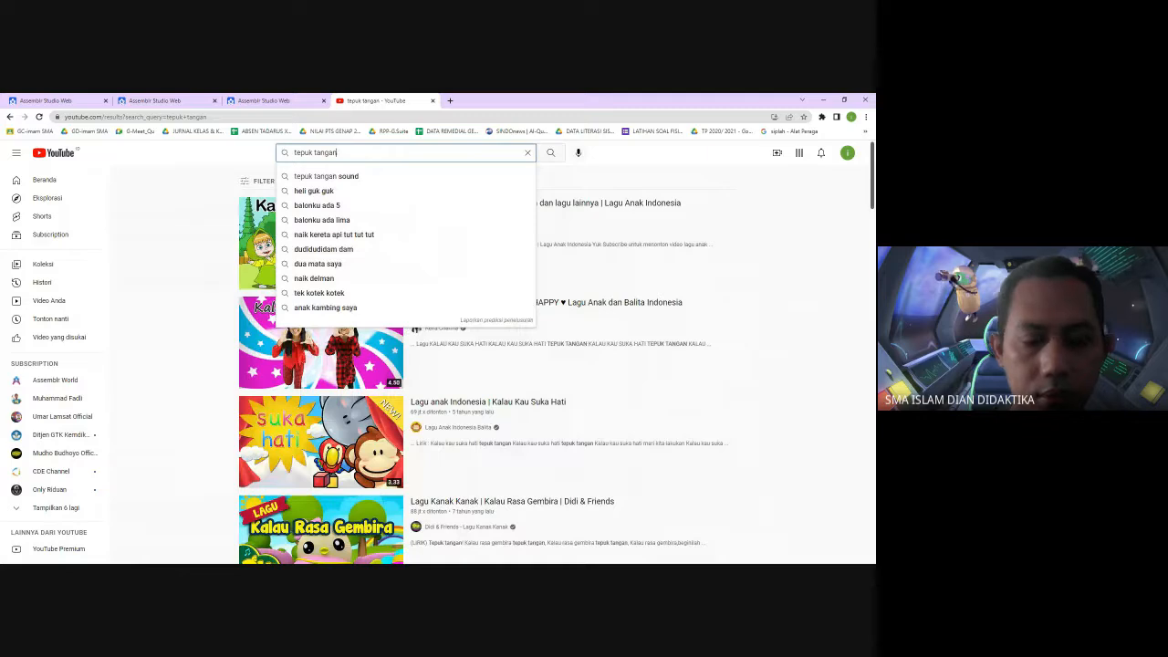
text(10)
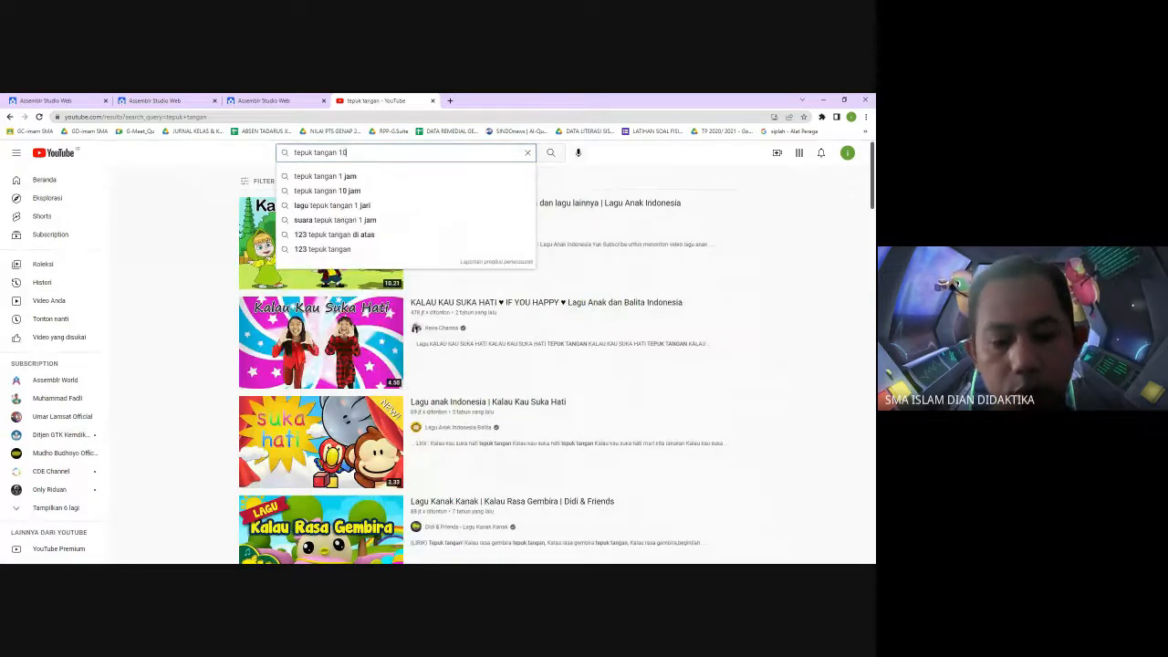
text( detik)
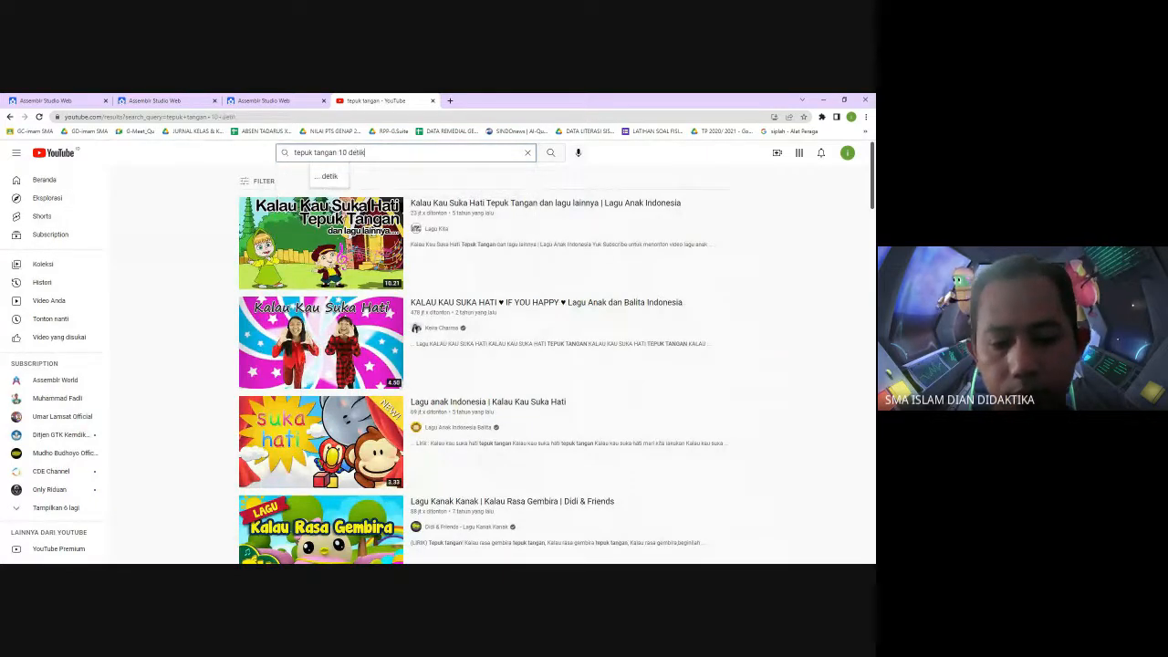
key(Return)
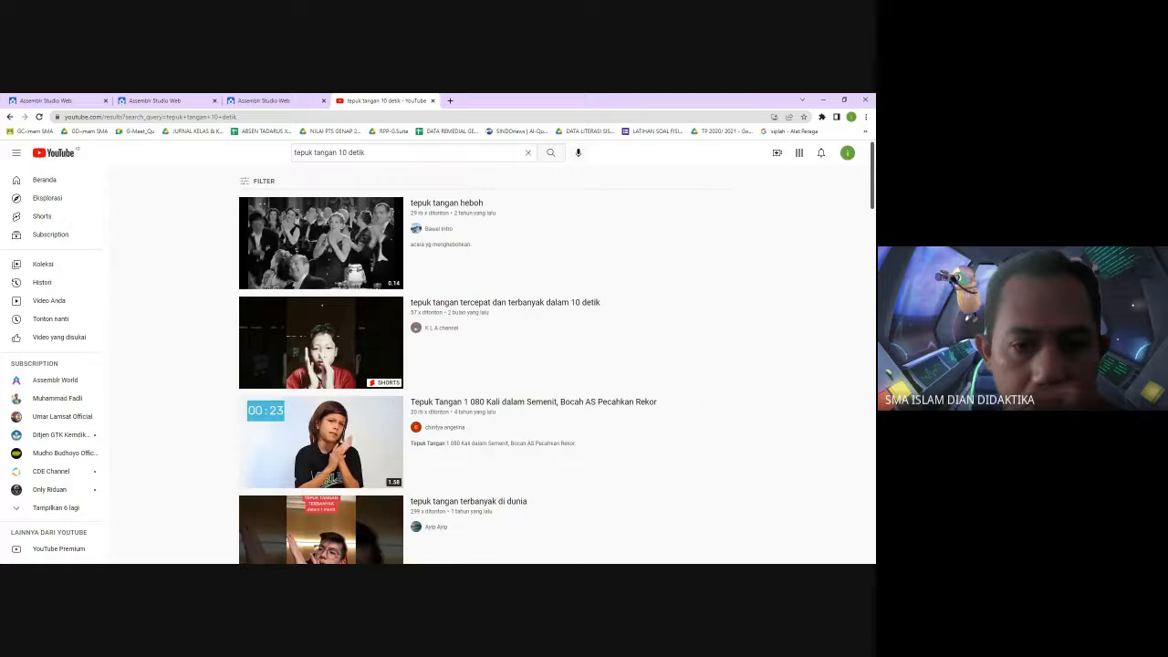
Browse the results, open the "Efek suara tepuk tangan" video and copy its page address
scroll(856, 422, down, 10)
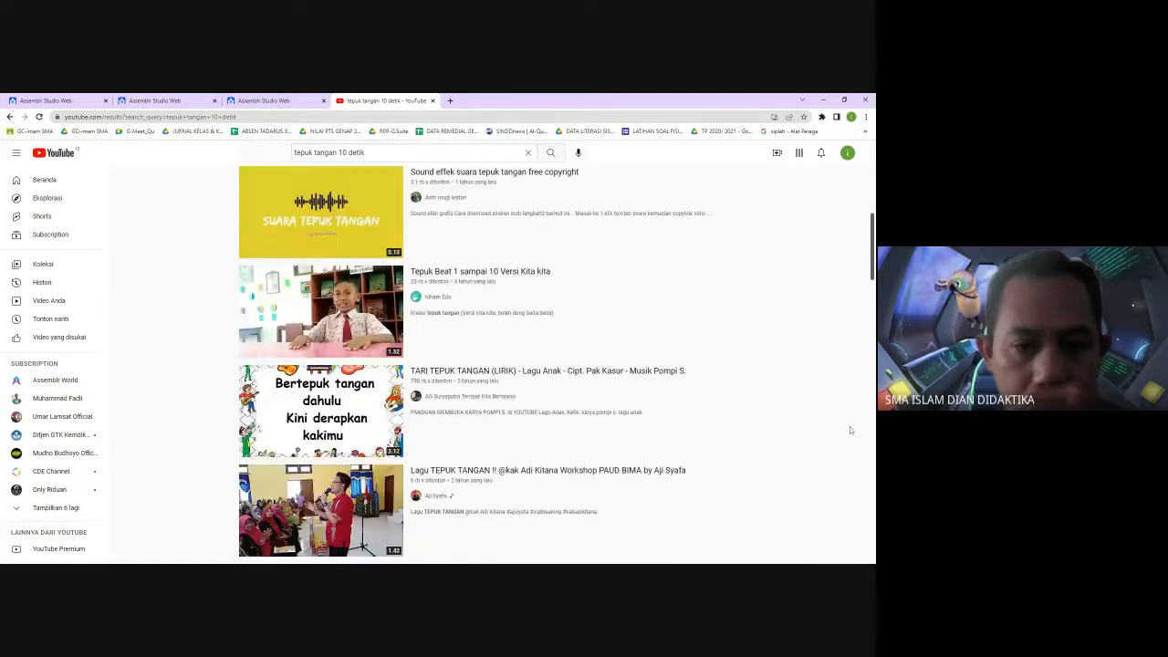
scroll(849, 429, down, 5)
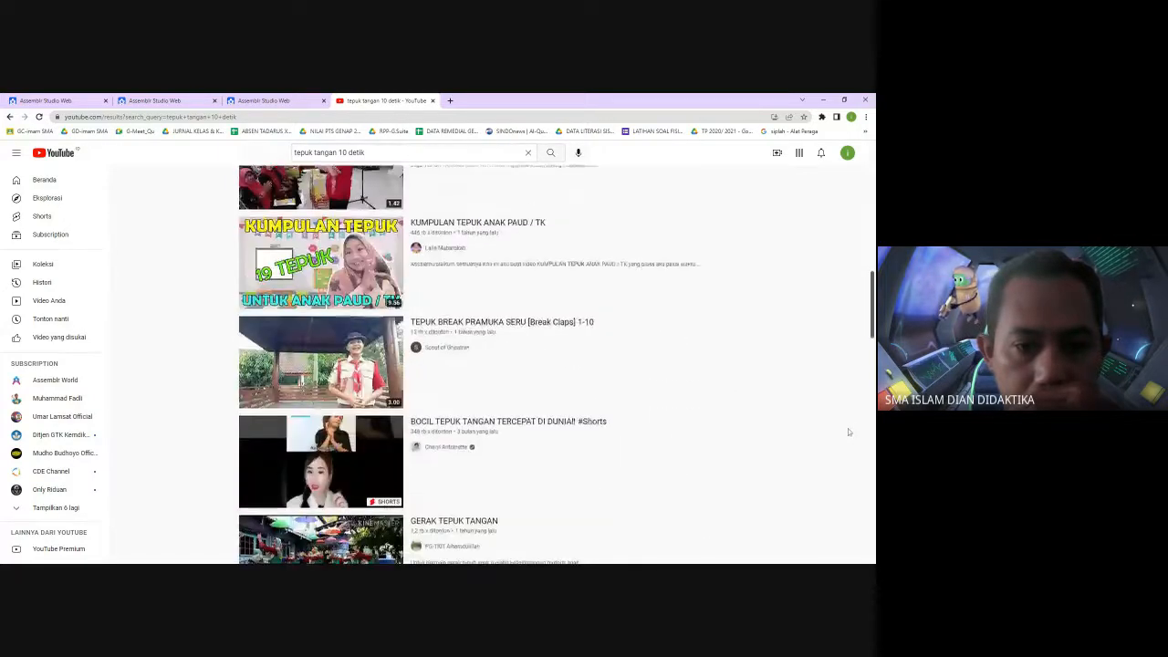
scroll(847, 428, down, 2)
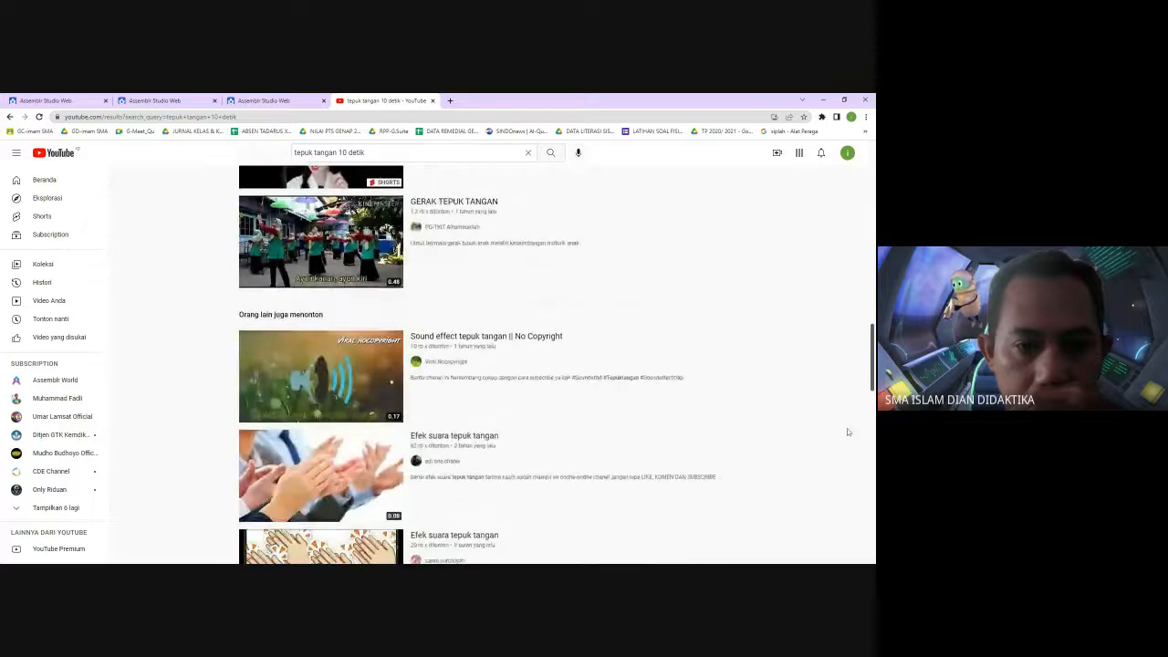
scroll(847, 429, down, 2)
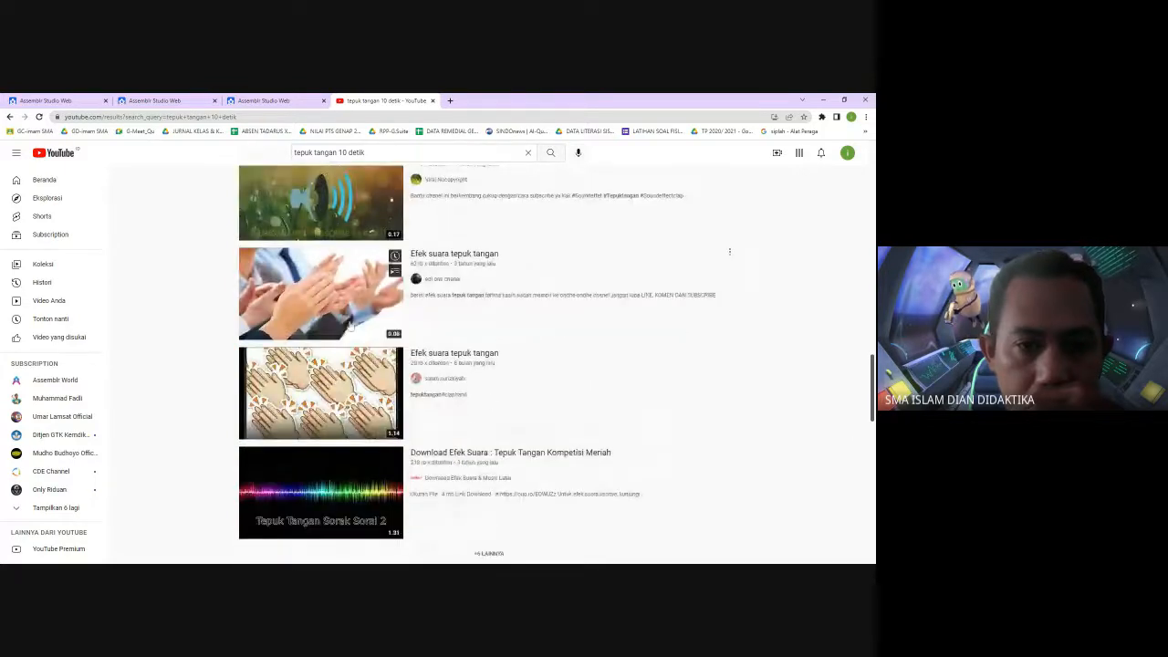
click(351, 321)
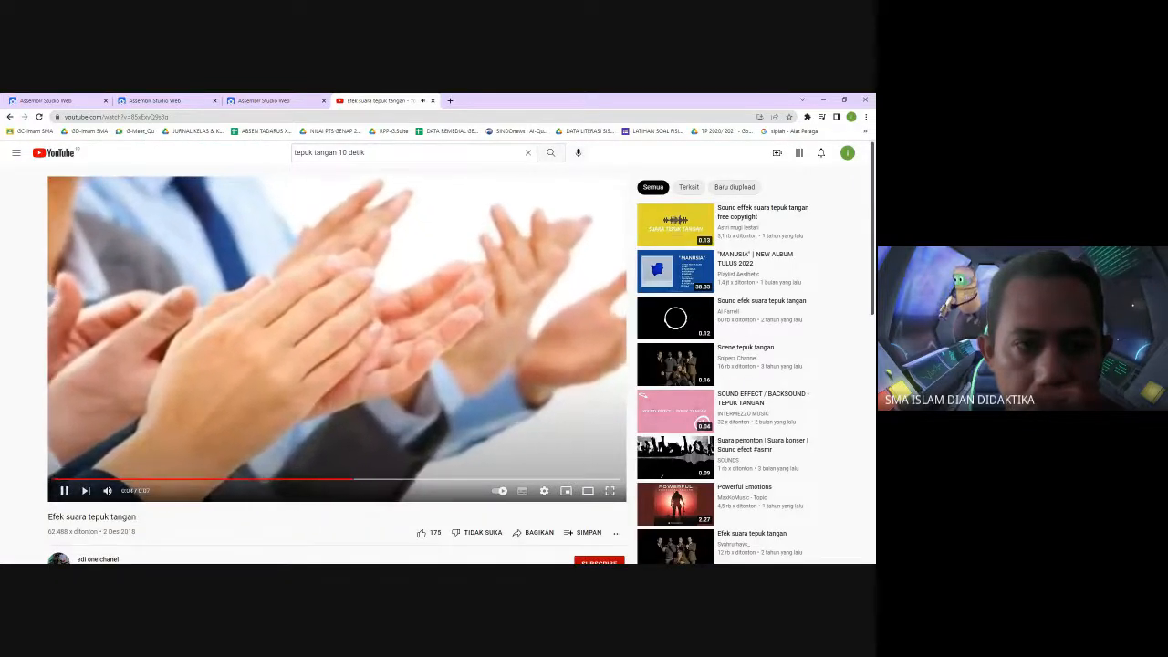
click(137, 116)
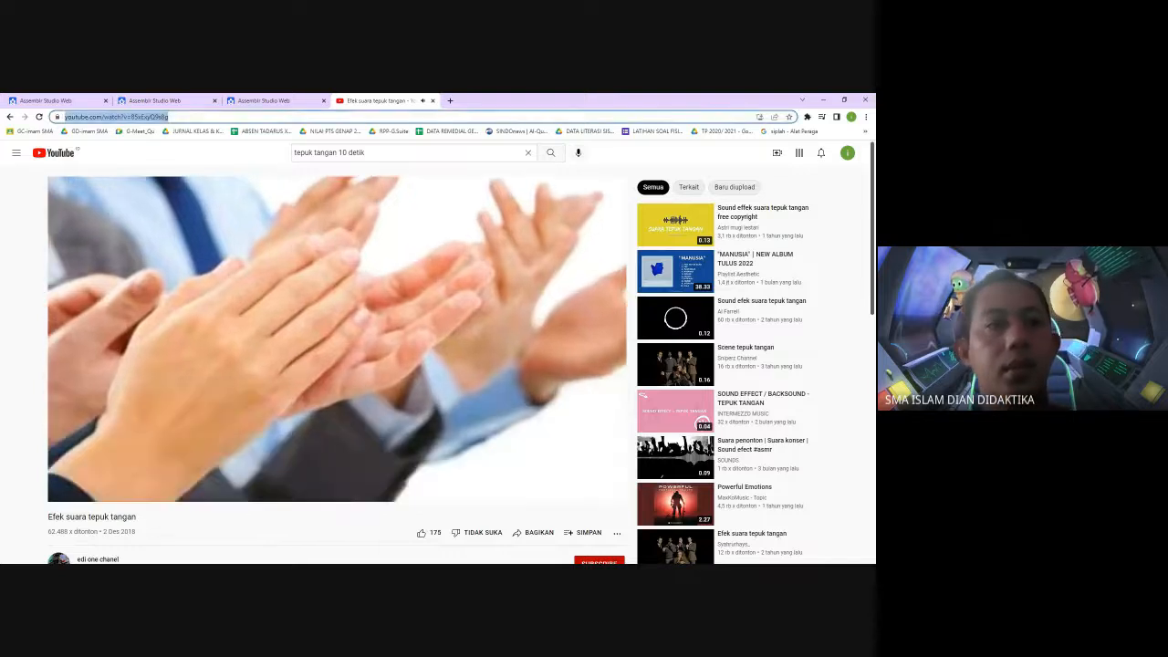
Return to the editor, exit the preview and paste the copied clapping video link into scene-2's Video object
click(823, 101)
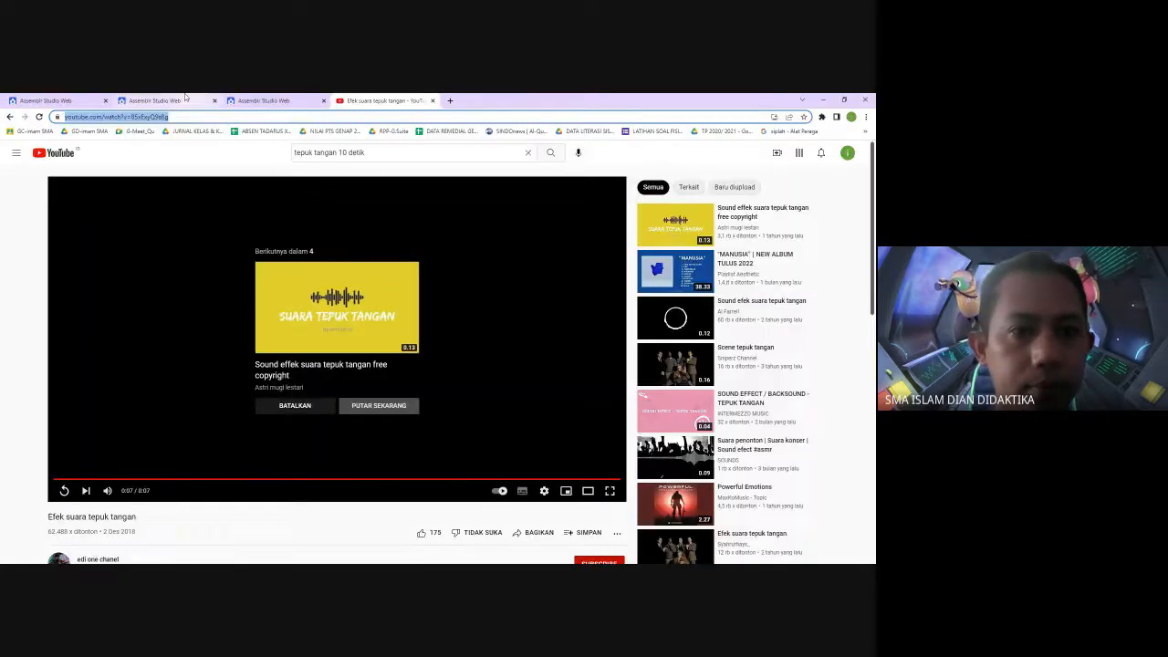
click(174, 100)
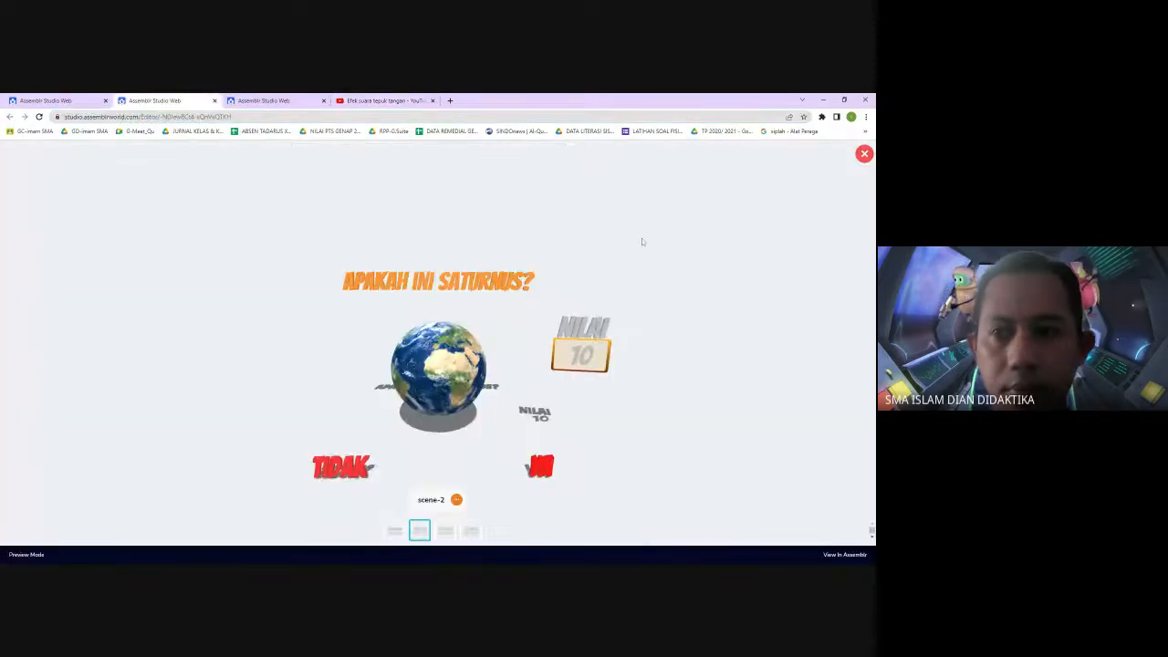
click(863, 154)
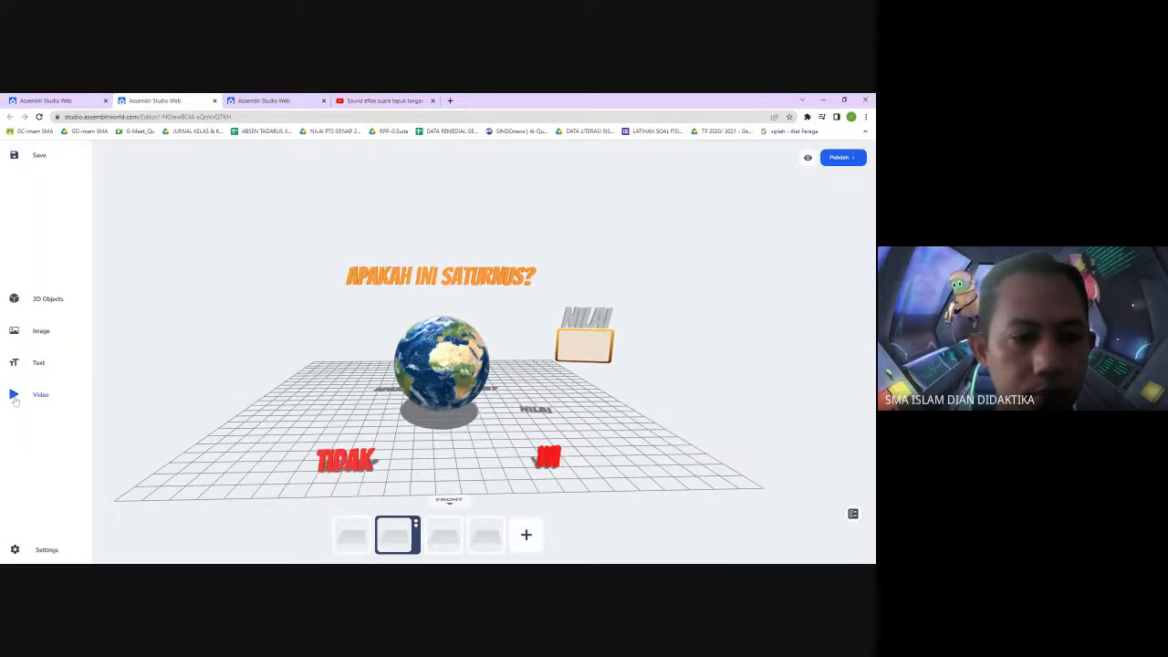
click(852, 515)
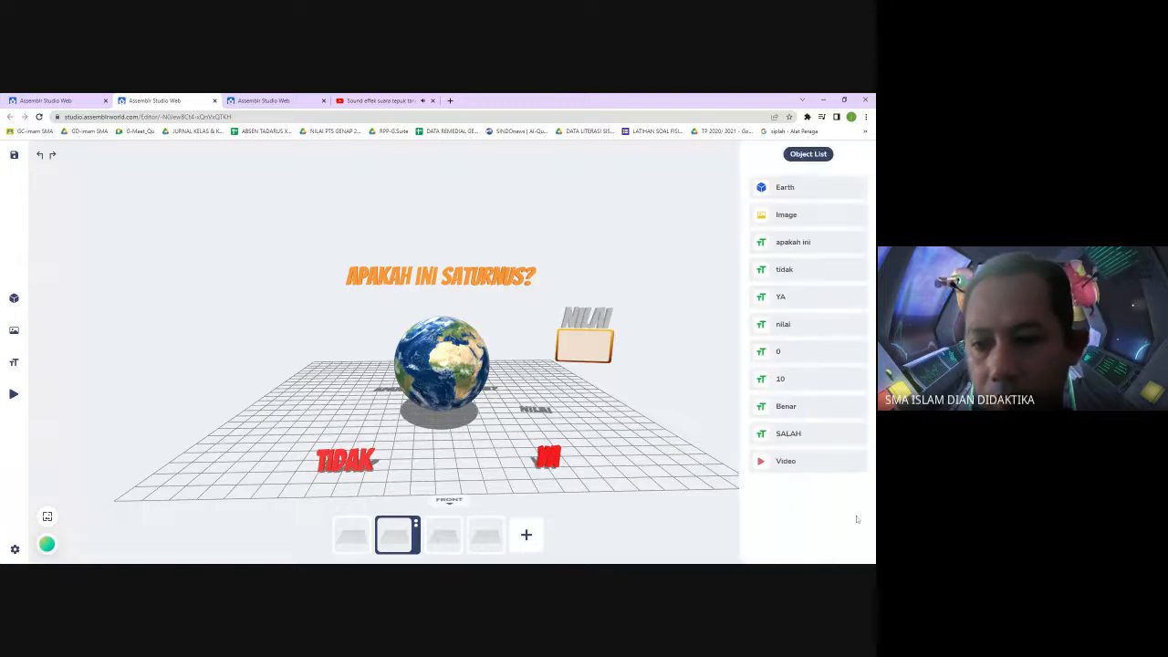
click(810, 463)
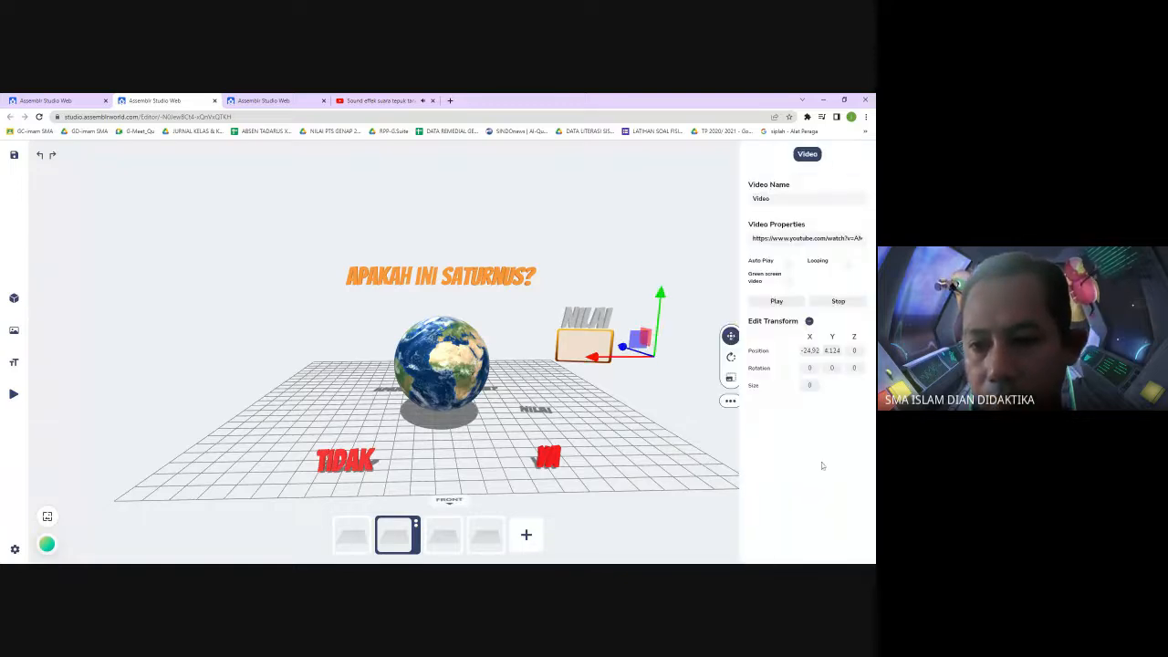
click(825, 239)
key(ctrl+a)
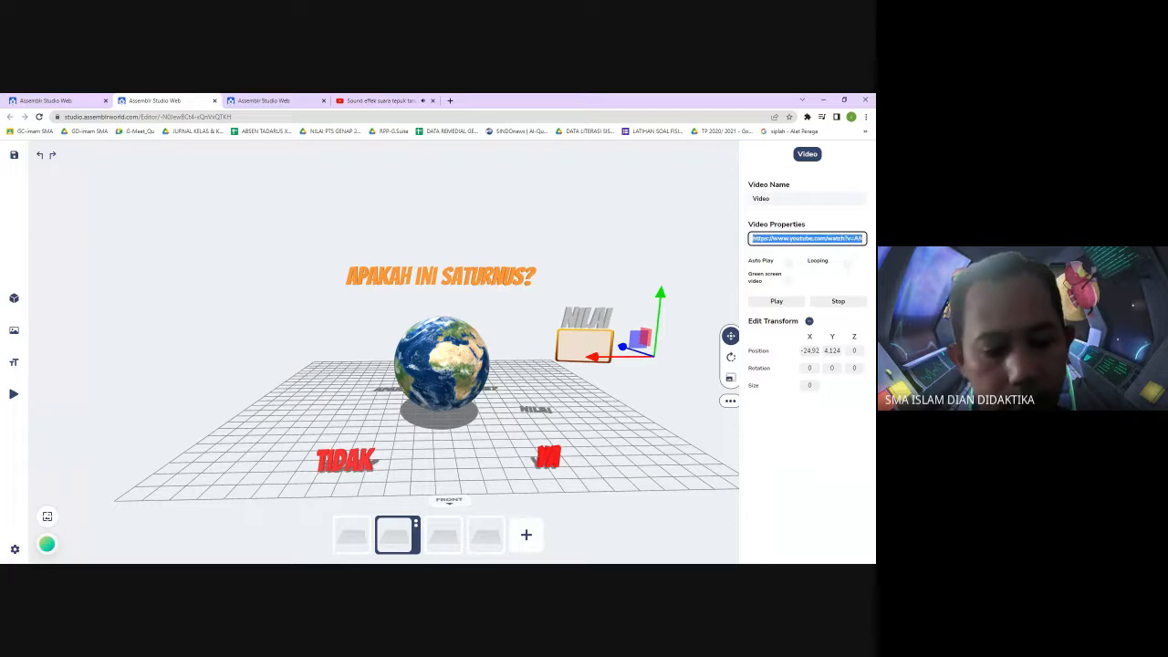
key(ctrl+v)
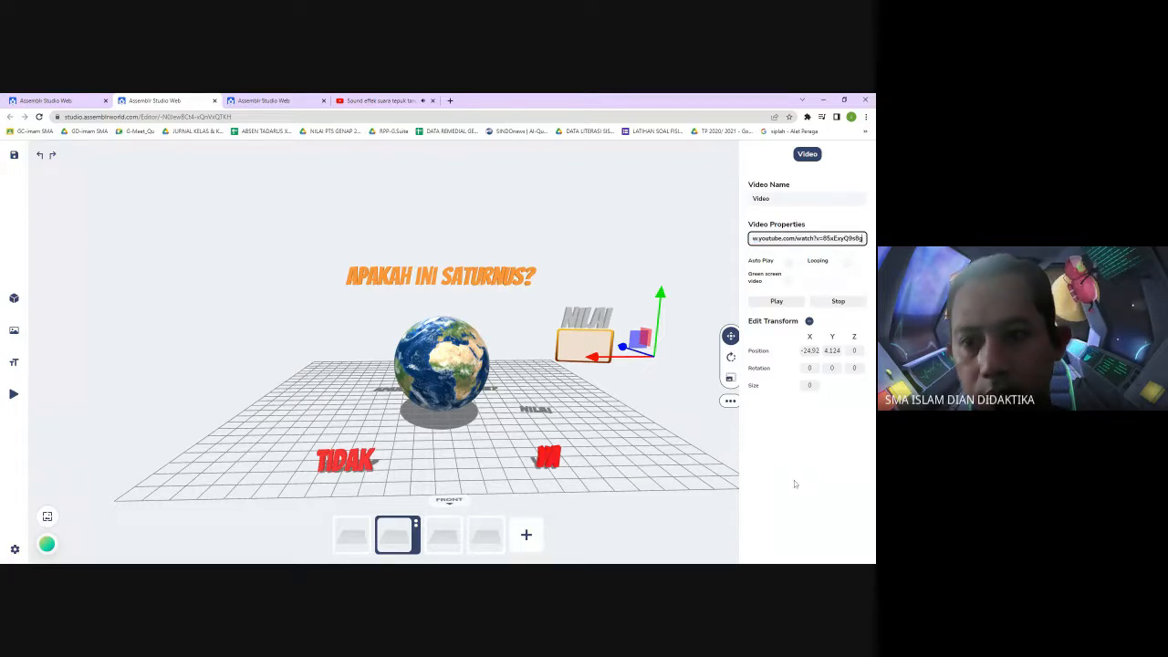
click(680, 533)
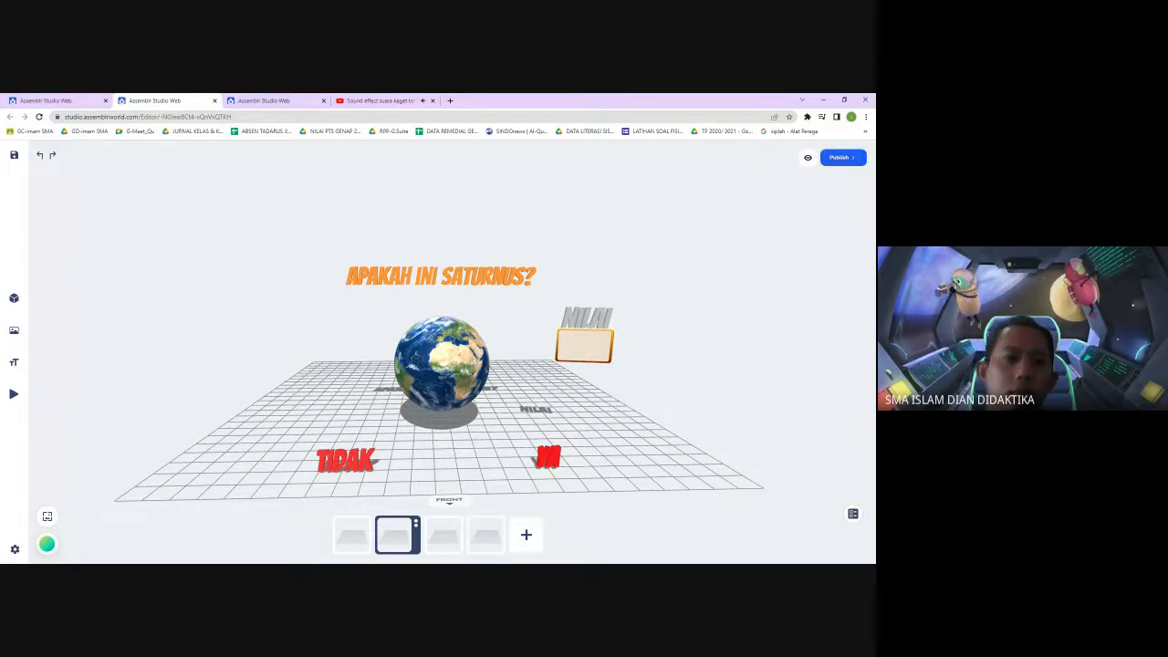
Close the YouTube tab and switch to the third editor tab showing scene-2
click(405, 100)
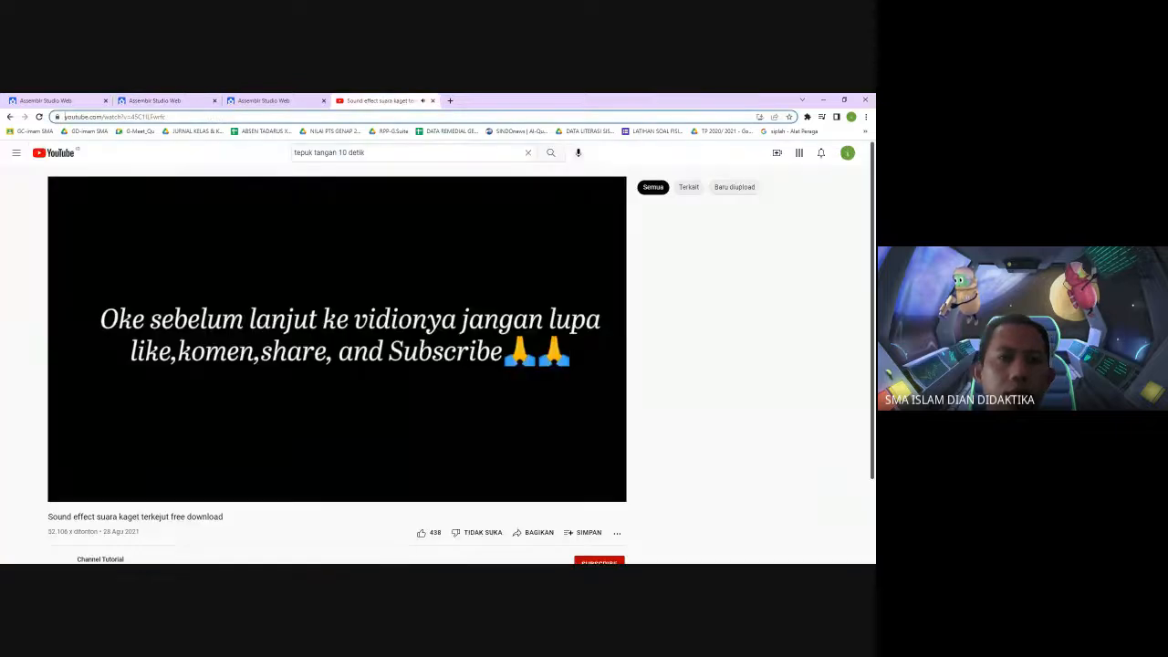
click(433, 100)
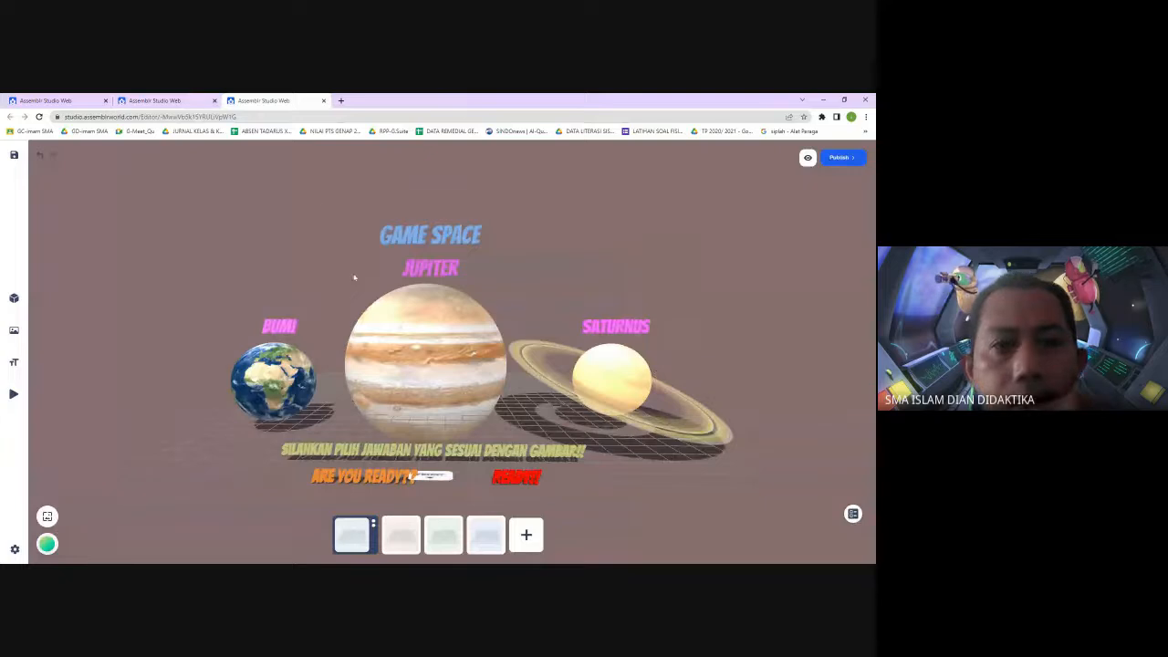
click(190, 102)
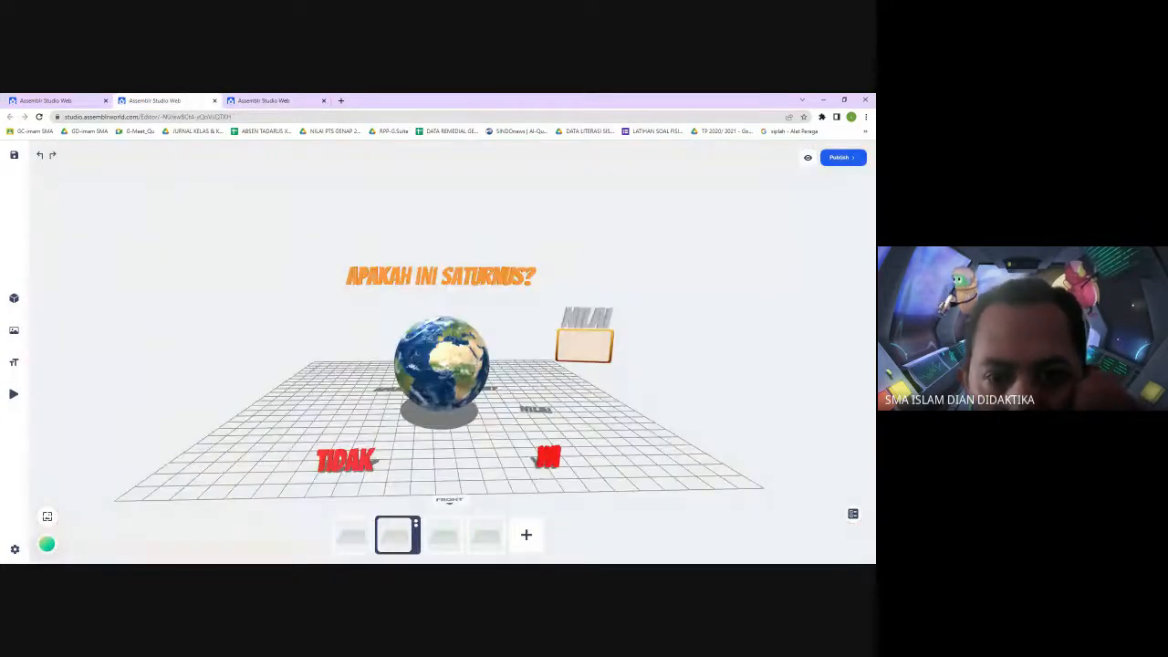
click(265, 100)
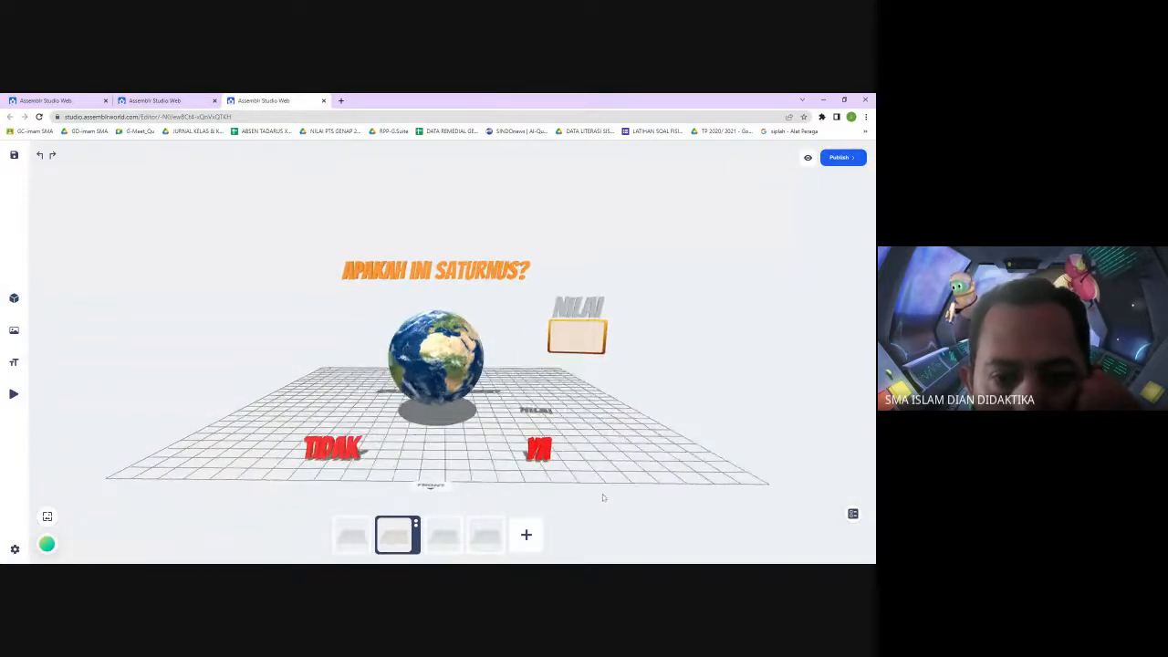
Add a 3D text reading "Next" and move it beside the NILAI score box, at about X -19.2
click(27, 363)
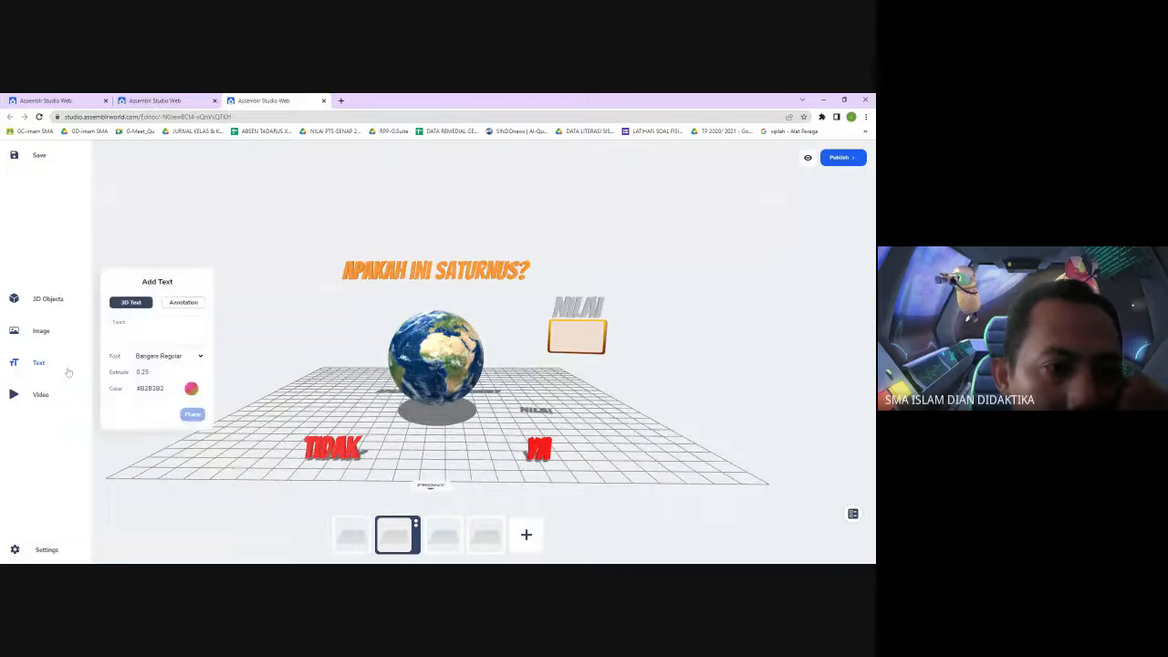
click(157, 331)
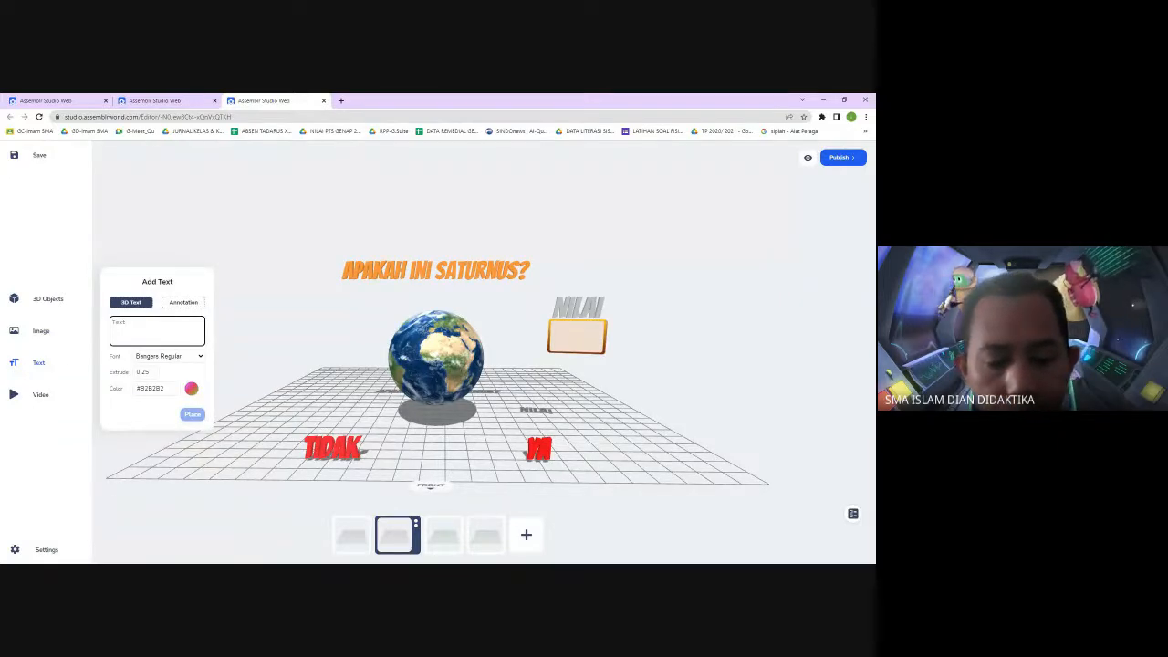
text(Ne)
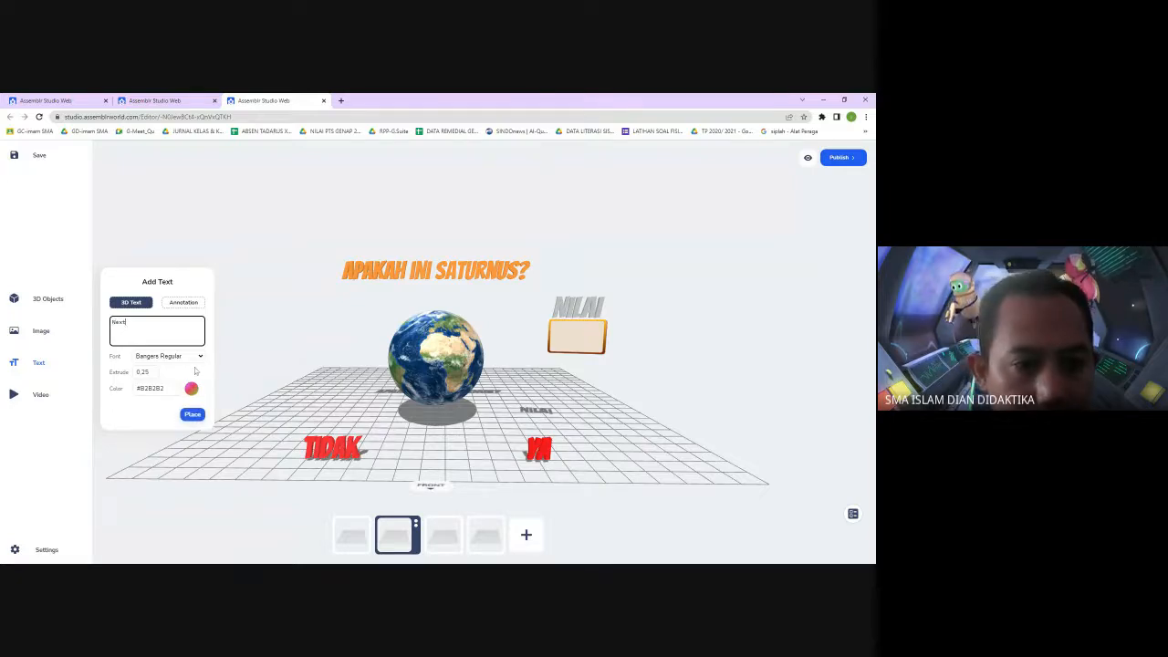
text(xt)
click(193, 414)
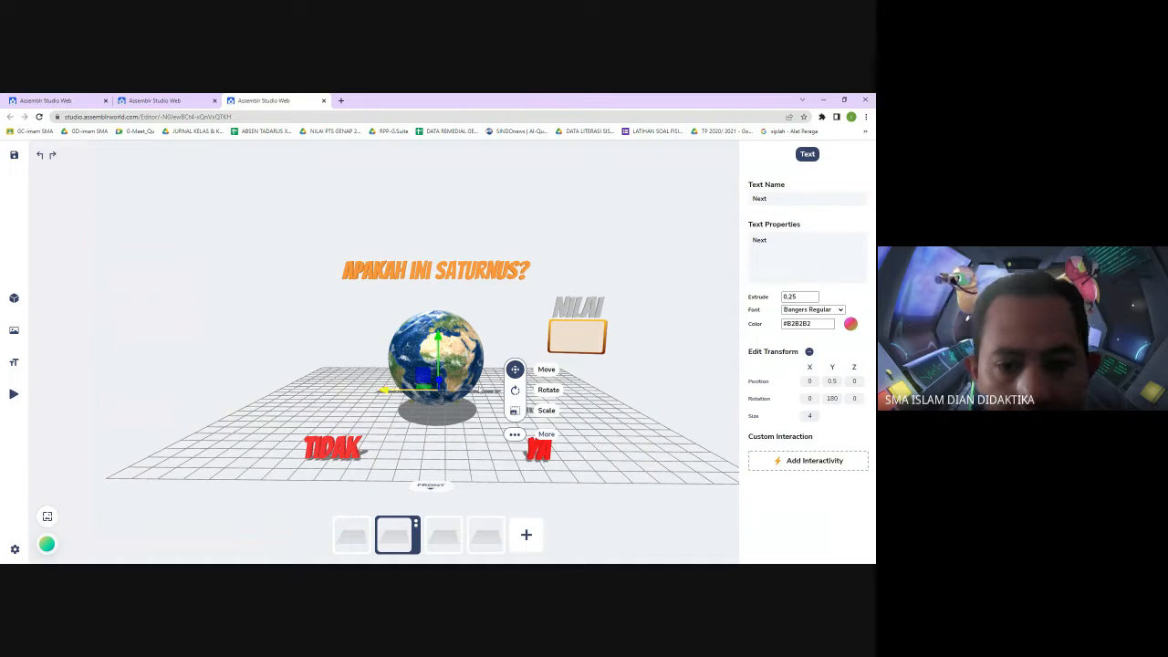
drag(384, 391, 555, 410)
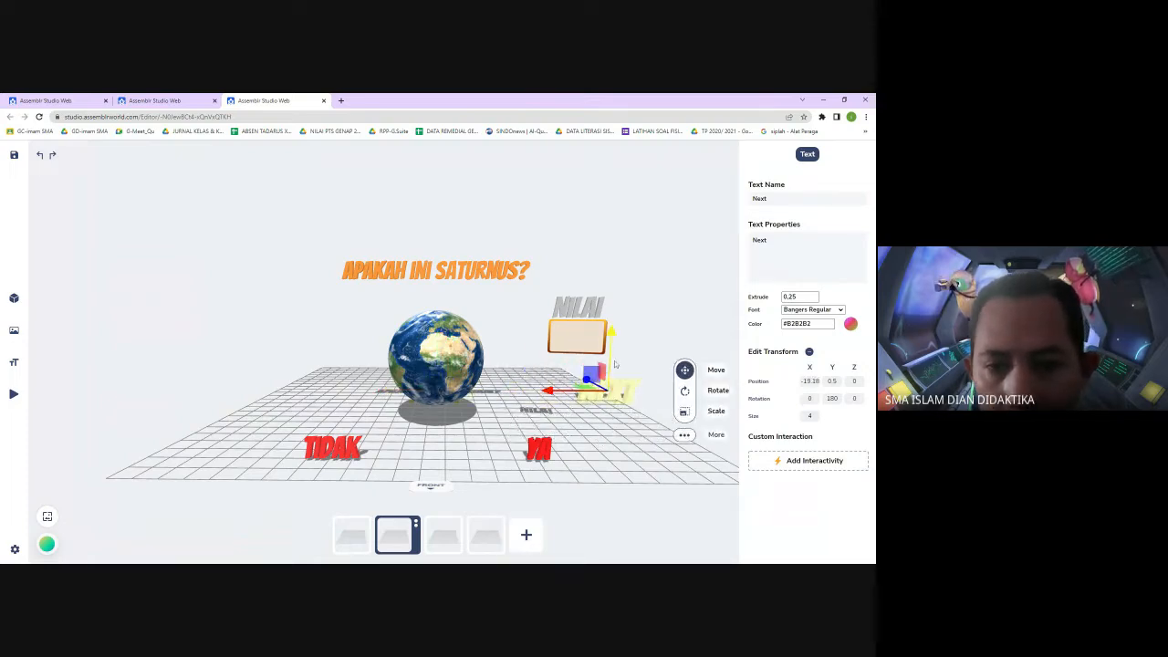
Set the Next text's Z position to 15 and its size to 2
click(854, 380)
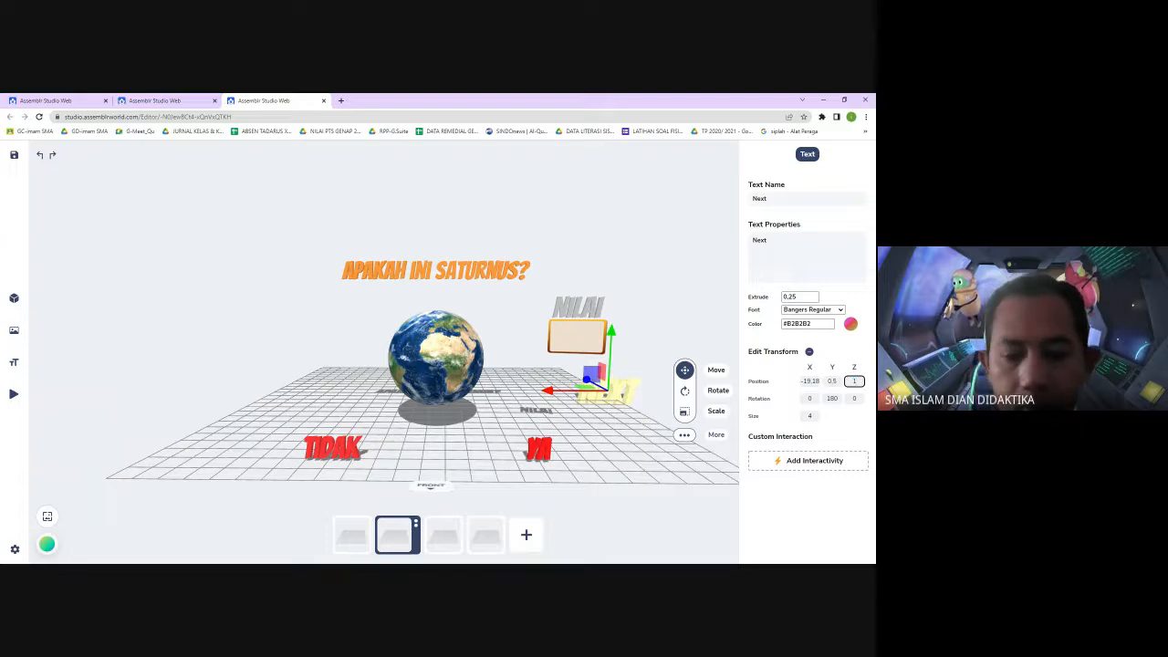
key(Return)
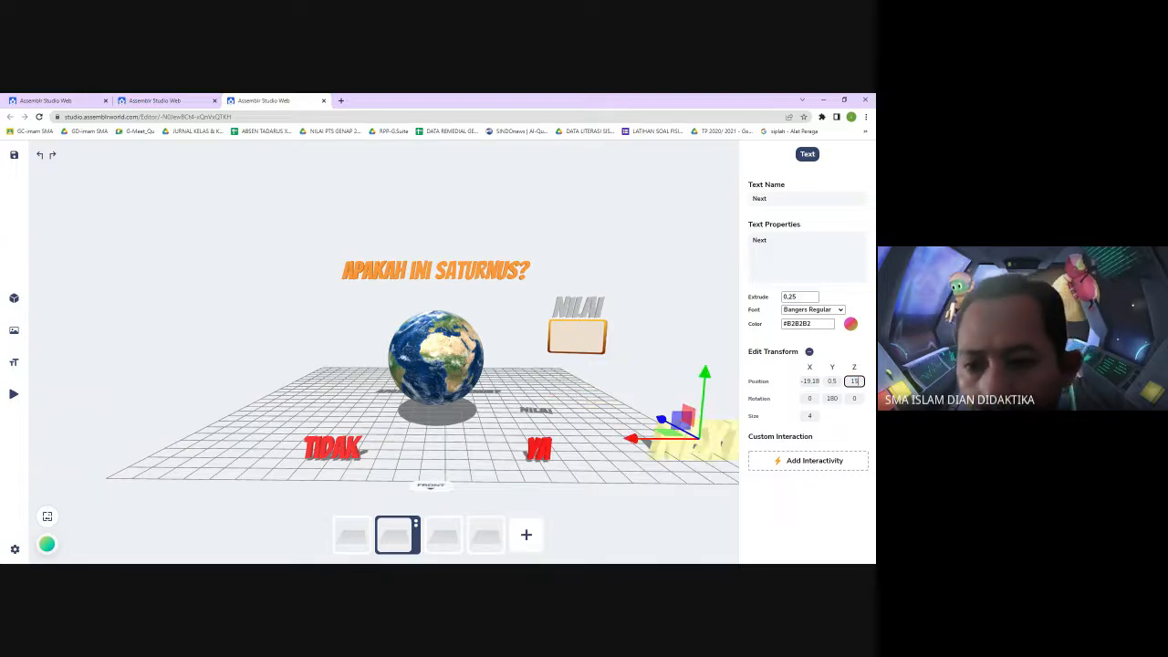
click(803, 417)
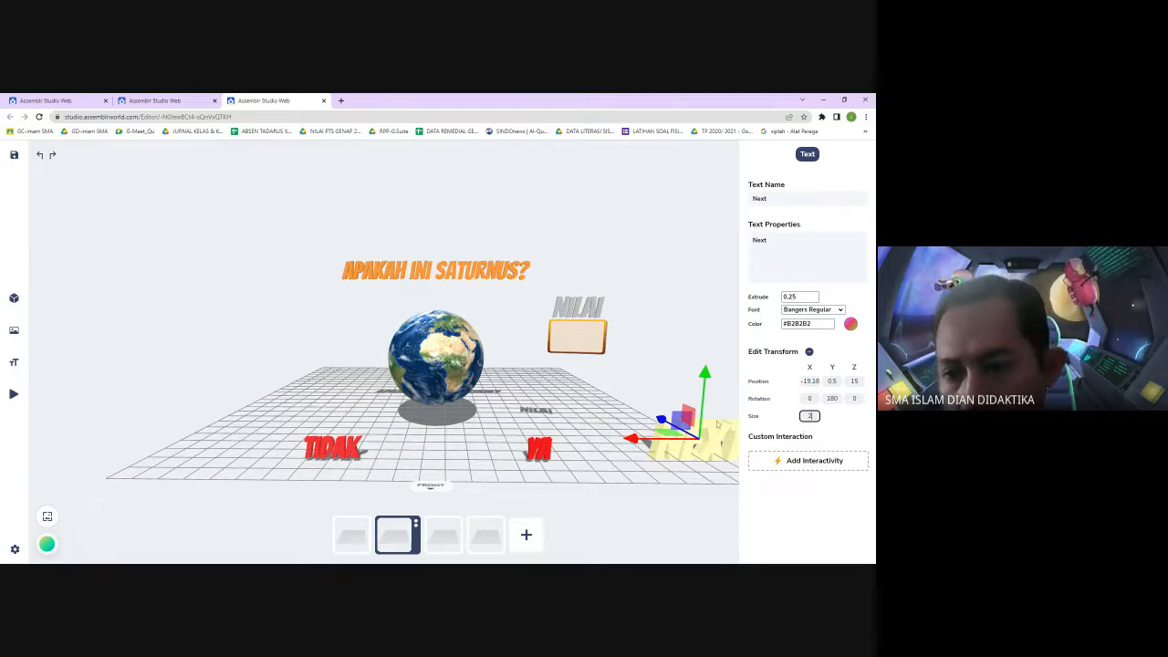
click(704, 513)
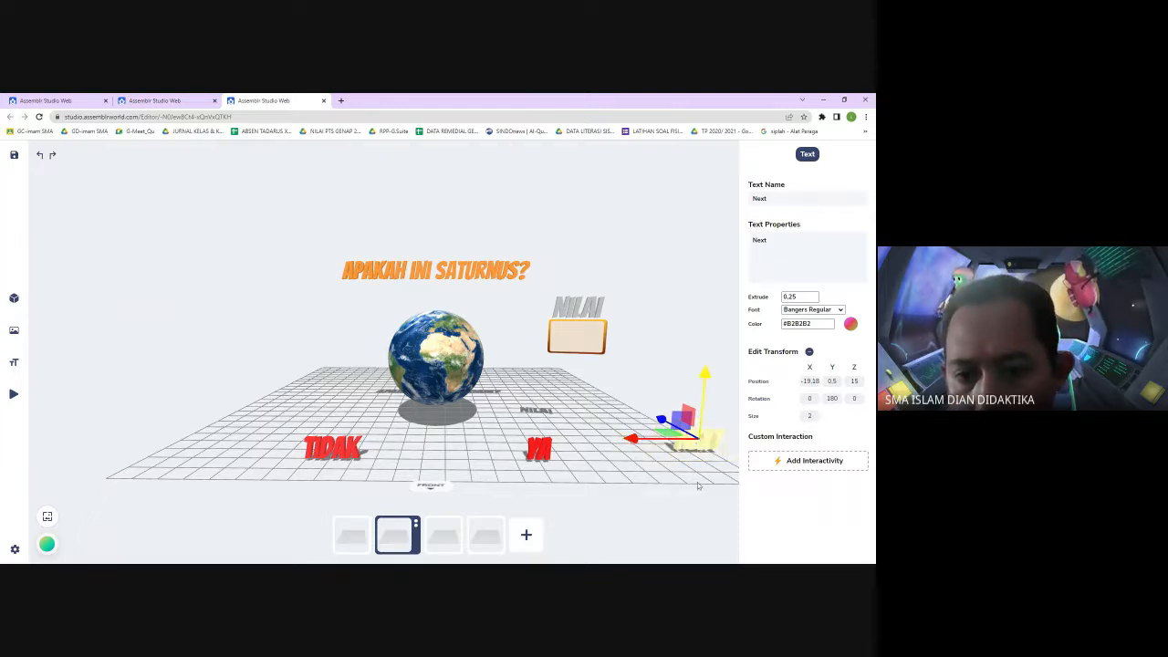
Change the Next text's colour to bright green #54f104 and apply it
click(850, 324)
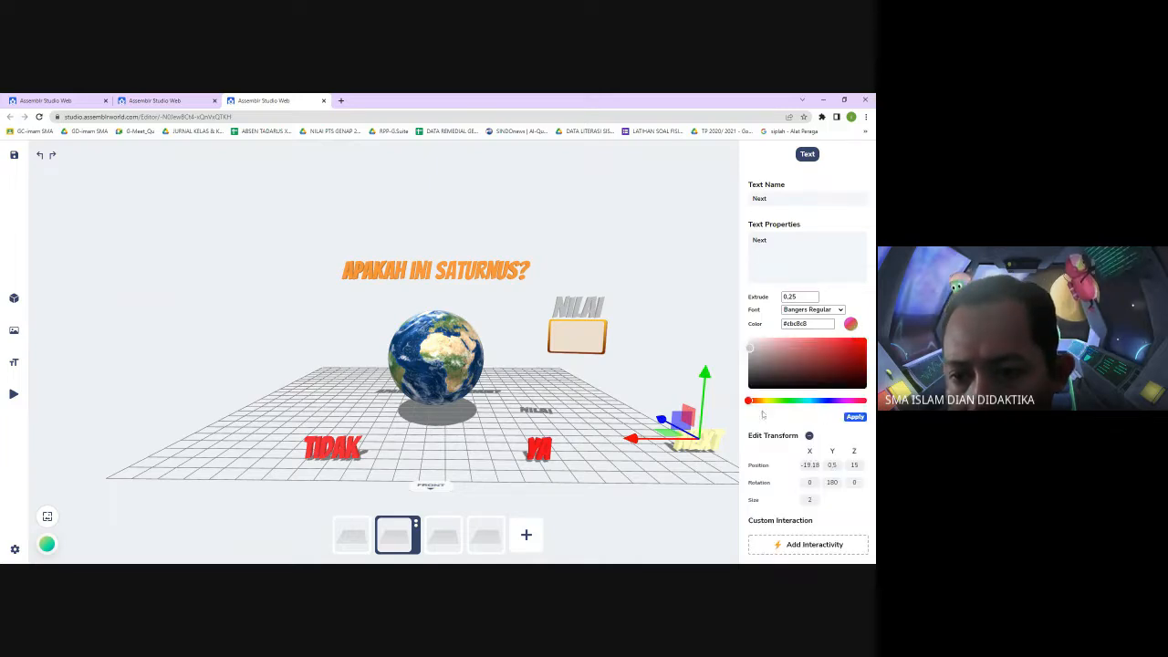
drag(750, 401, 766, 402)
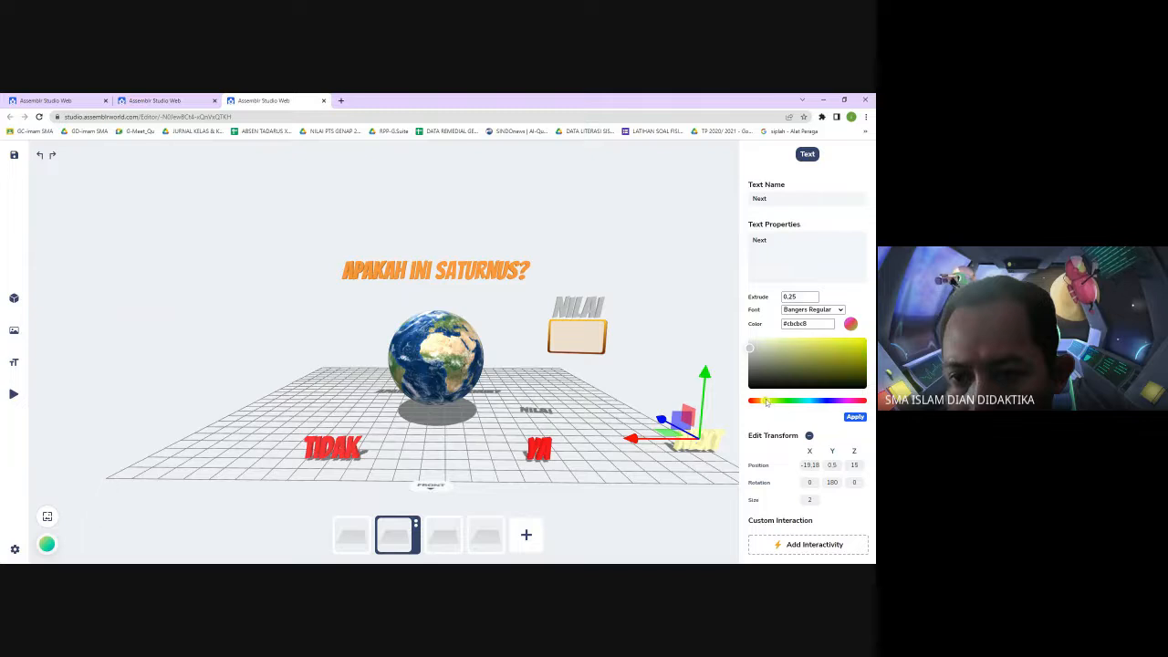
drag(752, 350, 859, 341)
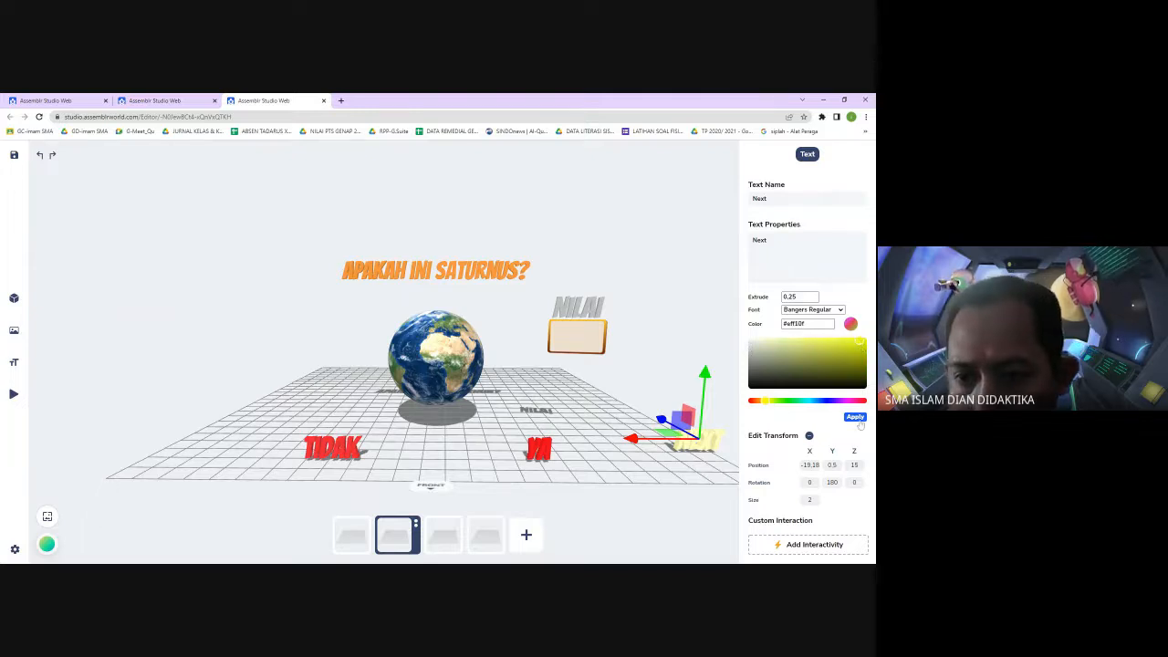
drag(765, 401, 776, 401)
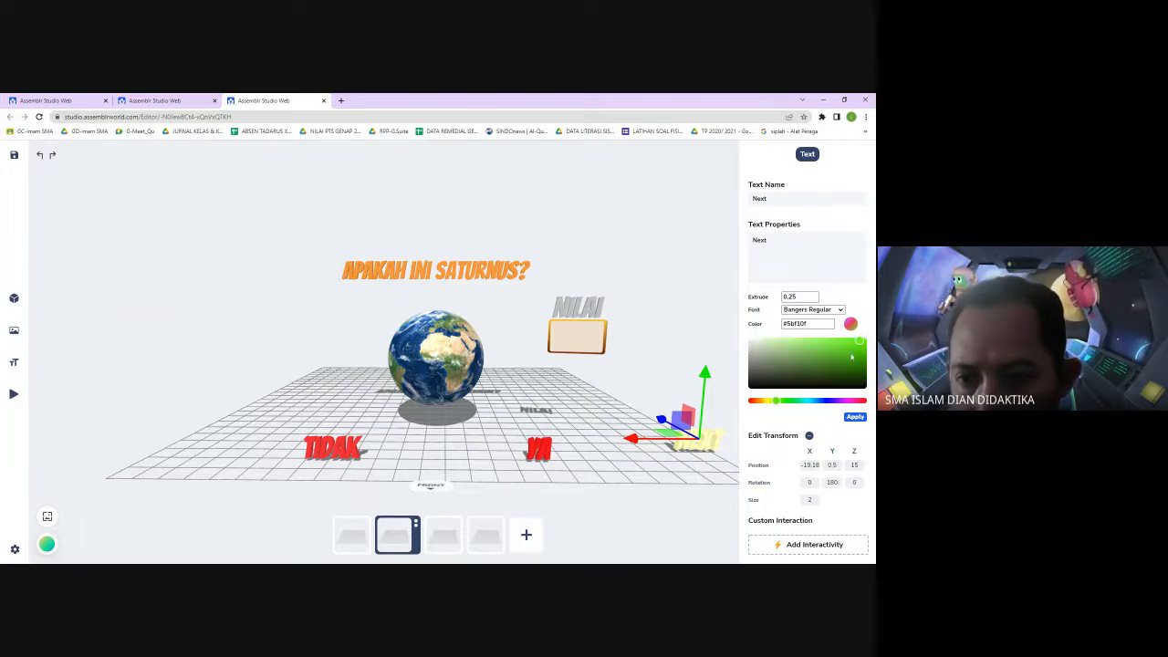
click(862, 342)
drag(862, 342, 864, 343)
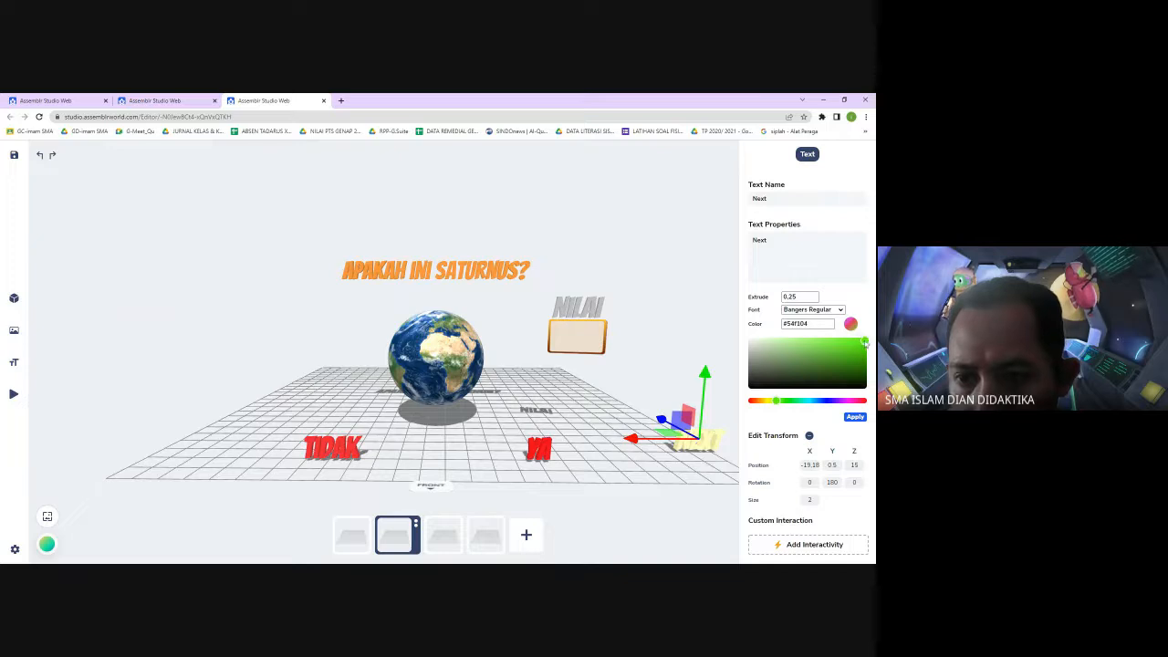
click(856, 418)
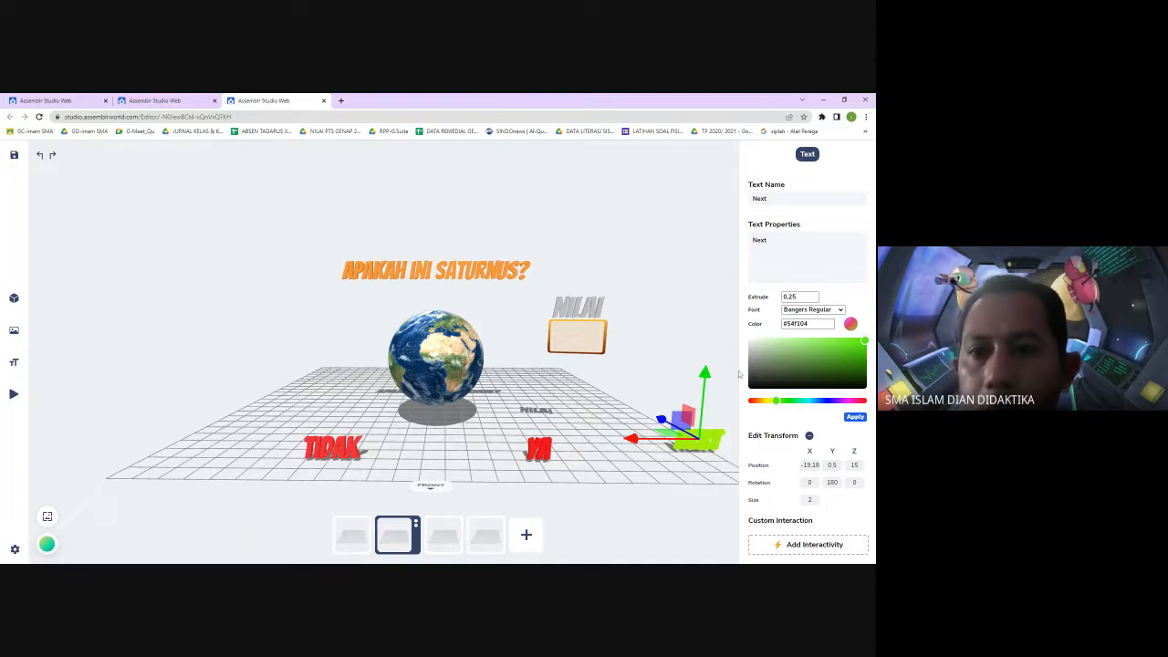
Move and rotate the Next text so it stands upright beside the NILAI score box, at about X -13.55, Y 3.89
click(715, 438)
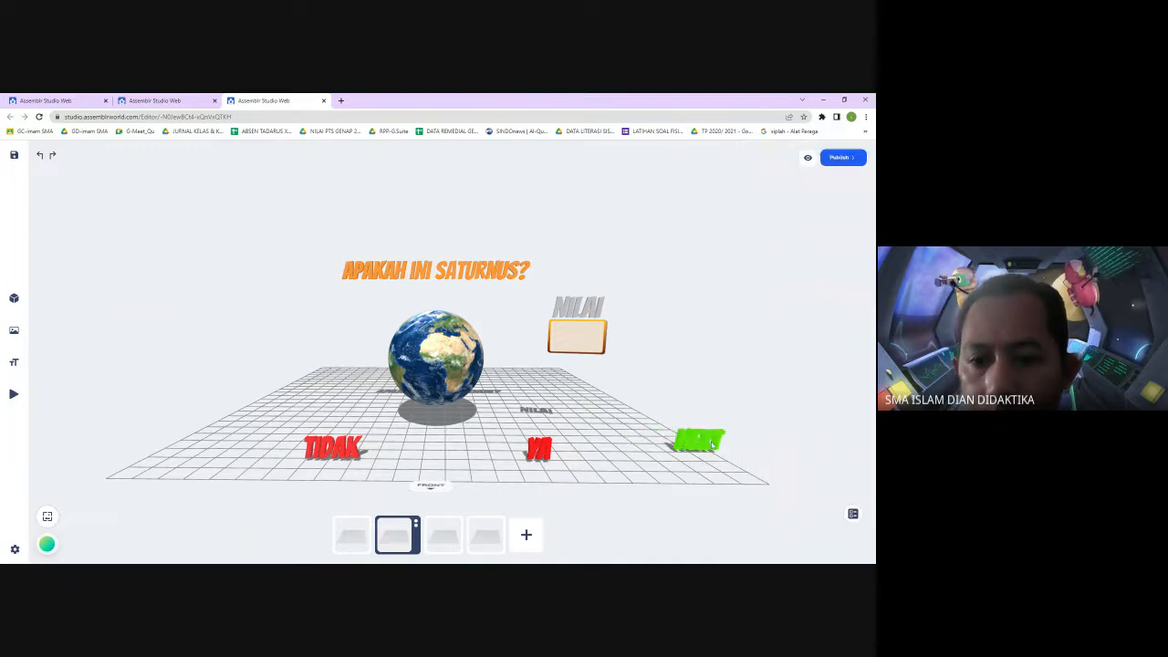
click(708, 441)
drag(708, 441, 580, 441)
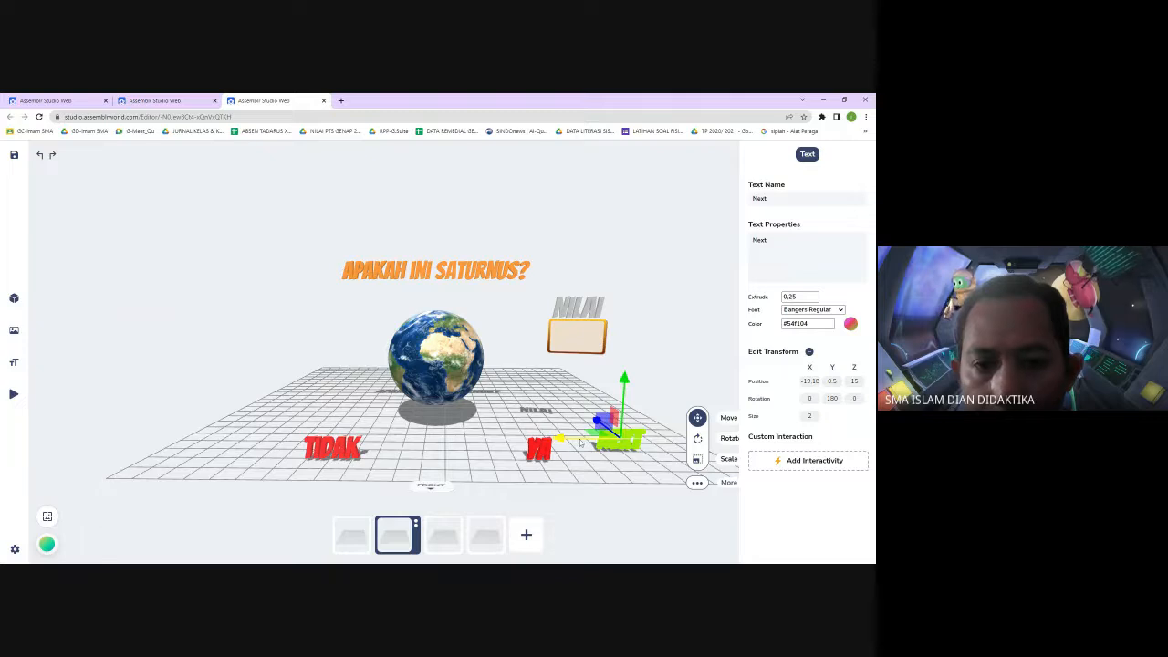
click(697, 438)
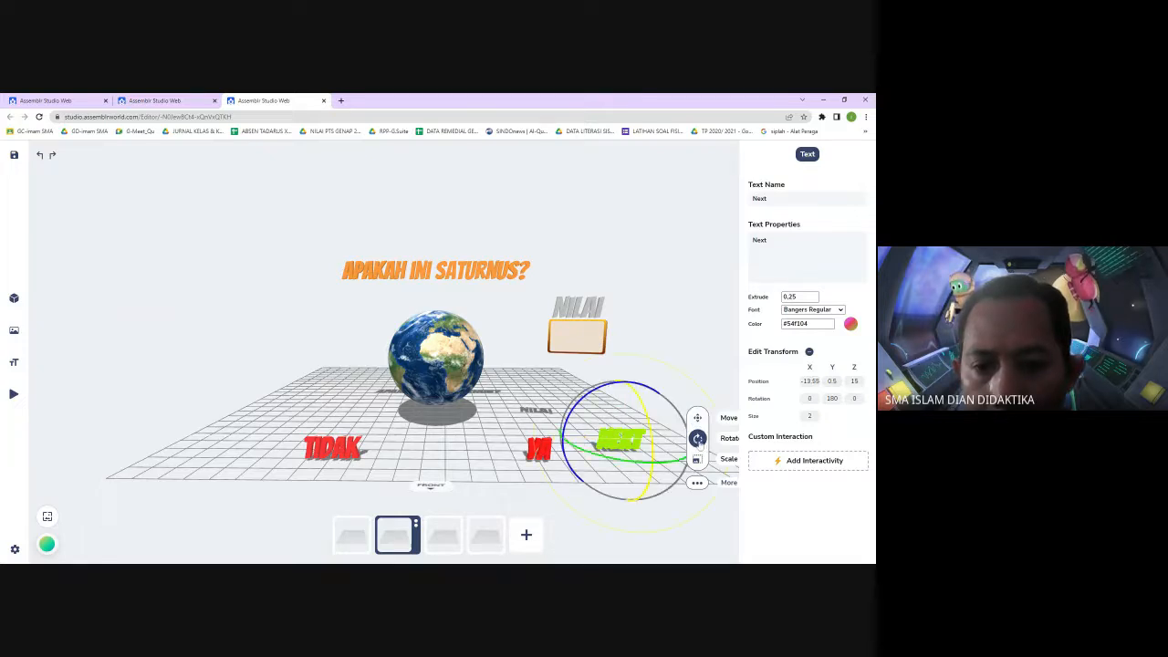
mouse_move(654, 465)
mouse_down()
mouse_move(627, 463)
mouse_move(651, 461)
mouse_up()
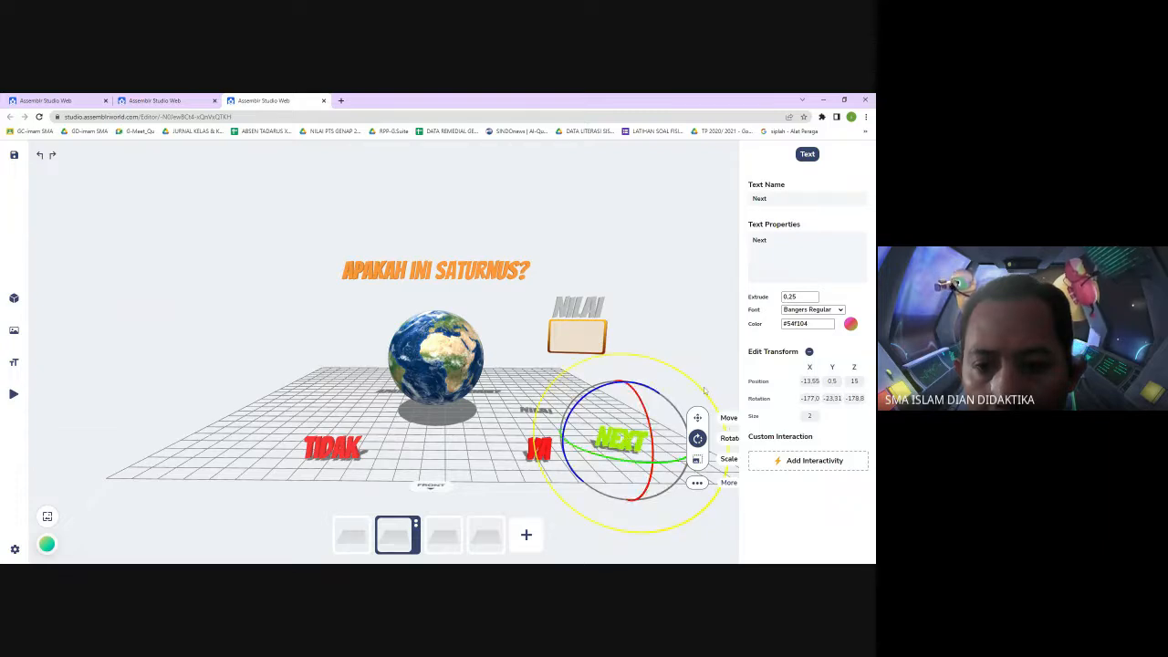
click(697, 336)
click(627, 435)
drag(628, 407, 629, 354)
click(699, 347)
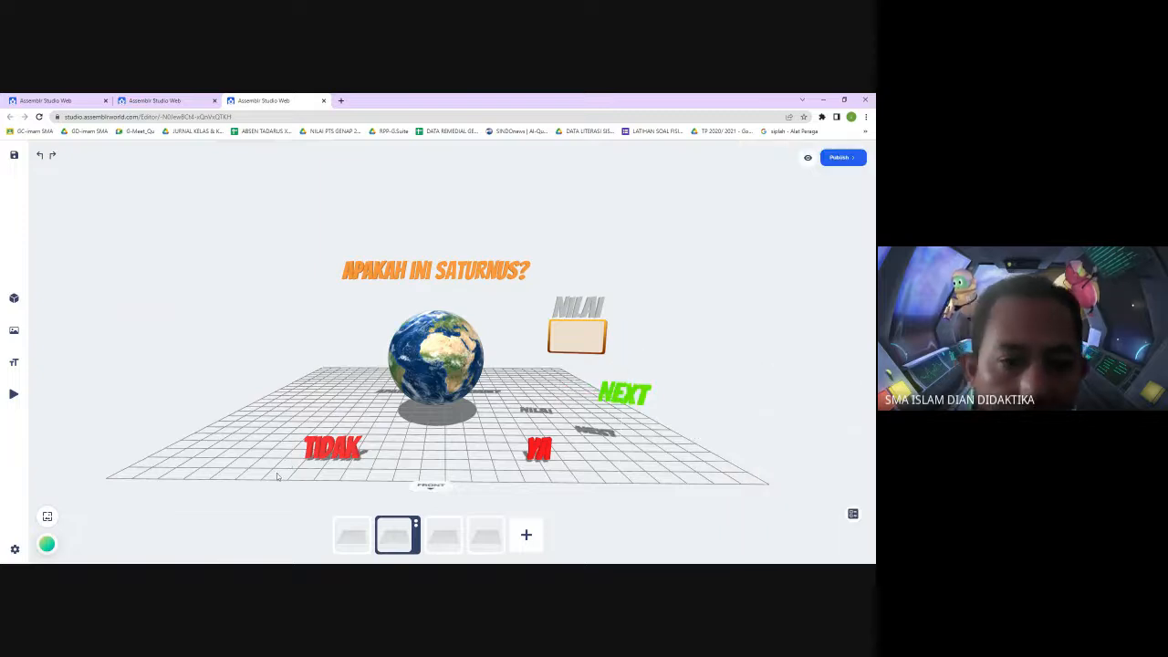
Hide the grid in the scene view
click(16, 547)
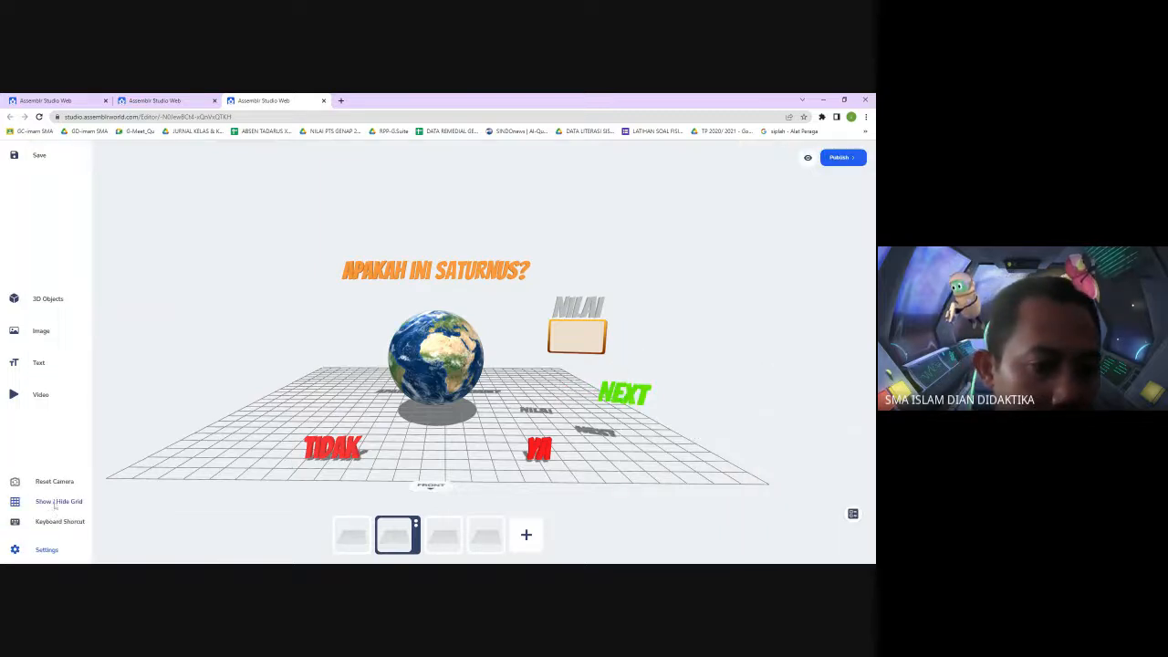
click(54, 502)
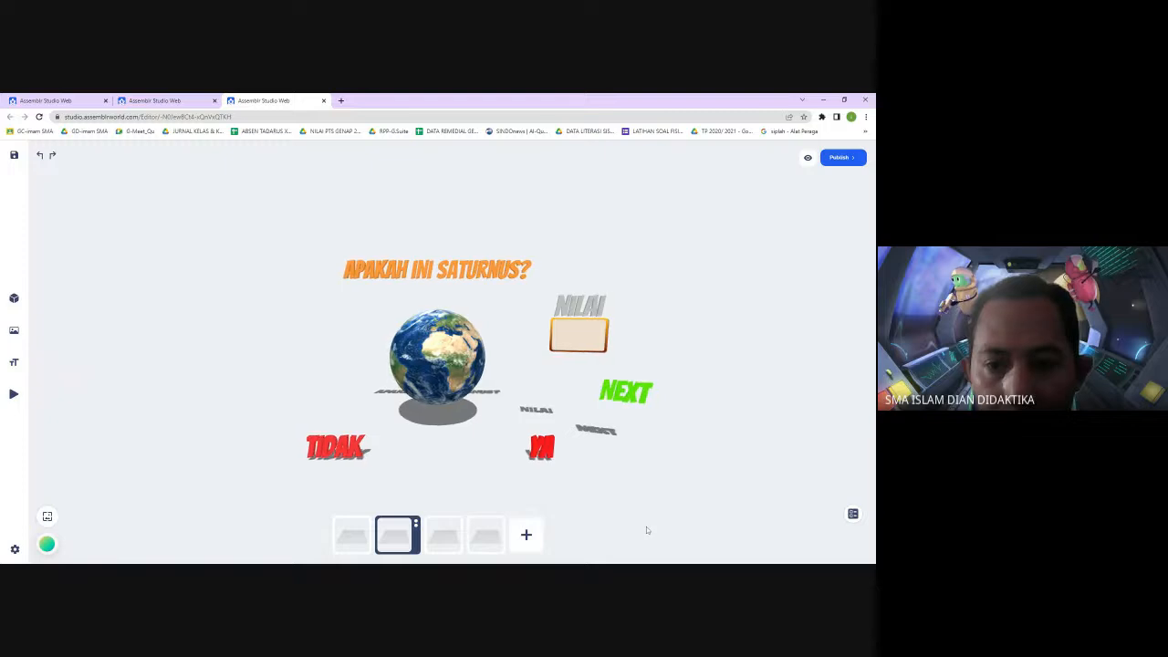
Add an interaction to the Next text that switches to scene-3 on tap, and apply it
click(627, 388)
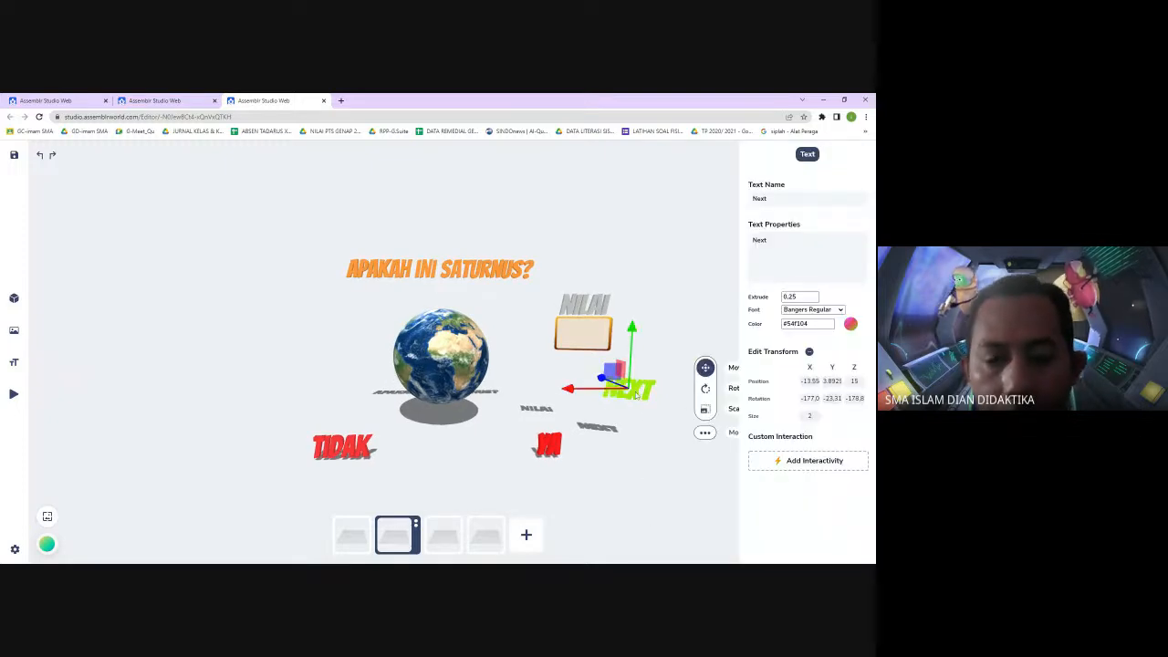
click(790, 461)
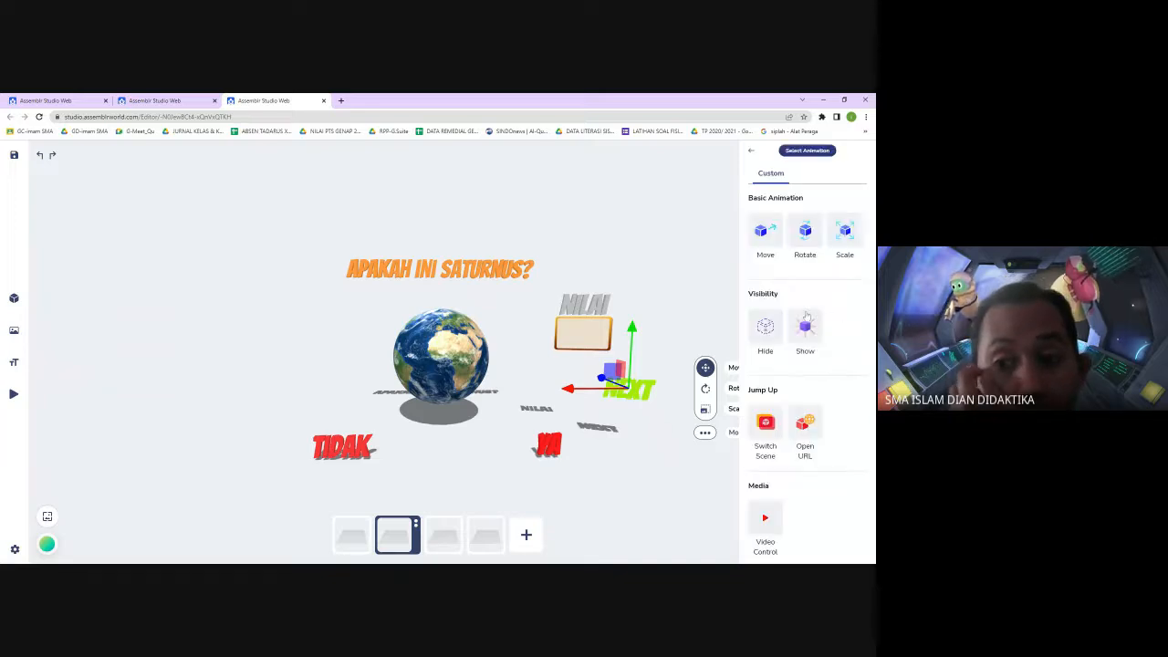
click(766, 427)
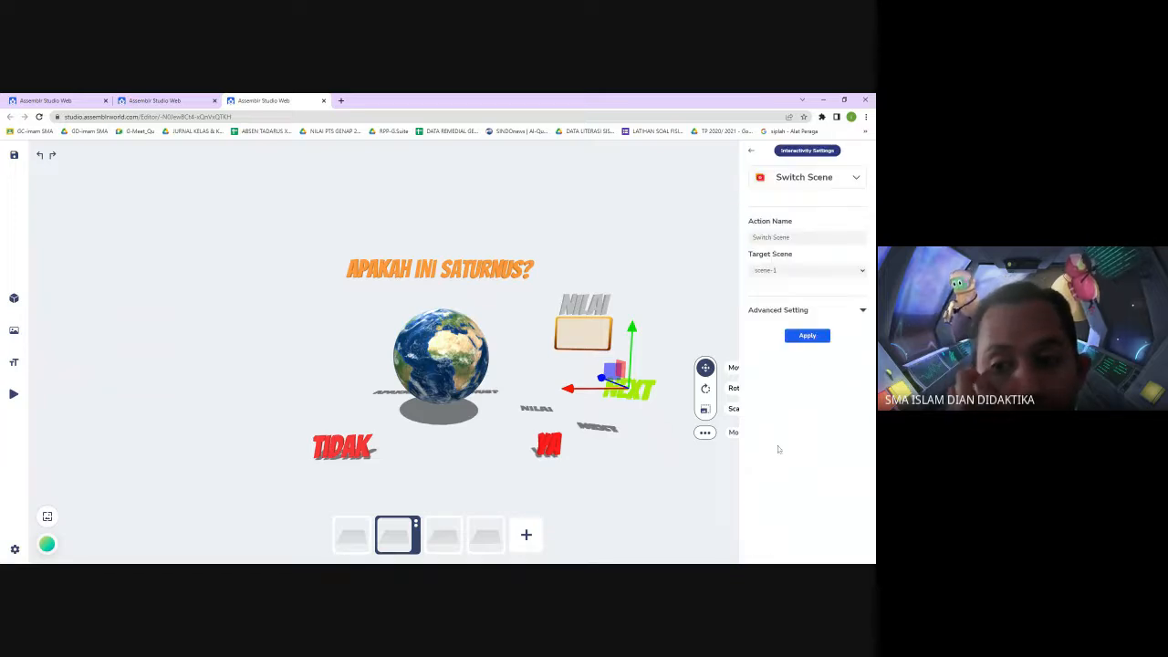
click(825, 276)
click(815, 299)
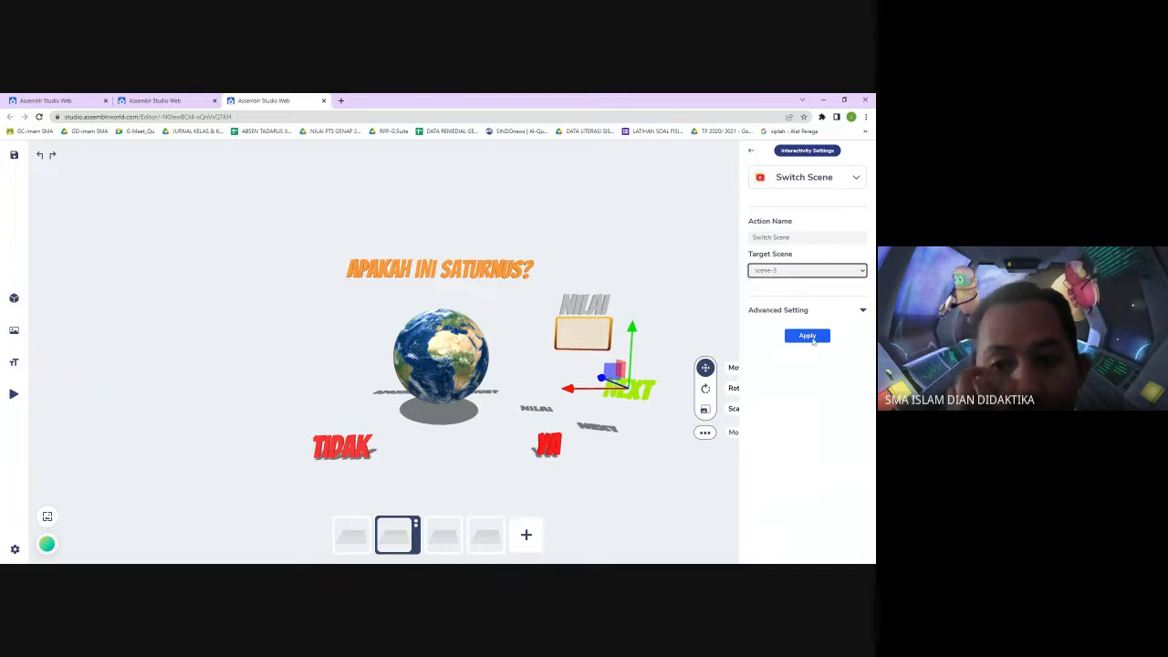
click(867, 316)
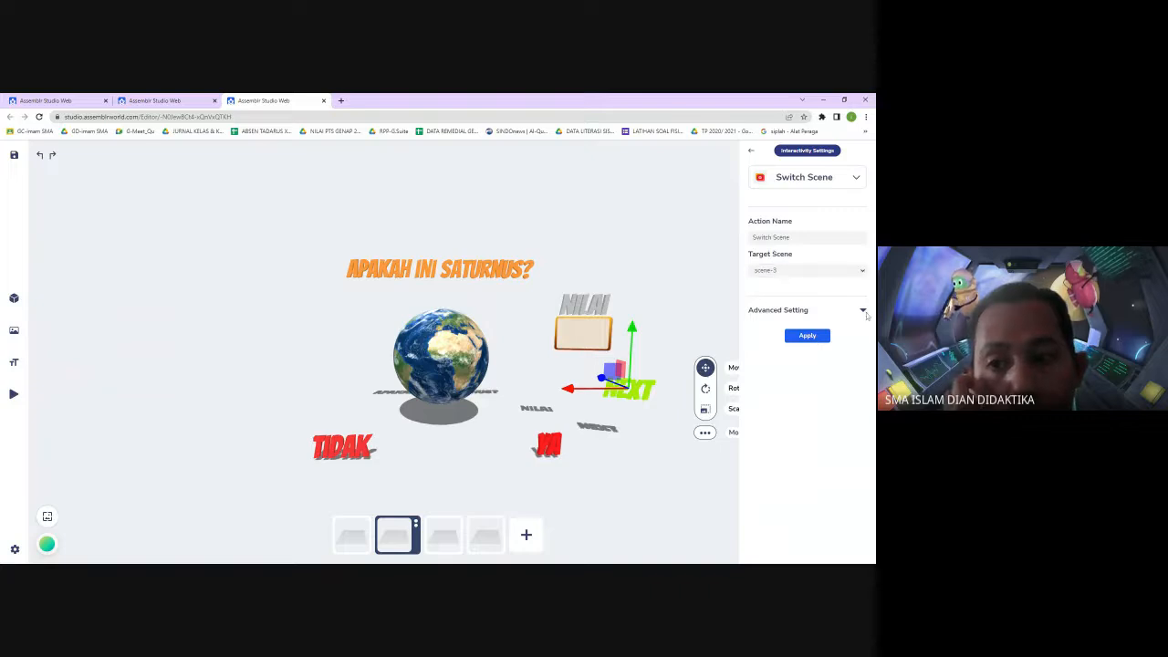
click(864, 311)
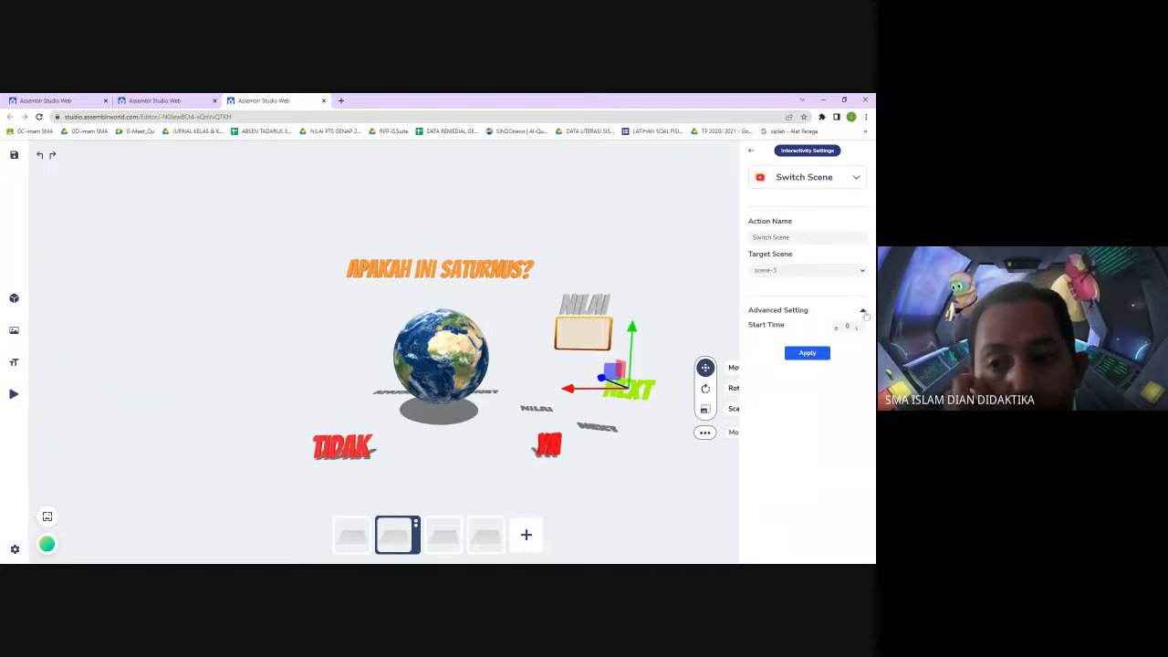
click(815, 354)
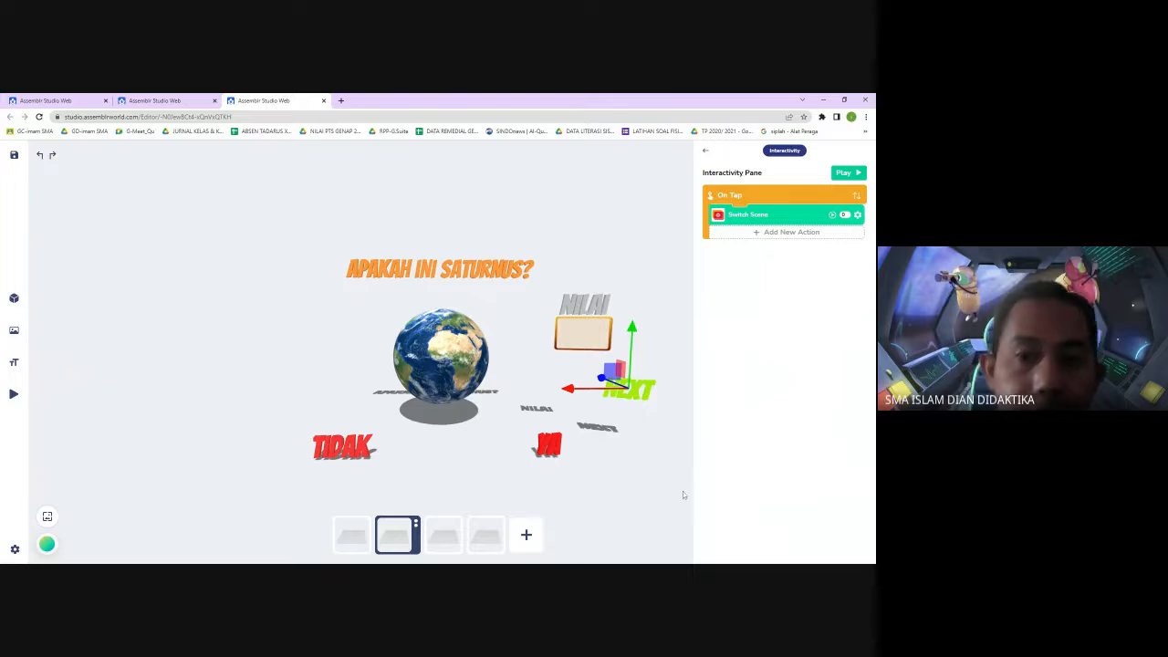
click(642, 507)
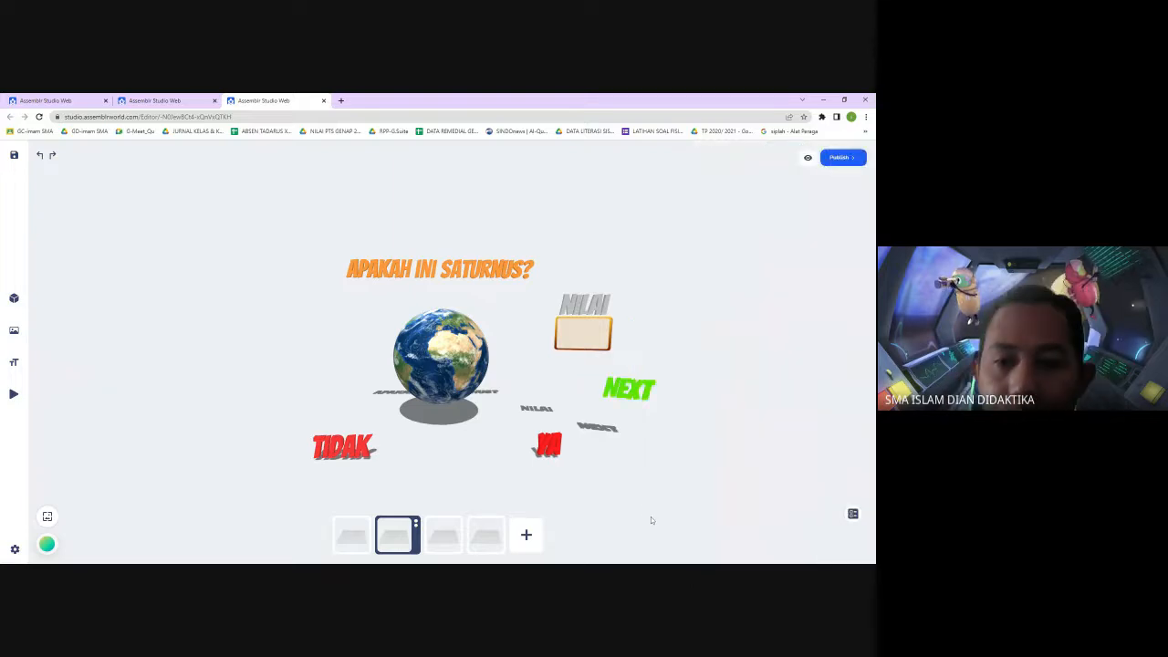
Check scene-3 and return to scene-2
click(447, 537)
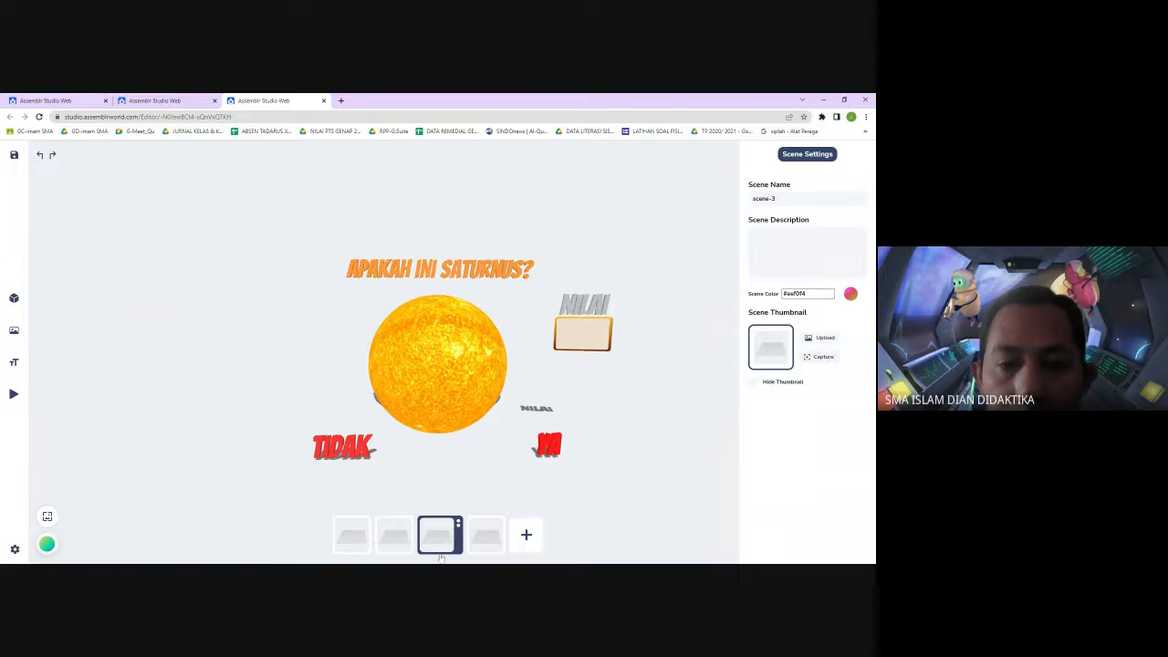
click(399, 540)
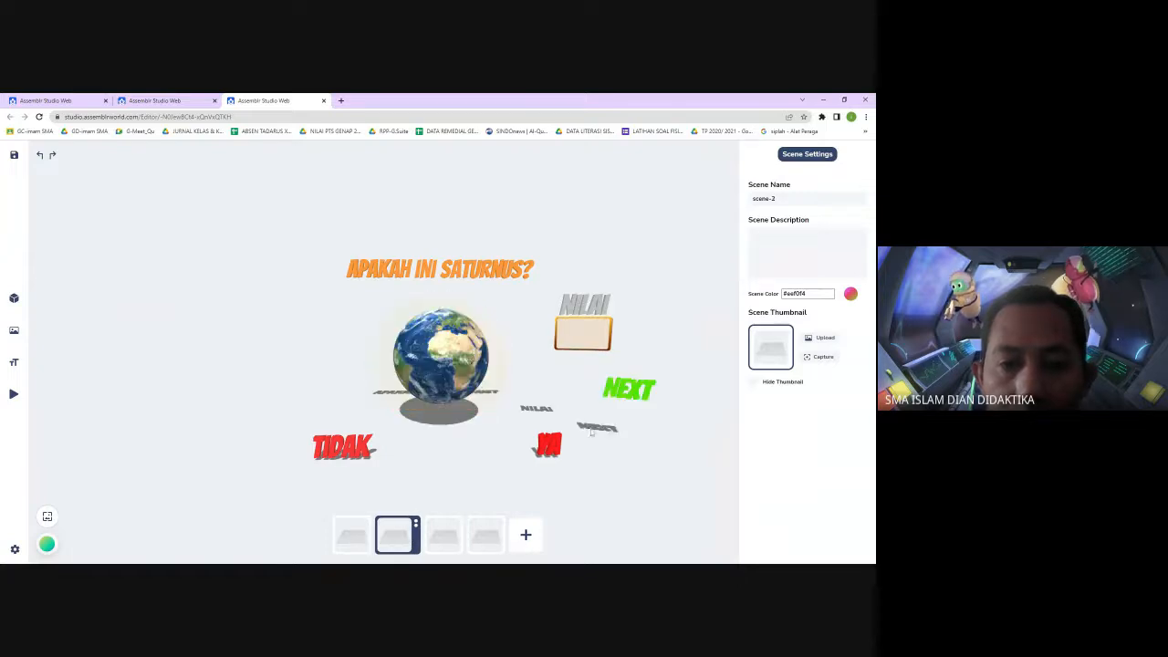
Try duplicating the Next text, then delete the extra copy
click(634, 394)
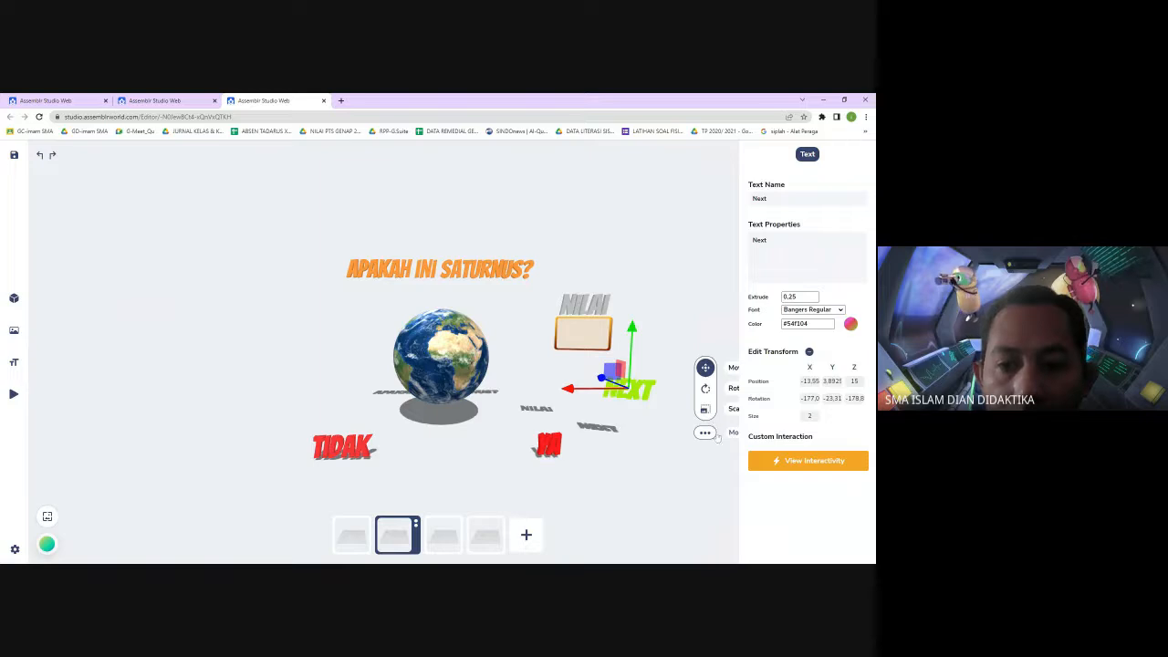
click(704, 432)
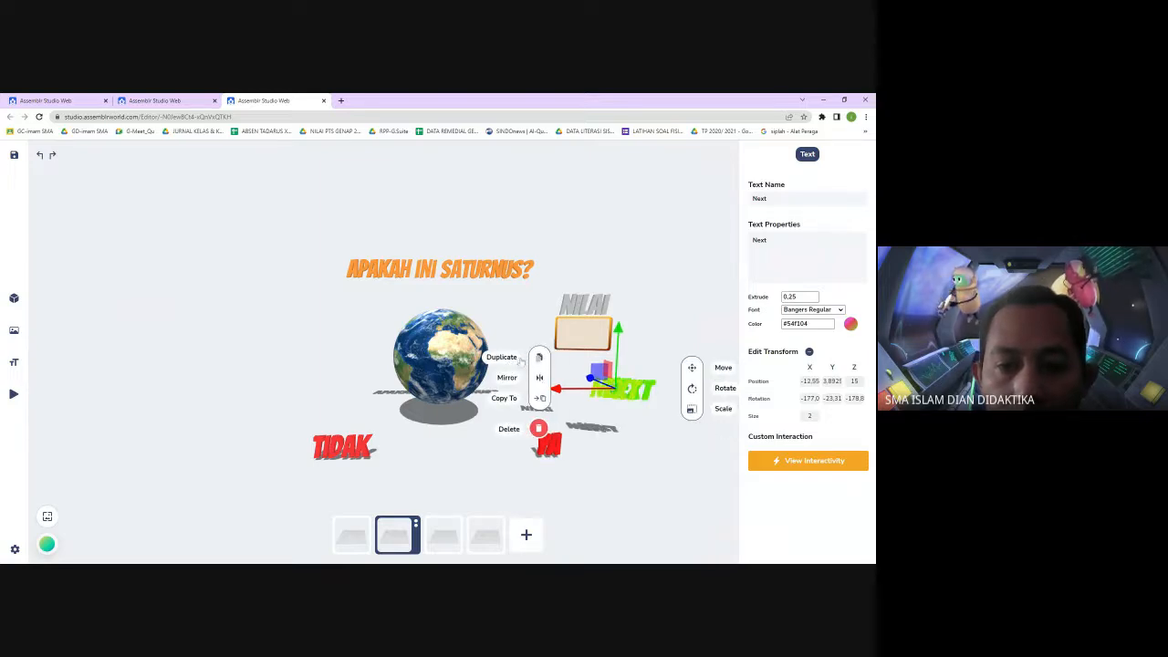
click(540, 360)
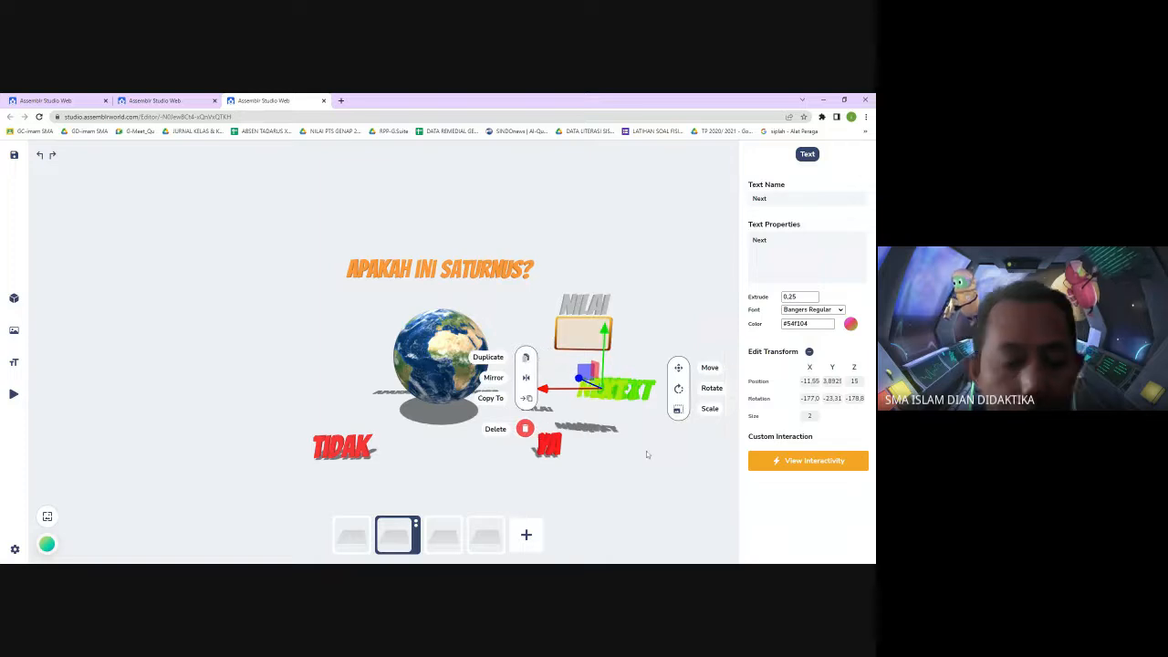
click(443, 536)
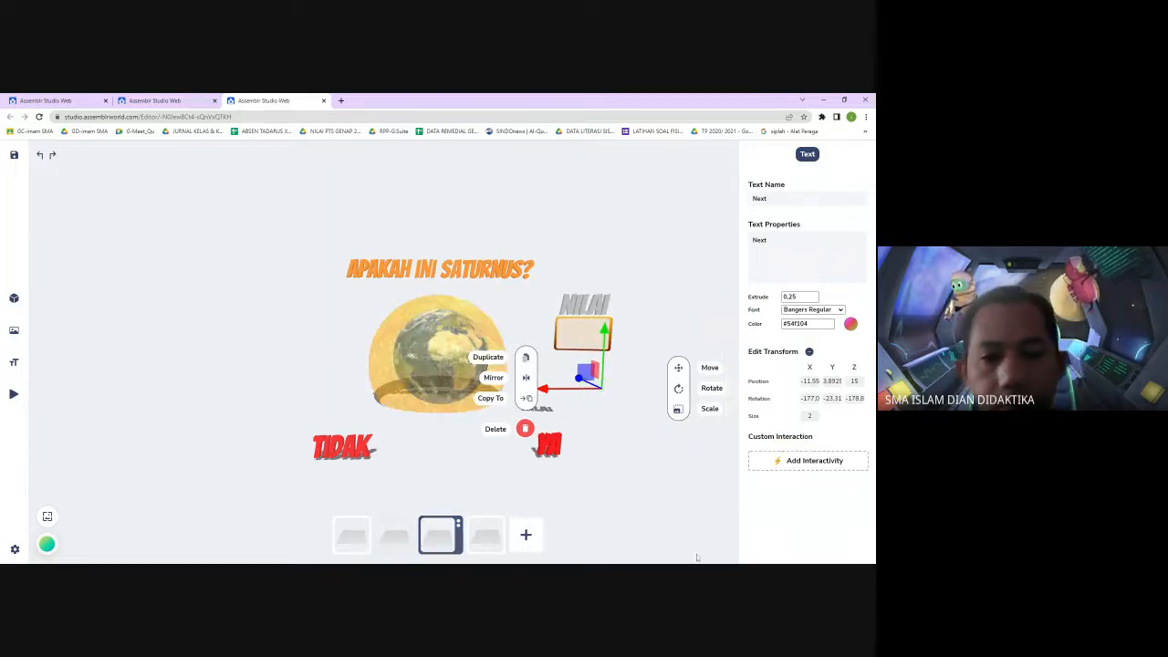
click(402, 538)
click(628, 403)
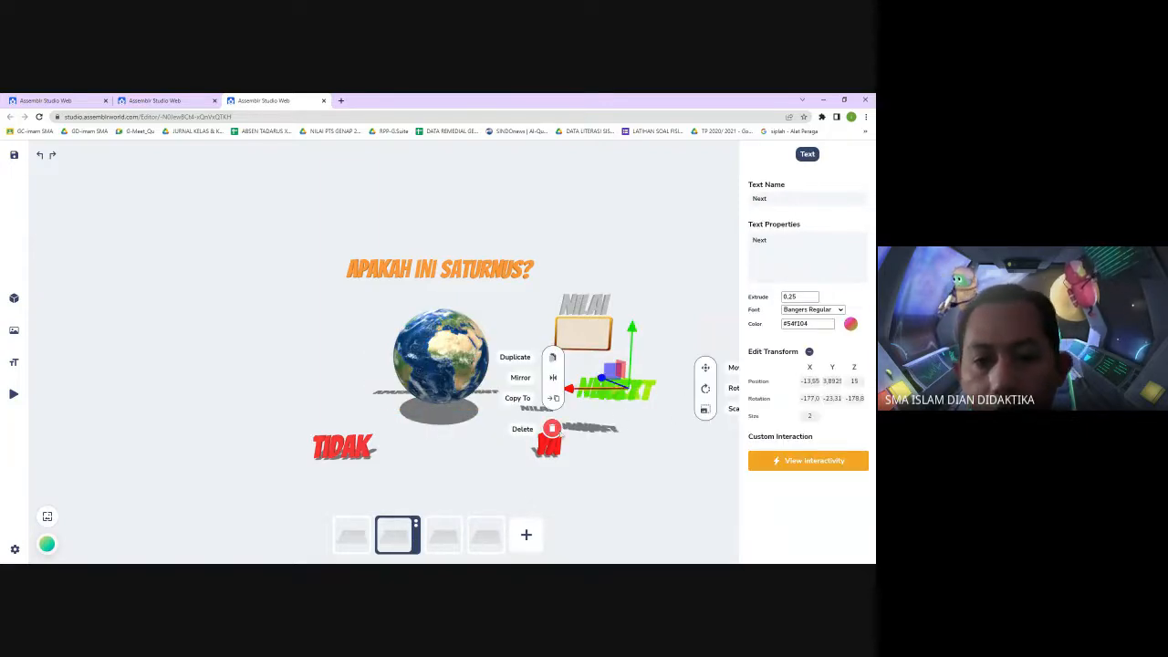
drag(630, 388, 616, 412)
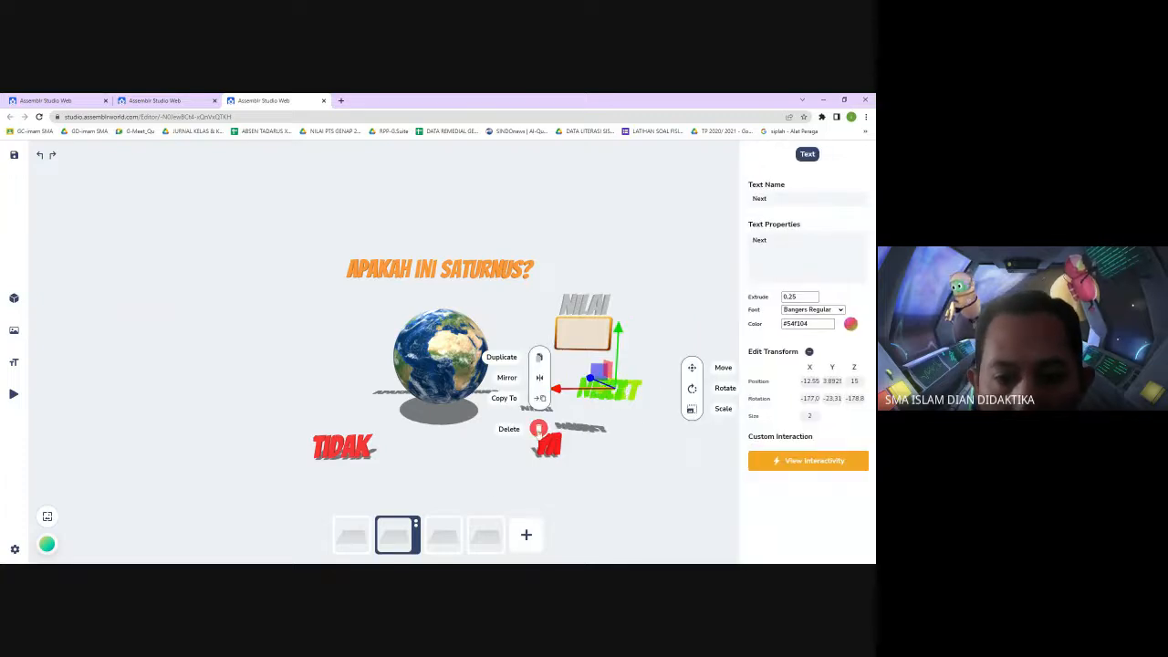
click(537, 432)
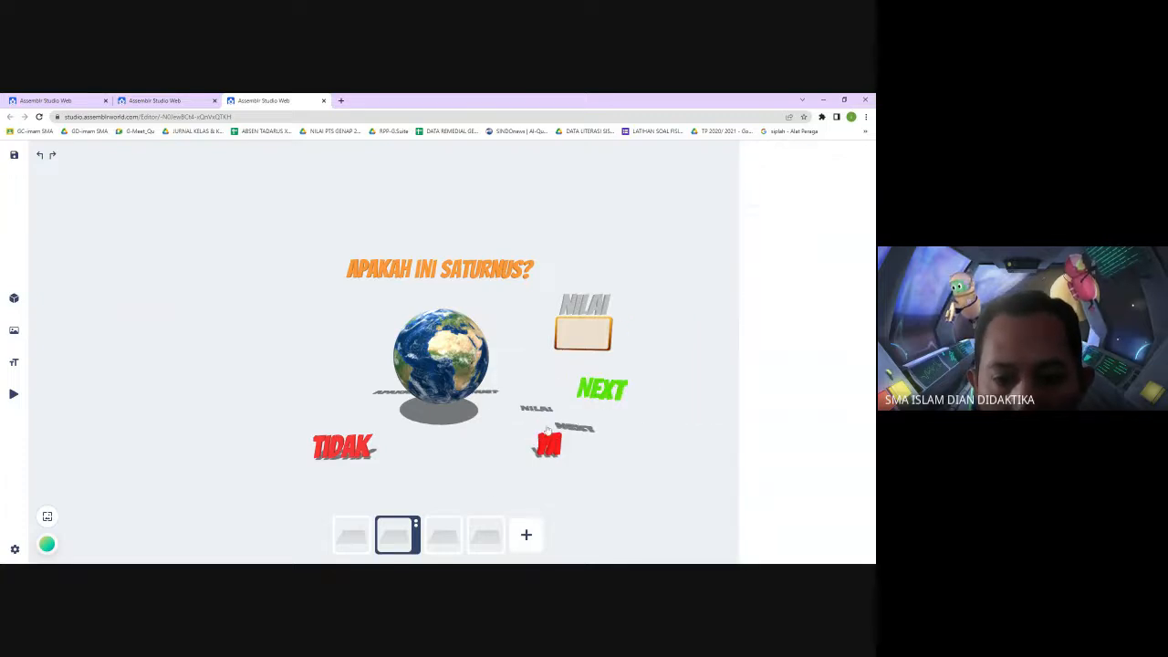
Set the Next text's Y position to 4
click(608, 392)
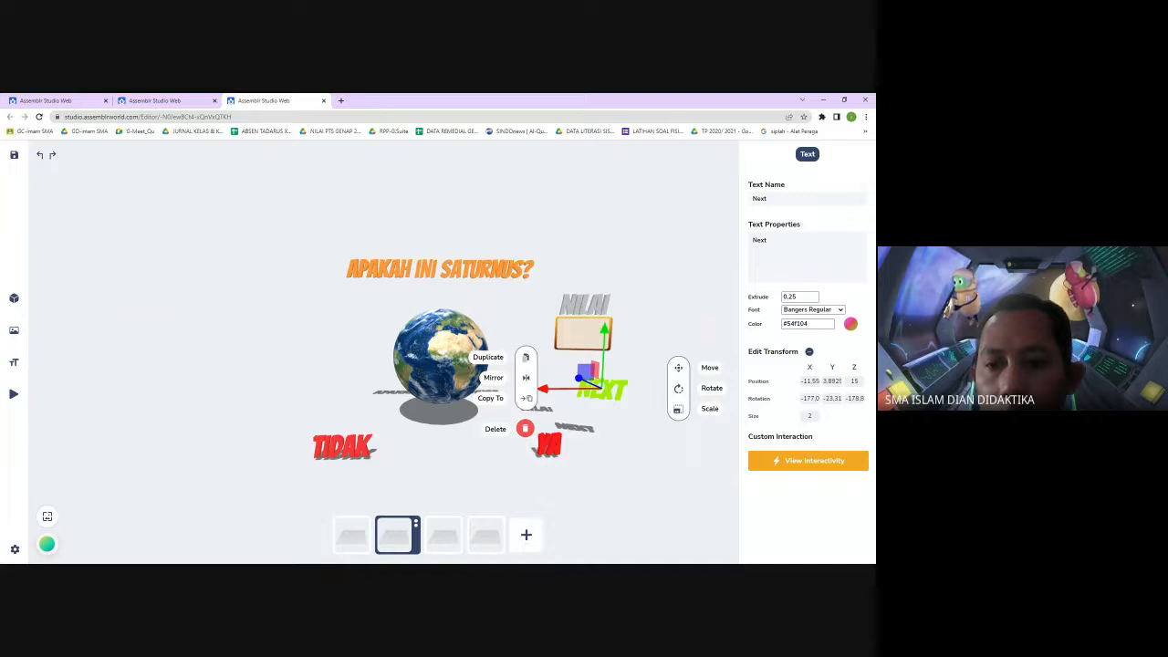
click(832, 381)
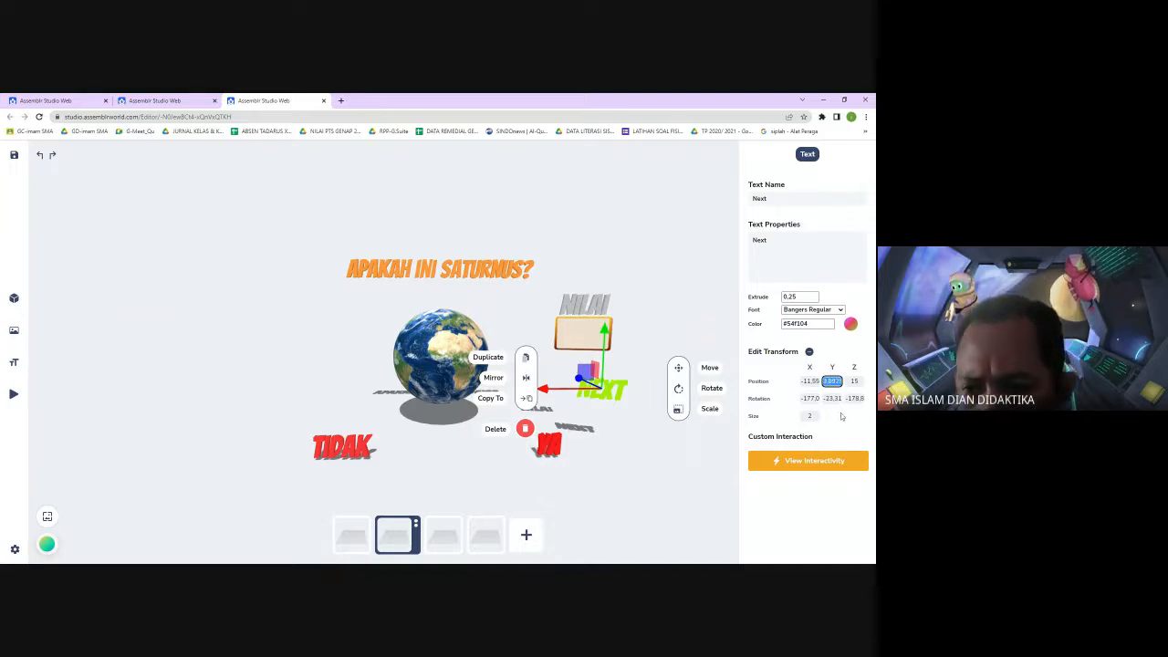
click(832, 399)
drag(832, 381, 823, 382)
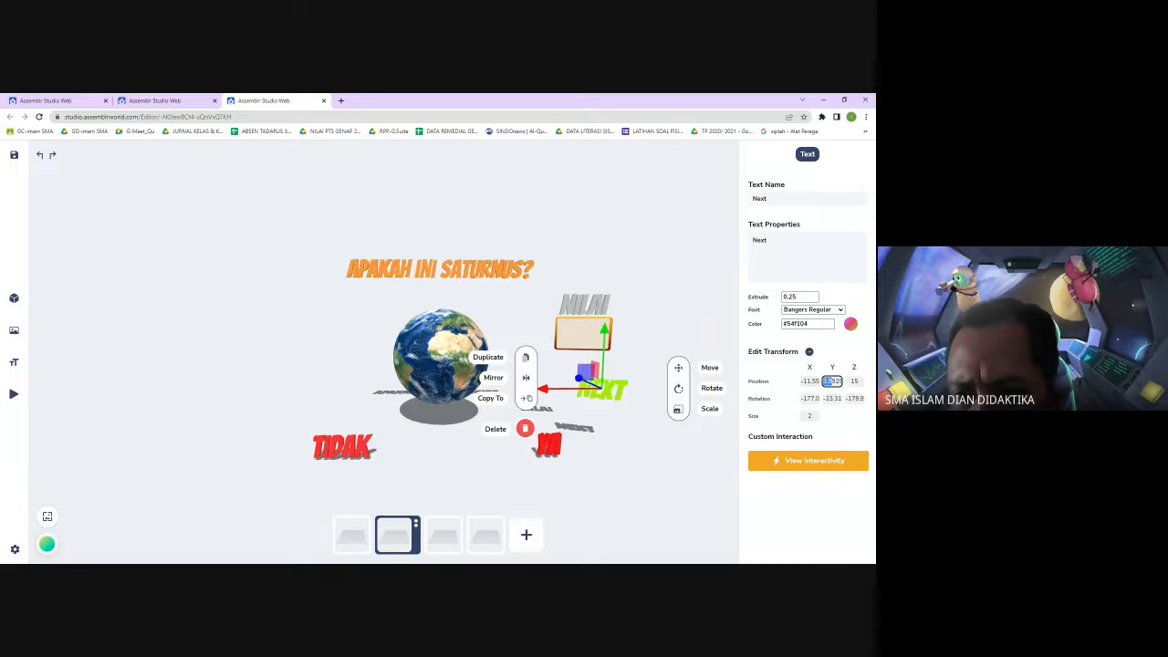
click(823, 381)
key(ctrl+a)
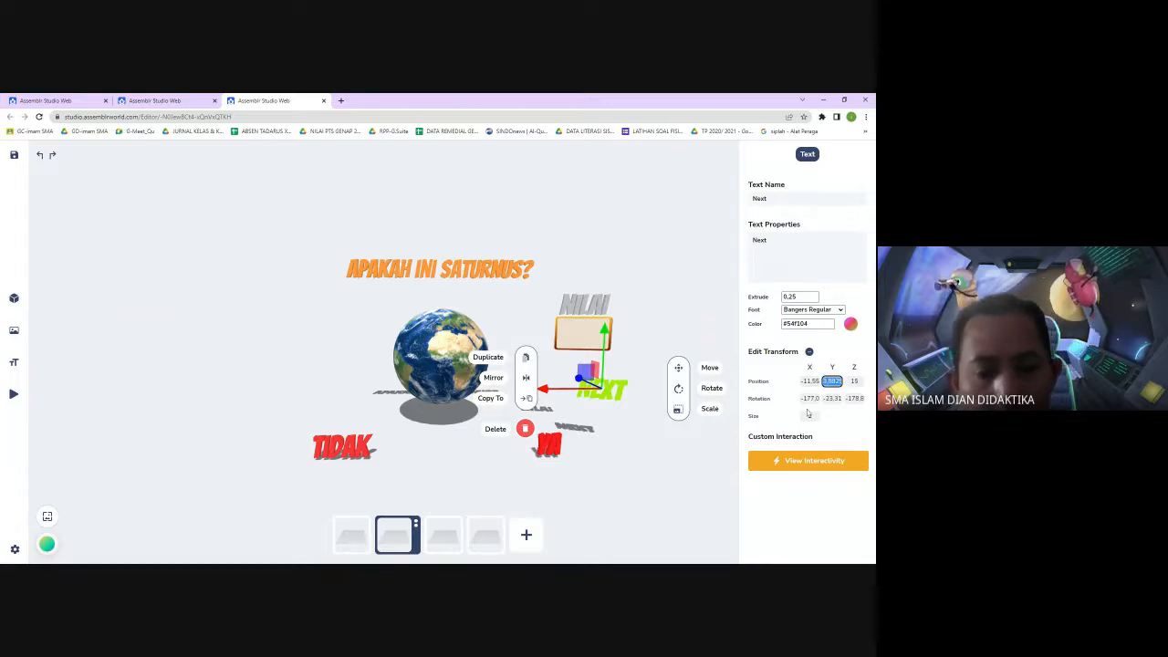
text(4)
click(803, 382)
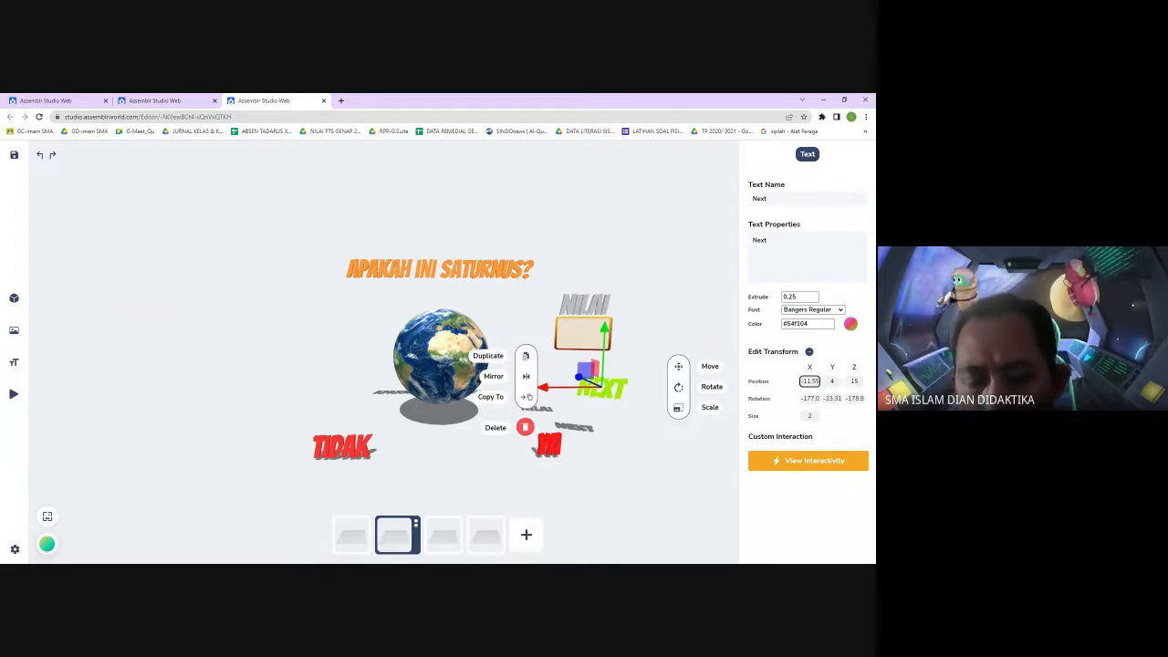
key(ctrl+a)
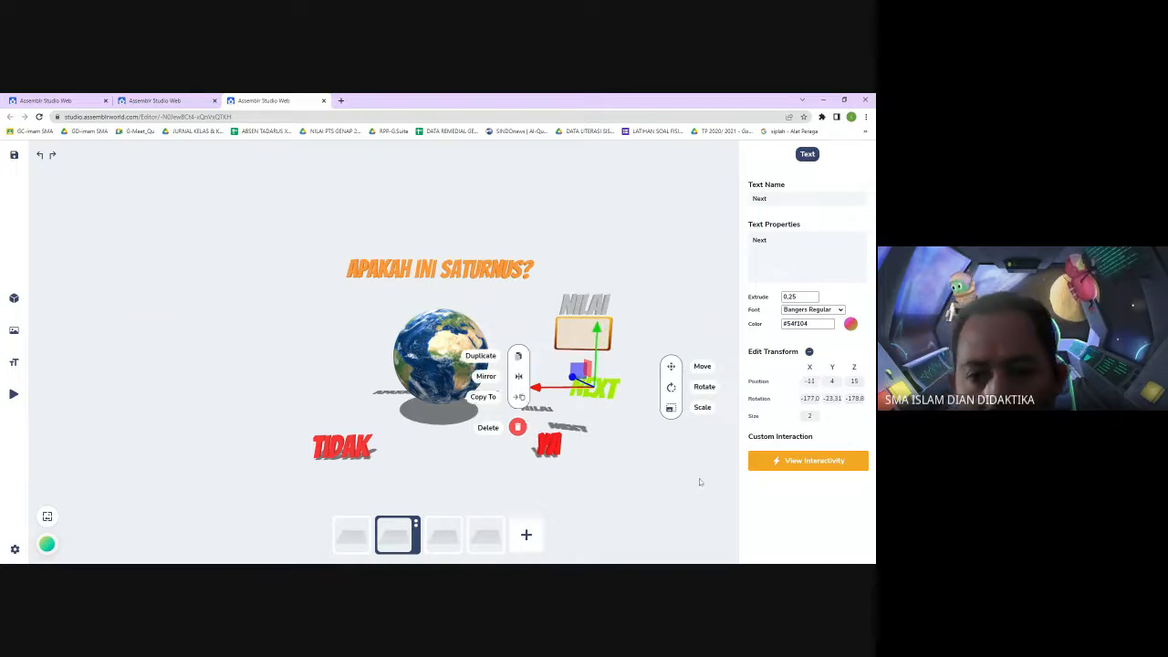
click(655, 435)
click(596, 389)
click(652, 463)
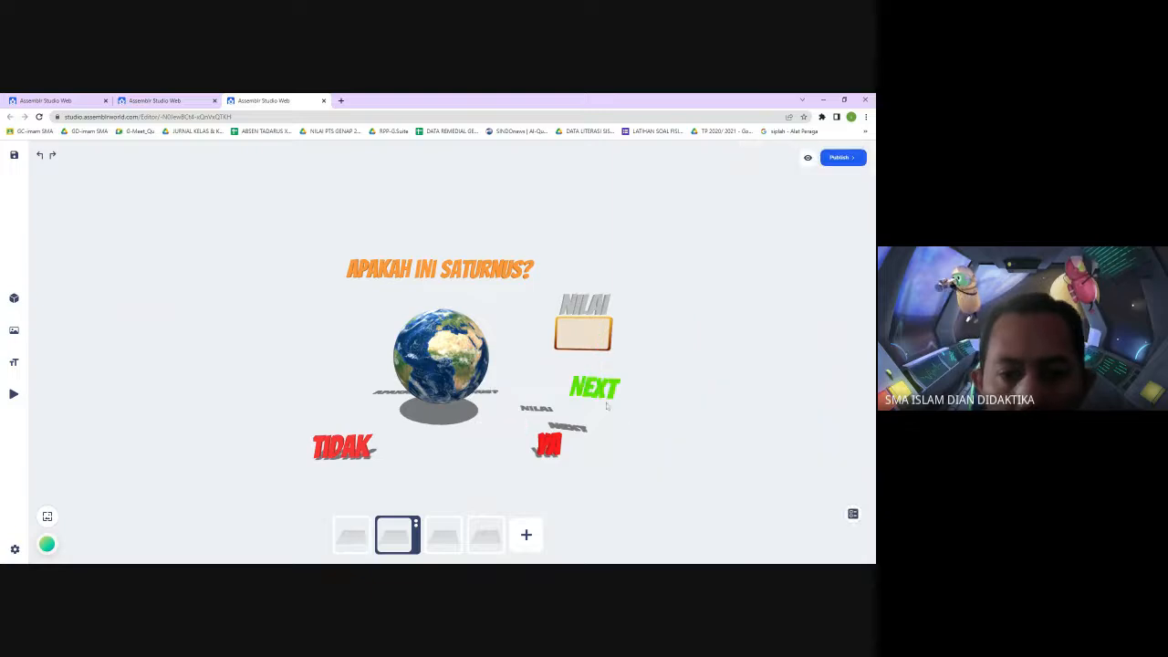
click(600, 394)
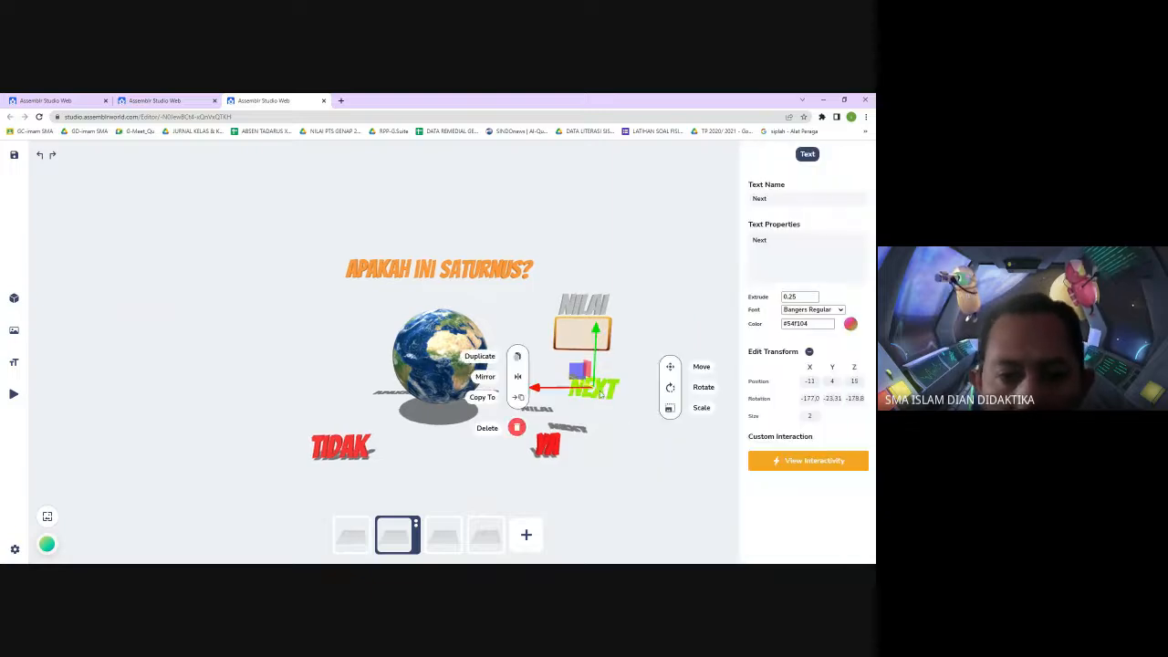
click(519, 398)
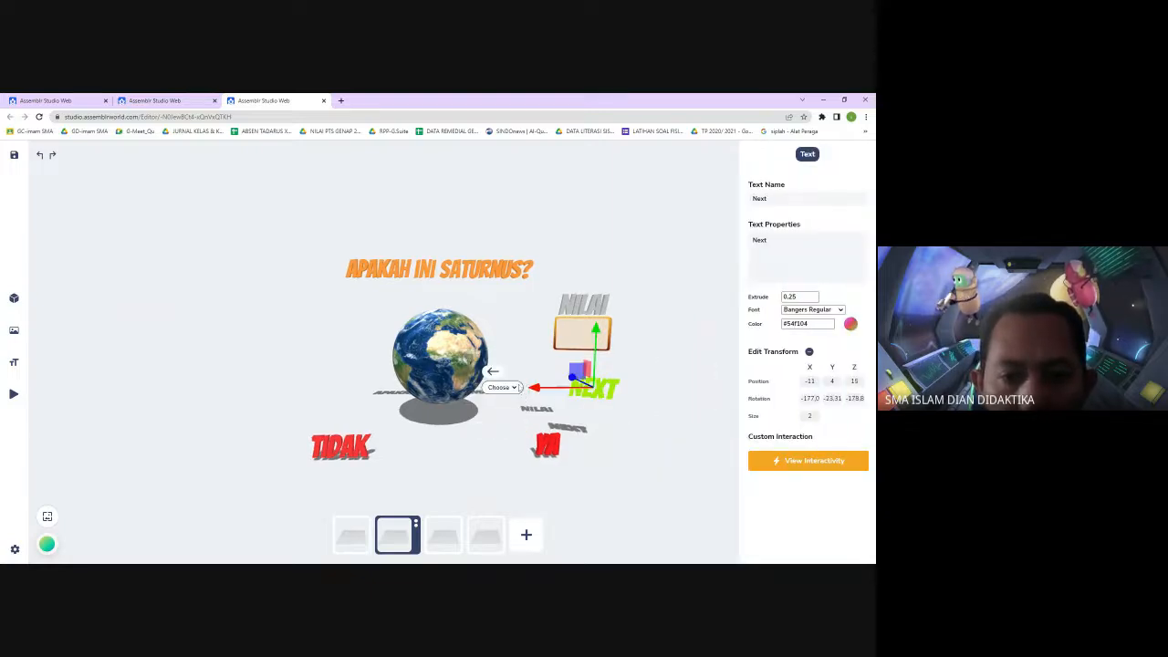
click(493, 373)
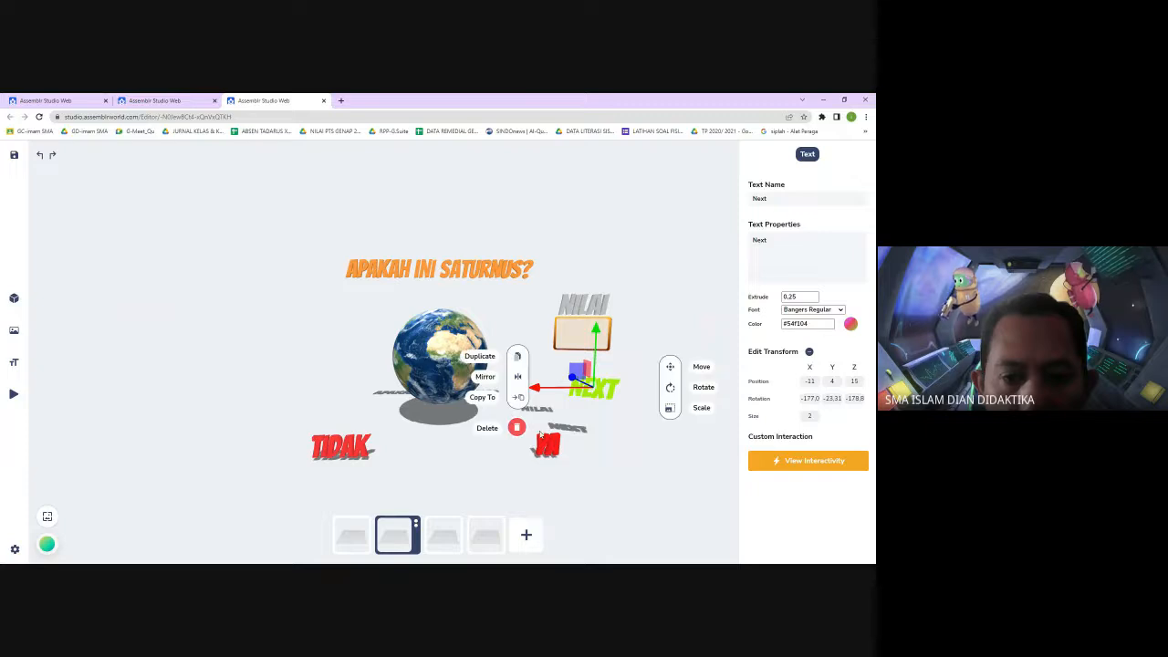
click(628, 479)
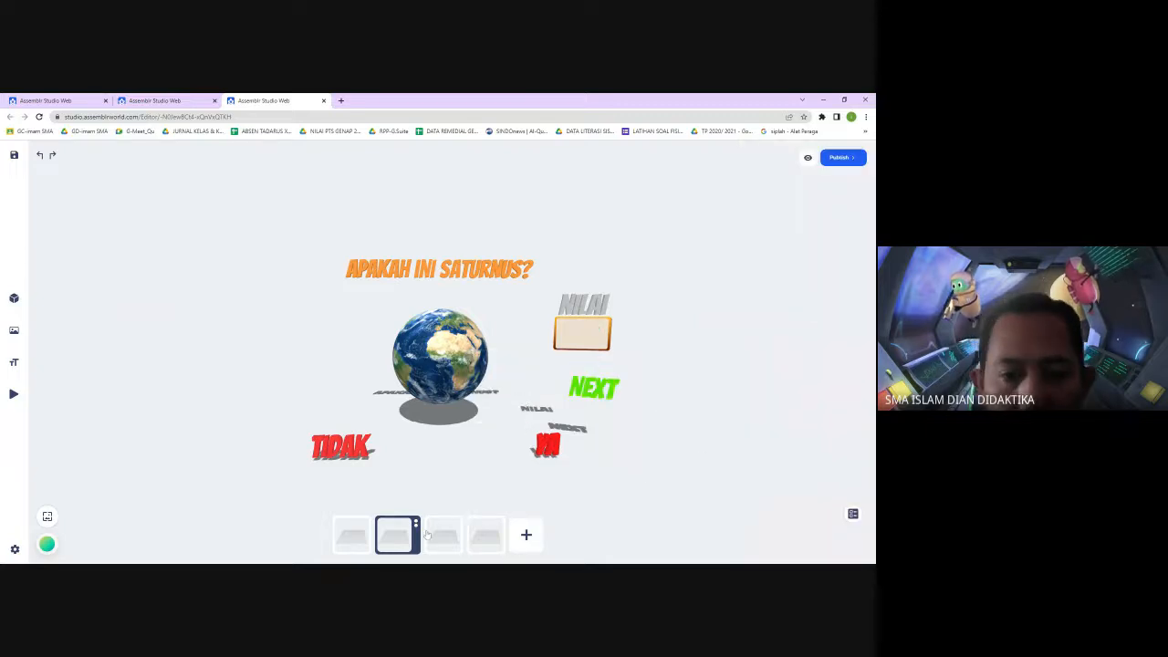
In scene-3, change the question text to read 'apakah ini Matahari?'
click(441, 535)
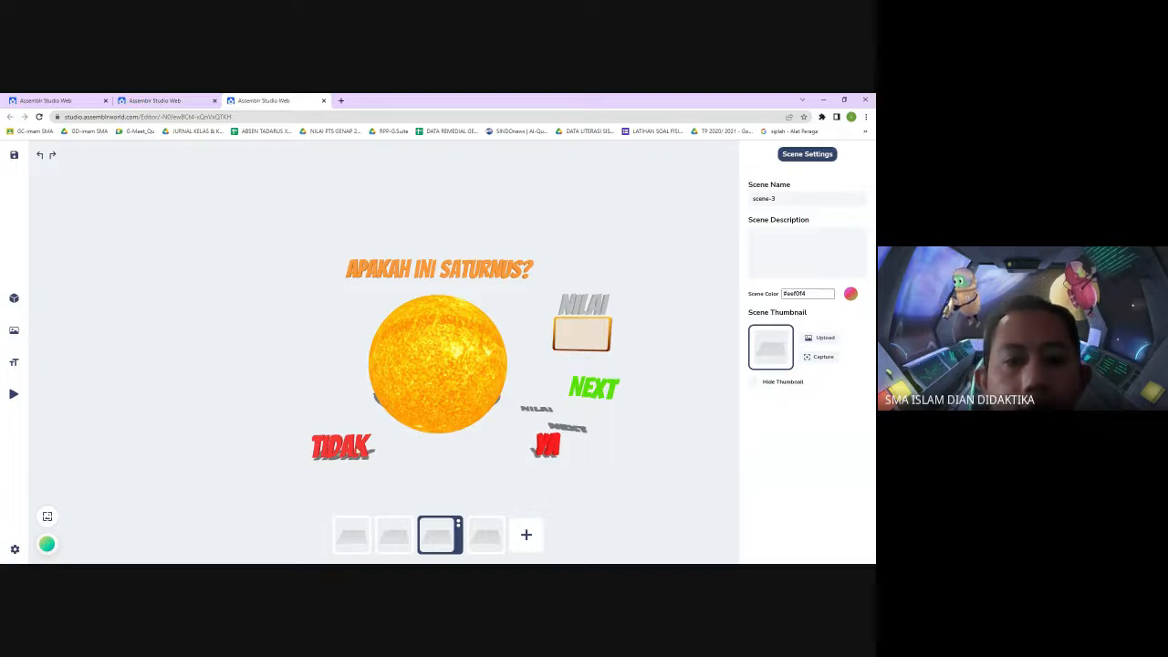
click(397, 536)
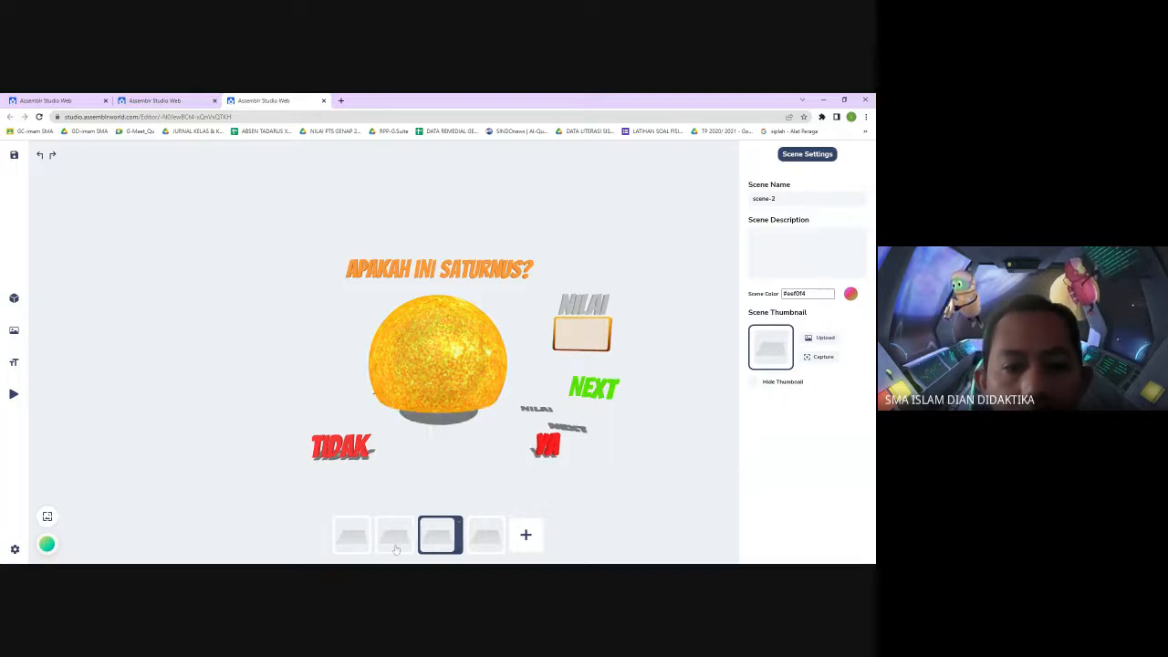
click(443, 537)
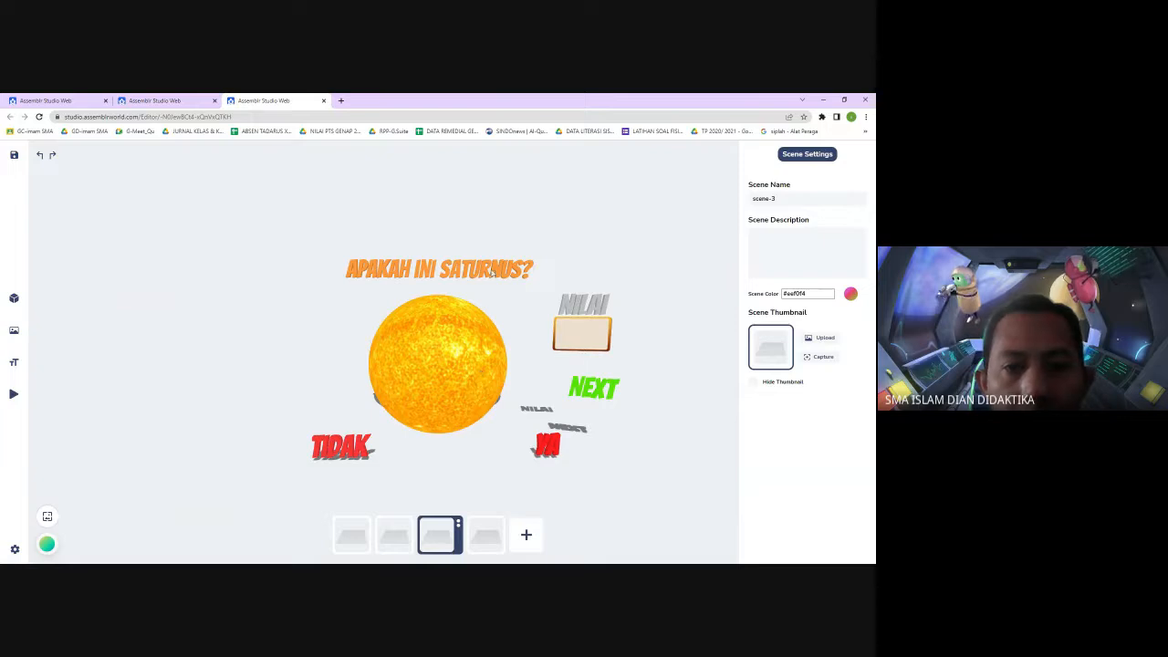
click(553, 270)
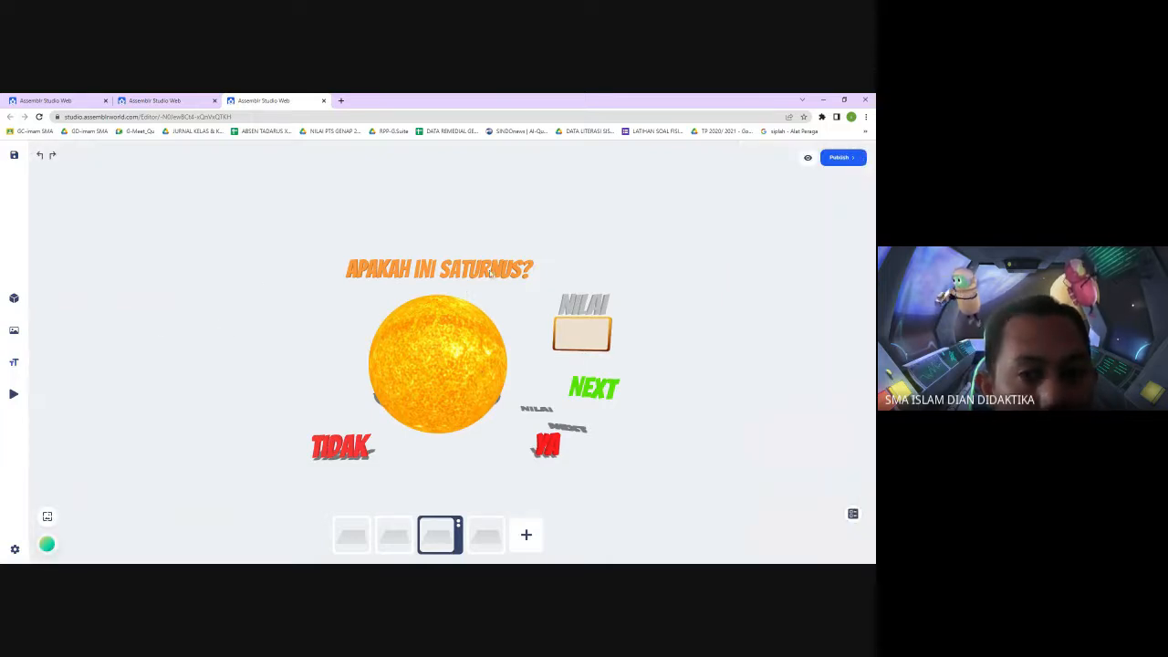
click(852, 514)
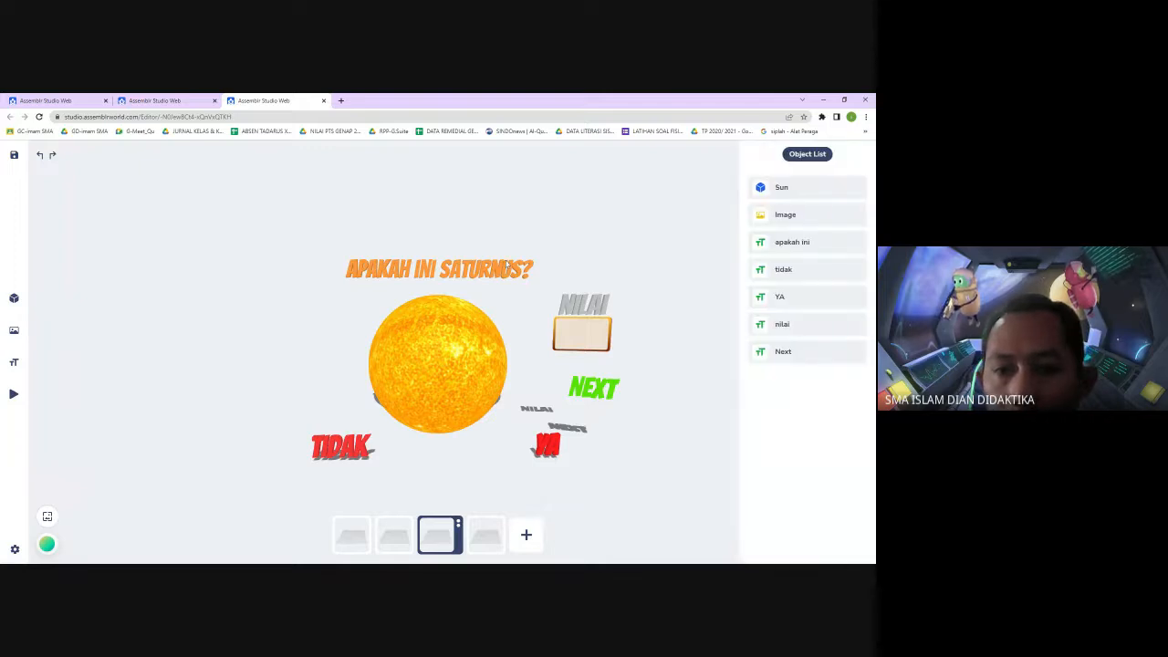
click(792, 242)
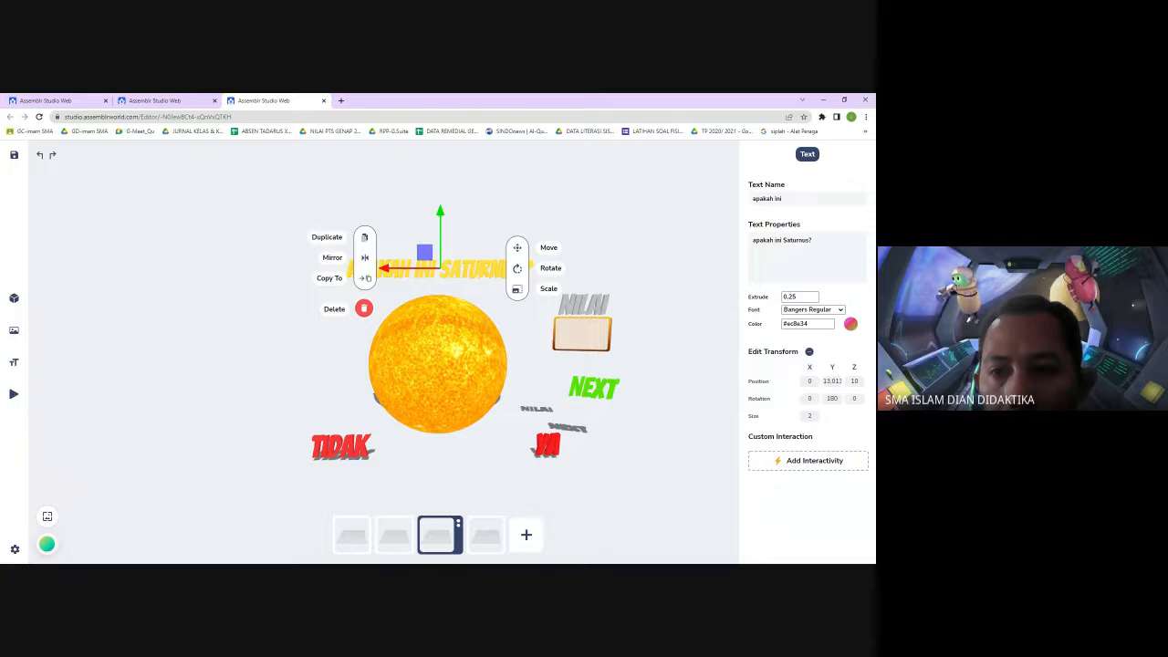
drag(810, 240, 782, 240)
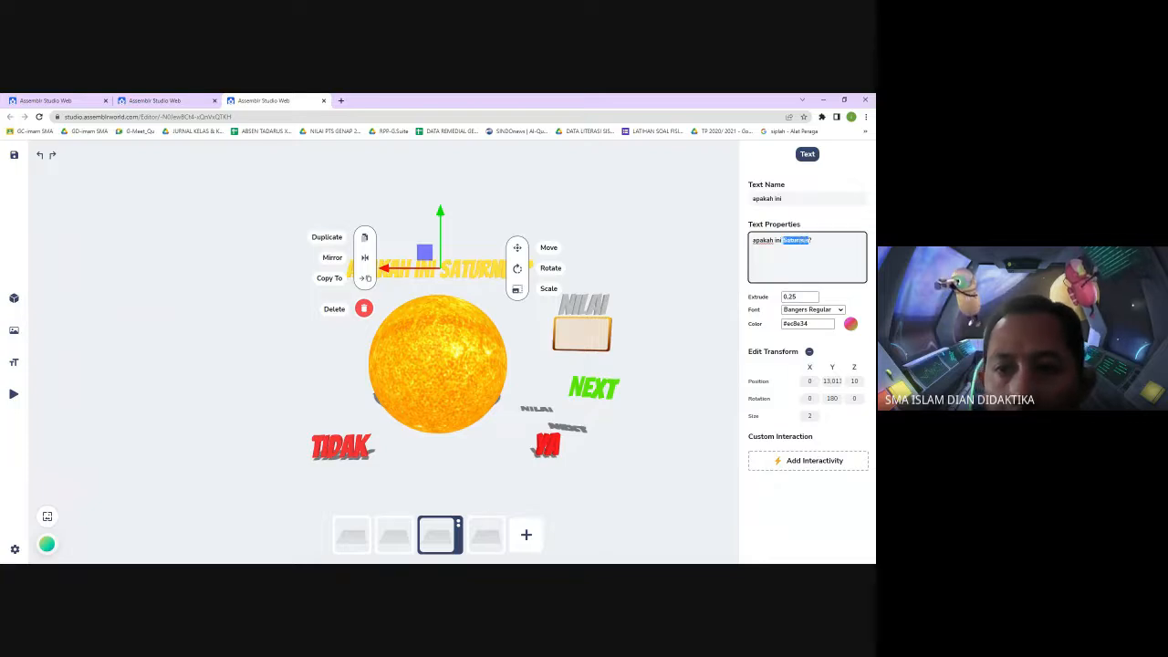
text(Matahari)
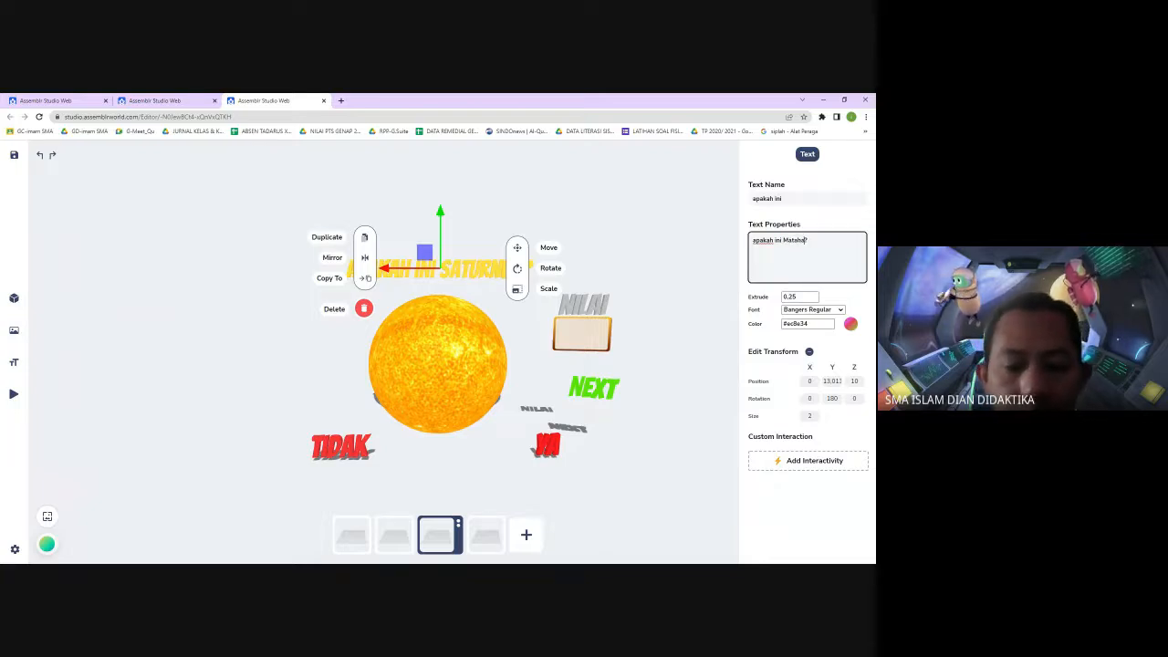
click(687, 316)
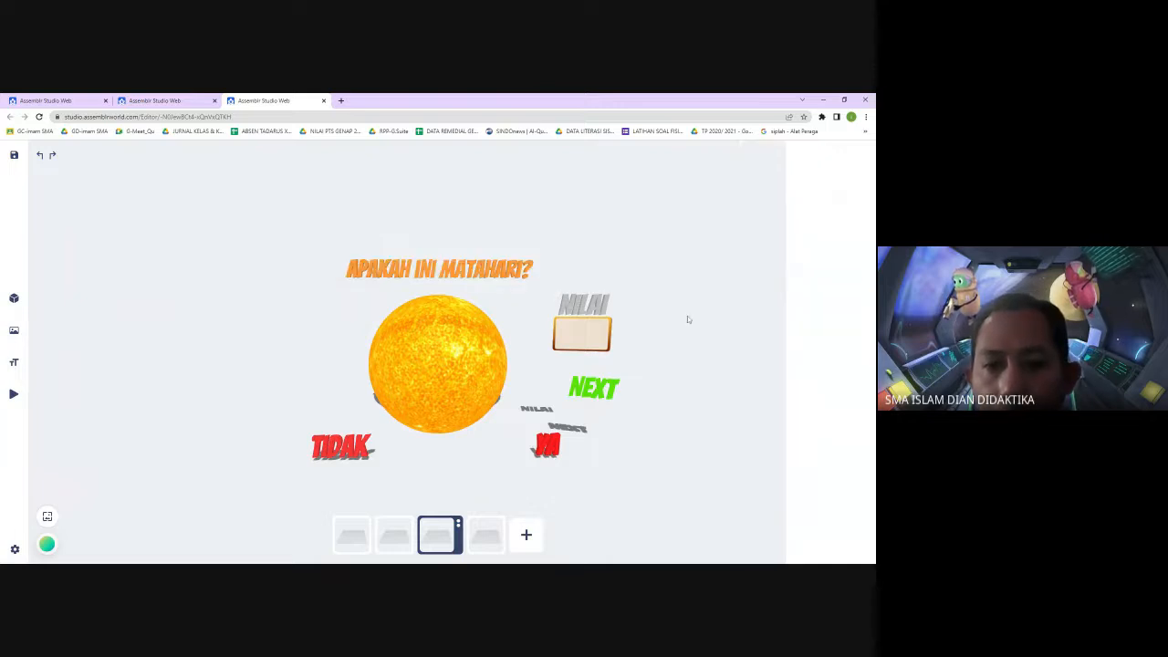
click(548, 446)
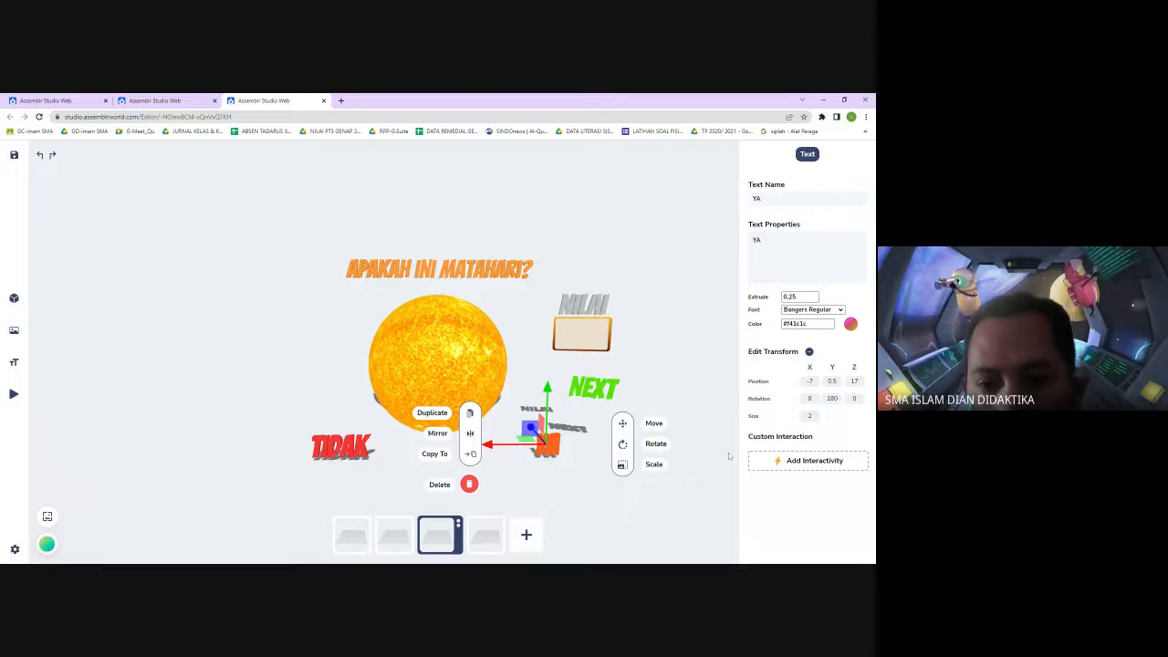
click(635, 496)
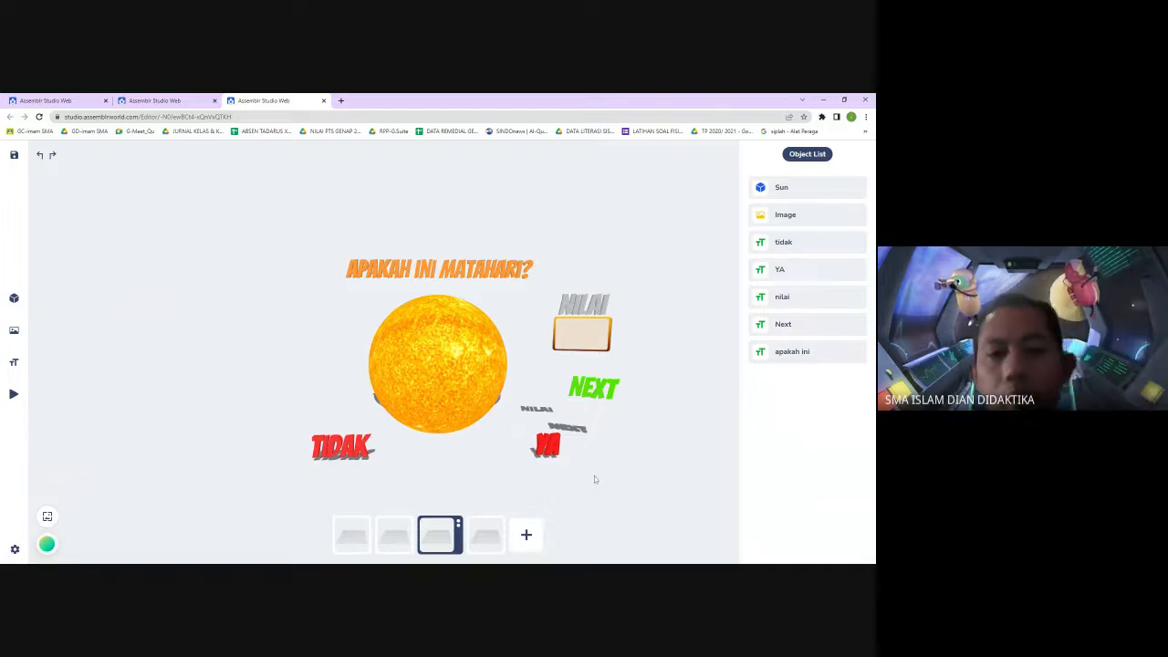
In scene-2, open Copy To for the SALAH, Benar and 10 texts, backing out each time without copying
click(395, 534)
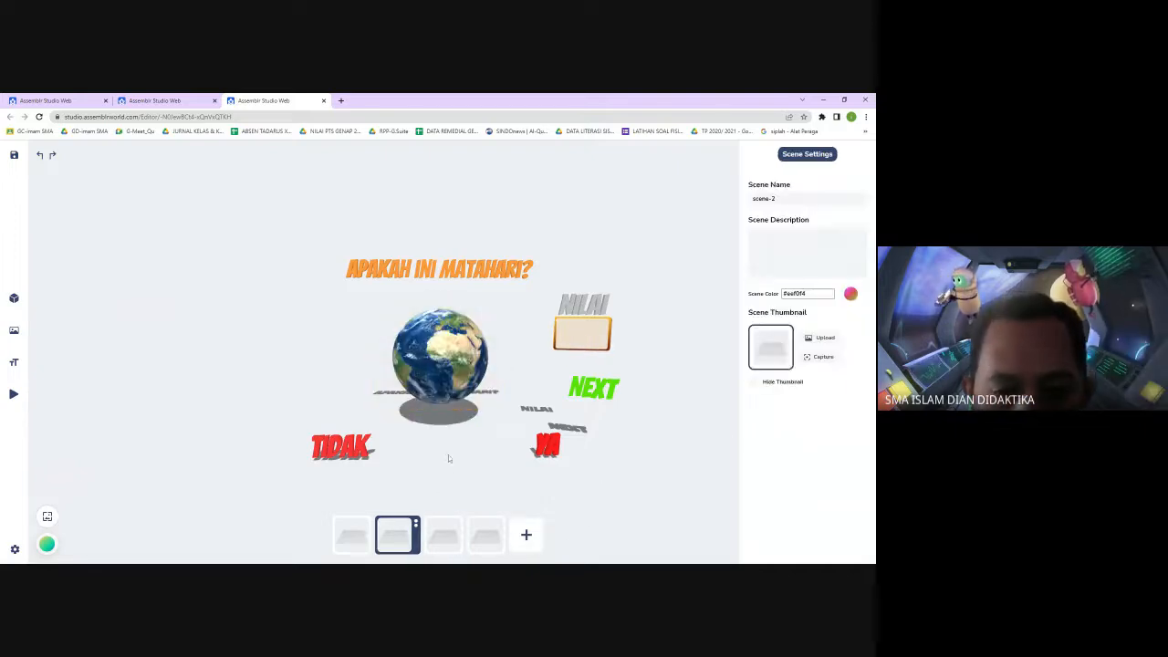
click(703, 445)
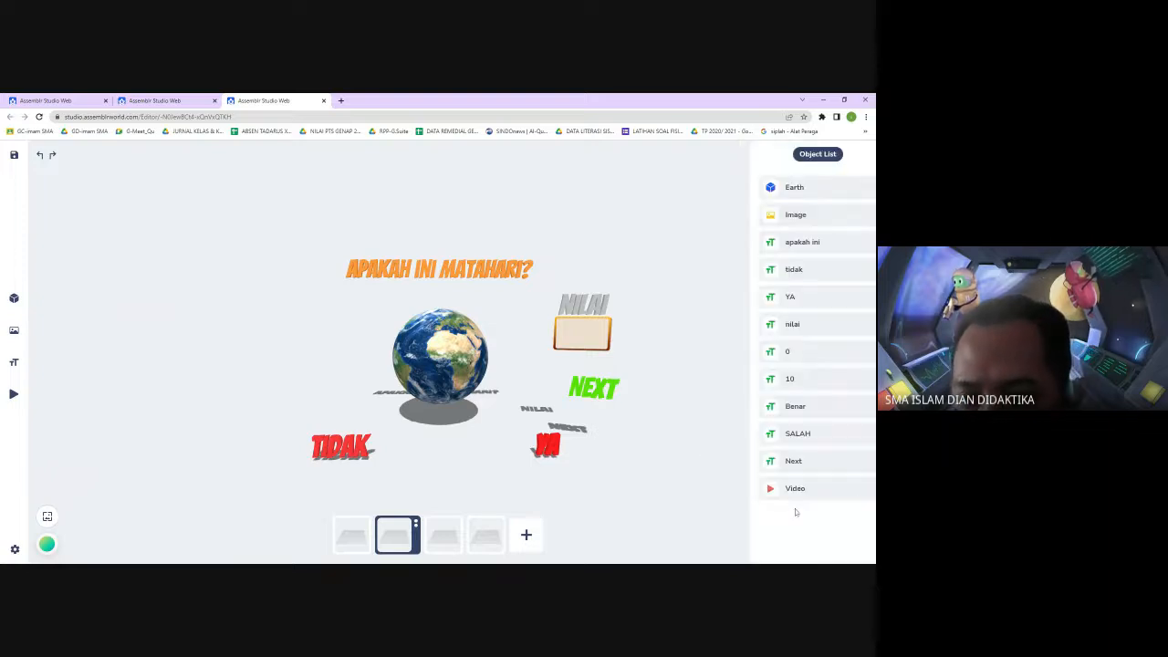
click(790, 434)
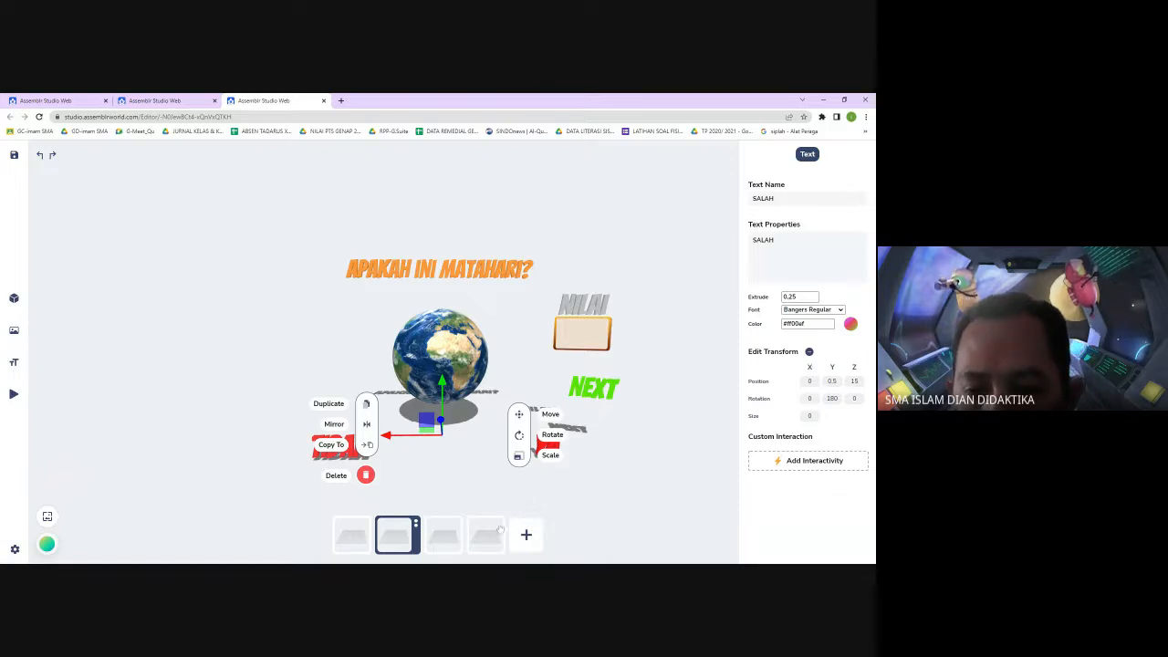
click(367, 444)
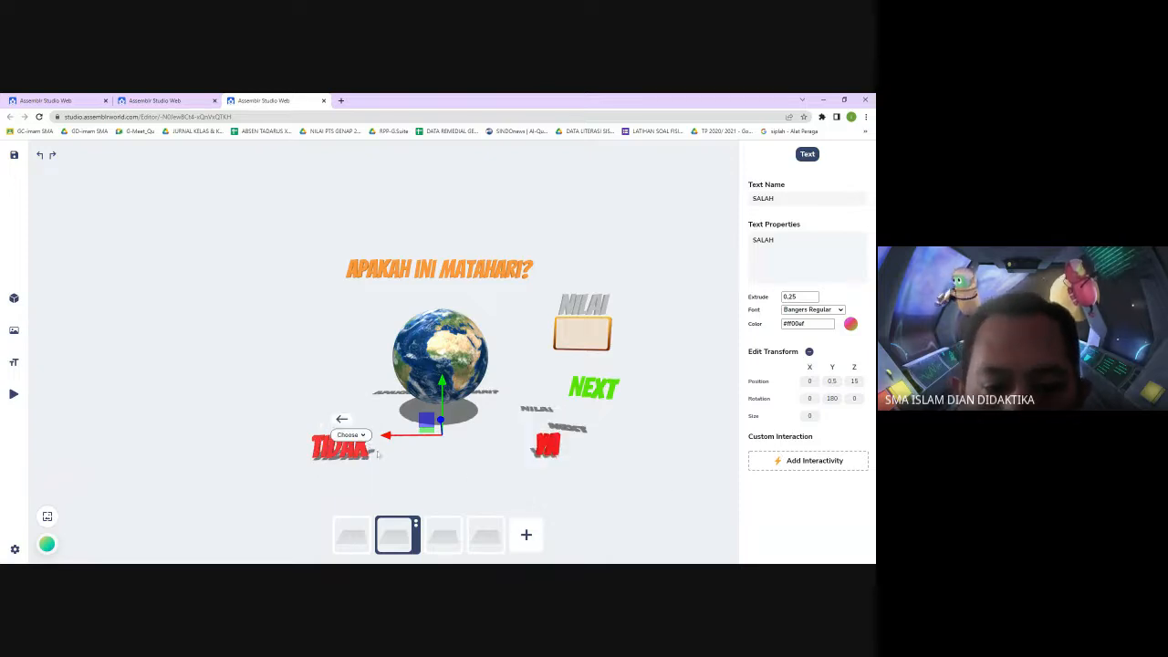
click(362, 458)
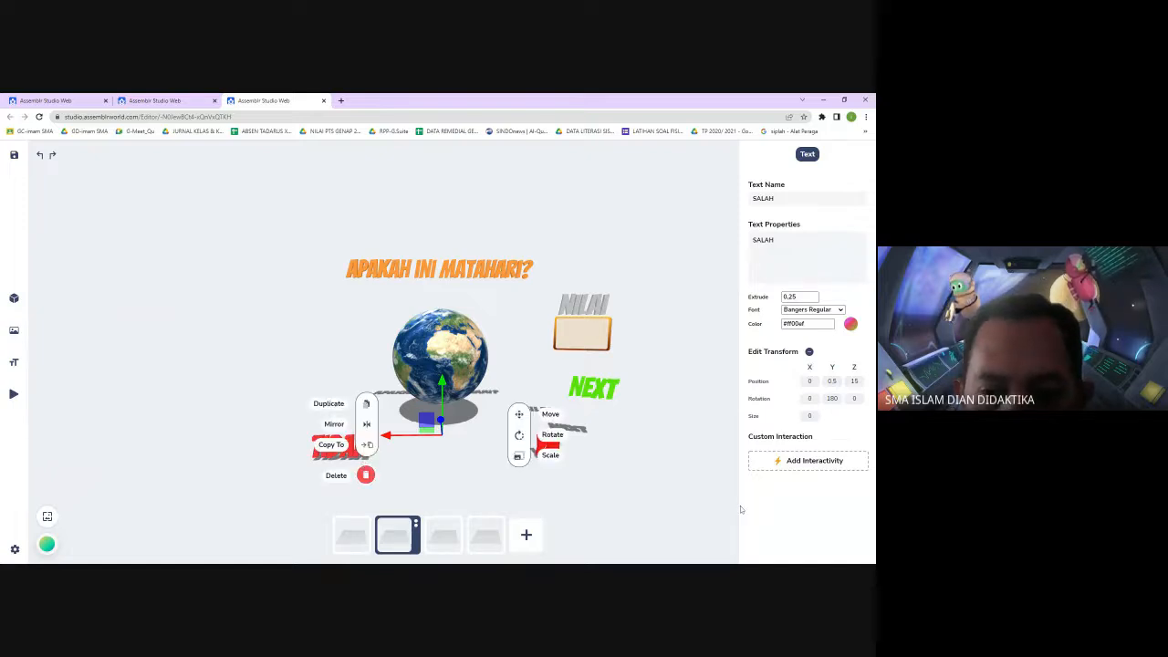
click(700, 501)
click(853, 515)
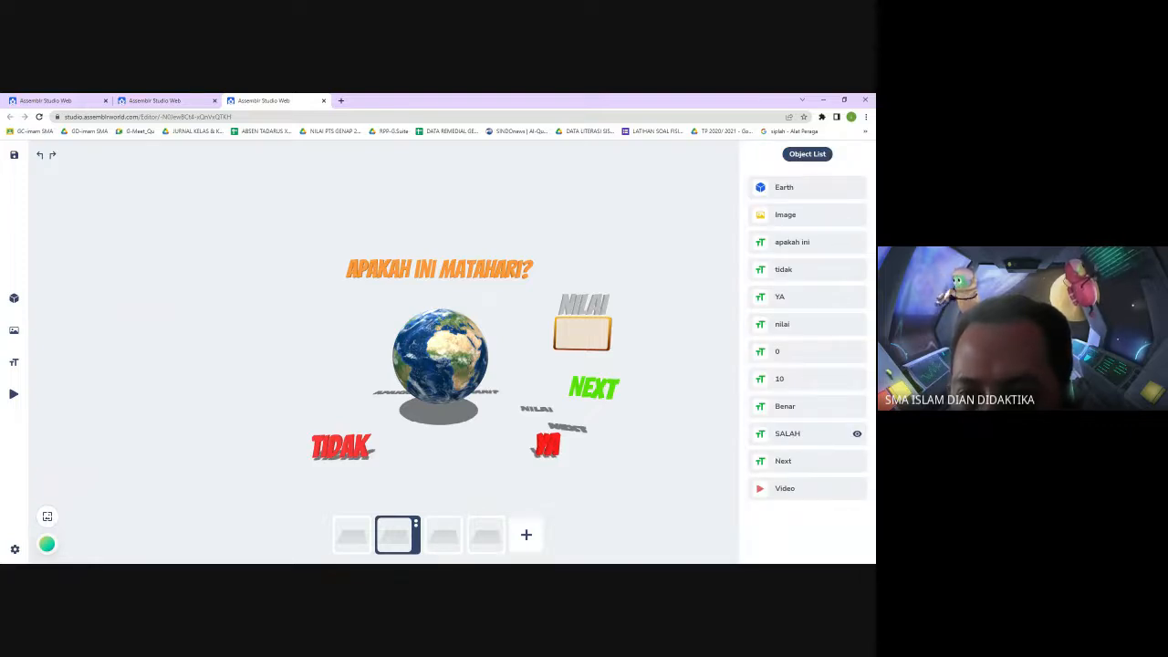
click(786, 407)
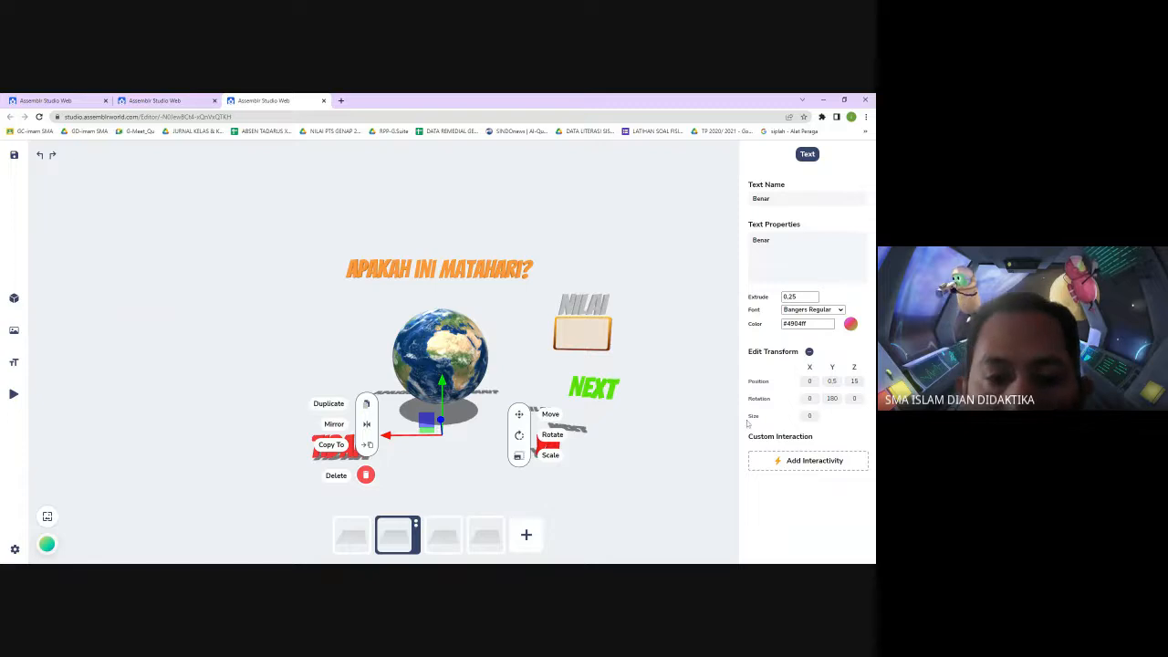
click(369, 447)
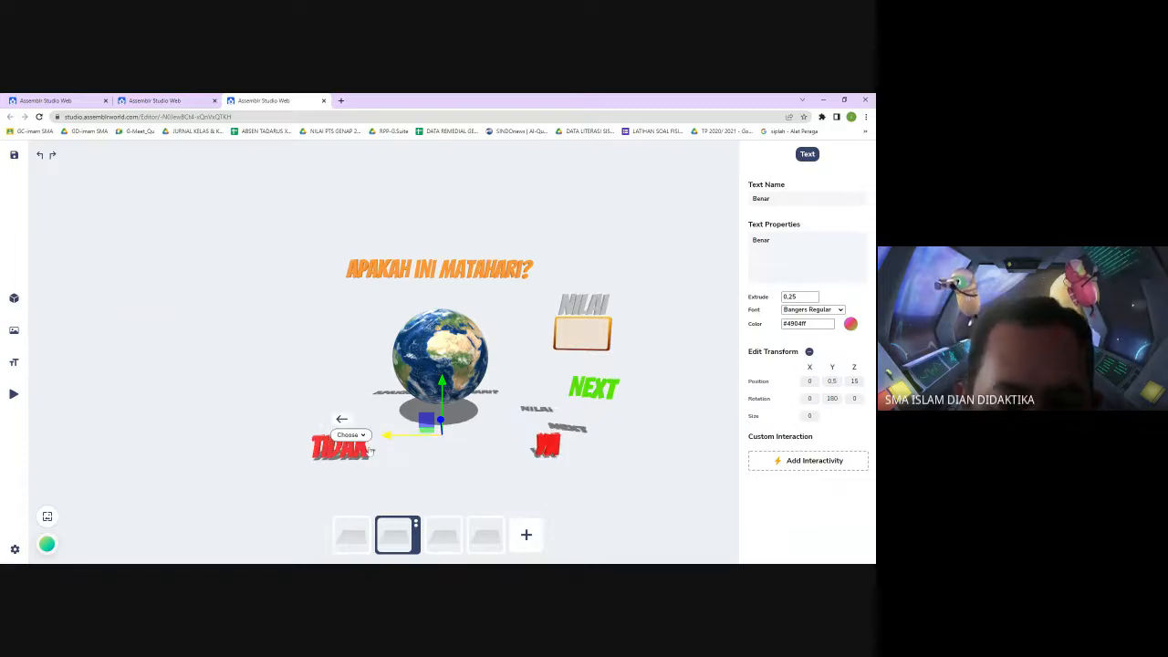
click(362, 441)
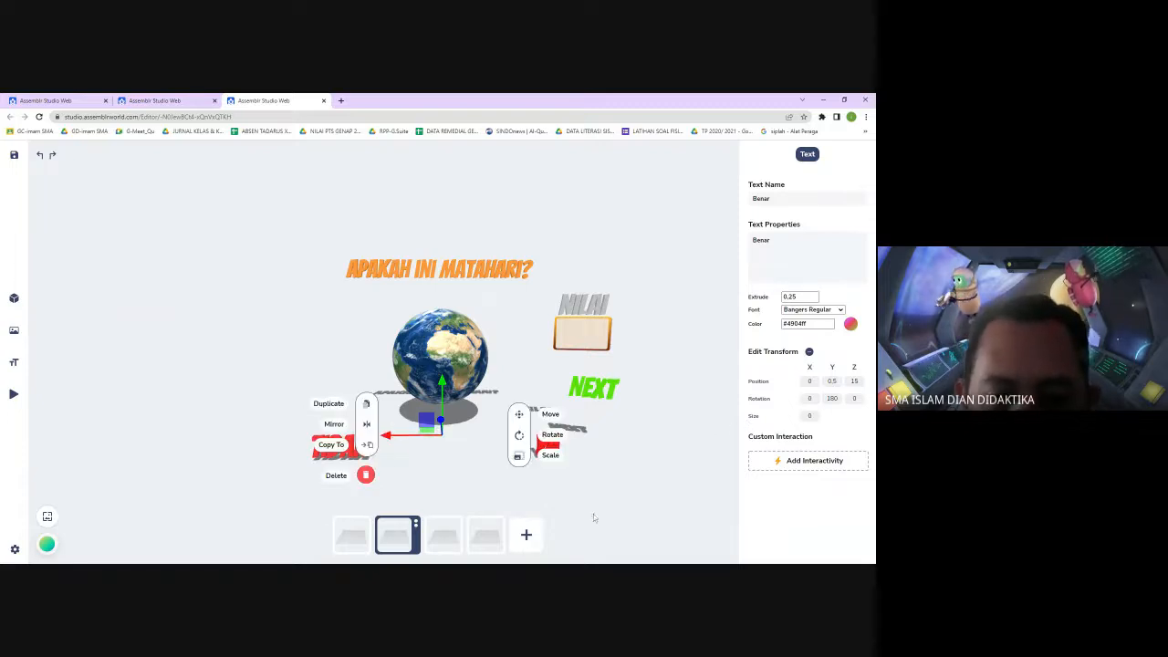
click(662, 524)
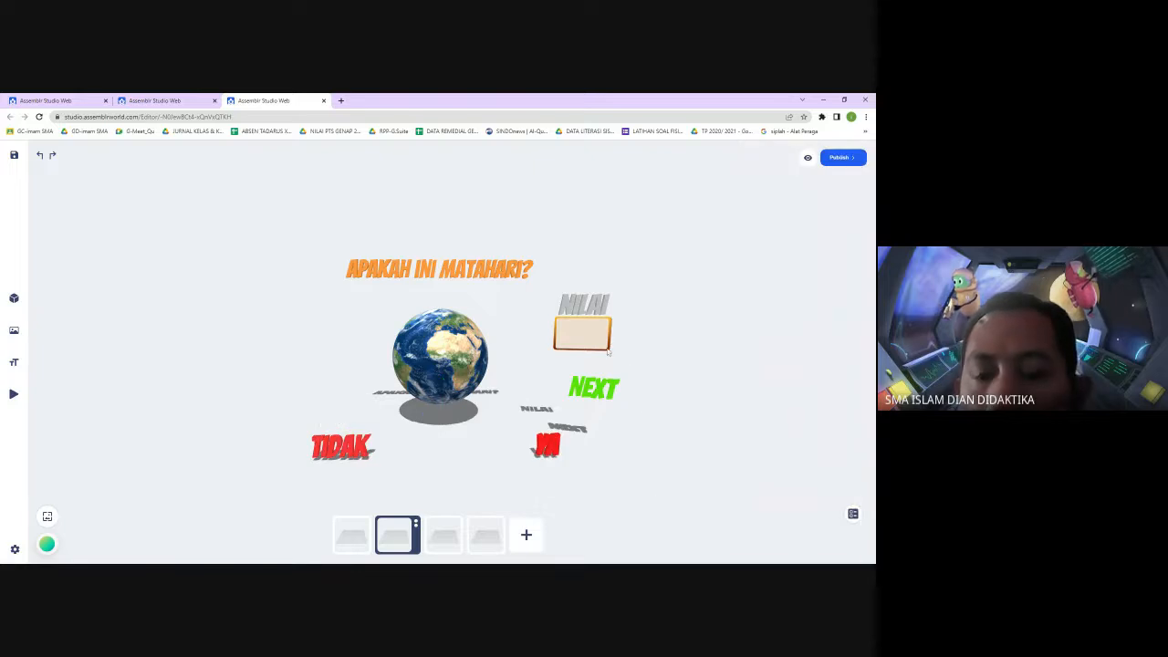
click(853, 515)
click(778, 381)
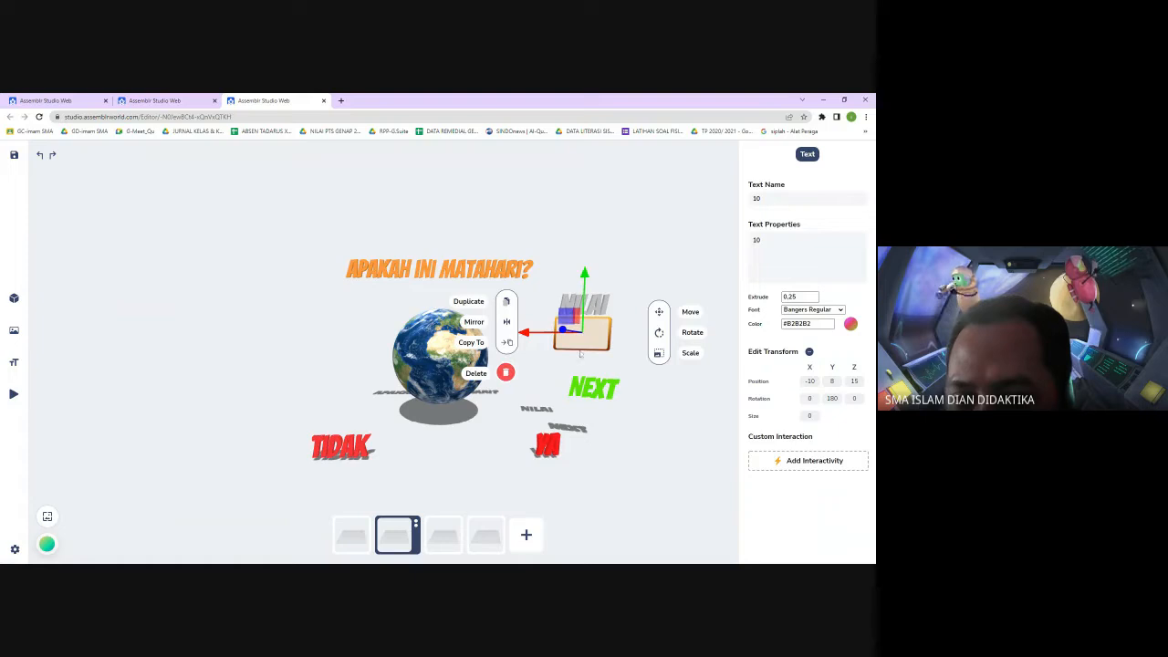
click(509, 344)
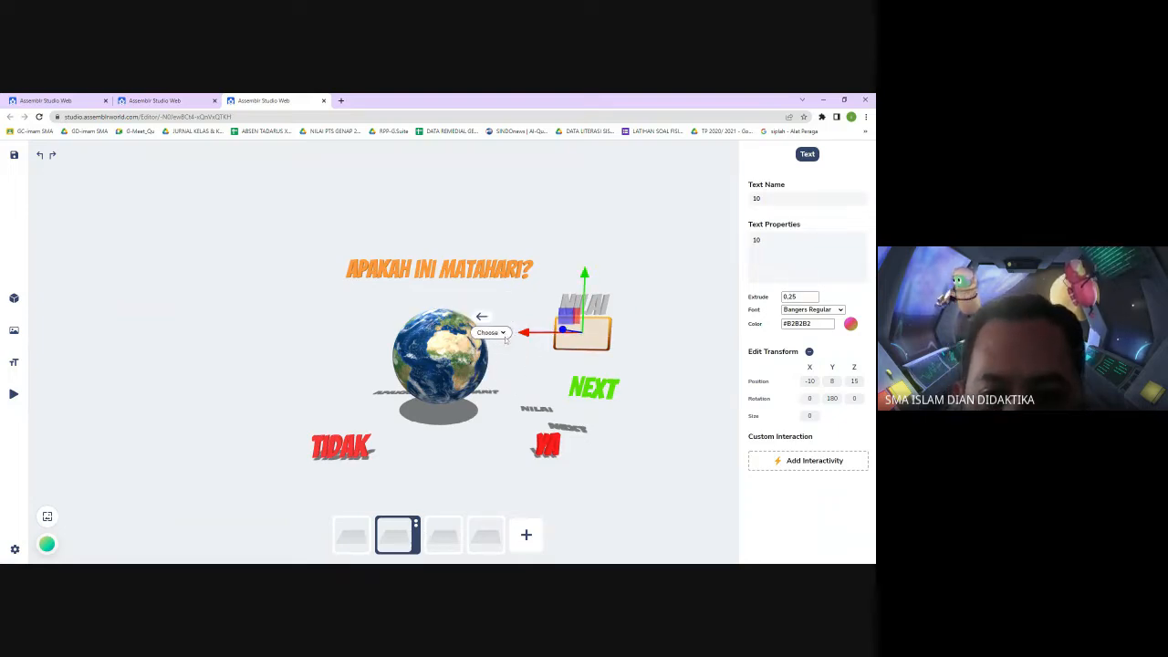
click(509, 364)
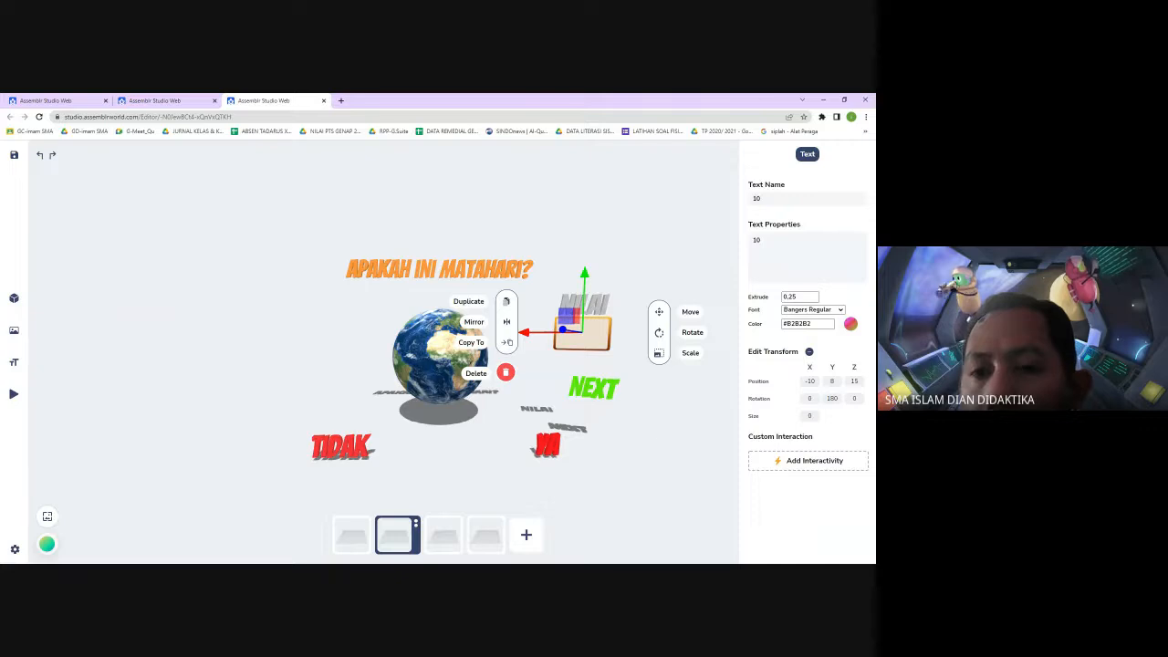
In scene-3, select the 10 score text and adjust its size so it shows inside the NILAI box
click(656, 428)
click(452, 540)
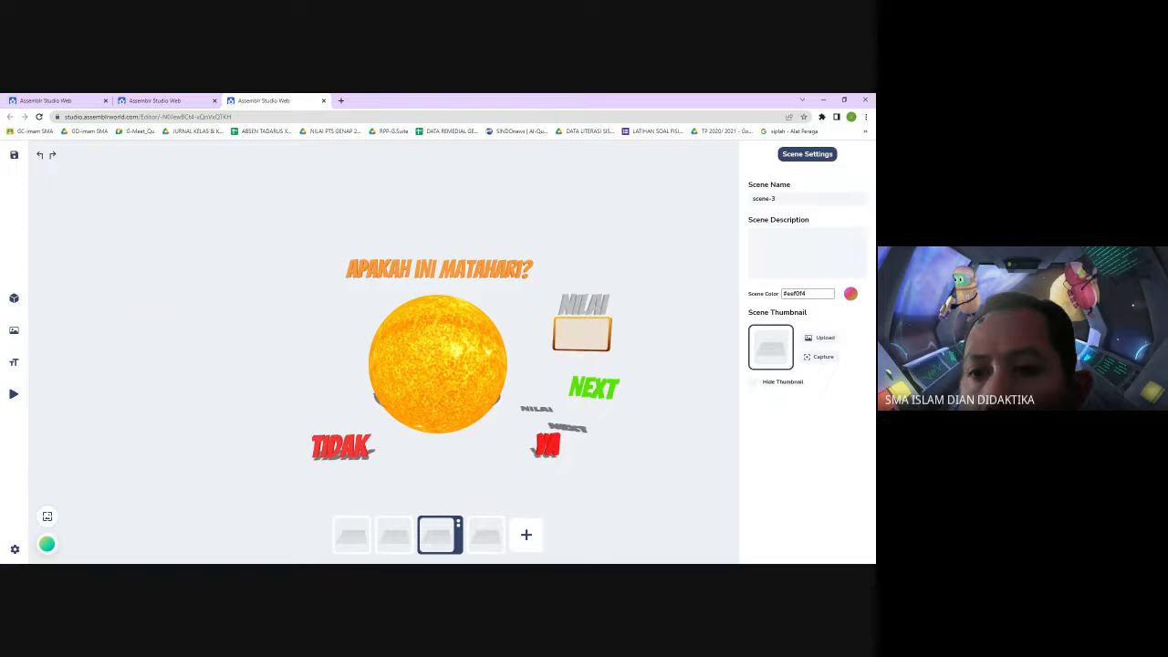
click(733, 531)
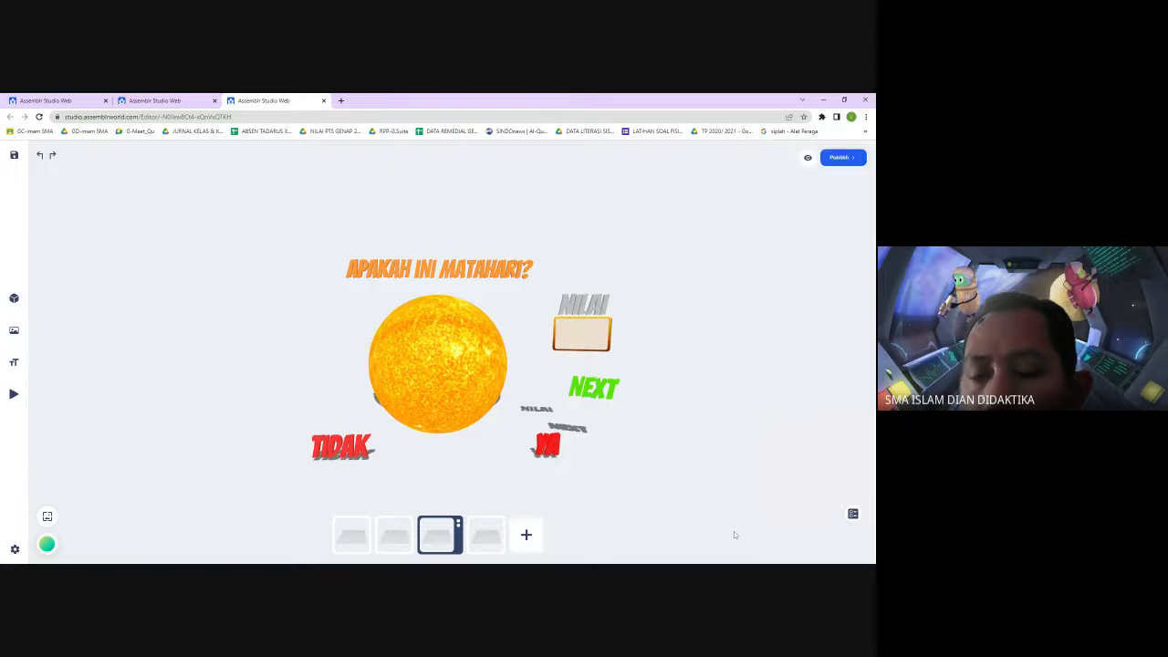
click(853, 514)
click(784, 438)
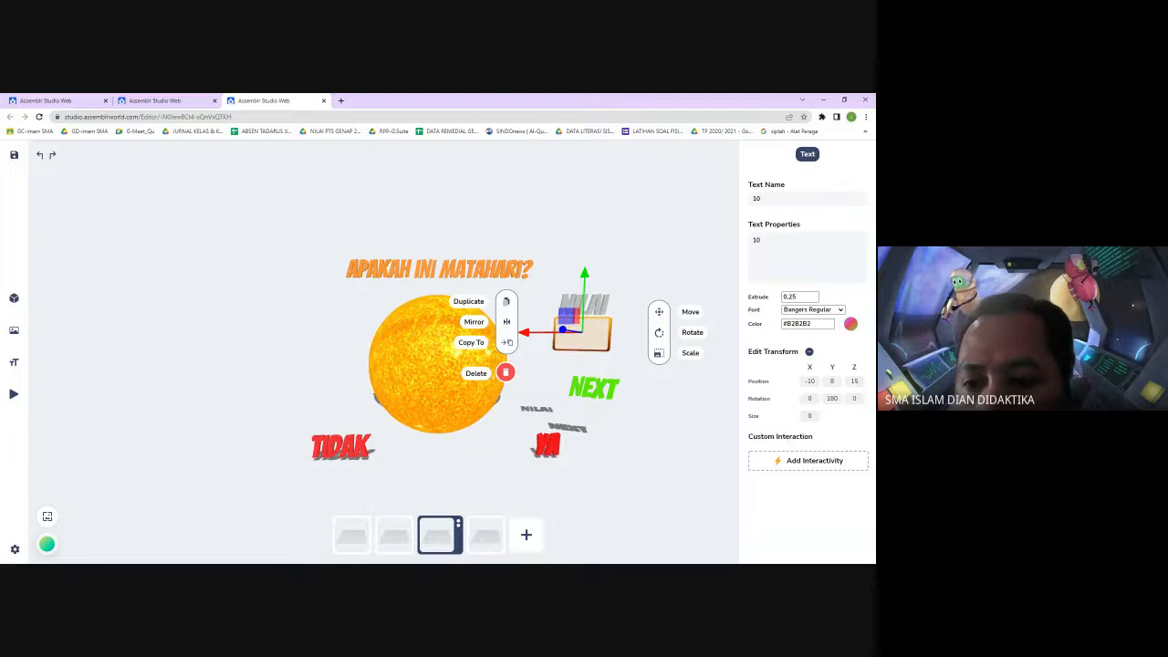
click(811, 416)
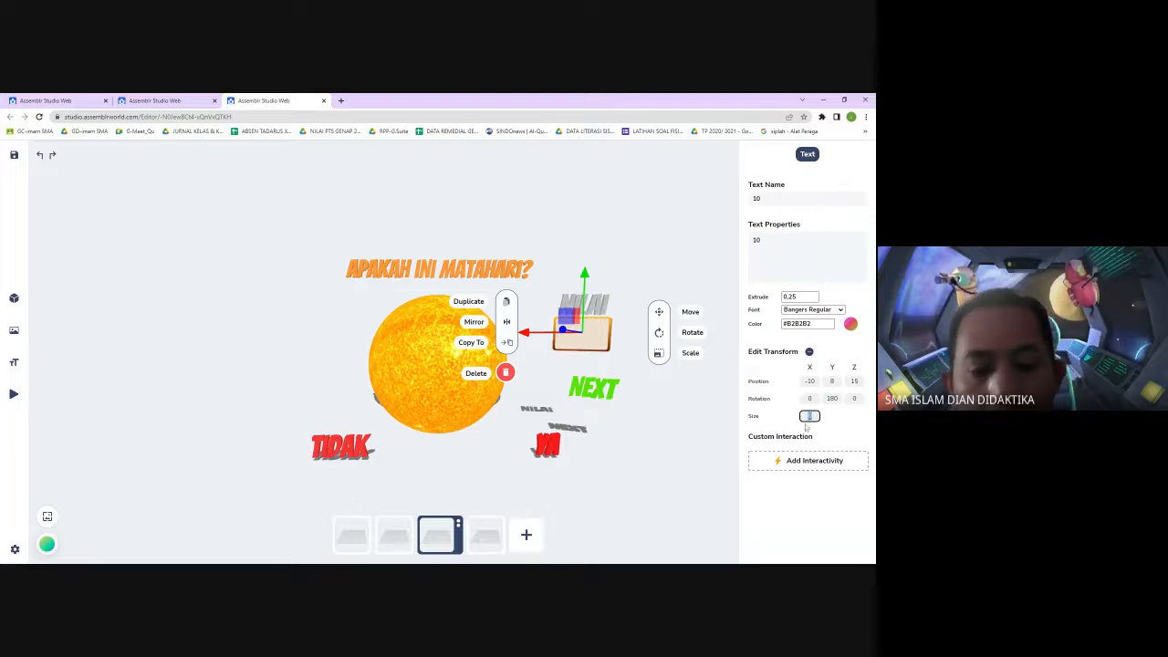
click(706, 475)
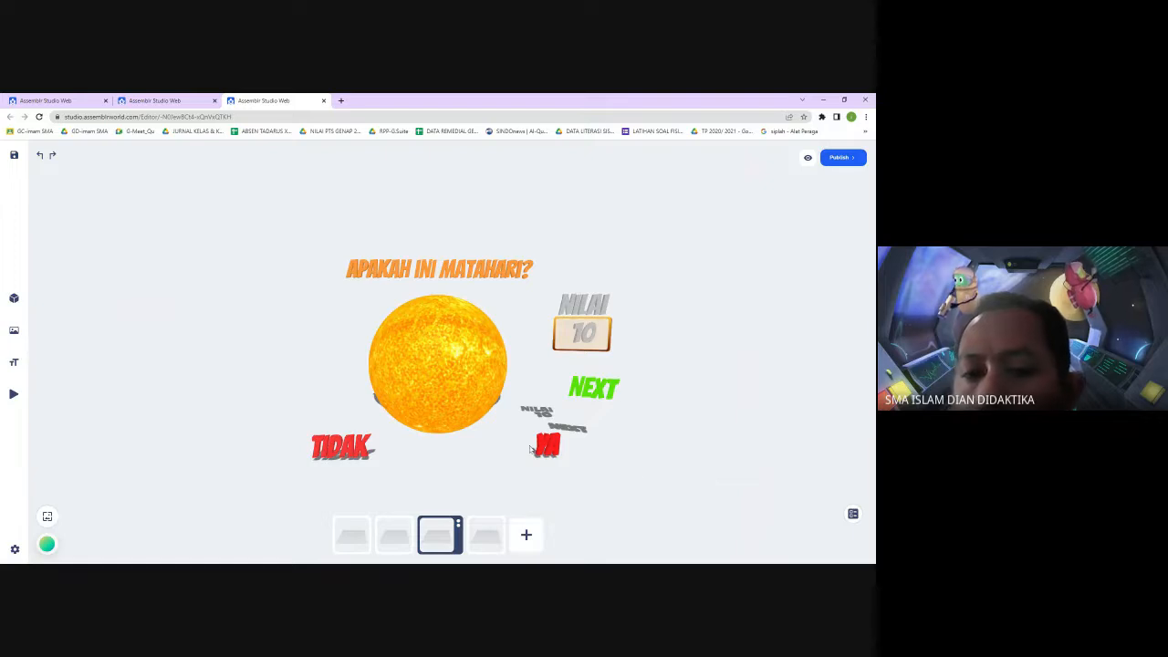
Add a Rotate Facing Right interaction to the TIDAK text, targeting SALAH, and start editing its degree
click(361, 451)
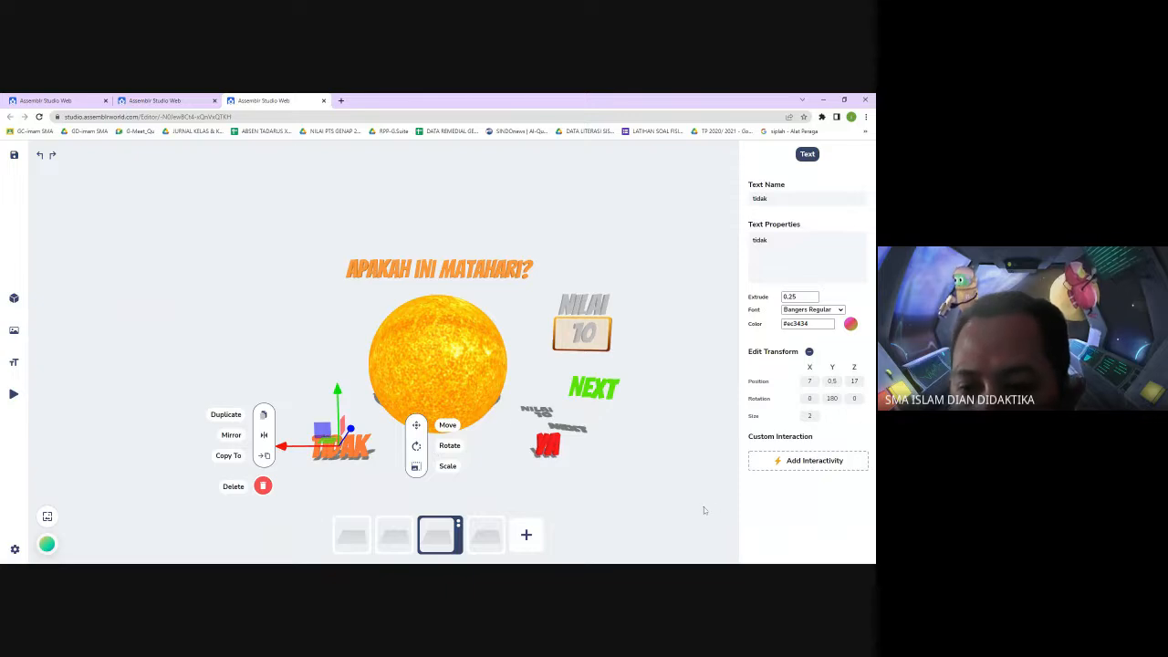
click(809, 462)
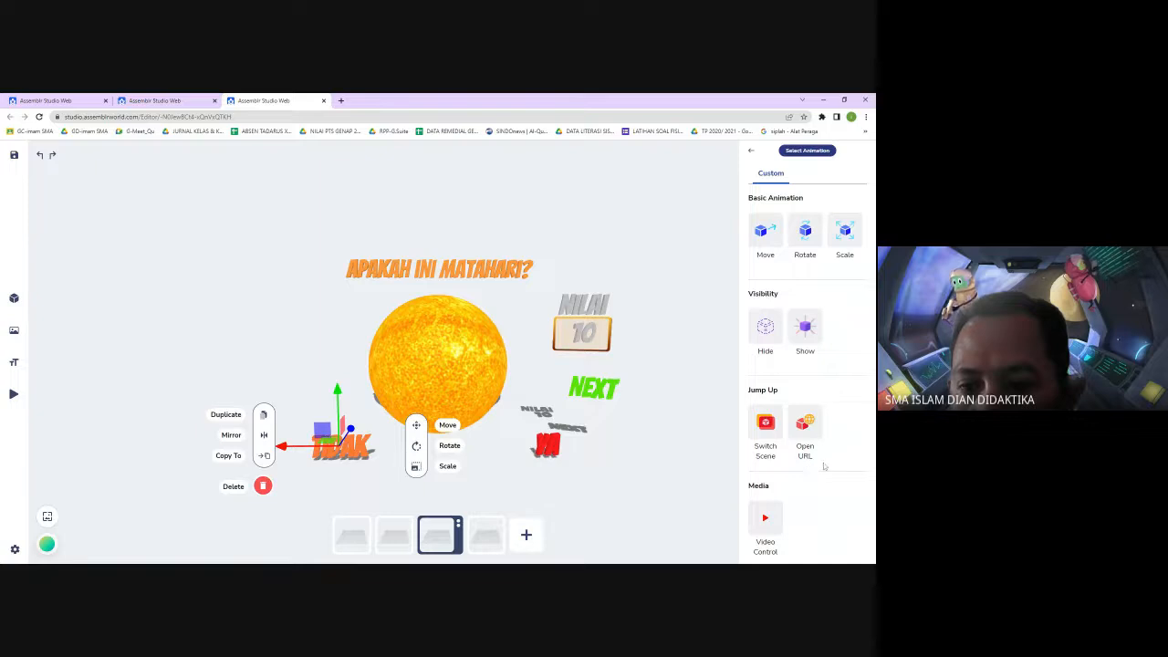
click(818, 242)
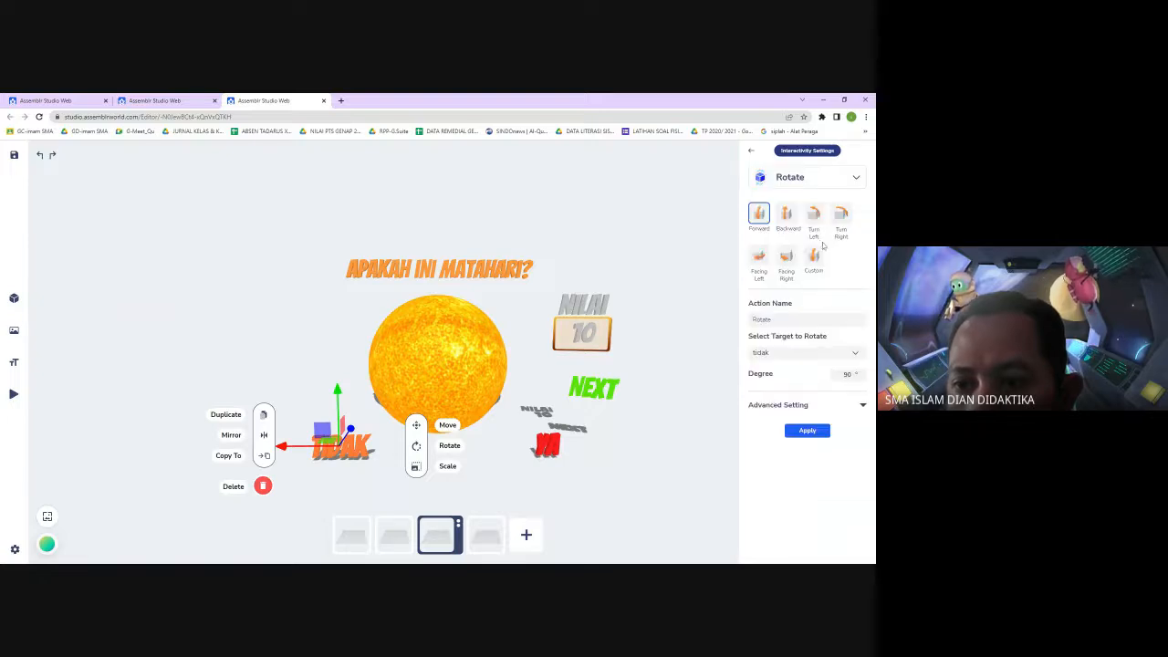
click(787, 259)
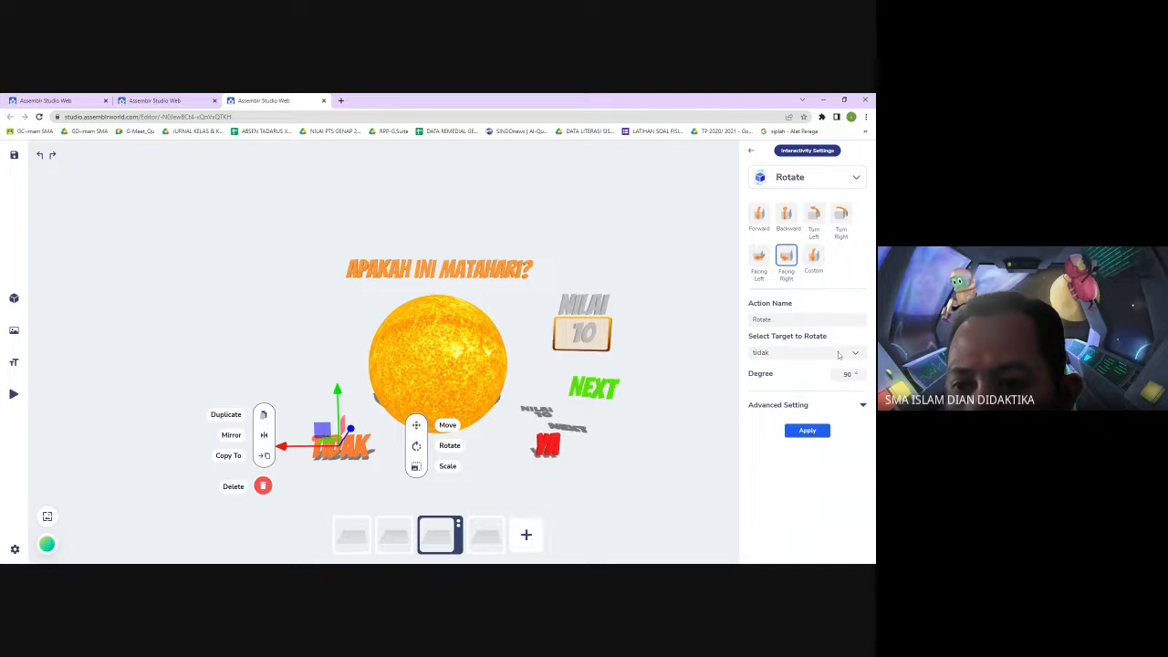
click(838, 354)
click(779, 479)
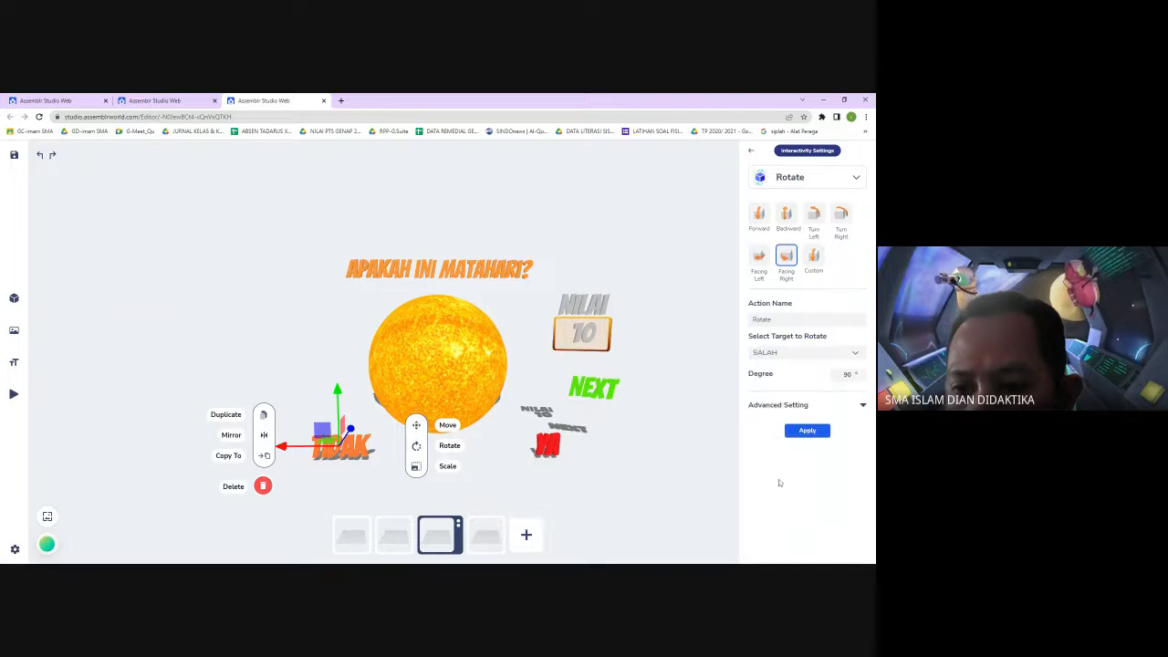
double_click(846, 374)
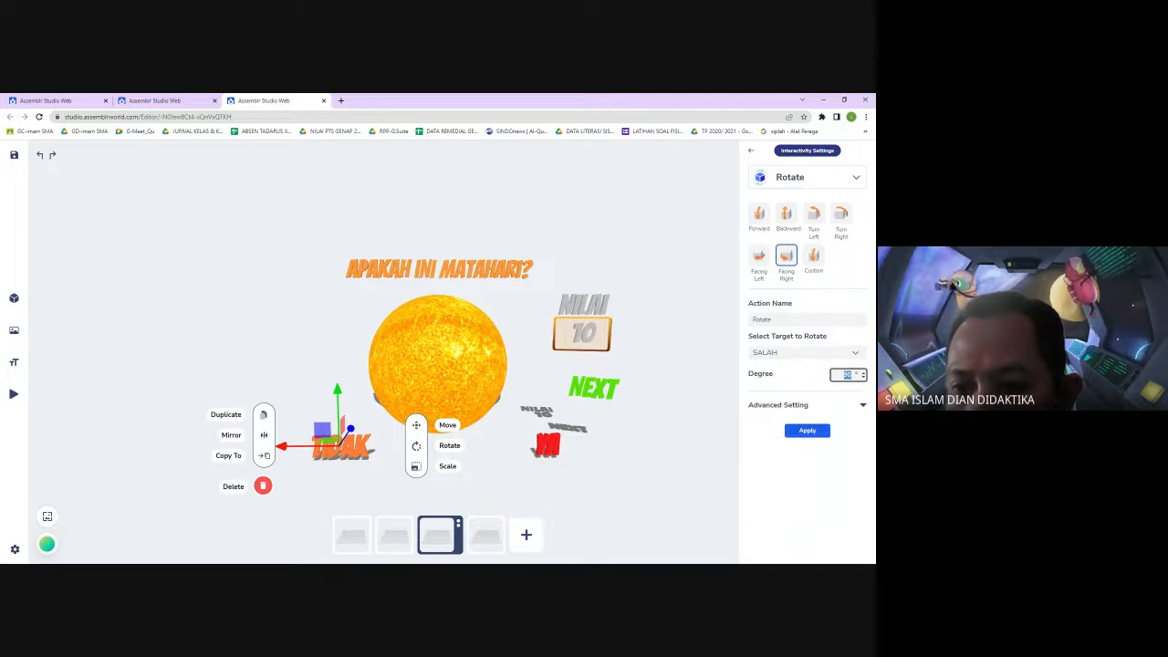
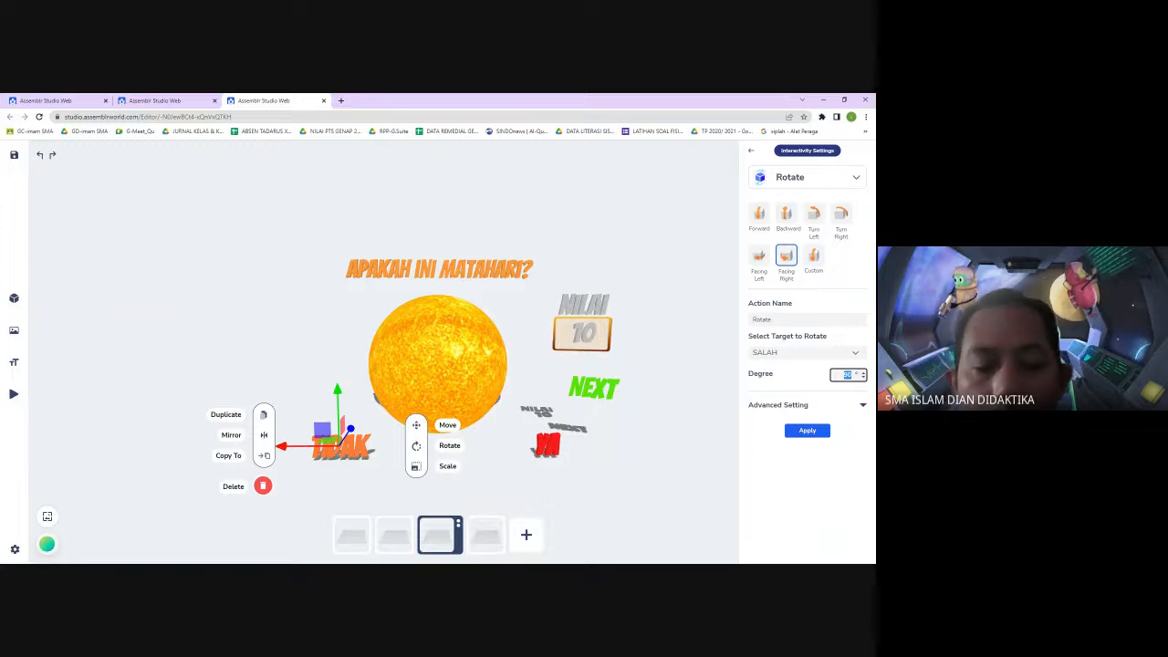
Set the TIDAK text's rotate action degree to 360 and apply the action
text(360)
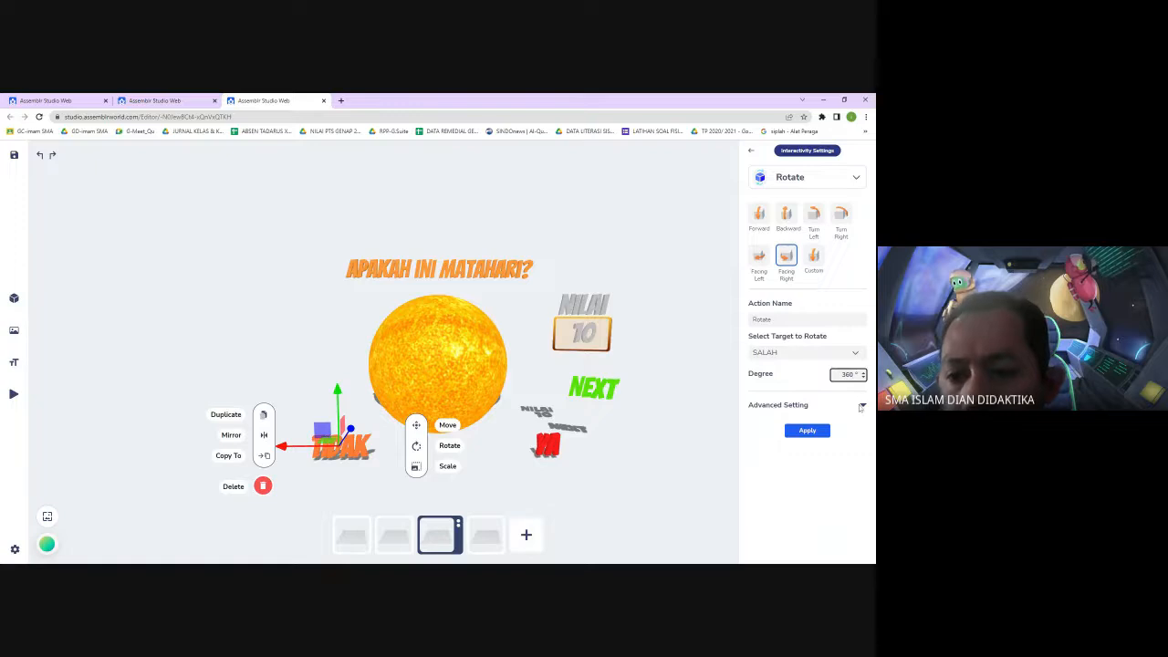
click(861, 408)
click(862, 407)
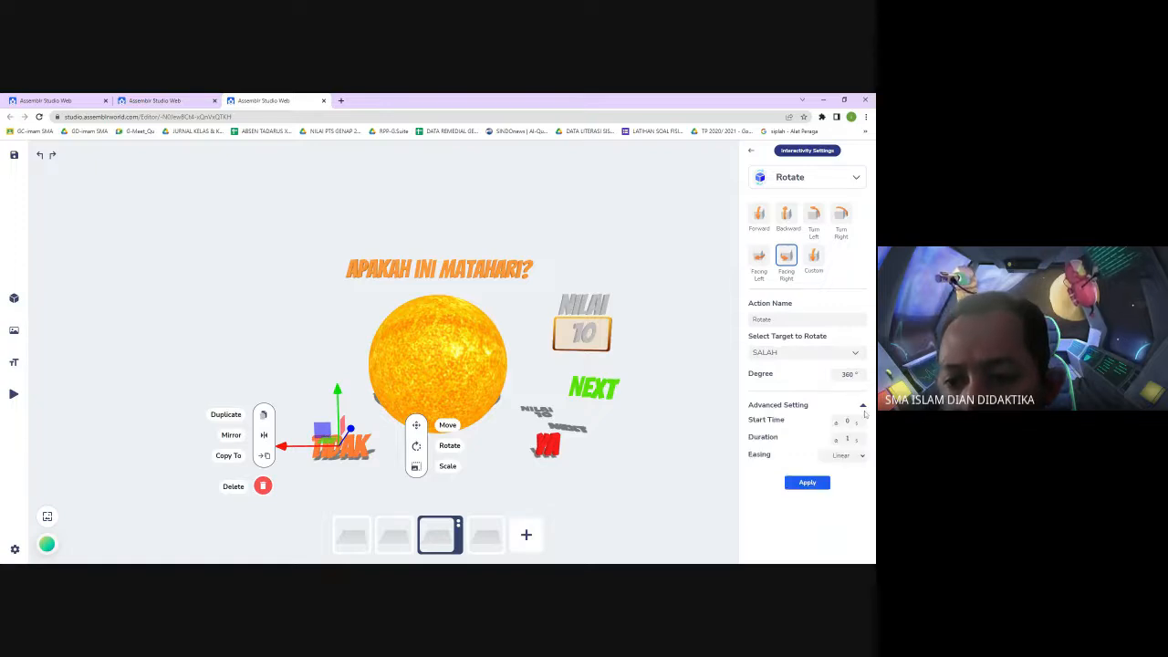
click(807, 484)
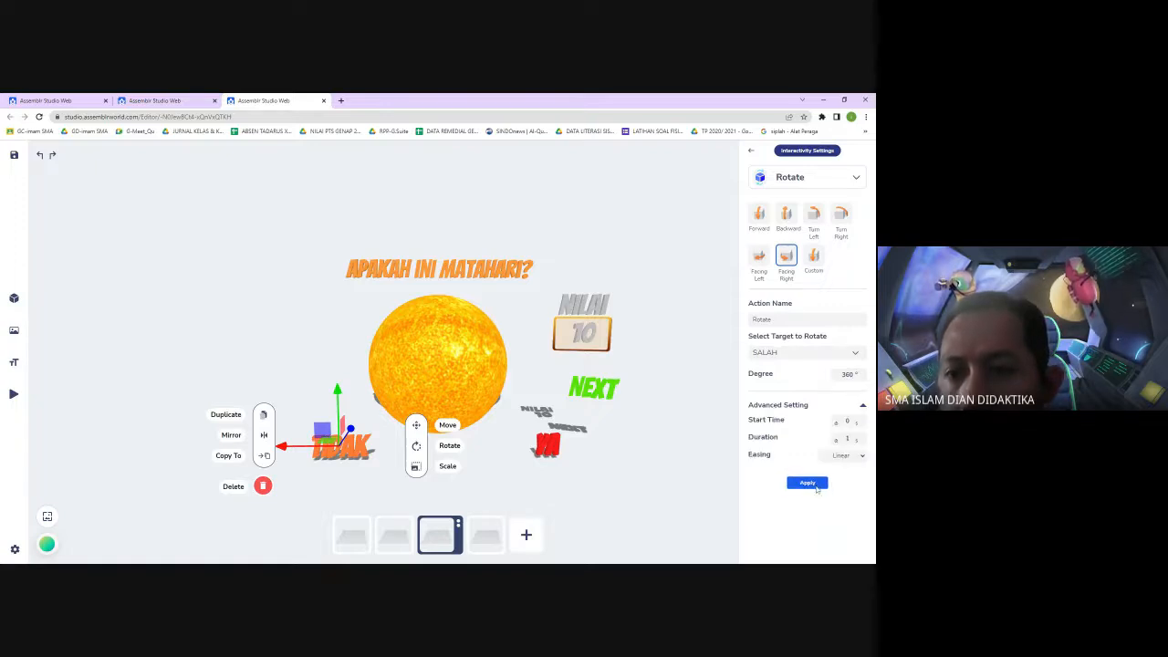
Add a Scale Out action to the TIDAK text targeting SALAH, scaling by 2, and apply it
click(784, 232)
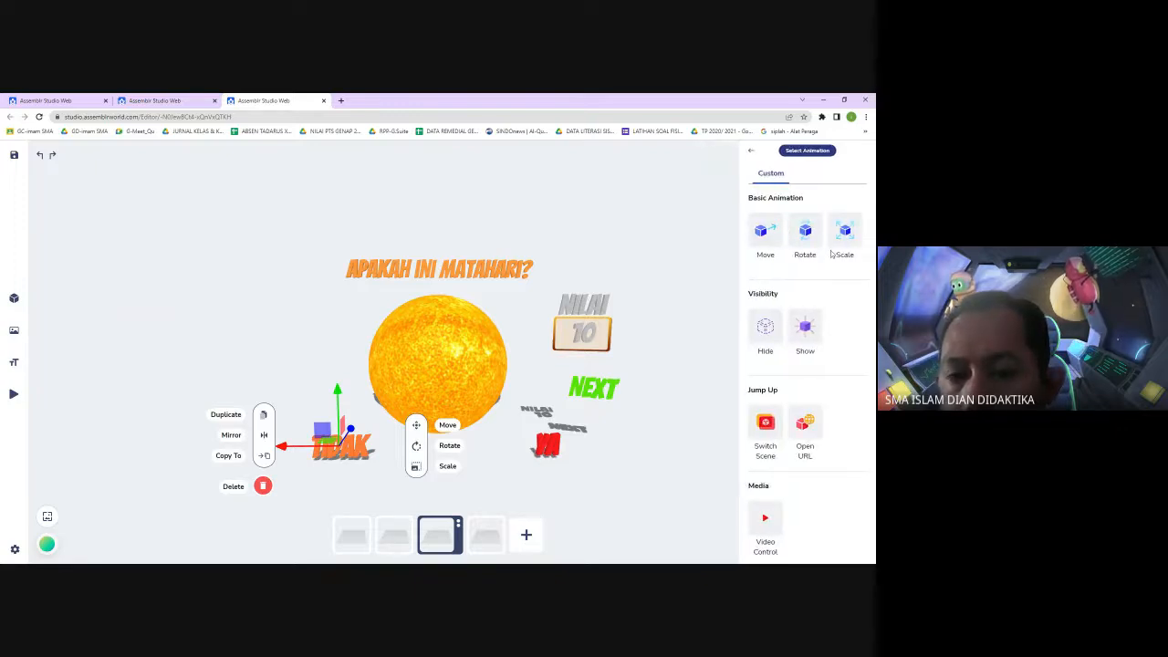
click(845, 239)
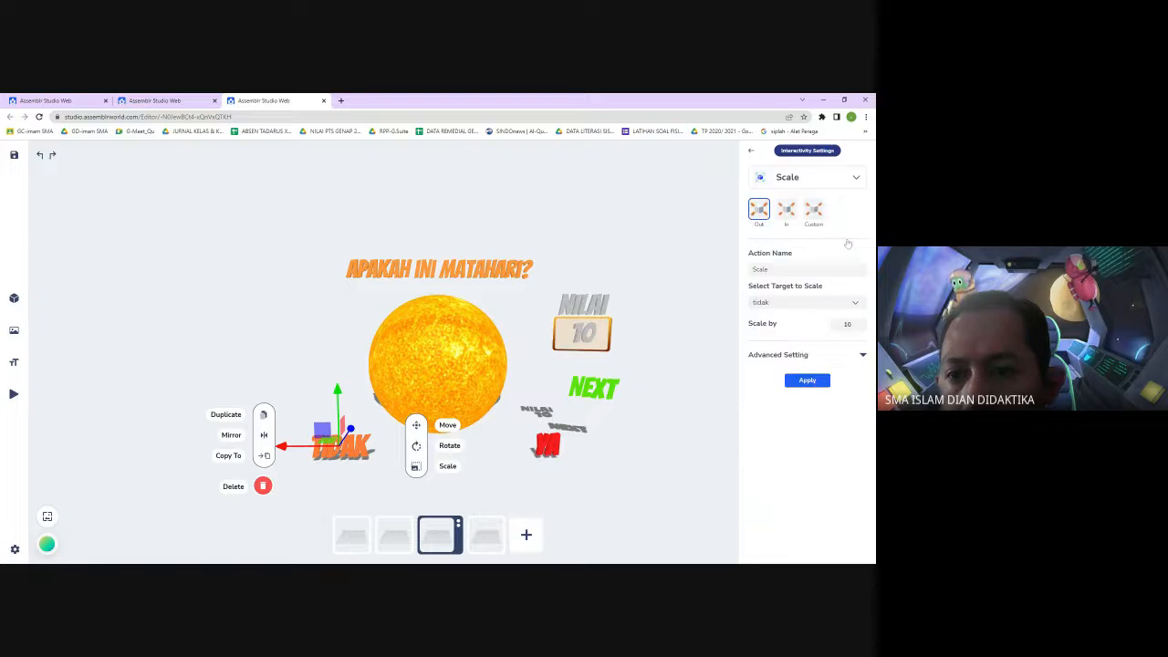
click(855, 303)
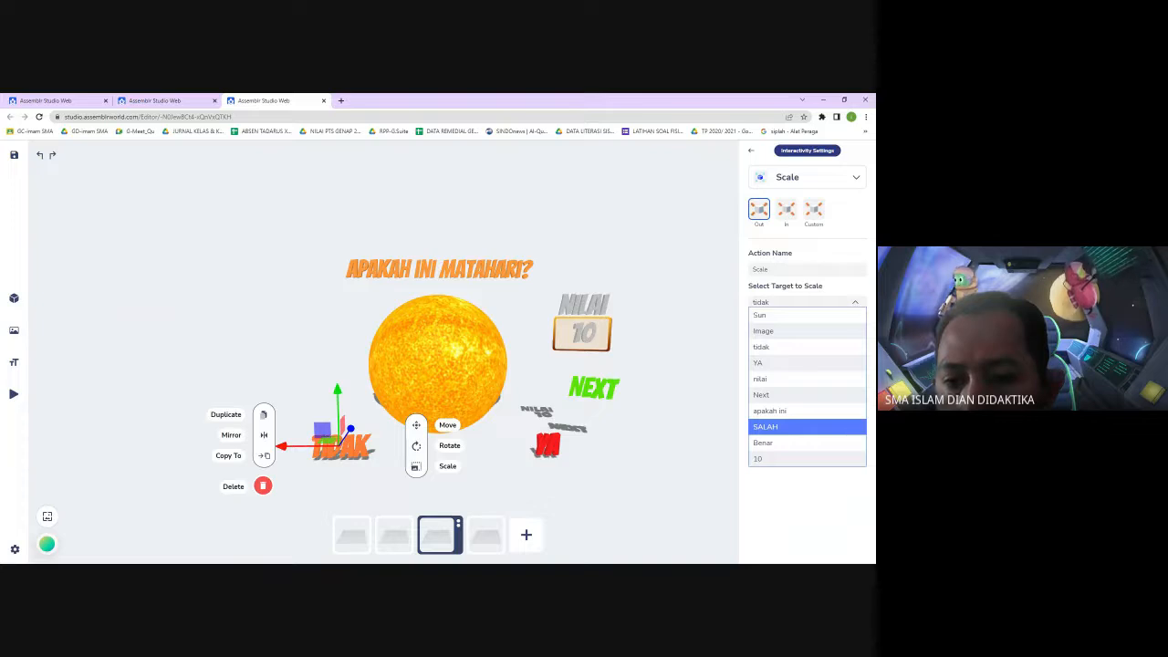
click(823, 427)
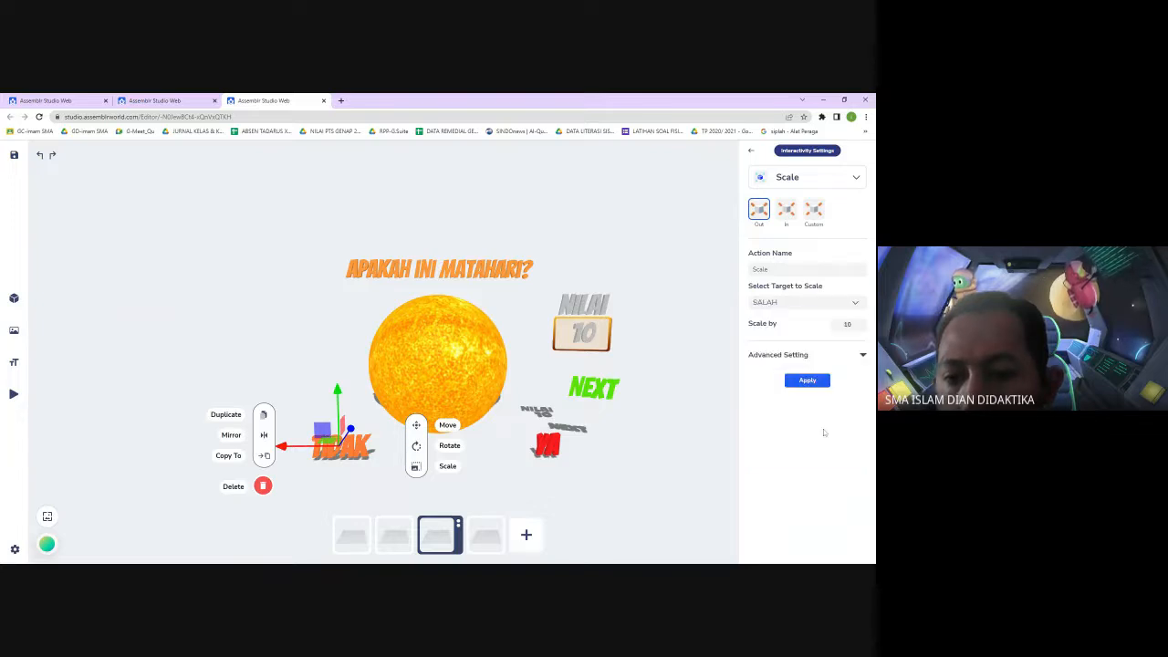
double_click(847, 325)
text(2)
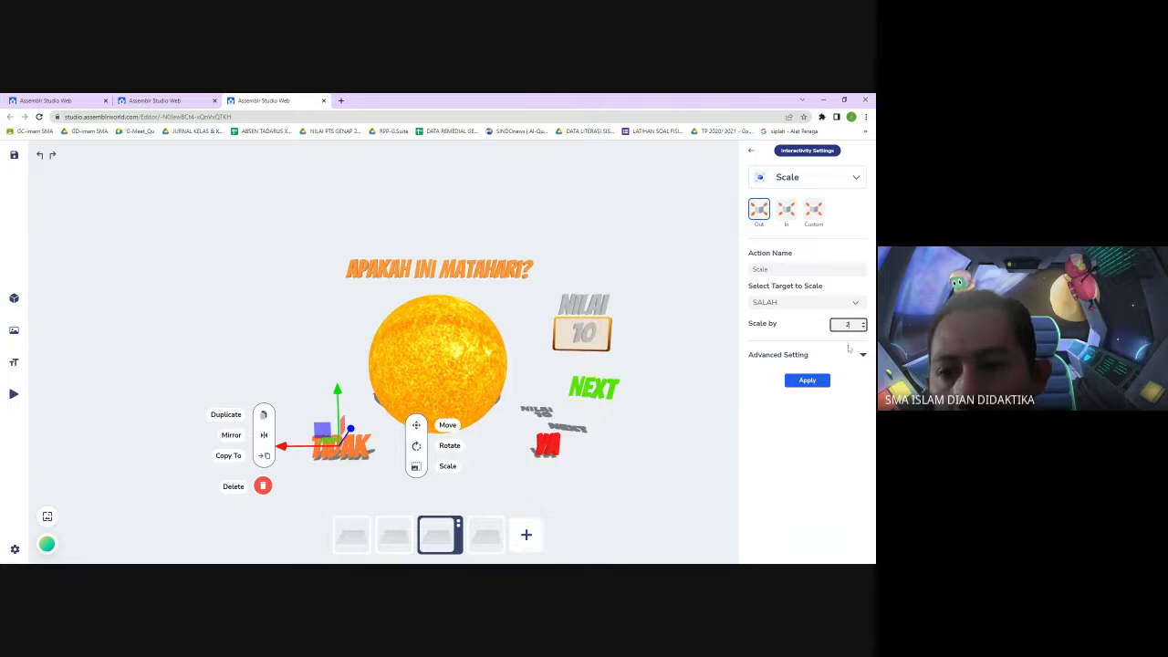
click(862, 354)
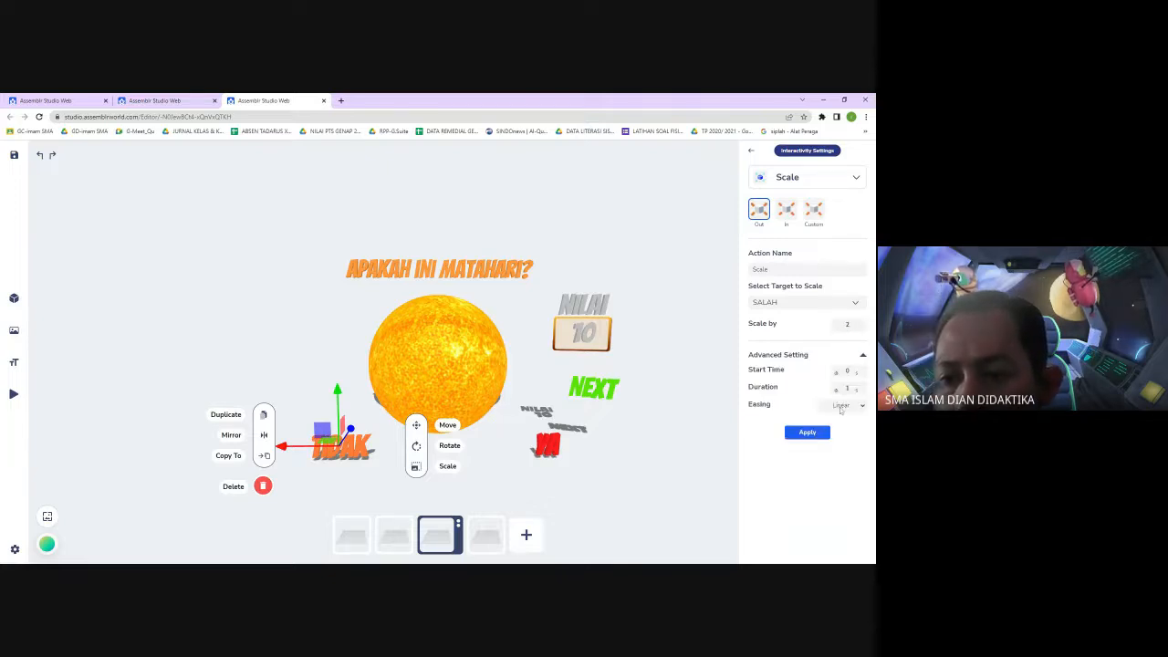
click(807, 432)
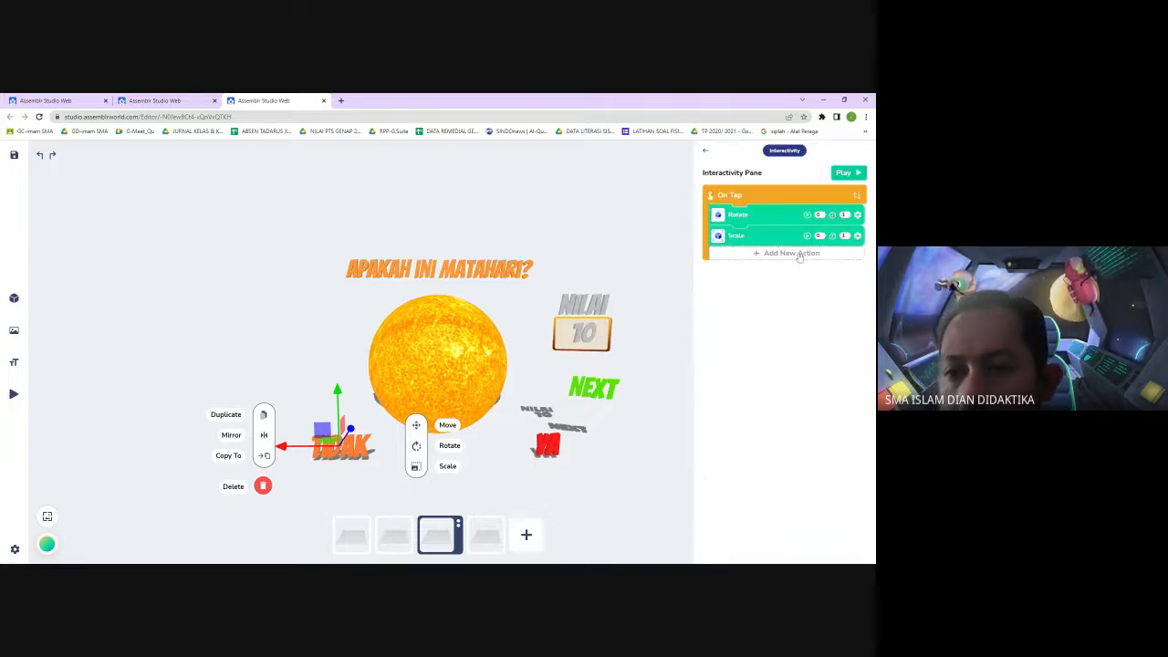
Add a Hide action to the TIDAK text targeting SALAH with a start time of 3 and apply it
click(791, 253)
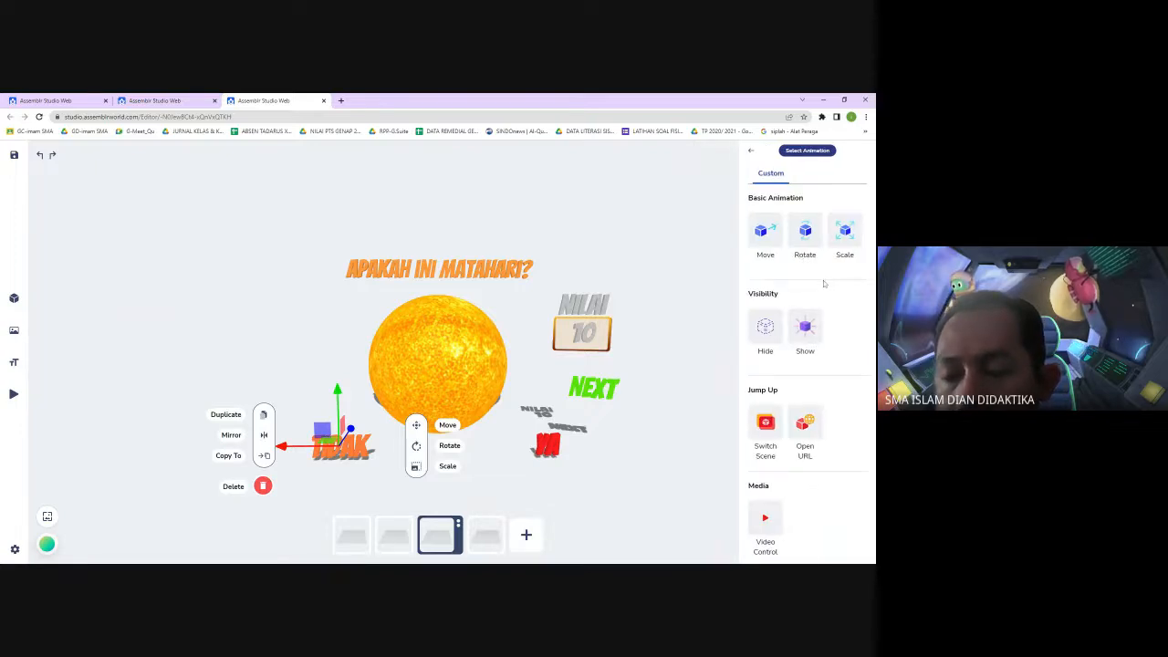
click(774, 330)
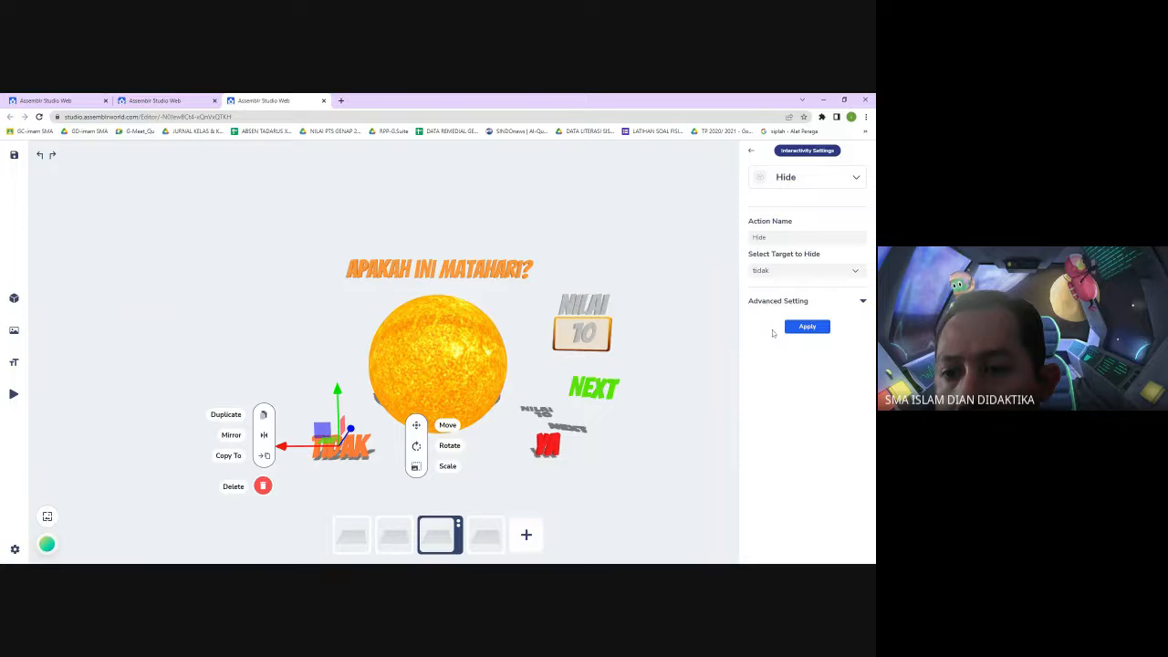
click(856, 271)
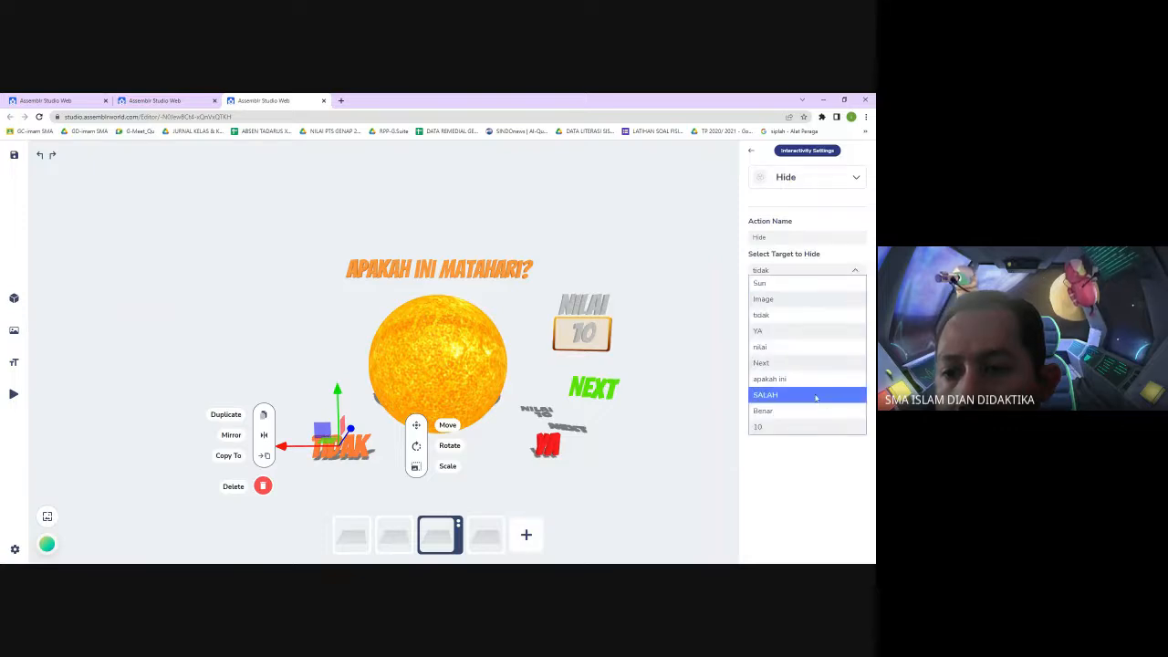
click(816, 395)
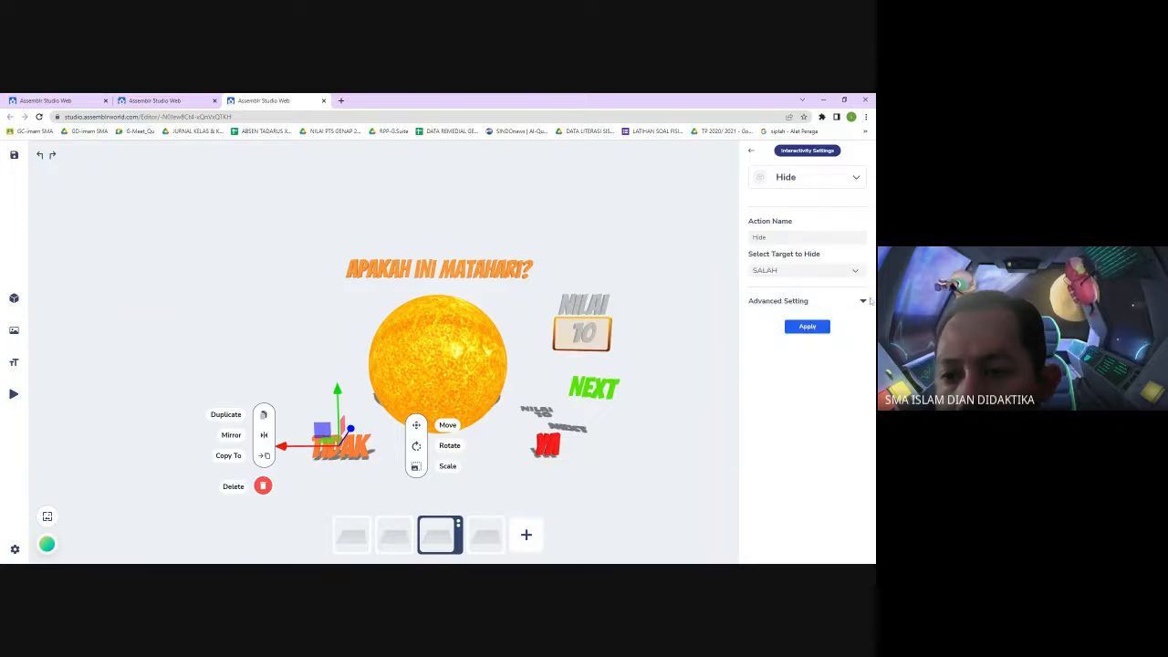
click(863, 301)
click(846, 317)
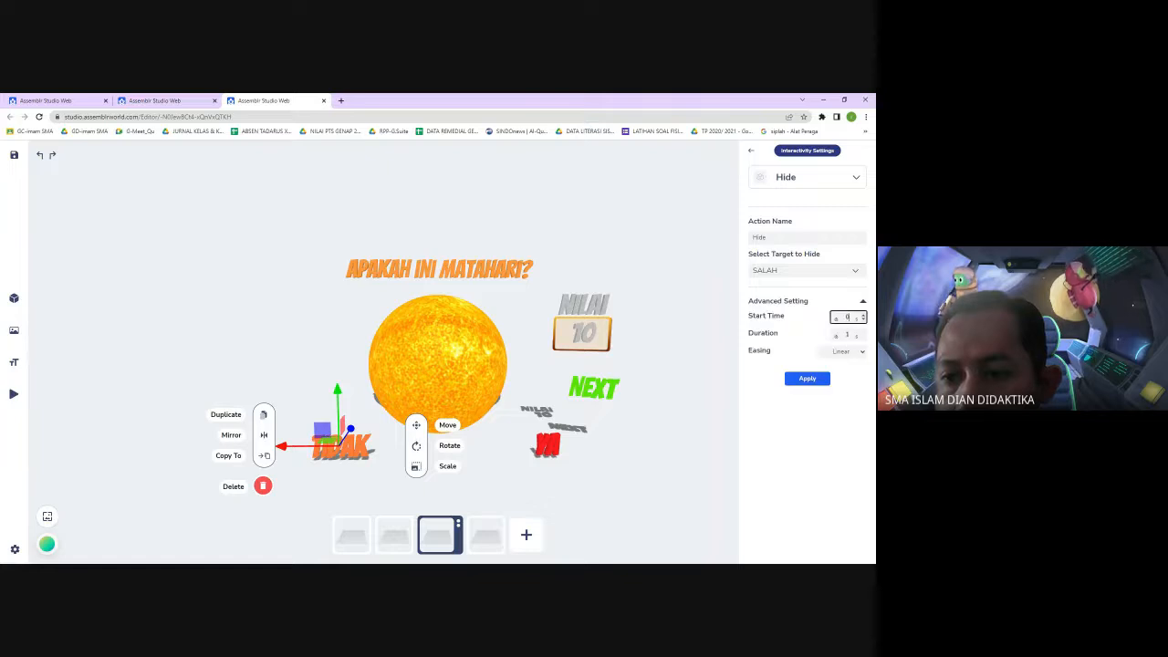
text(3)
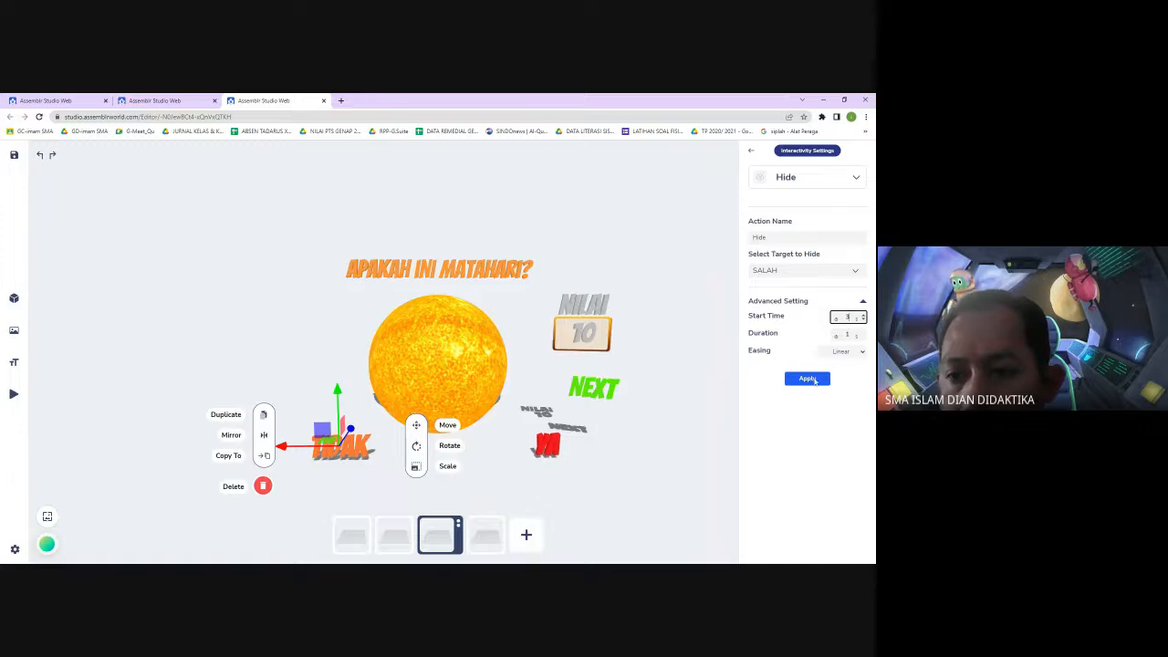
click(813, 382)
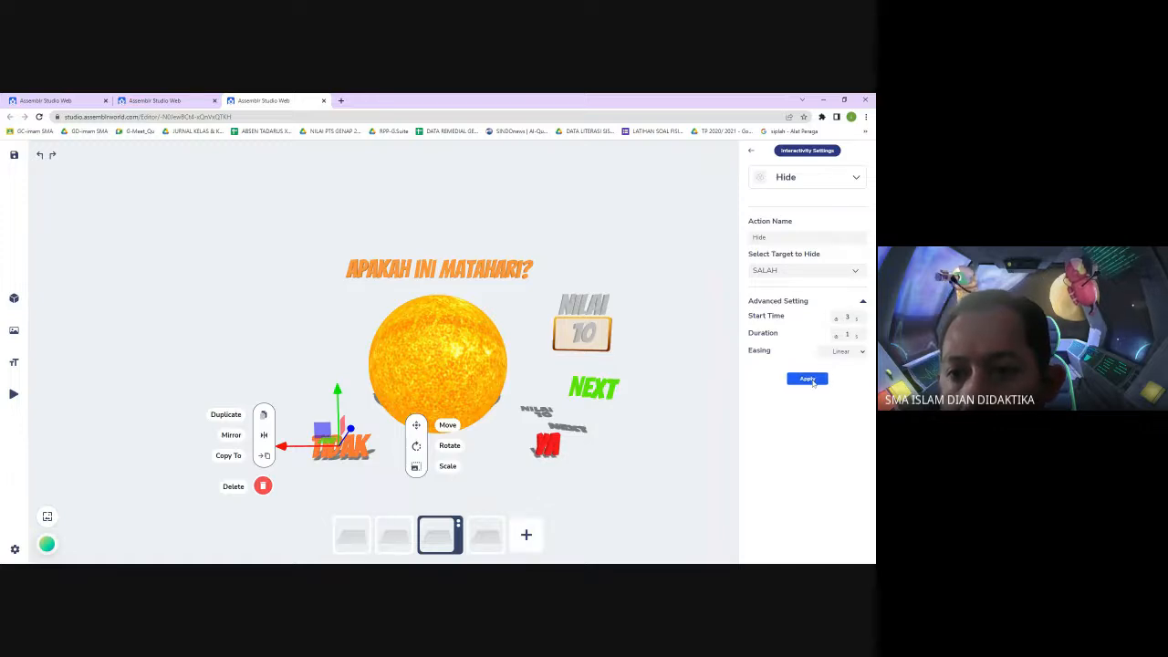
click(814, 377)
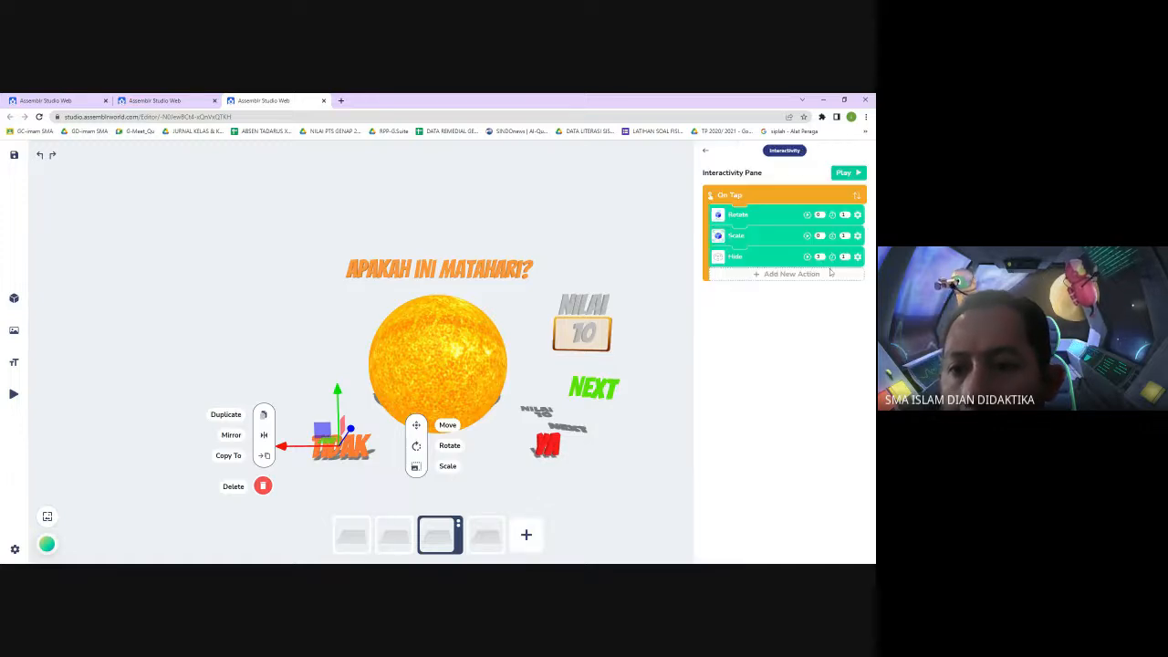
click(791, 273)
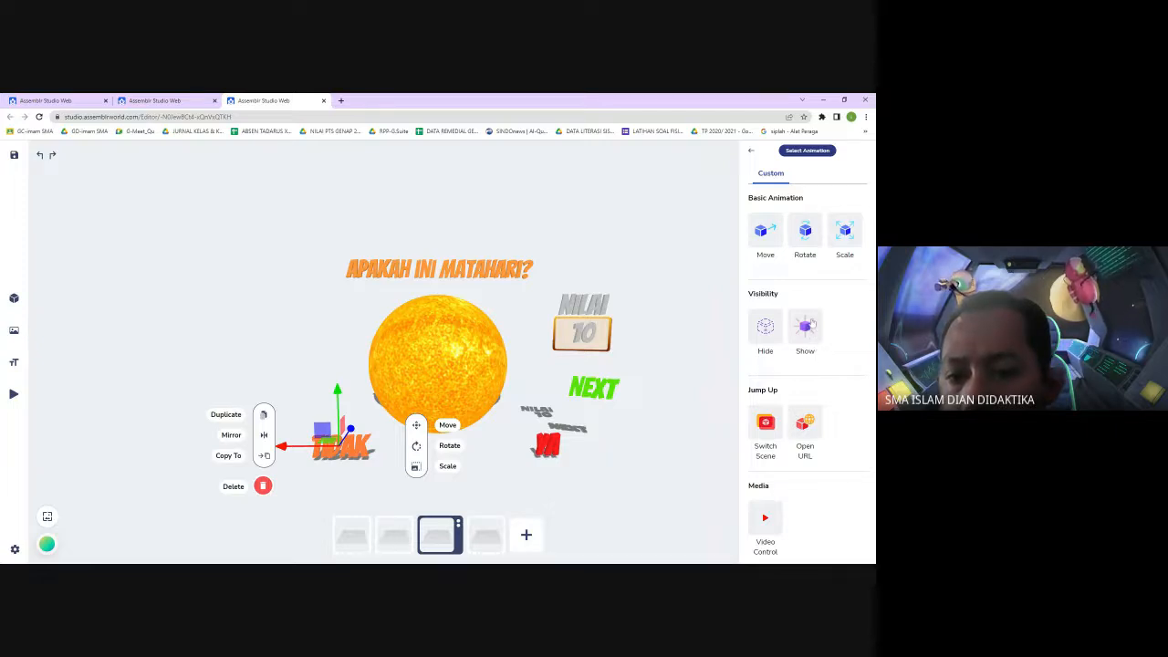
click(751, 153)
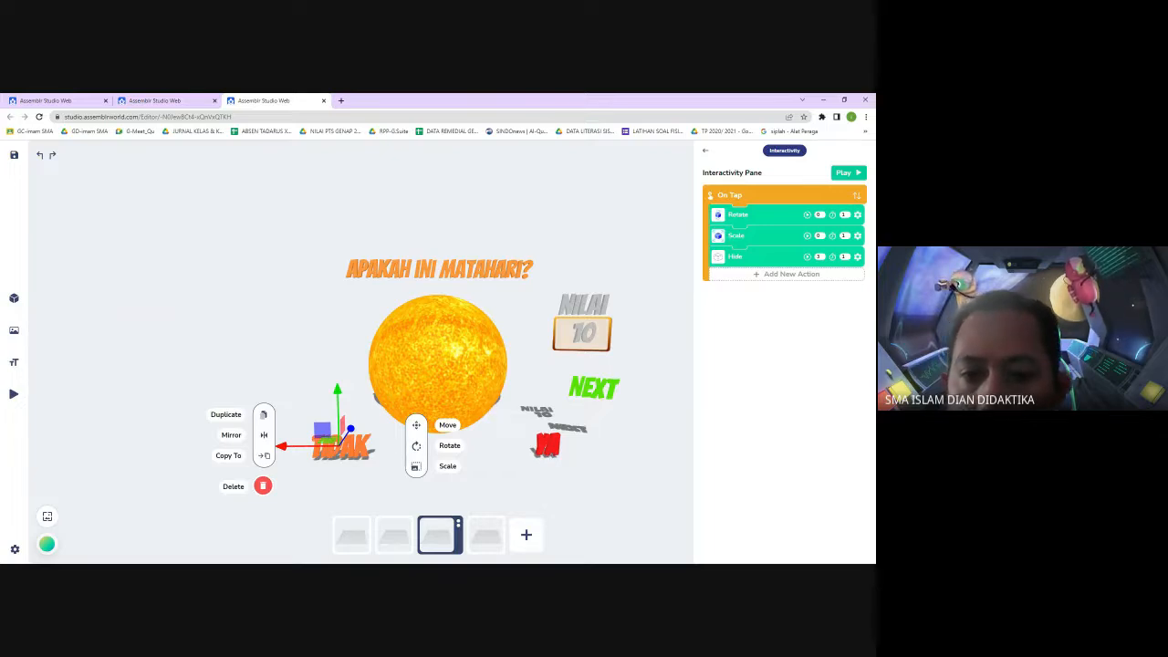
Give the YA text a Rotate Facing Right interaction targeting Benar with 360 degrees and apply it
click(547, 444)
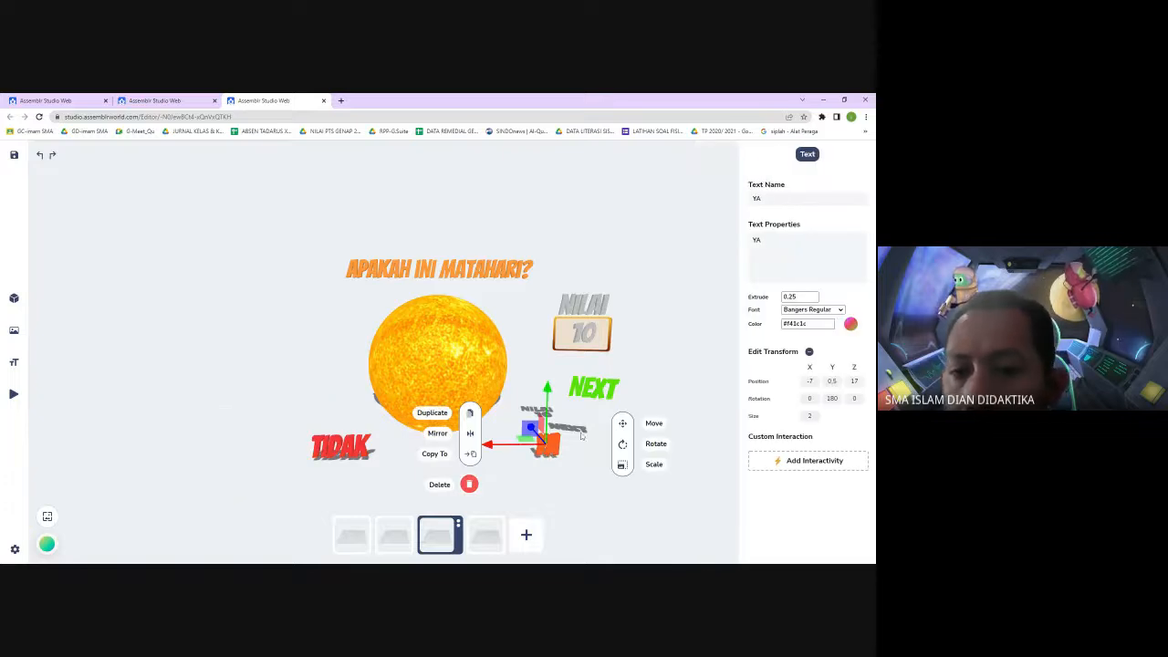
click(812, 463)
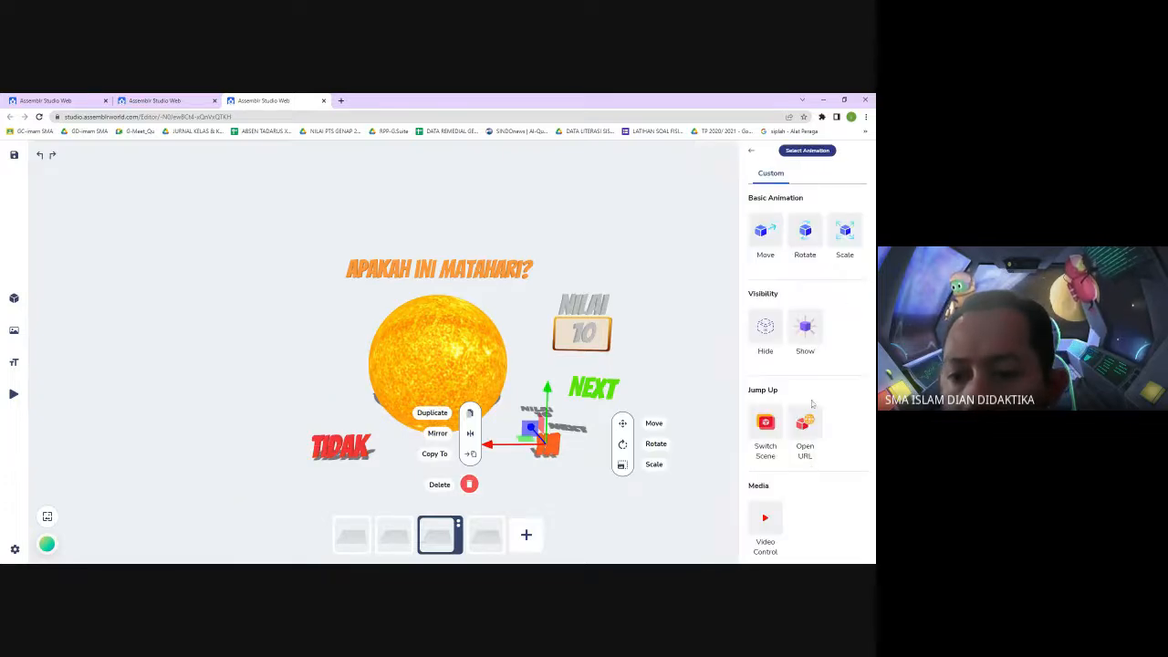
click(813, 238)
click(784, 260)
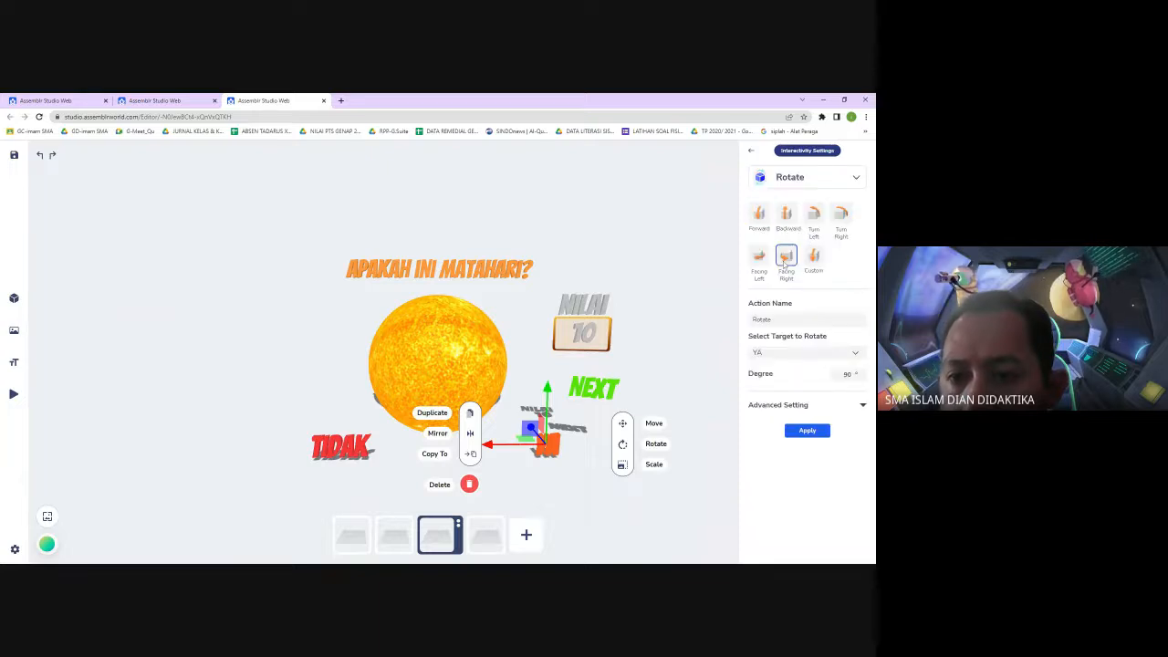
click(856, 354)
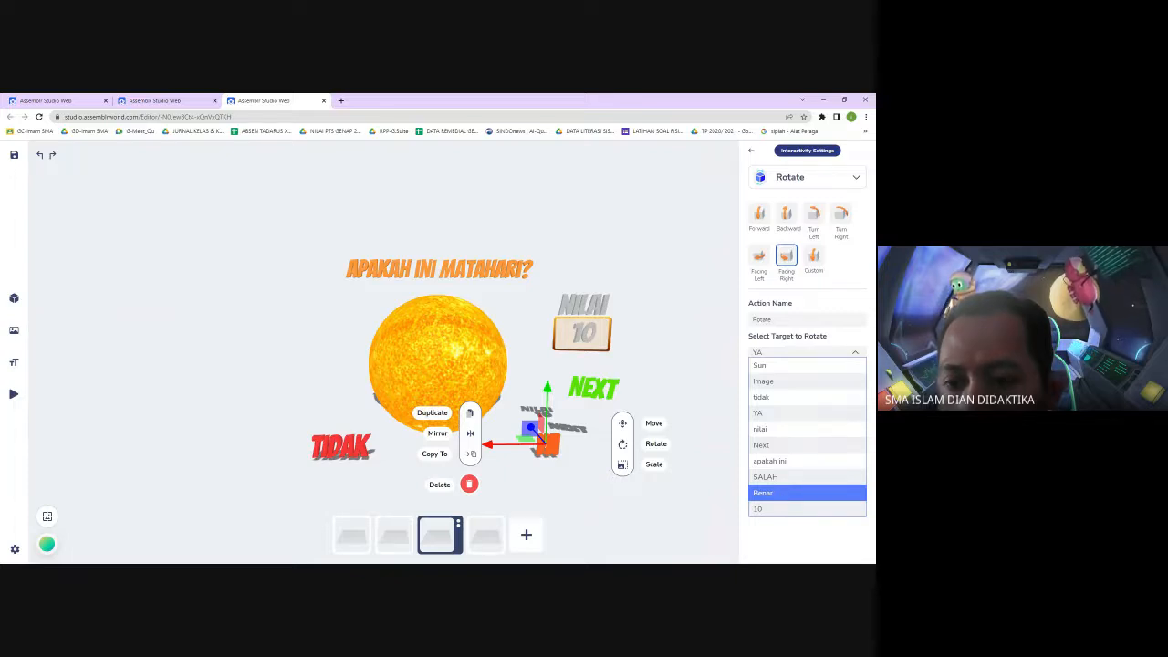
click(780, 493)
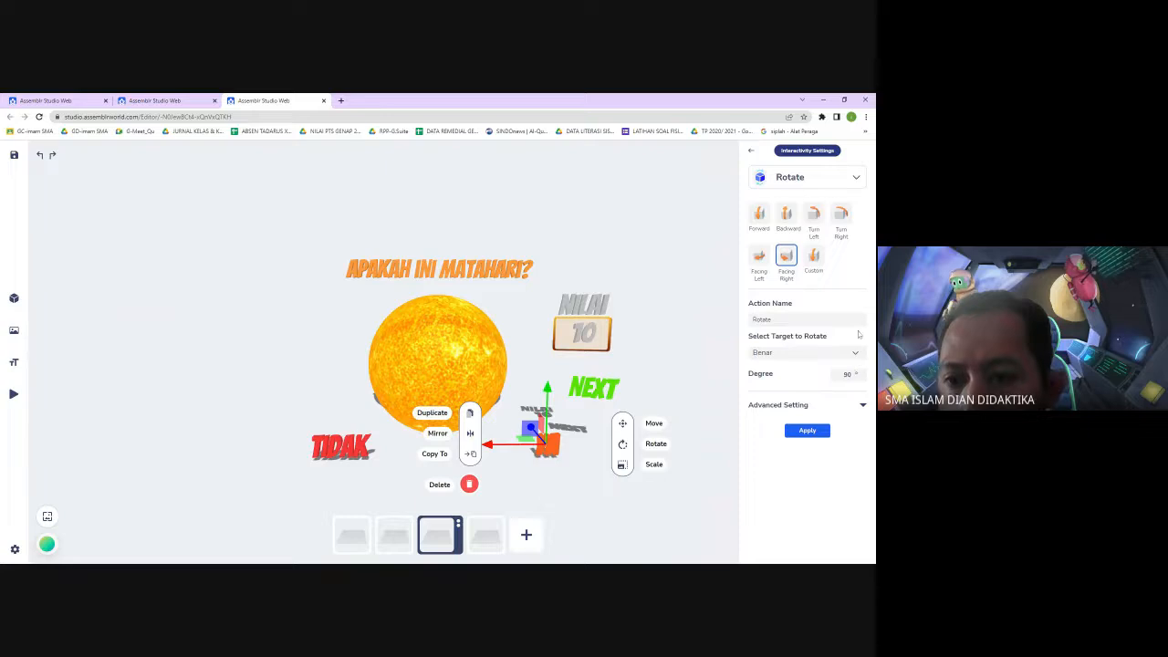
double_click(847, 374)
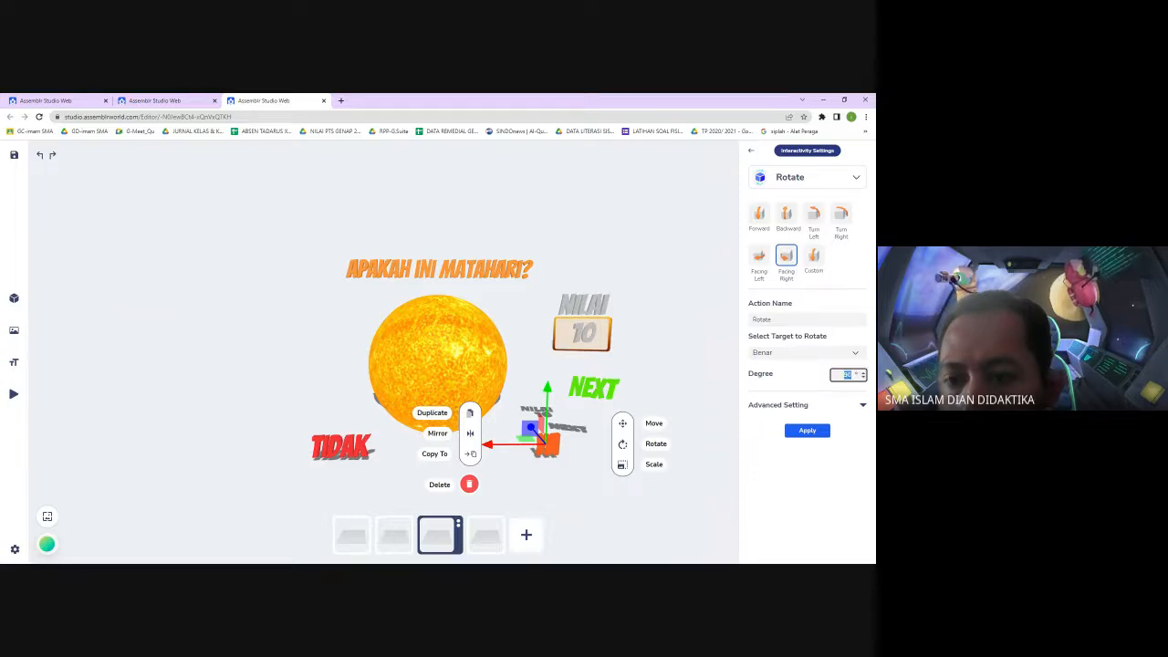
text(3)
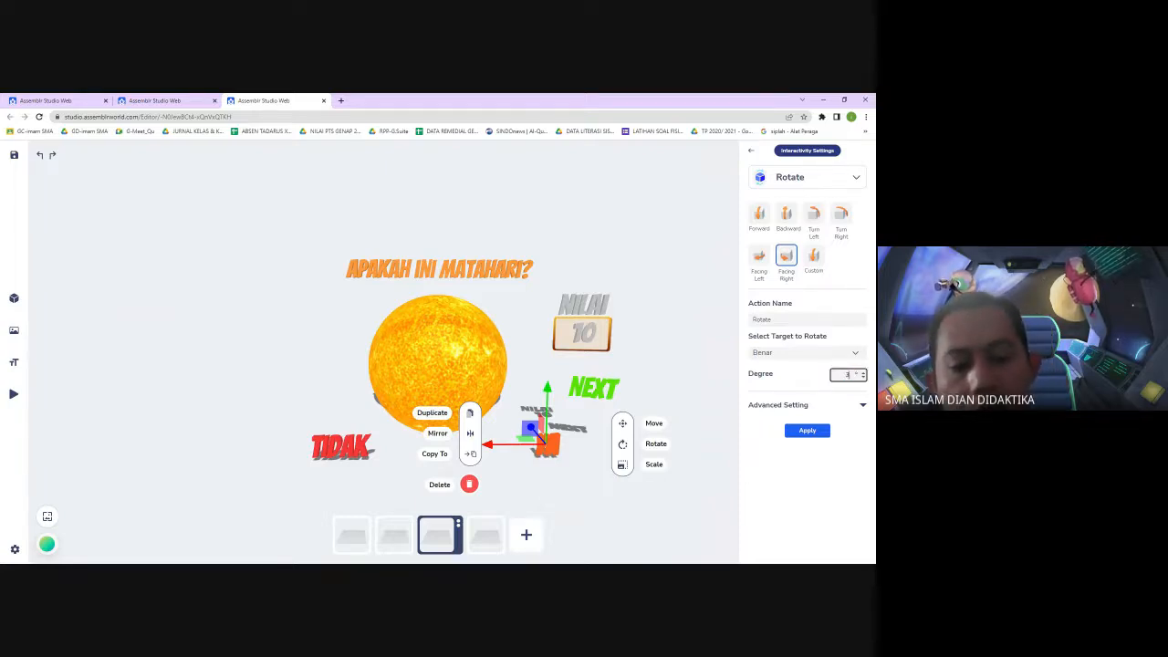
text(60)
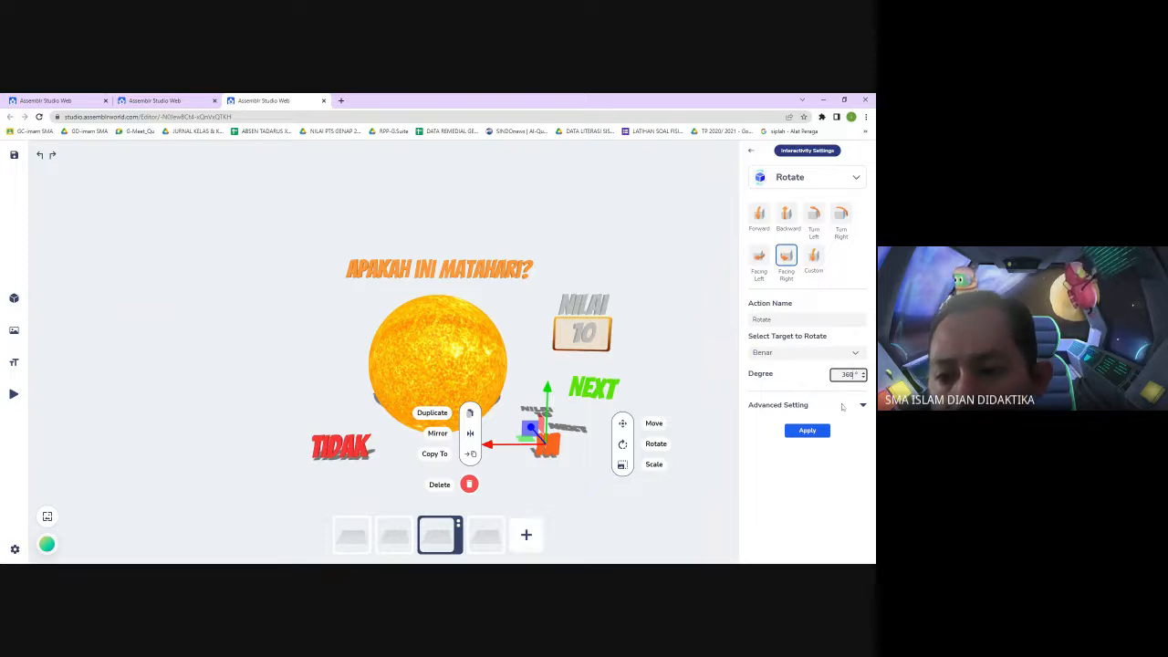
click(863, 405)
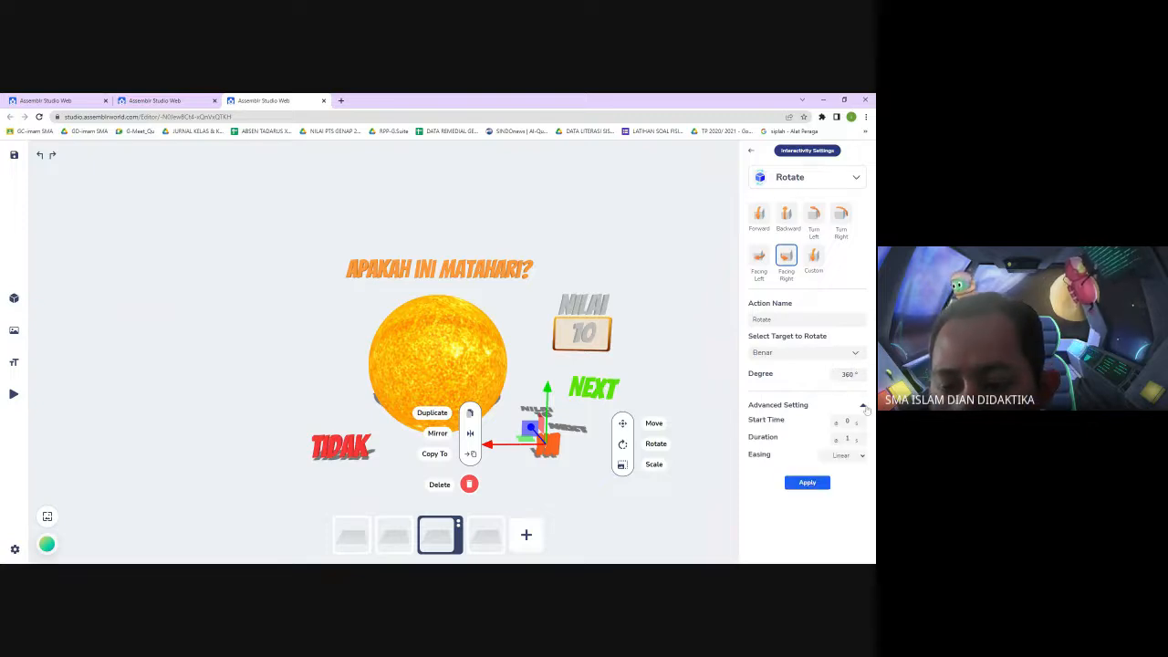
click(808, 482)
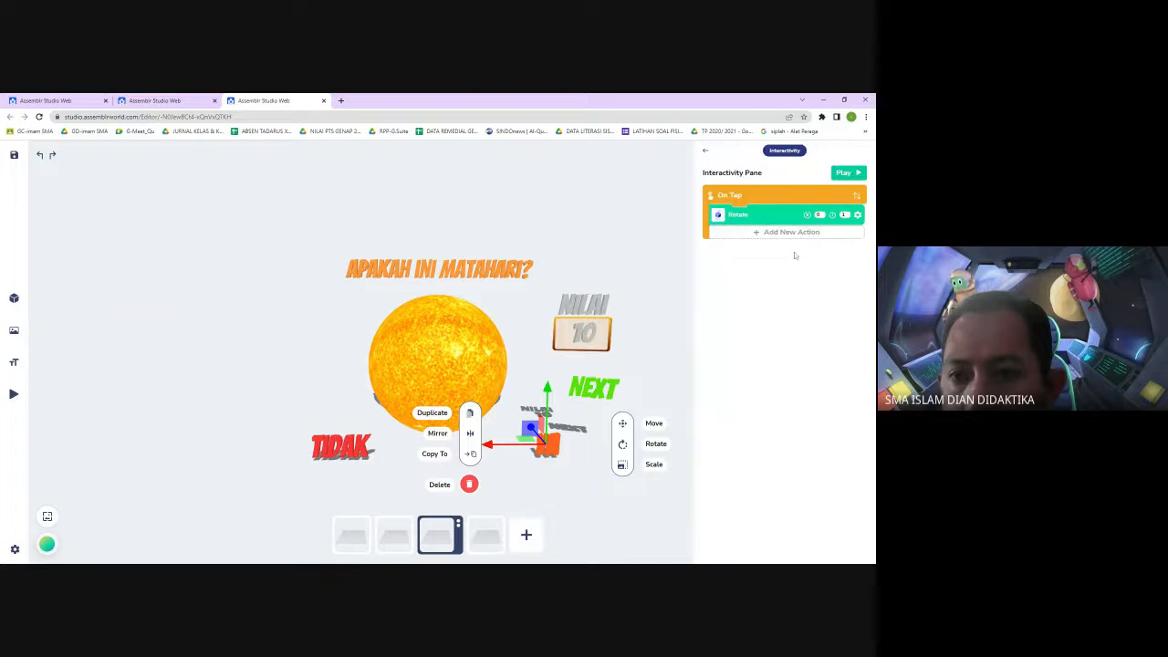
Add a Scale Out action to the YA text targeting Benar, scaling by 2, and apply it
click(795, 233)
click(799, 235)
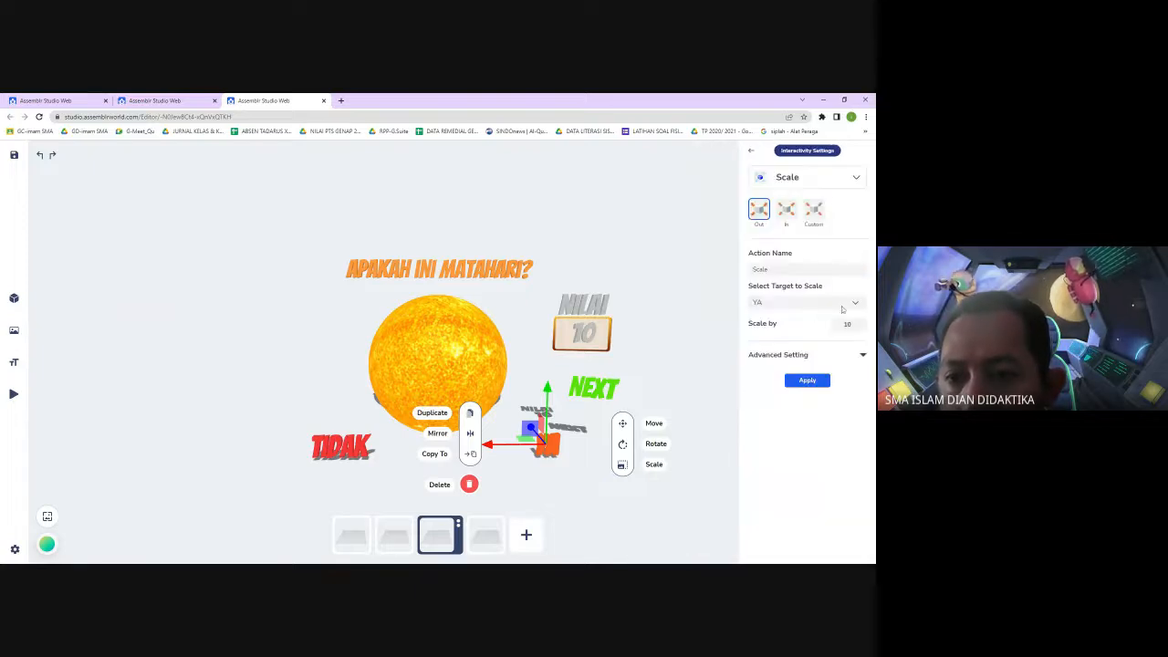
click(857, 304)
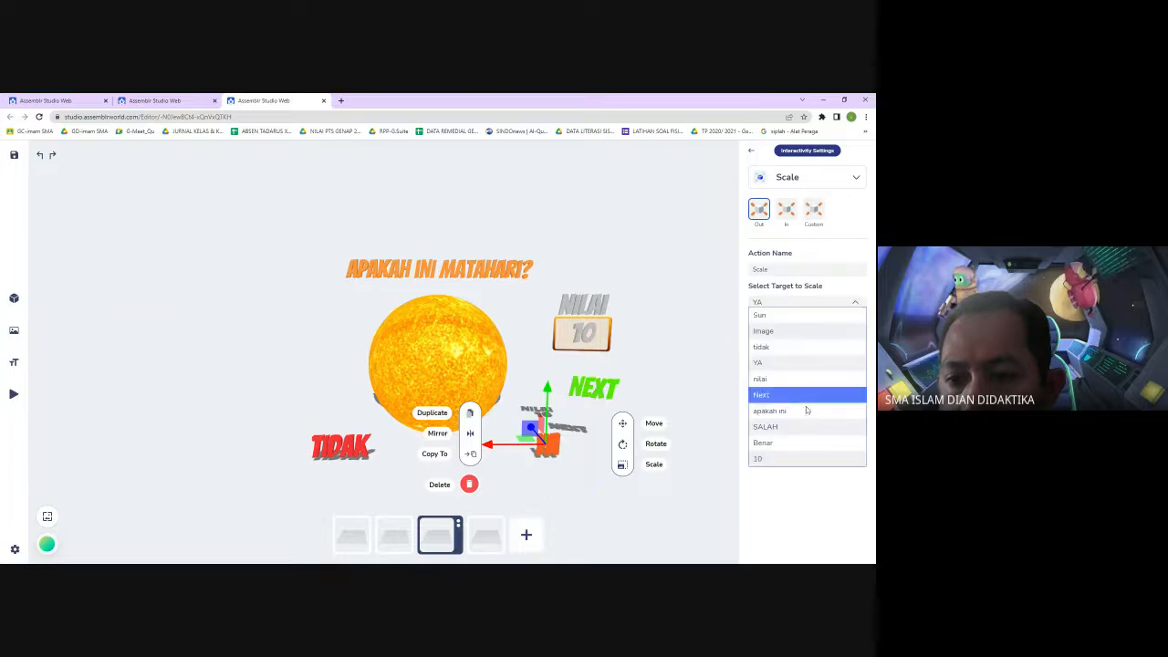
click(792, 442)
drag(852, 325, 847, 325)
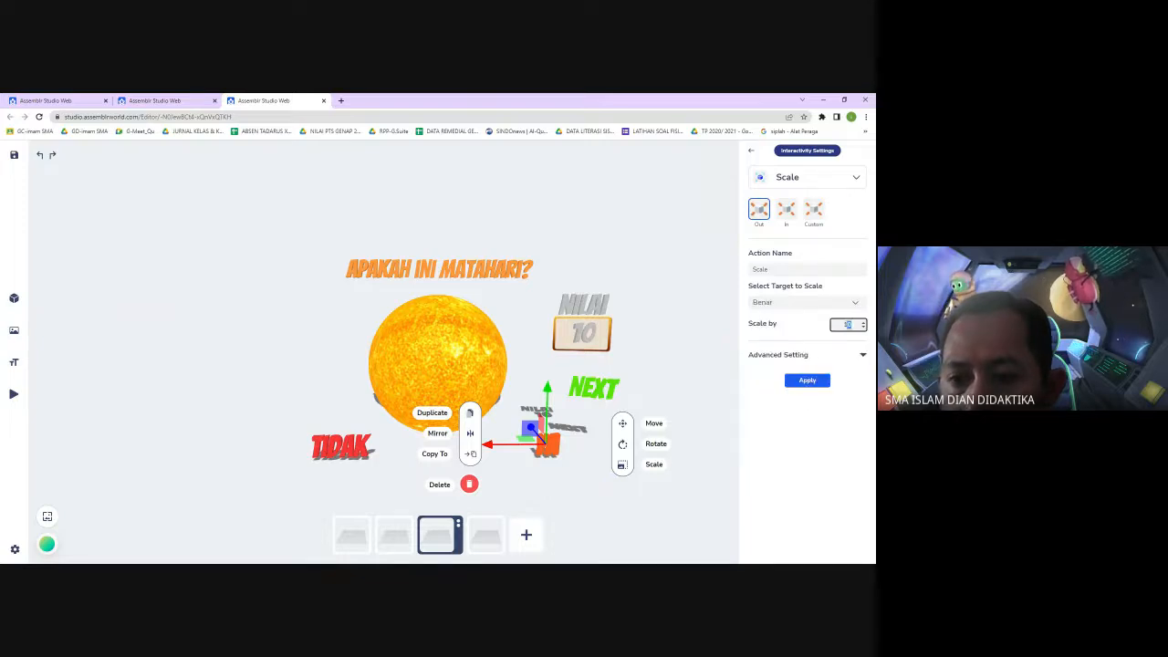
text(2)
click(862, 354)
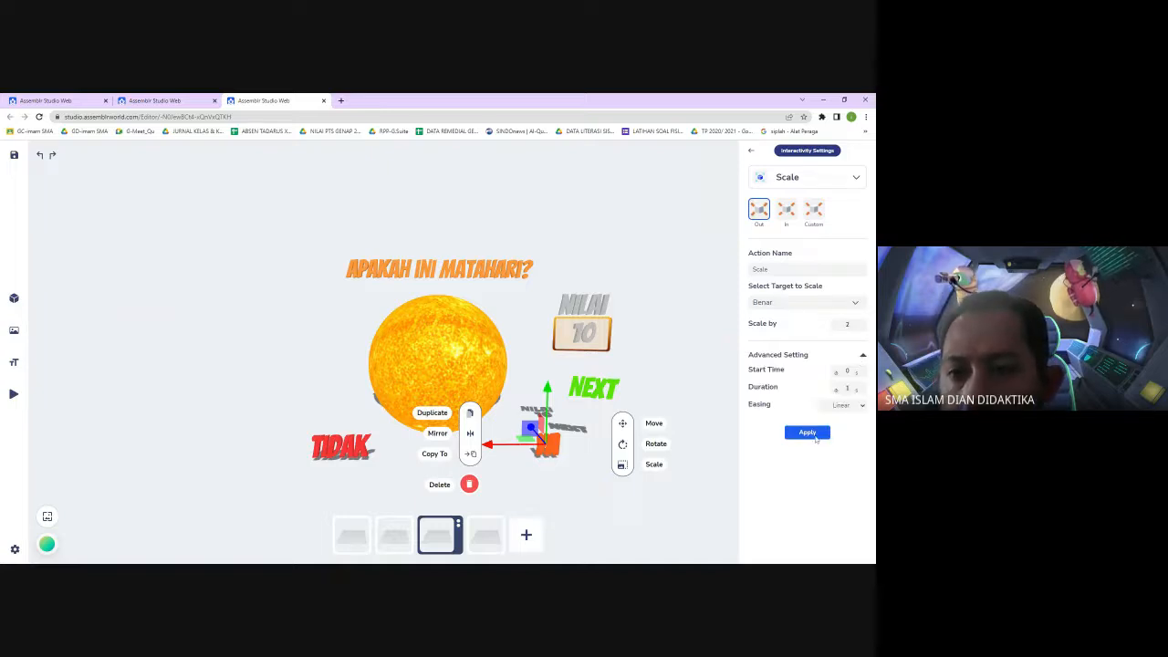
click(808, 432)
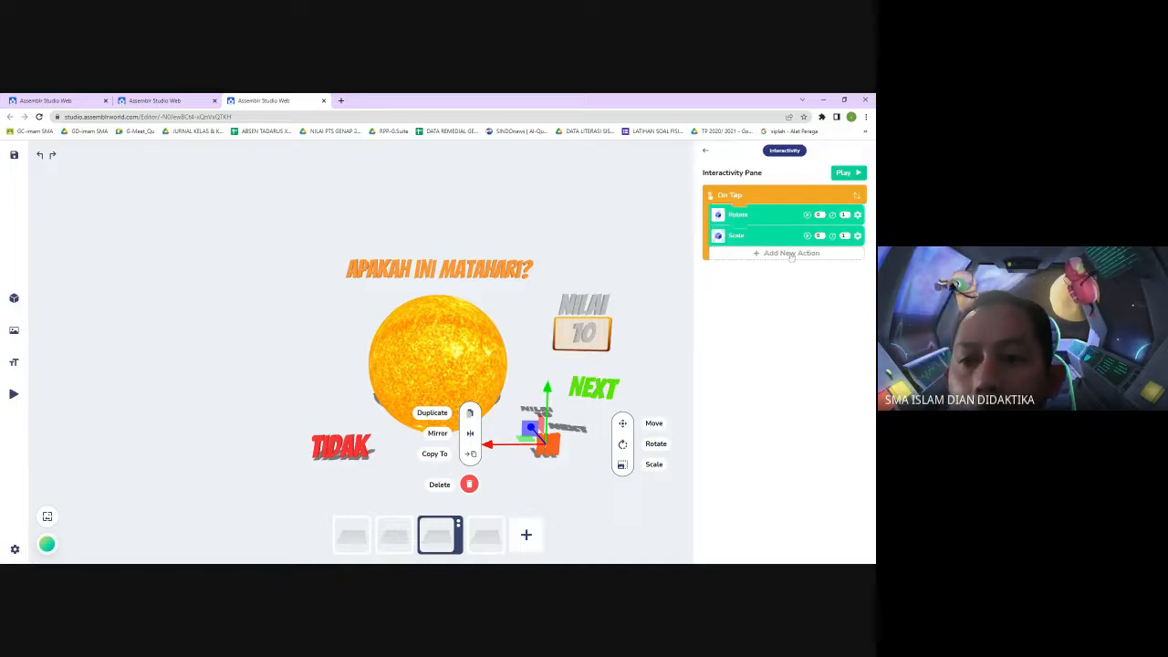
Add a Hide action to the YA text targeting Benar with a start time of 3 and apply it
click(789, 254)
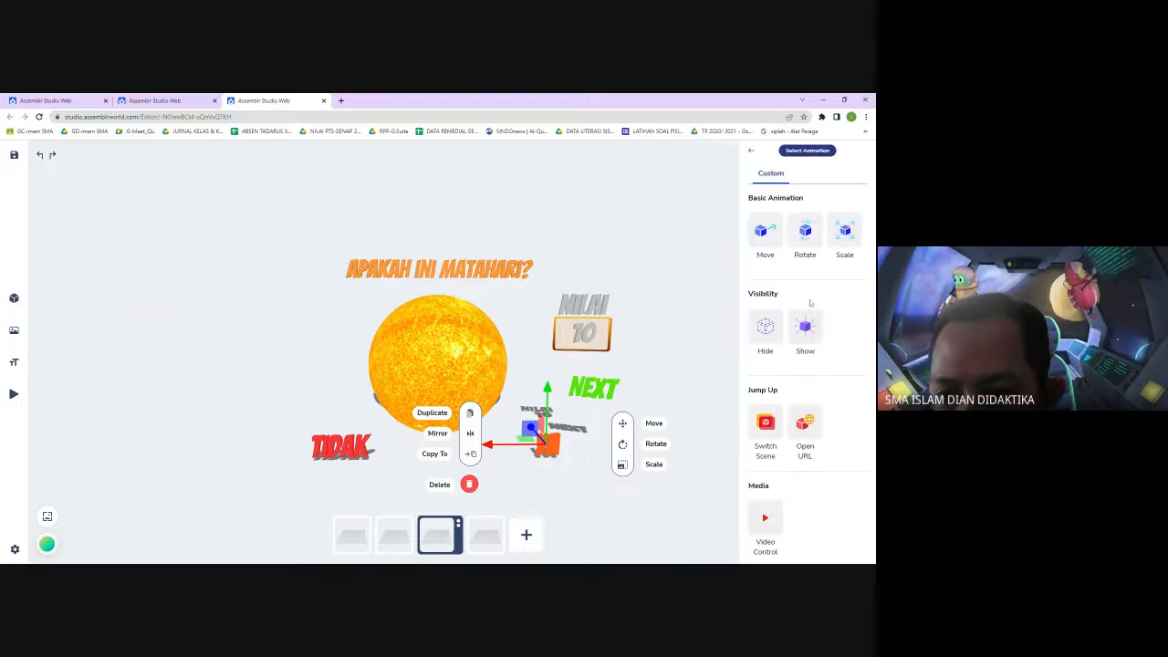
click(765, 334)
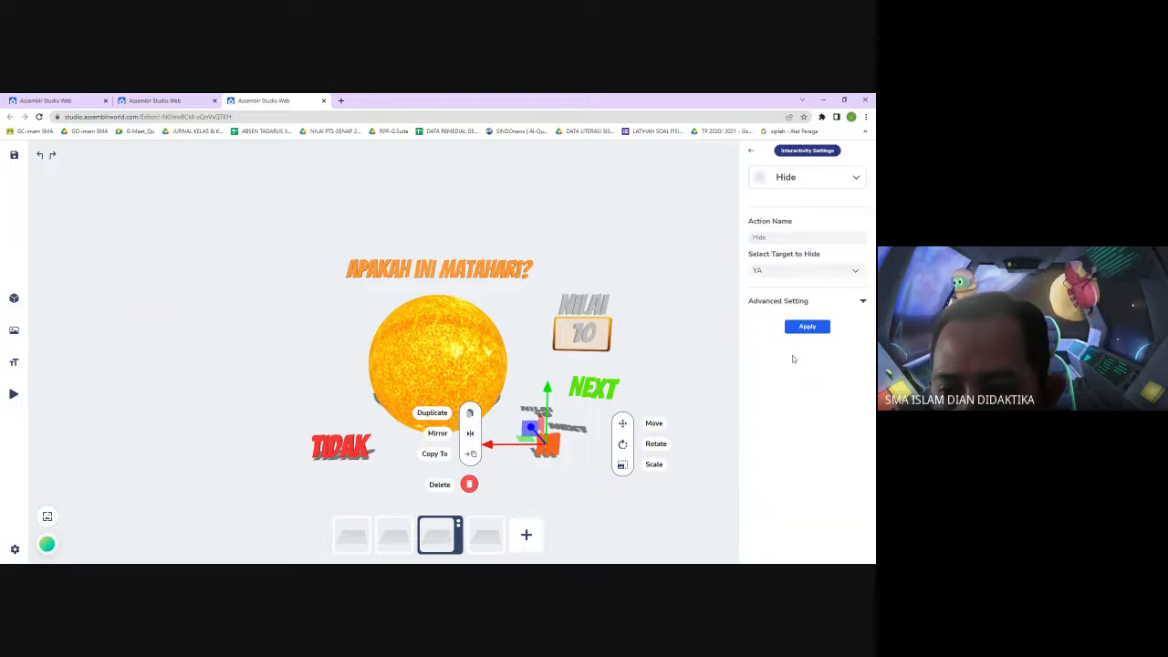
click(863, 301)
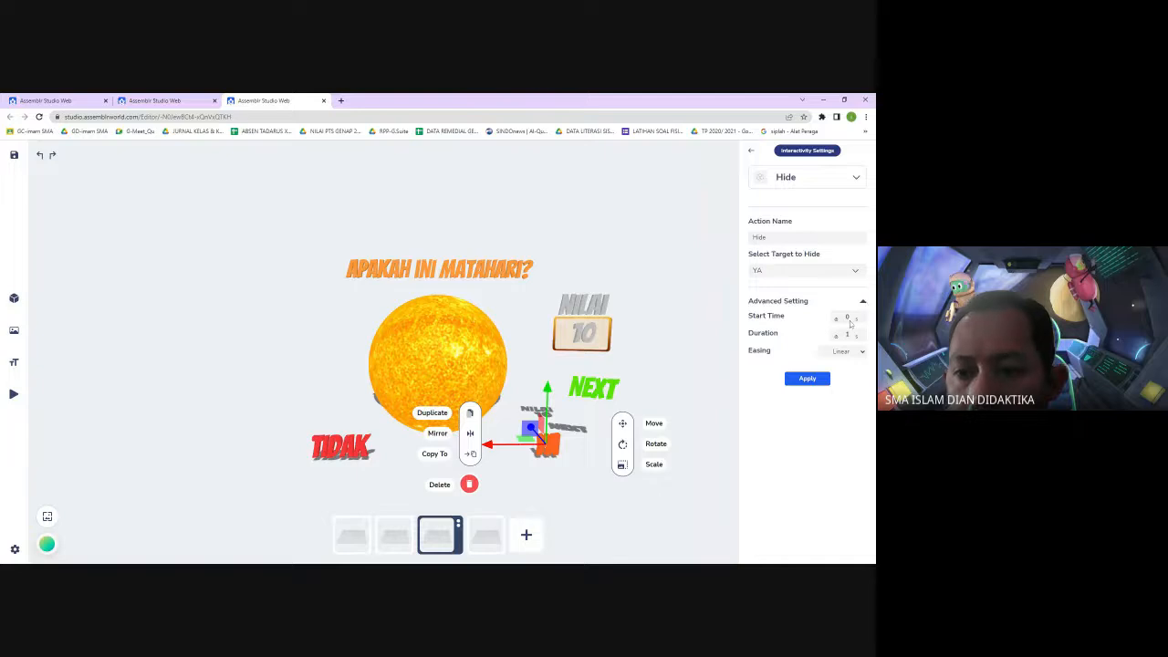
click(846, 317)
text(3)
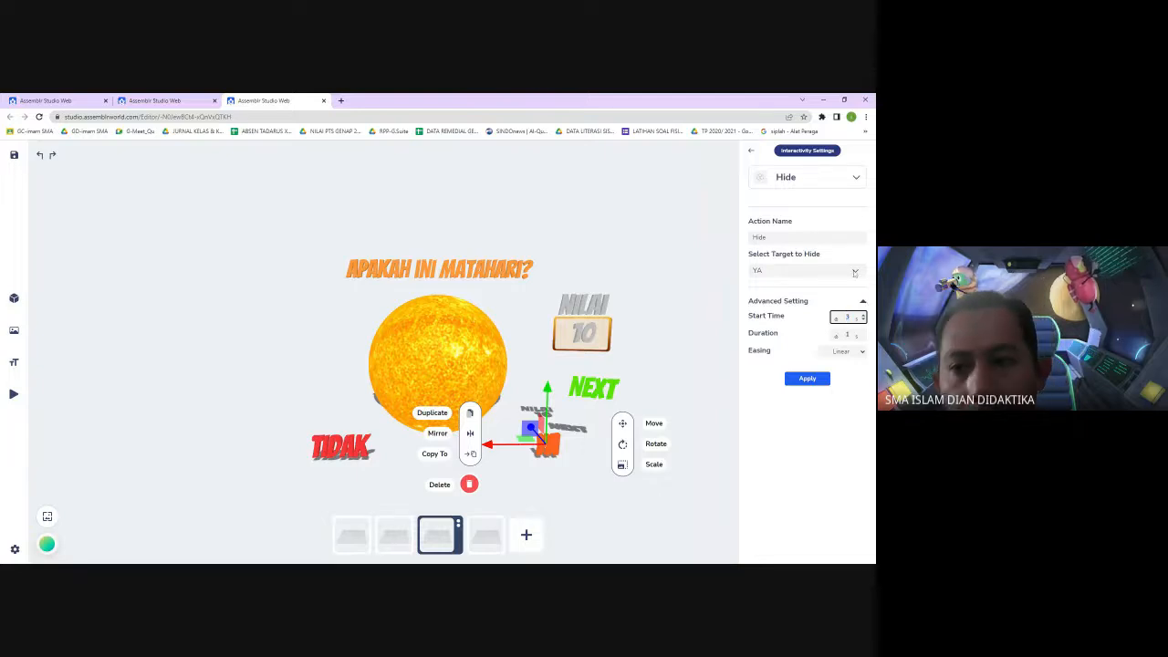
click(853, 272)
click(832, 410)
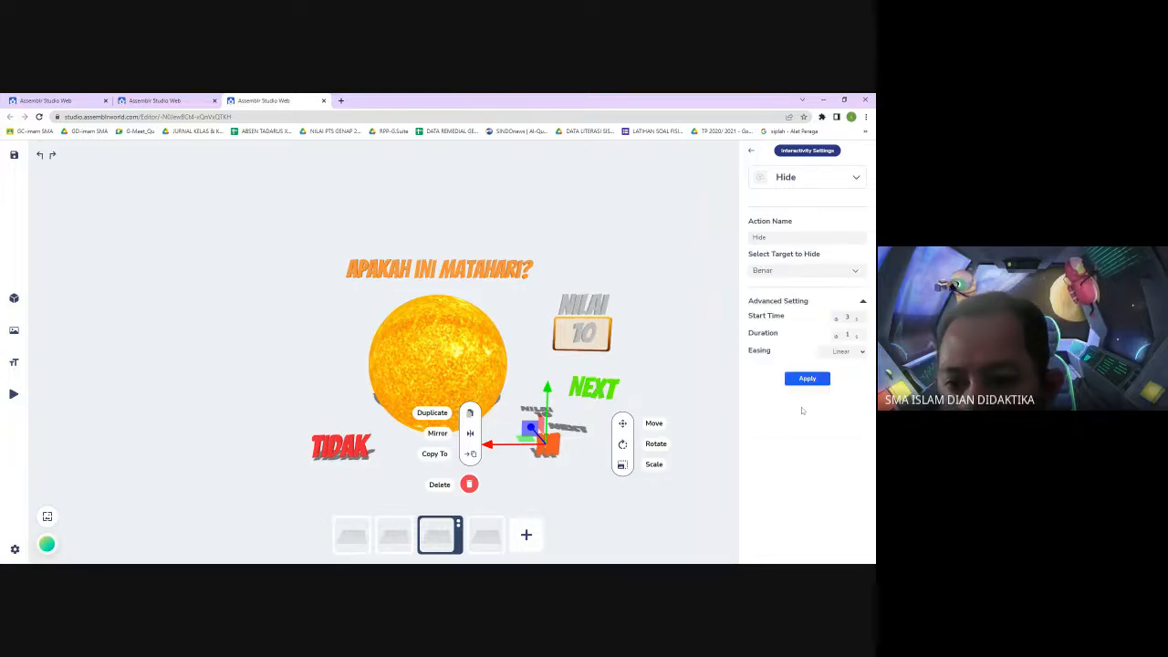
click(809, 379)
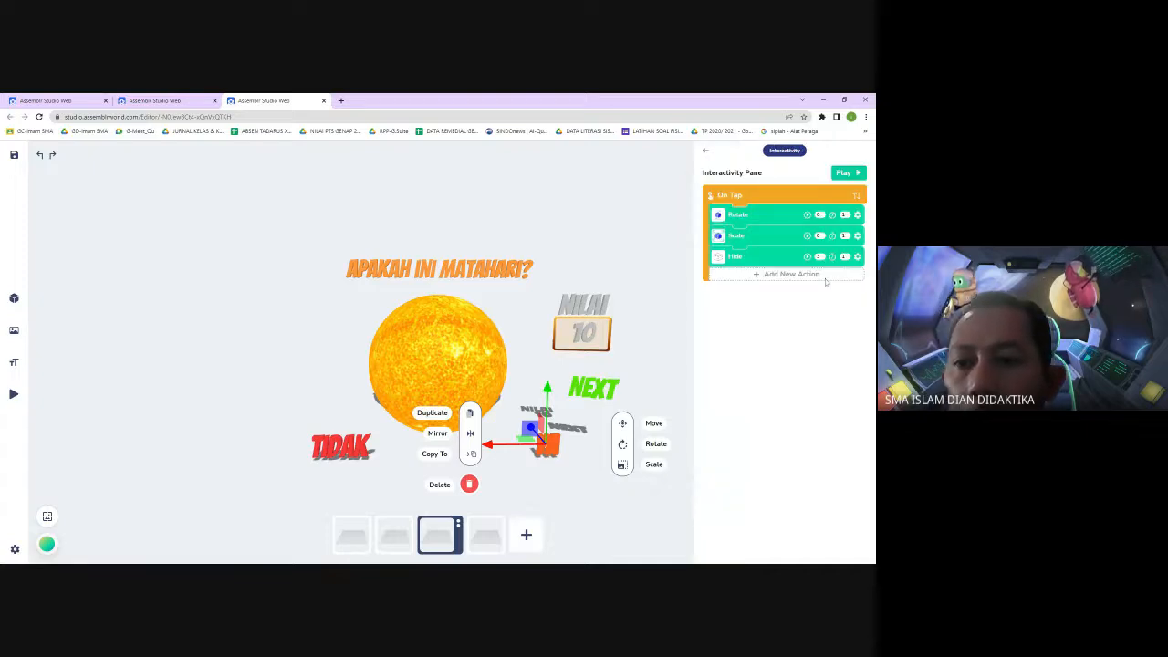
Add another Hide action to the YA text targeting the 10 score with a duration of 0 and apply it
click(821, 275)
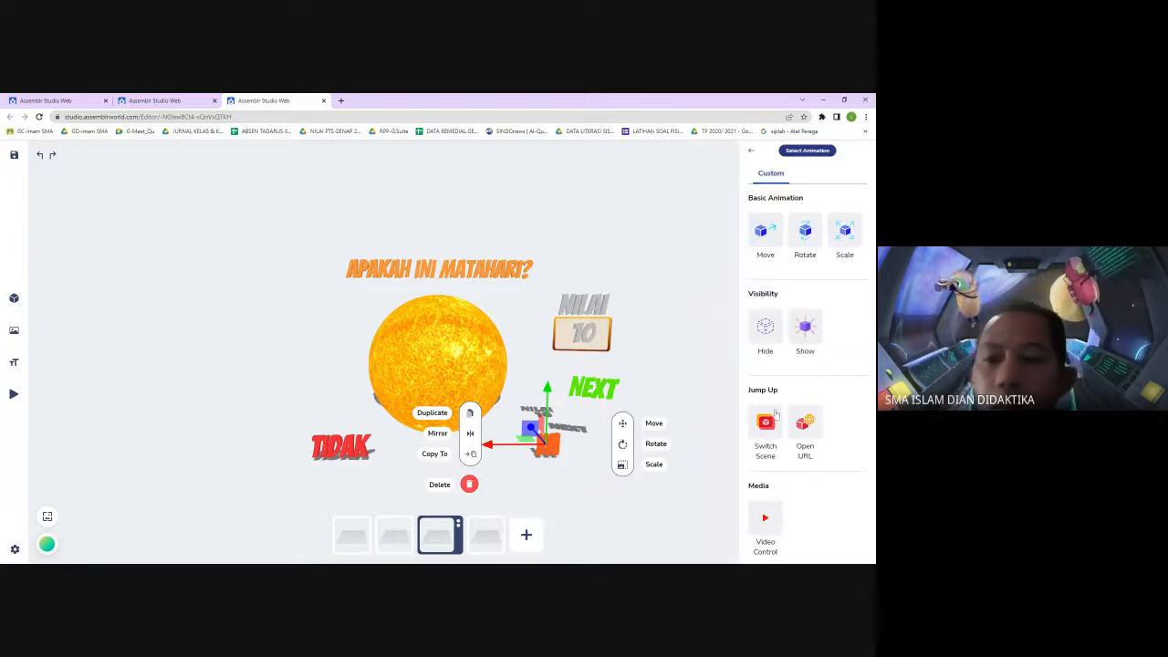
click(766, 330)
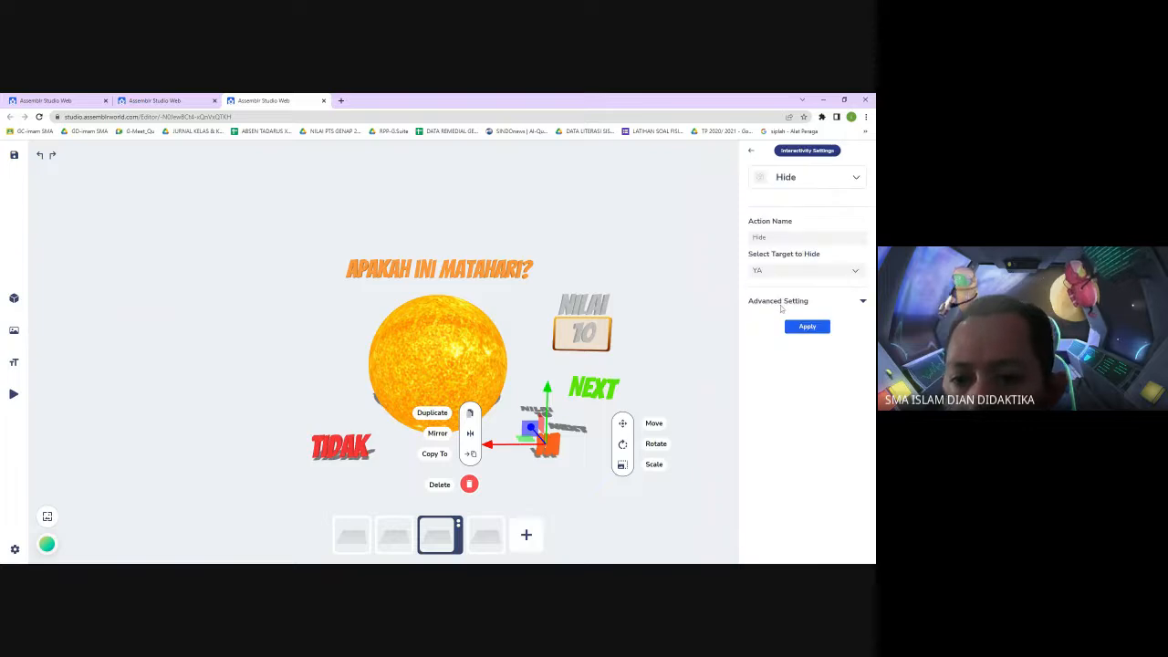
click(855, 272)
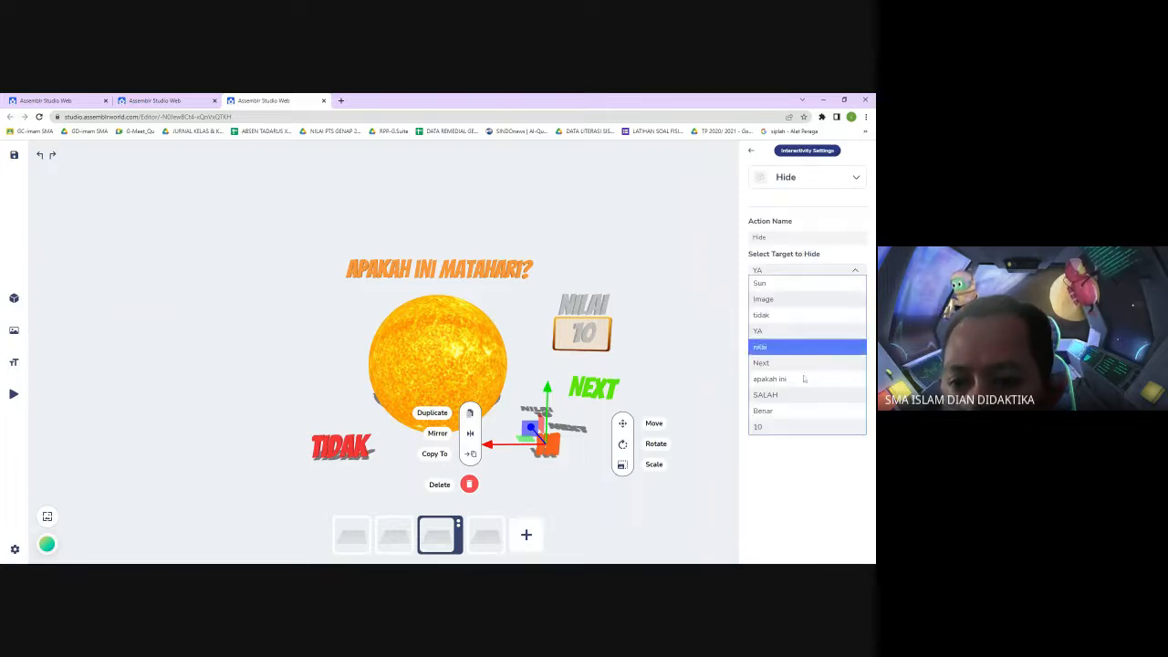
click(771, 427)
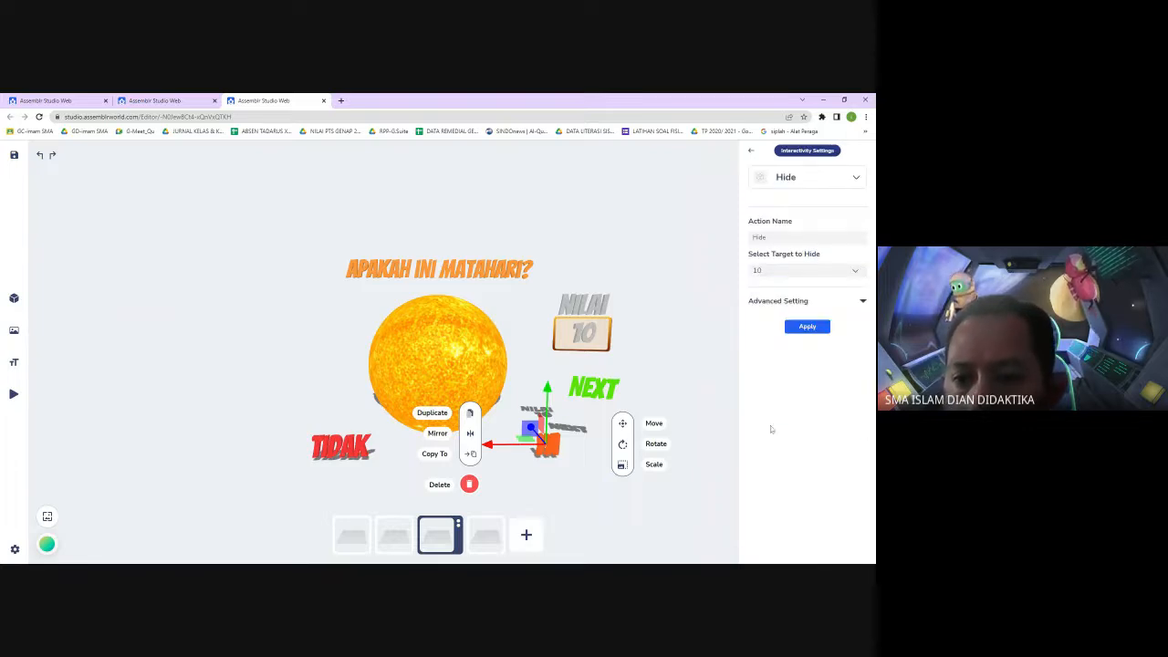
click(862, 301)
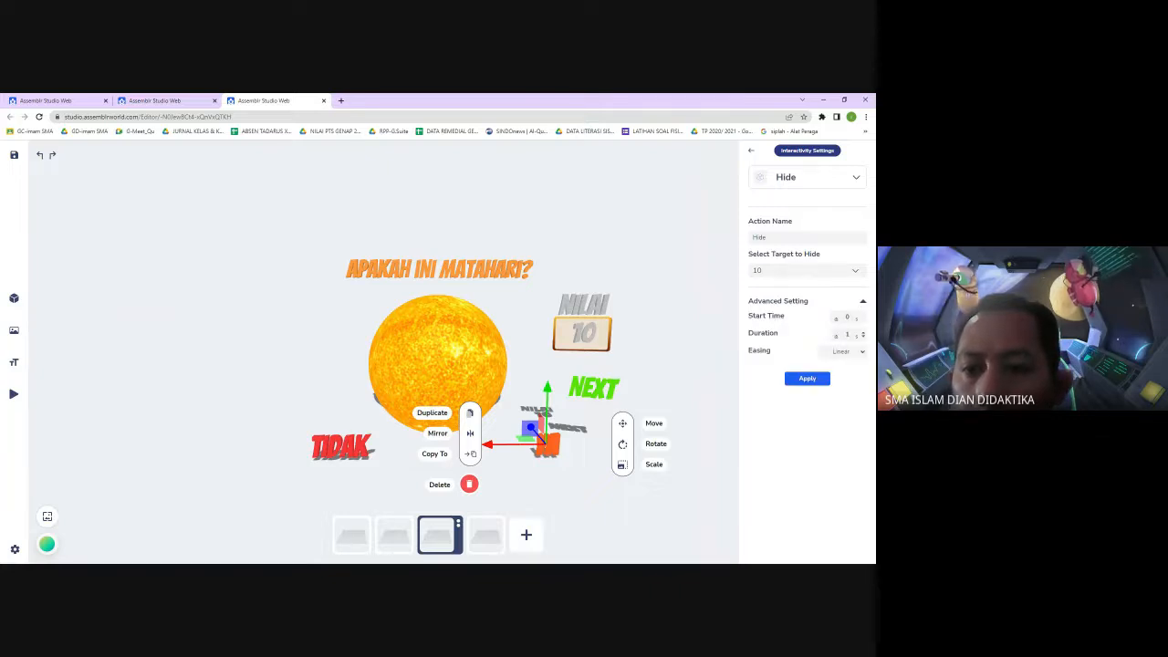
click(846, 335)
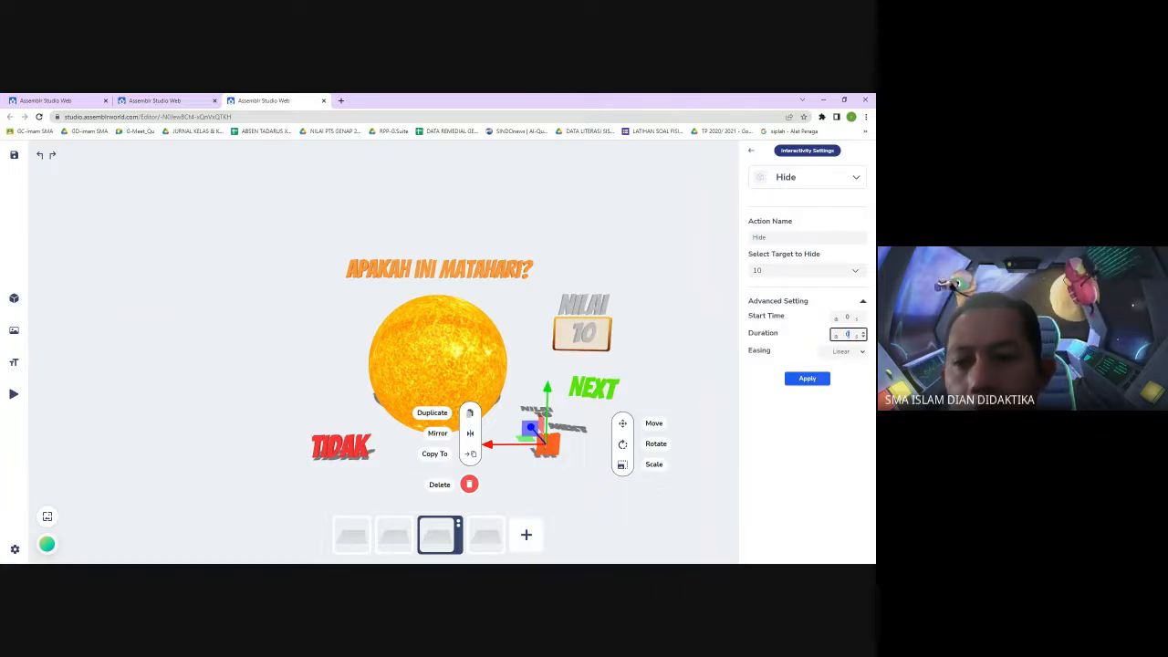
click(808, 378)
click(680, 378)
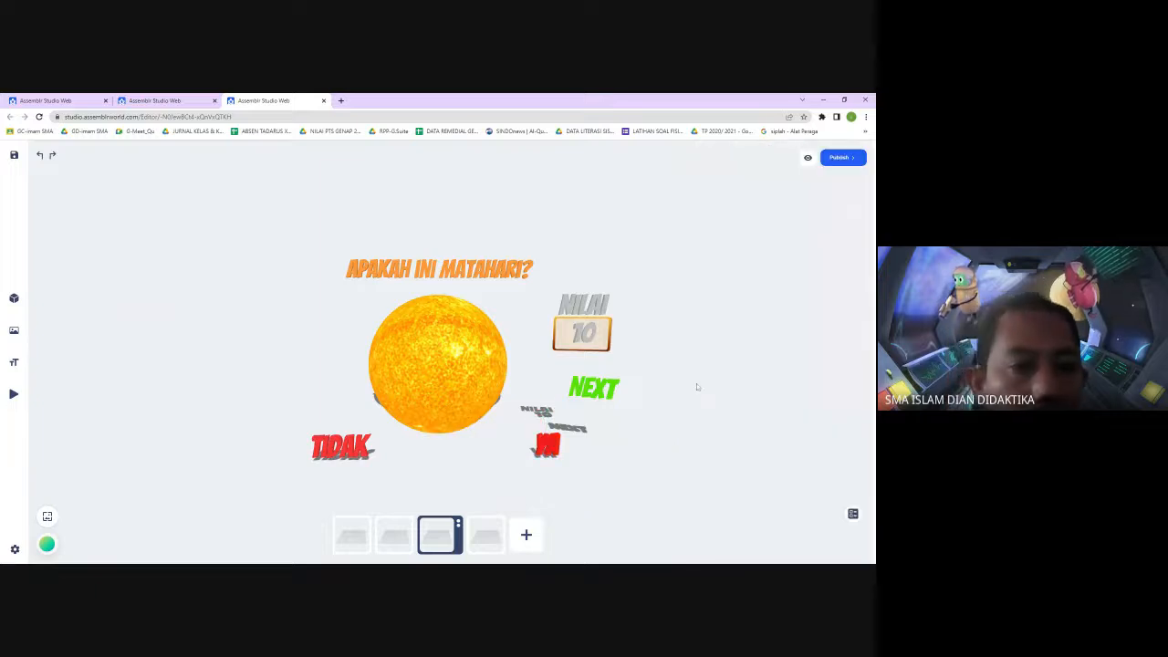
Add a 3D text reading 20 and move it up beside the NILAI score board
click(14, 361)
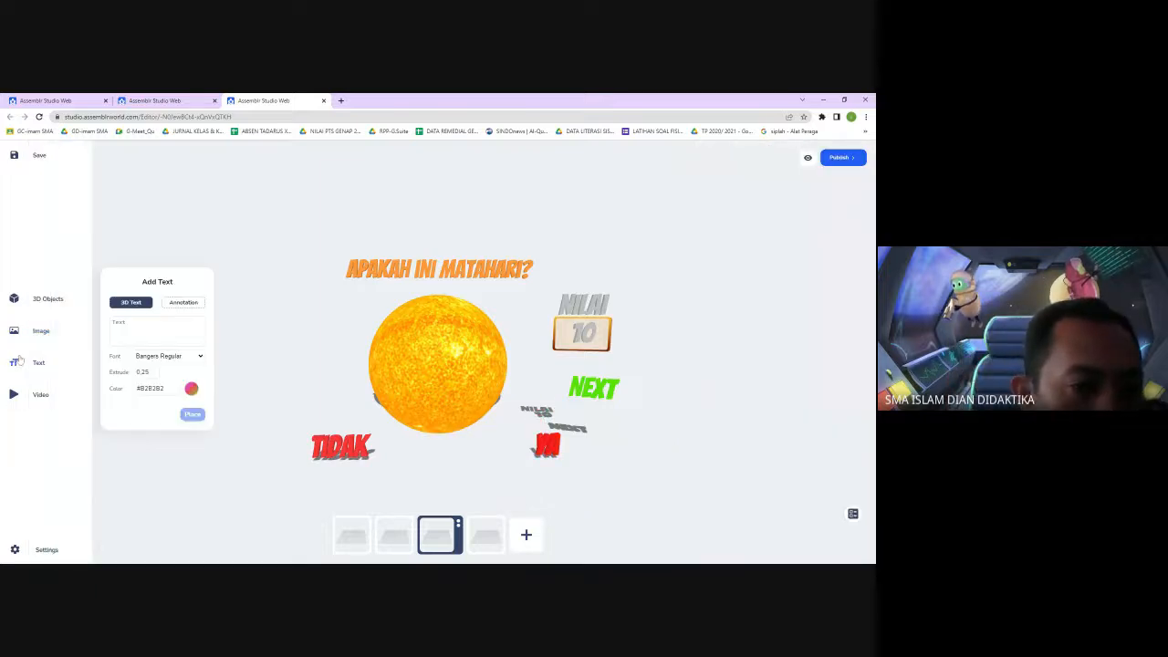
click(157, 330)
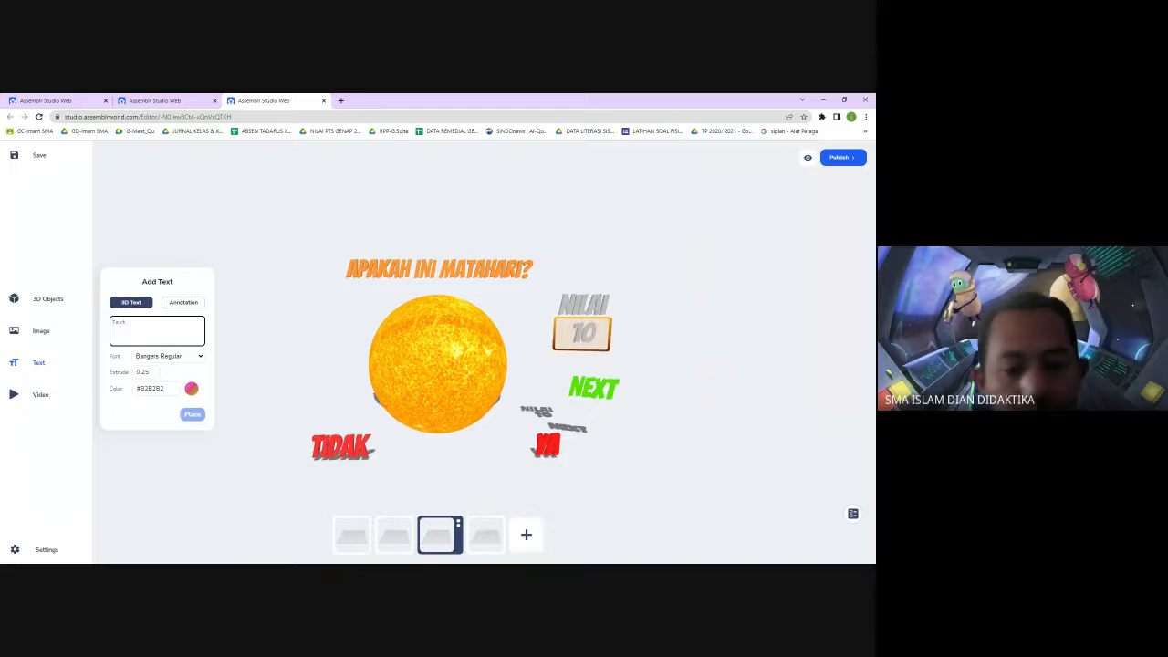
text(20)
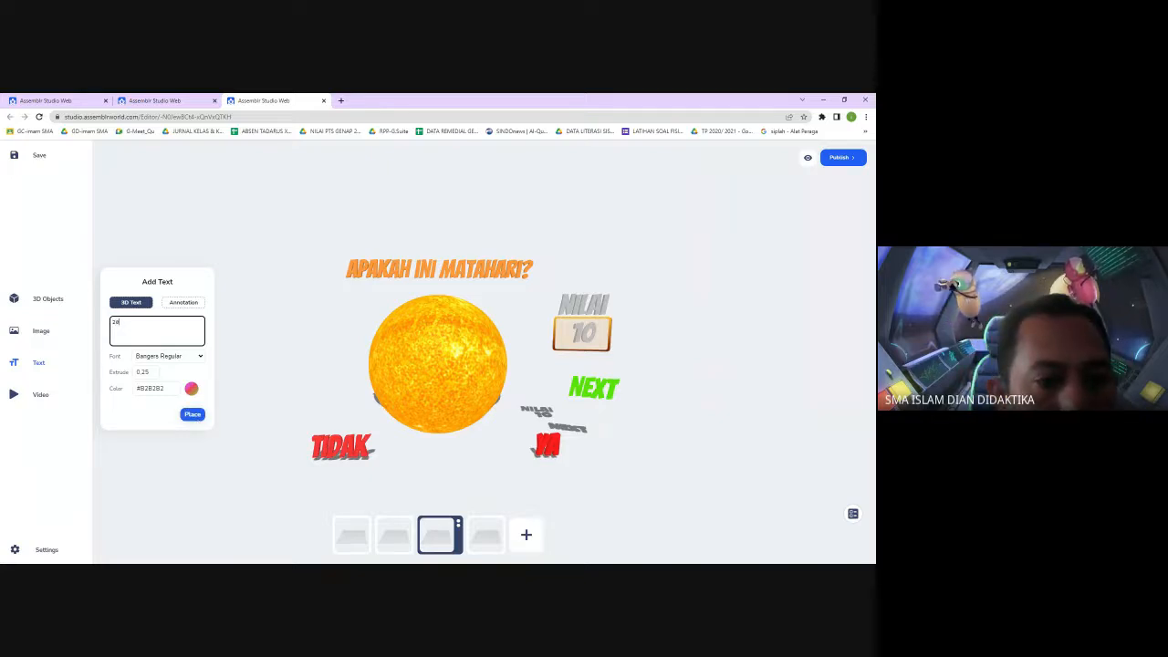
click(193, 415)
drag(434, 346, 562, 284)
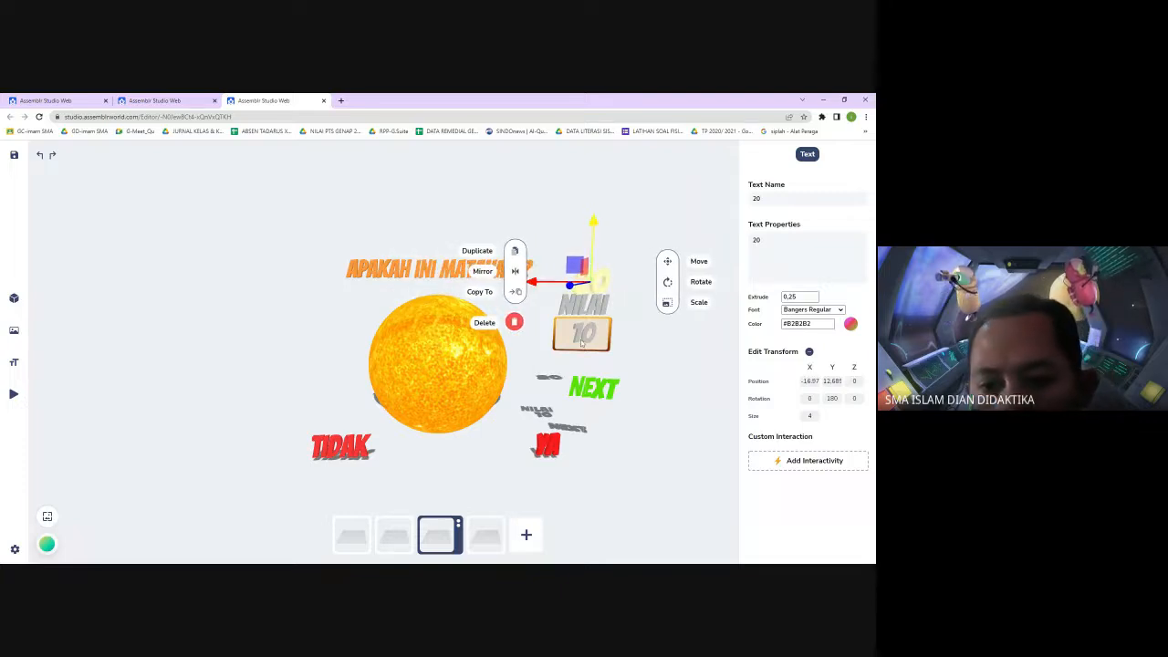
click(613, 352)
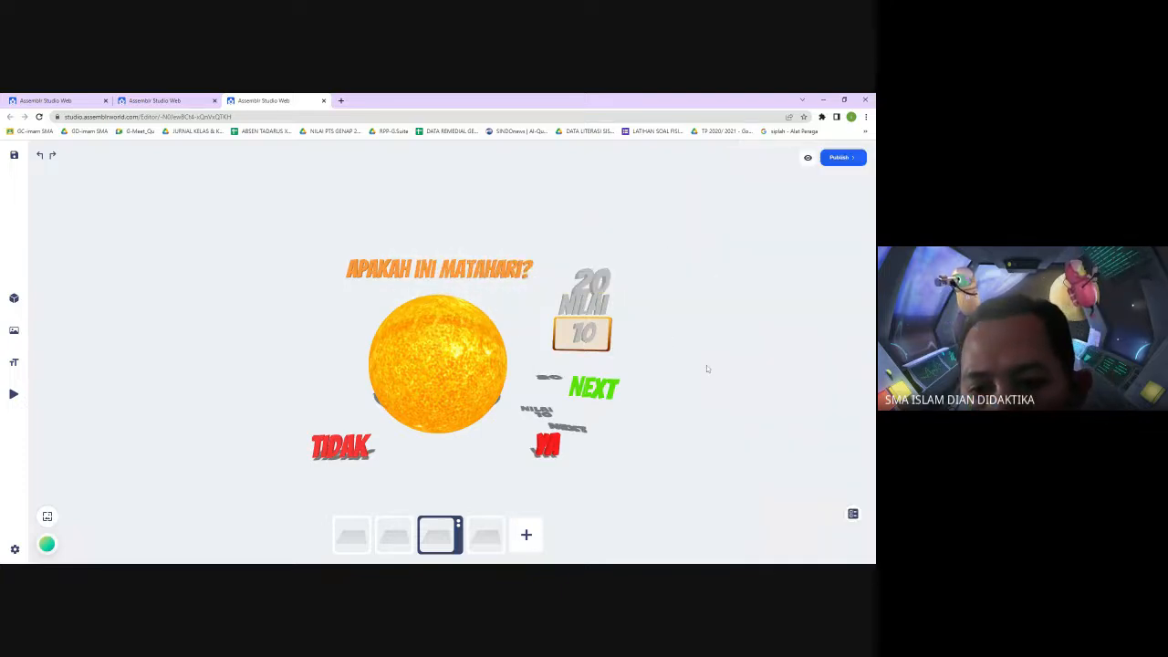
Set the 20 text's position to X -10, Y 8, Z 15 and its size to 2, matching the 10 score text
click(589, 342)
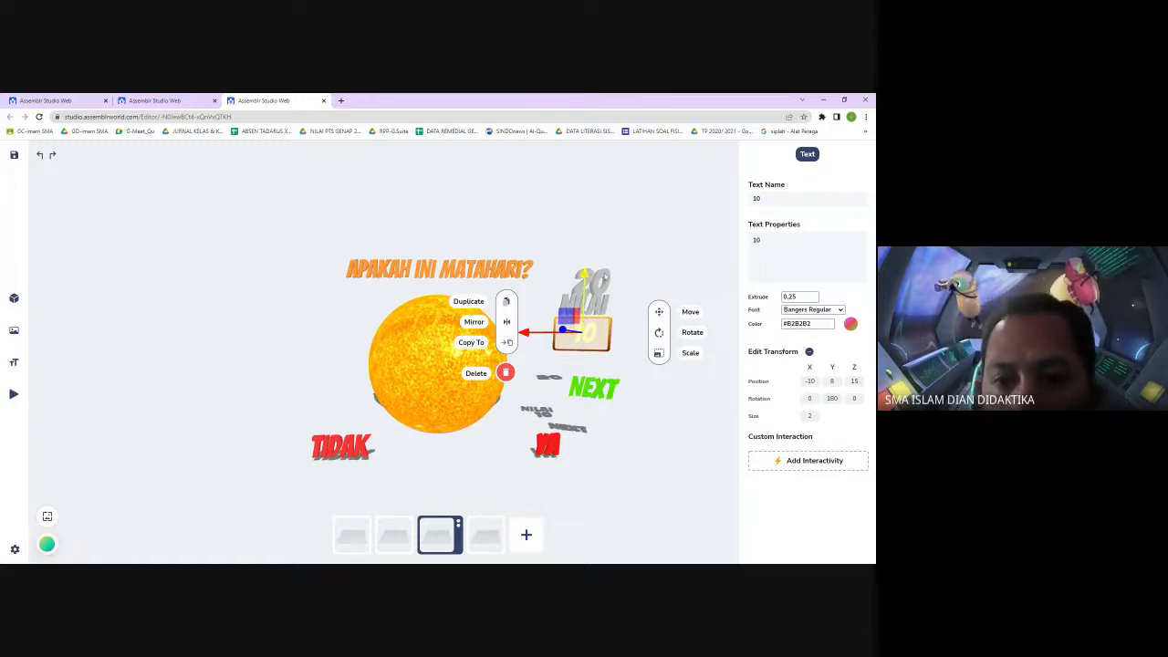
click(666, 260)
click(594, 276)
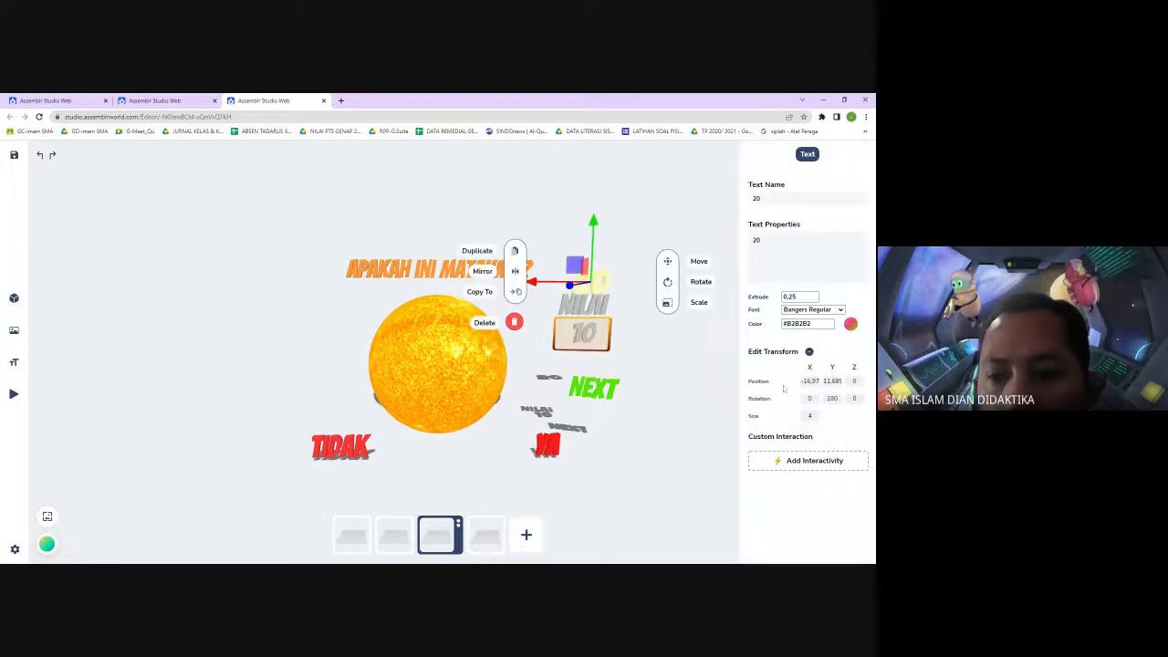
click(808, 380)
key(ctrl+a)
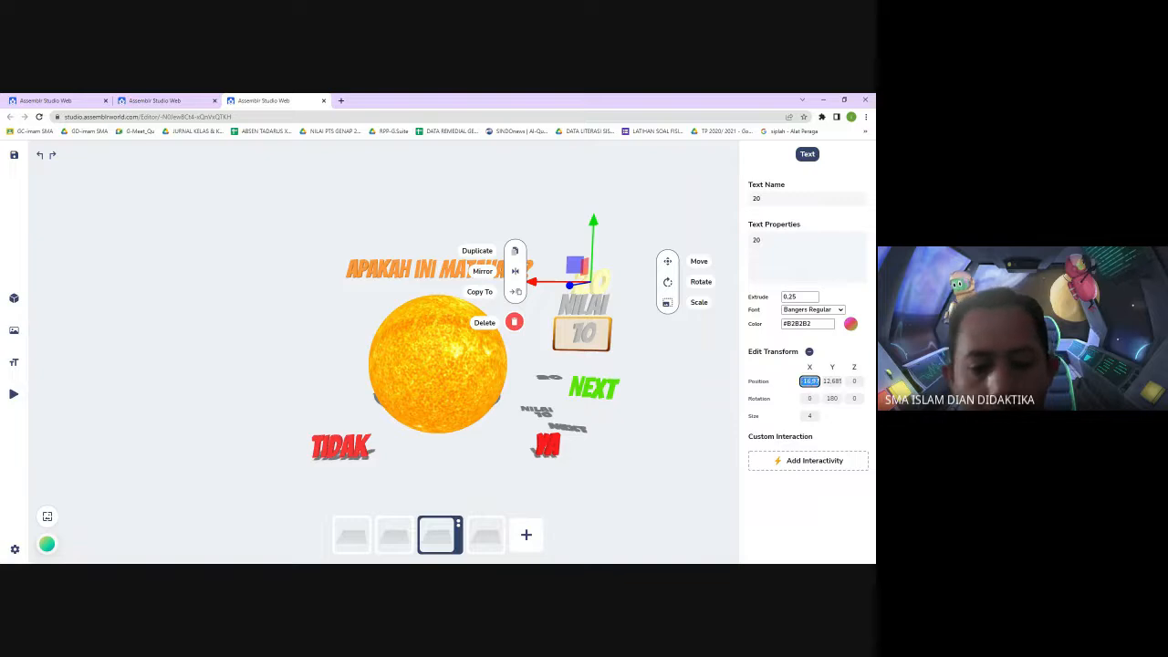
text(10)
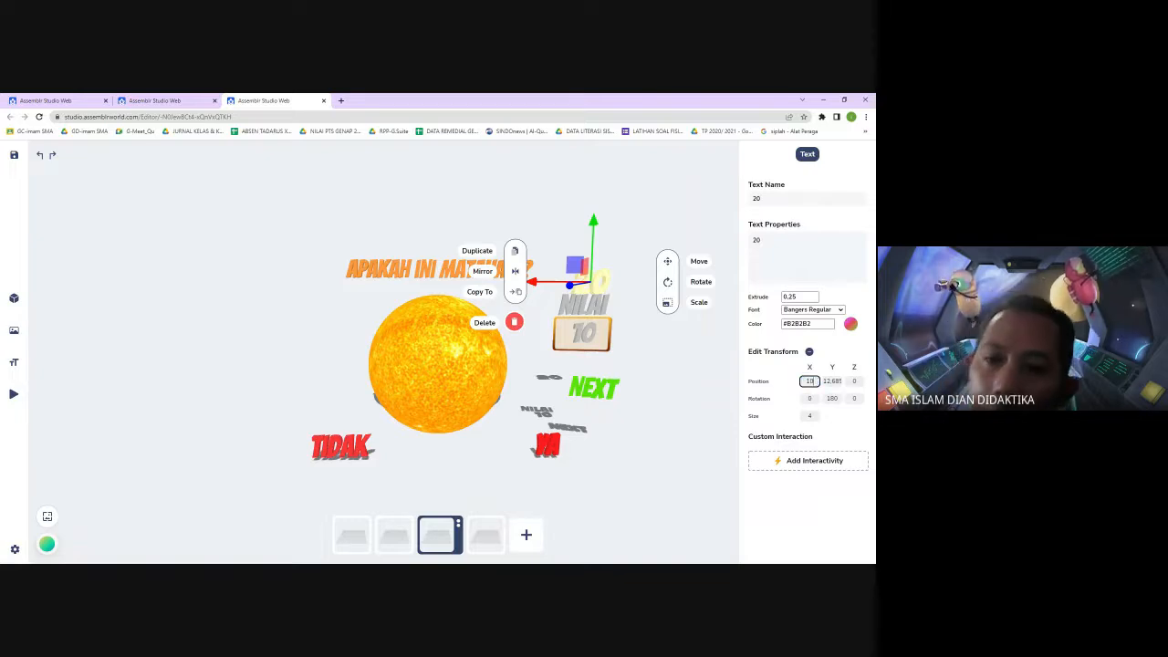
text(-)
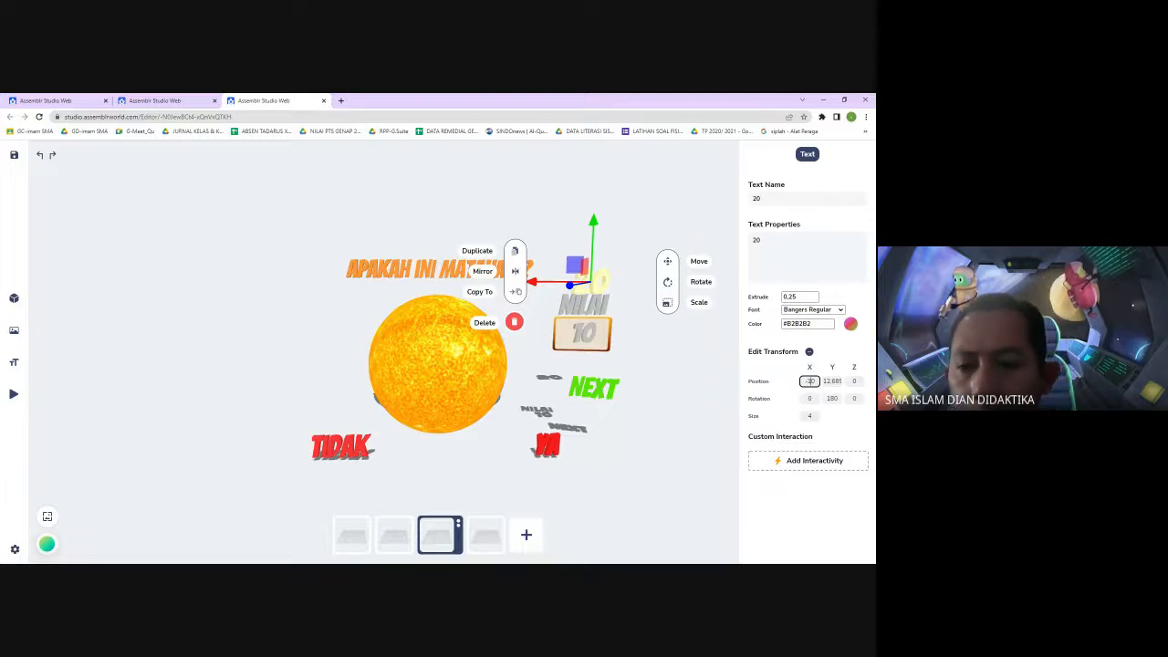
key(Tab)
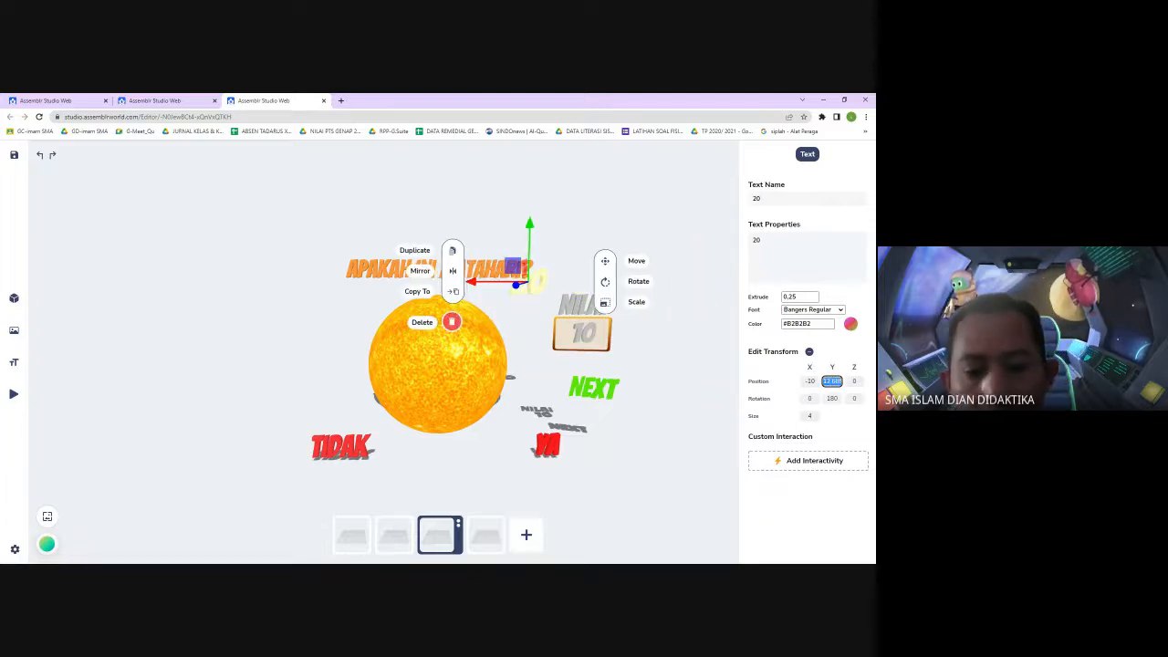
text(8)
key(Tab)
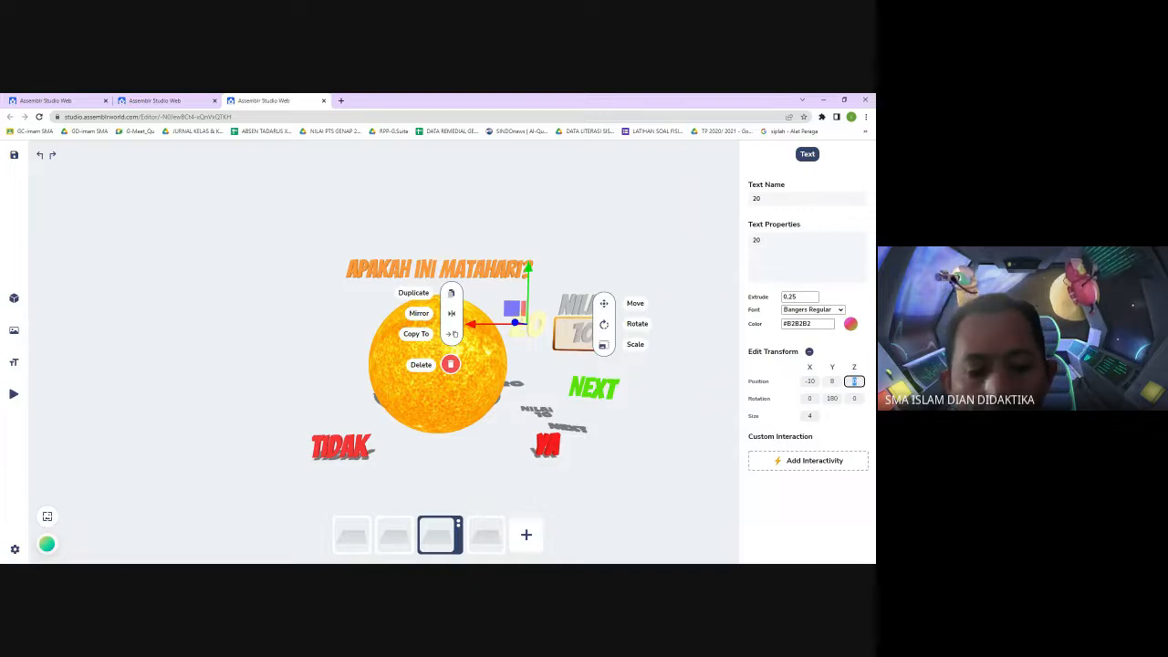
text(15)
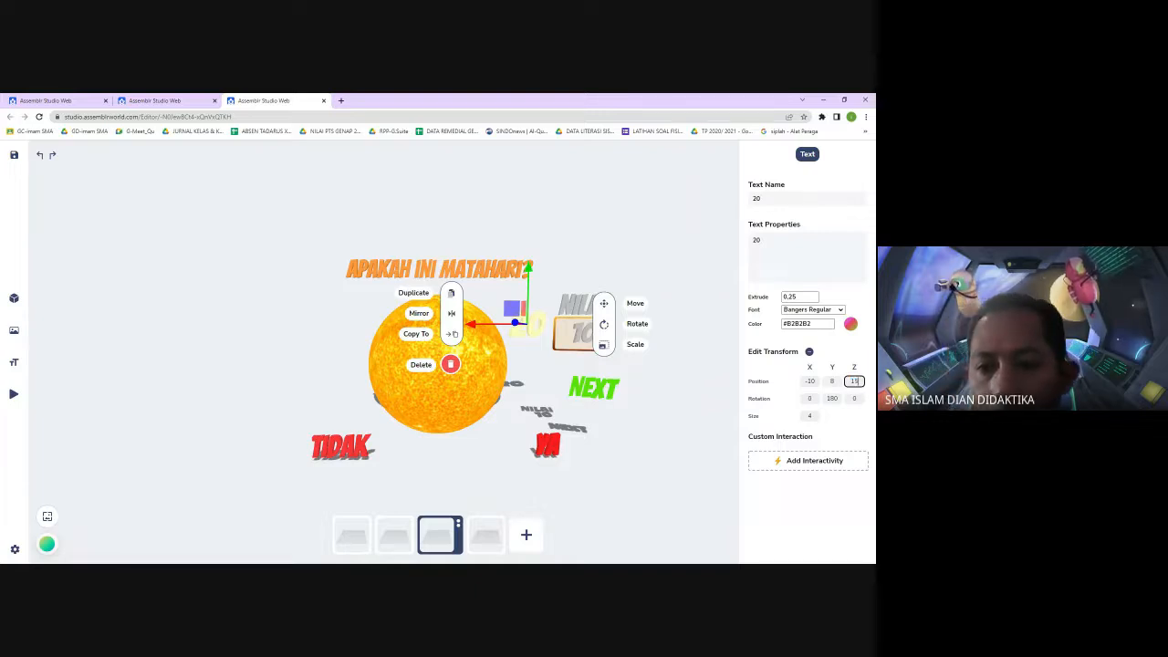
key(Tab)
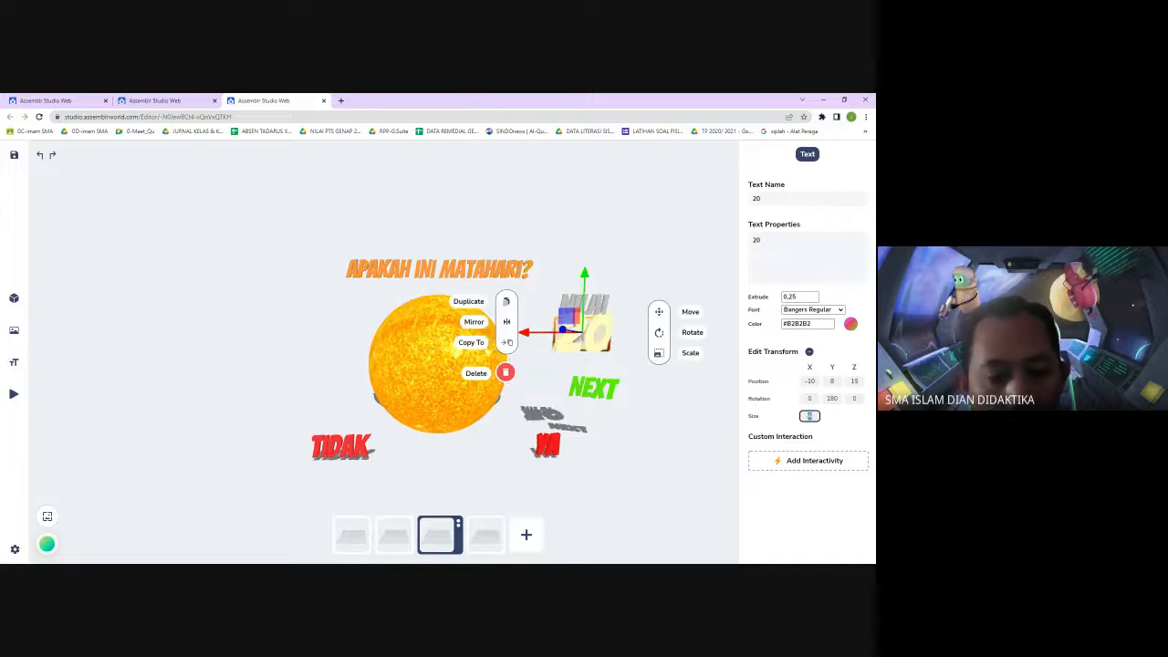
text(2)
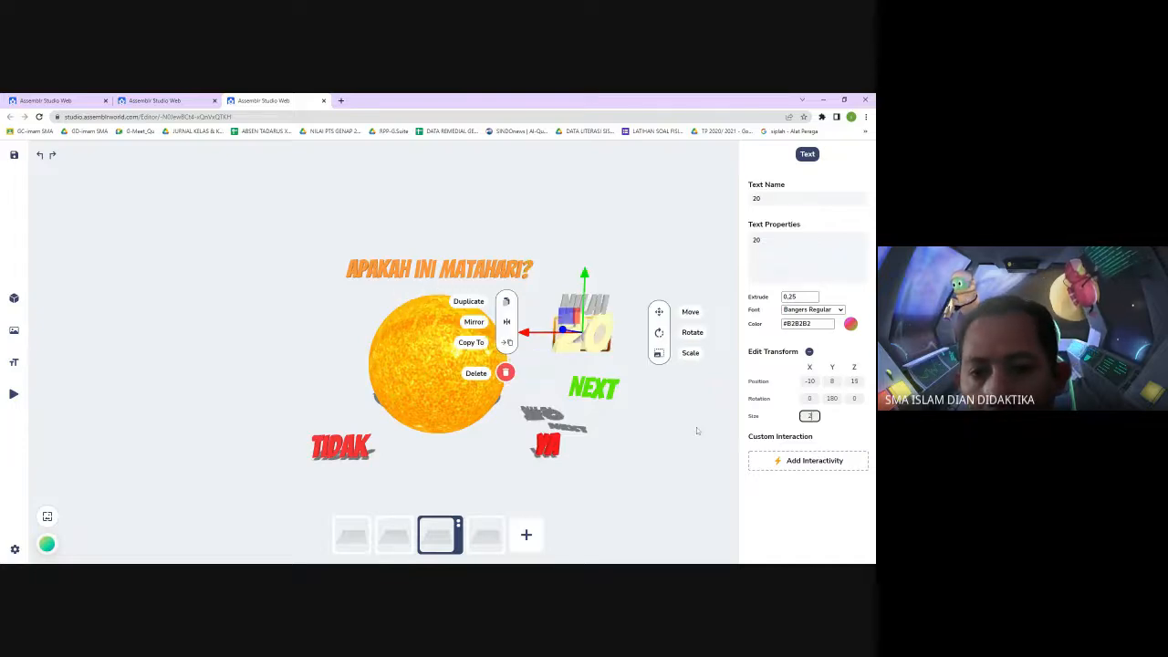
click(696, 427)
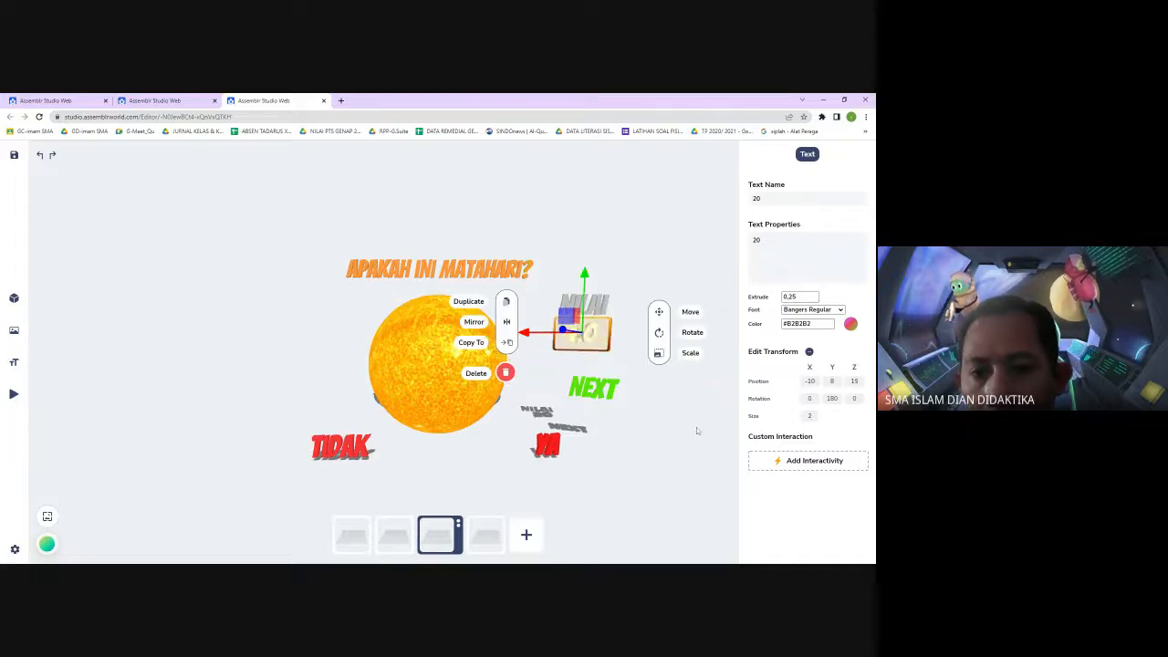
Select the score texts in turn, including through the object list, and inspect the 20 text's size
click(587, 340)
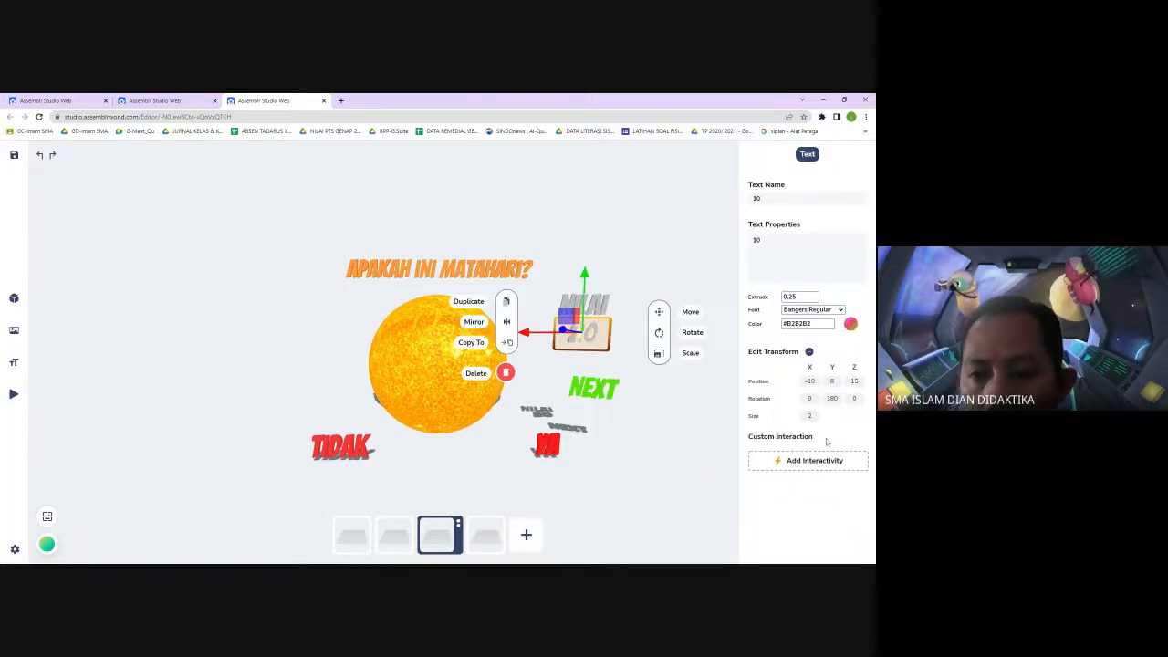
click(728, 504)
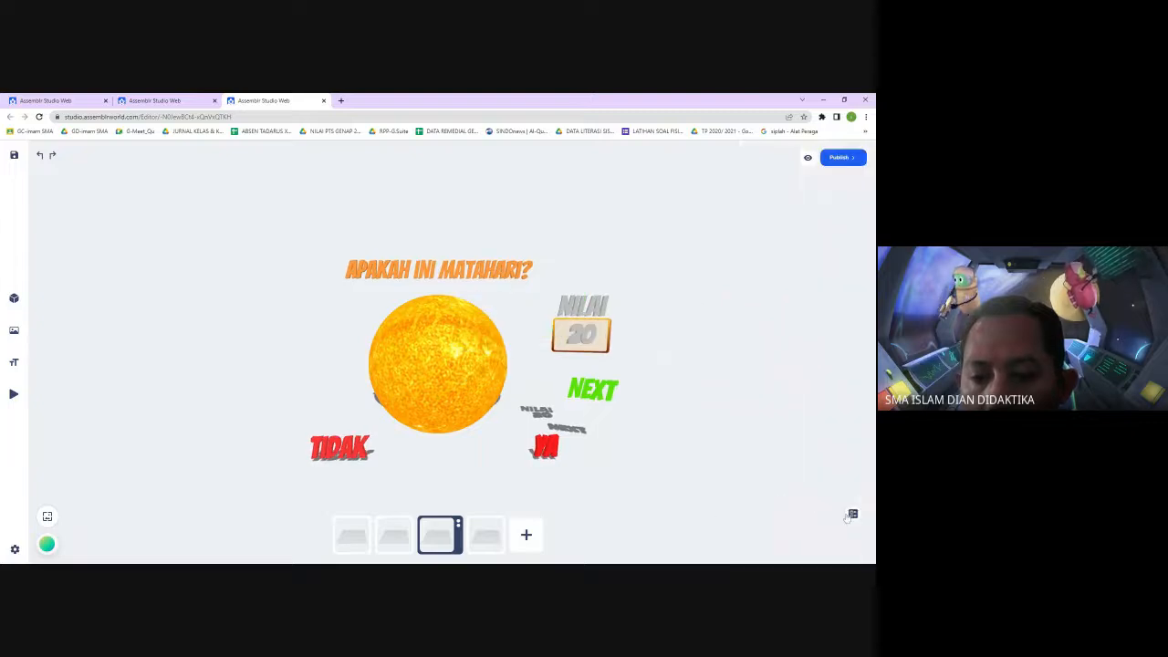
click(853, 514)
click(780, 463)
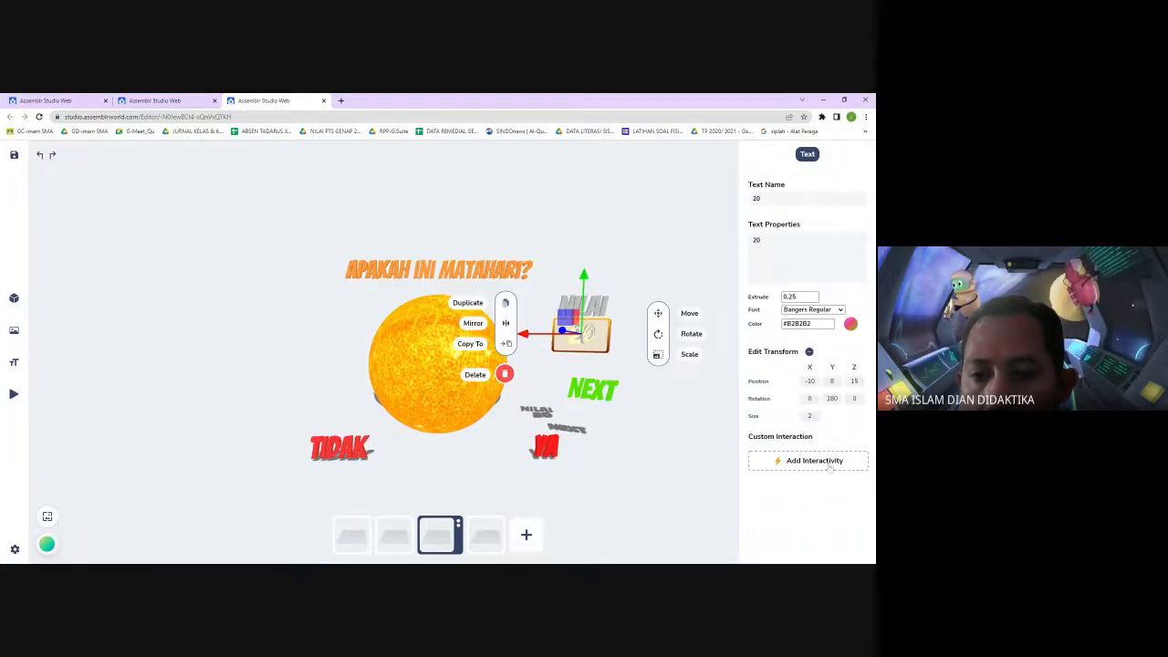
click(806, 416)
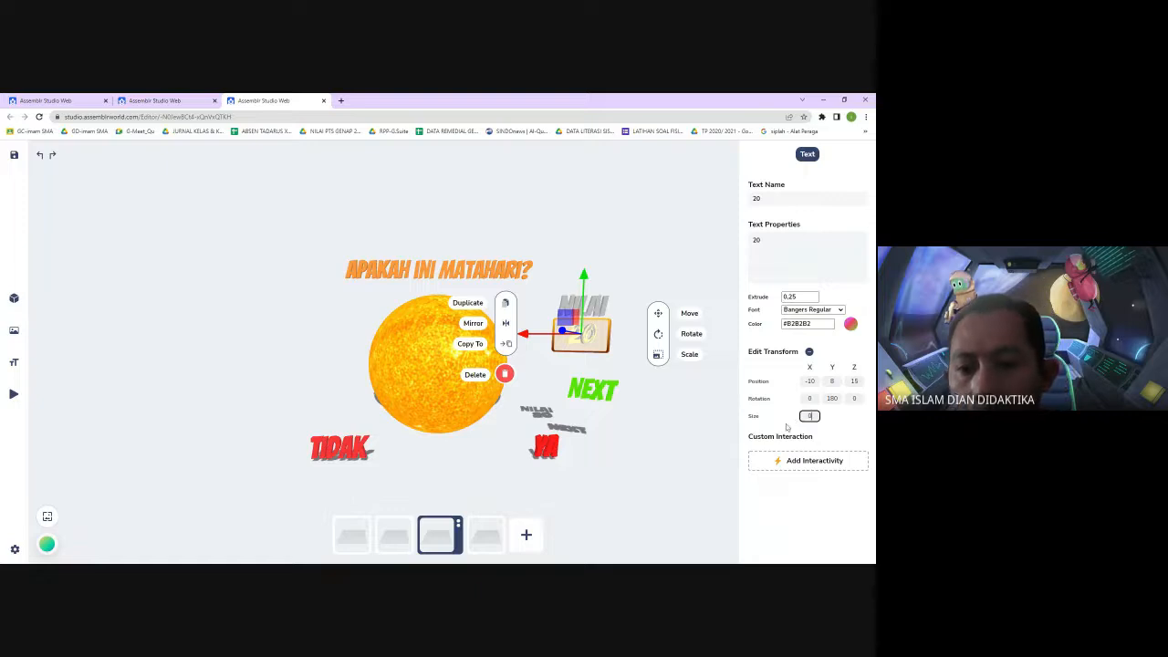
click(666, 485)
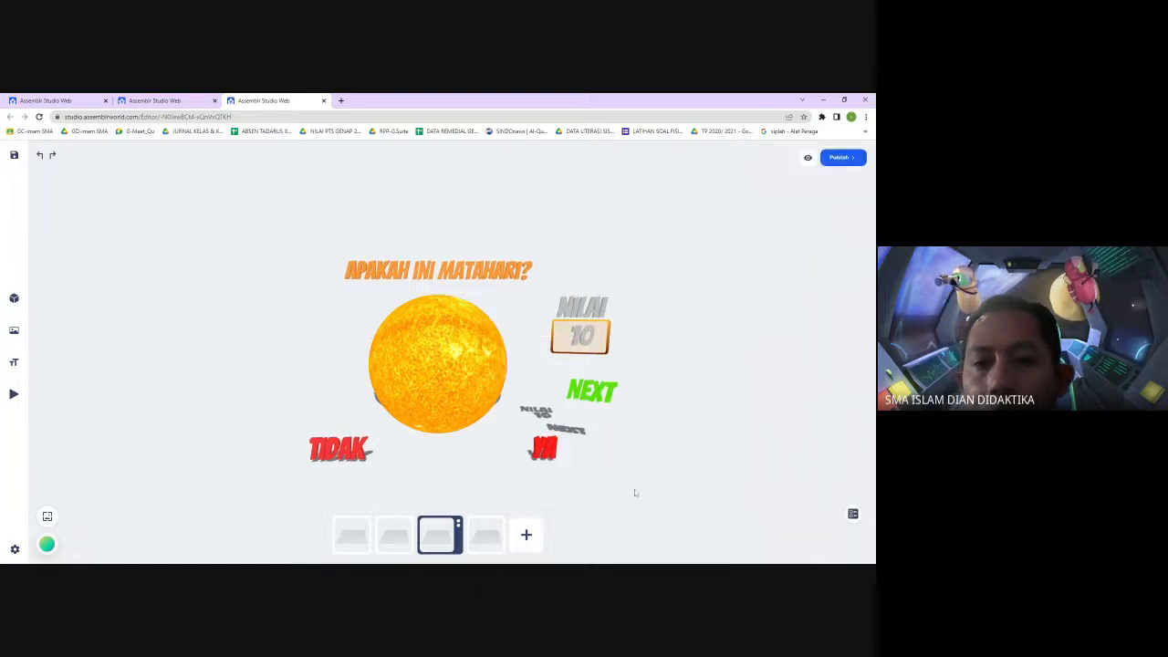
Add a Scale action to the YA text targeting the 20 text with scale 10 and apply it
click(542, 452)
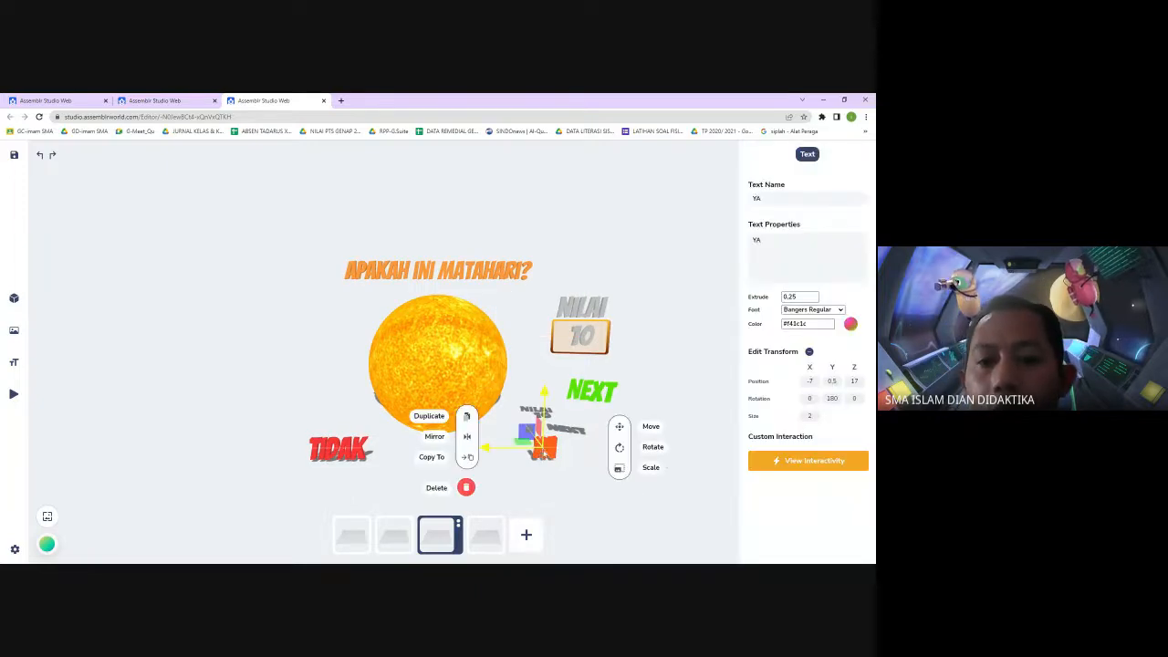
click(810, 460)
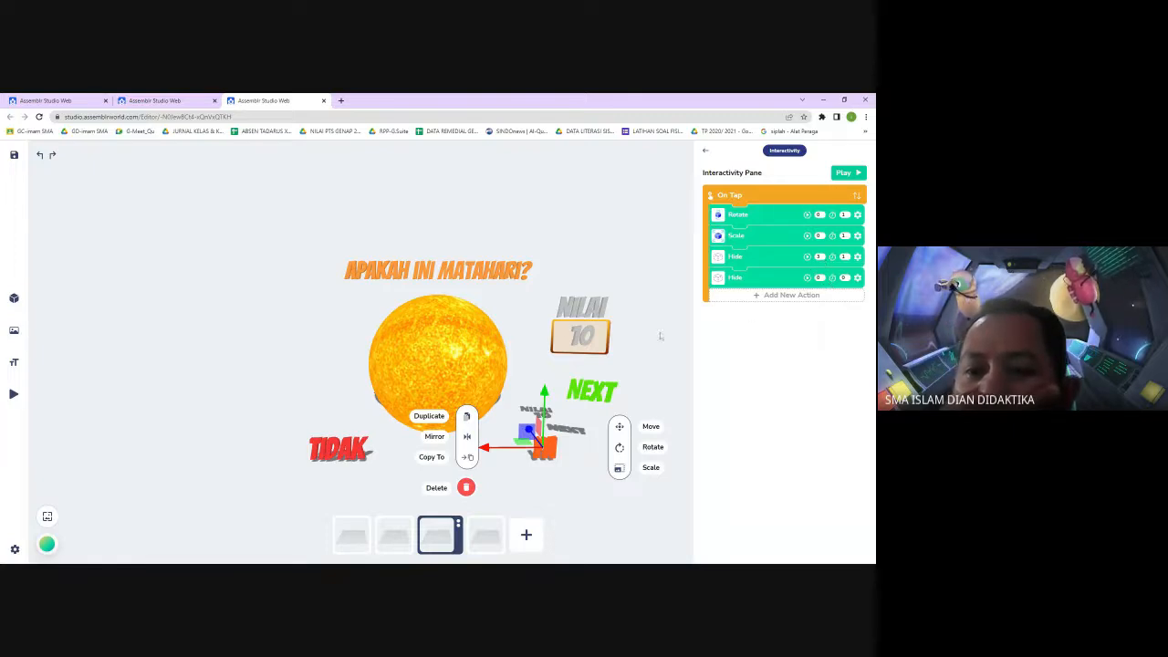
click(801, 298)
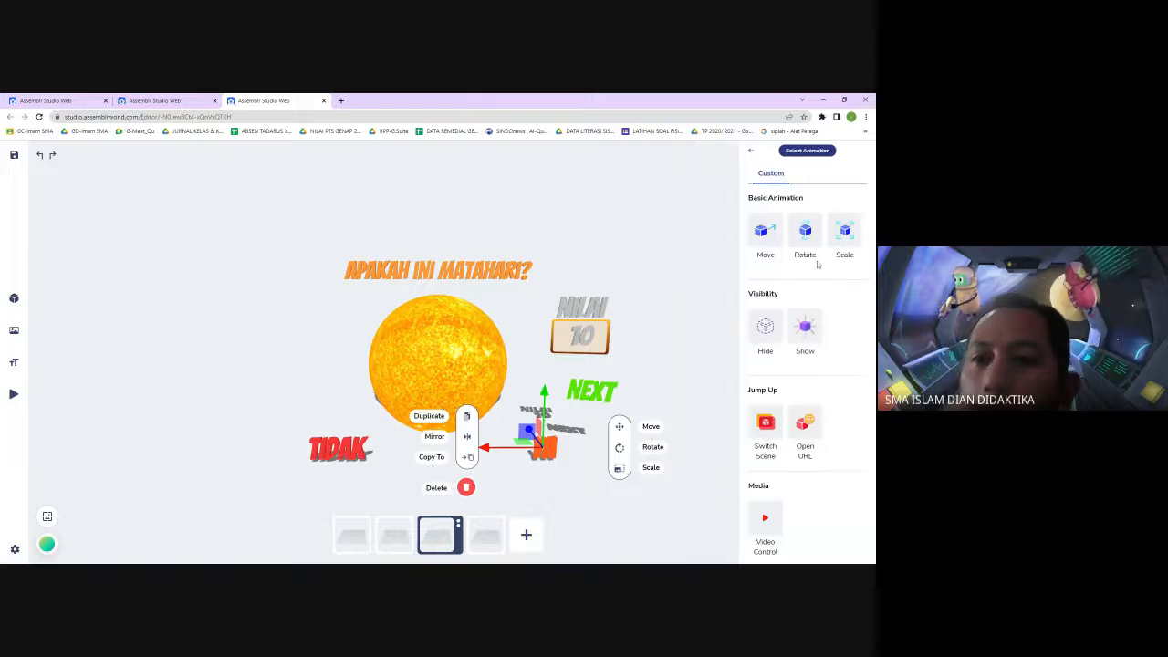
click(845, 241)
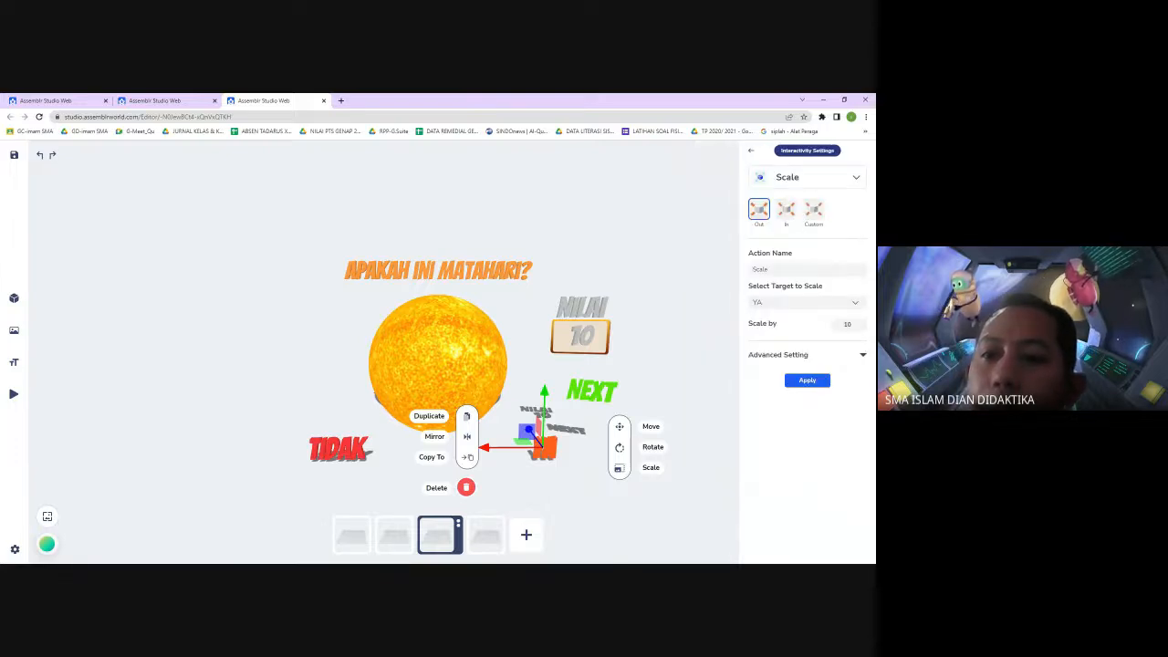
click(844, 302)
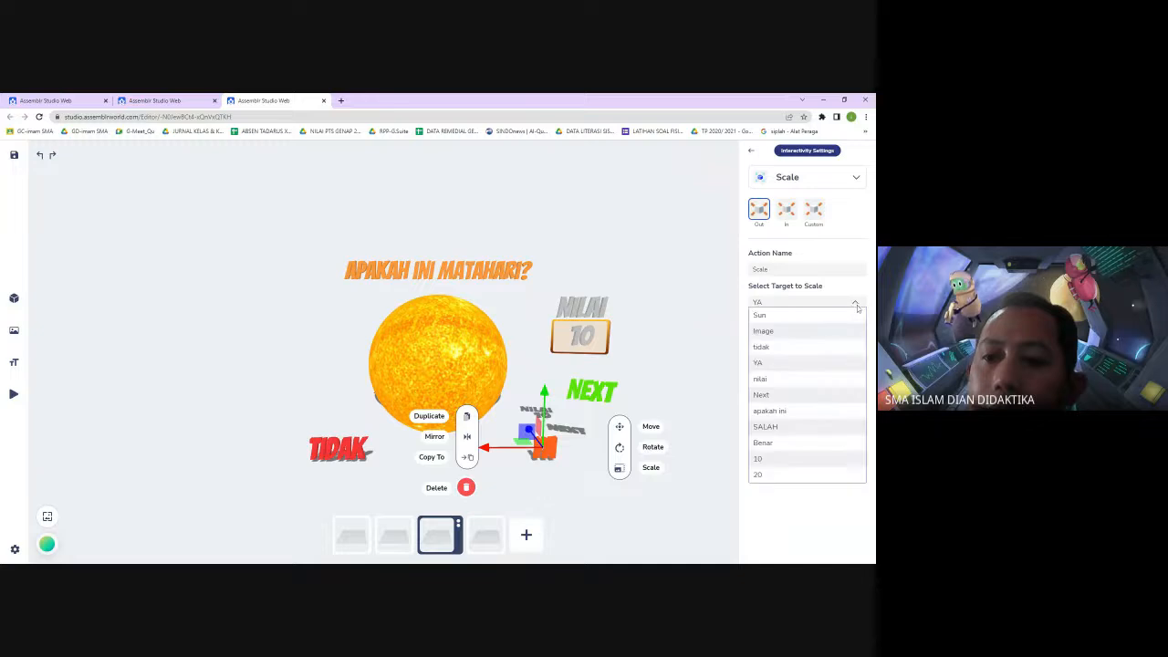
click(783, 475)
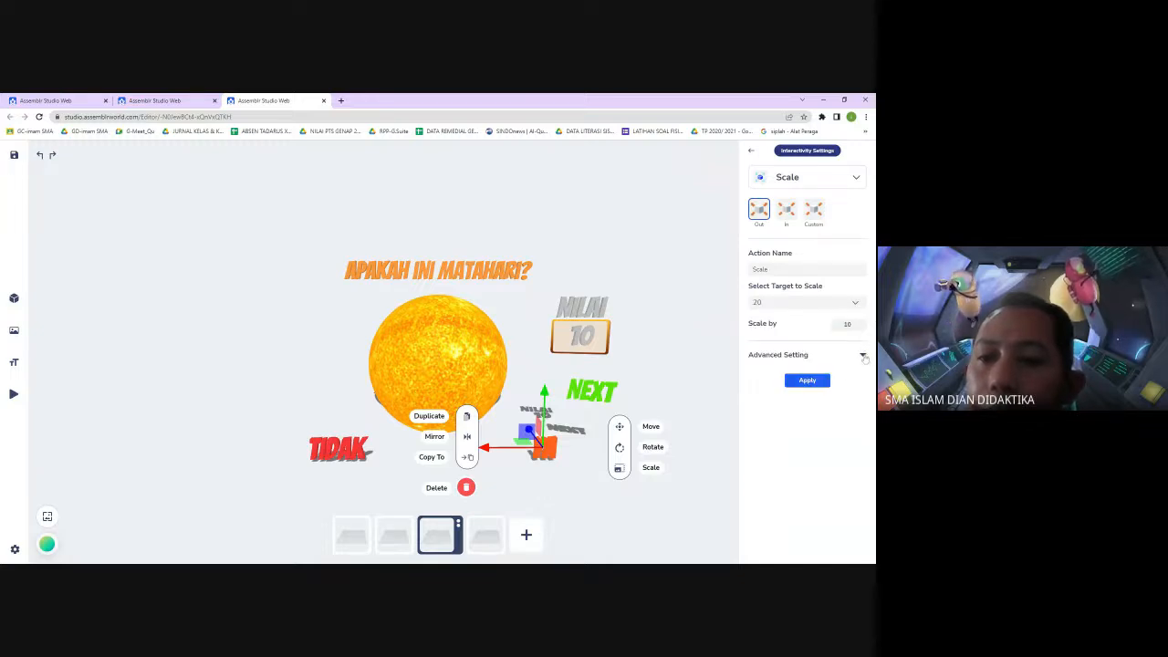
click(863, 356)
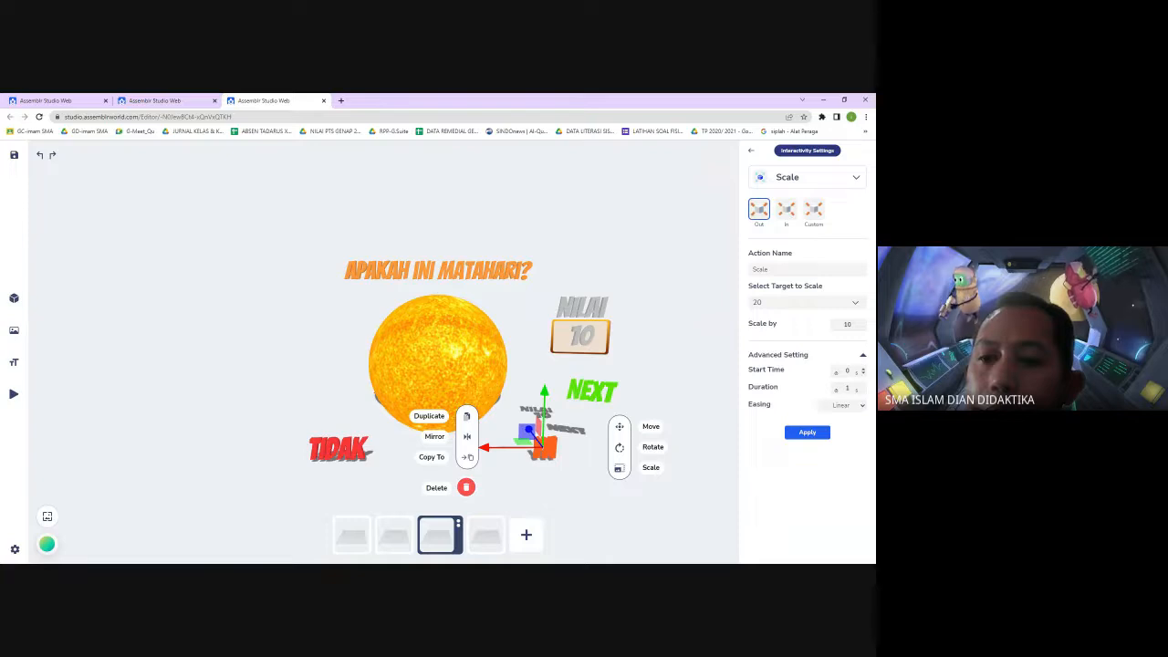
click(849, 370)
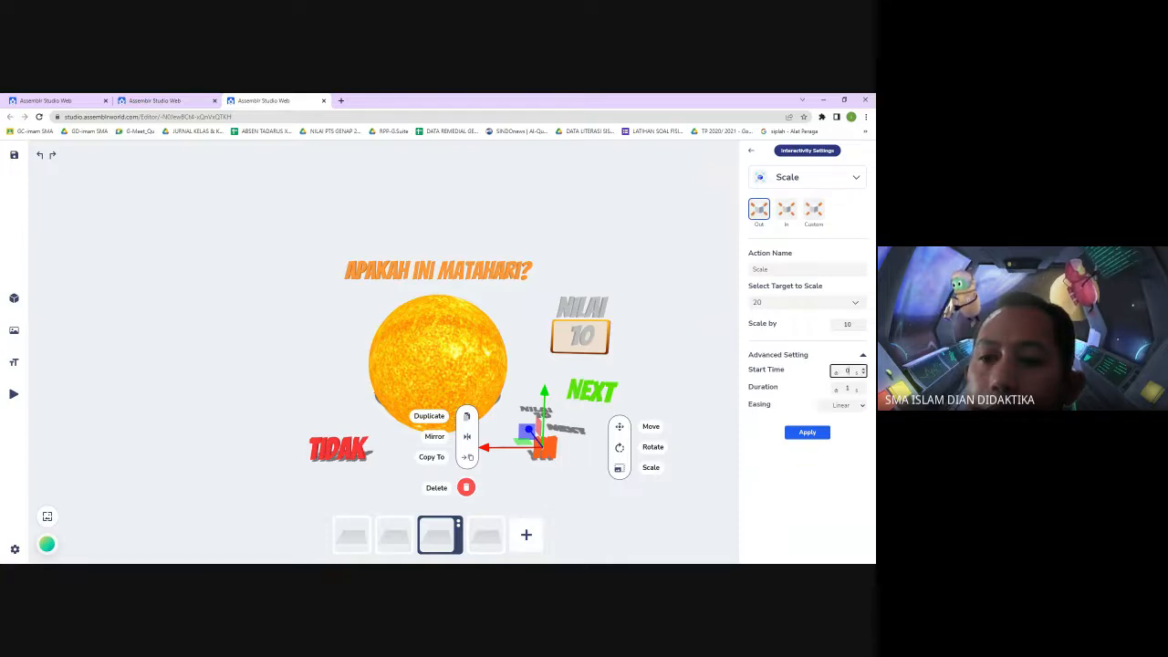
text(1)
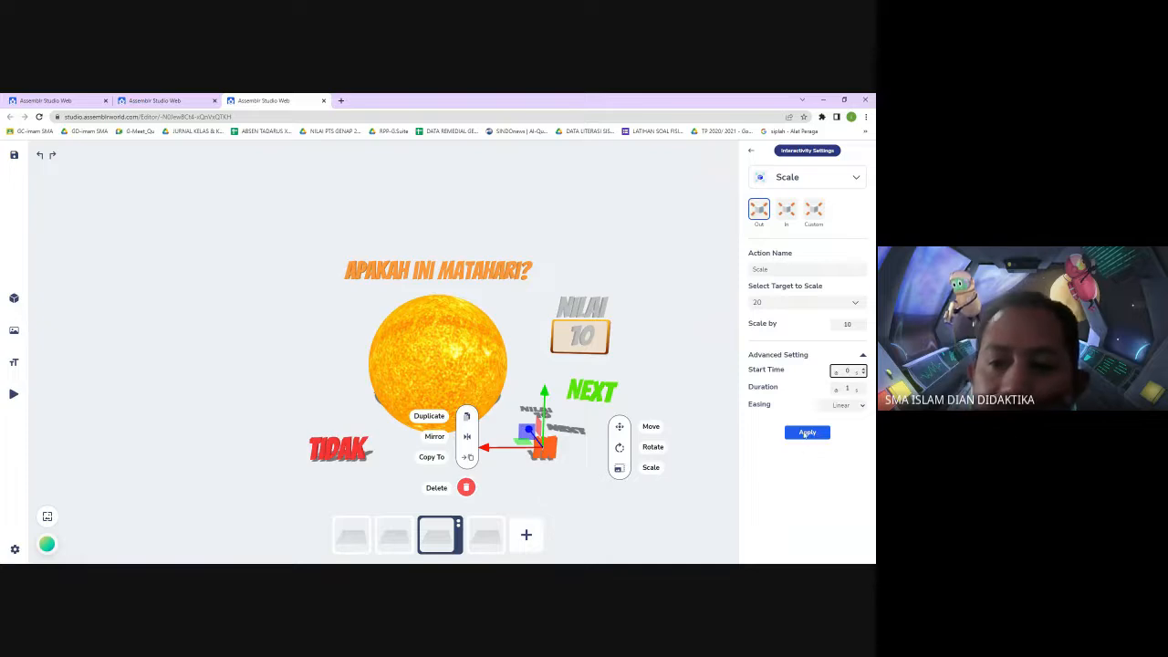
click(807, 433)
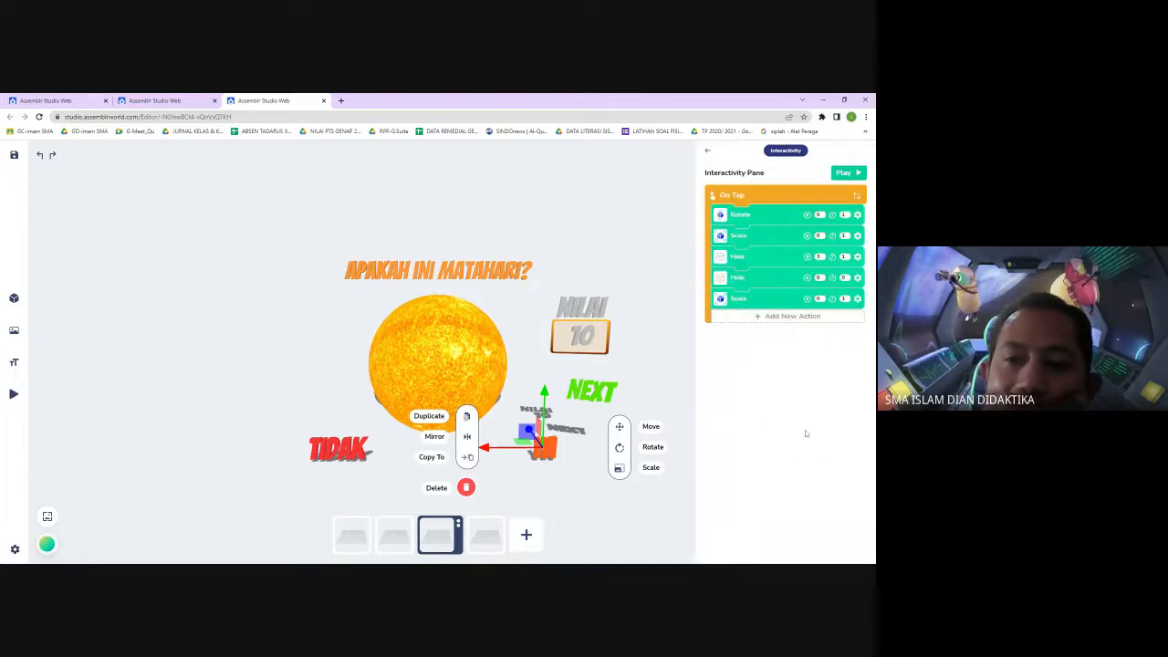
click(639, 513)
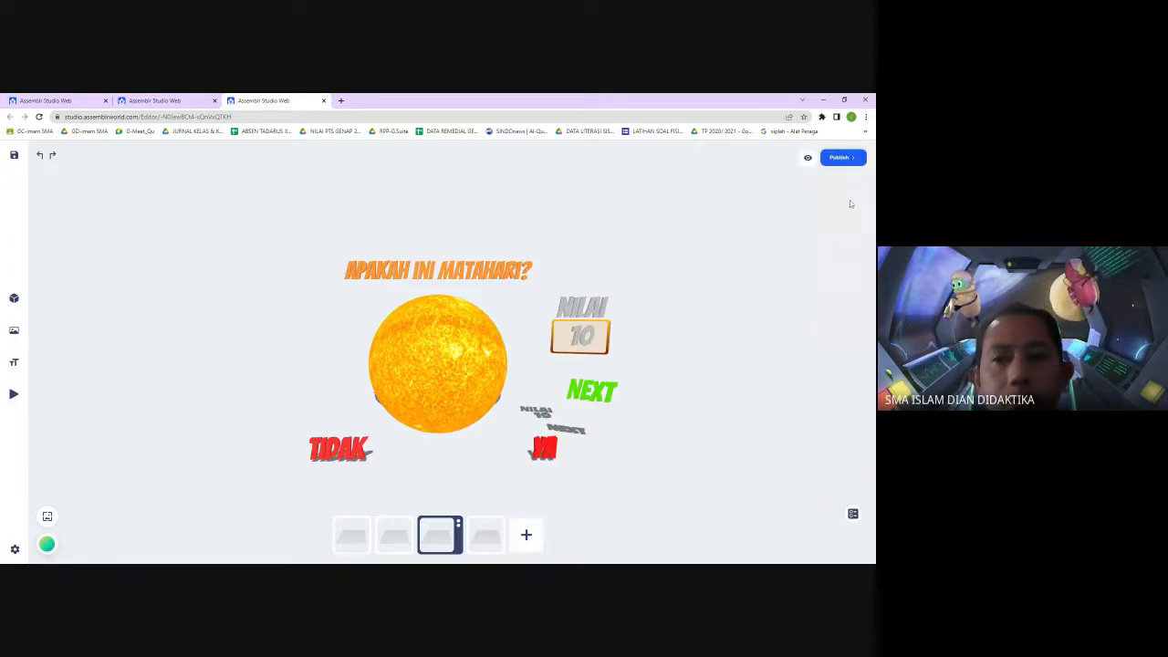
click(547, 451)
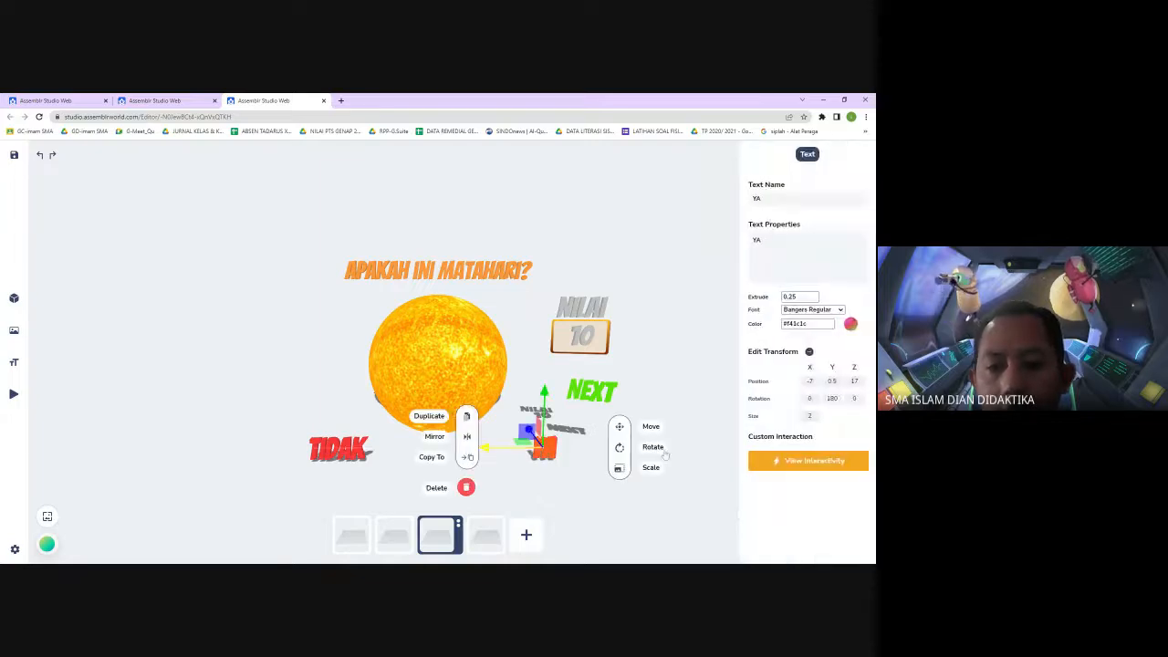
click(809, 460)
click(756, 317)
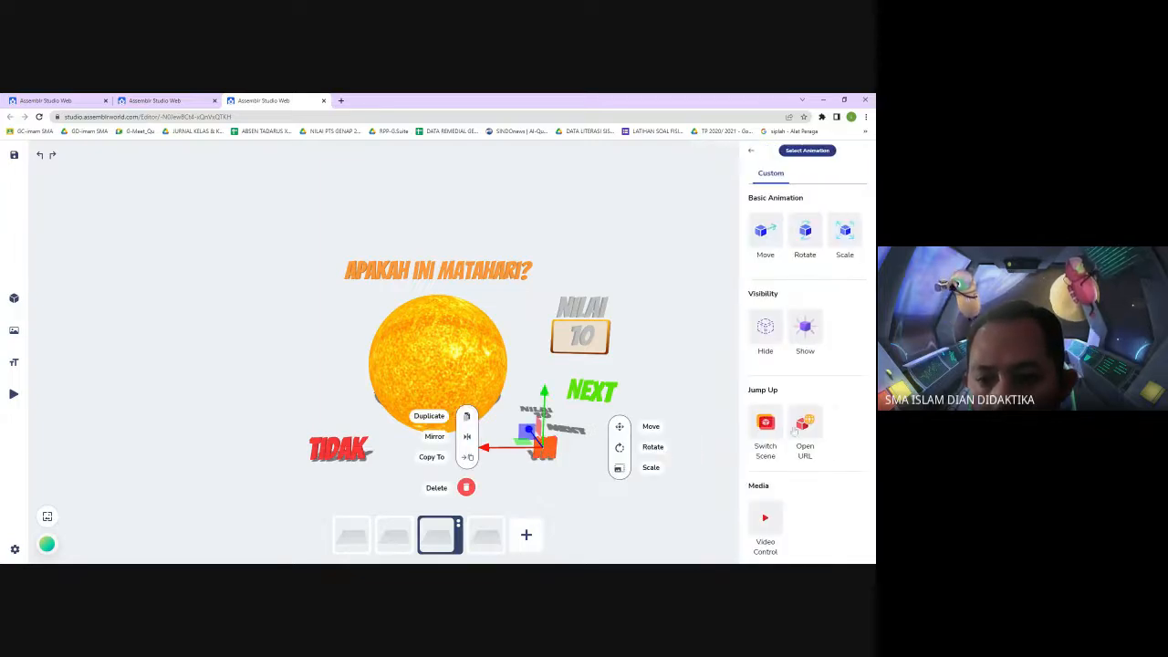
click(771, 524)
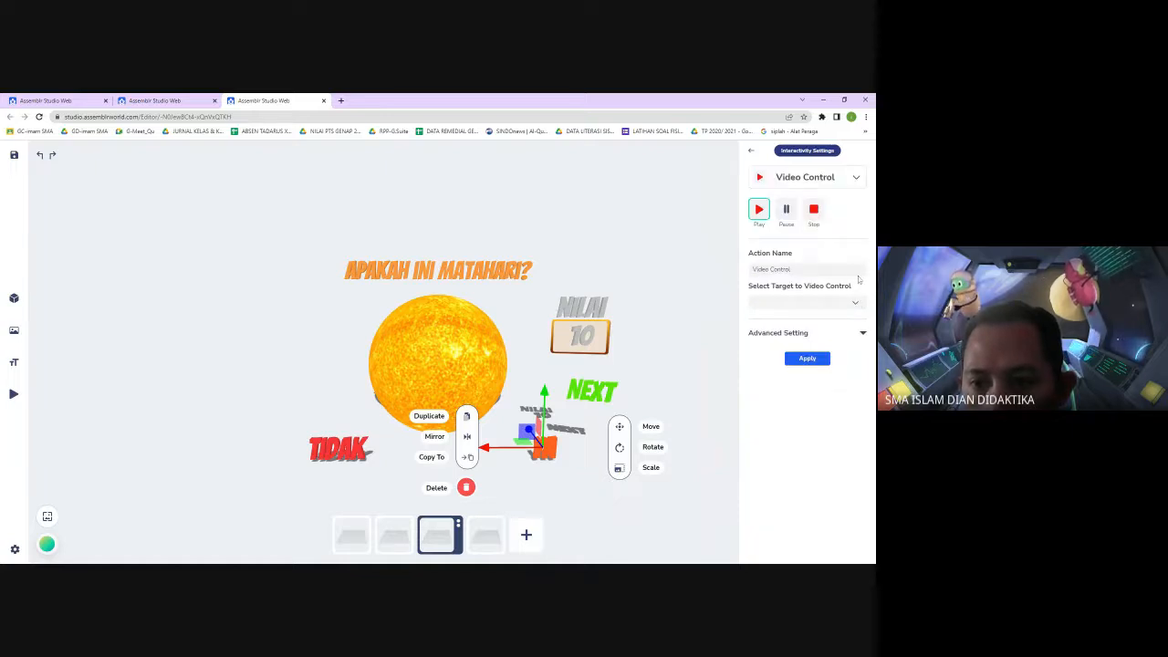
click(854, 305)
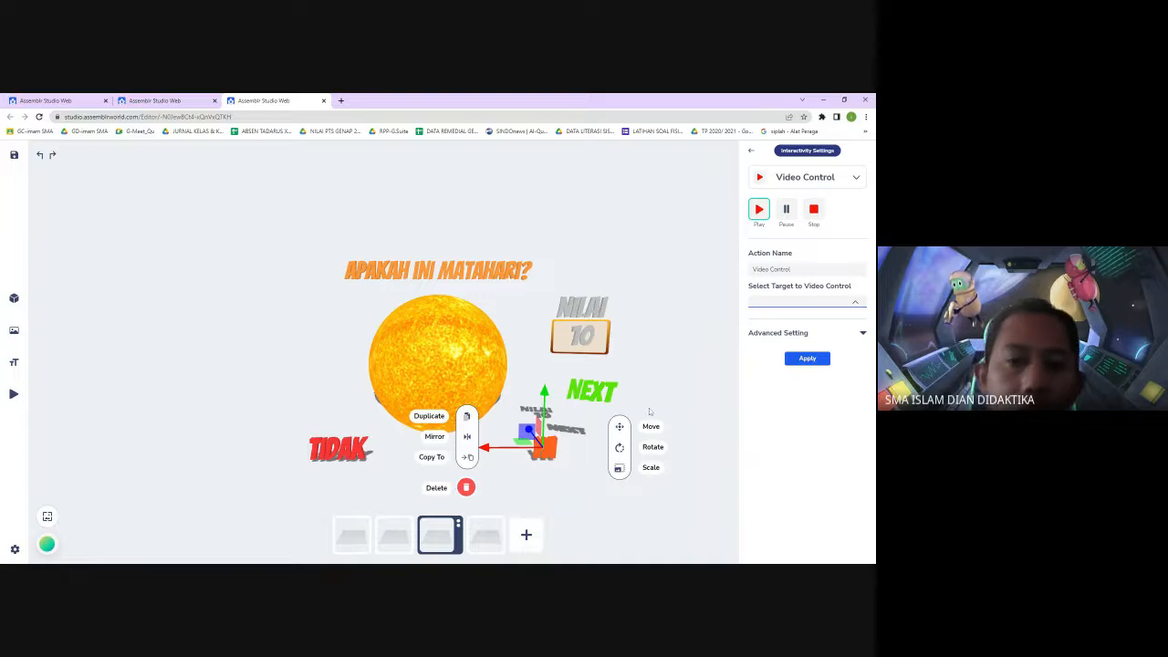
click(650, 527)
Copy the Video object from the second scene to the third scene
click(394, 535)
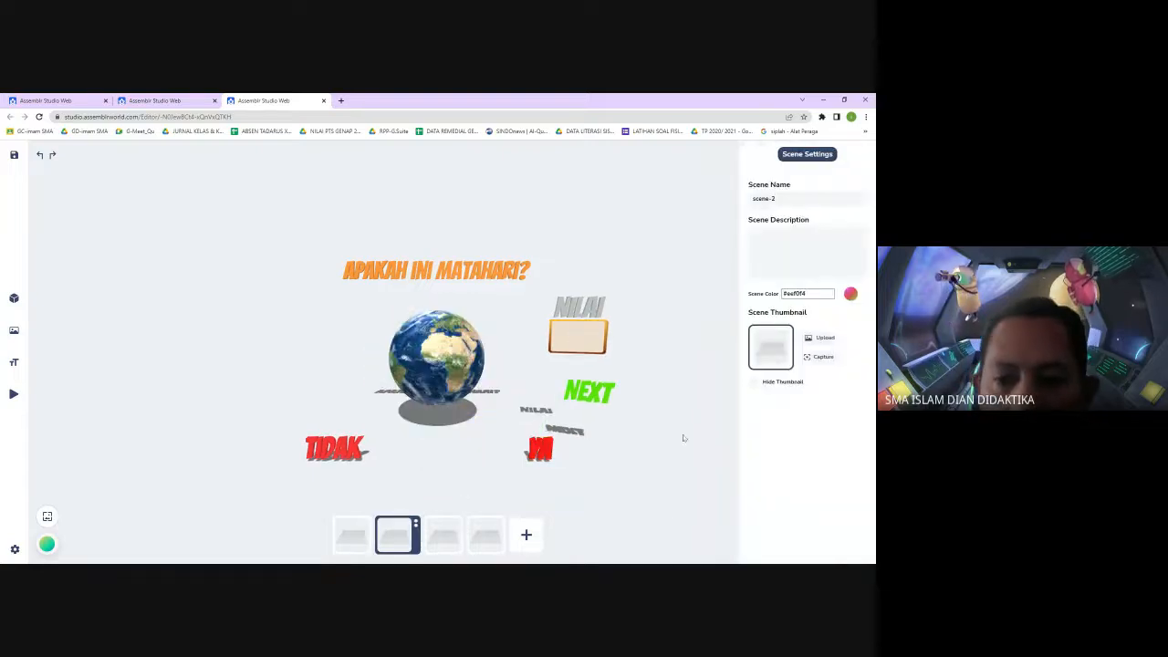
click(686, 484)
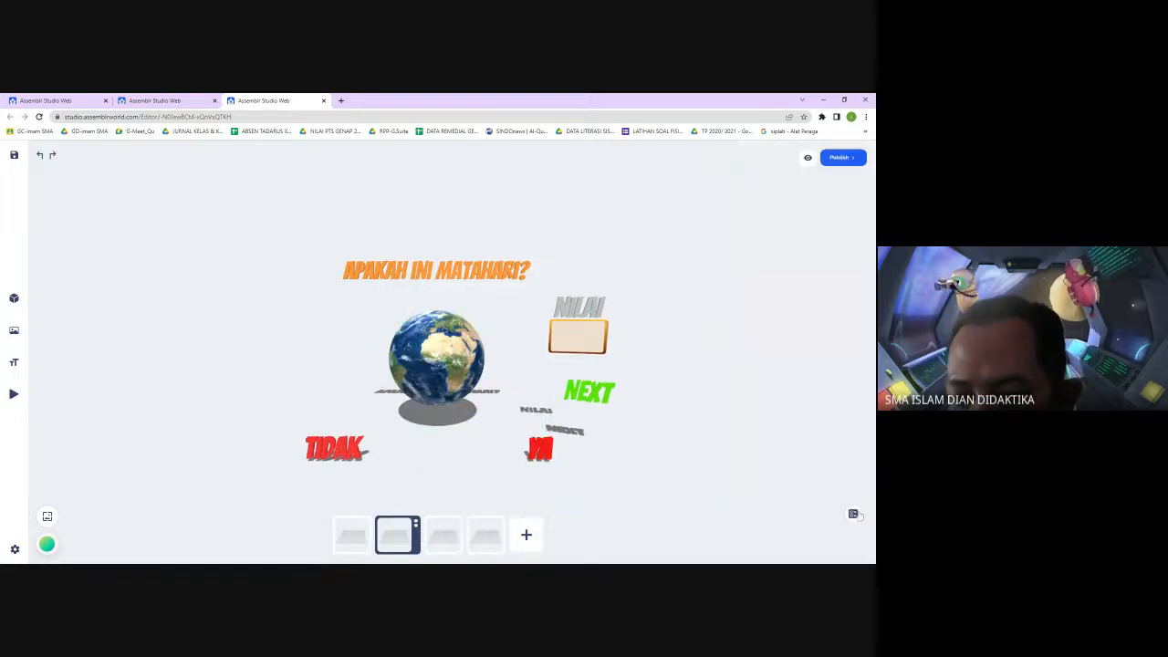
click(853, 513)
click(784, 486)
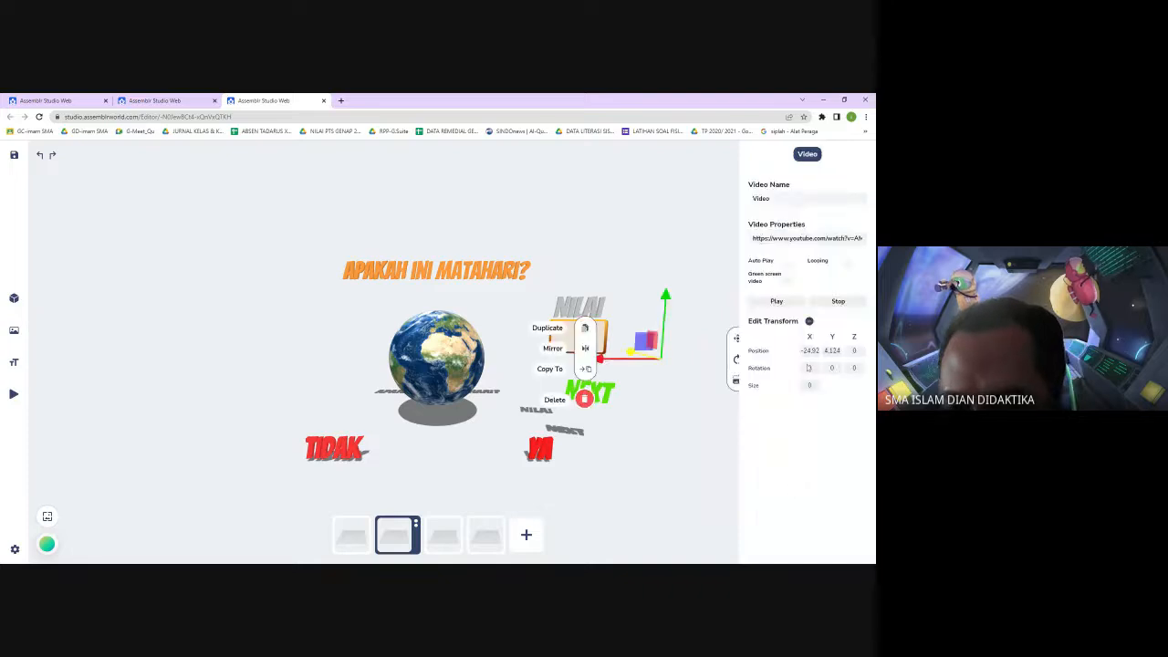
click(587, 370)
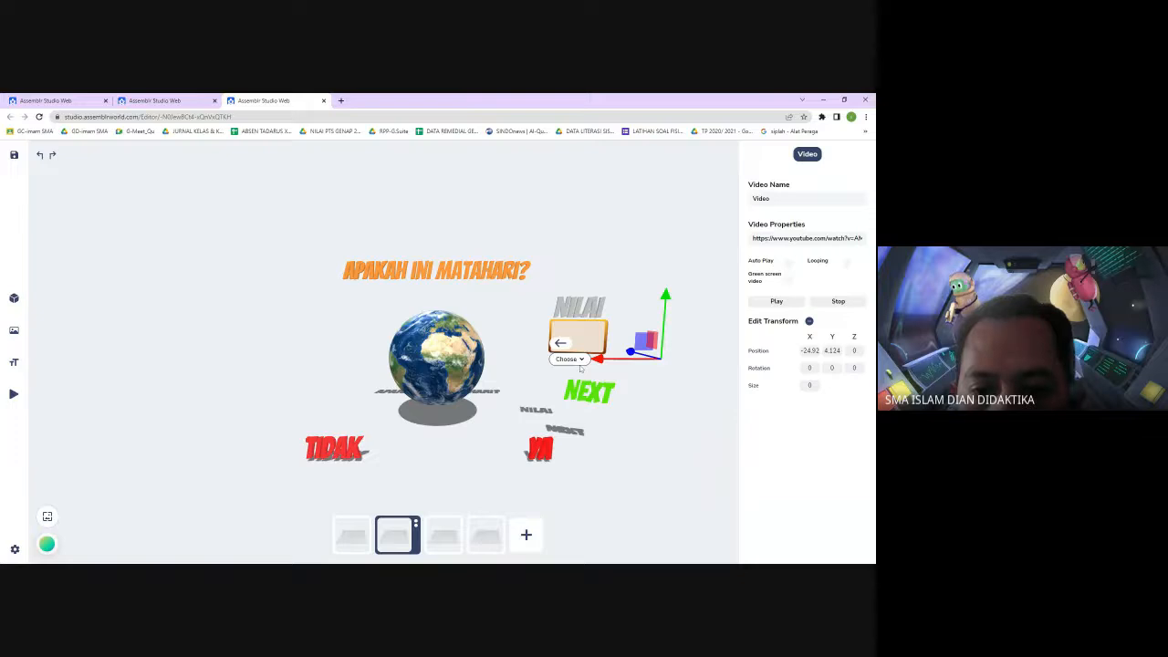
click(660, 492)
click(460, 544)
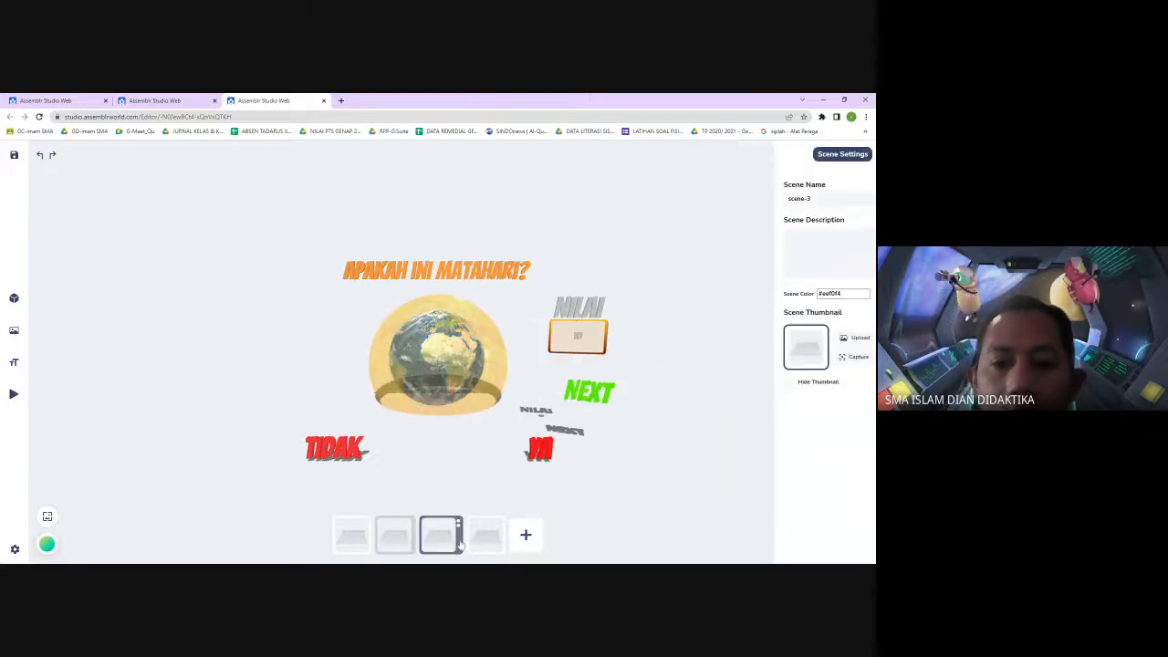
click(584, 509)
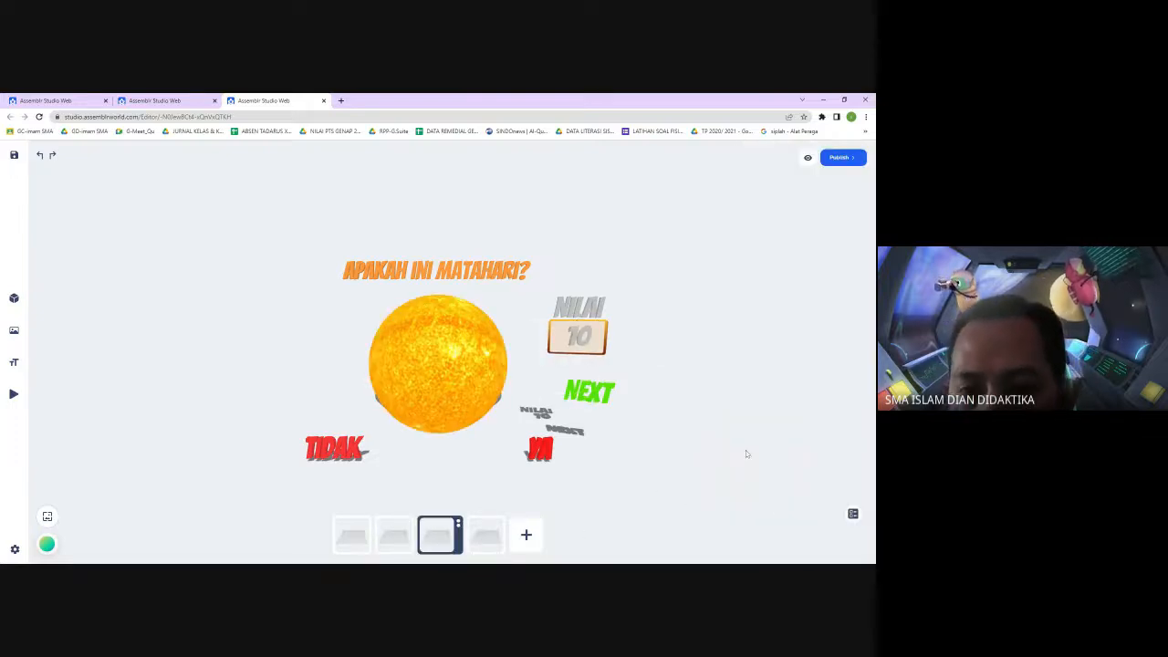
Add a Video Control Play action to the YA text targeting the Video and apply it
click(542, 452)
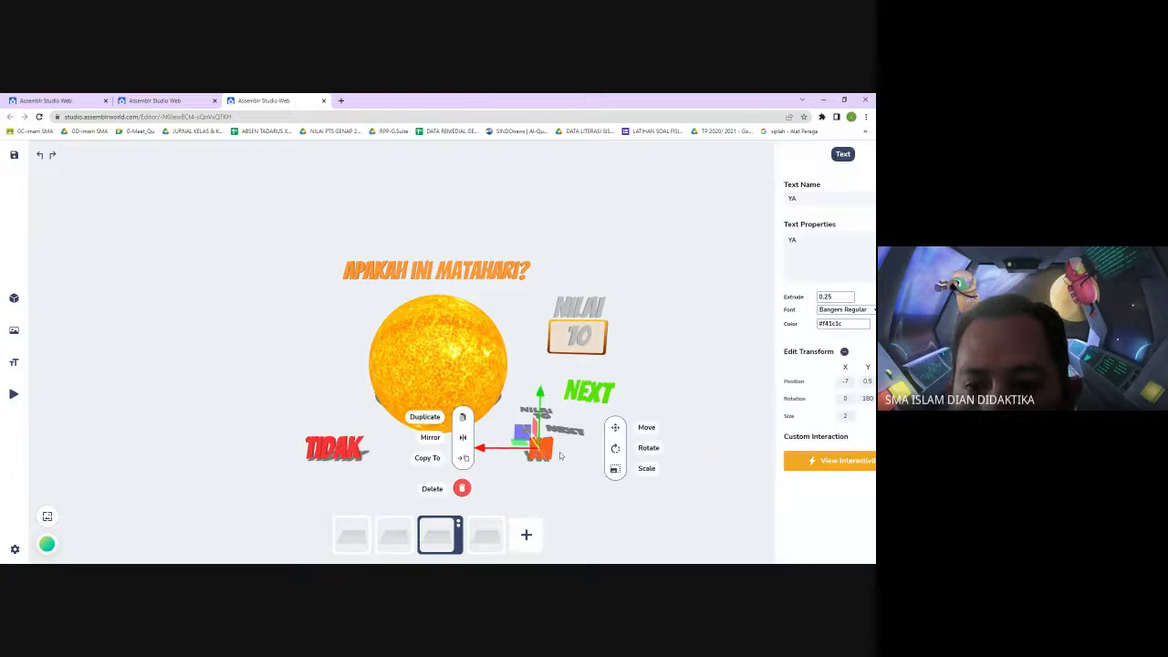
click(811, 461)
click(795, 316)
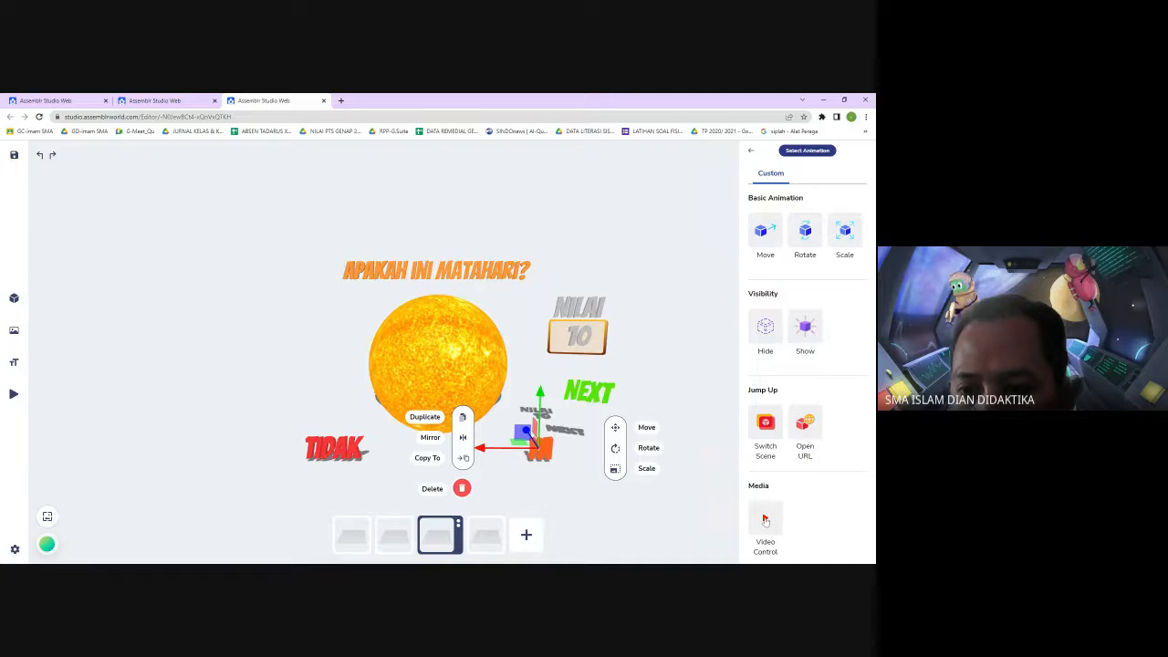
click(764, 519)
click(855, 305)
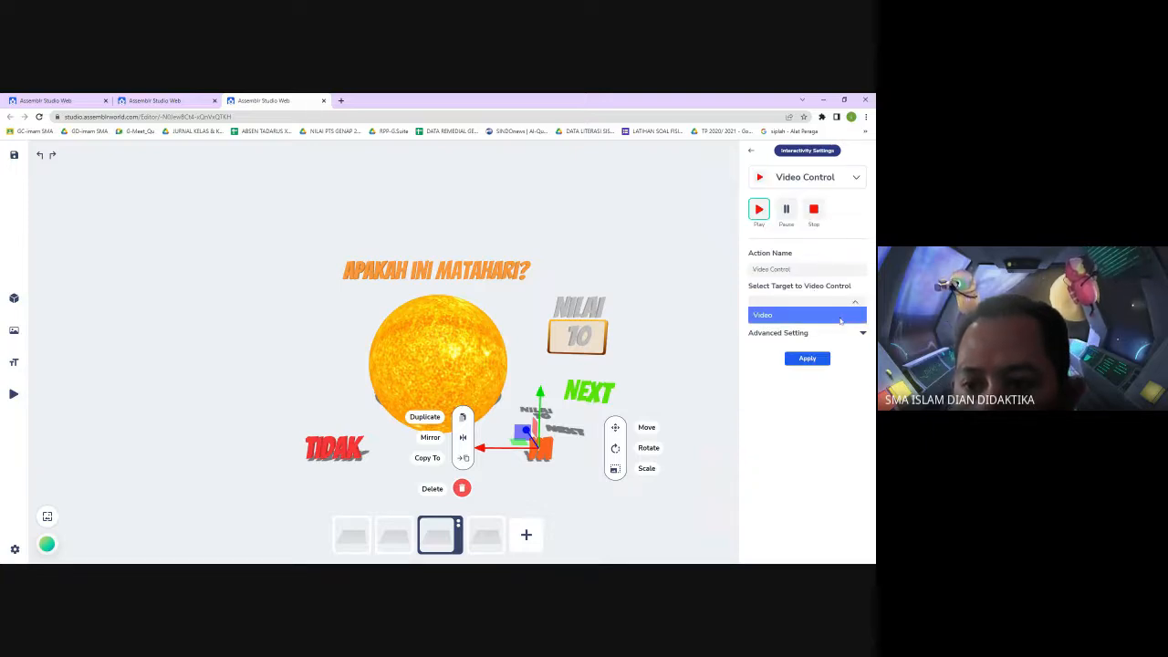
click(841, 317)
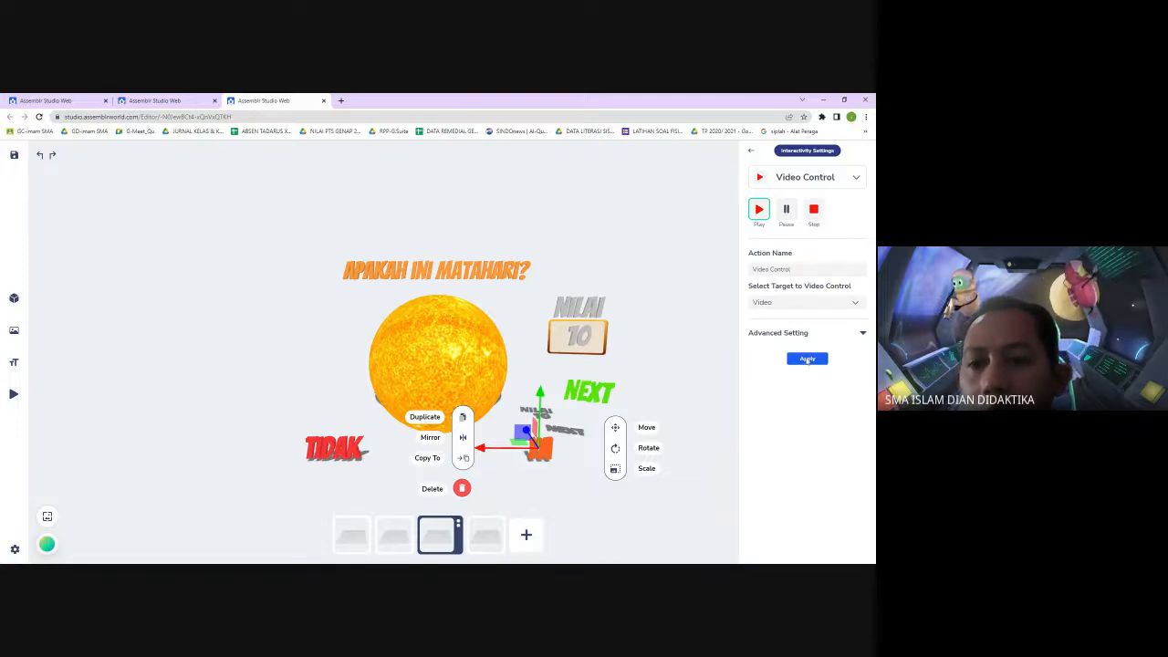
click(864, 335)
click(864, 335)
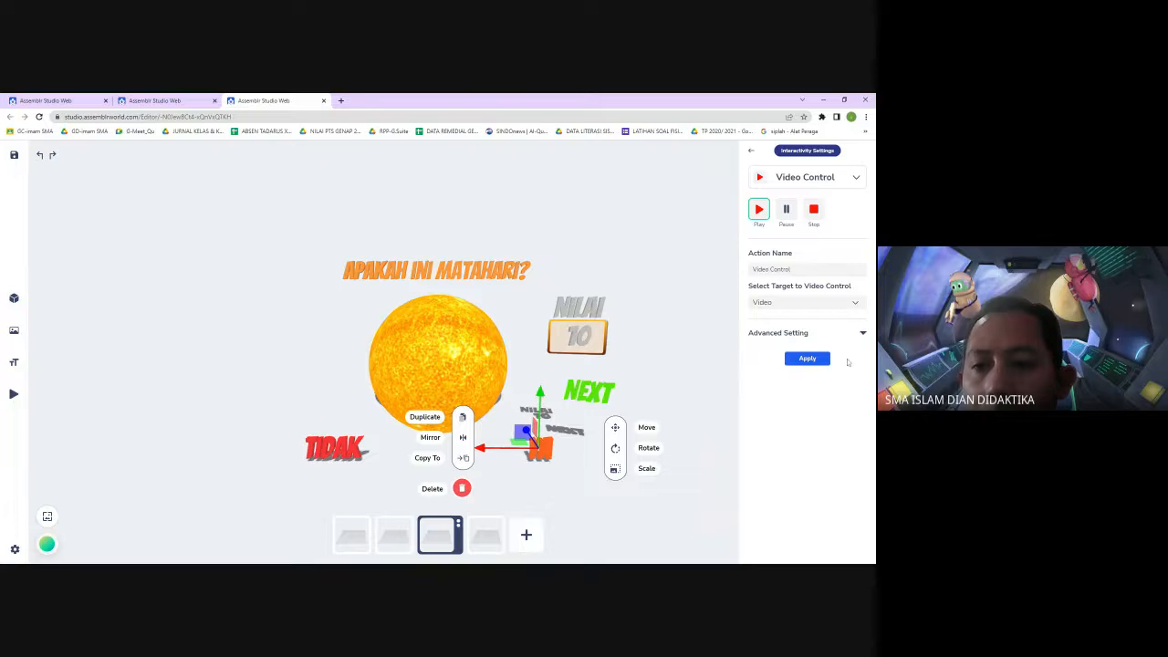
click(808, 357)
click(660, 513)
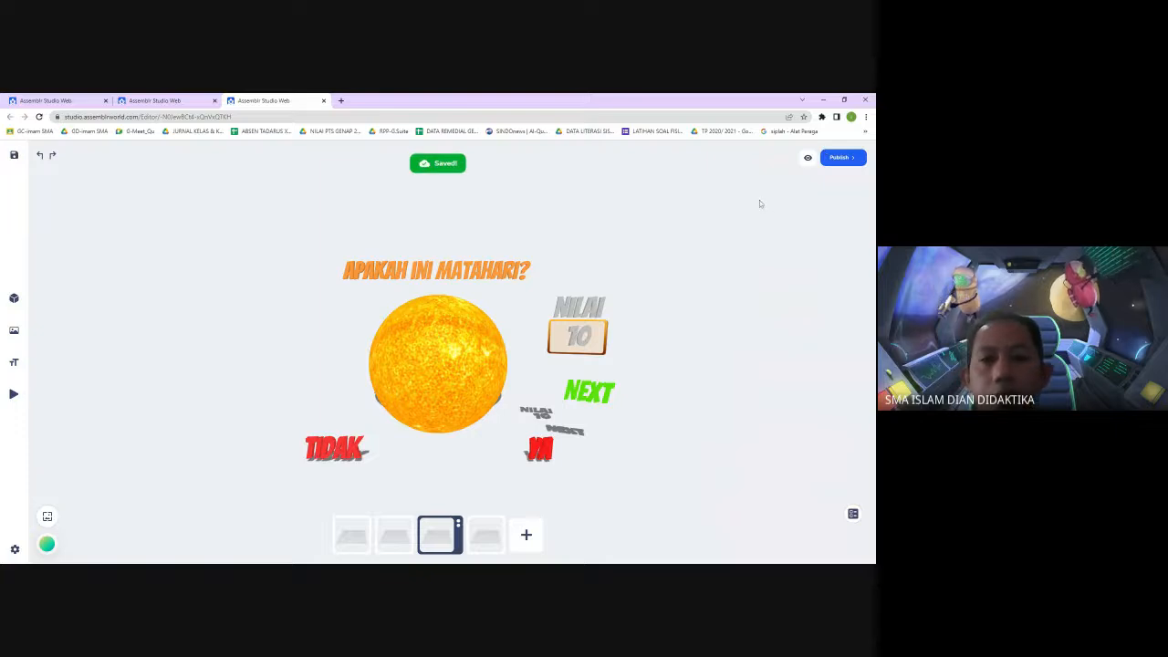
Preview the quiz, testing the answers and Next on the second scene, then review the first scenes in the editor
click(807, 157)
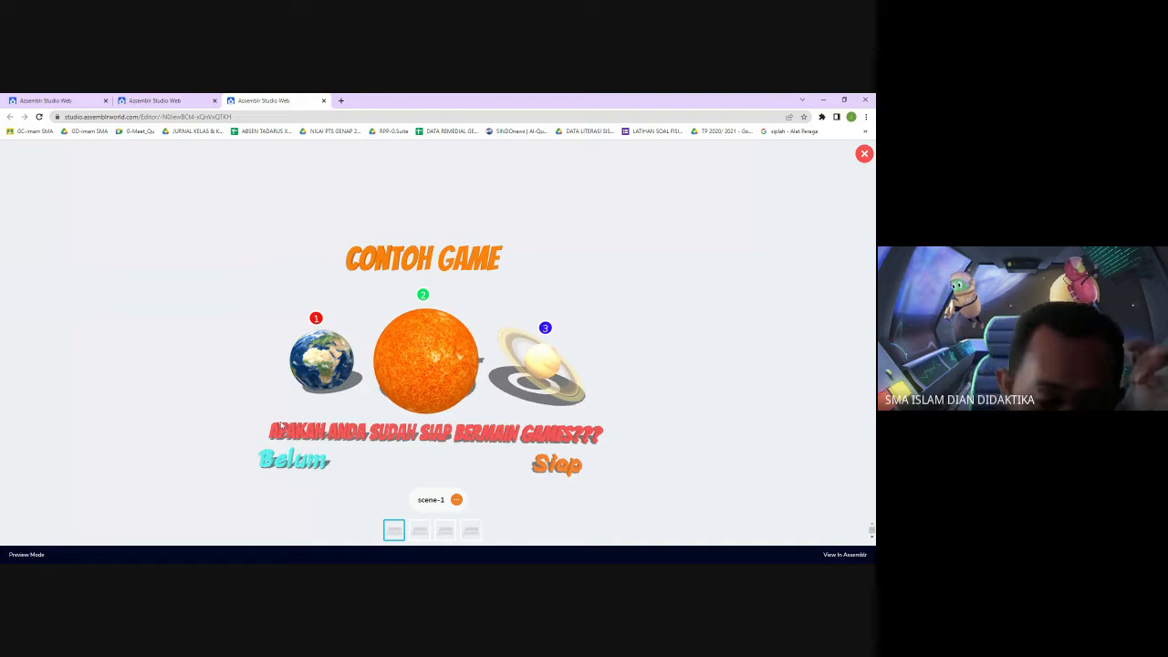
click(559, 465)
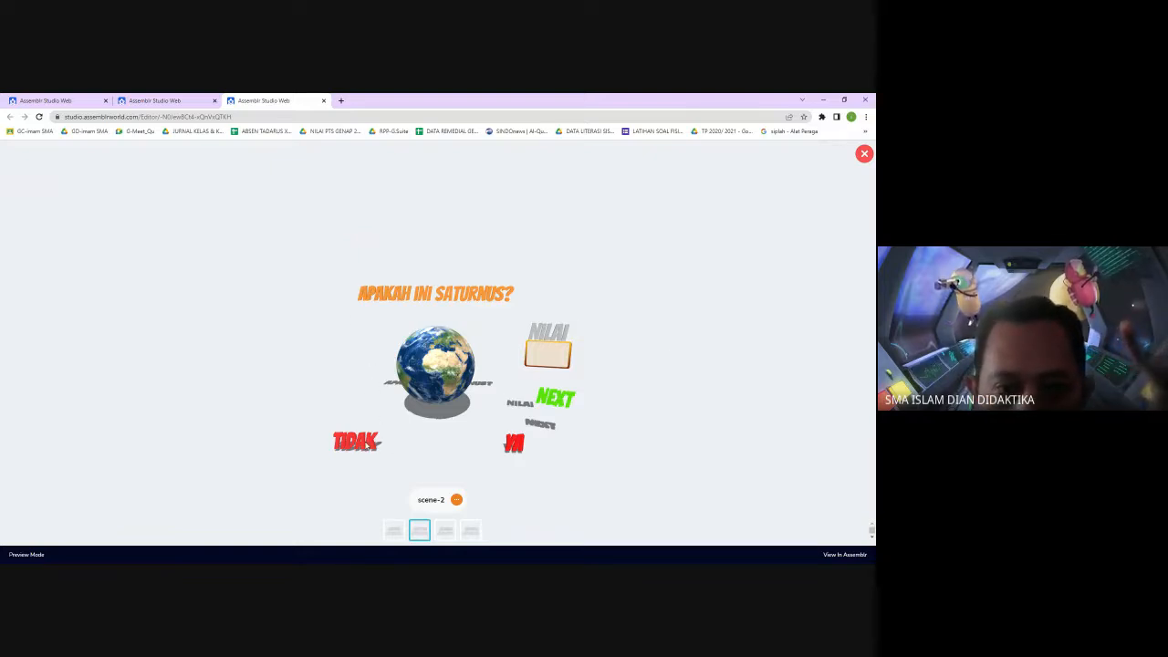
click(516, 445)
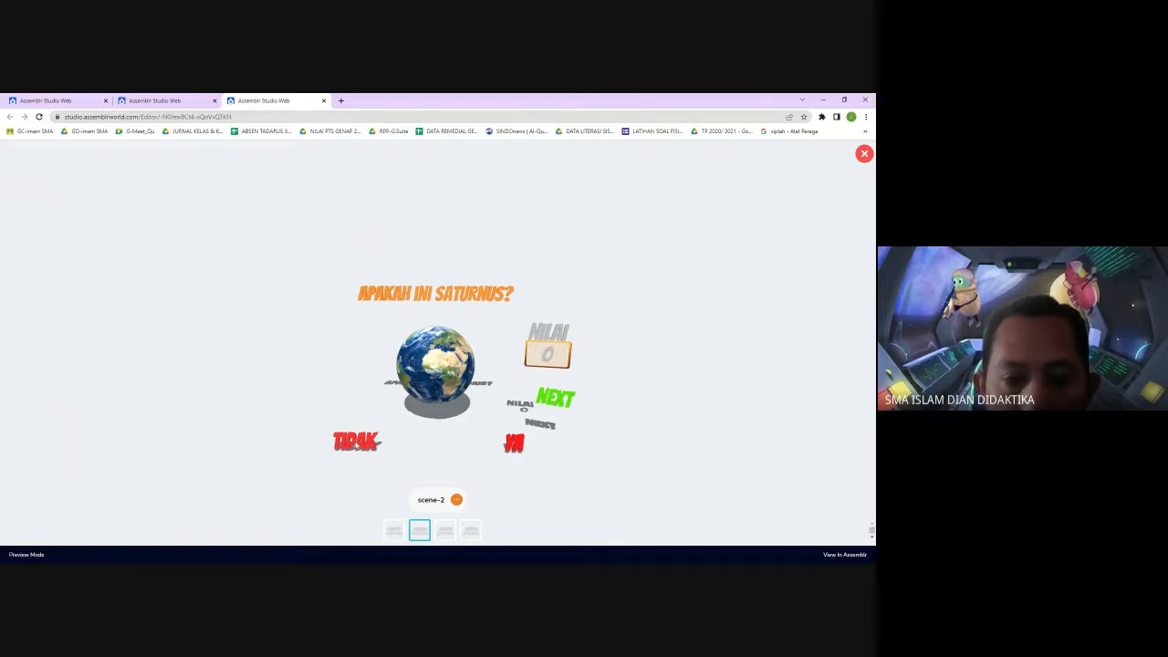
click(376, 445)
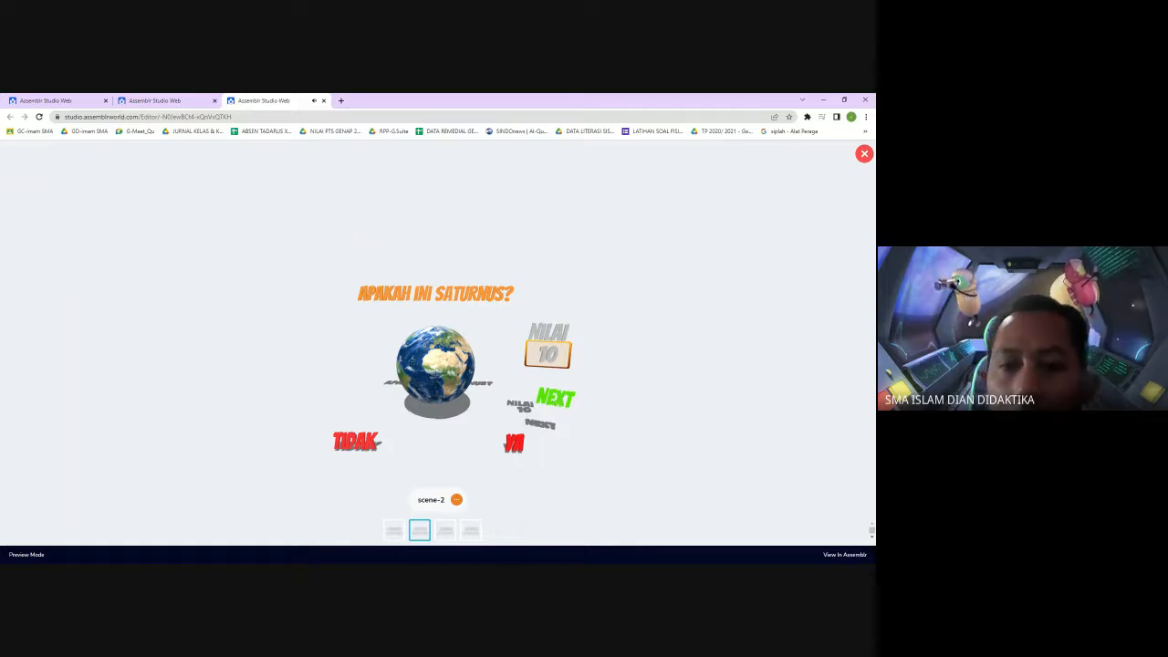
click(554, 399)
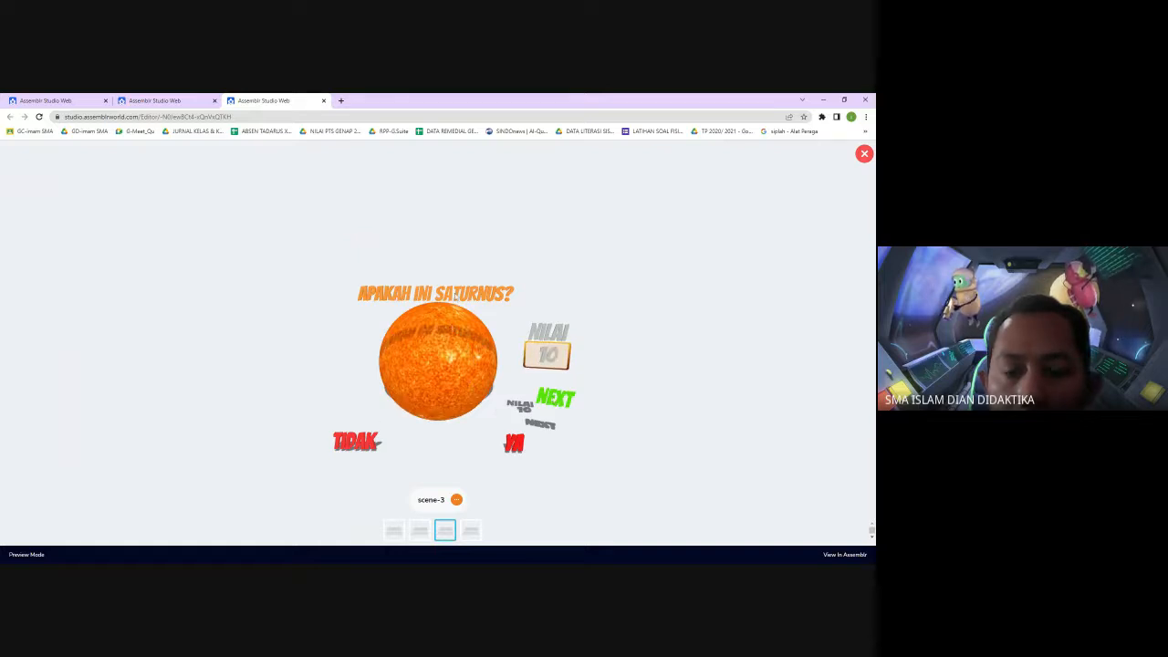
click(863, 153)
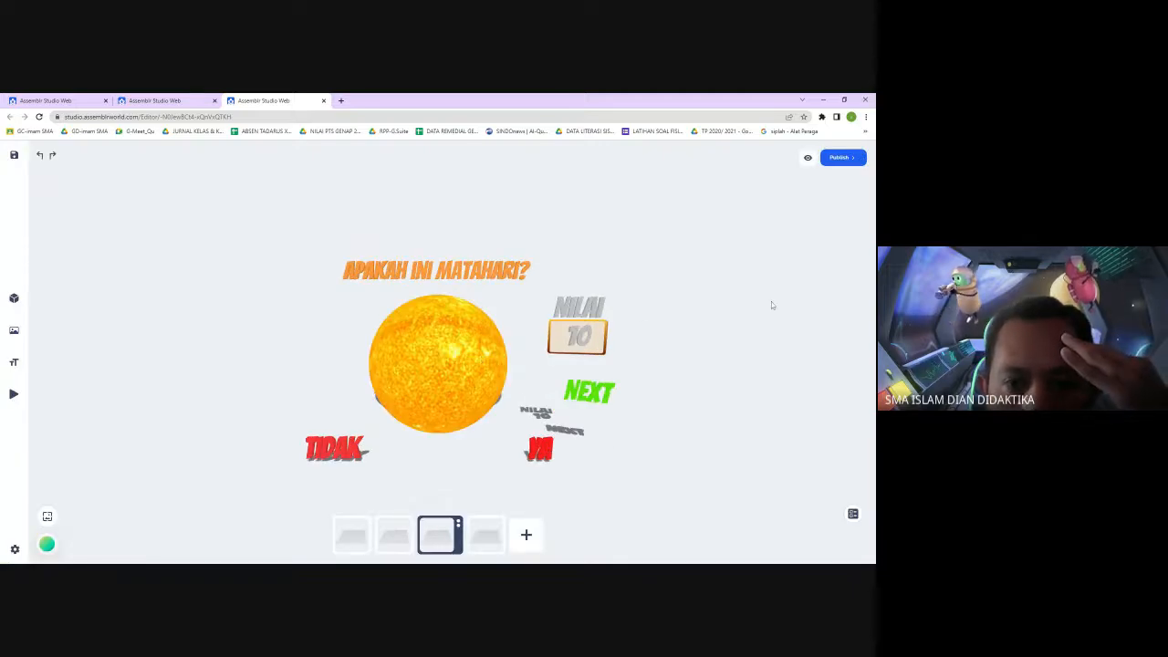
click(400, 538)
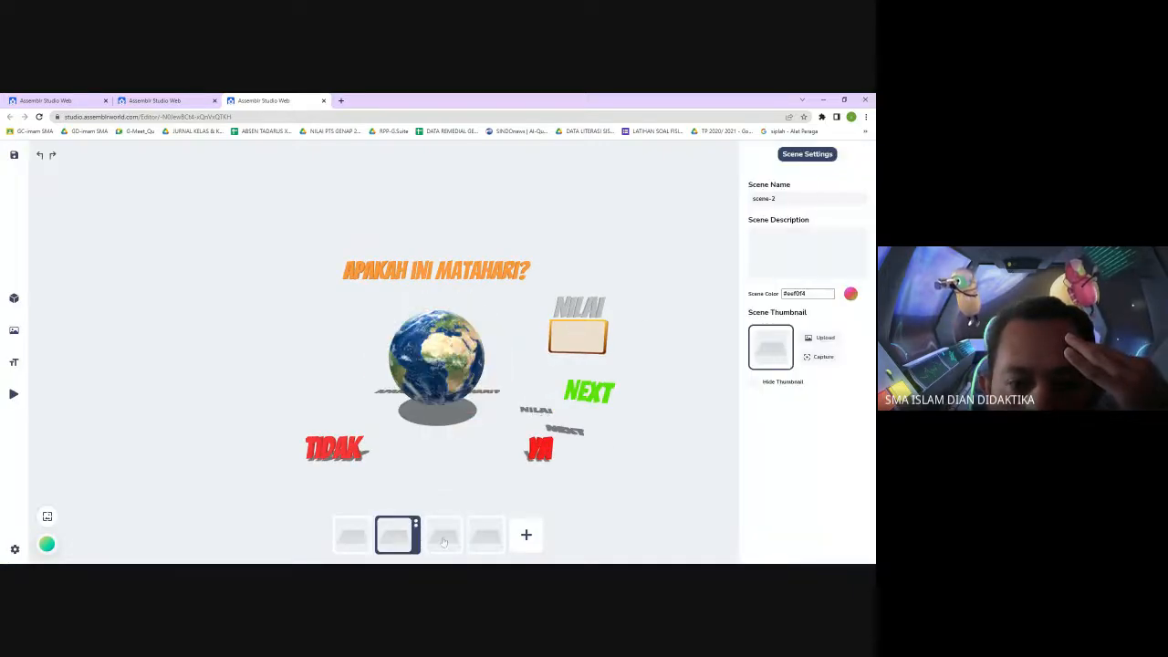
click(354, 538)
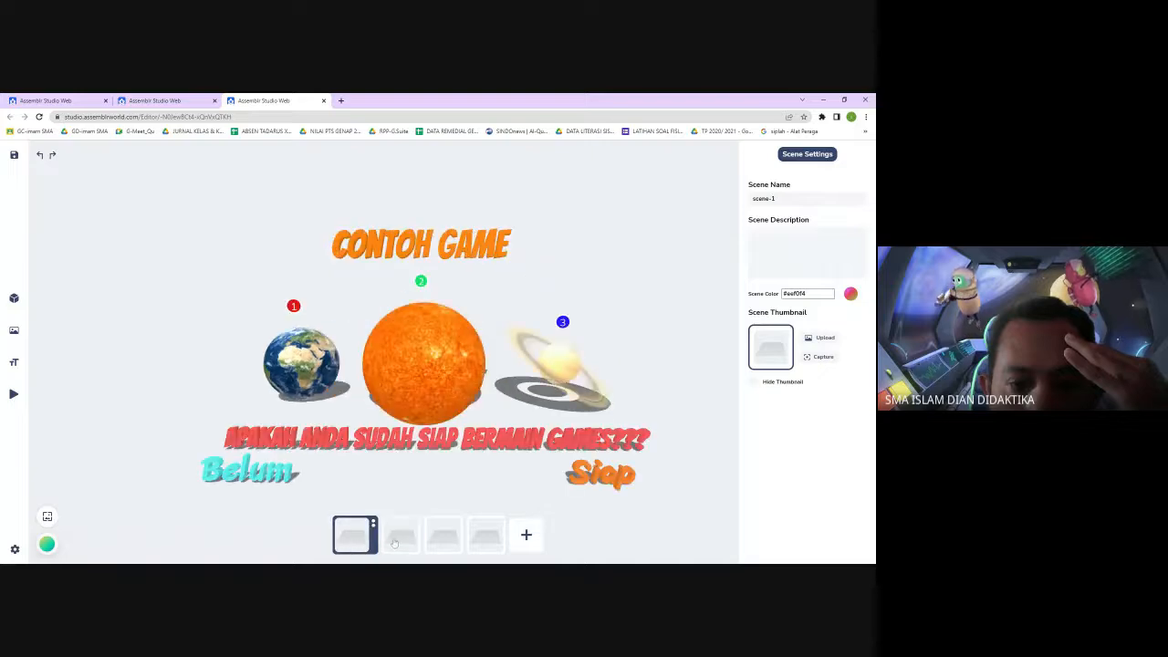
Review the second and third scenes, selecting the question text on the third scene
click(395, 540)
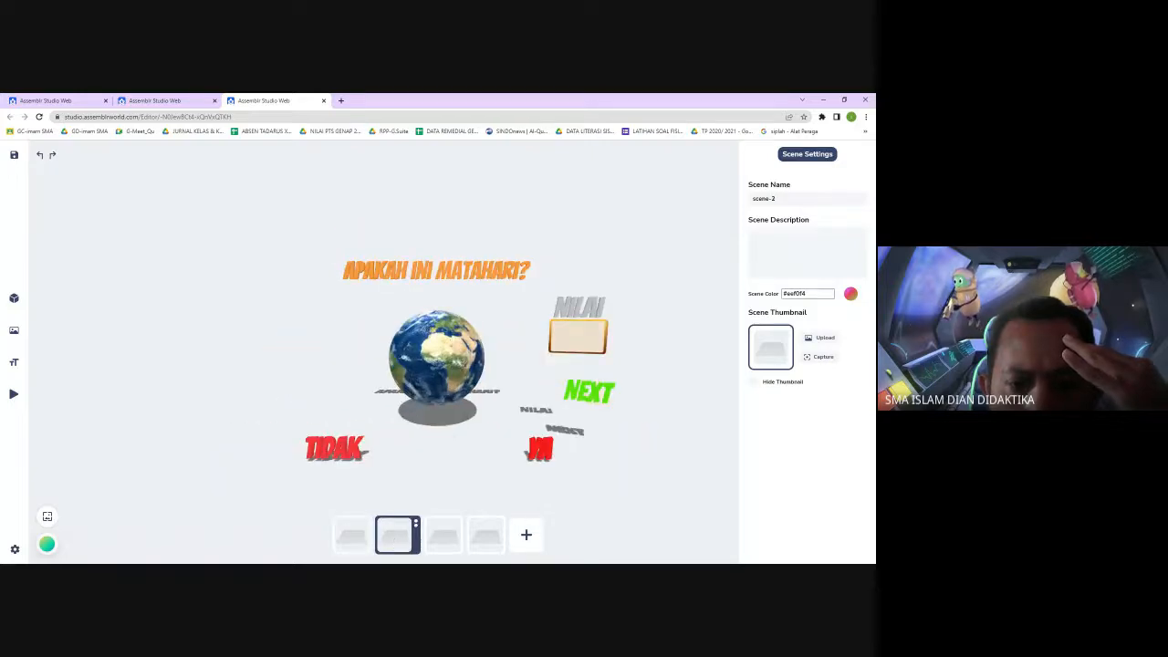
click(442, 544)
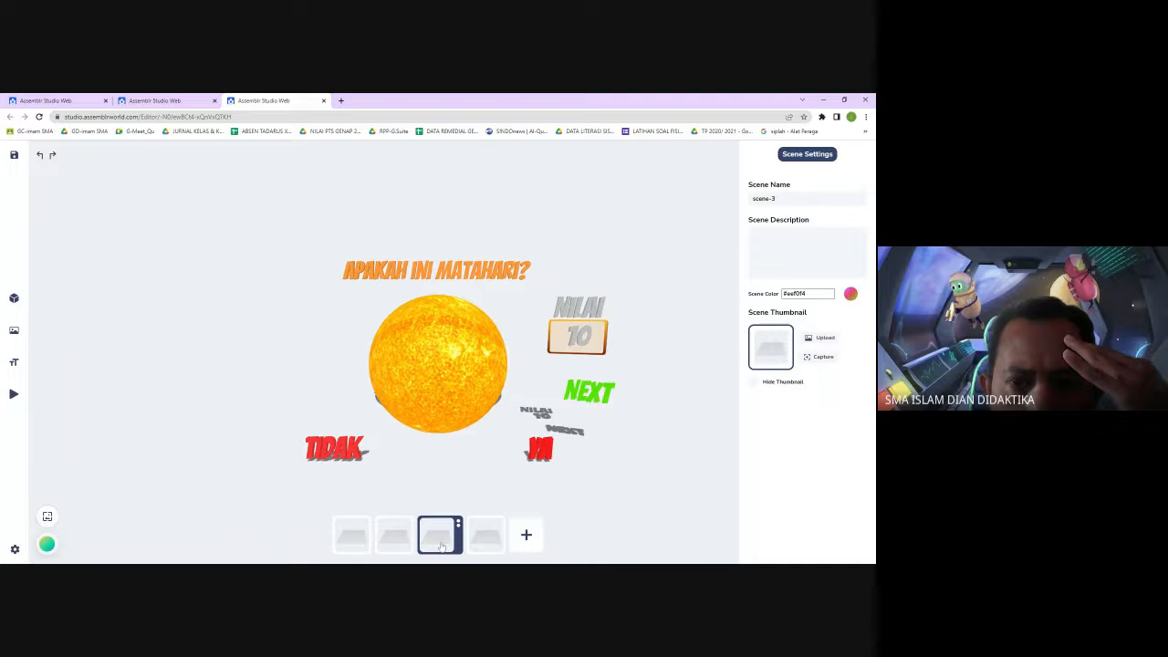
click(475, 376)
click(482, 274)
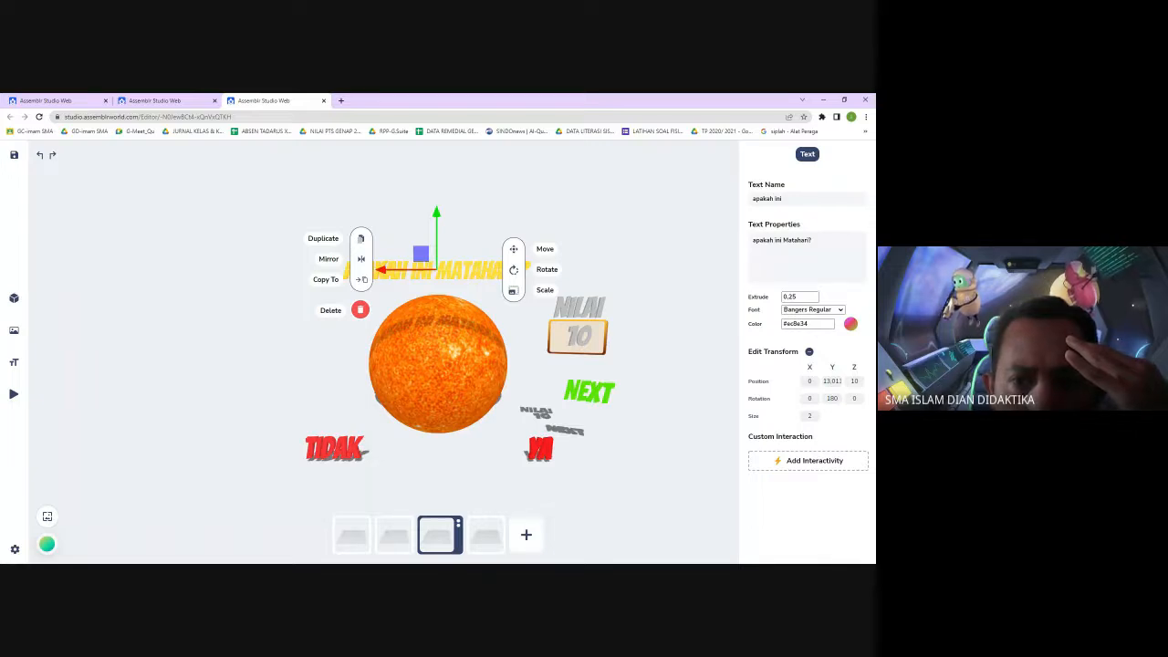
click(666, 280)
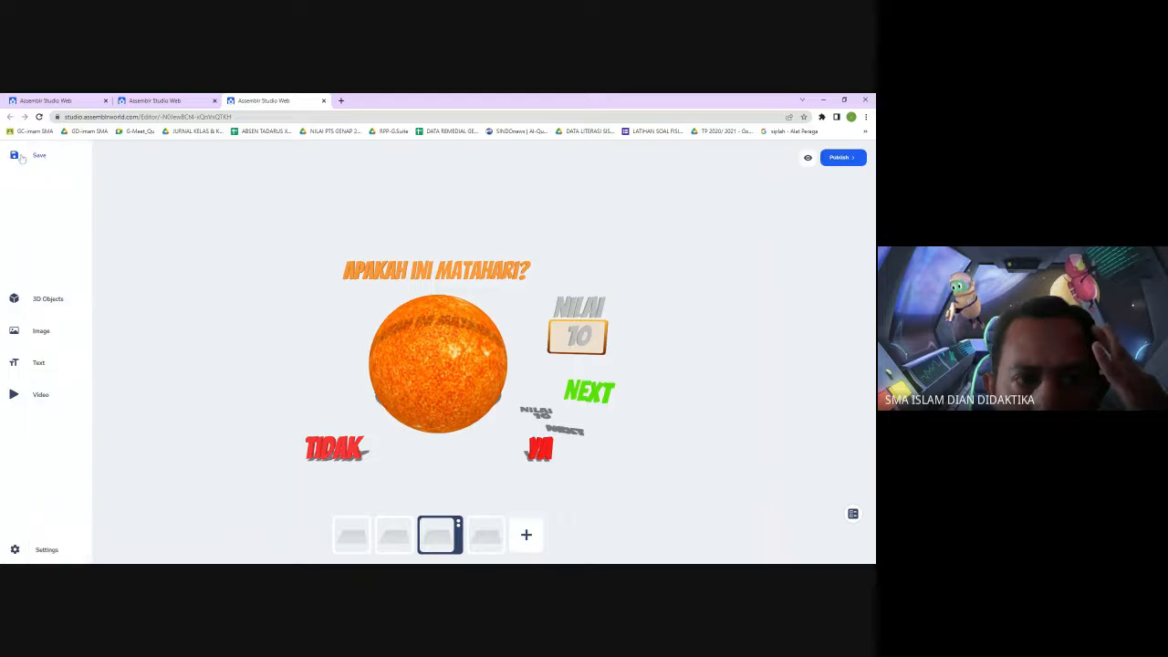
Preview the quiz, answering YA and using Next through the third scene, then save the project
click(808, 159)
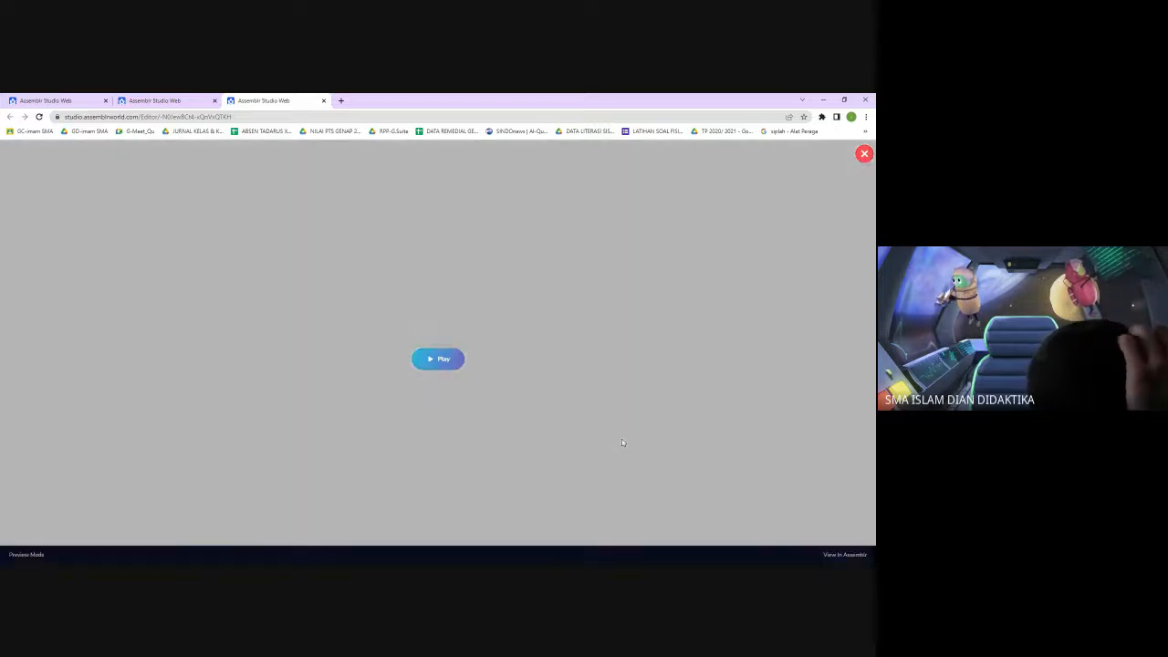
click(438, 361)
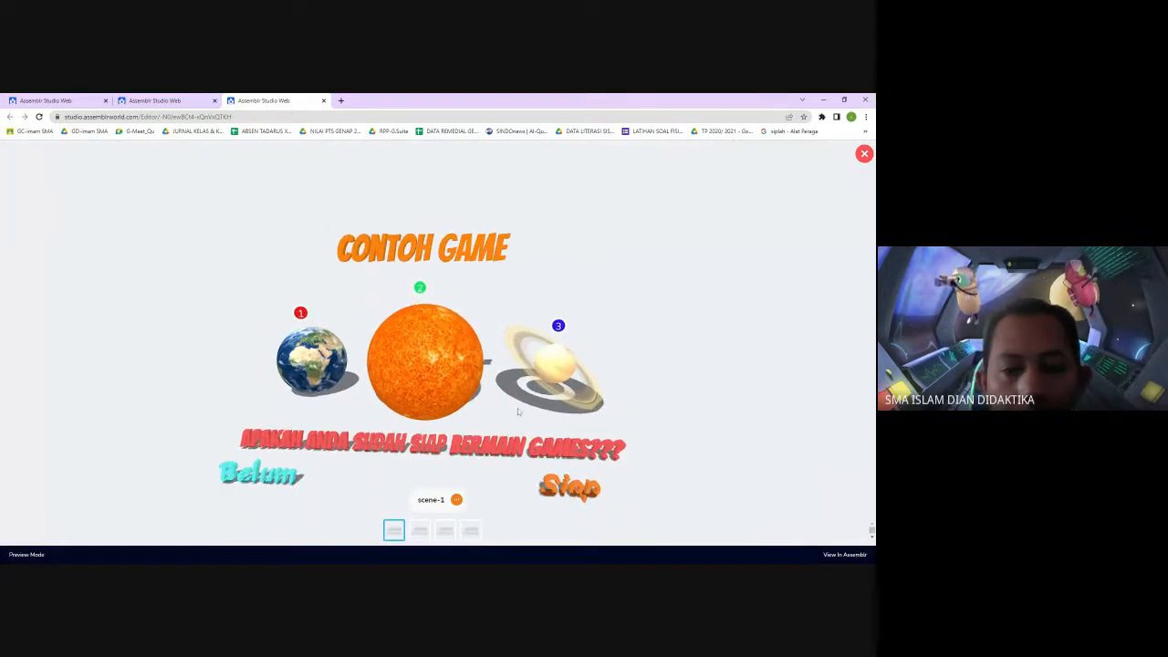
click(589, 472)
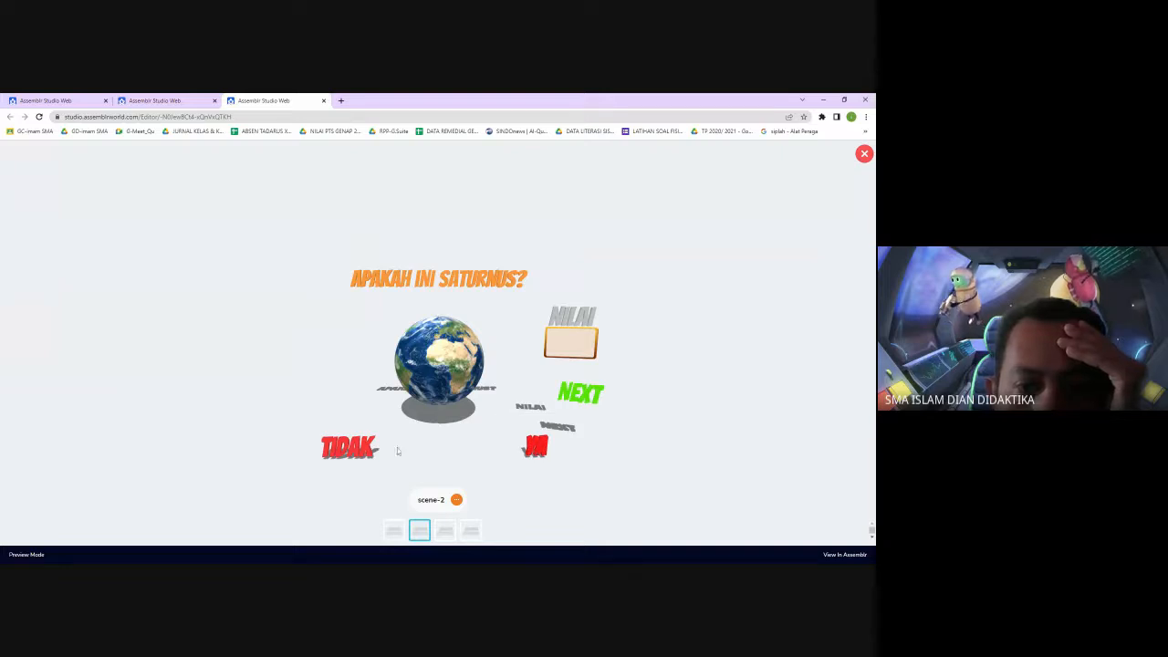
click(438, 435)
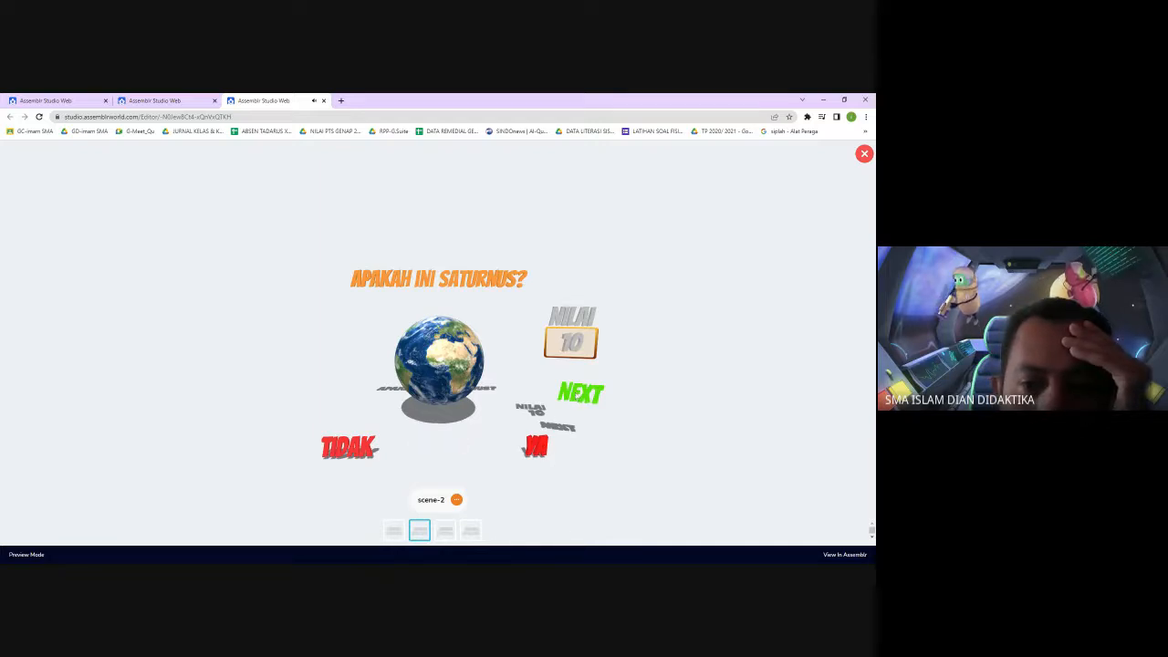
click(580, 393)
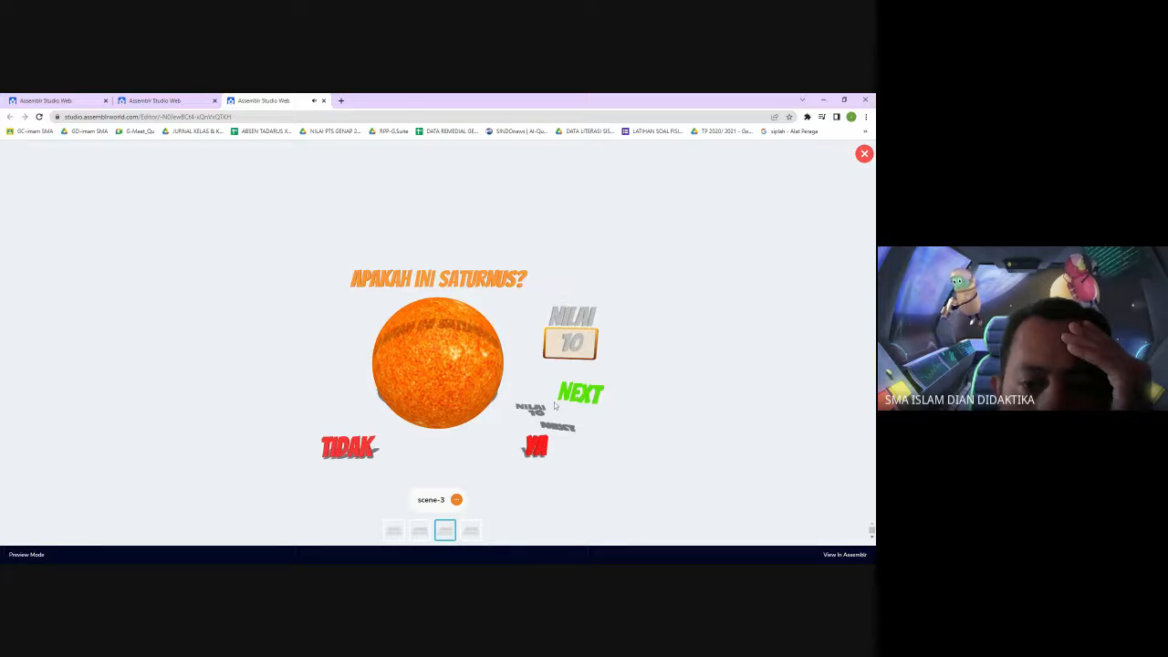
click(418, 532)
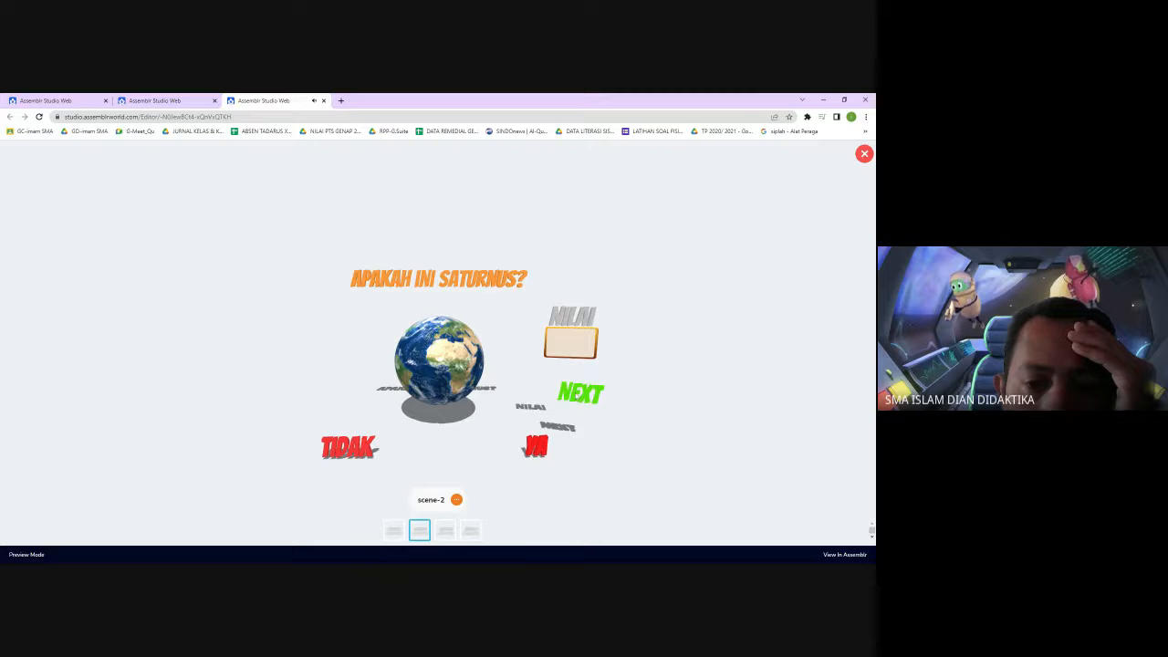
click(577, 396)
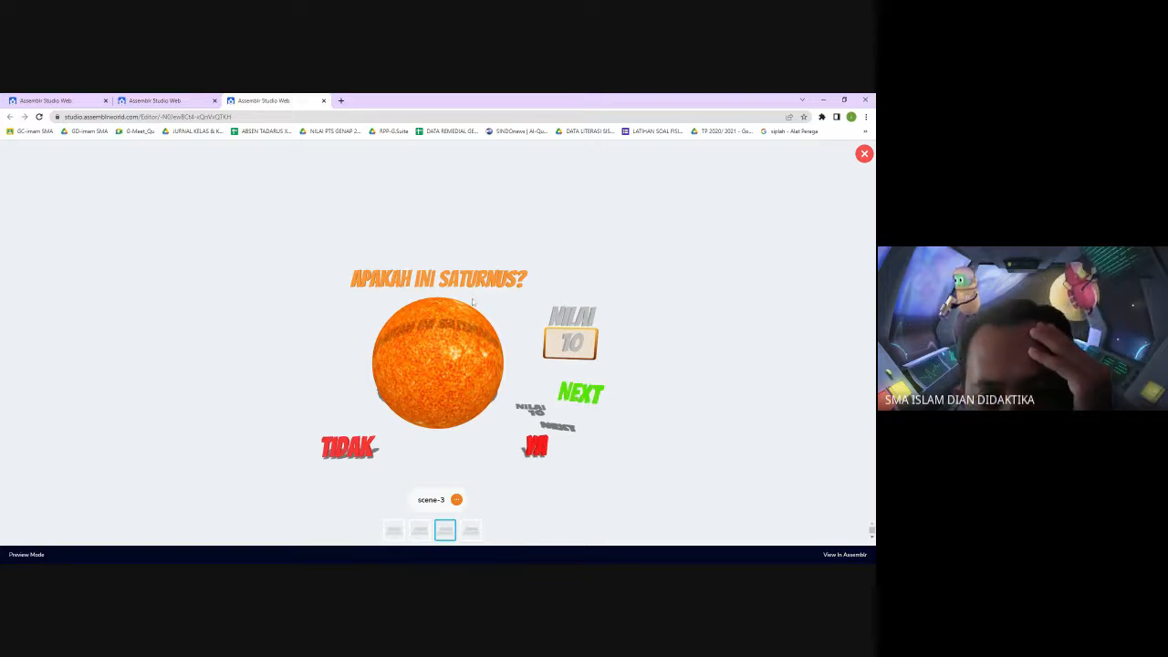
click(536, 446)
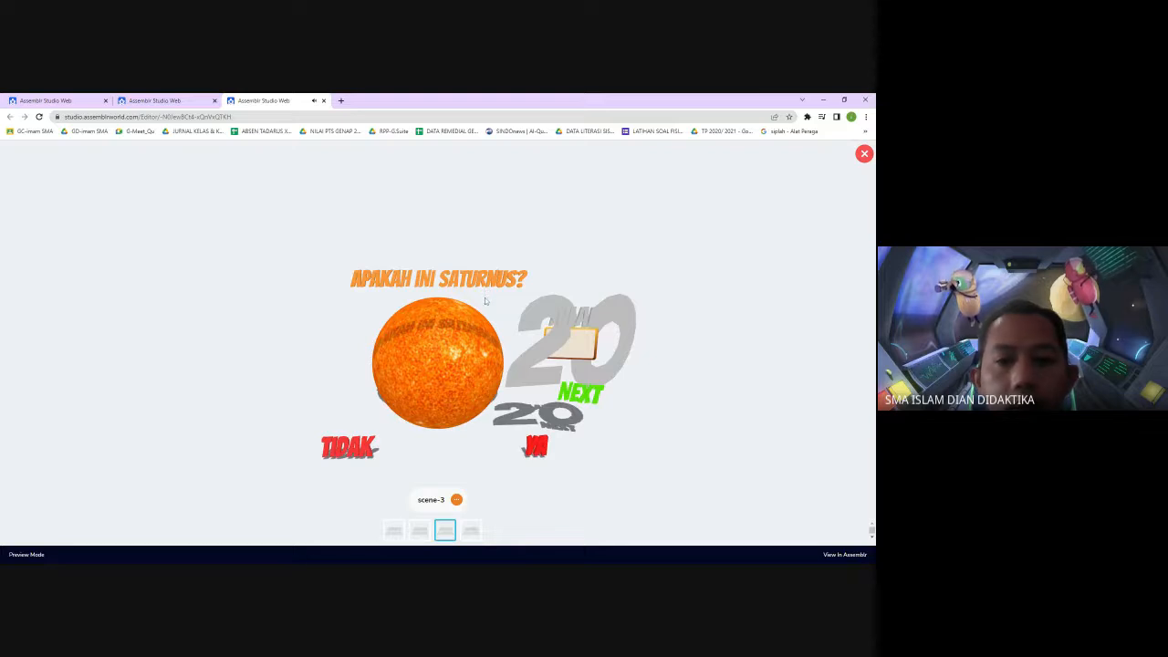
click(864, 153)
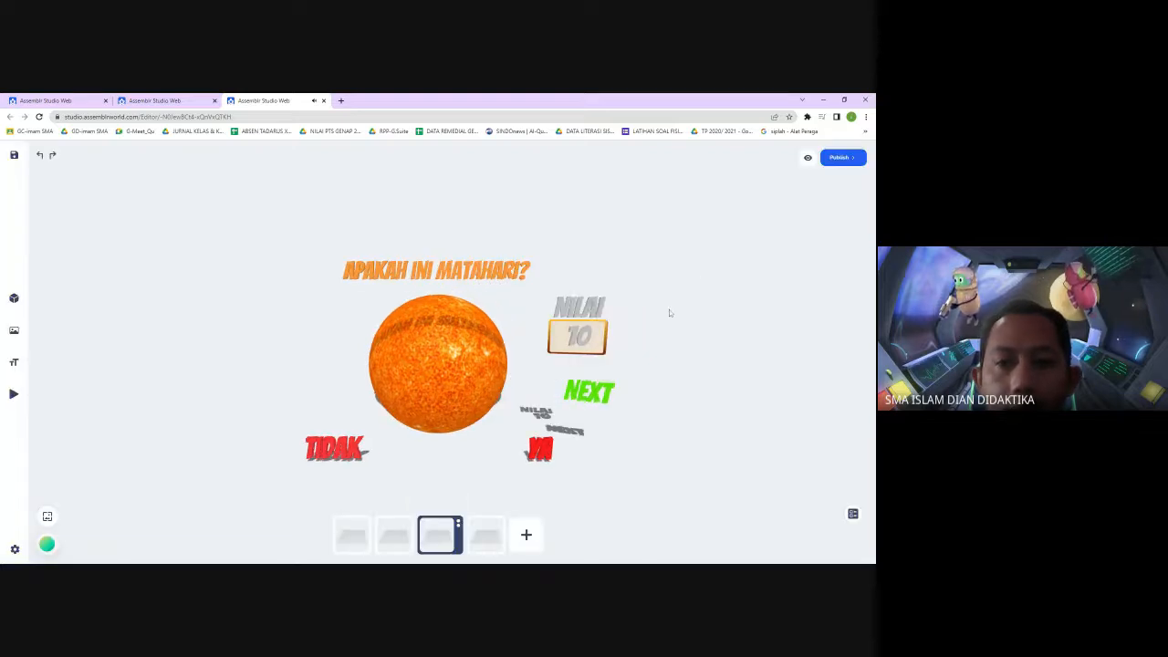
click(13, 155)
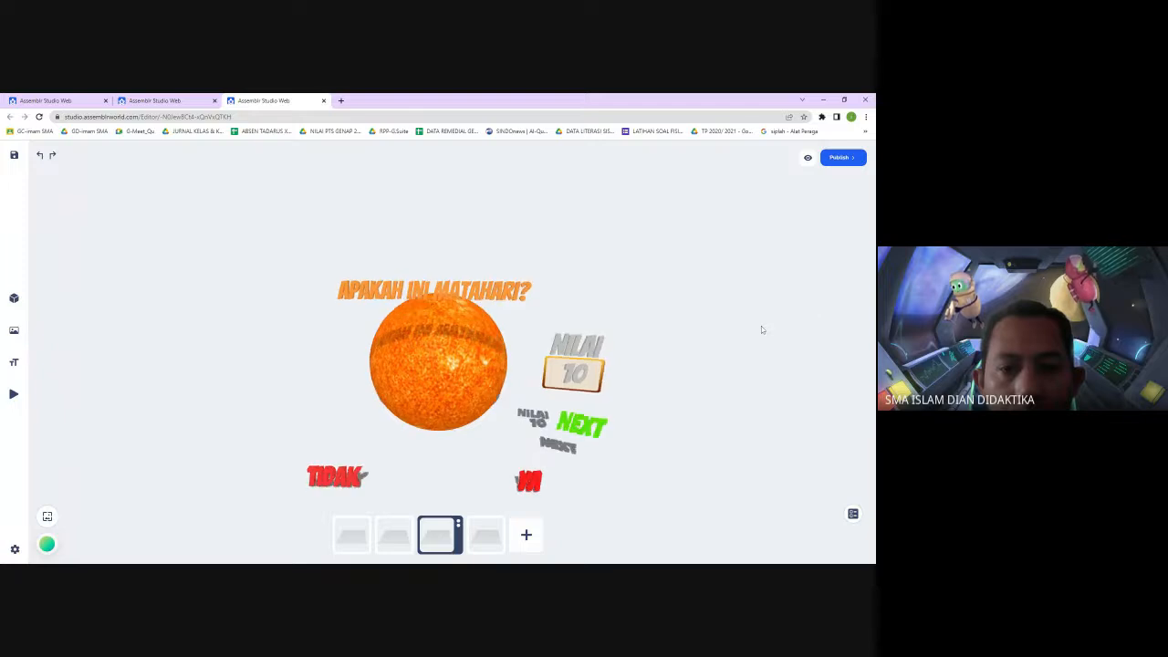
Switch between the first three scenes to compare their contents
click(486, 536)
click(443, 538)
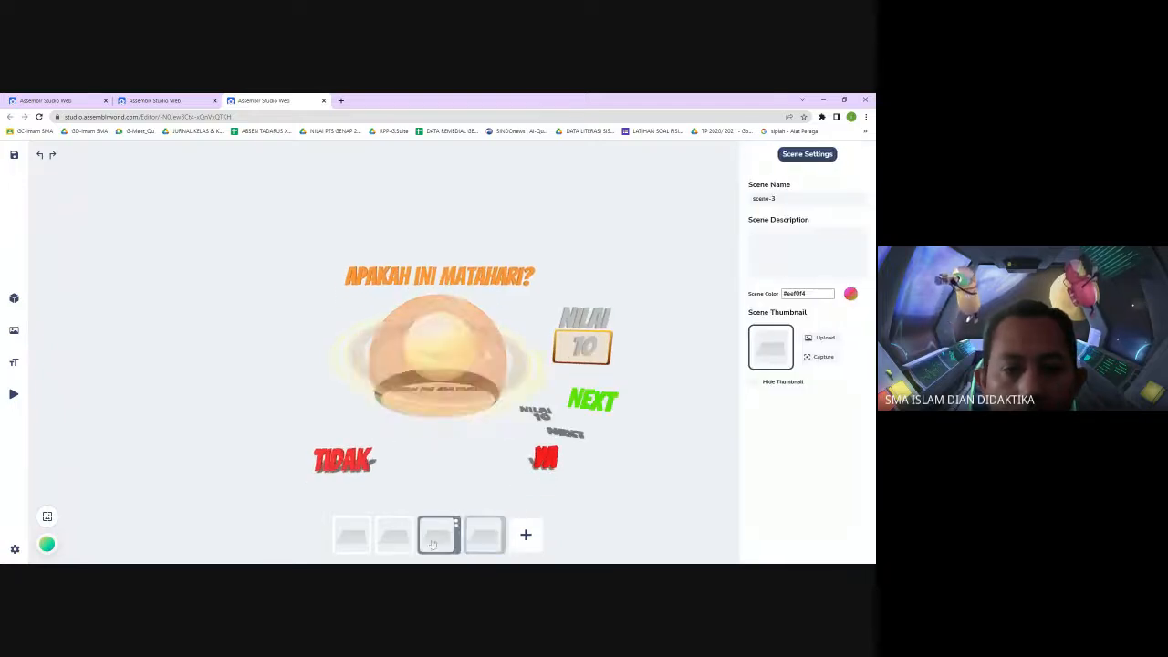
click(393, 538)
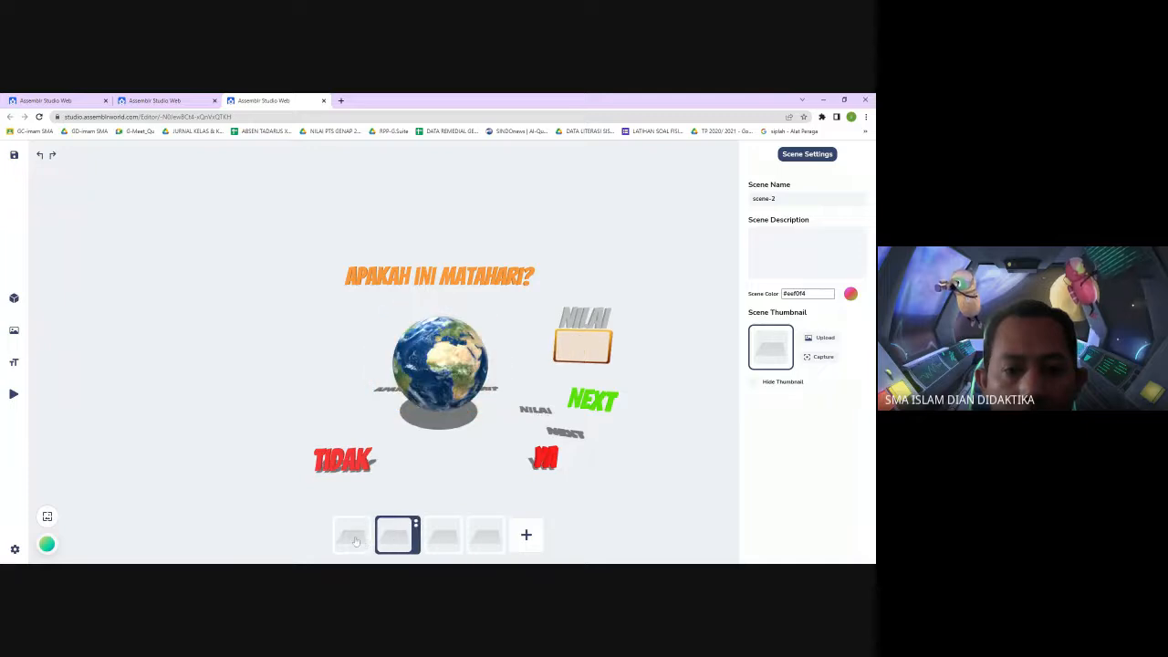
click(356, 540)
click(395, 536)
click(442, 538)
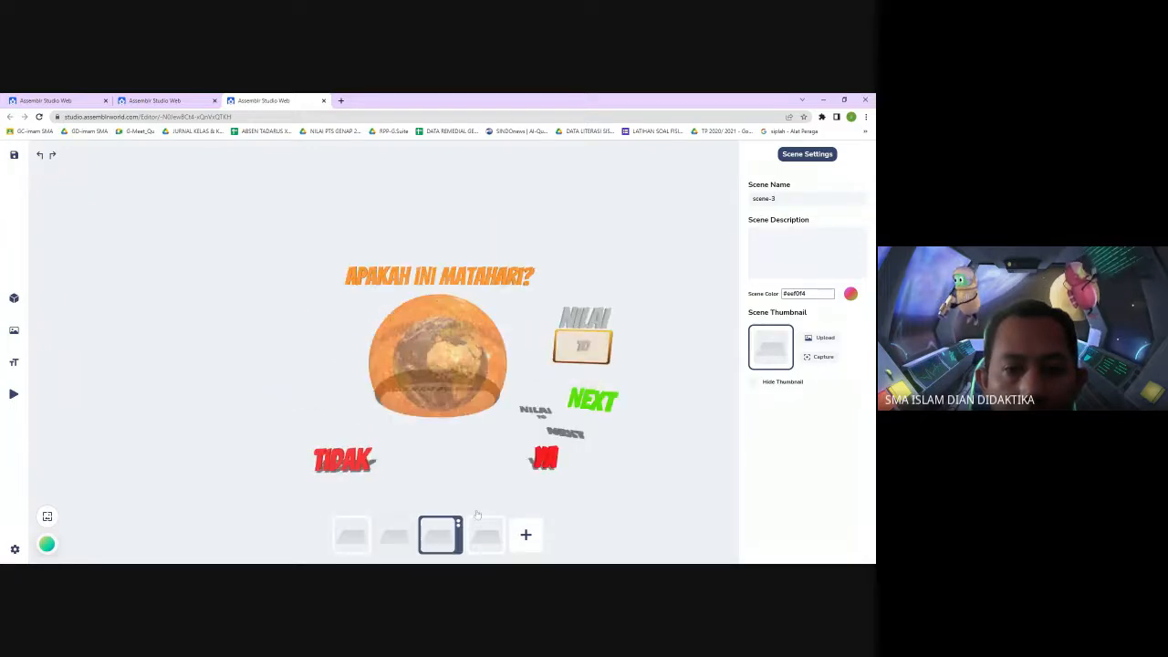
click(656, 265)
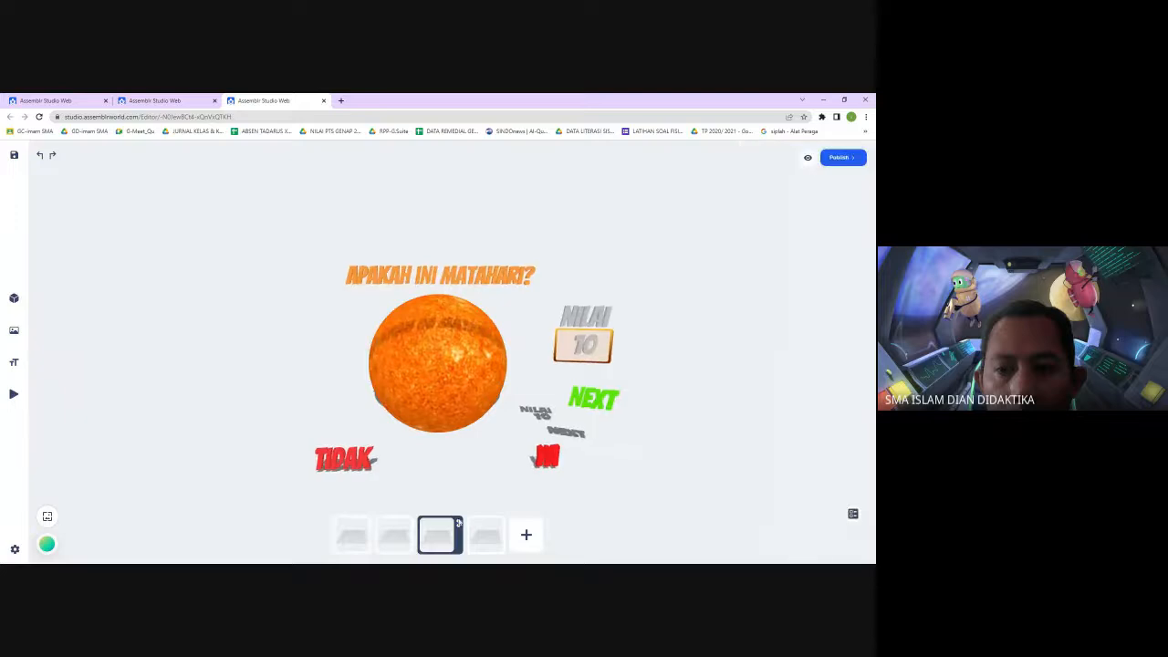
Rename the question text on the third scene to teks matahari
click(465, 284)
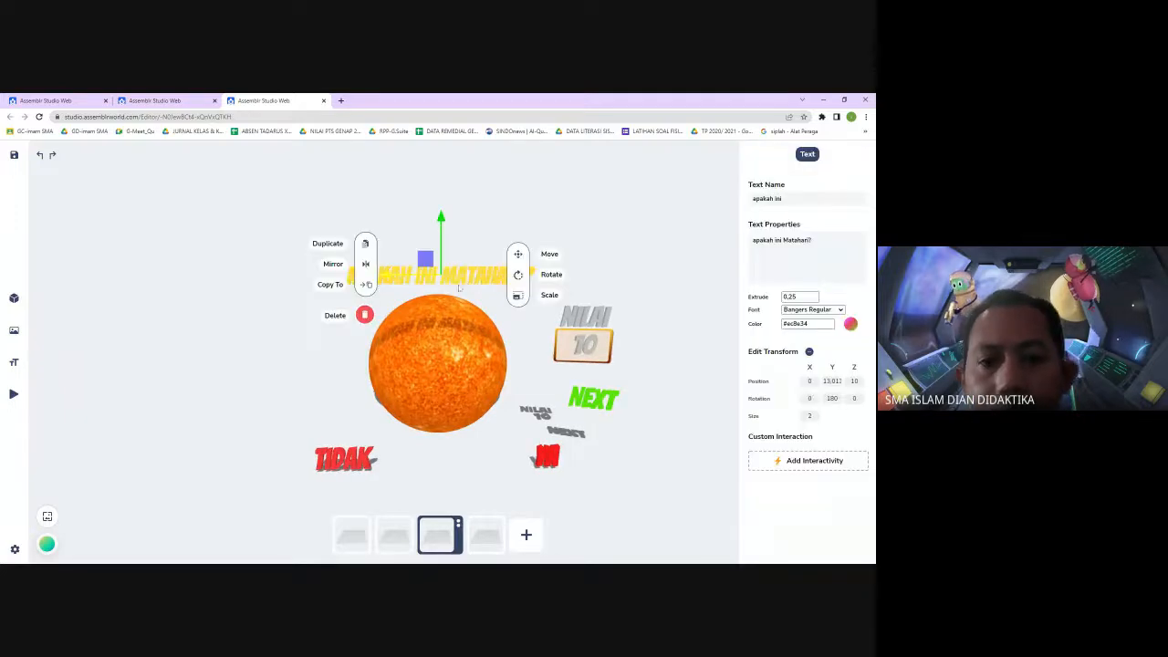
click(14, 366)
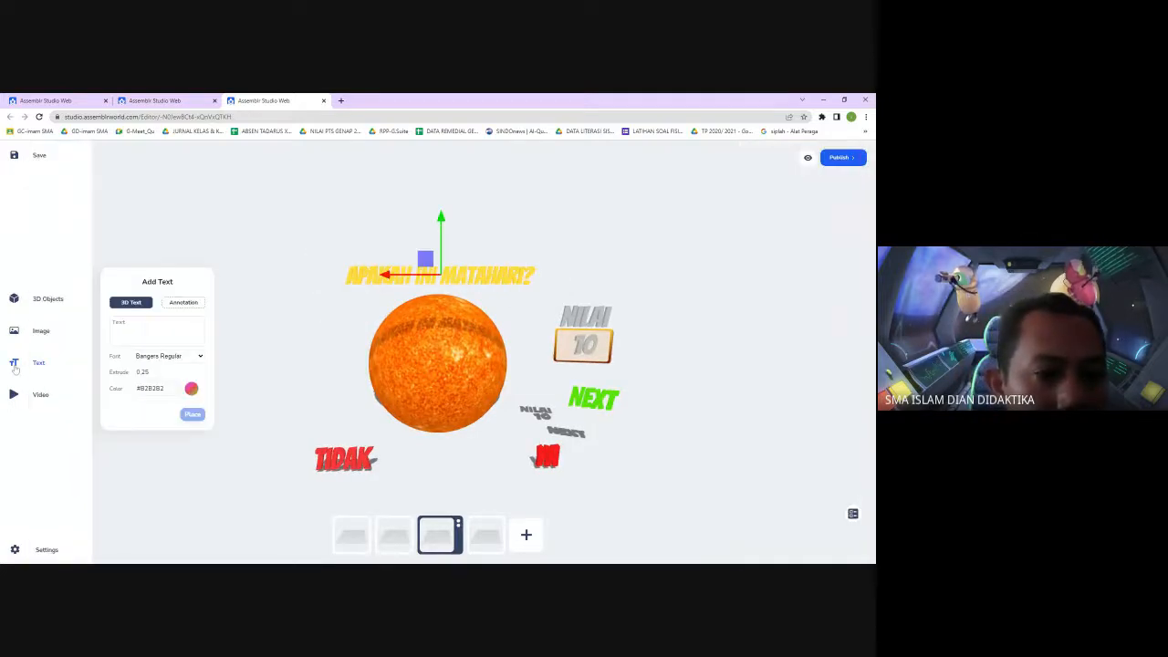
click(476, 279)
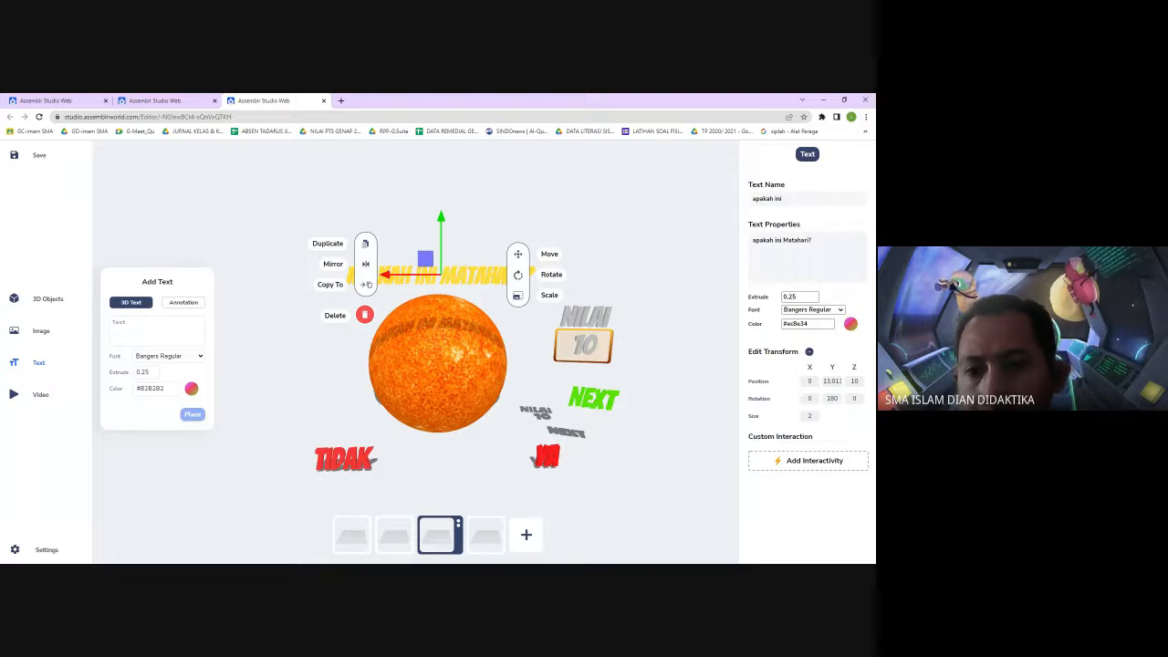
drag(787, 199, 711, 203)
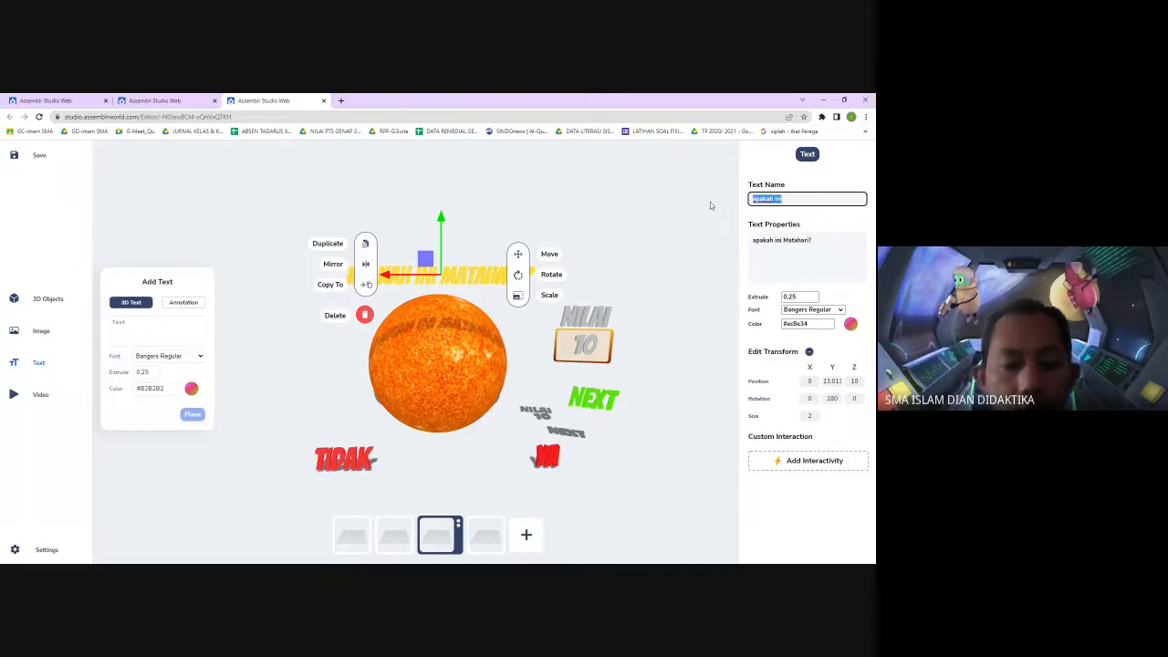
text(teks mat)
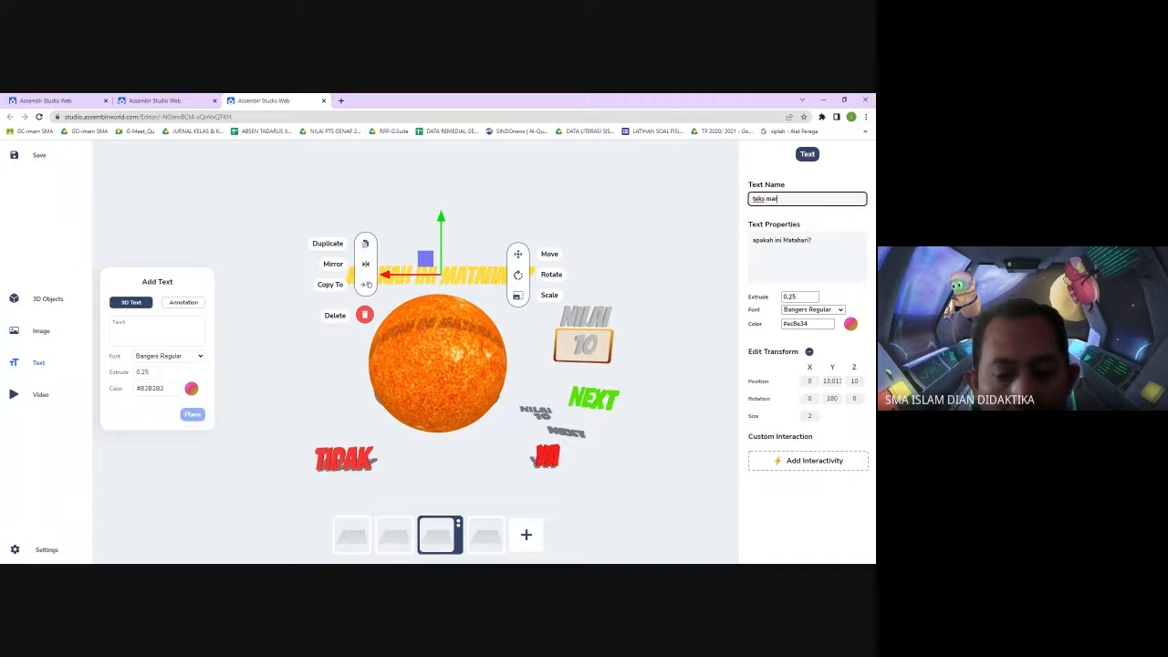
text(ahari)
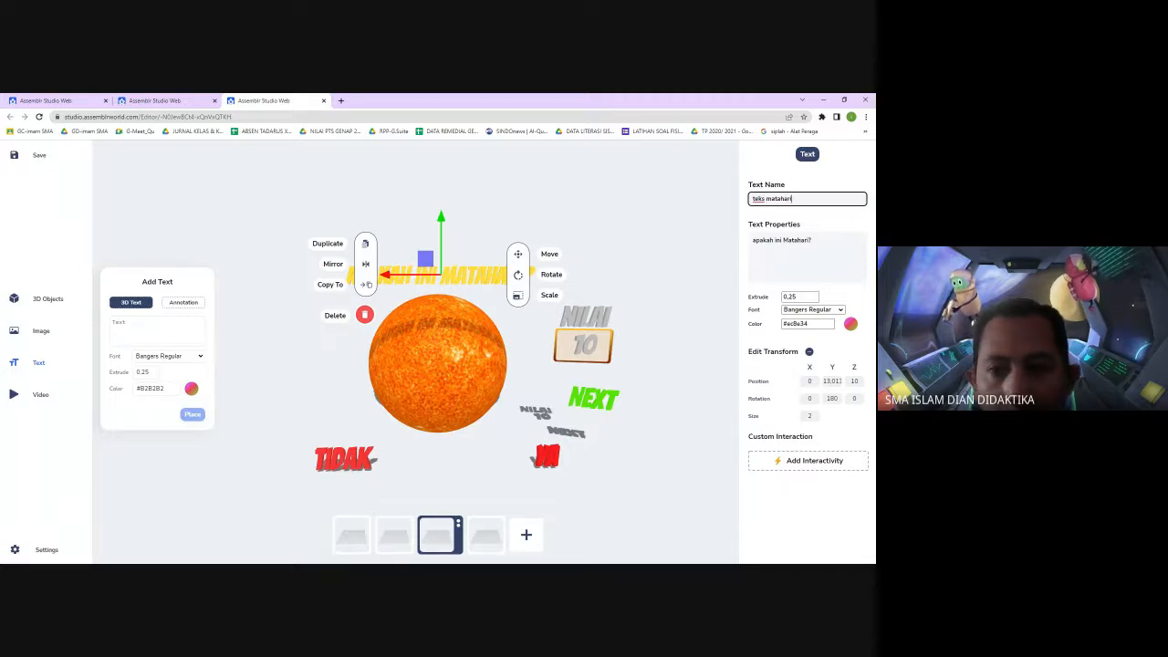
click(703, 300)
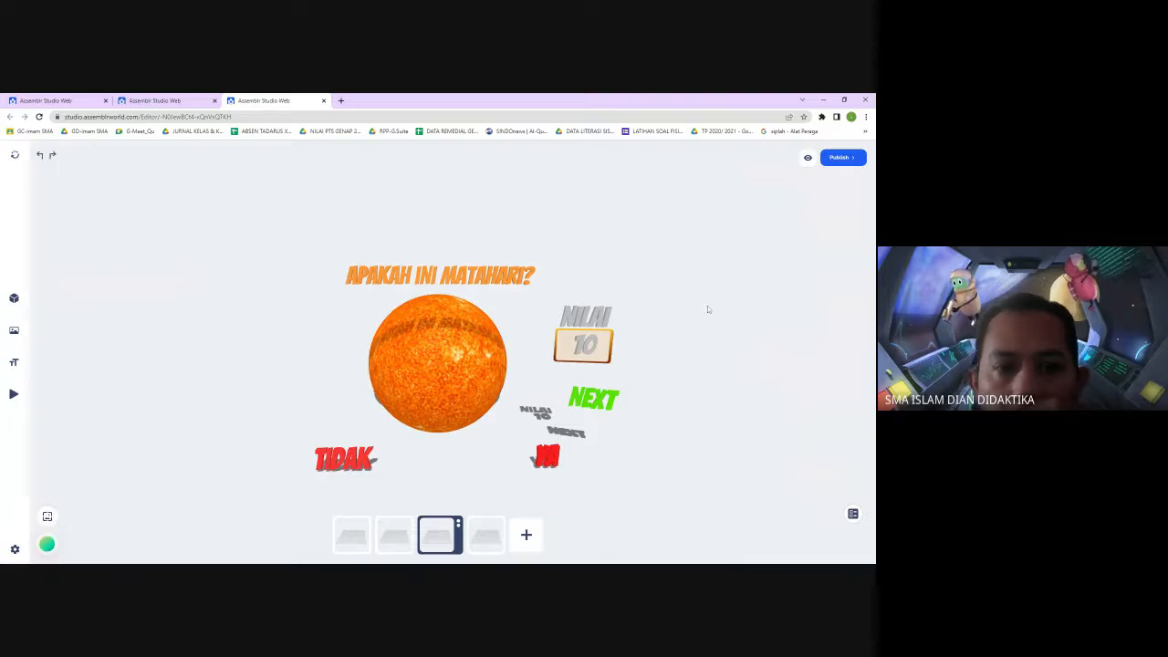
Change the YA text's Scale action targeting 20 to scale by 2 and apply it
click(545, 456)
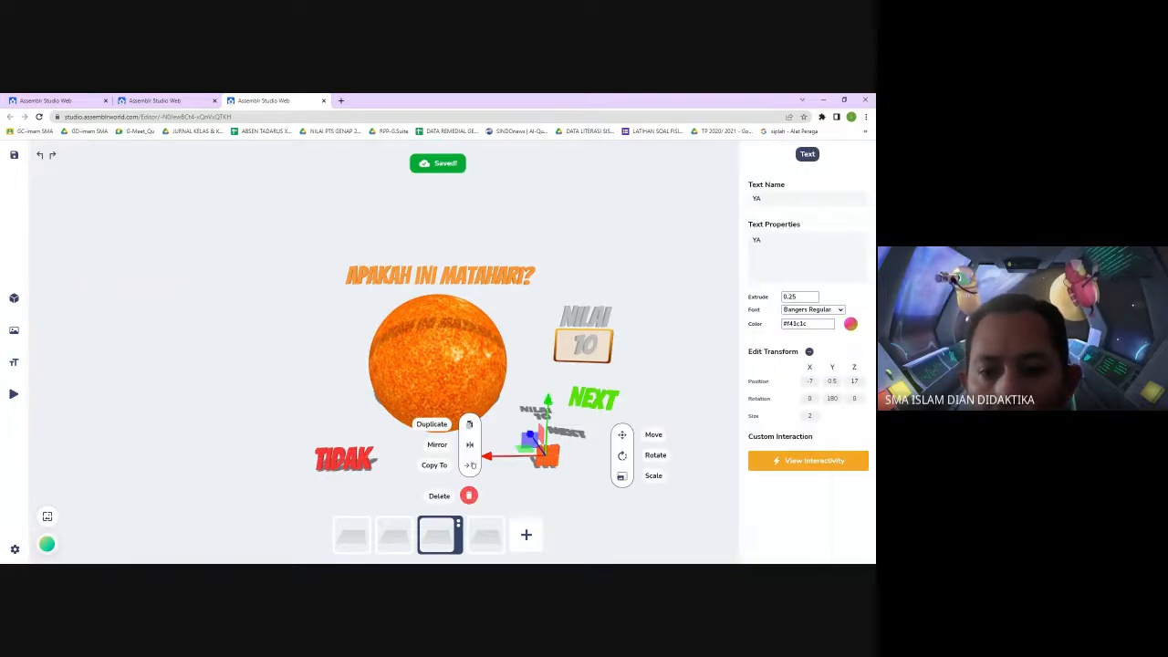
click(848, 458)
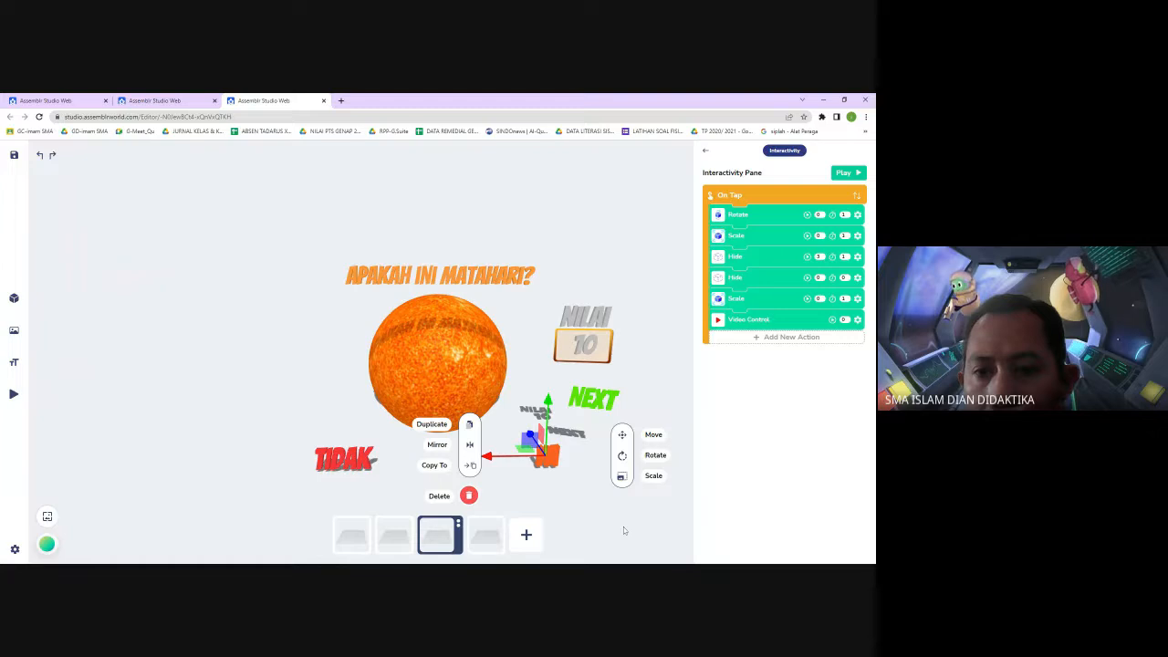
click(541, 532)
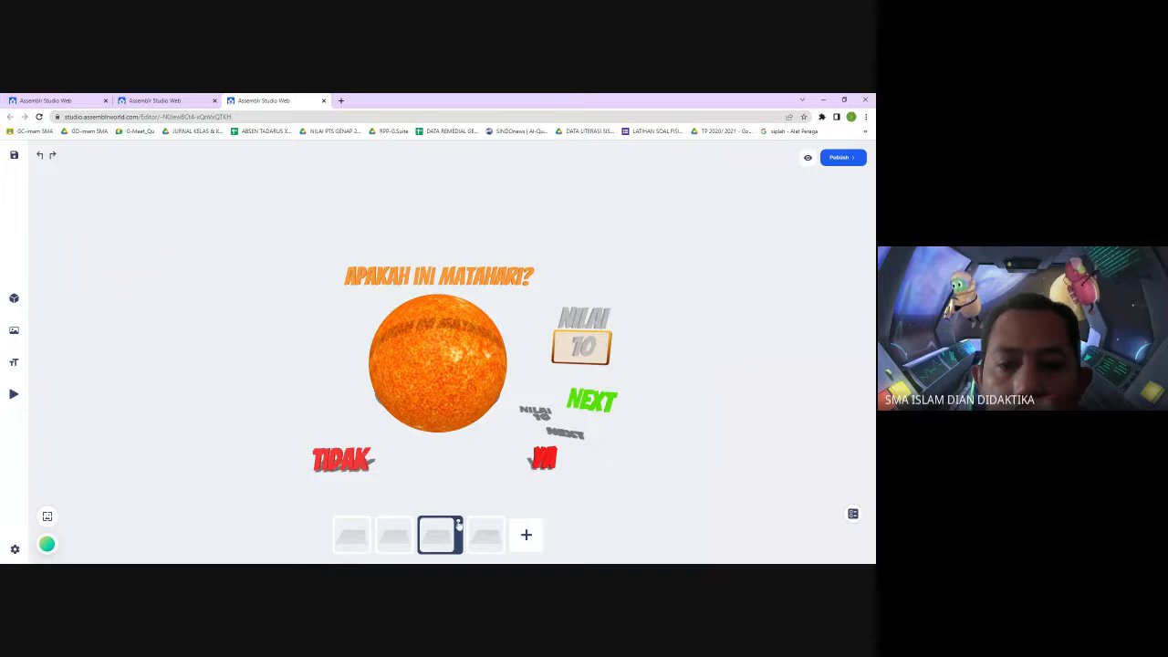
click(587, 352)
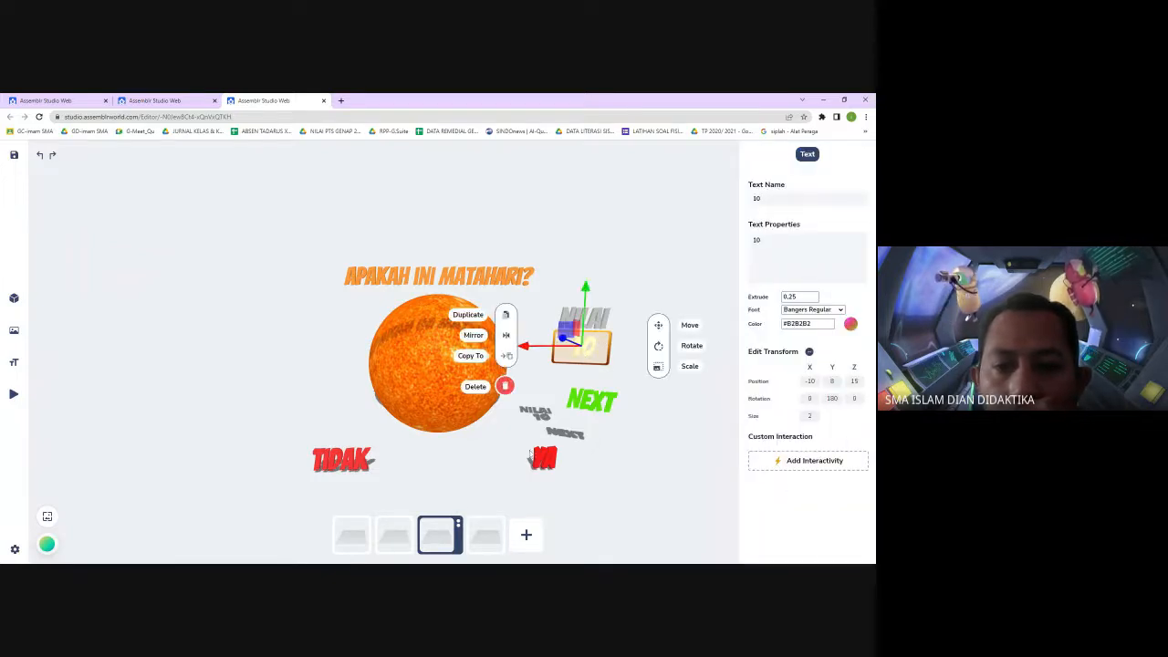
click(446, 540)
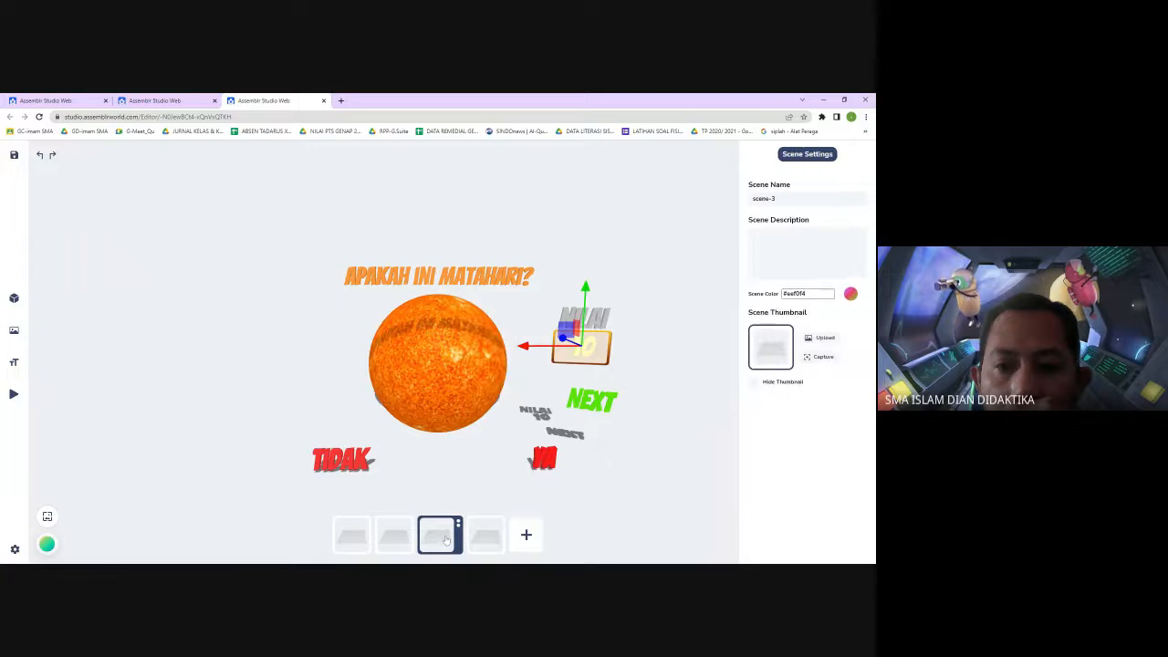
click(544, 462)
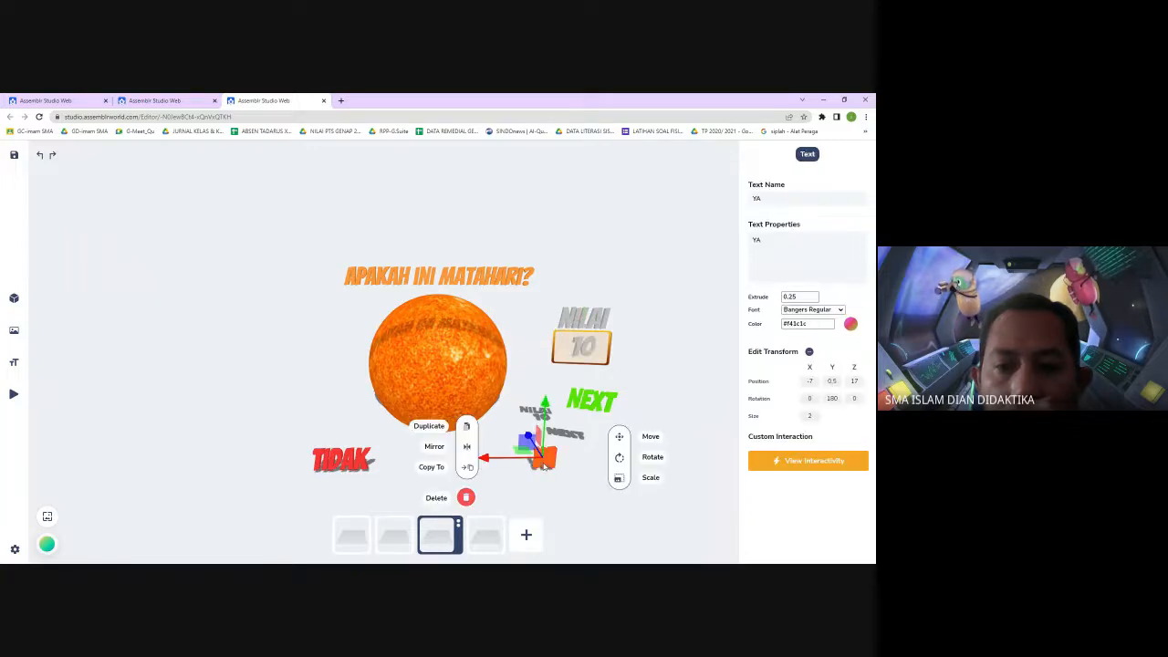
click(792, 461)
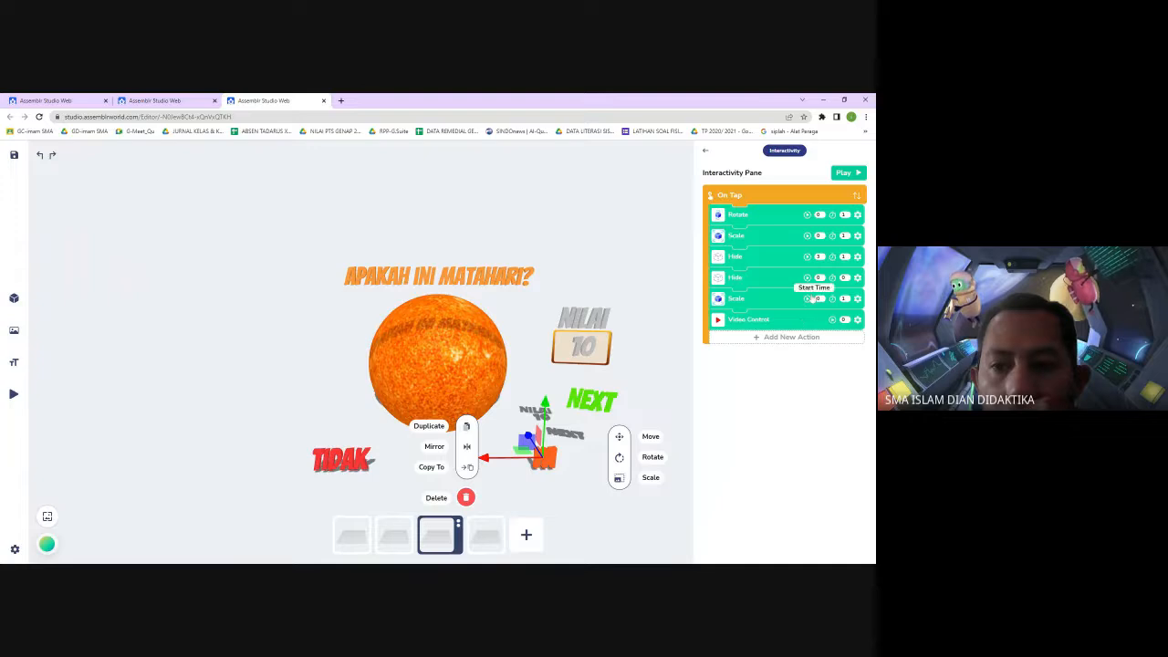
click(858, 300)
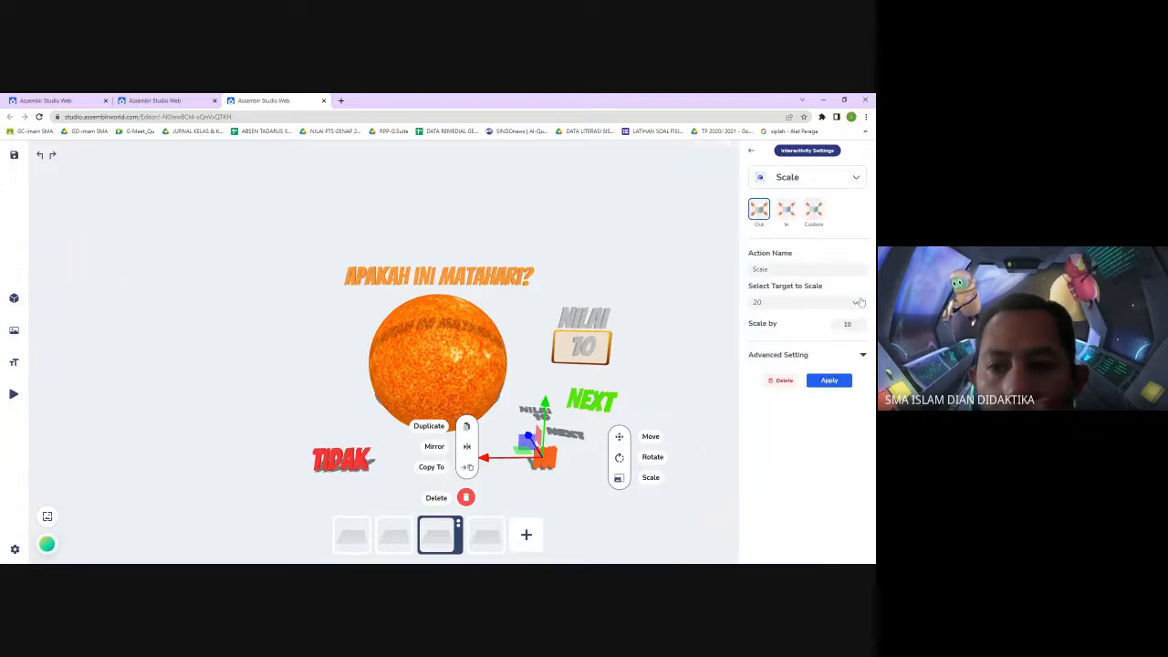
click(846, 324)
text(2)
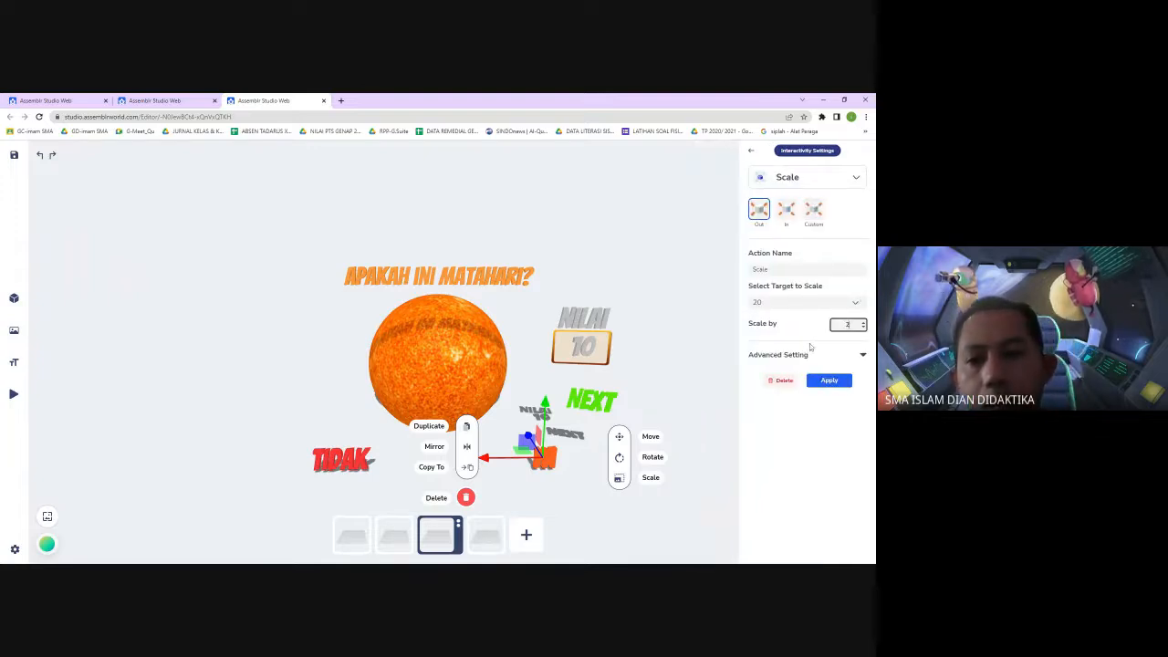
click(845, 384)
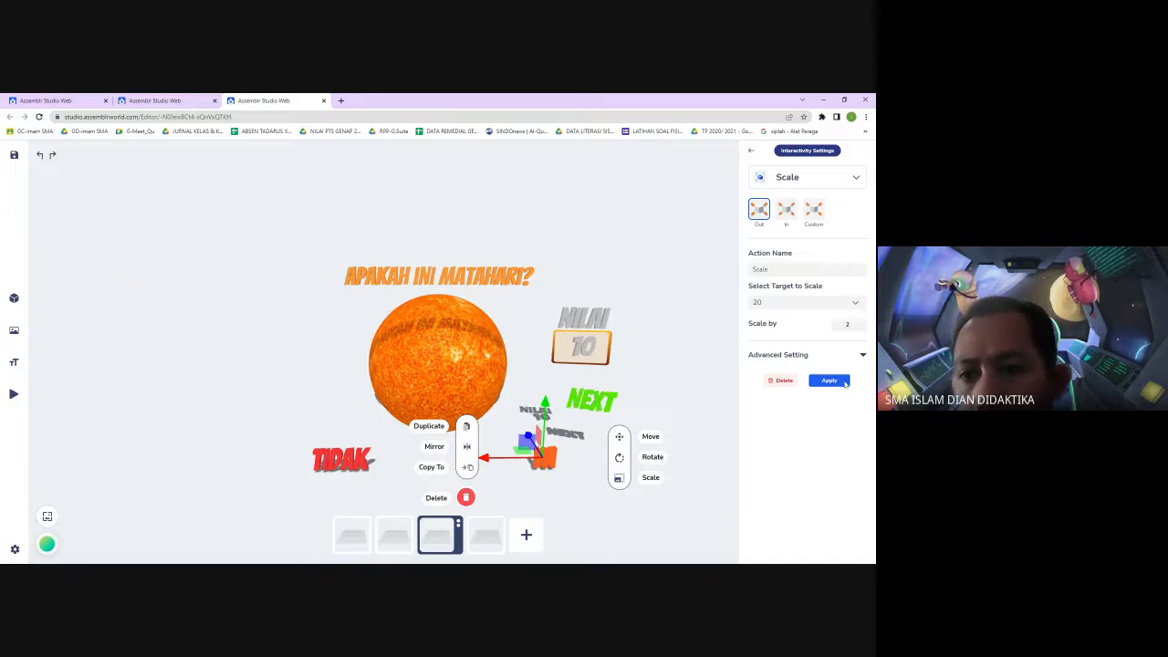
Close the interactivity settings, save the project and reload the editor page
click(624, 537)
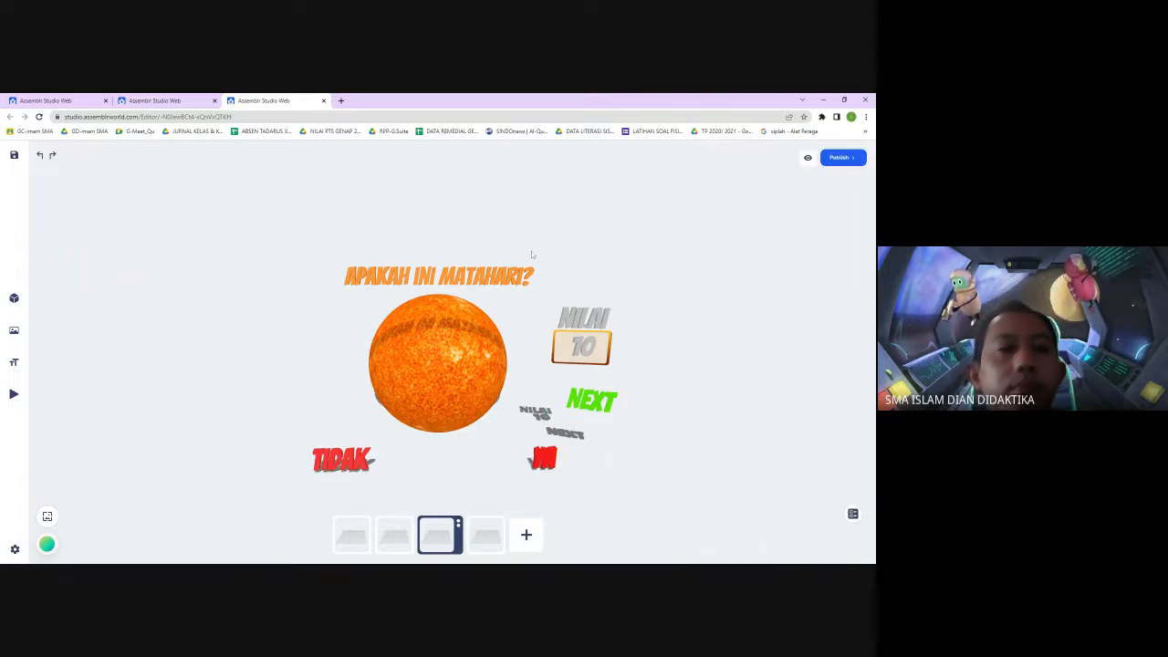
click(14, 155)
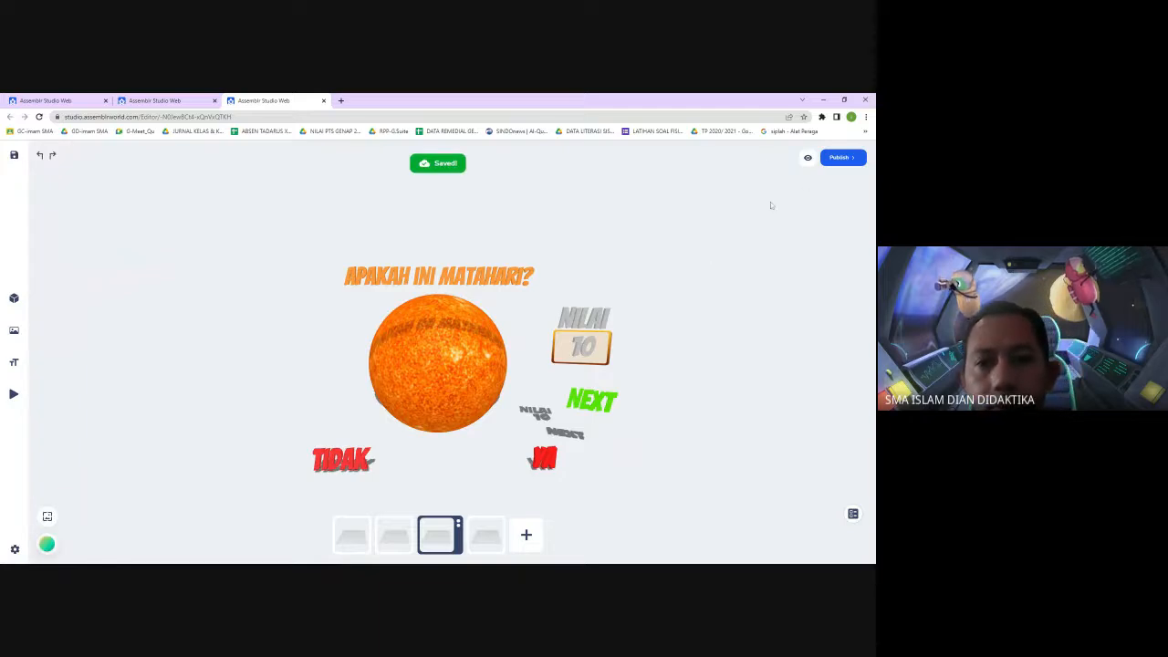
click(40, 116)
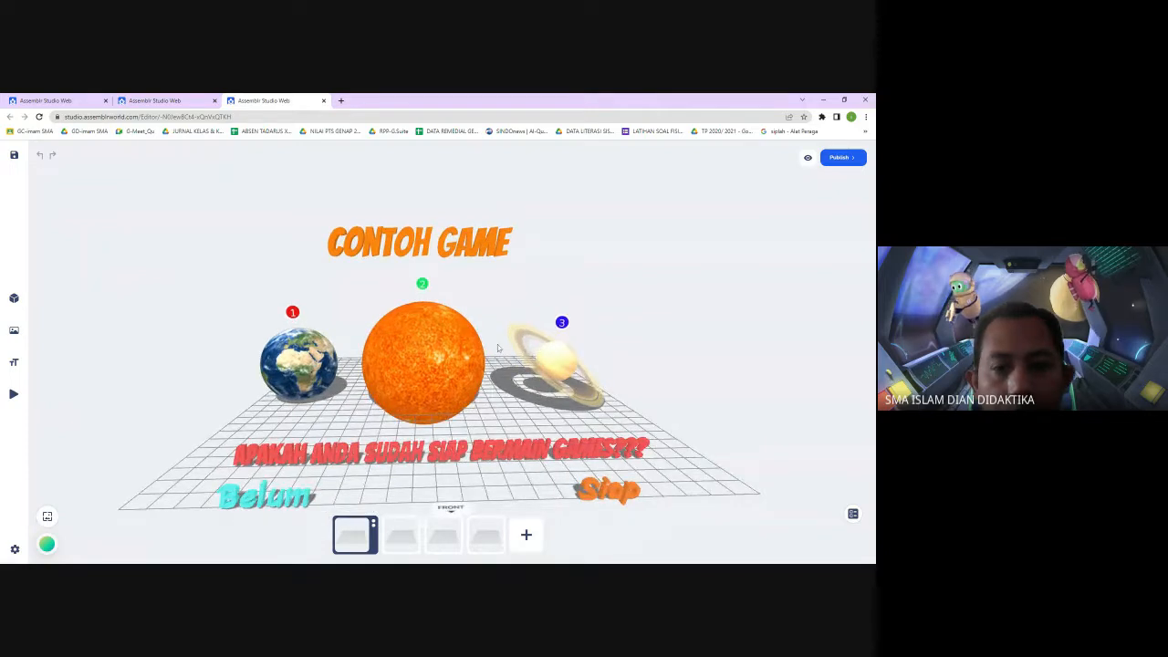
Preview the quiz, choosing Siap on the opening scene and answering TIDAK on the second scene
click(808, 158)
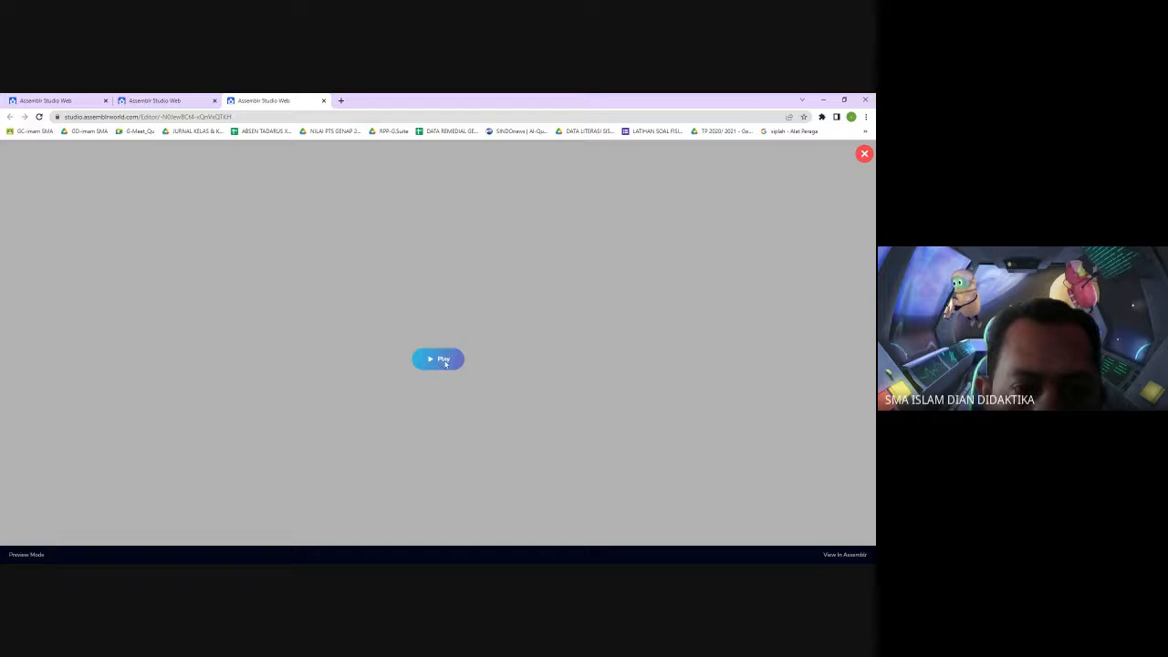
click(443, 361)
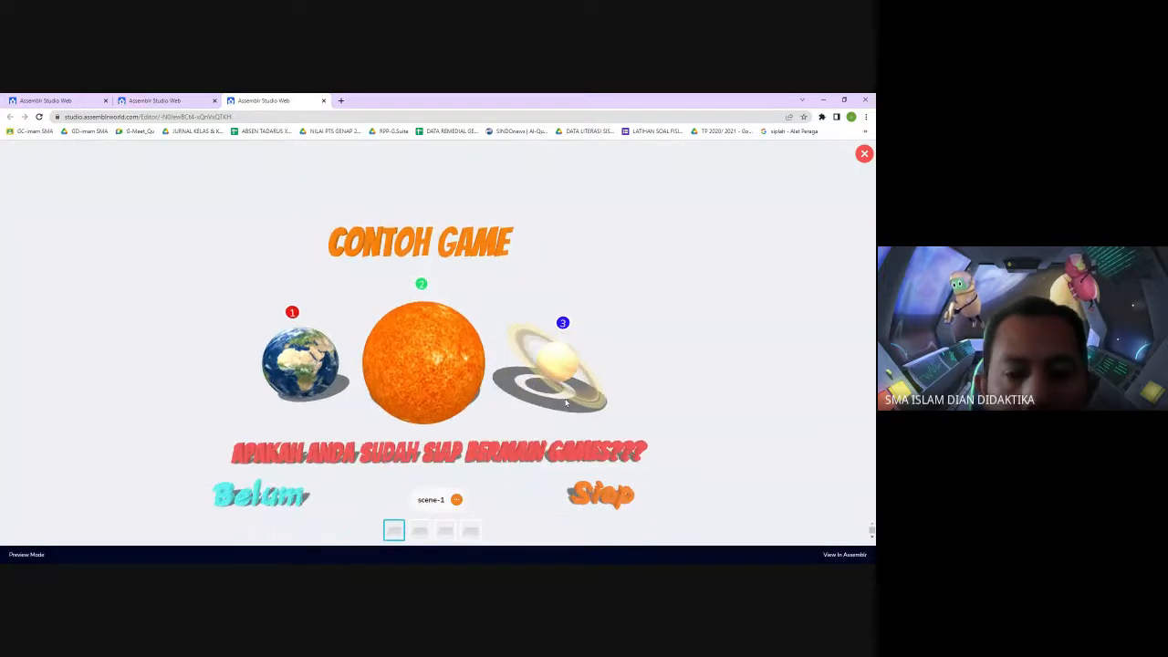
click(597, 500)
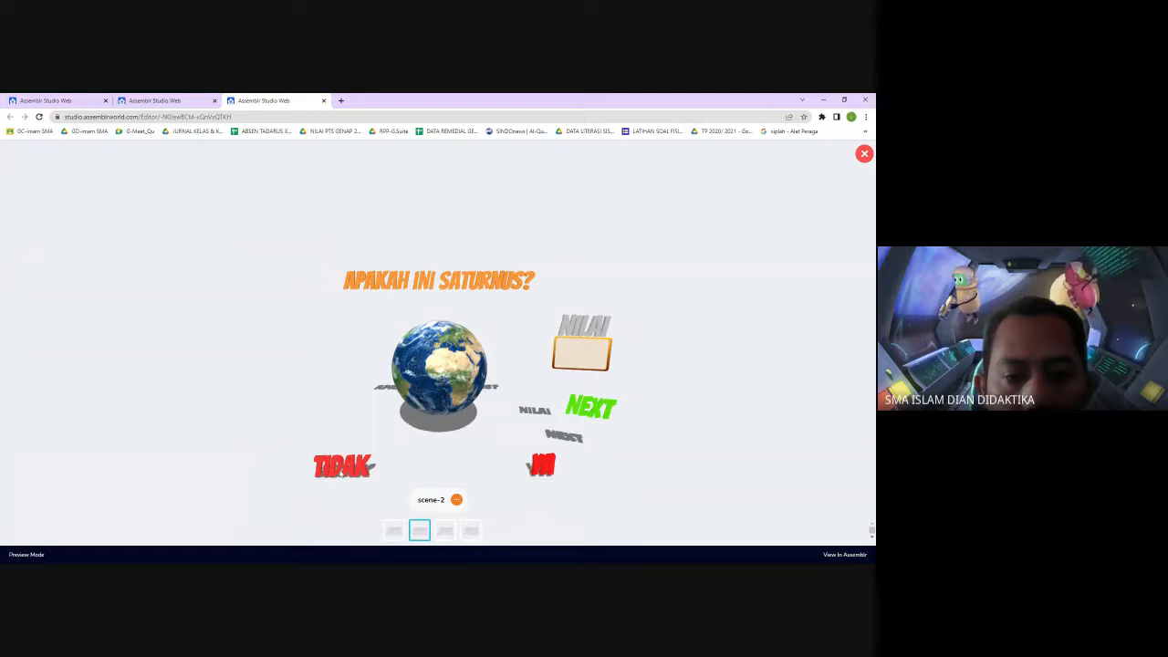
click(341, 467)
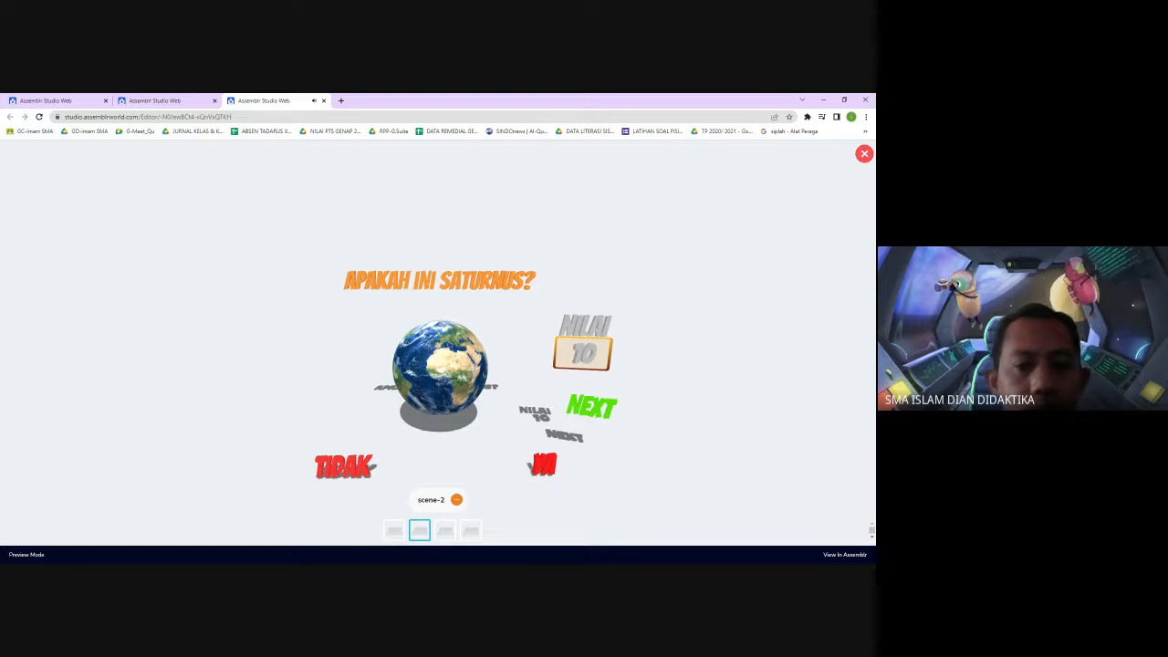
Open YouTube in a new browser tab
click(341, 100)
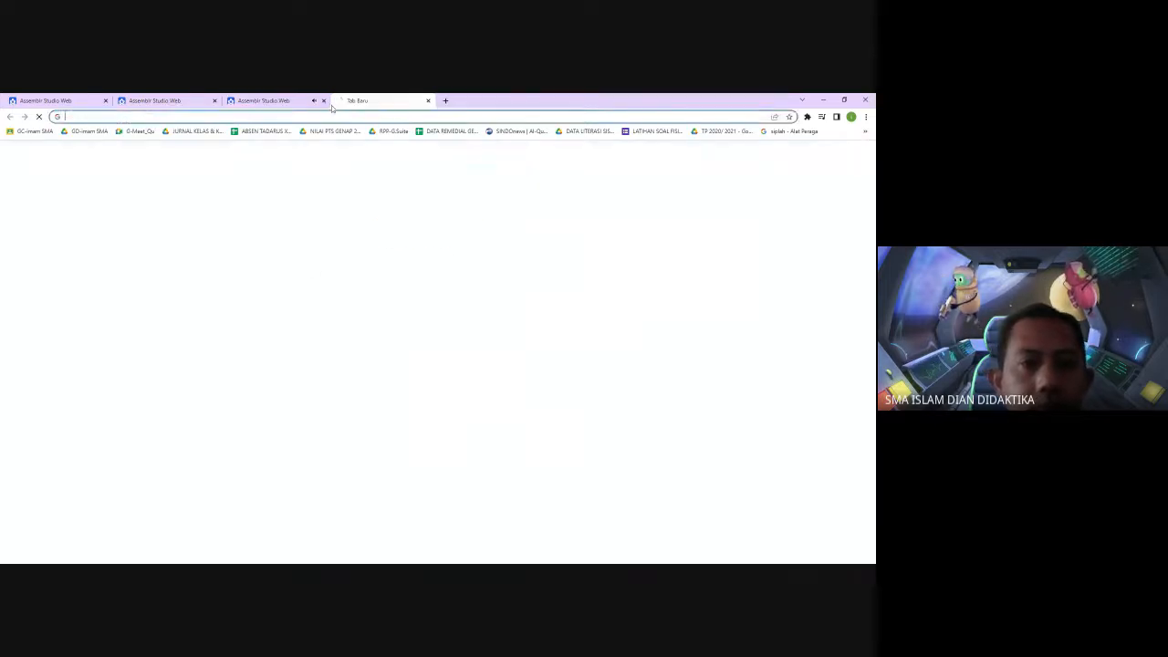
text(you)
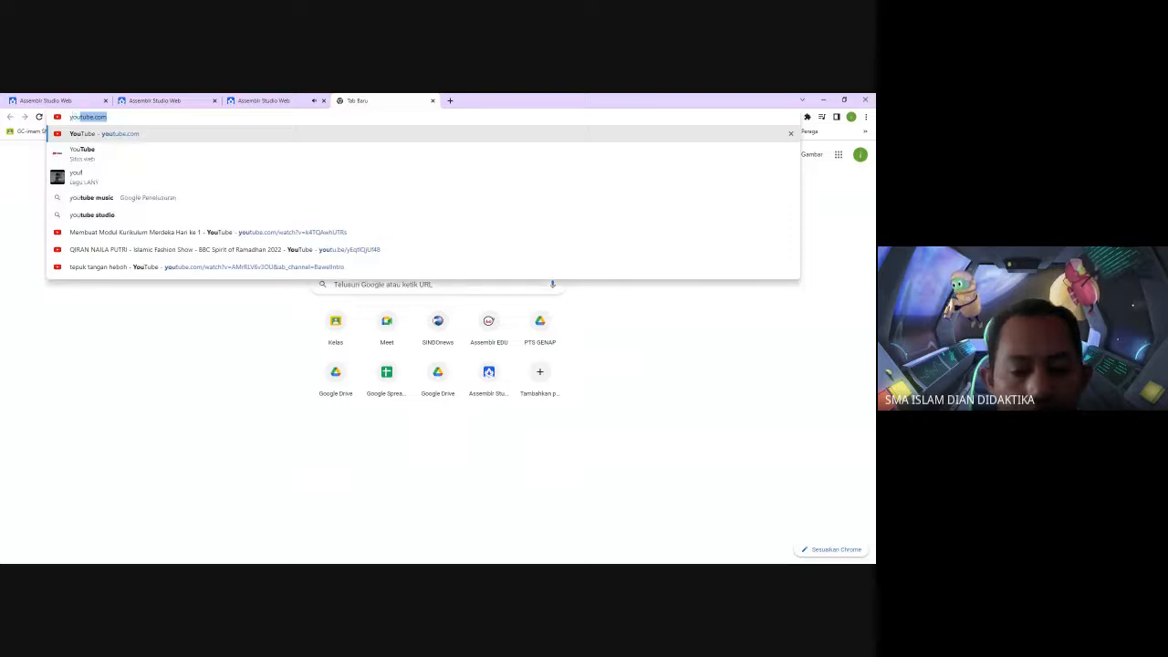
text(tu)
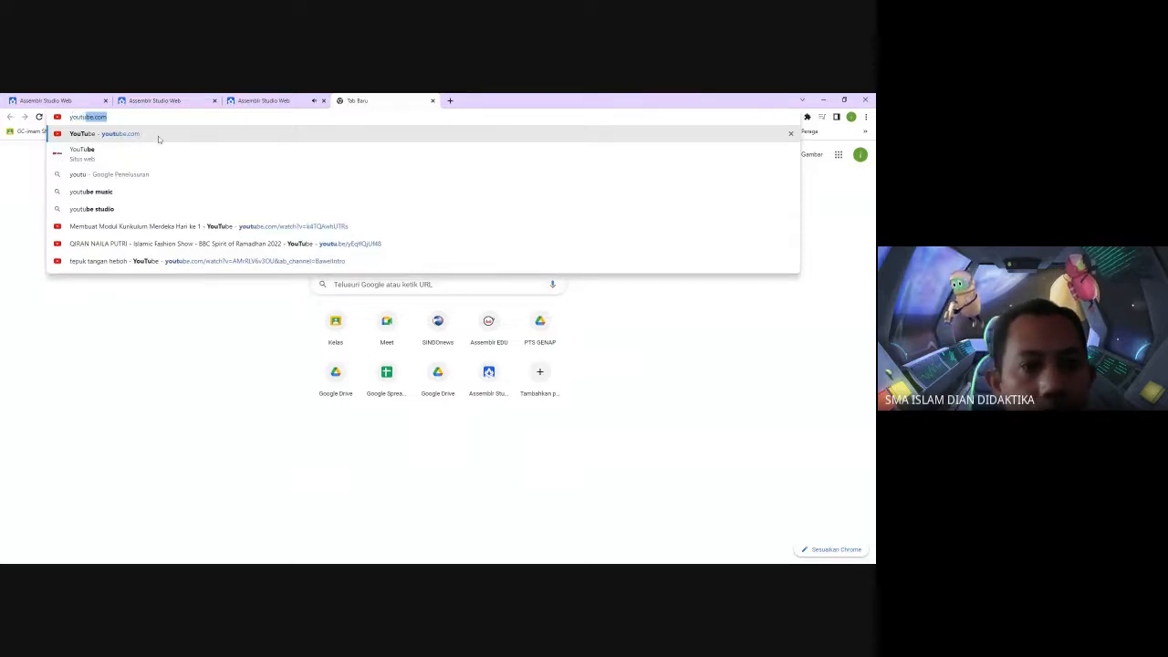
key(Return)
Return to the quiz preview, advance to the third scene with Next, and close the preview
click(187, 100)
click(263, 100)
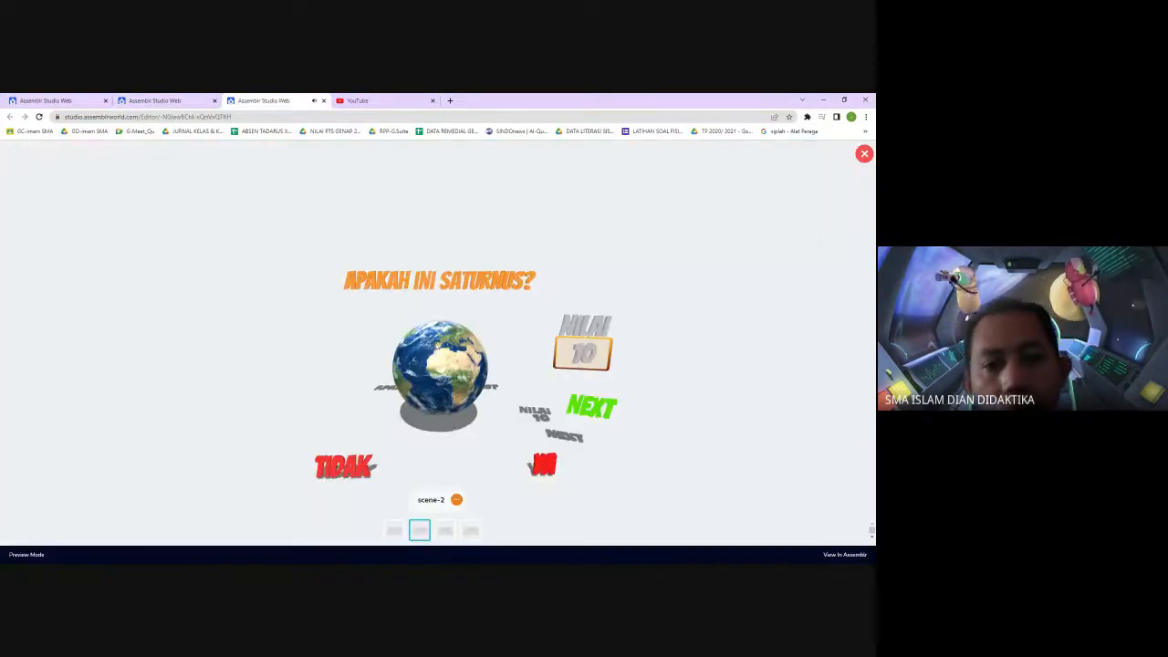
click(595, 413)
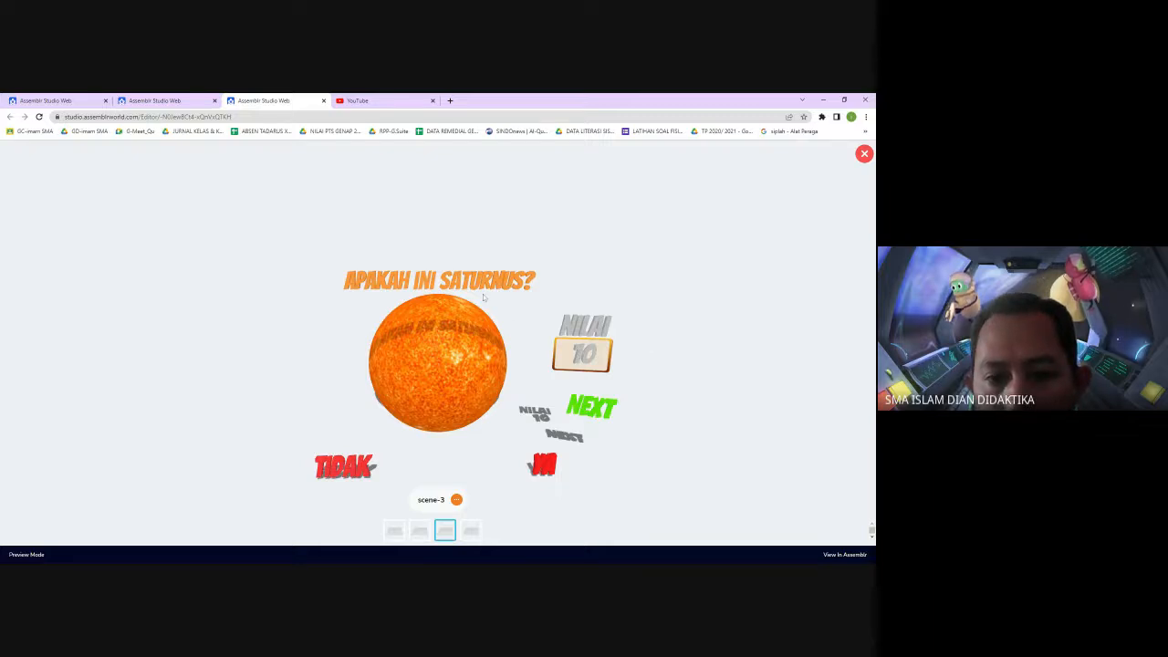
click(864, 155)
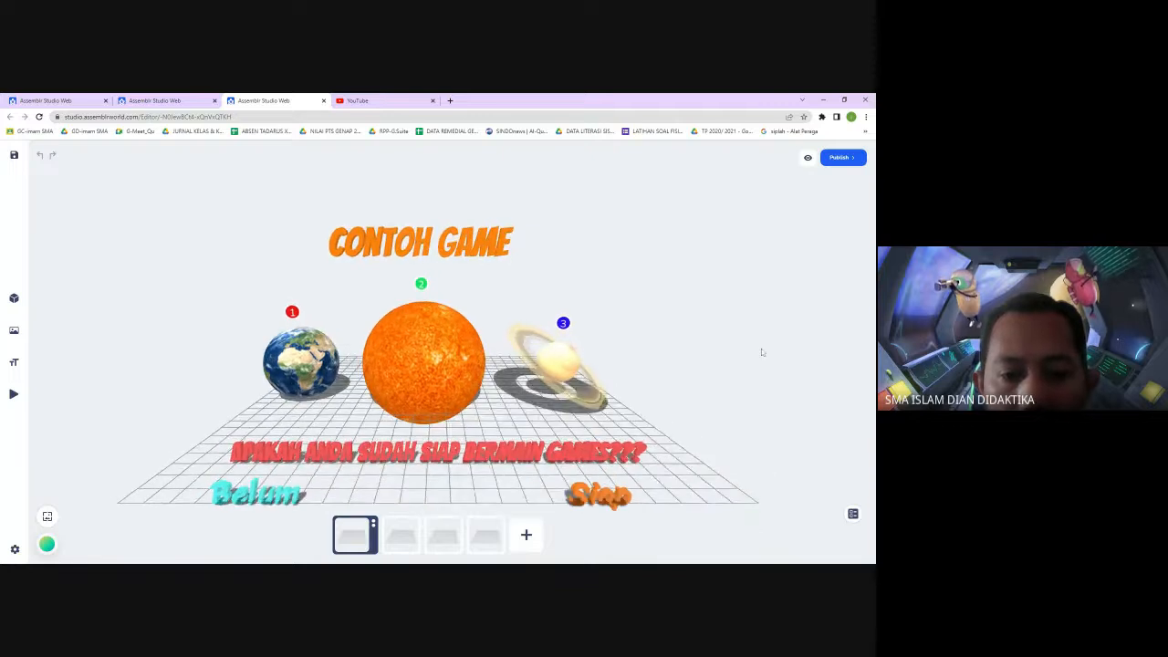
On the third scene, change the question text to apakah ini Matahari? and save the project
click(436, 540)
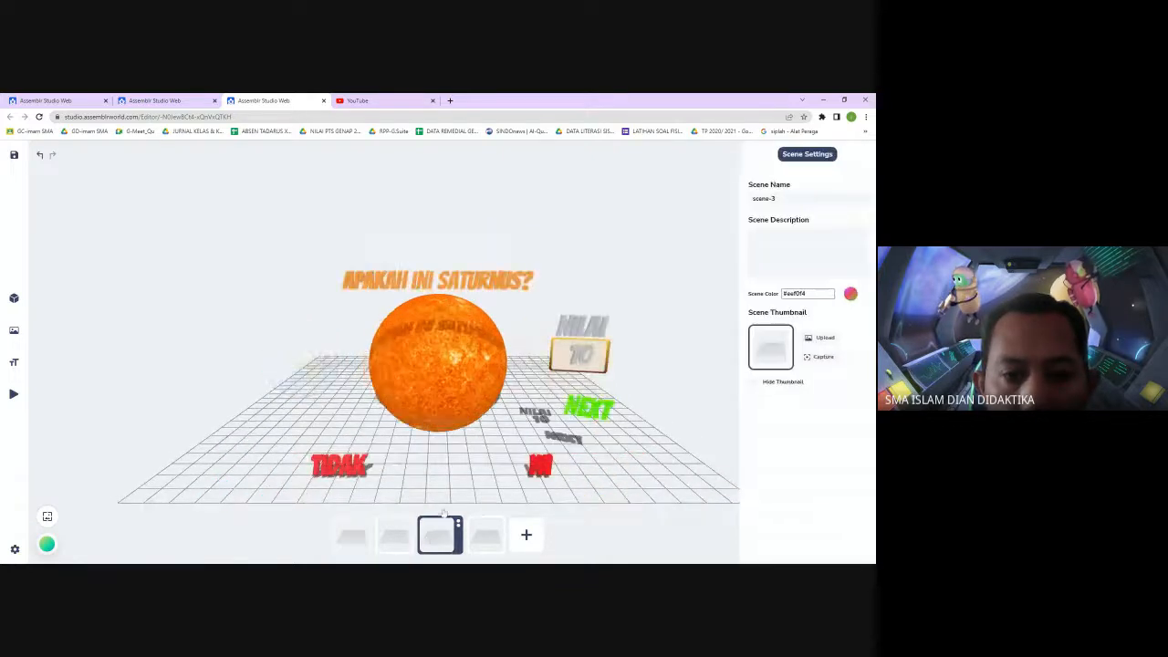
click(491, 285)
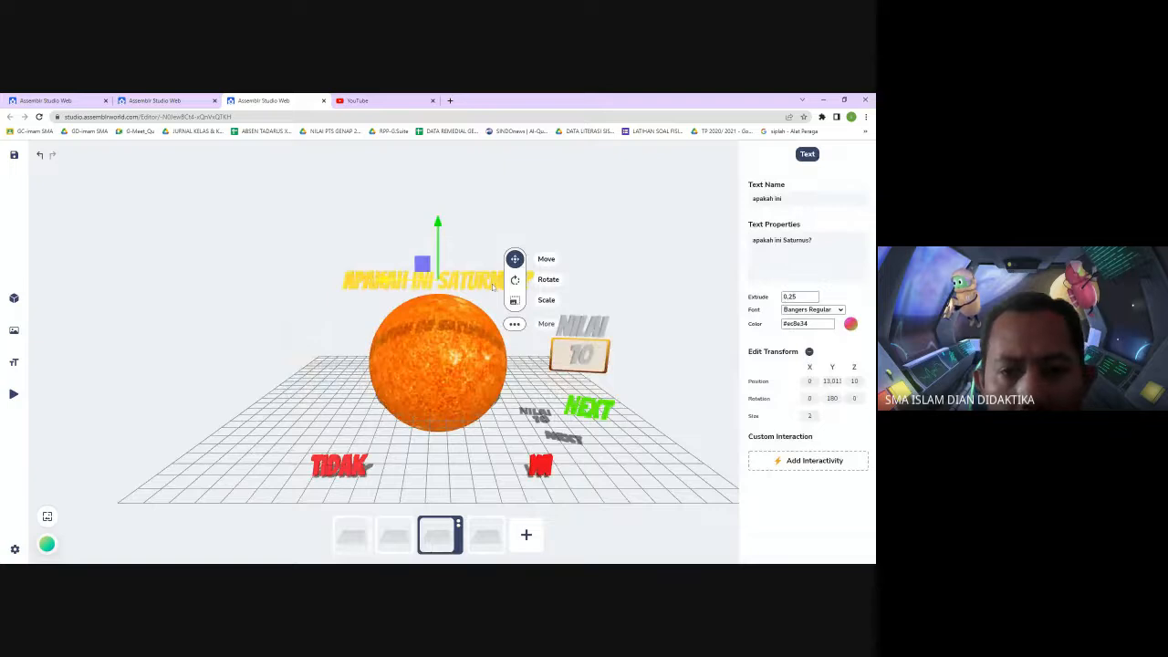
click(659, 246)
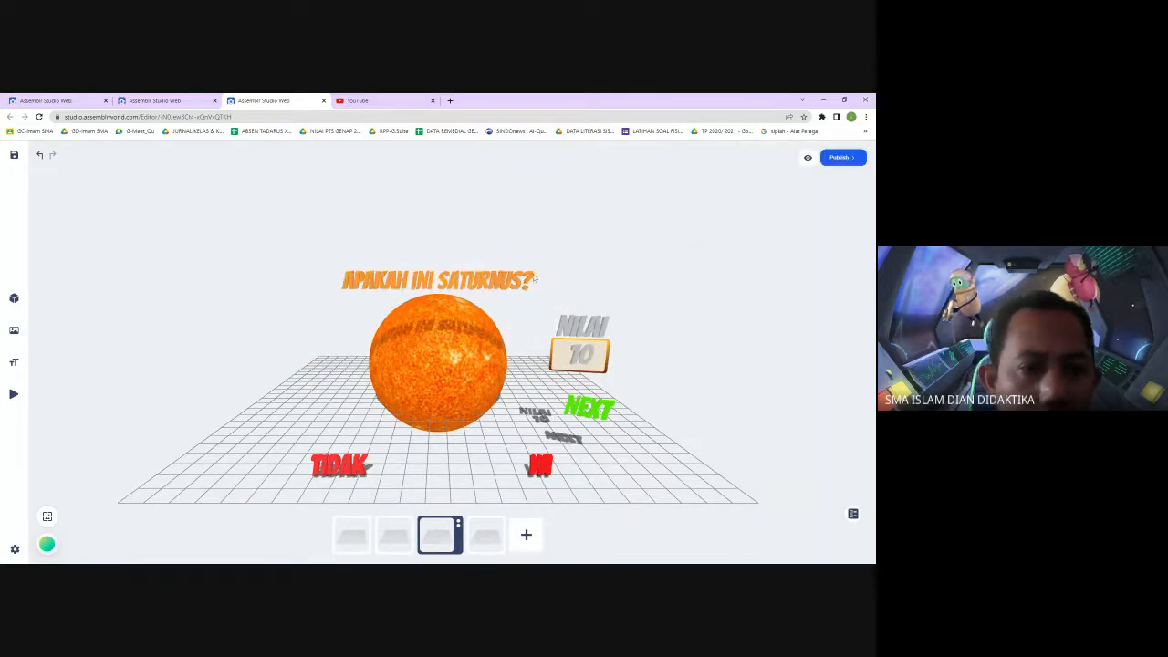
click(486, 287)
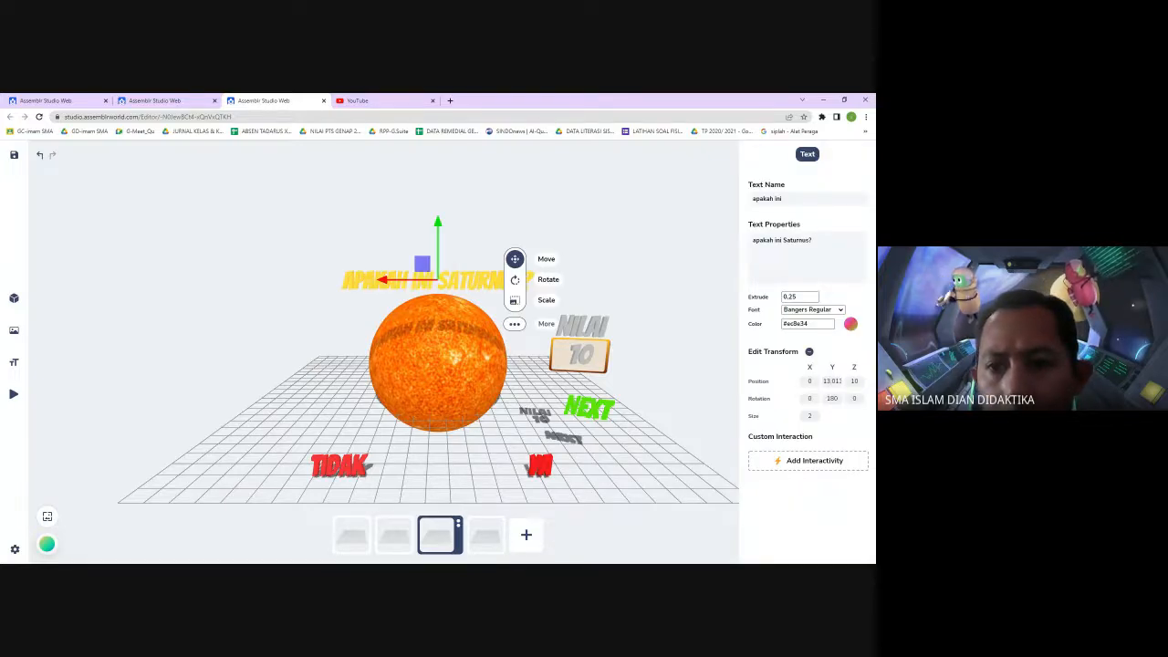
drag(809, 240, 782, 240)
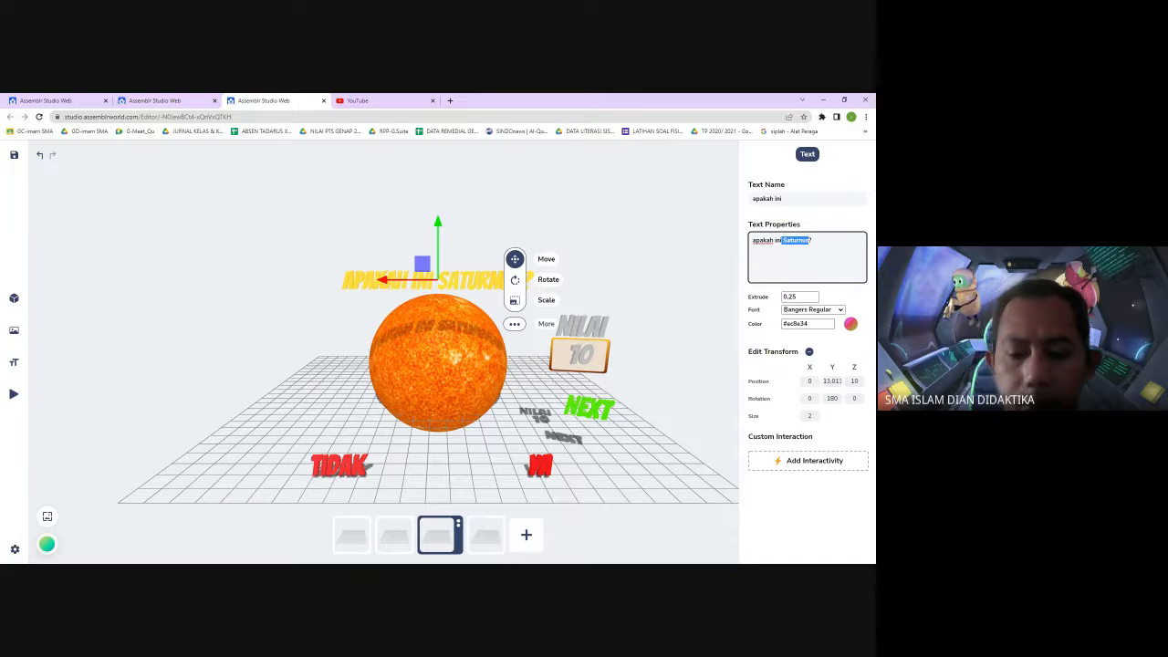
text(Matahari)
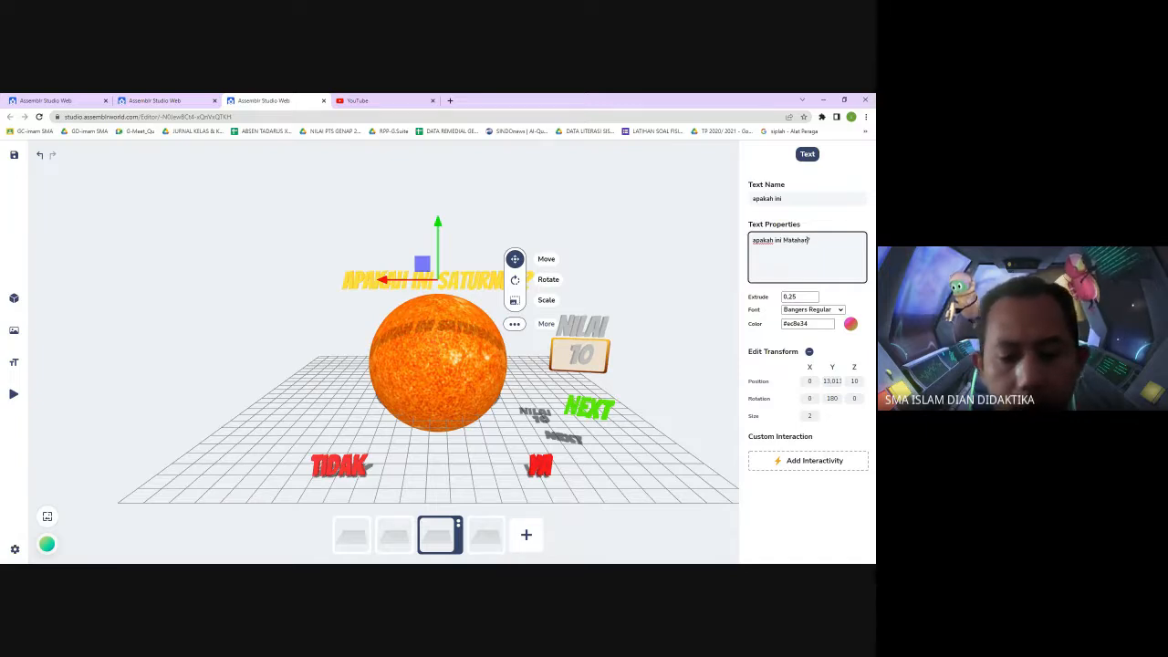
click(688, 257)
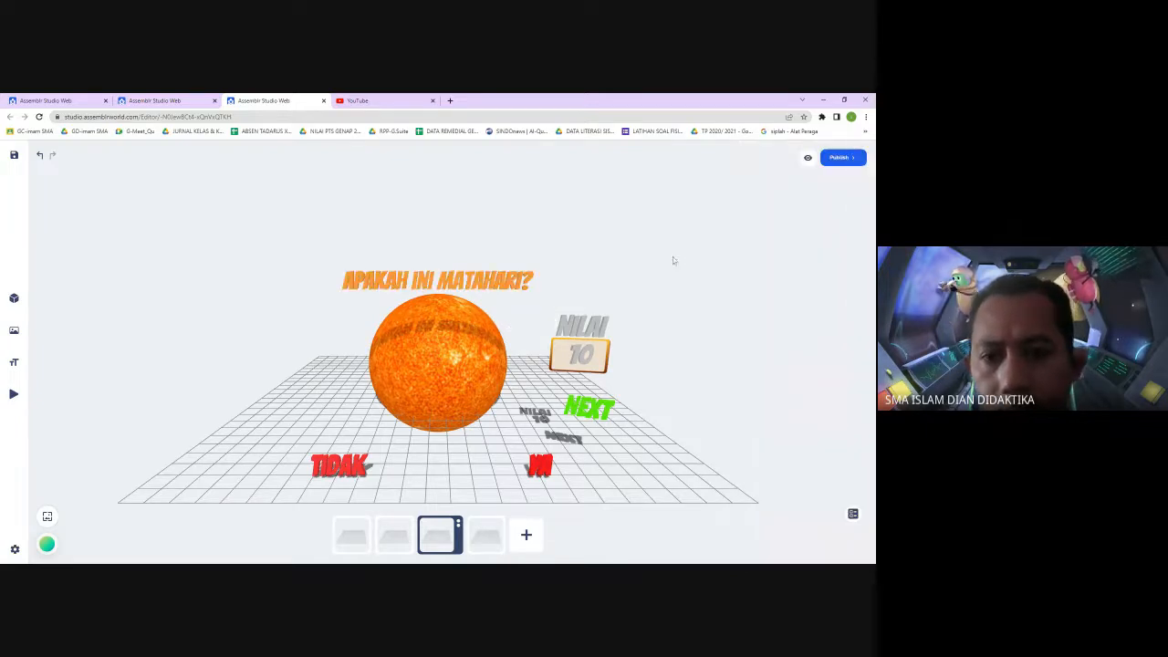
click(14, 155)
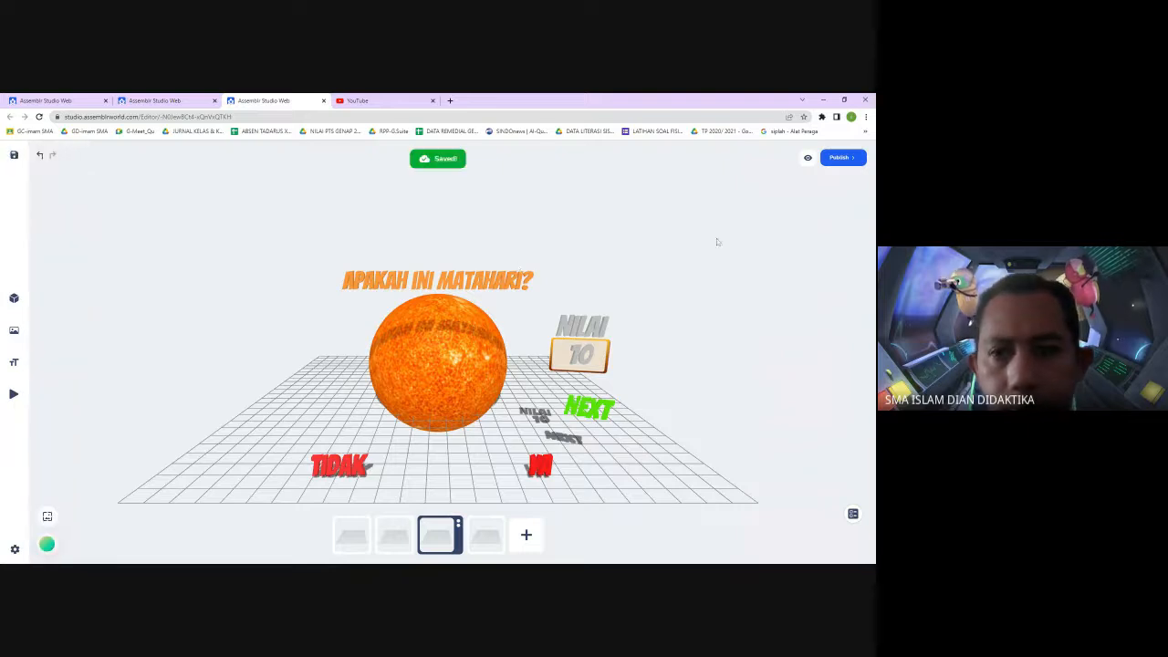
Preview the quiz again, starting play and choosing Siap on the opening scene
click(808, 158)
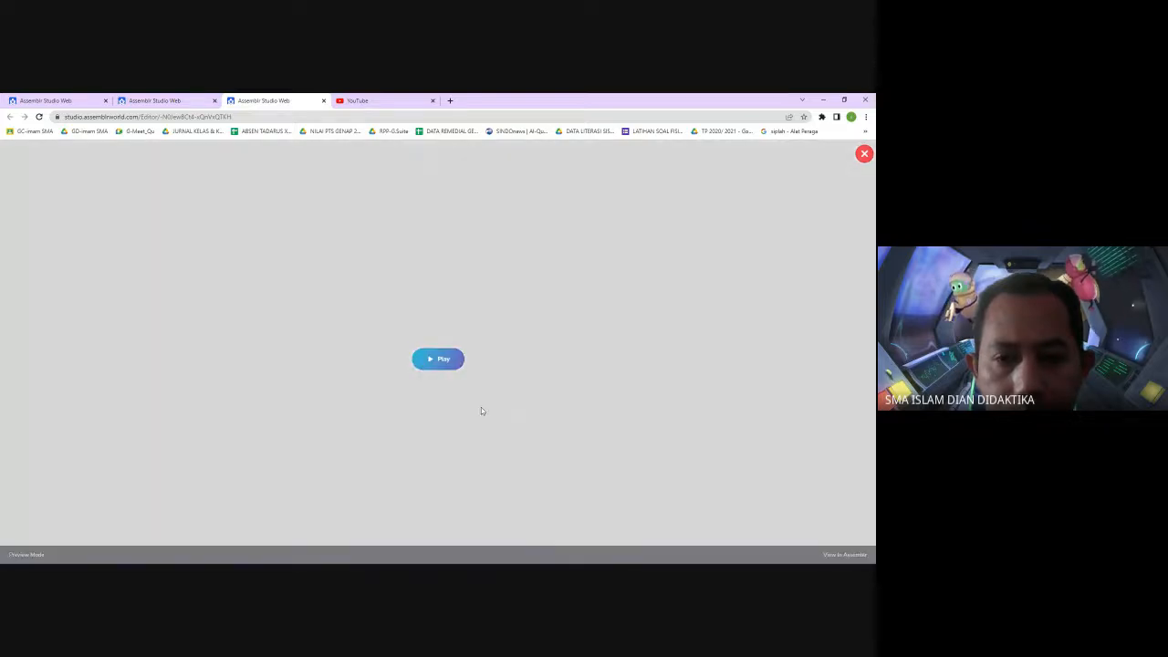
click(440, 362)
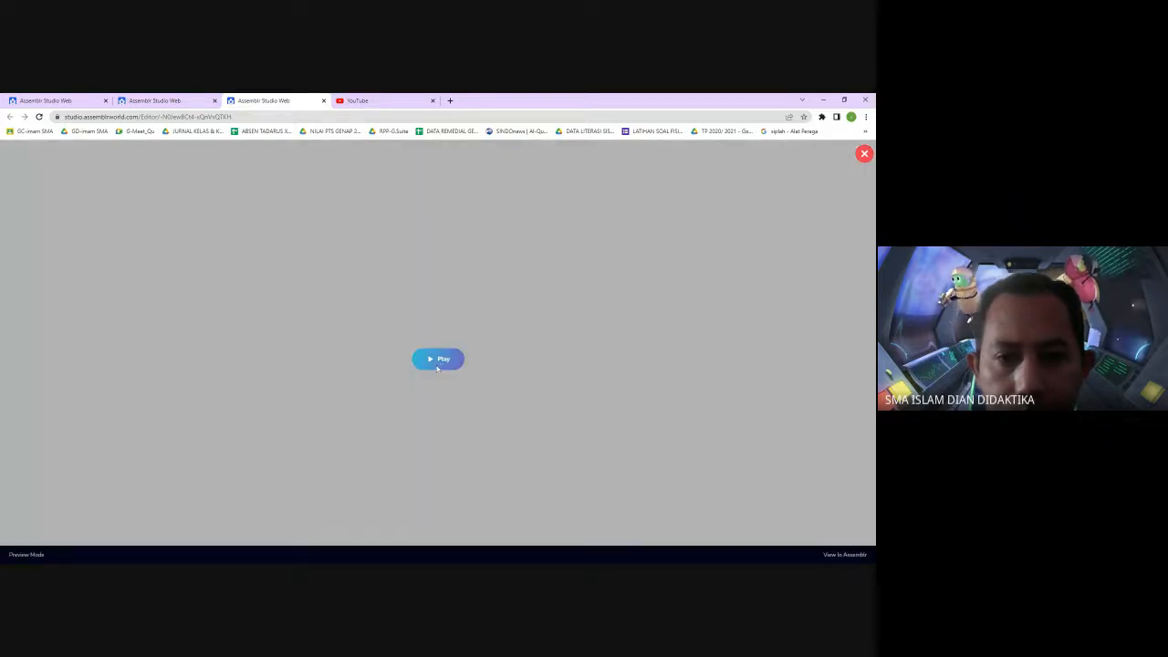
click(437, 359)
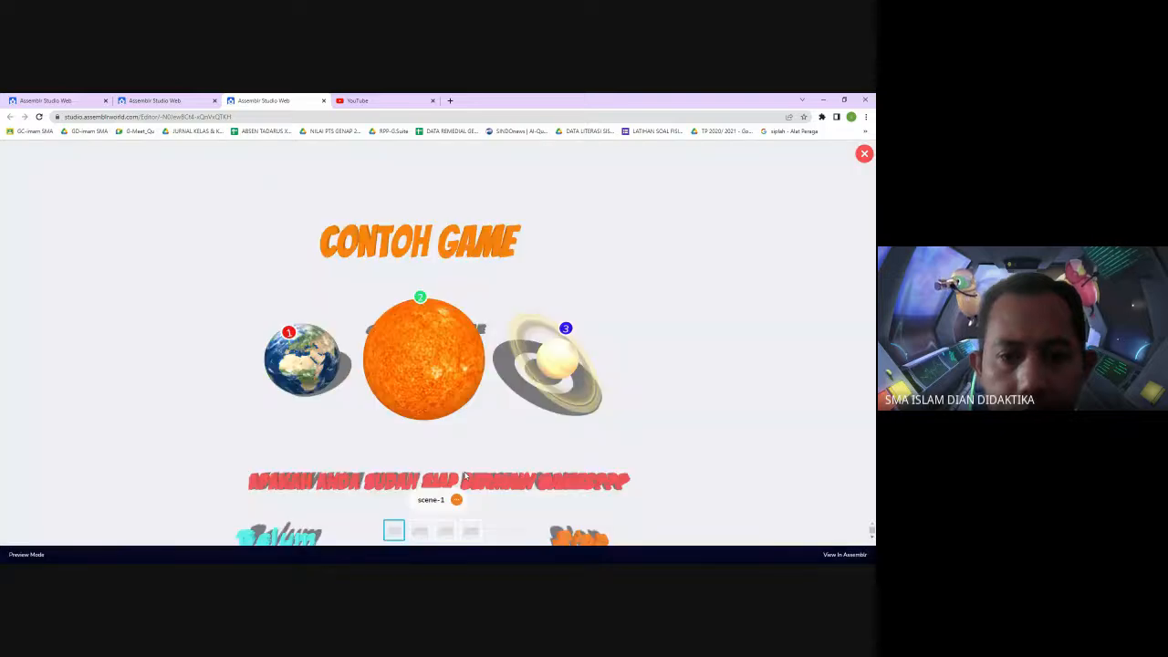
click(599, 491)
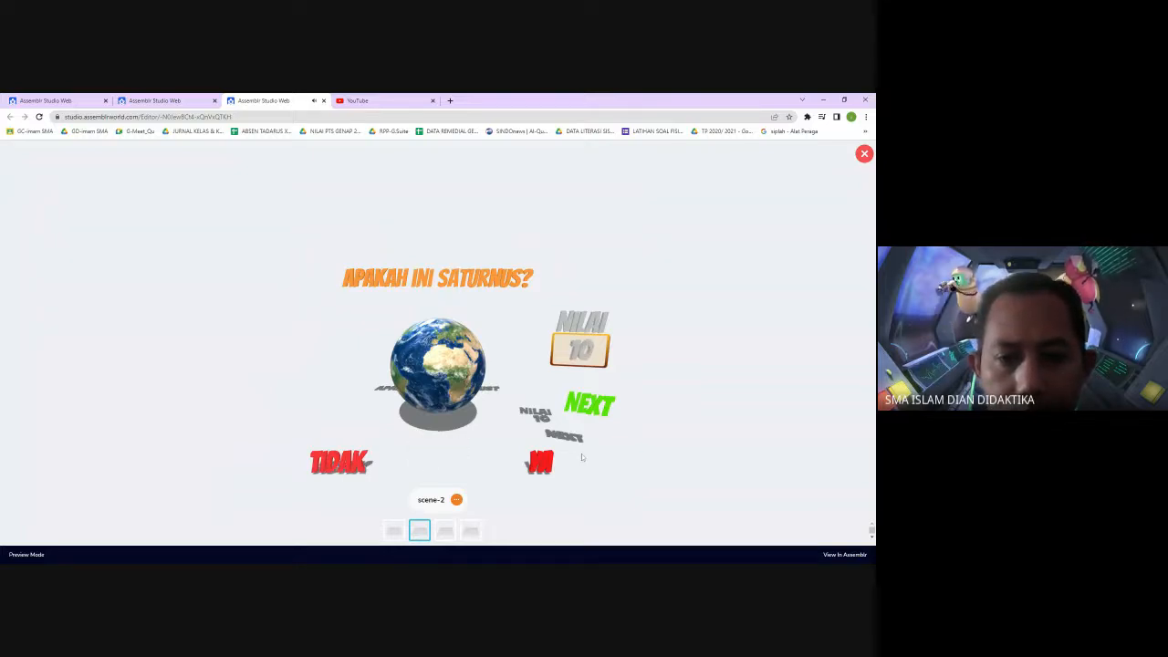
On YouTube, search for tepuk tangan sound effect
click(375, 103)
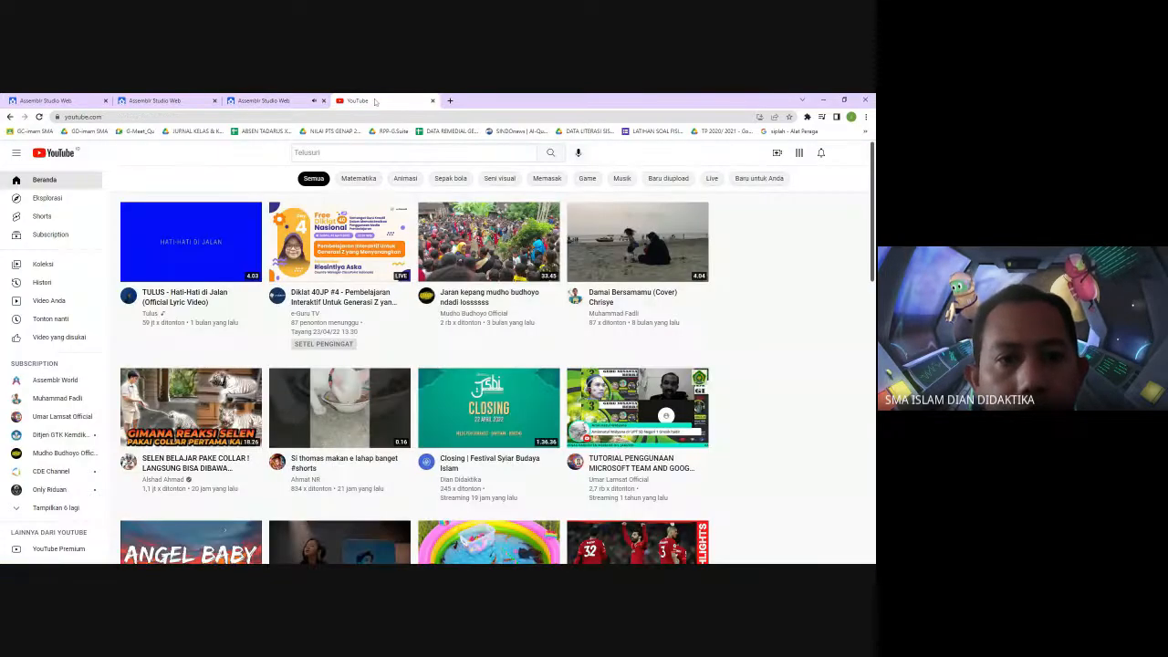
click(320, 153)
text(t)
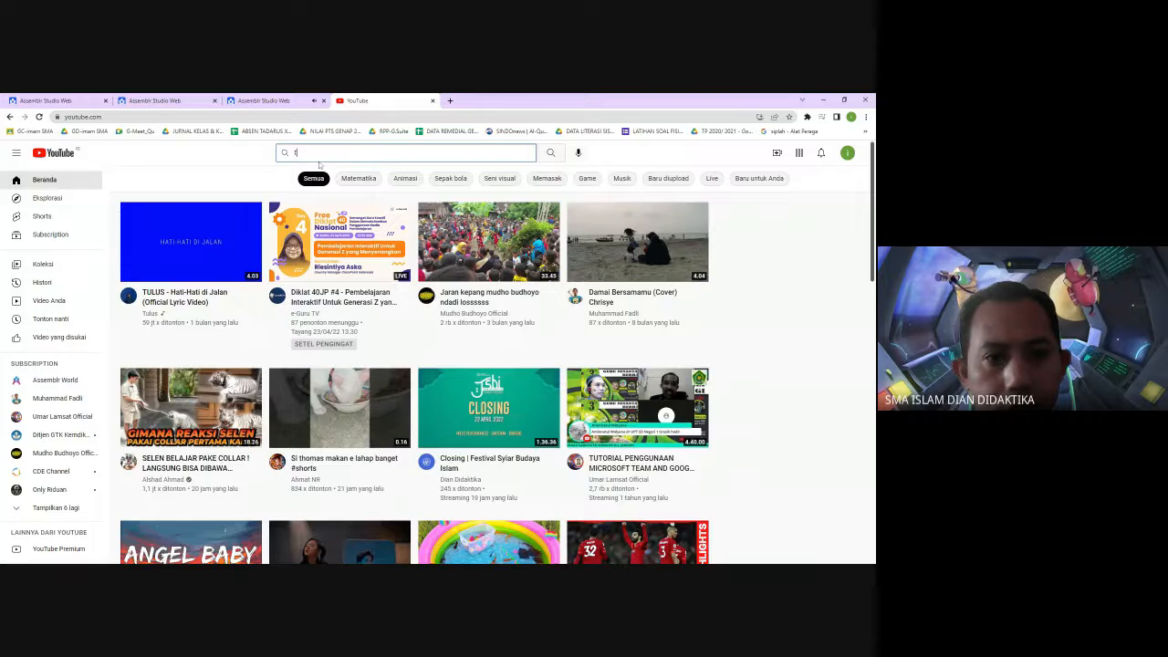
text(epuk)
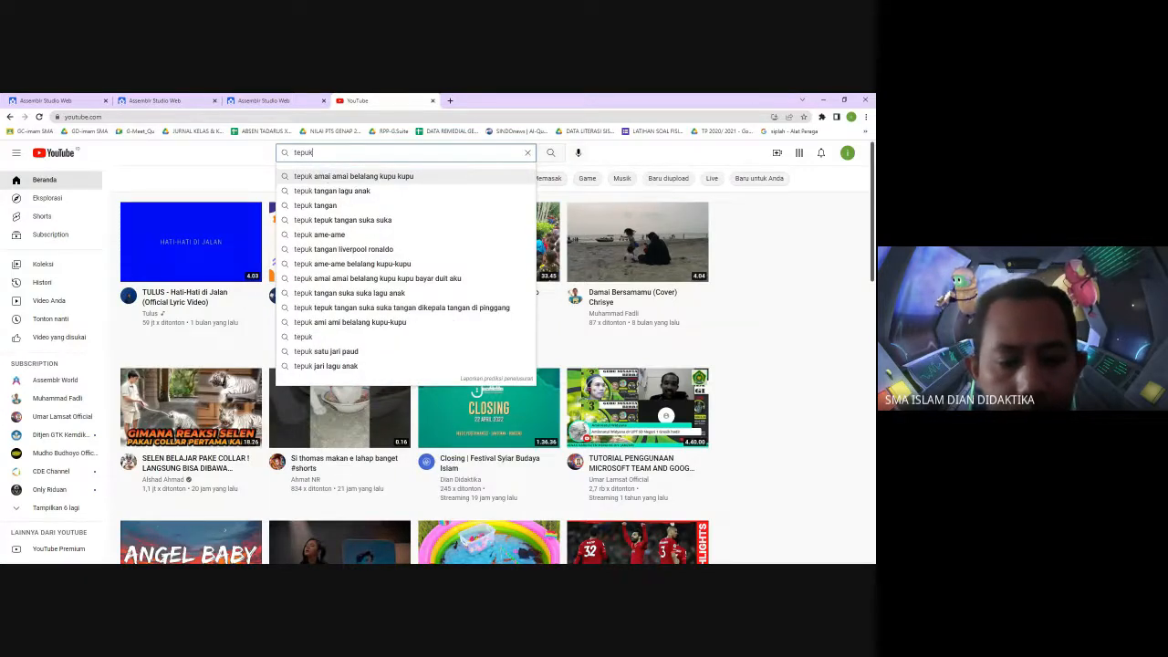
text( tangan)
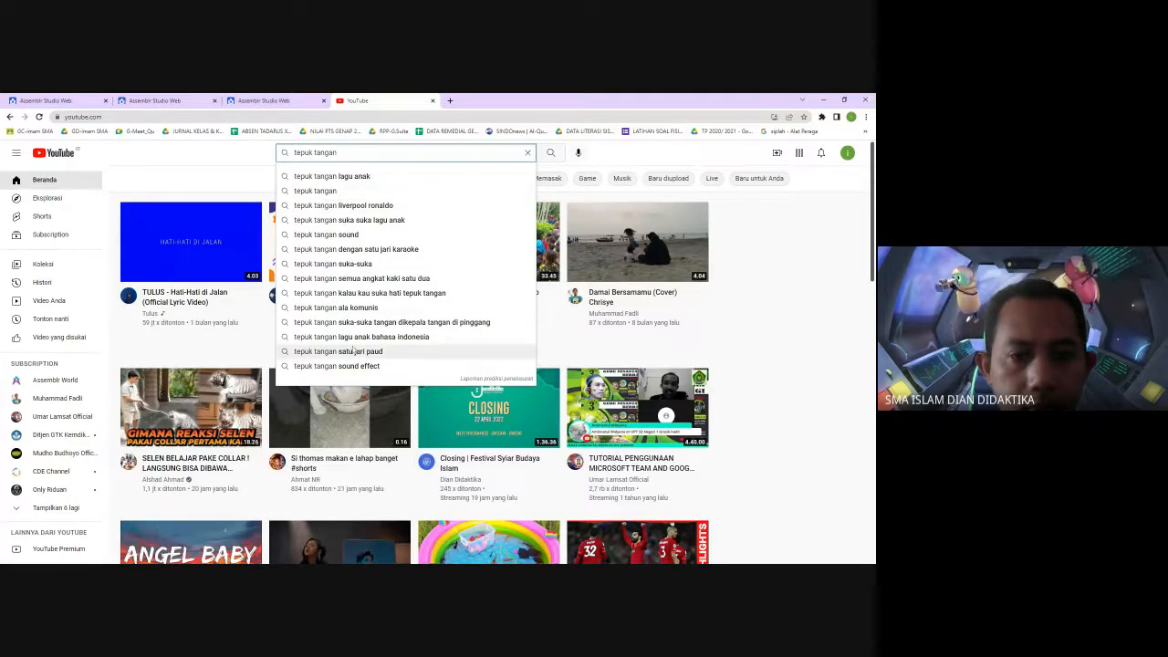
click(354, 366)
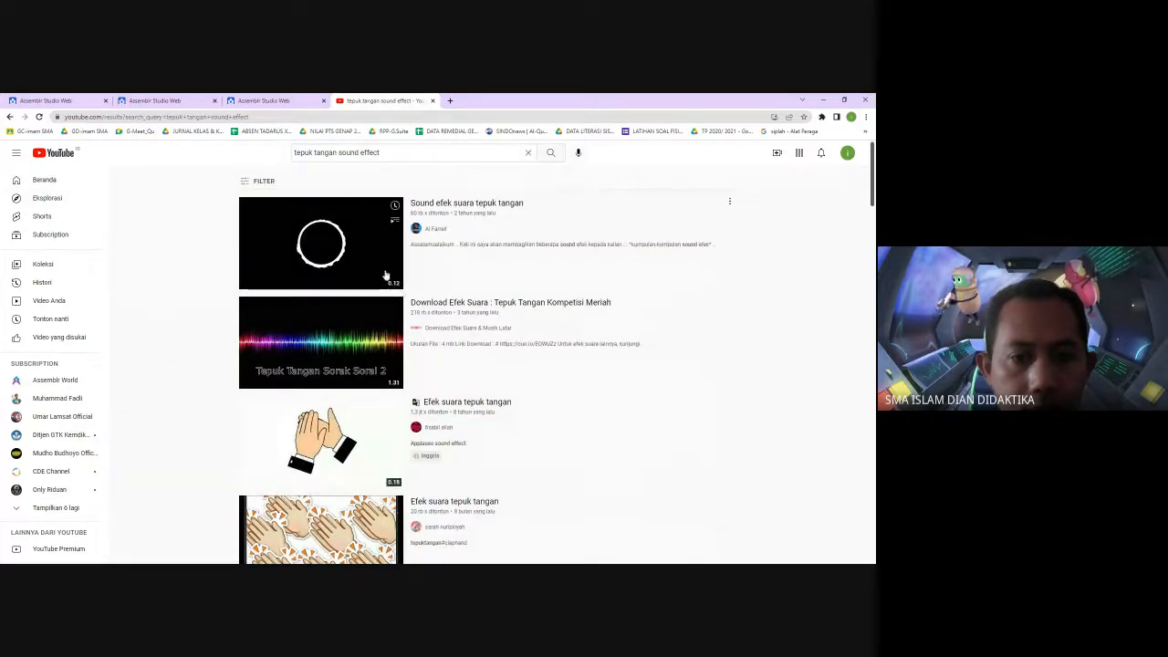
Open the Efek suara tepuk tangan video, select its page address, and return to the quiz tab
scroll(377, 319, down, 2)
scroll(377, 320, down, 5)
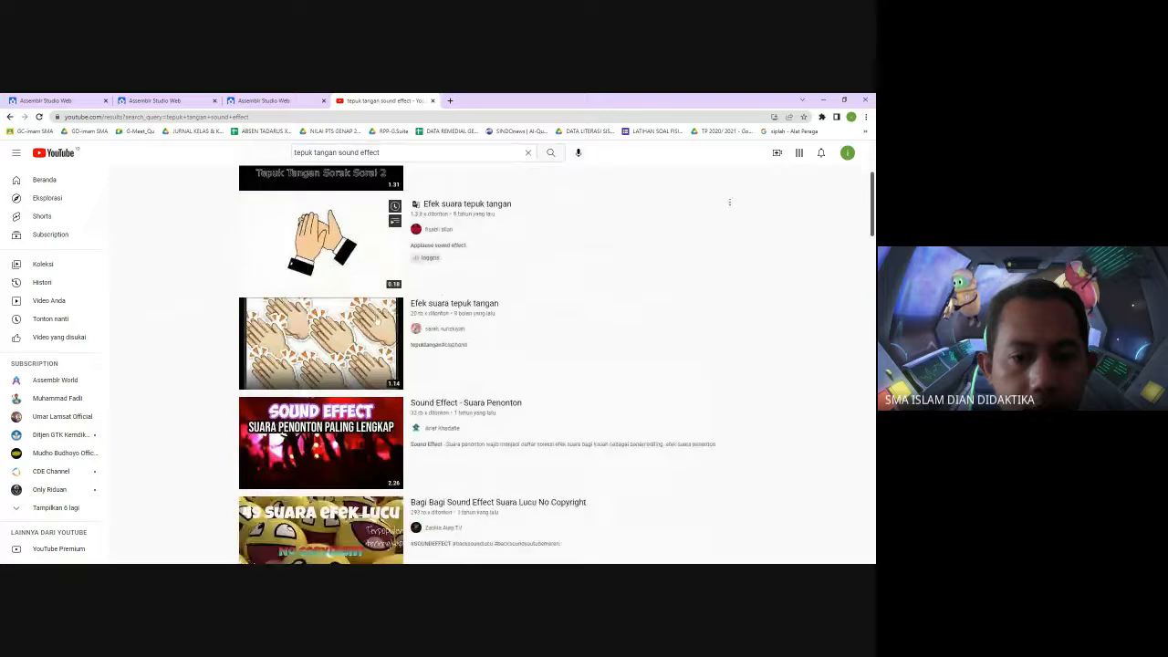
scroll(375, 319, down, 3)
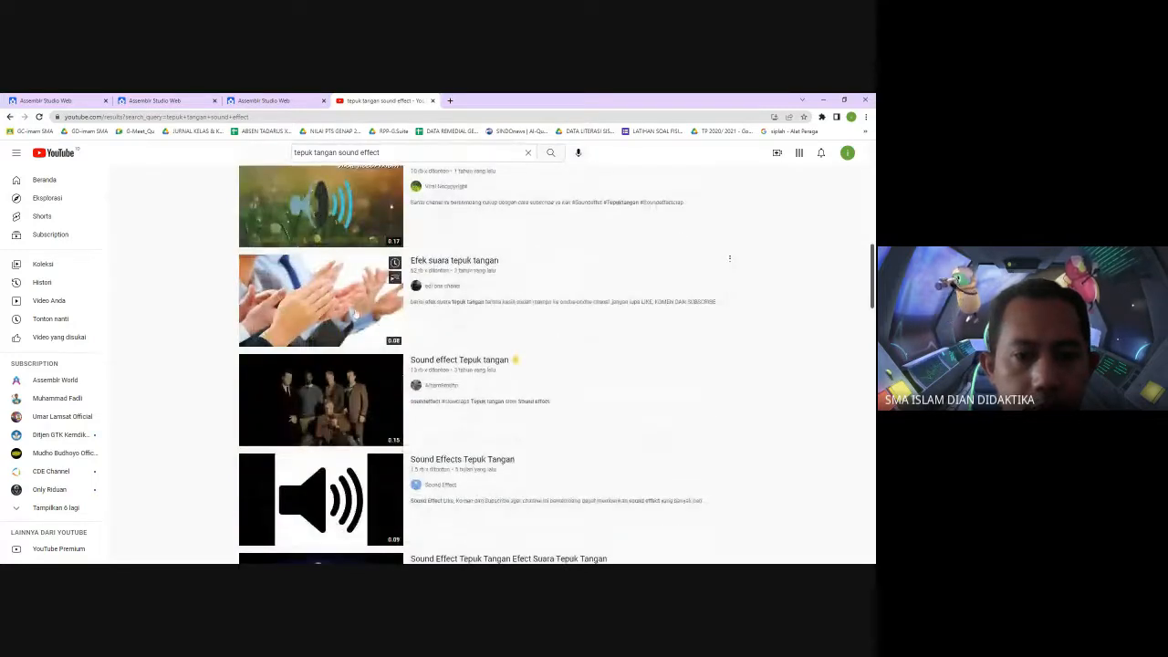
click(355, 313)
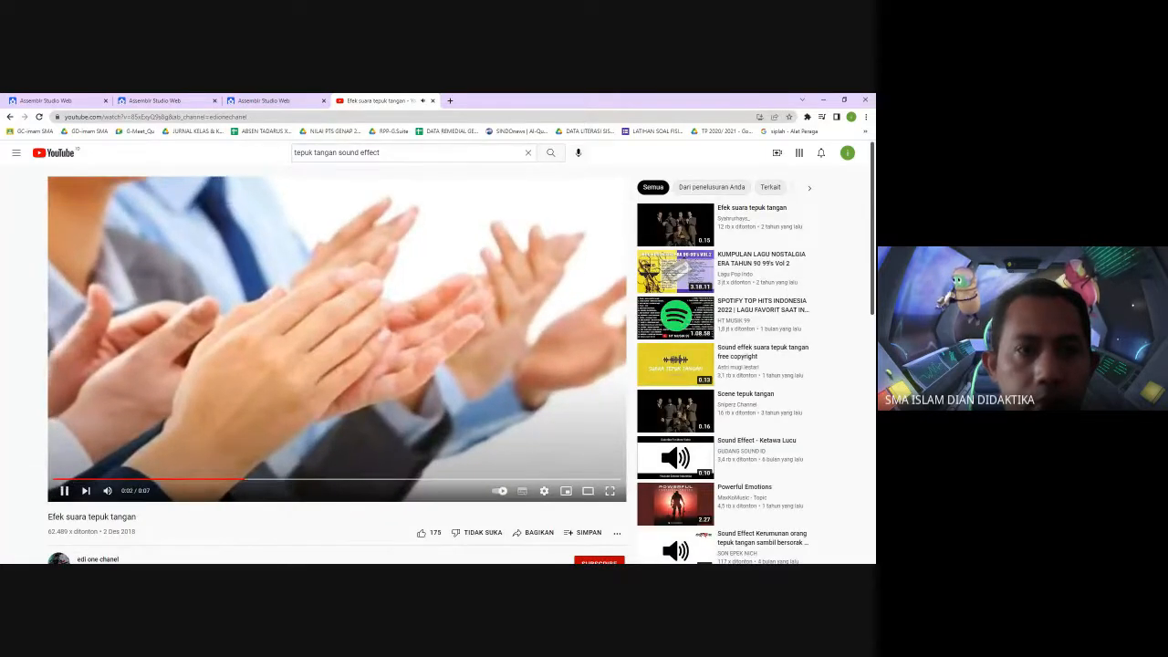
key(ctrl+l)
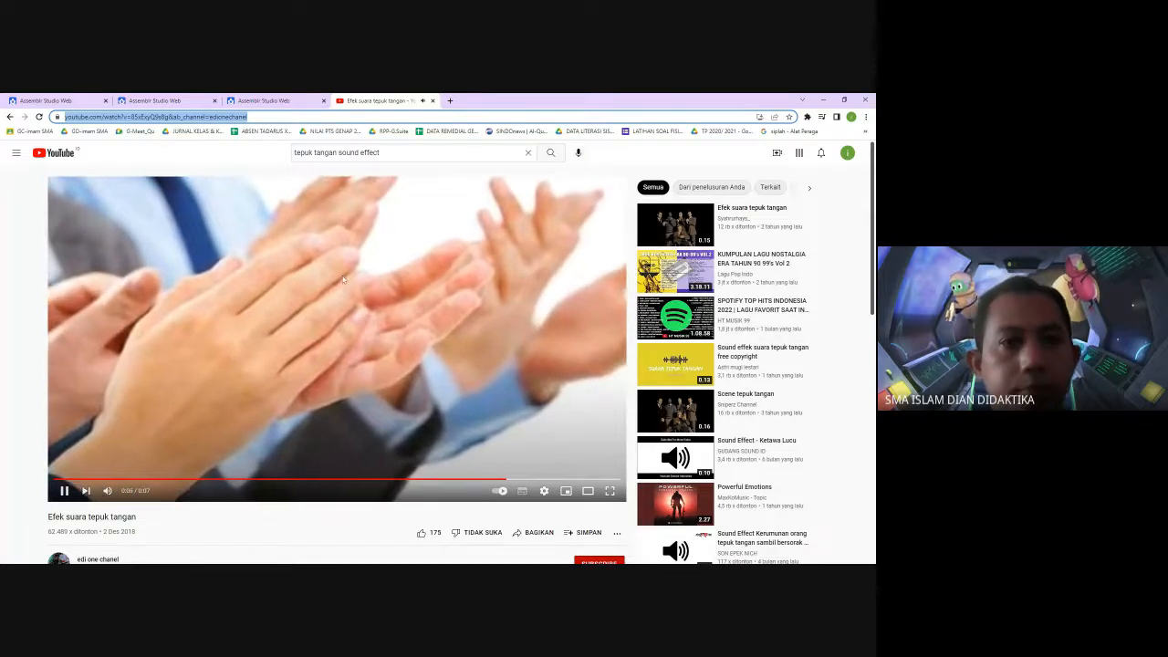
key(ctrl+shift+Tab)
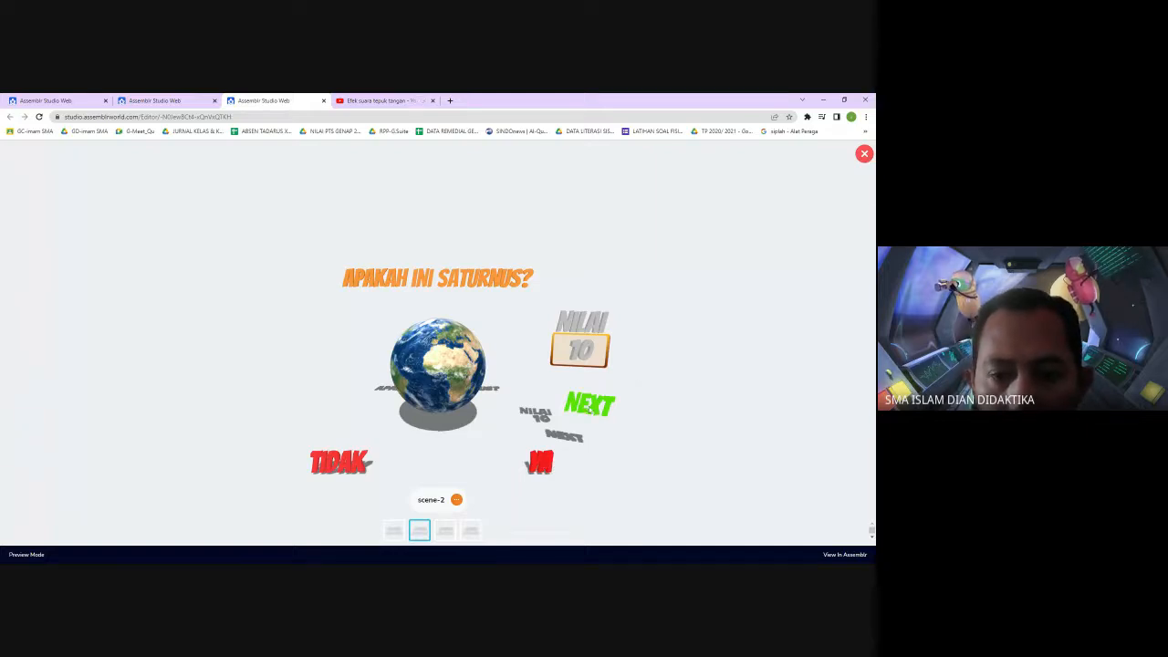
Close the preview and delete the third scene's existing question text
click(374, 100)
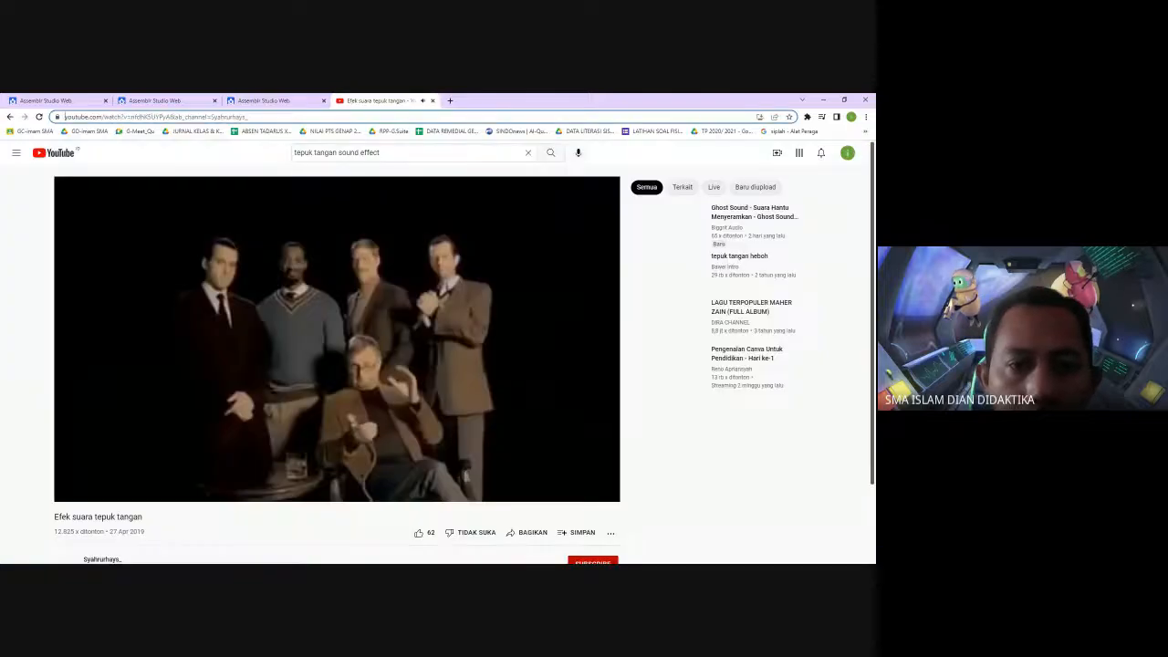
click(262, 100)
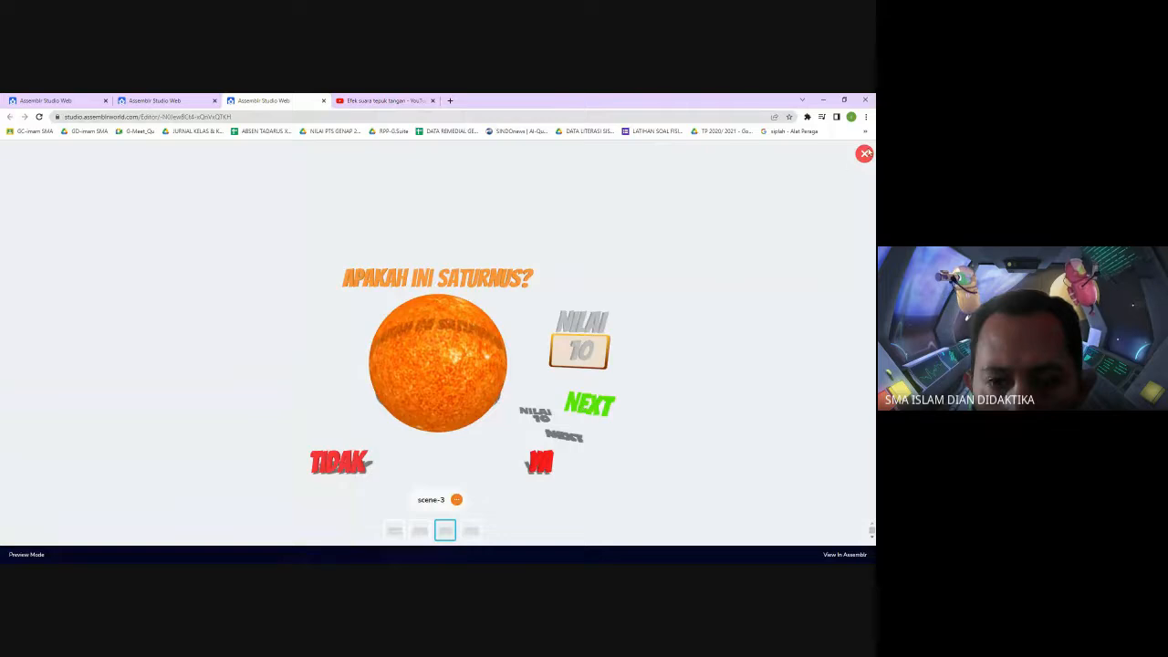
click(864, 153)
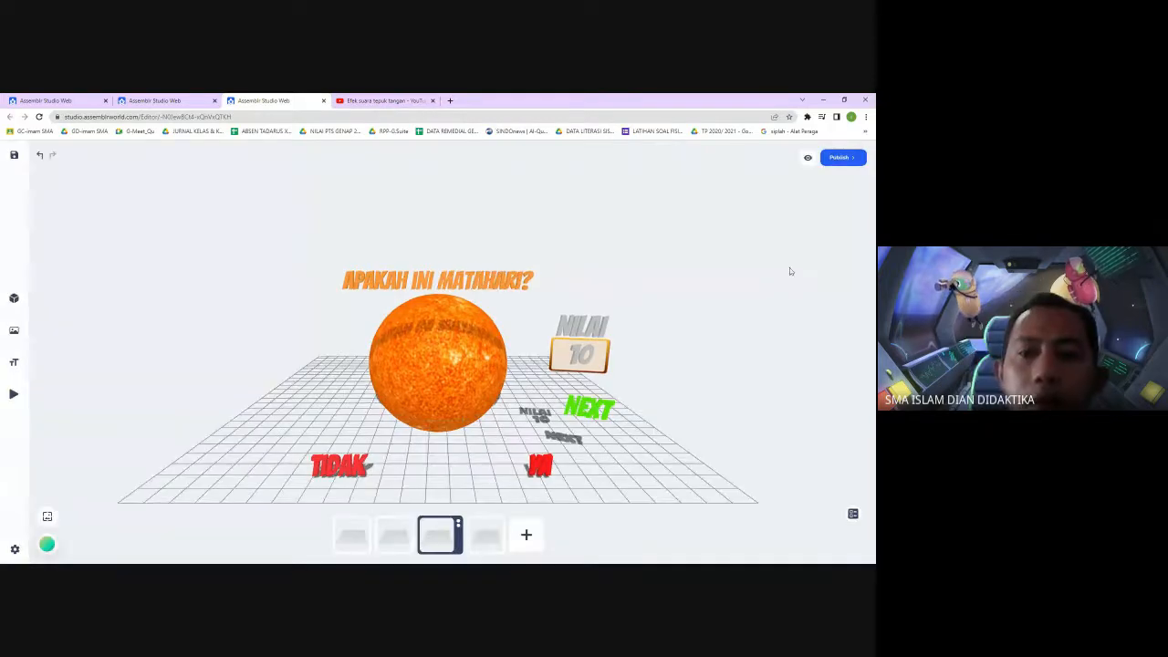
click(454, 284)
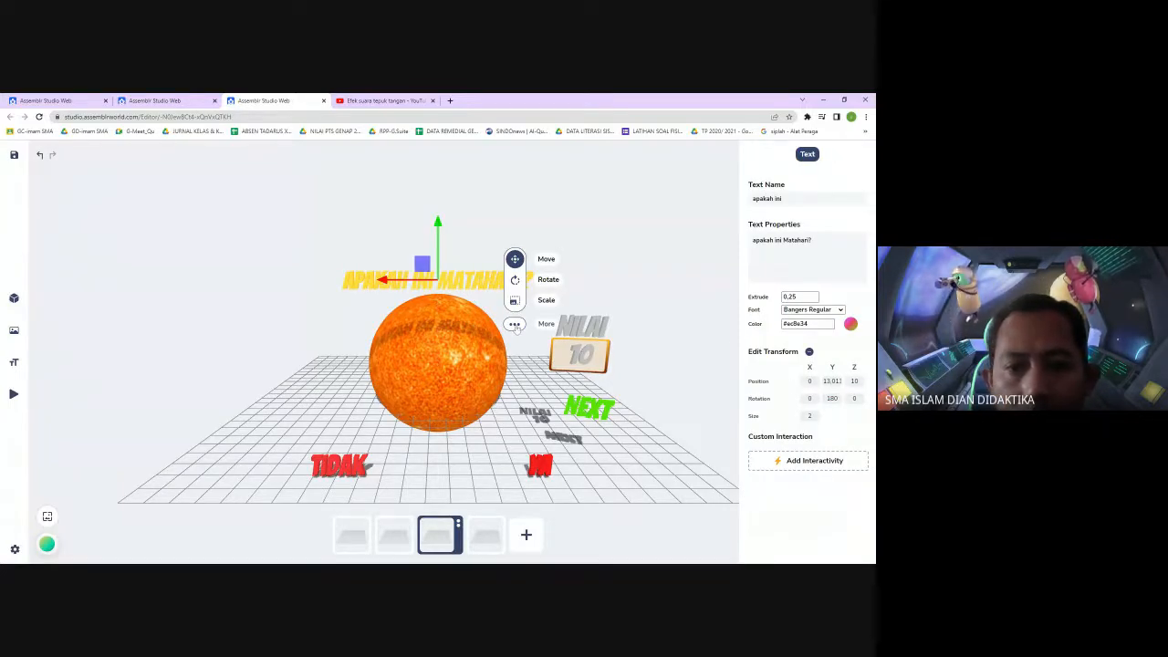
click(514, 324)
click(338, 319)
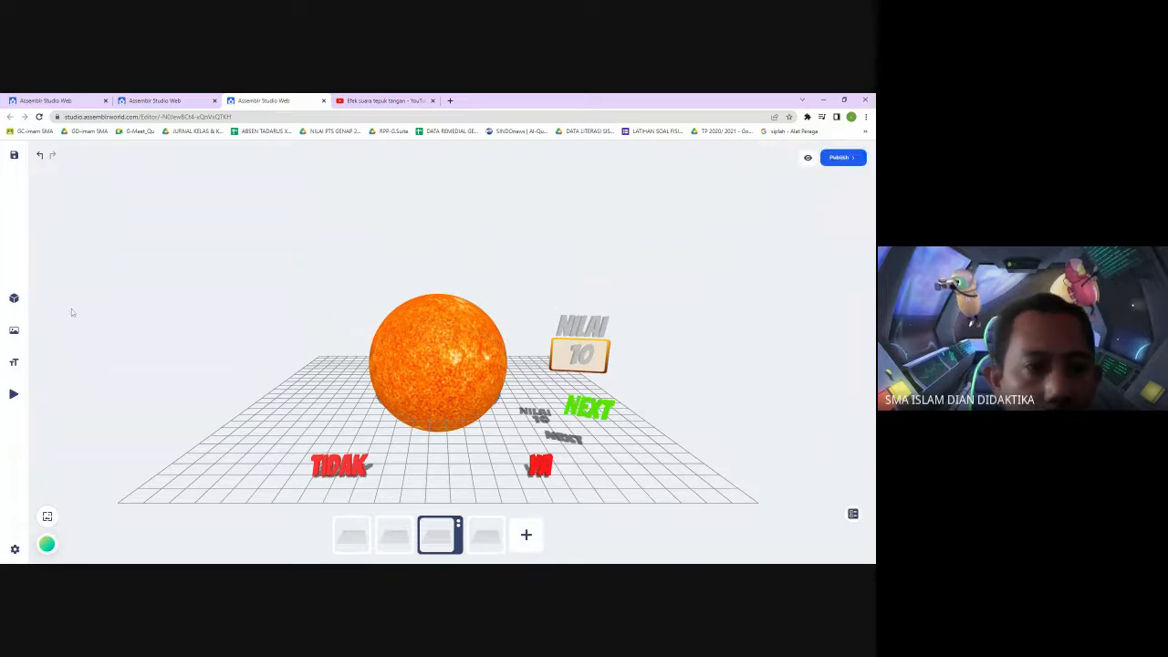
Add a 3D text reading Apakah ini Matahari?? in a golden colour and place it in the scene
click(51, 361)
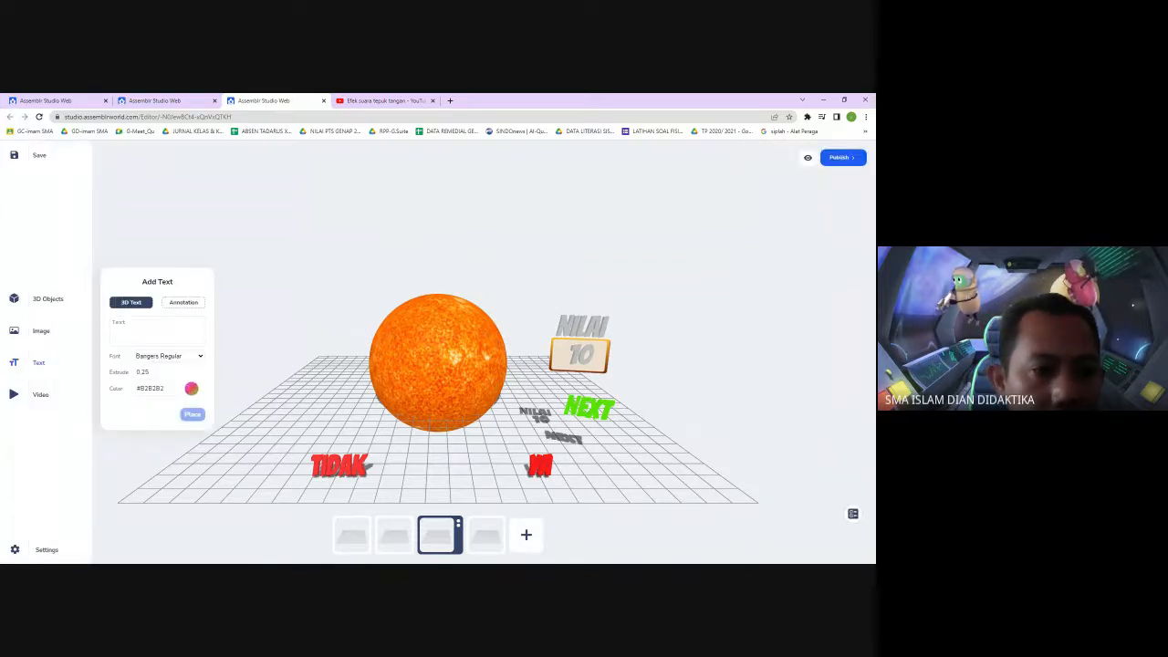
click(157, 330)
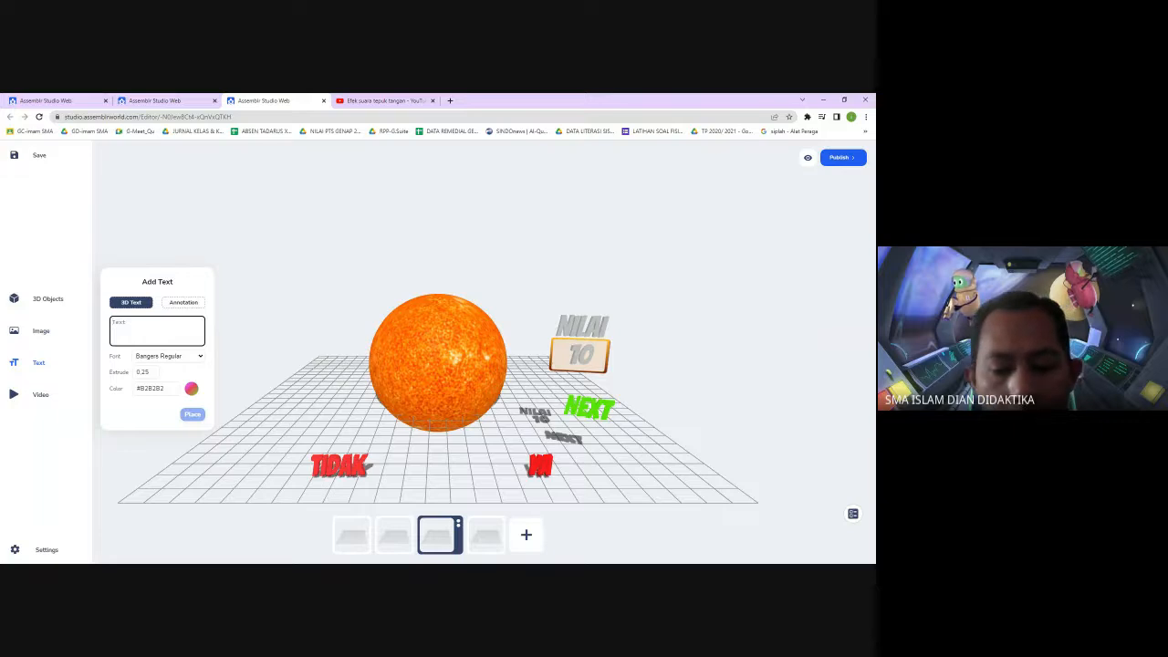
text(Apakah ini Matahari??)
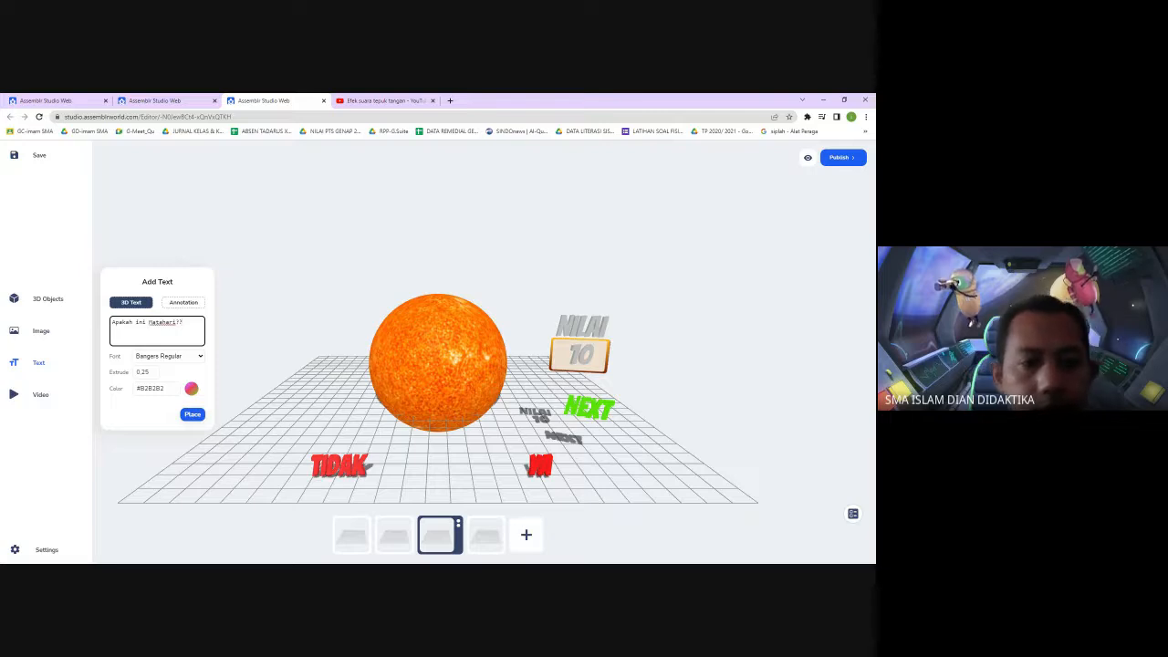
click(191, 388)
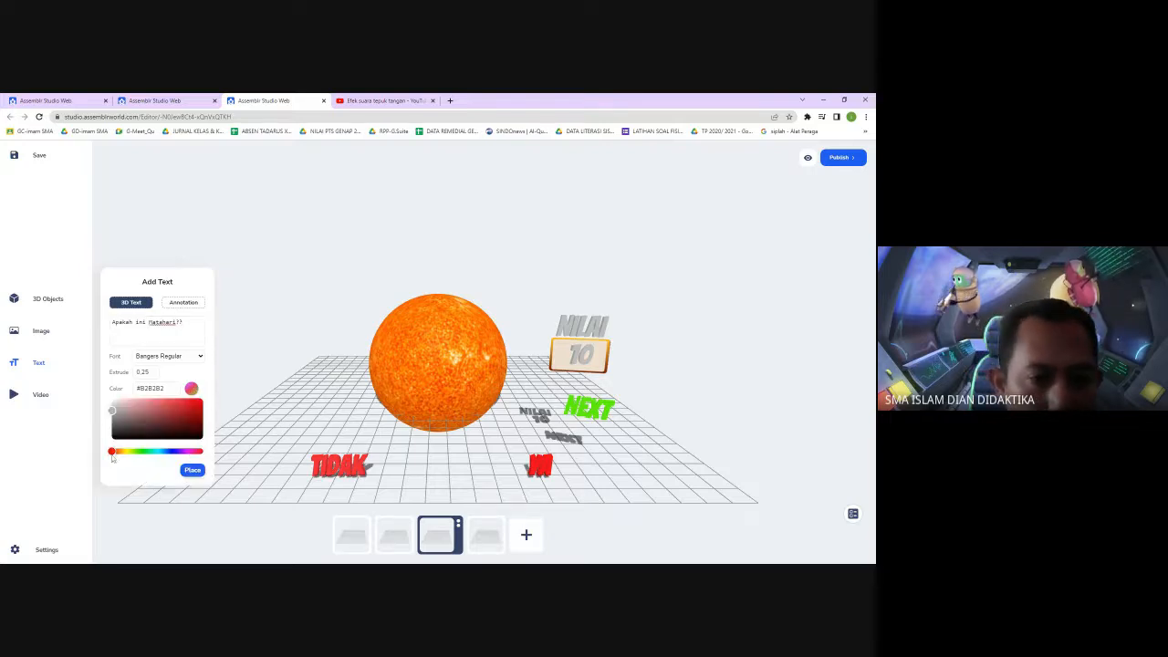
drag(112, 458, 175, 401)
click(192, 471)
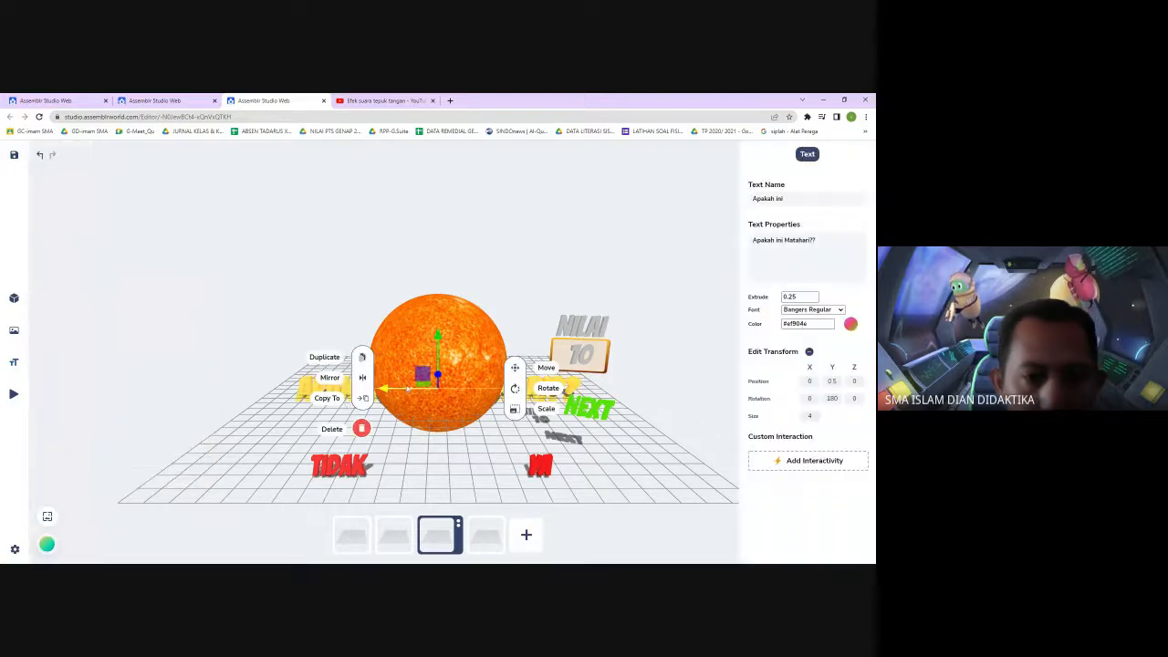
Move the new question text above the sun and set its size to 2
drag(438, 336, 459, 207)
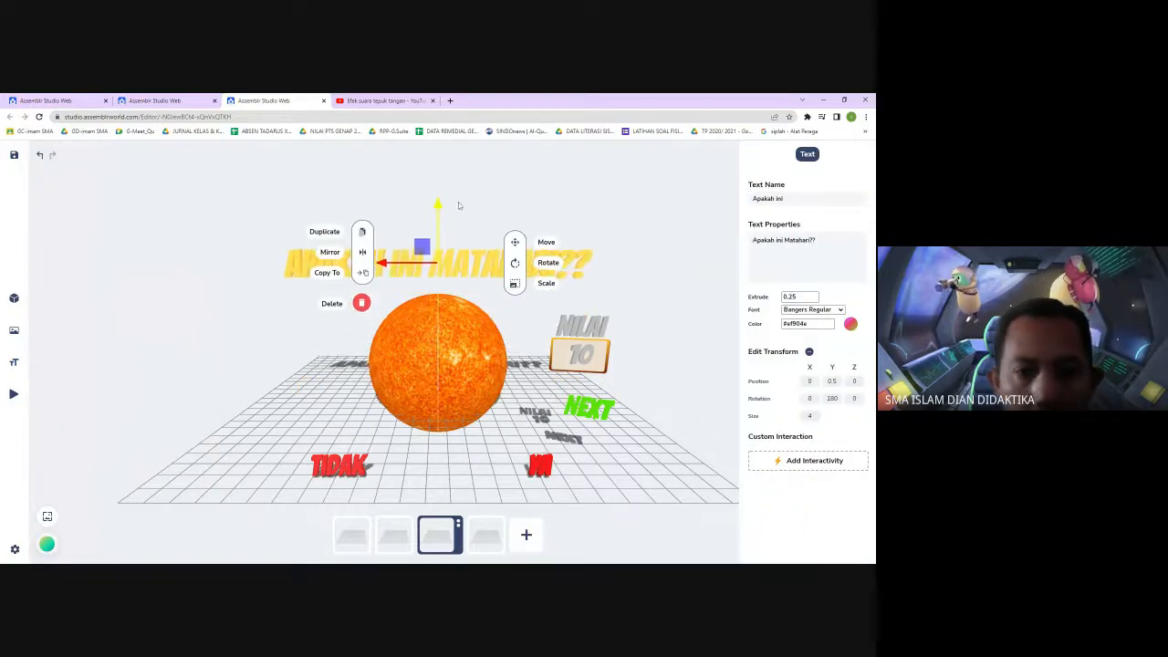
drag(814, 417, 788, 423)
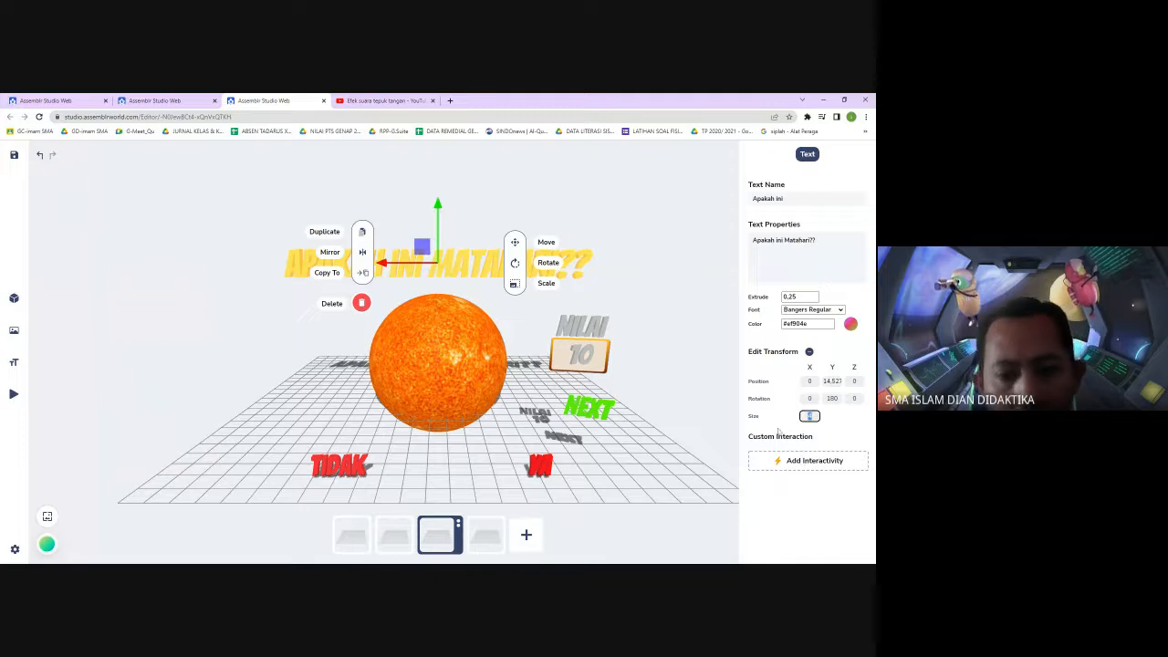
click(693, 371)
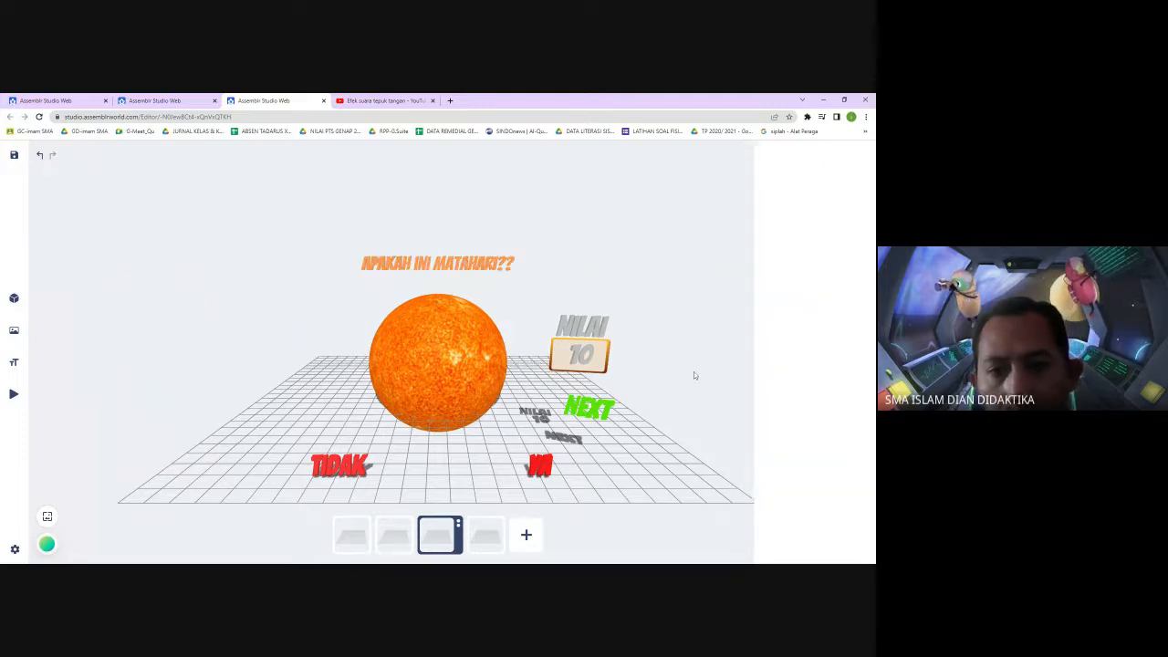
click(453, 267)
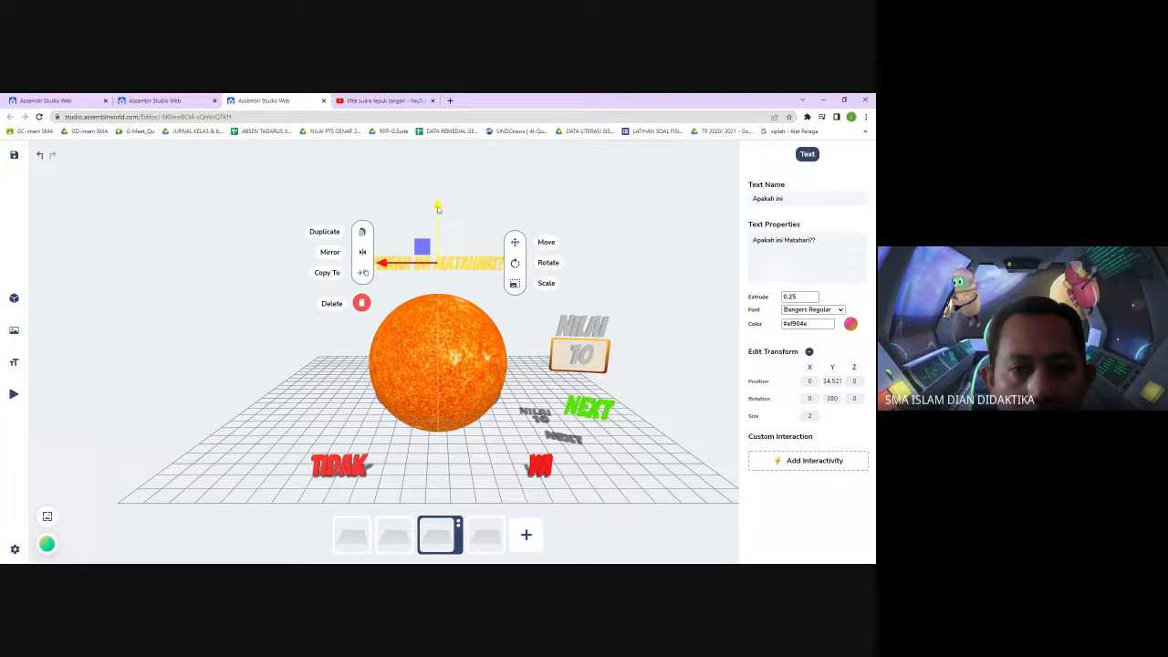
mouse_move(440, 208)
mouse_down()
mouse_move(440, 225)
mouse_move(440, 213)
mouse_up()
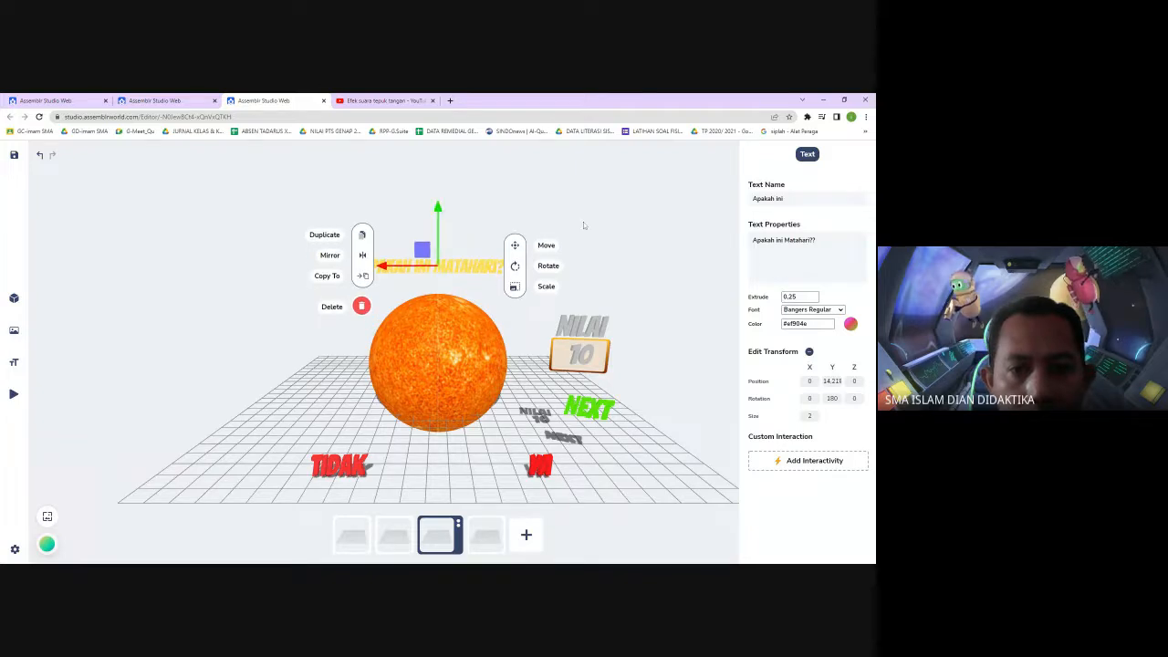
click(582, 222)
click(481, 265)
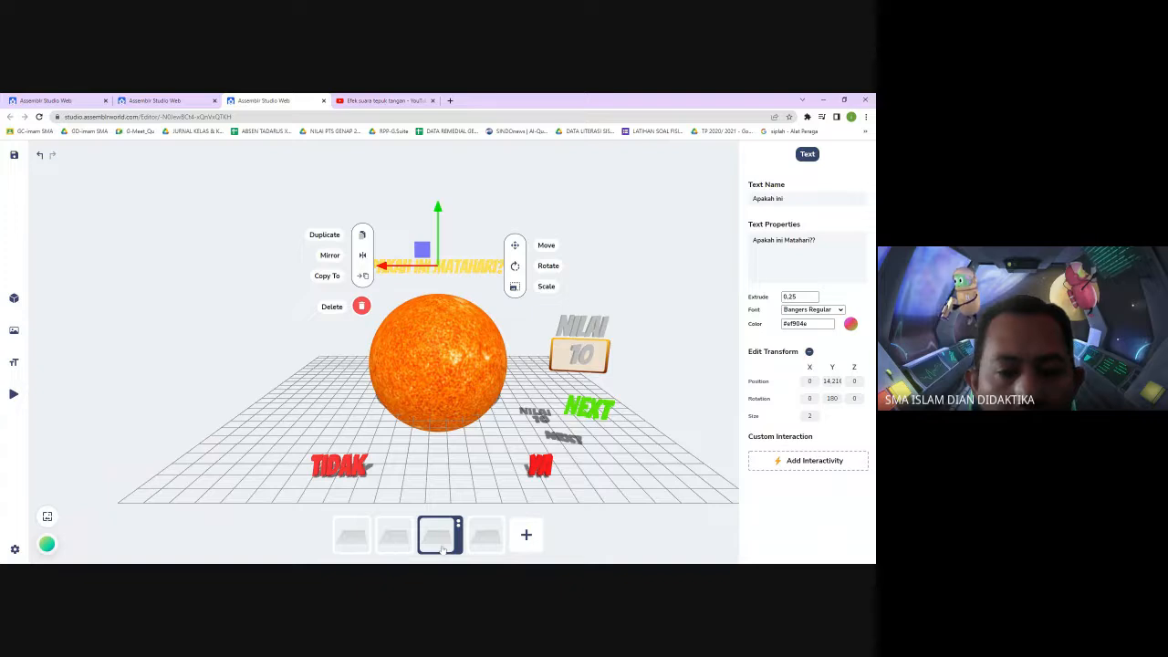
Add a video to the third scene from the pasted clapping sound YouTube address
click(655, 543)
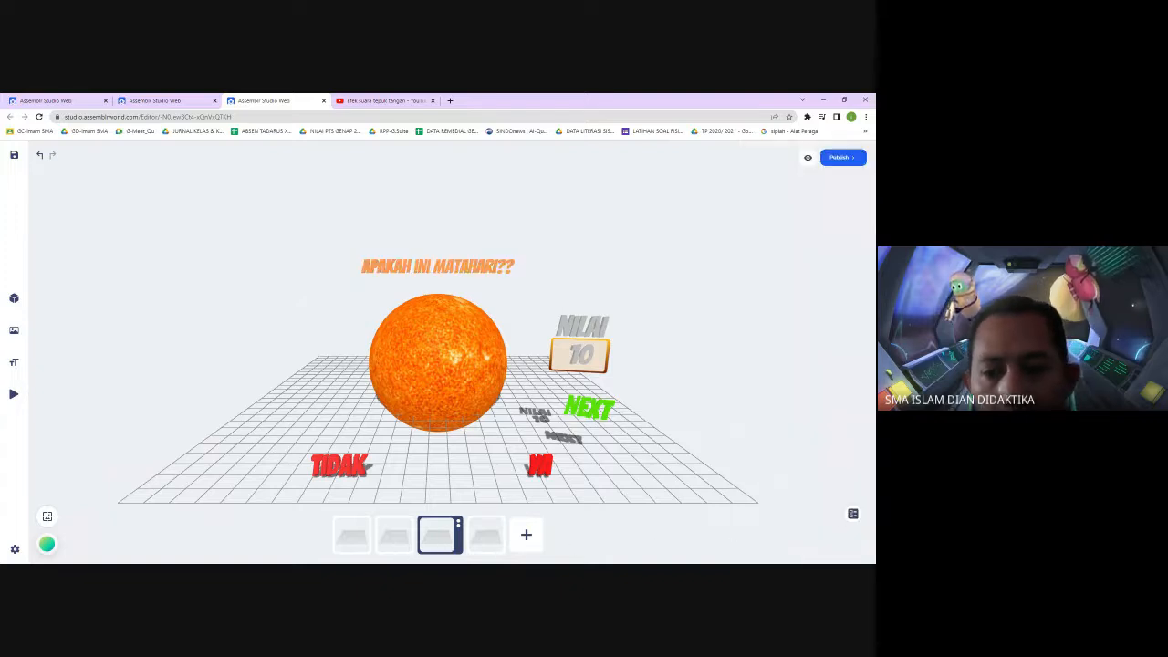
click(852, 514)
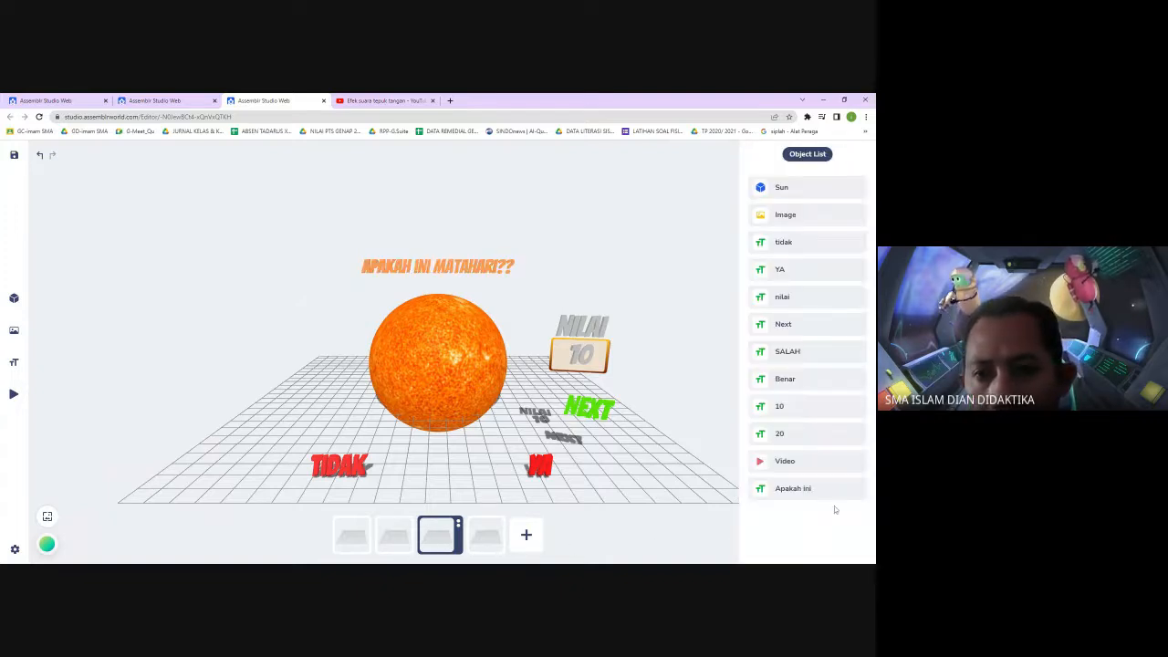
click(786, 461)
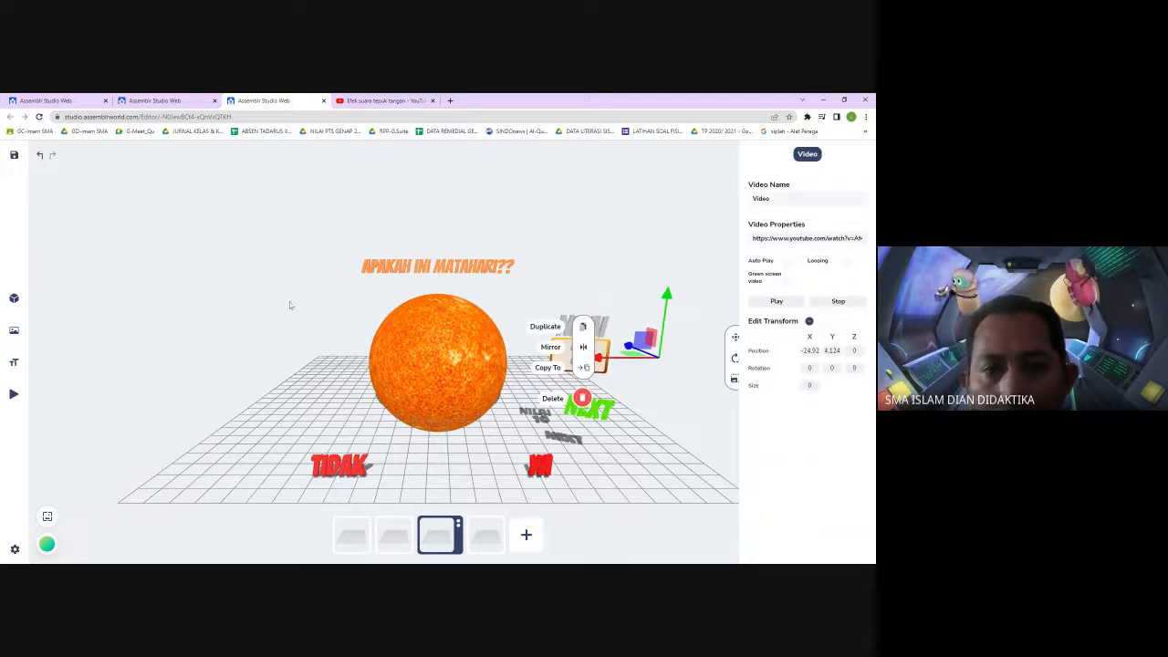
mouse_move(14, 398)
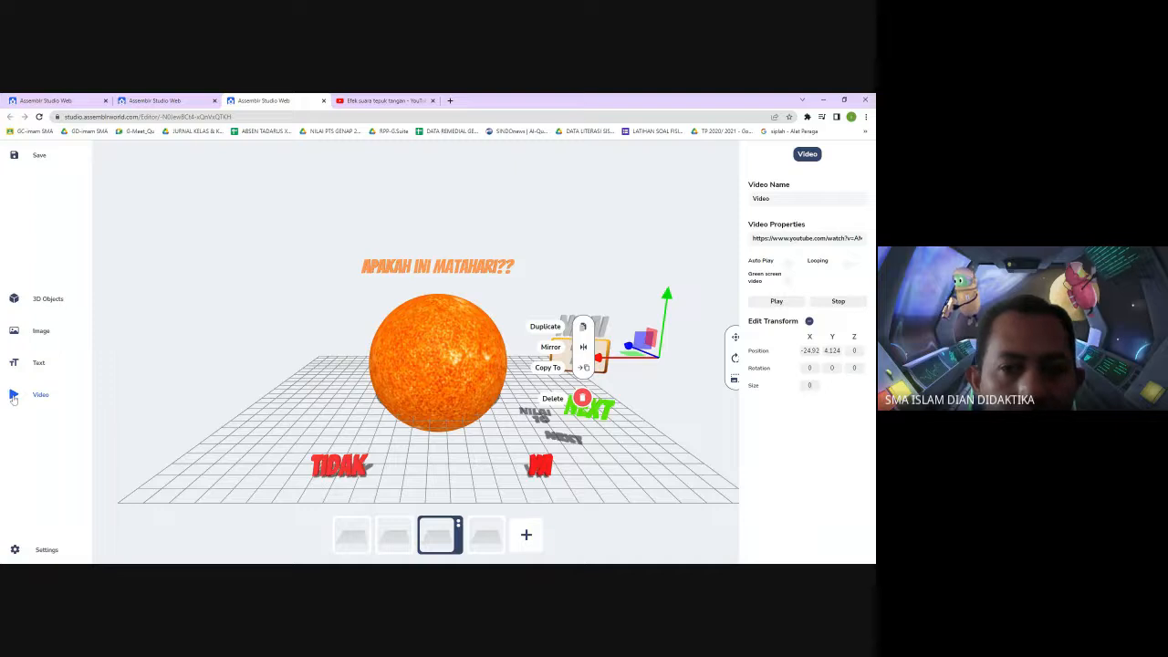
click(13, 397)
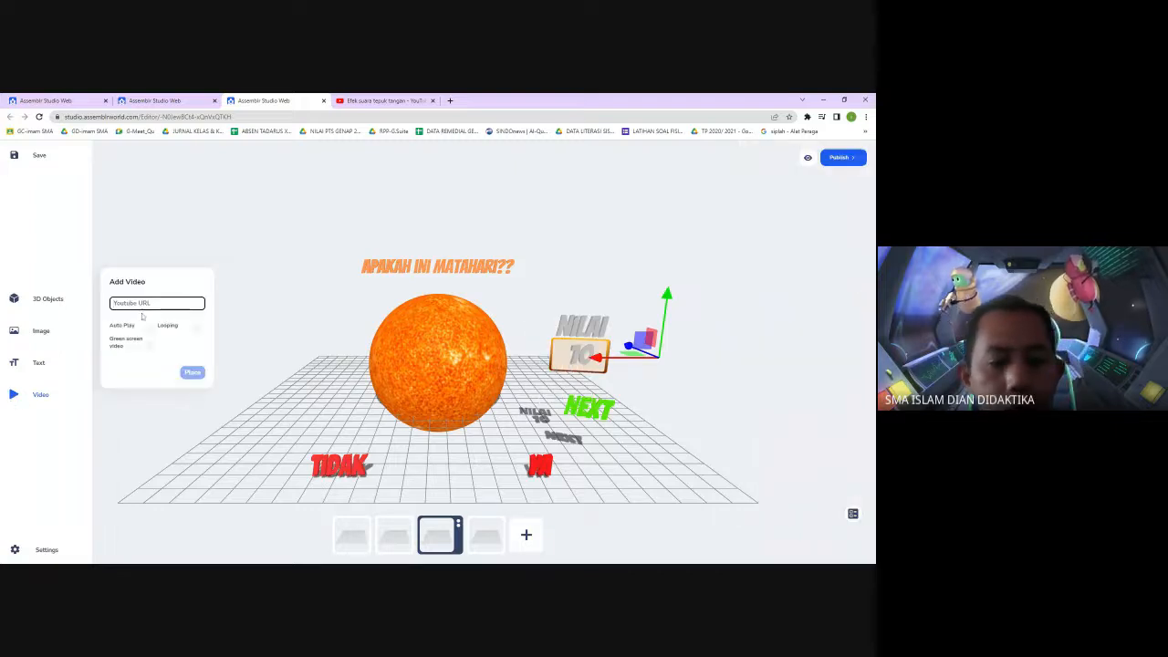
key(ctrl+v)
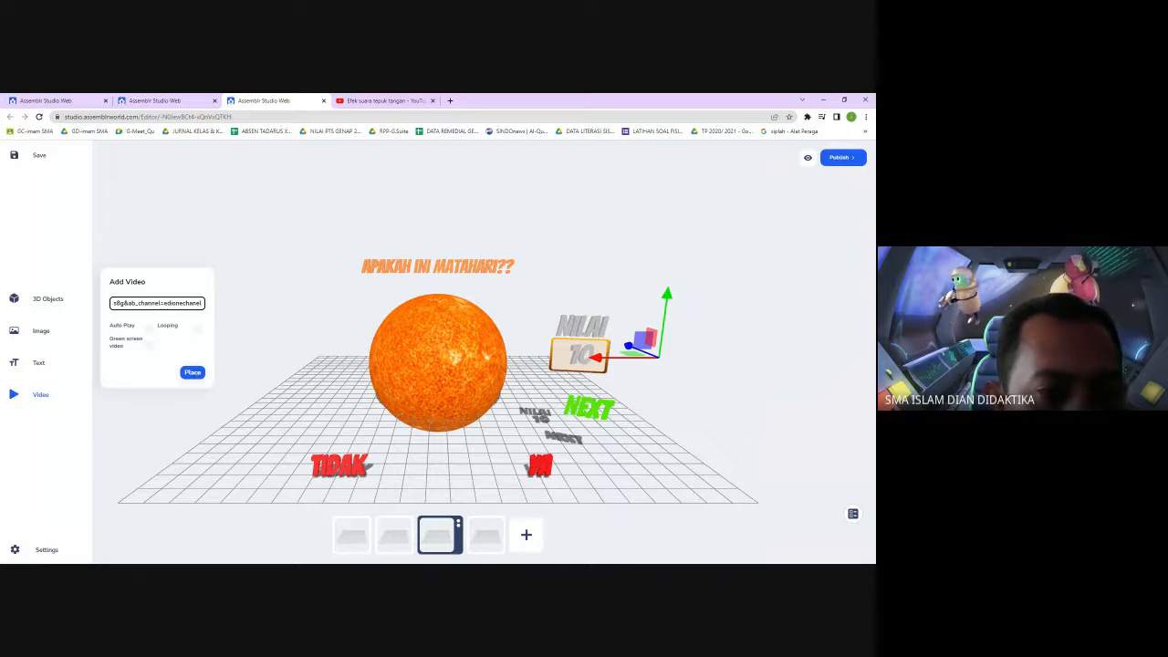
click(192, 372)
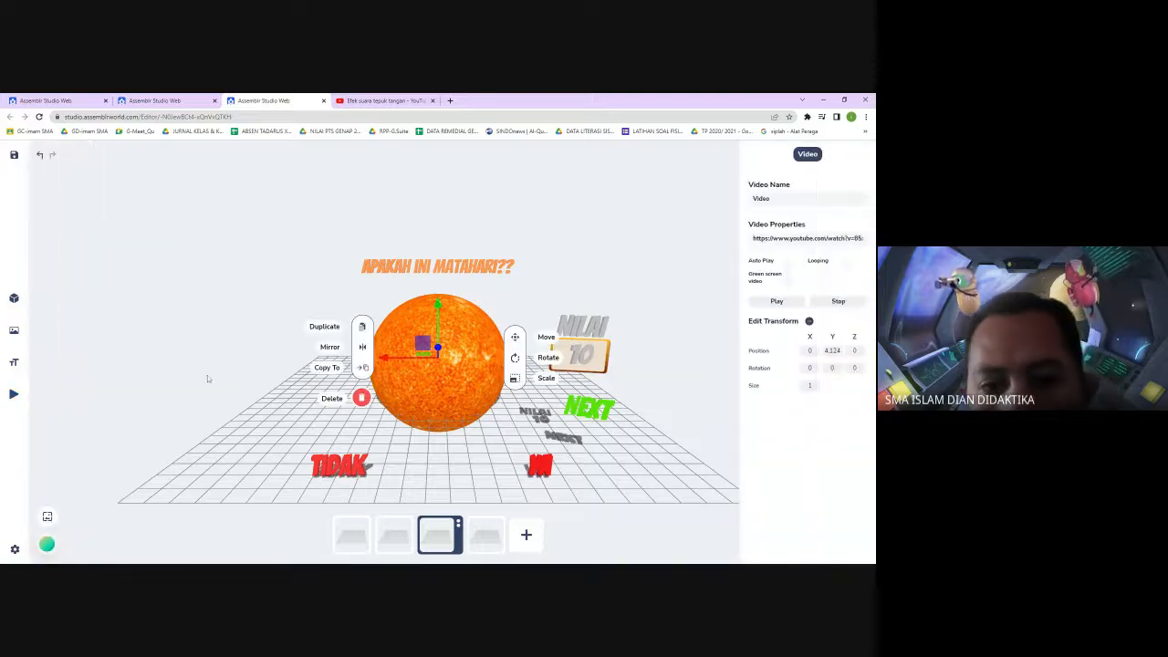
Move the new video aside, set its size to 0, and rename it Video2
drag(399, 363, 679, 373)
drag(814, 386, 790, 393)
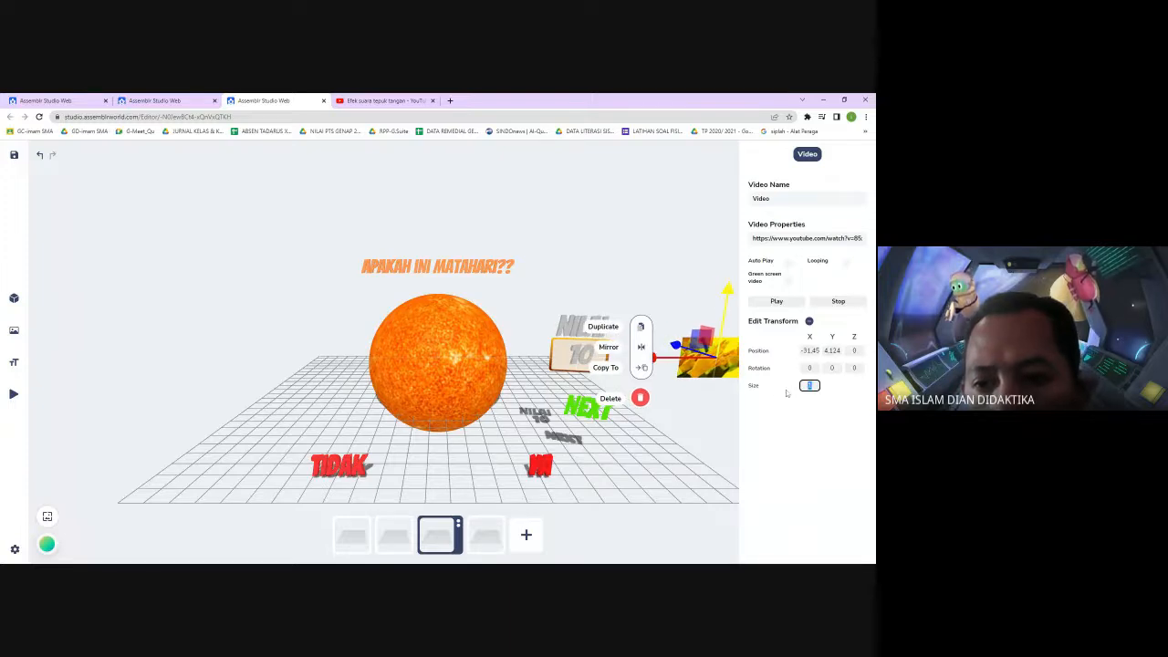
text(0)
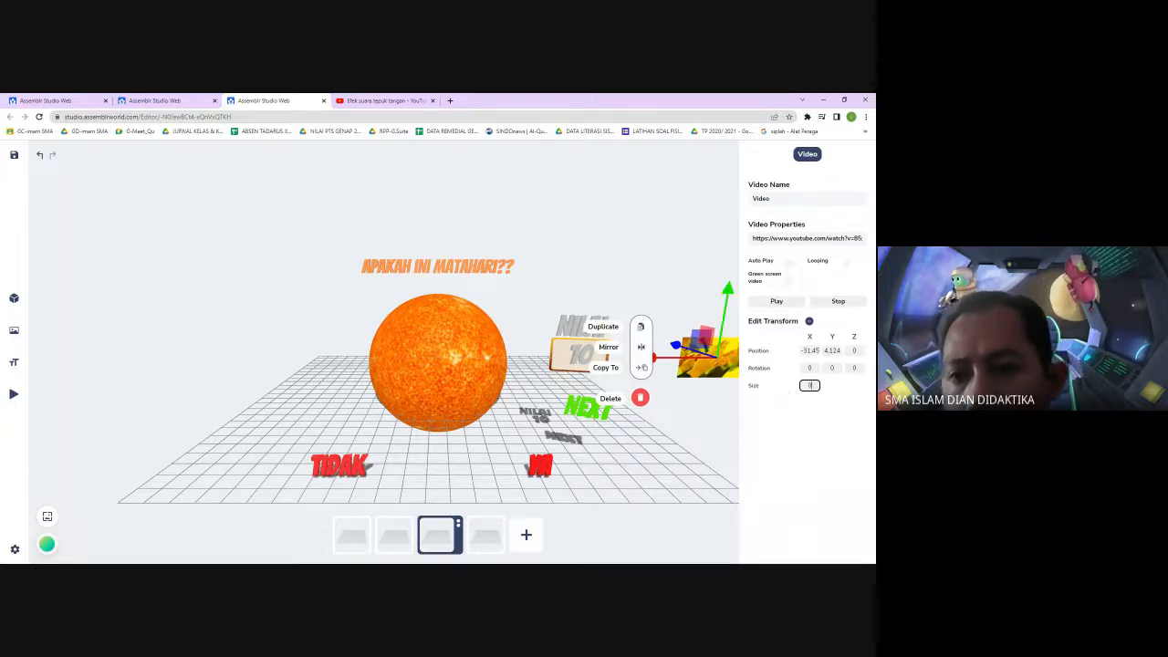
click(792, 198)
text(2)
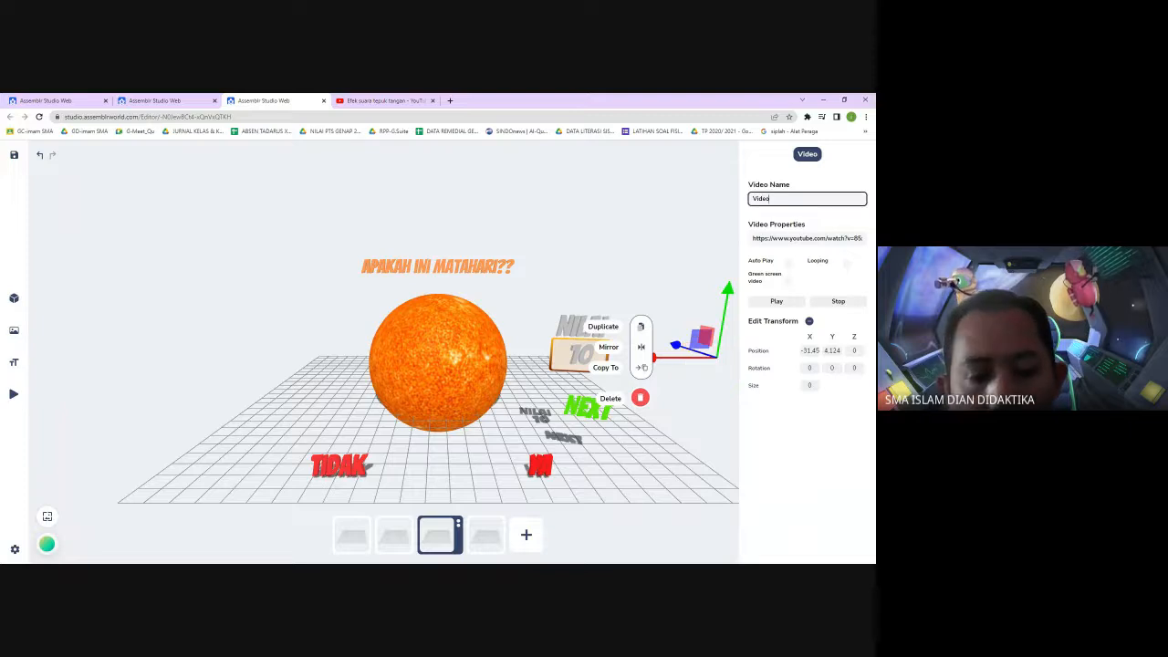
click(721, 205)
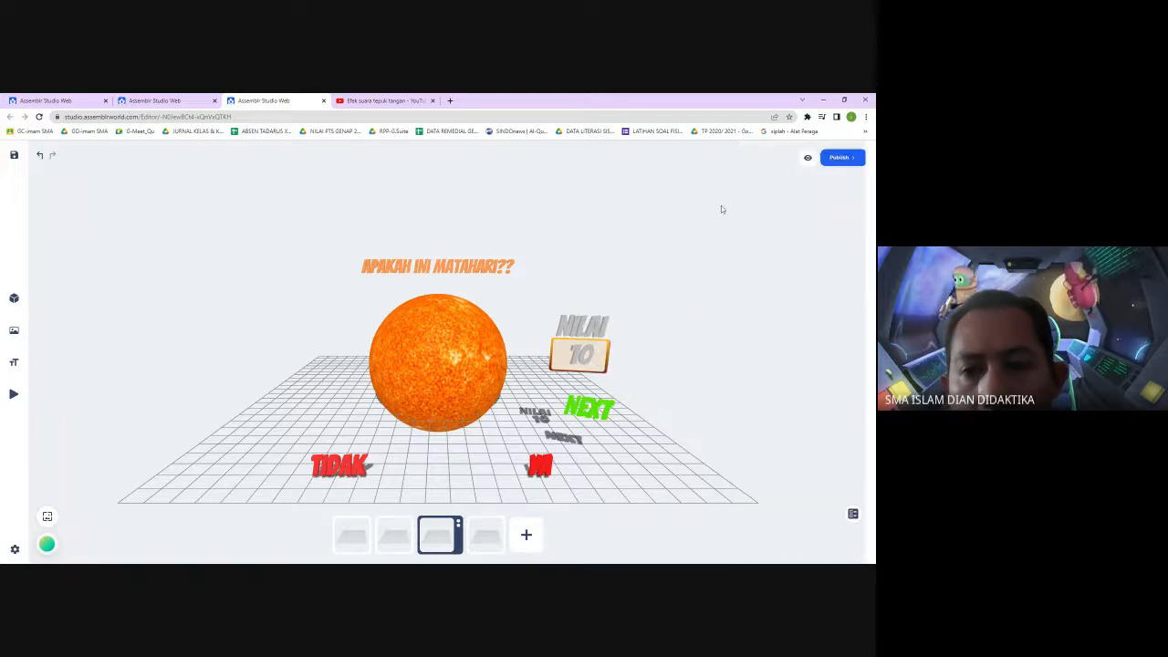
Select the first clapping video to check its settings, then deselect it
click(853, 515)
click(790, 466)
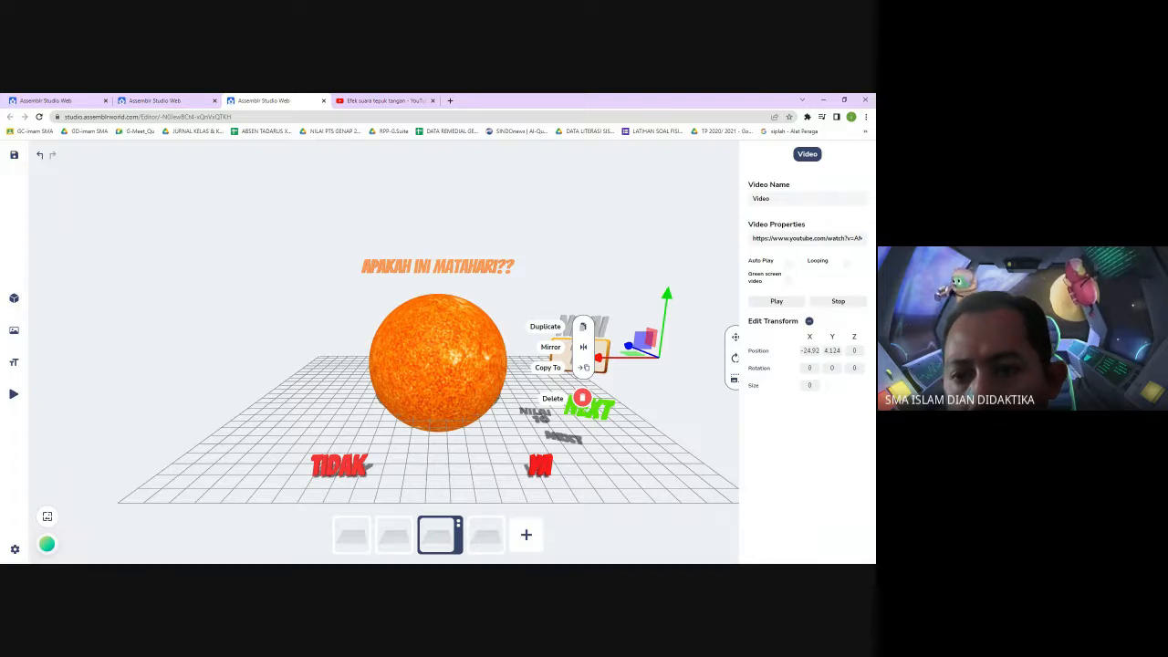
click(702, 244)
Replace the YA answer's Video Control tap action with a new Video Control action that plays Video2
click(539, 466)
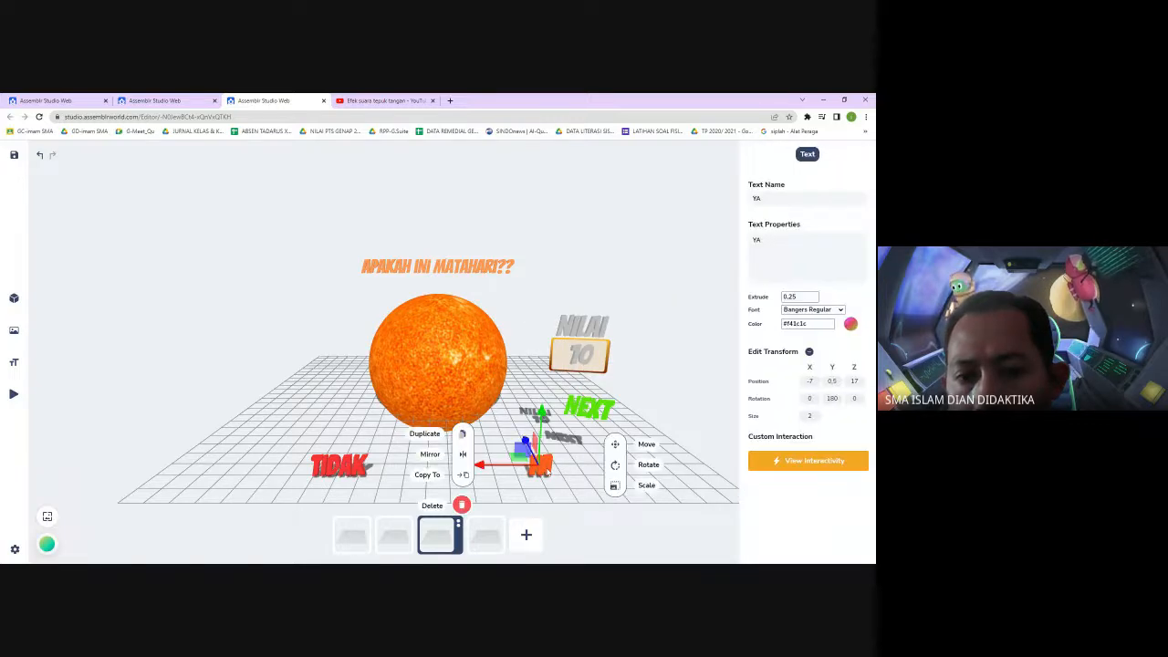
click(788, 461)
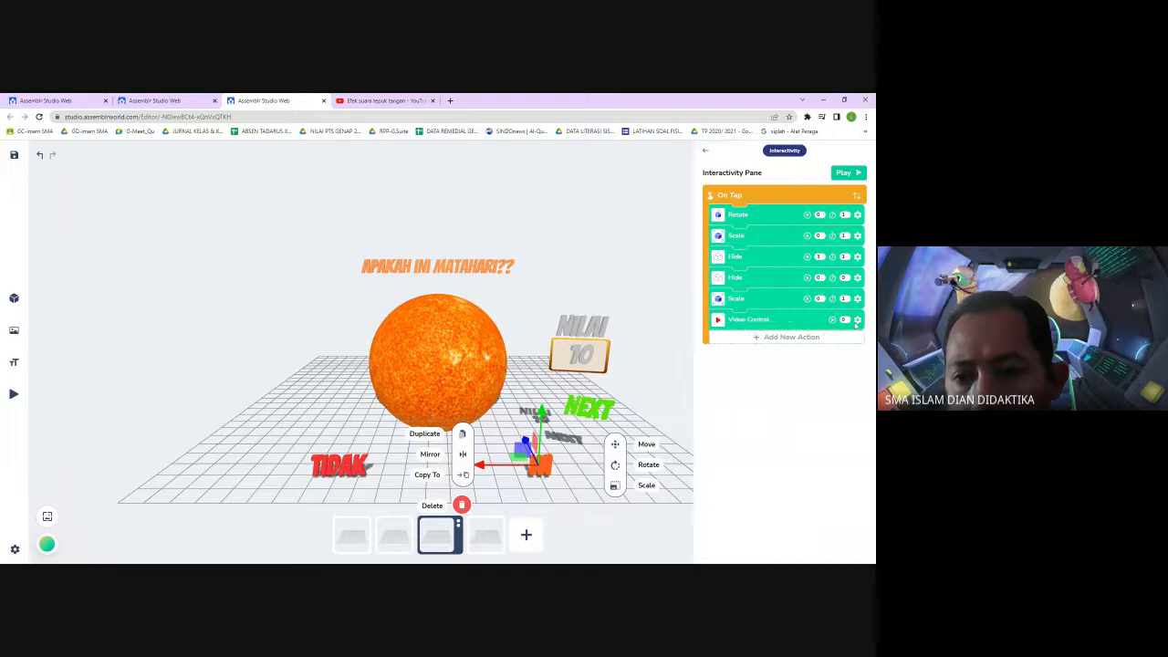
click(856, 320)
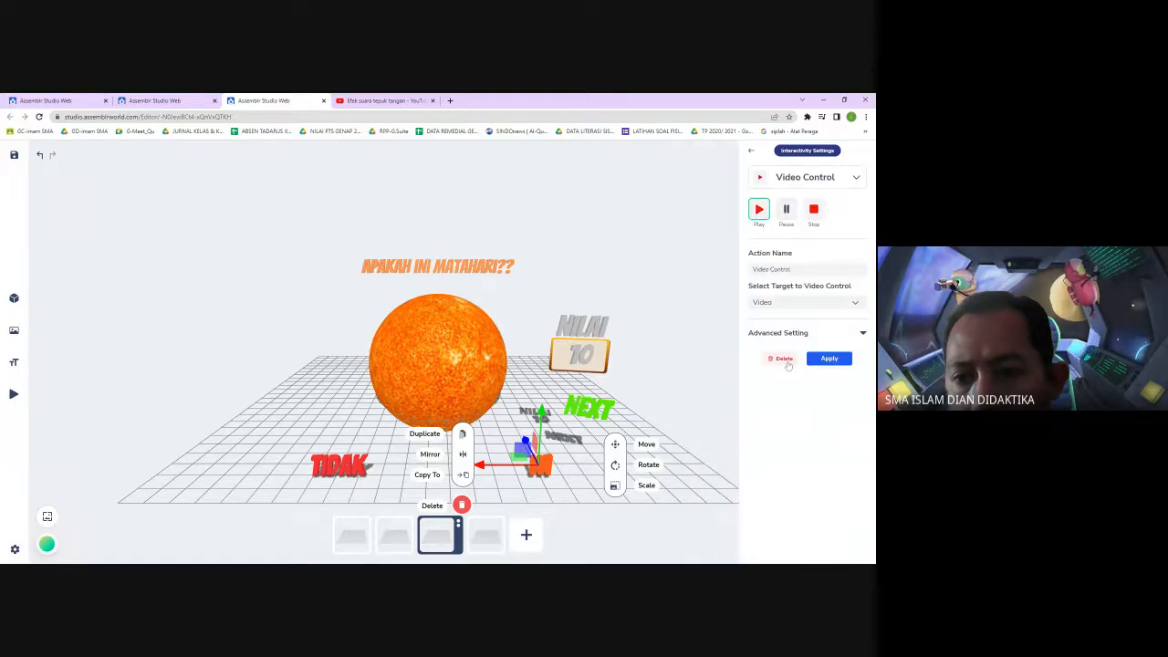
click(783, 359)
click(827, 328)
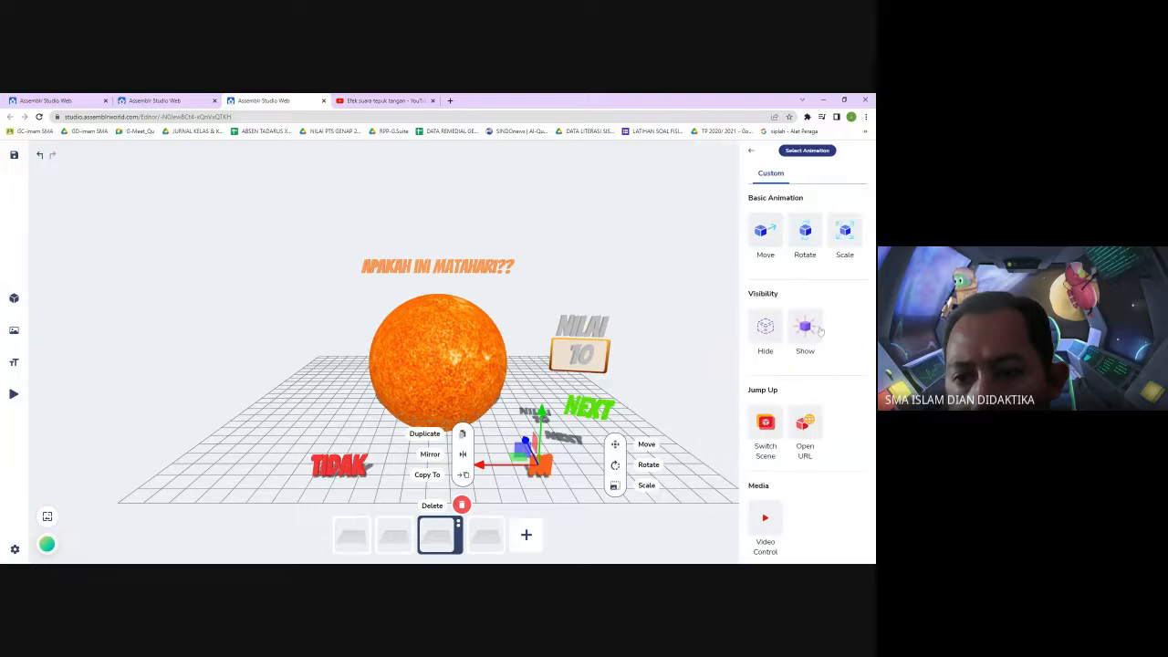
click(766, 522)
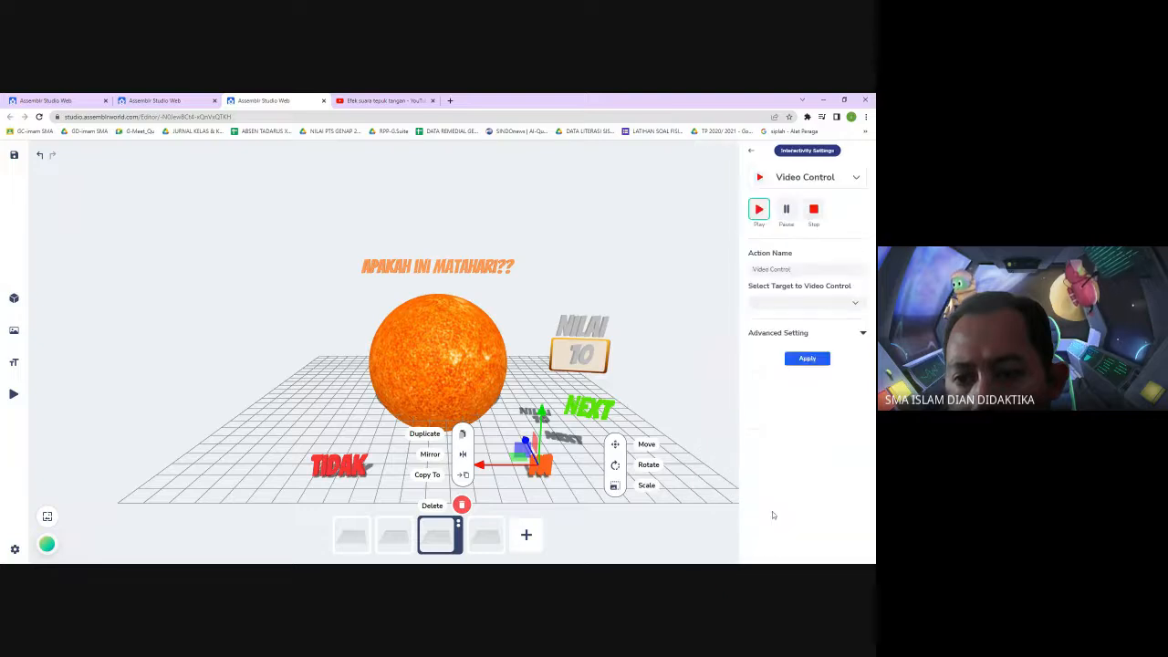
click(841, 306)
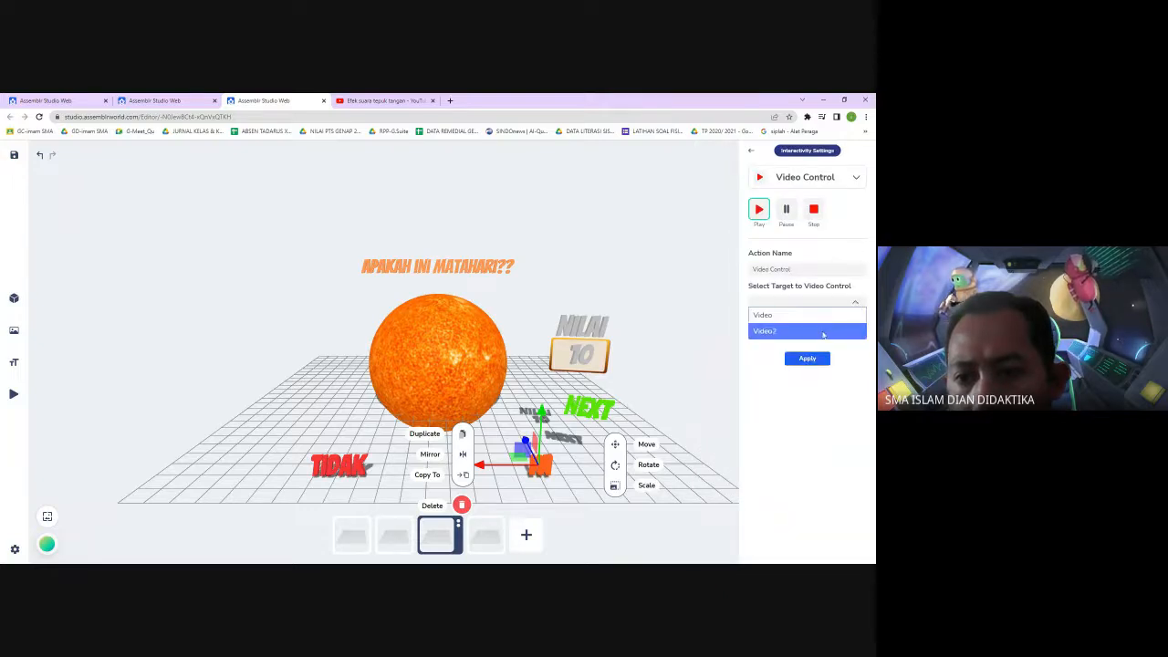
click(823, 332)
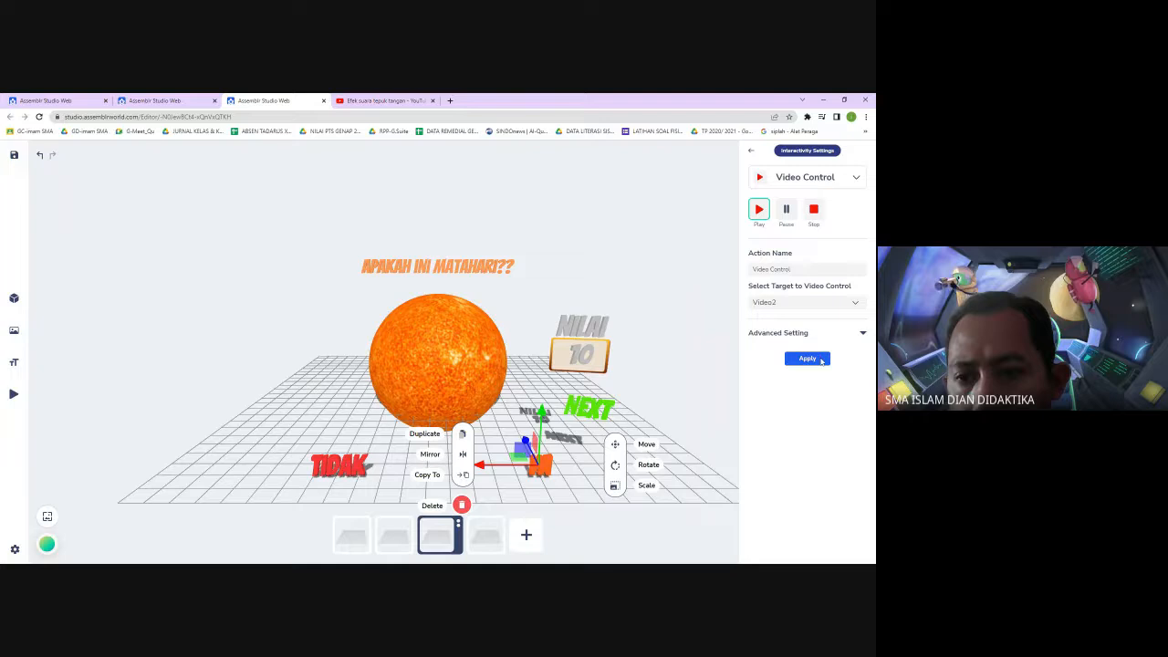
click(862, 335)
click(809, 375)
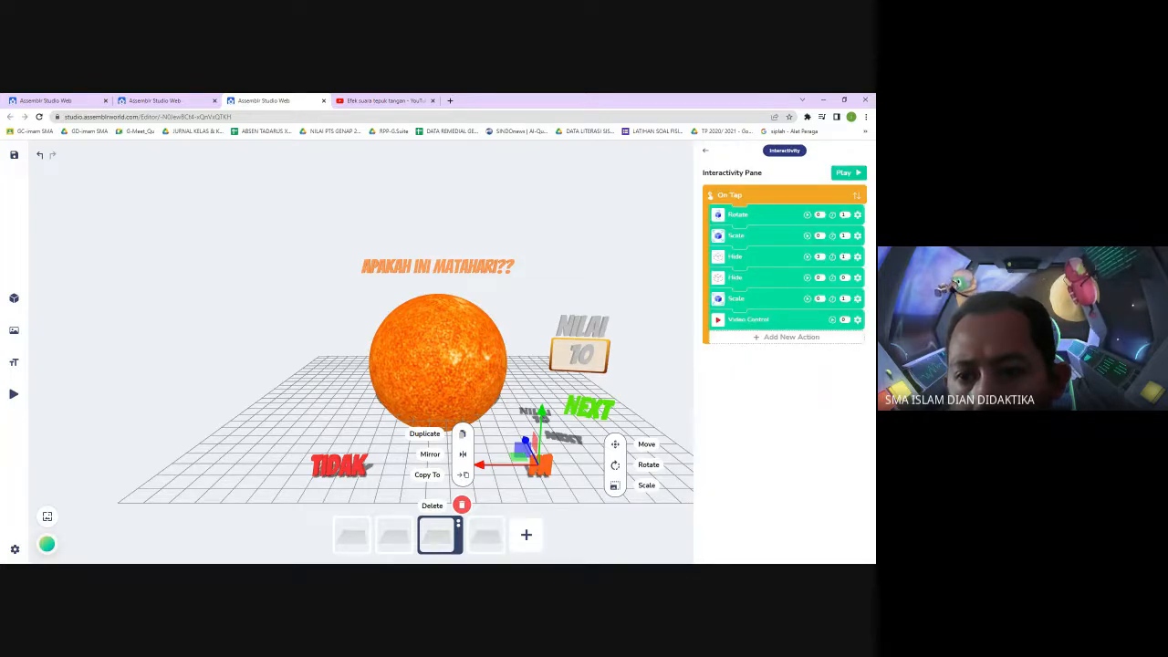
Compare the score text and layout between the second and third scenes
click(646, 547)
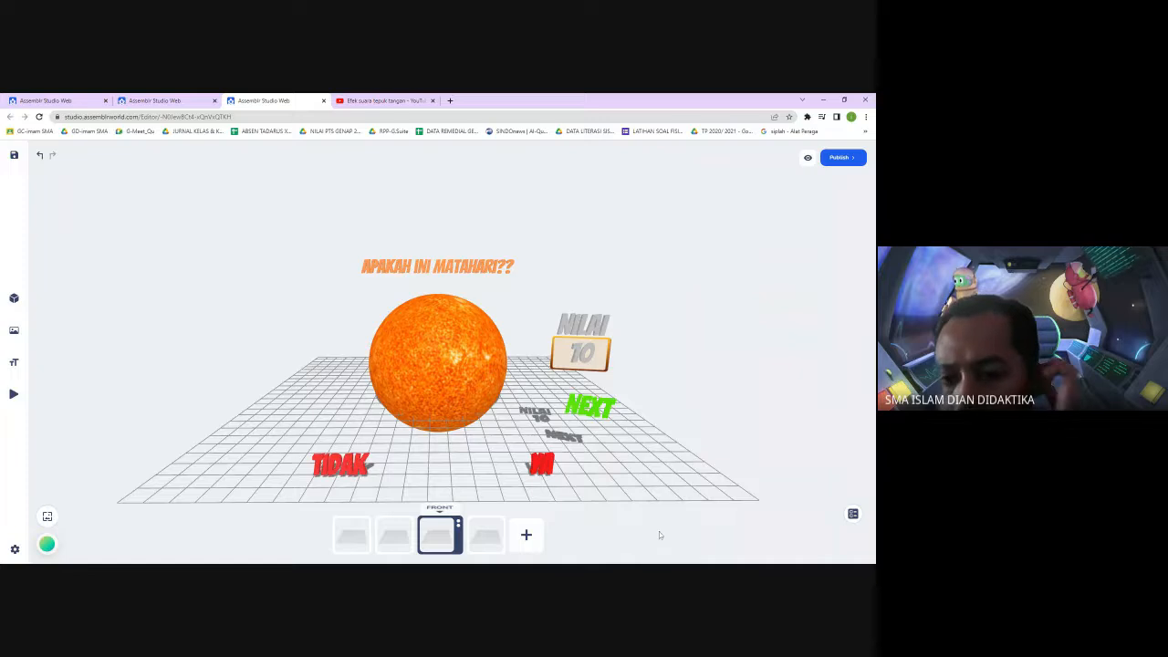
click(584, 357)
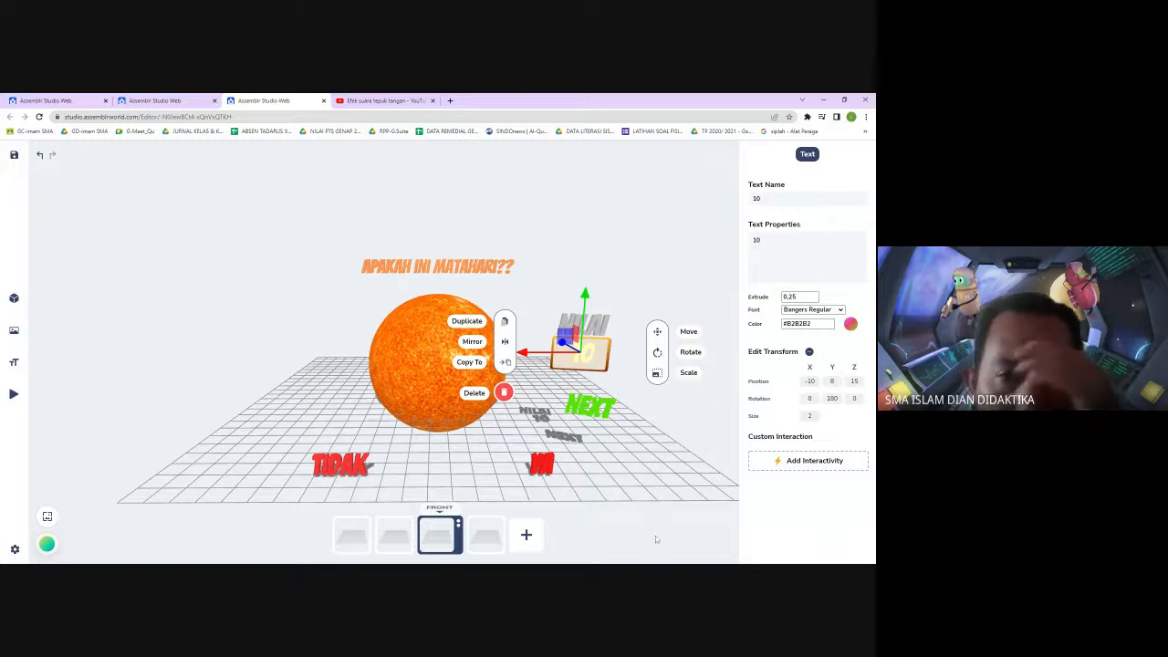
click(406, 535)
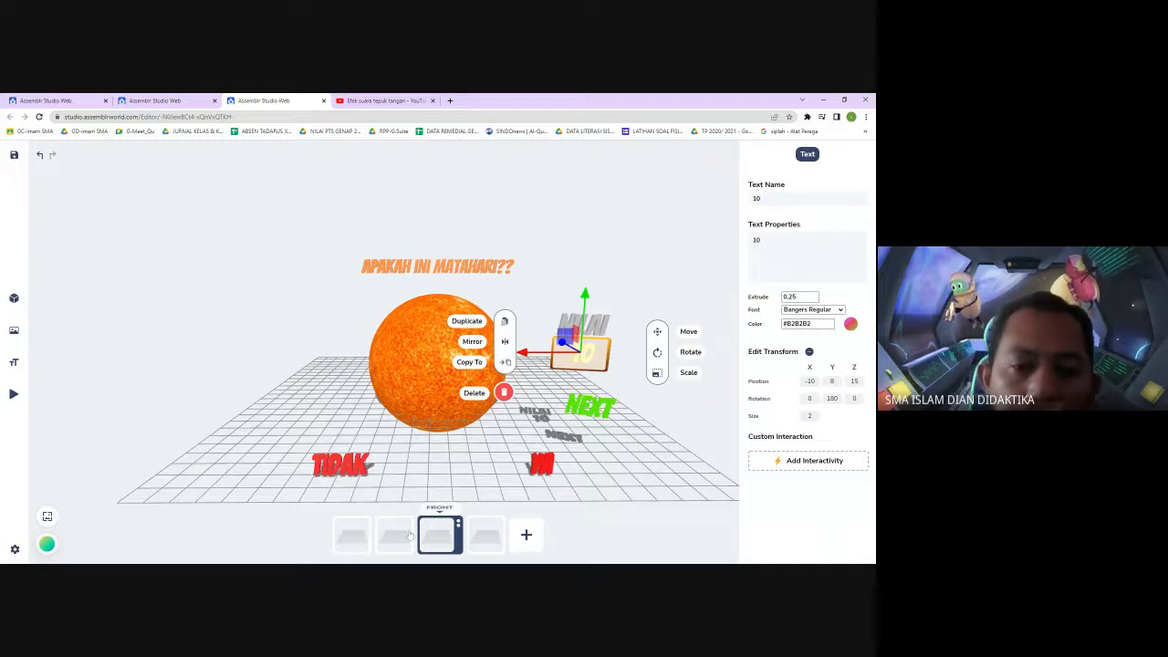
click(439, 538)
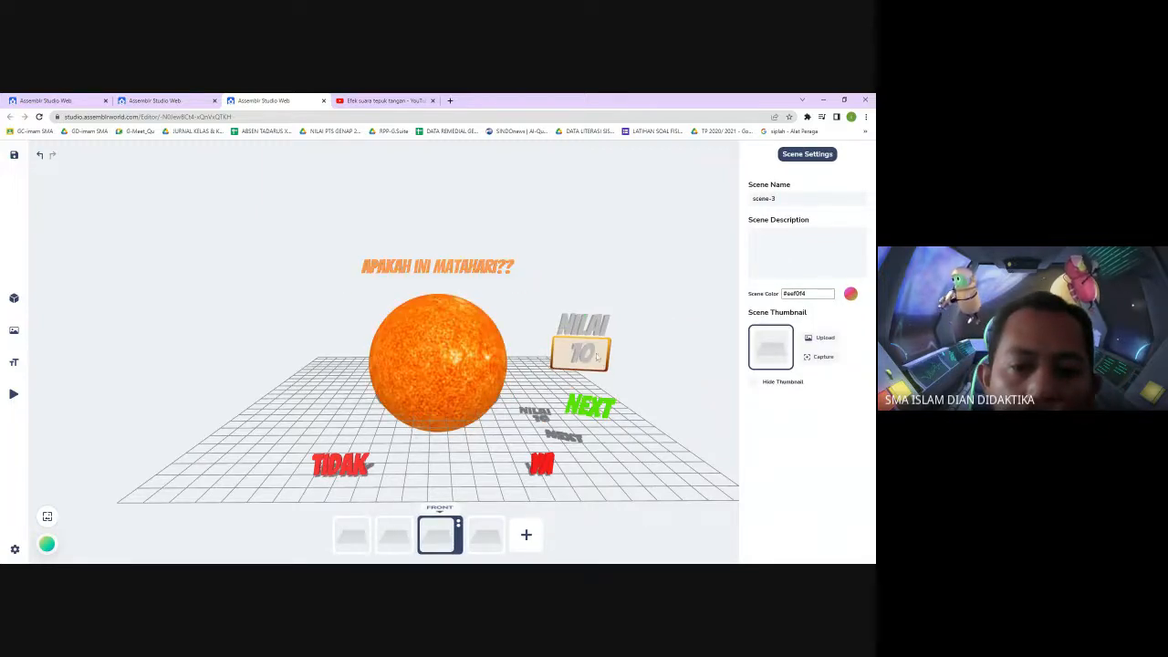
click(398, 542)
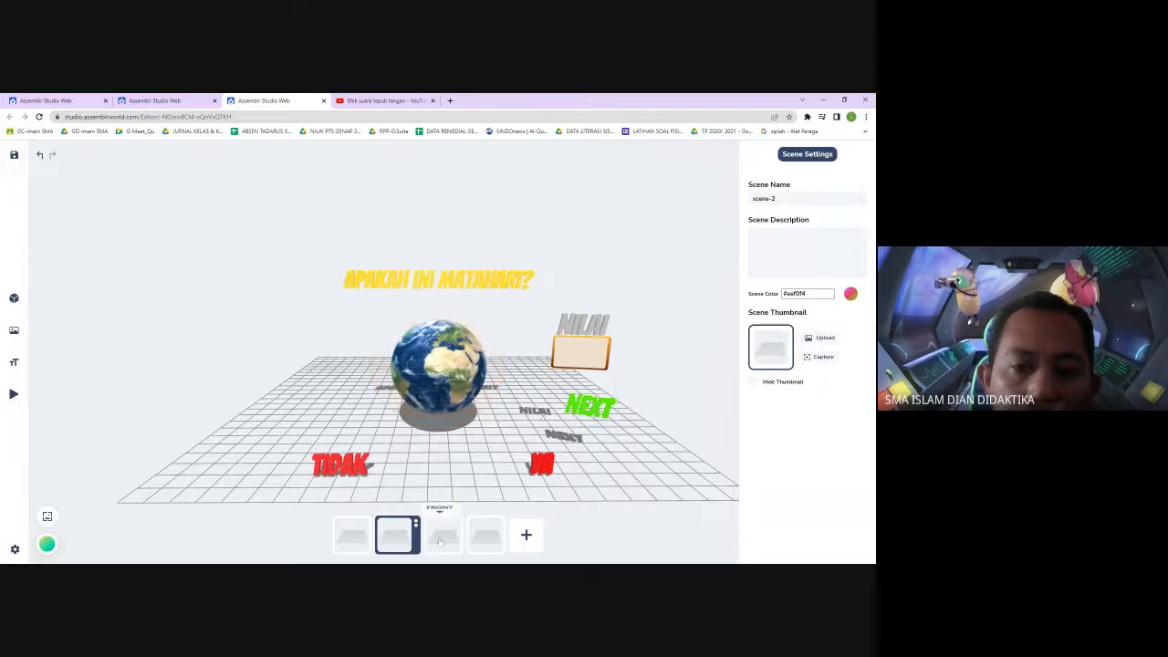
click(438, 540)
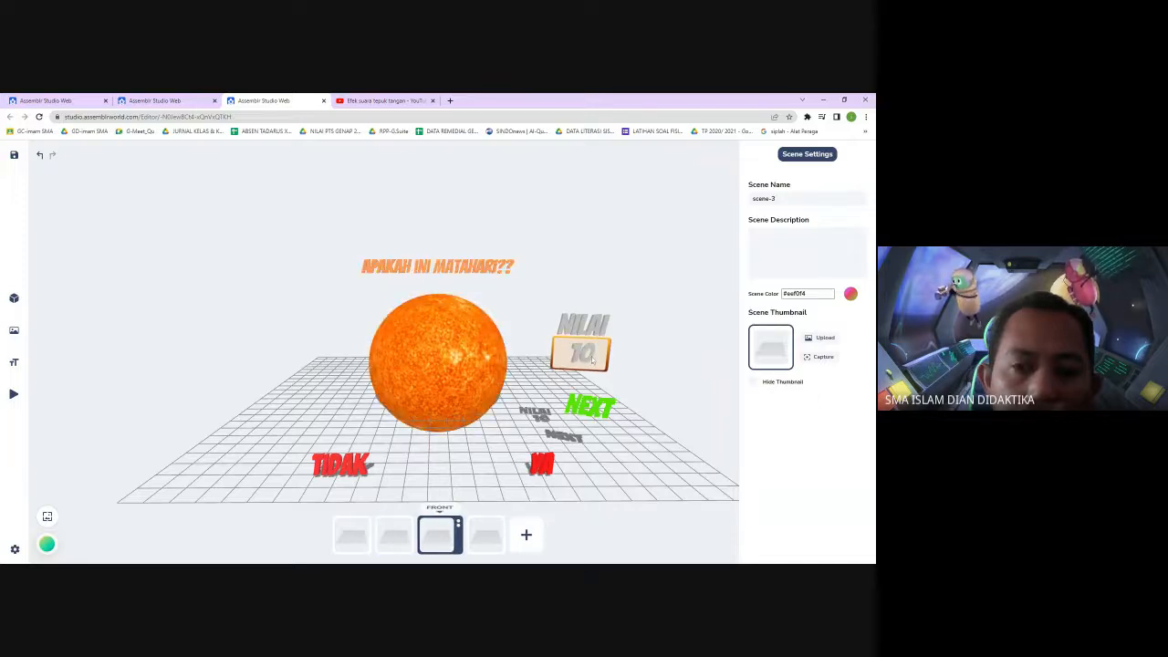
click(584, 352)
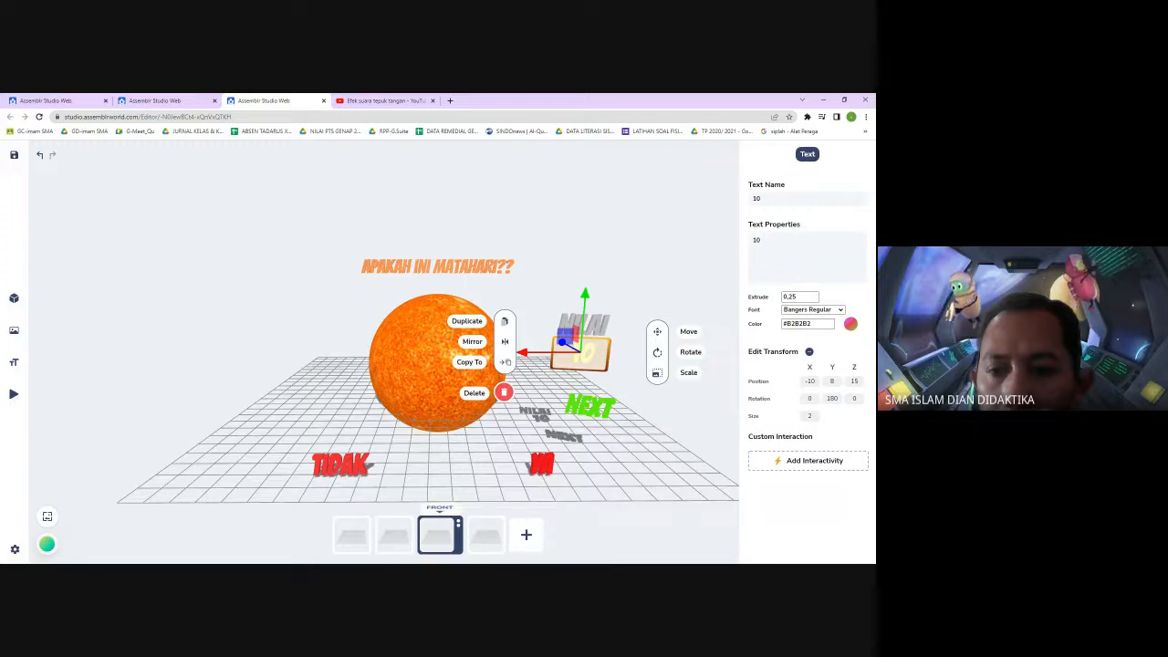
click(644, 273)
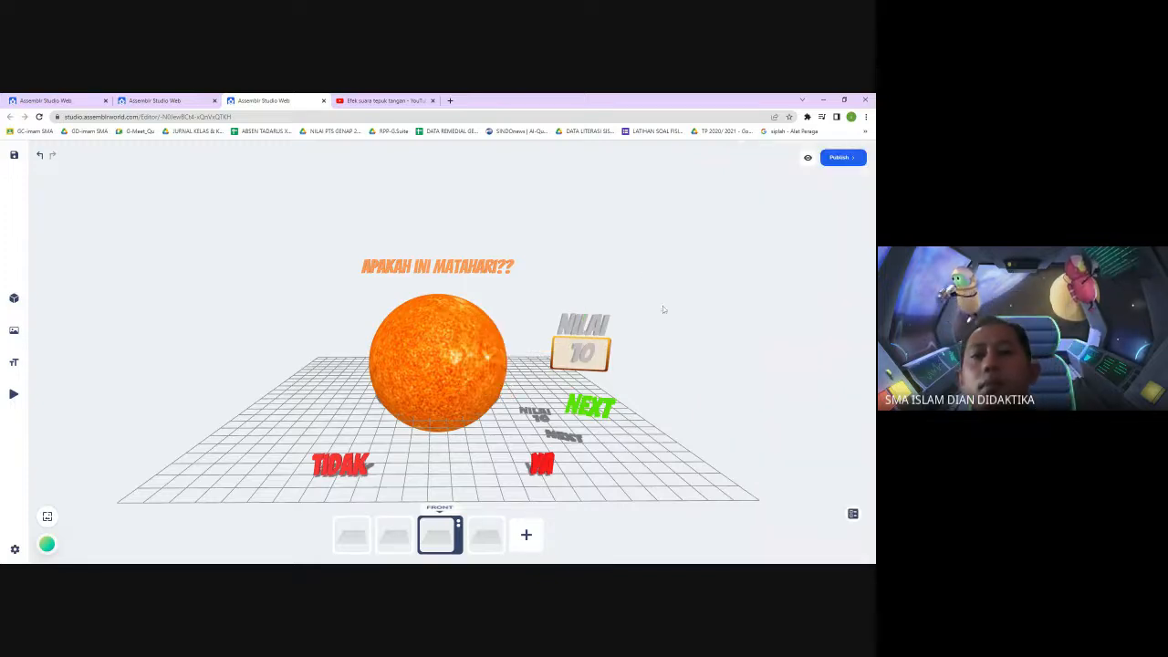
click(395, 534)
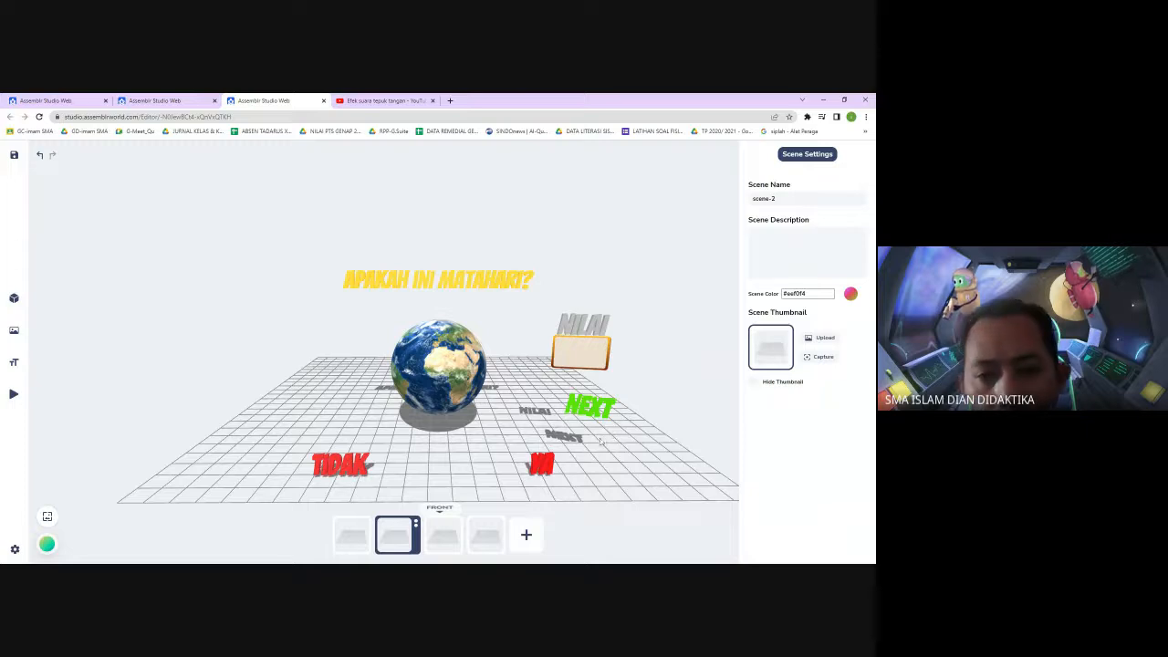
click(451, 536)
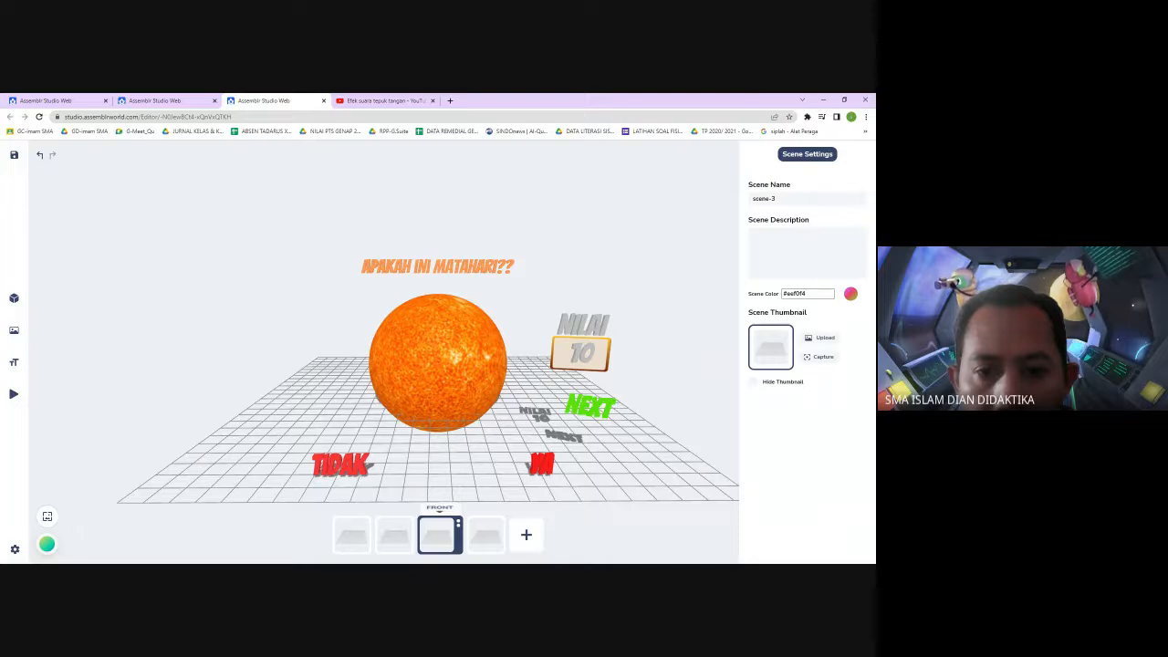
click(393, 540)
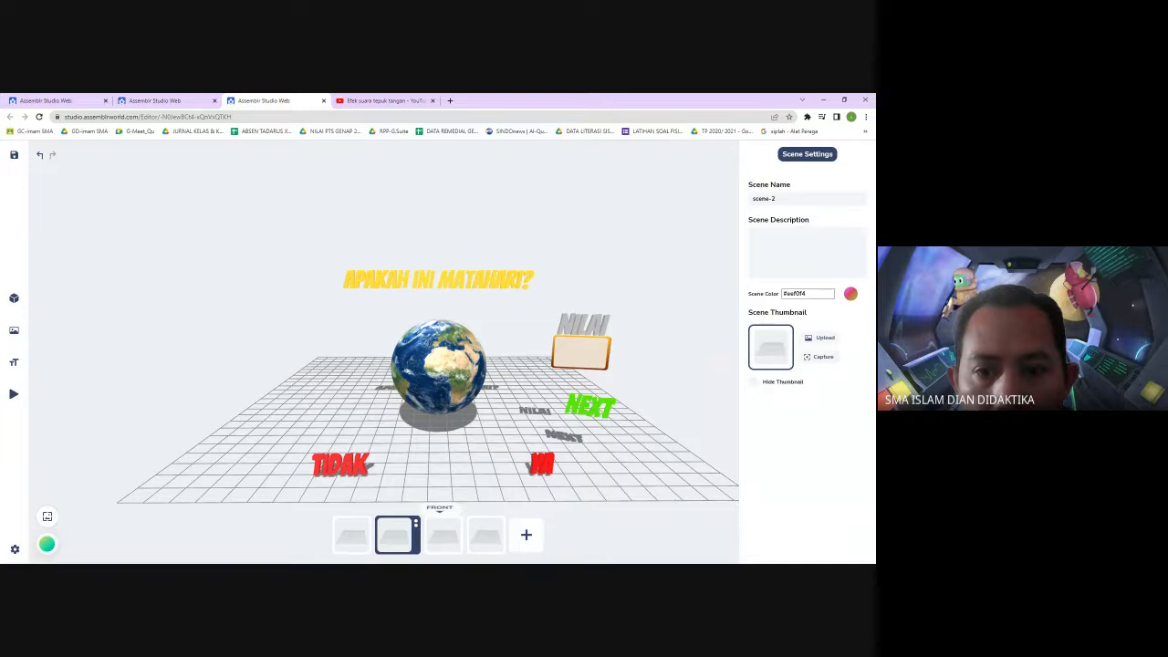
click(442, 540)
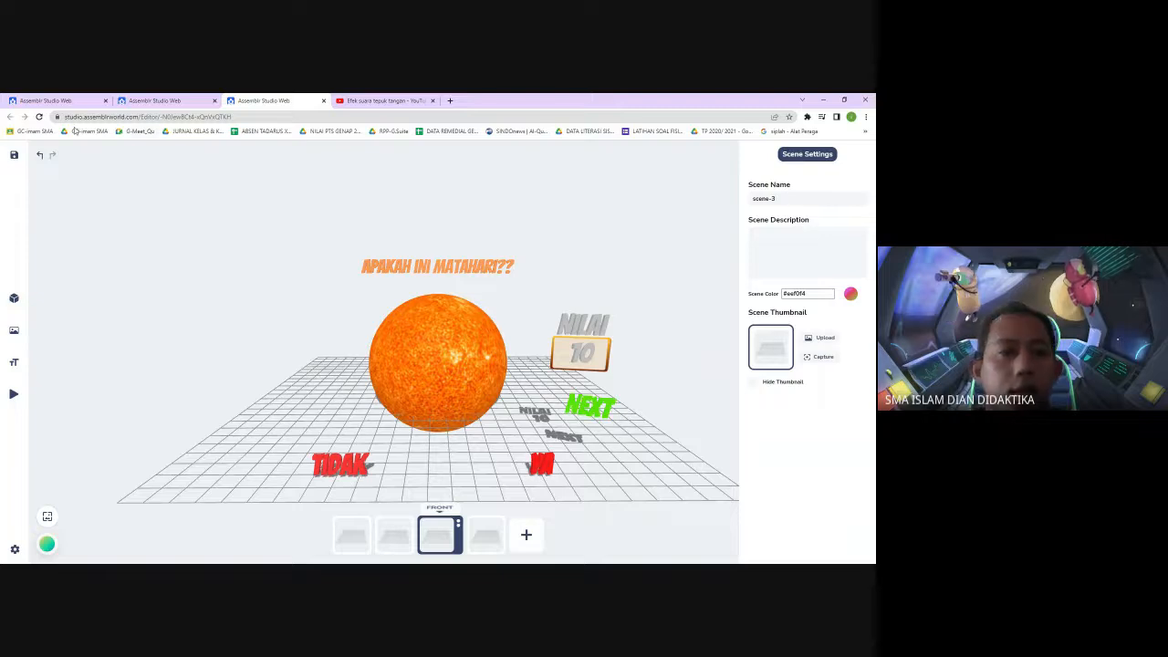
Save the project and return to the first scene
click(14, 155)
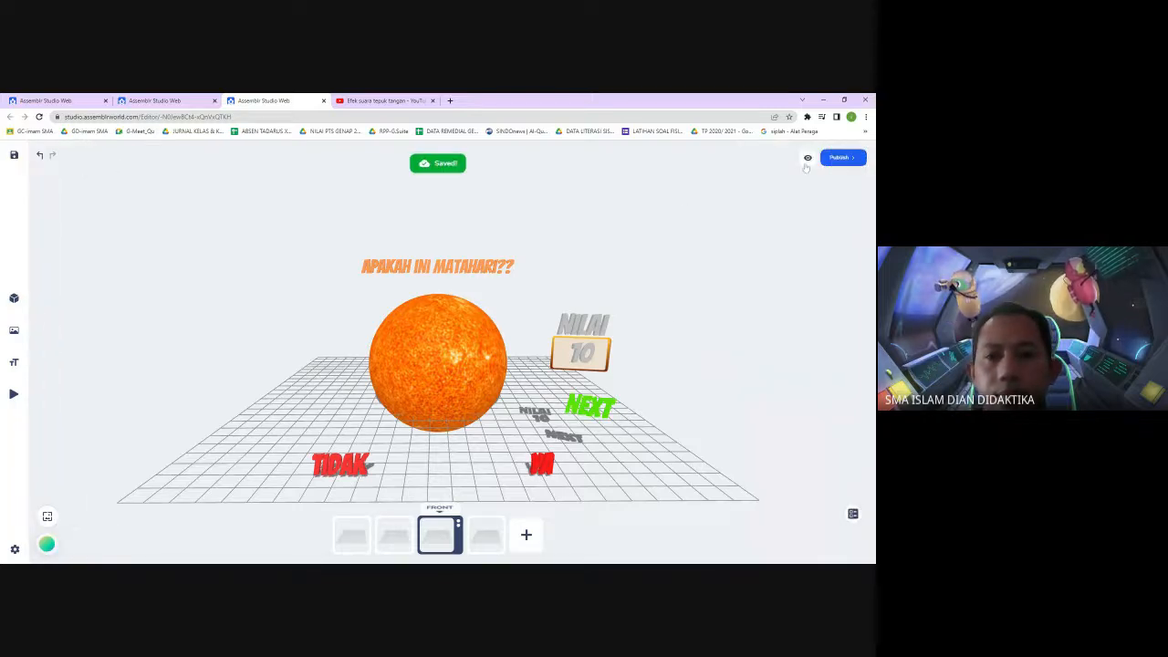
click(357, 538)
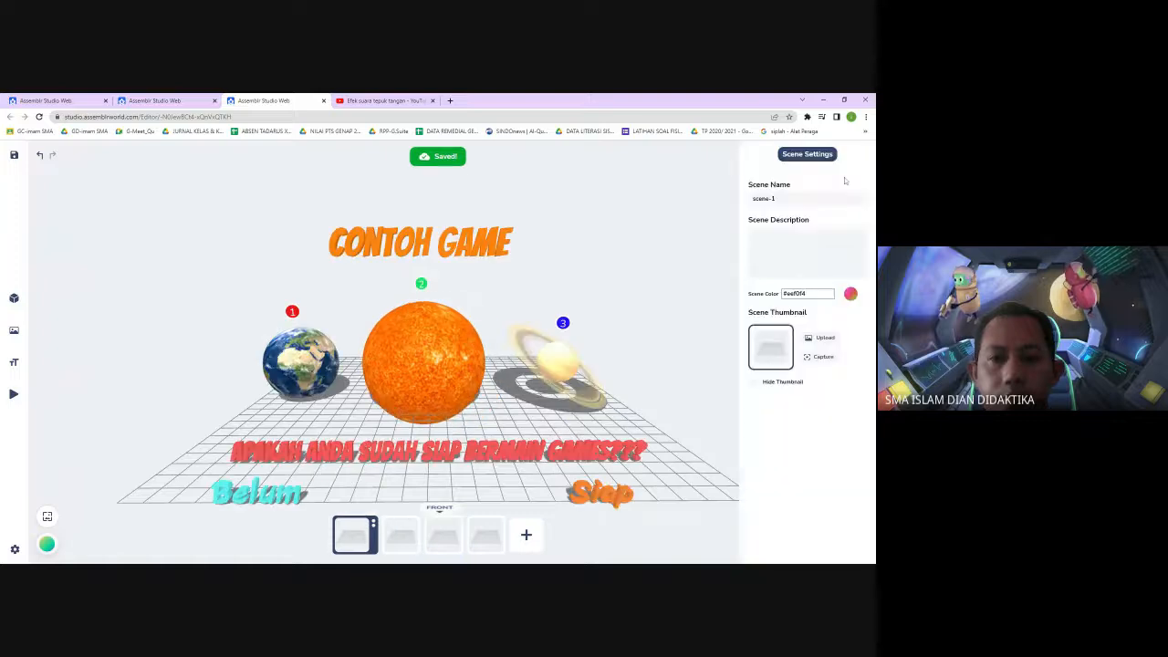
click(687, 202)
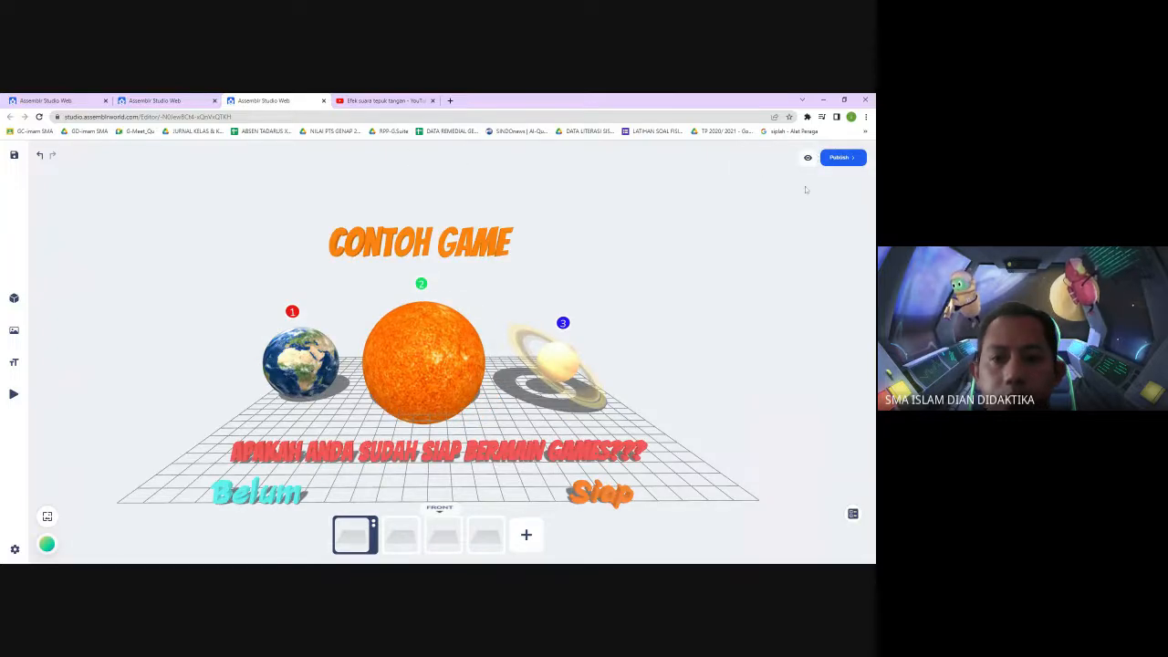
Preview the quiz, answering Siap, YA, TIDAK, Next and YA to test the scores and feedback, then close the preview
click(807, 157)
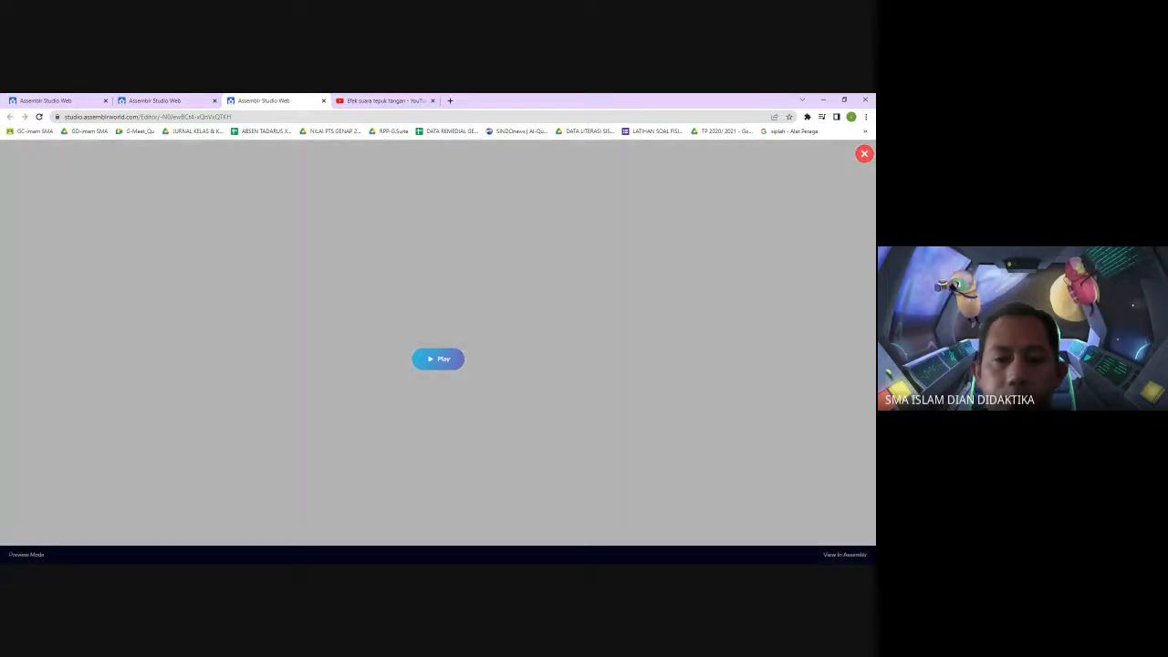
click(442, 360)
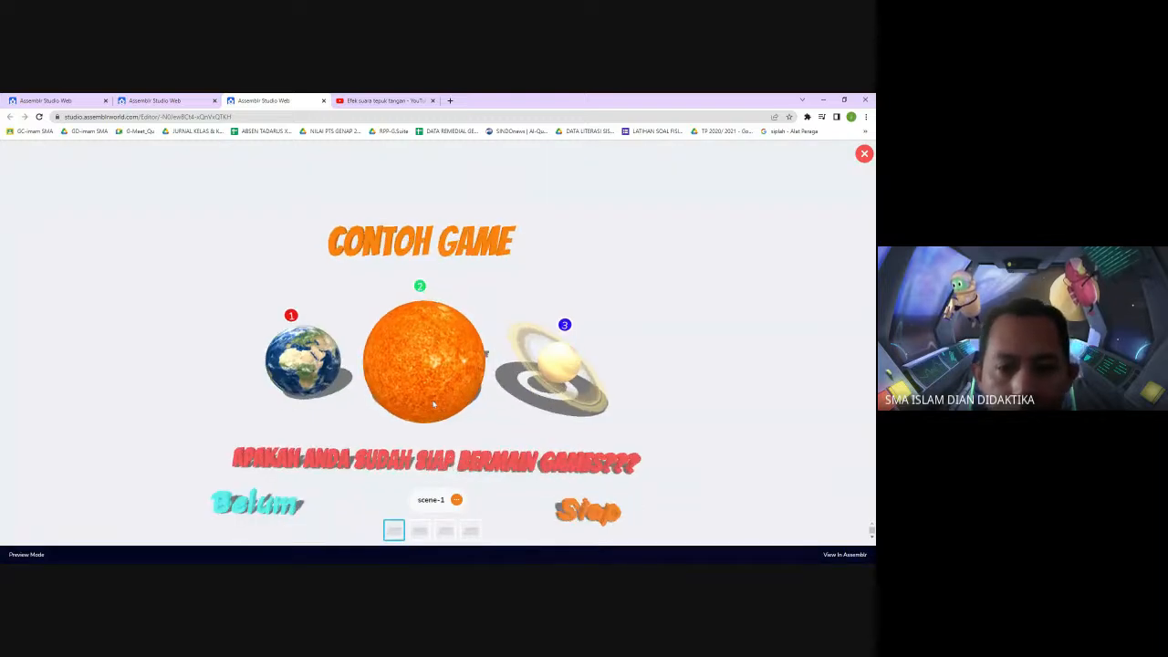
click(580, 509)
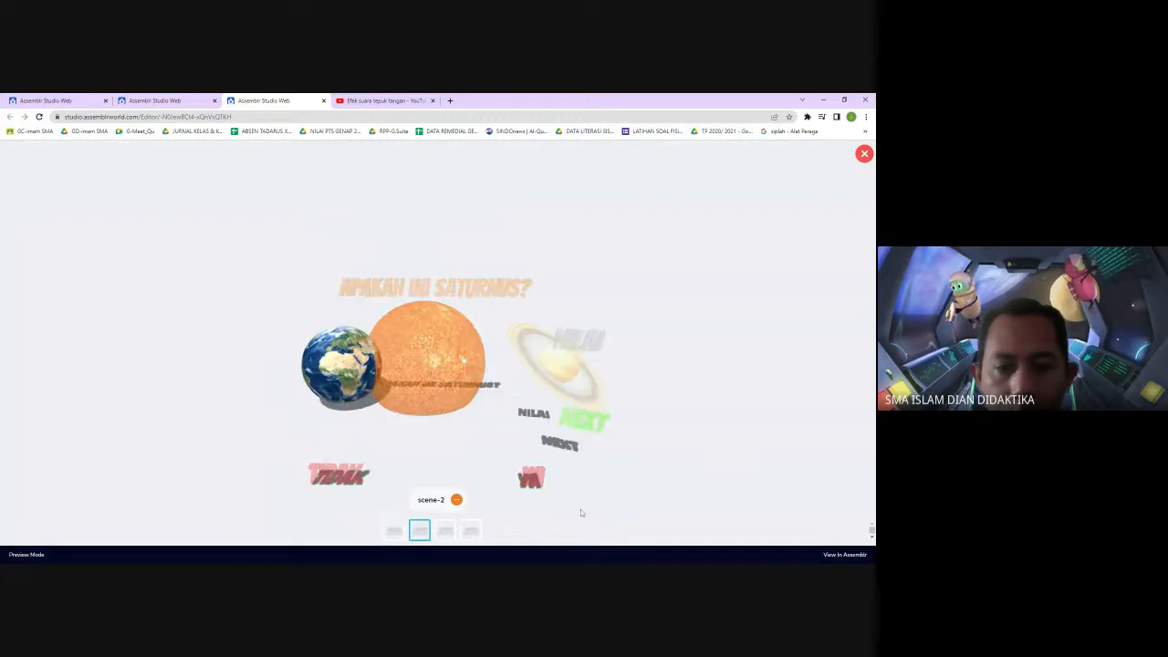
click(532, 478)
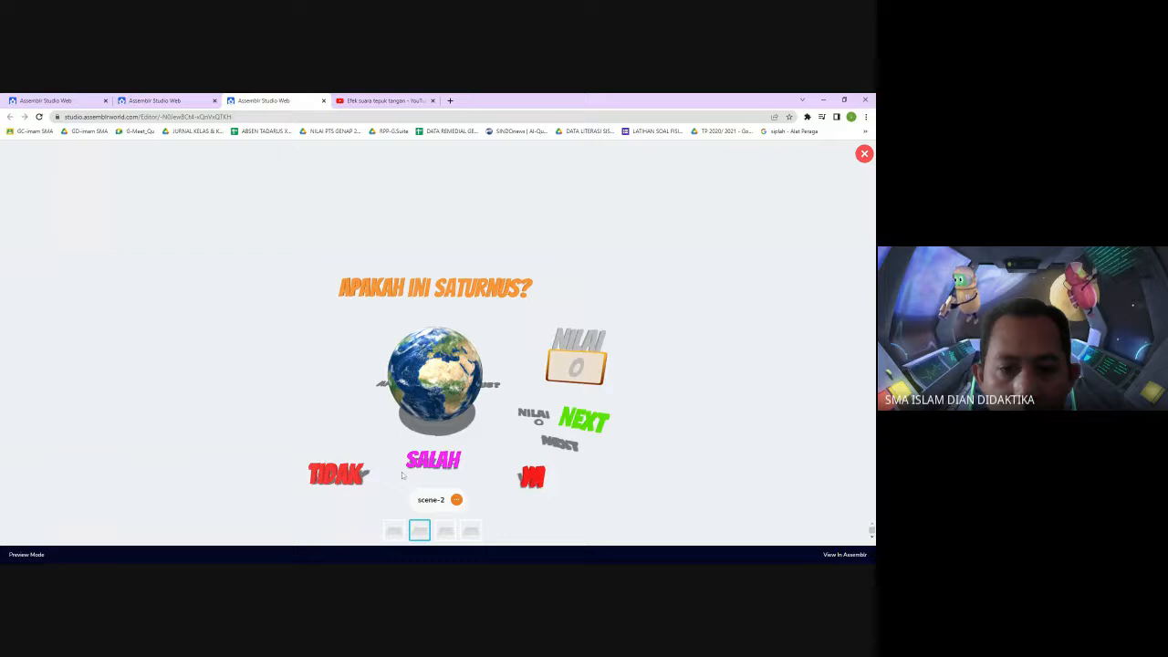
click(354, 472)
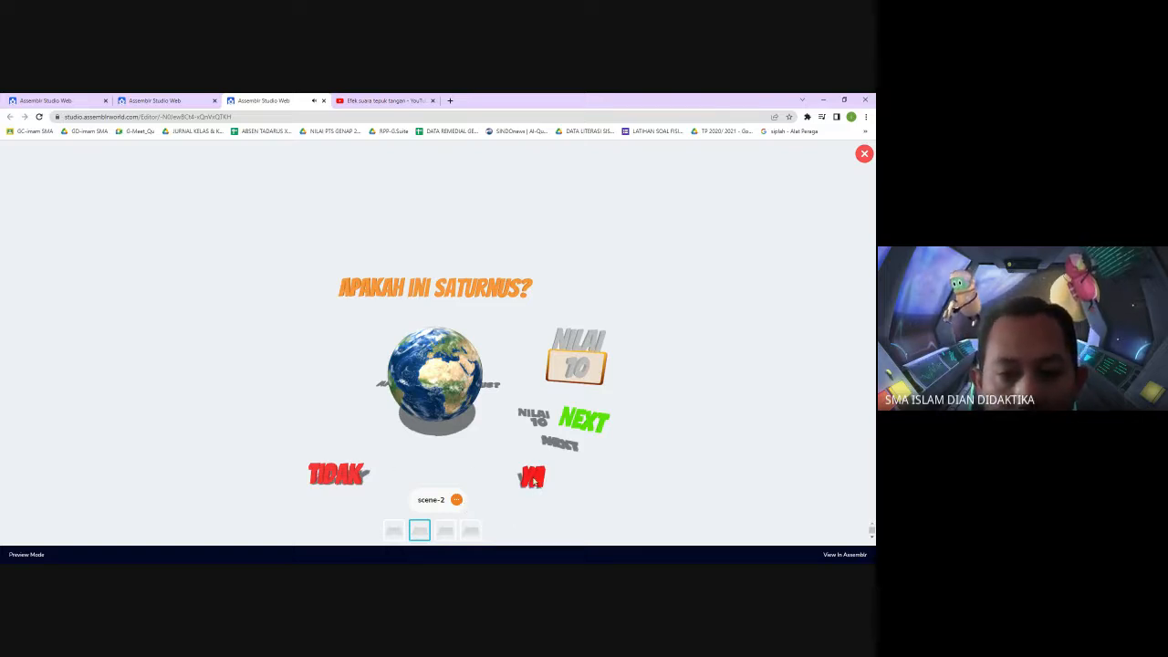
click(581, 423)
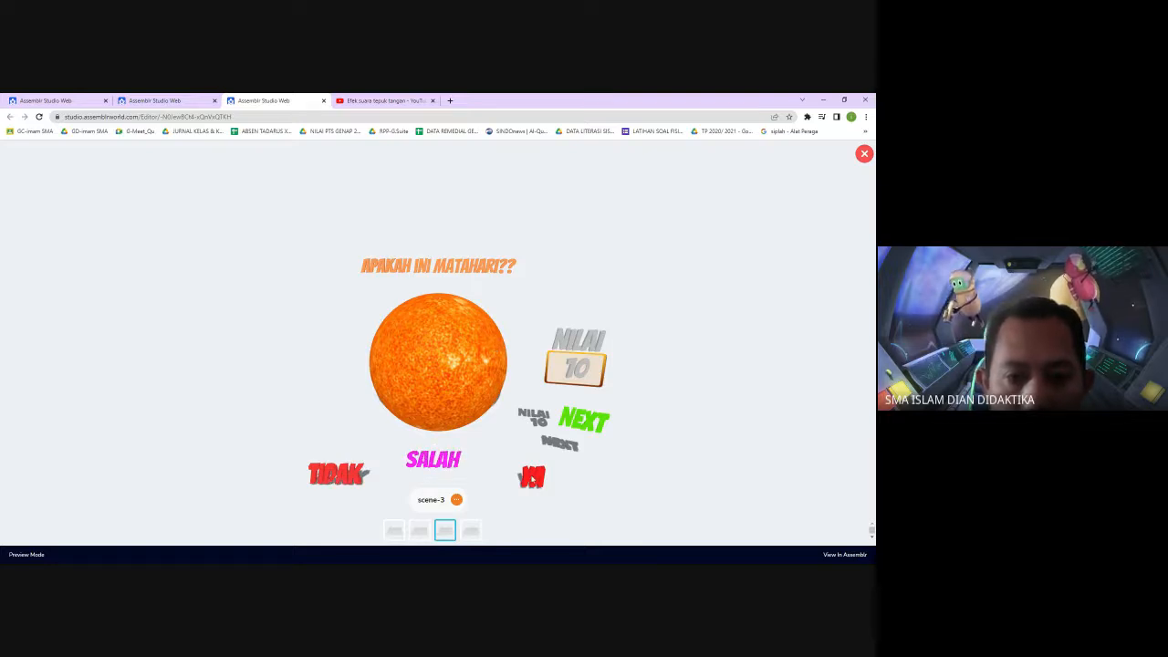
click(532, 476)
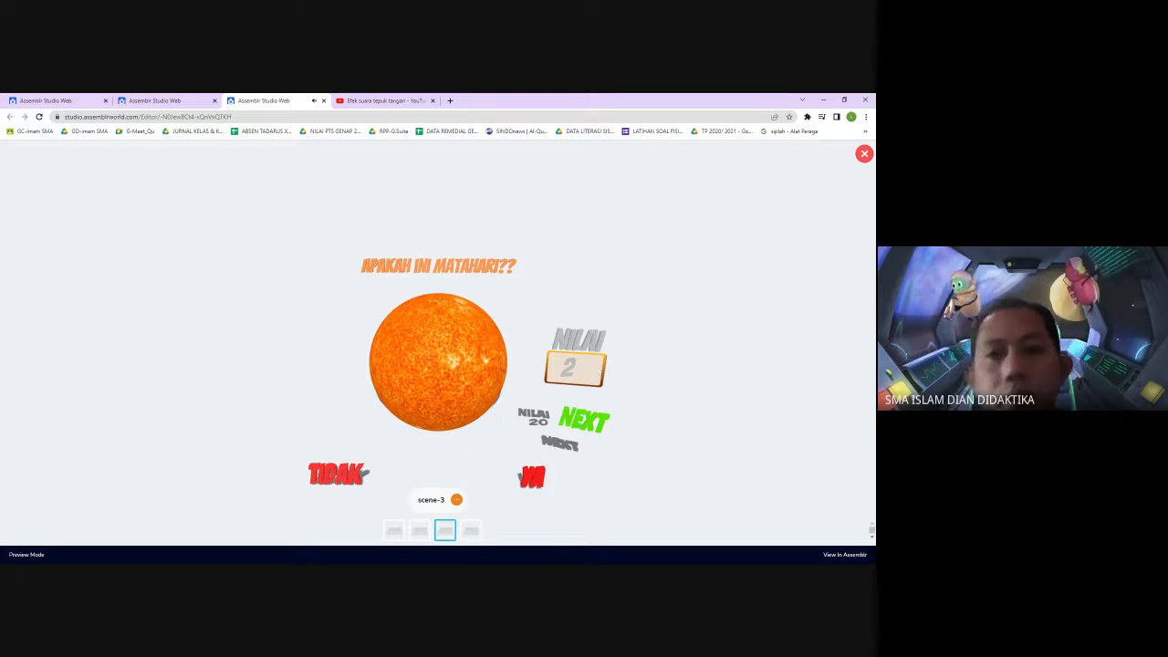
click(864, 153)
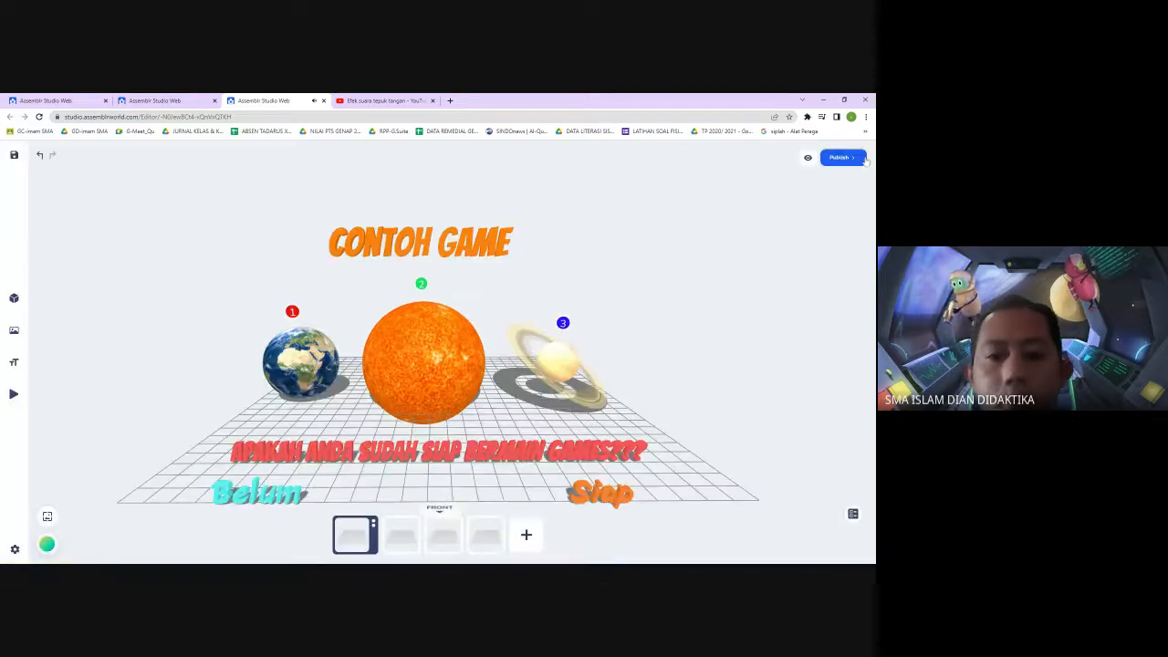
Open the third scene and hide the Video object from the object list
click(445, 538)
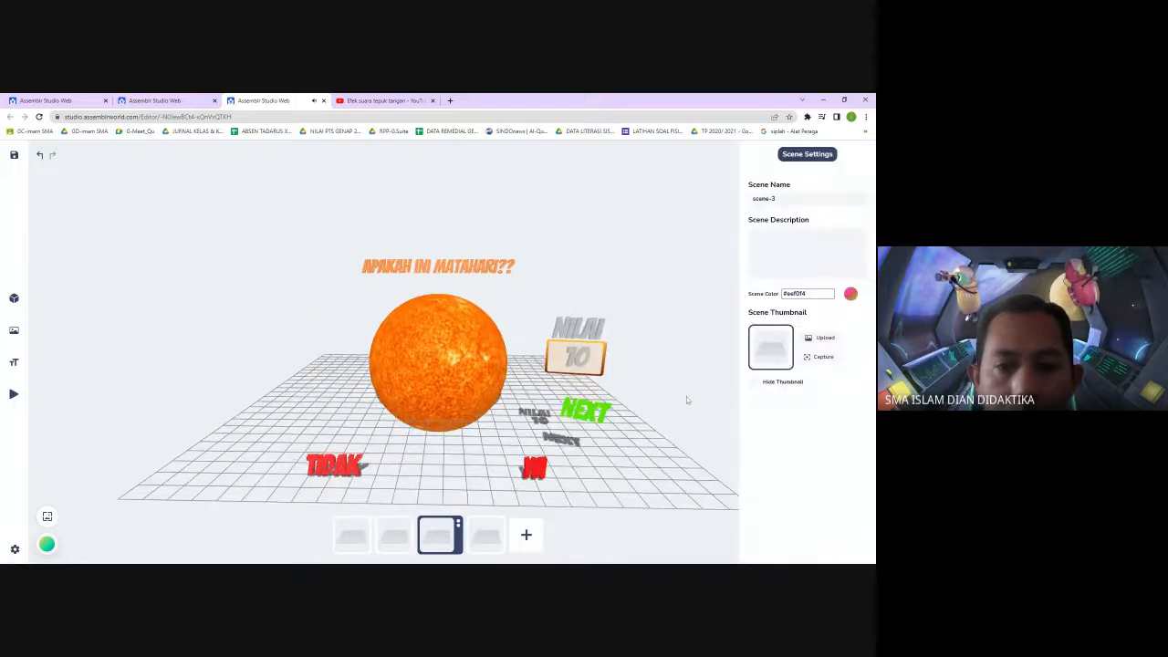
drag(686, 396, 248, 453)
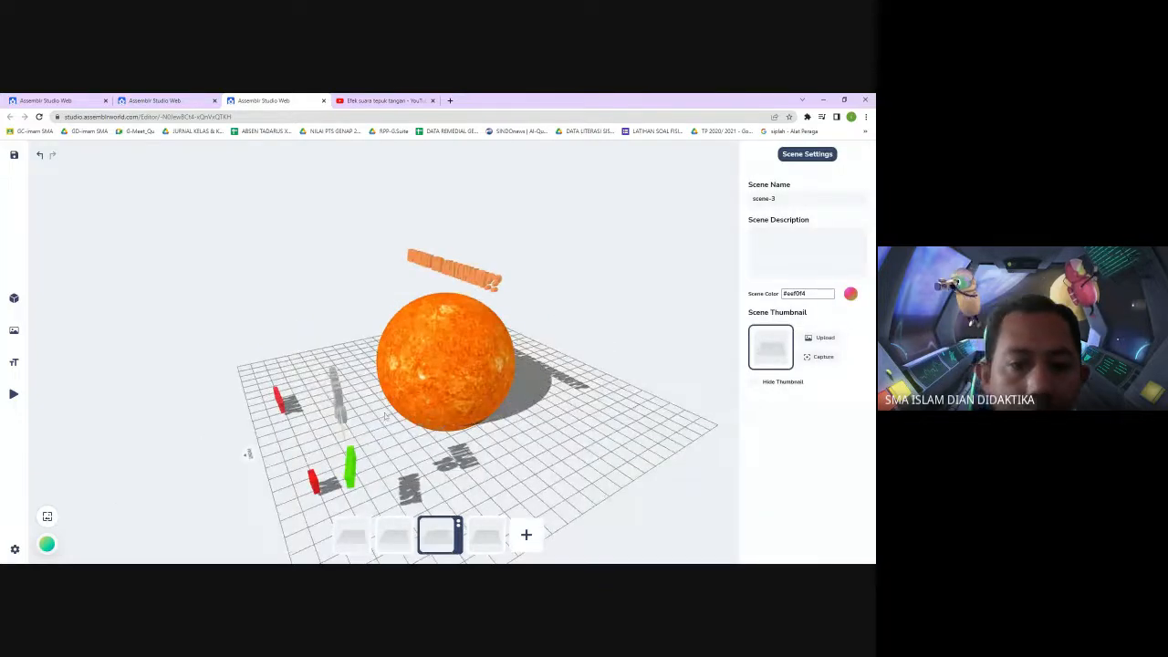
click(342, 428)
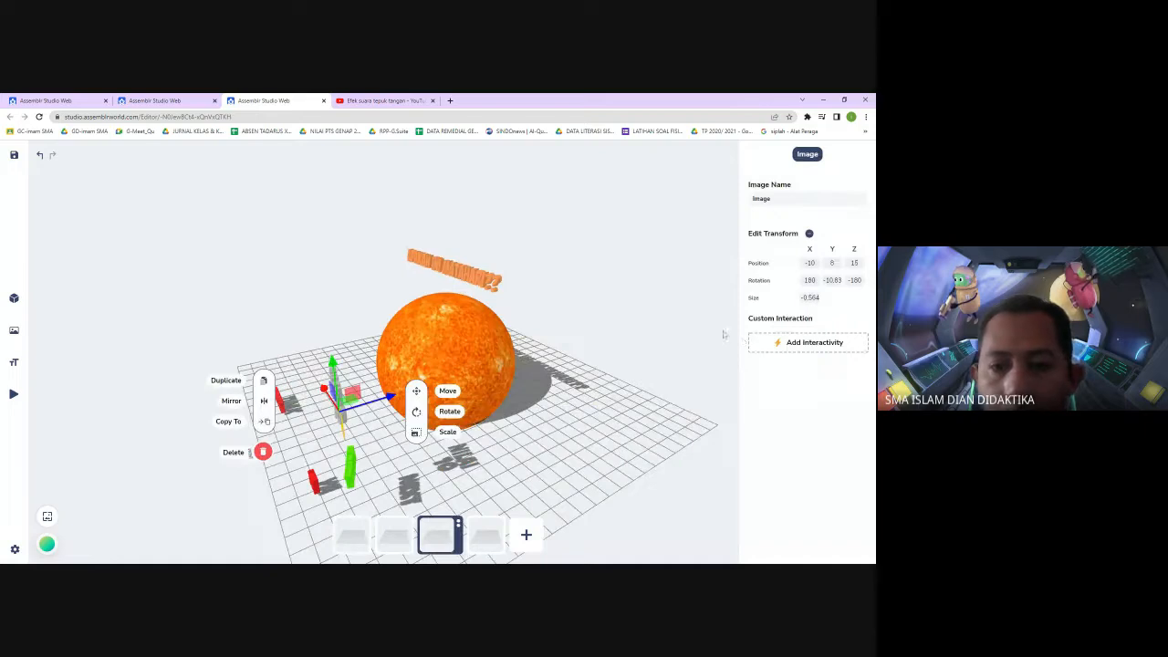
click(725, 334)
click(853, 515)
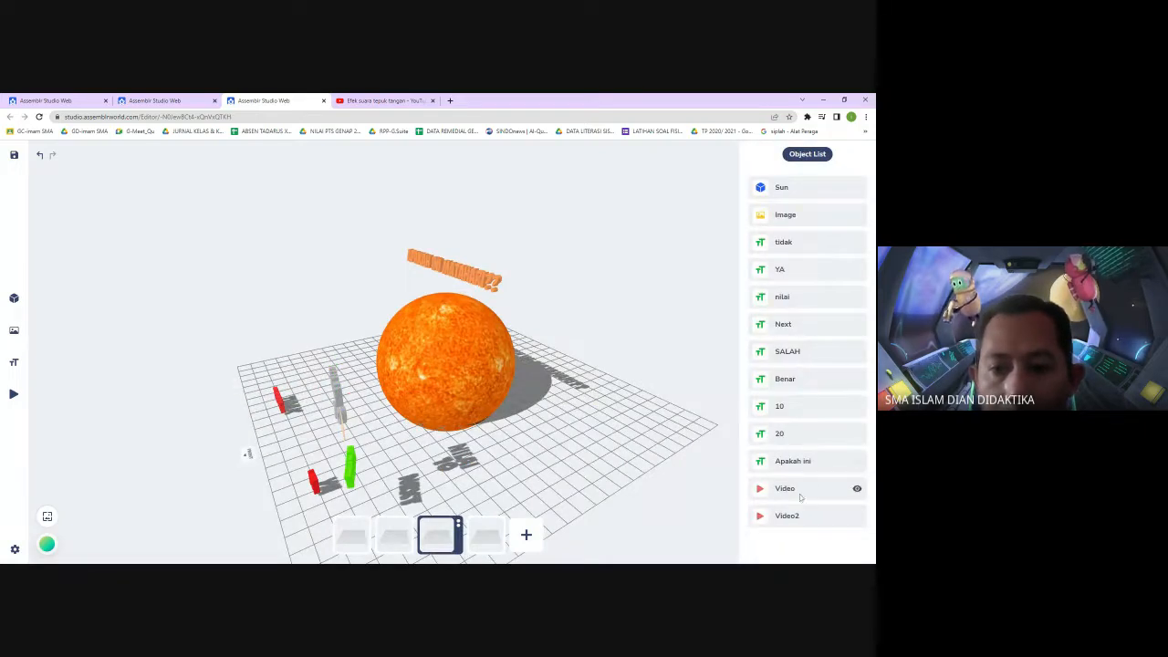
click(857, 489)
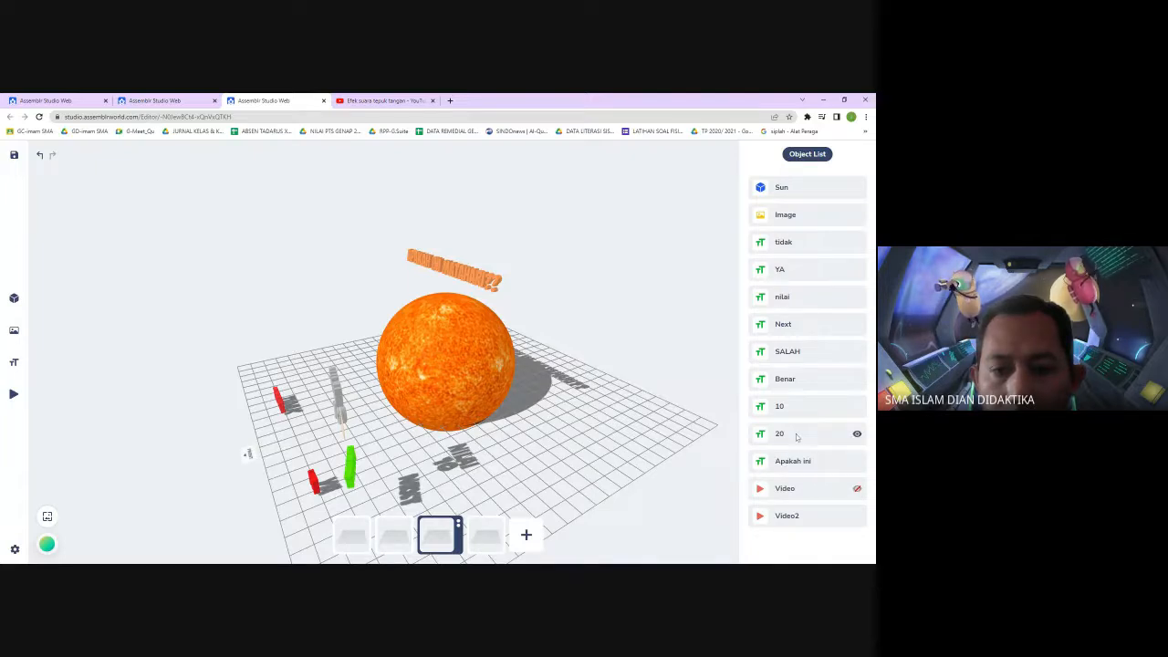
Nudge the Image object slightly on the third scene and return the view to the front
click(795, 436)
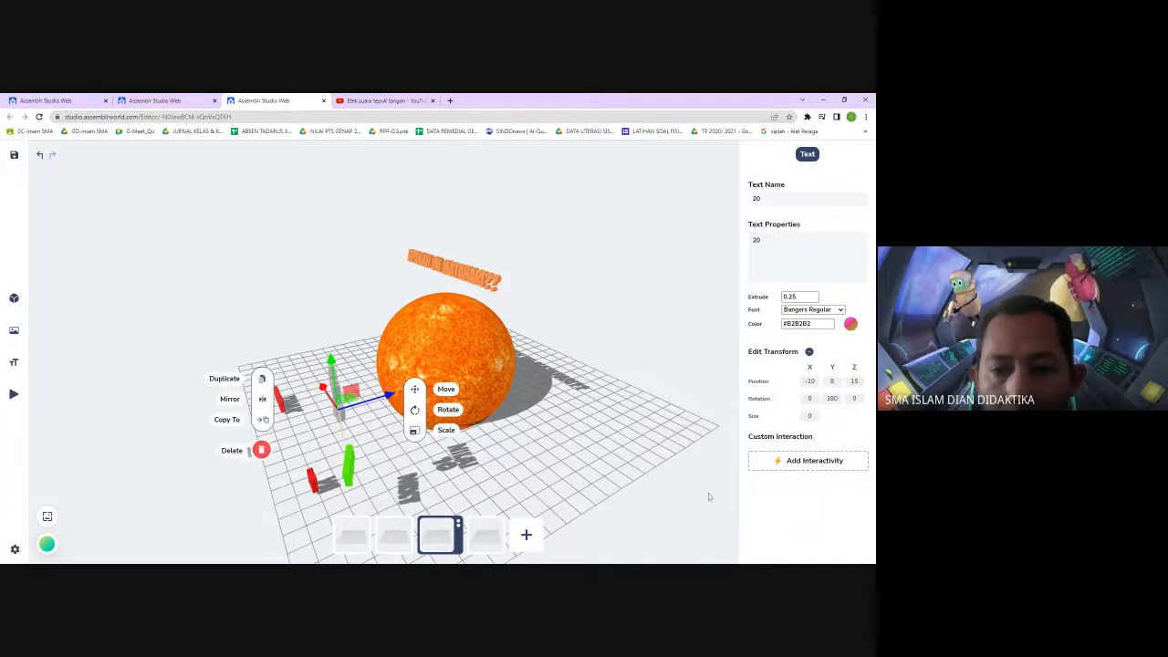
click(707, 495)
click(854, 515)
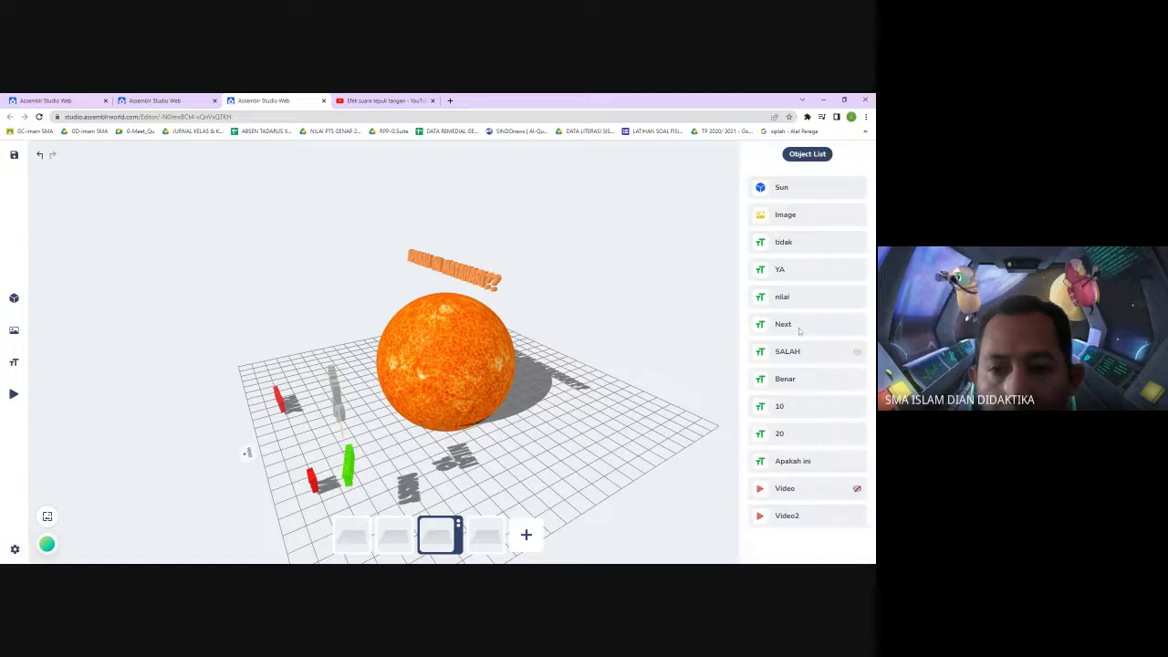
click(802, 216)
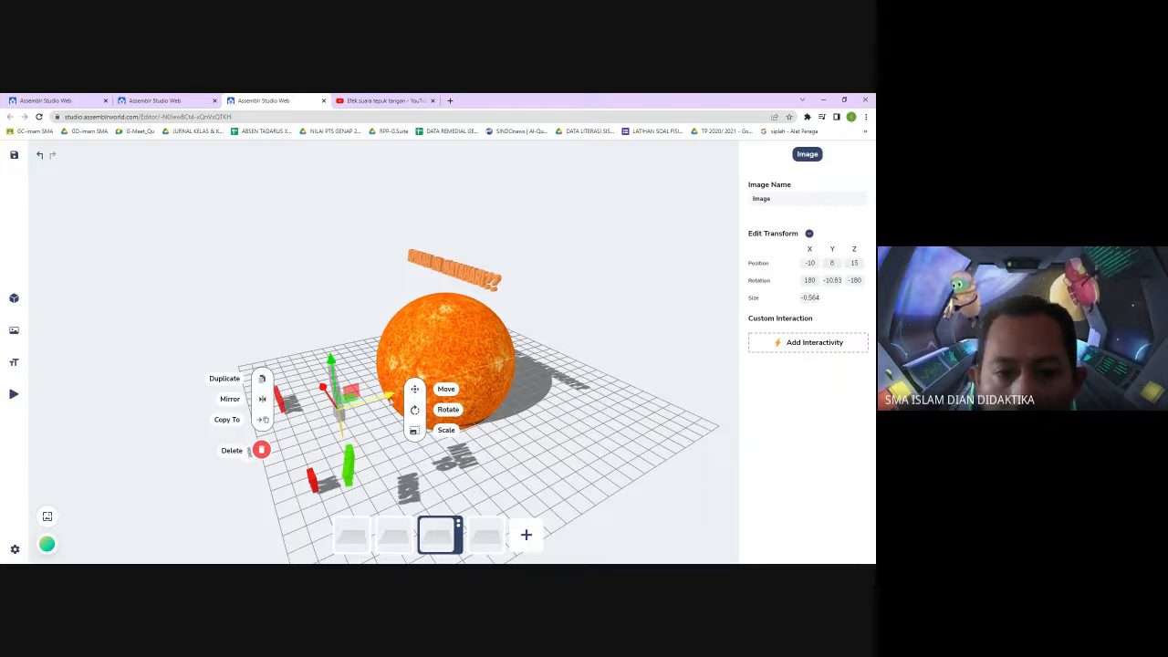
drag(387, 395, 396, 393)
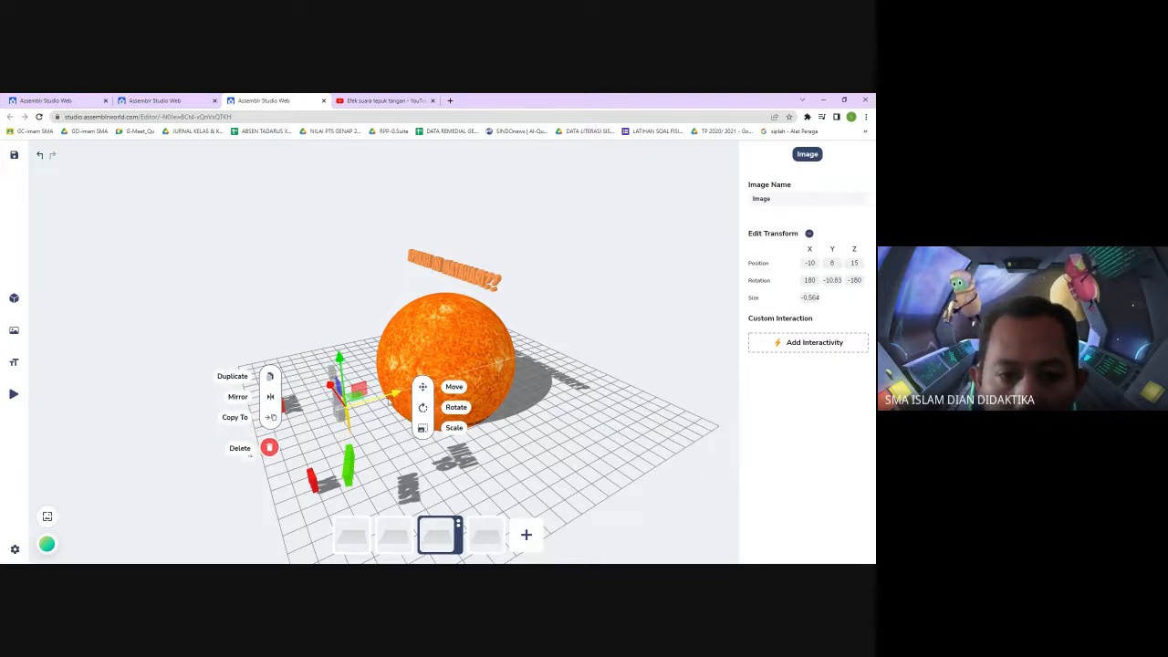
click(605, 272)
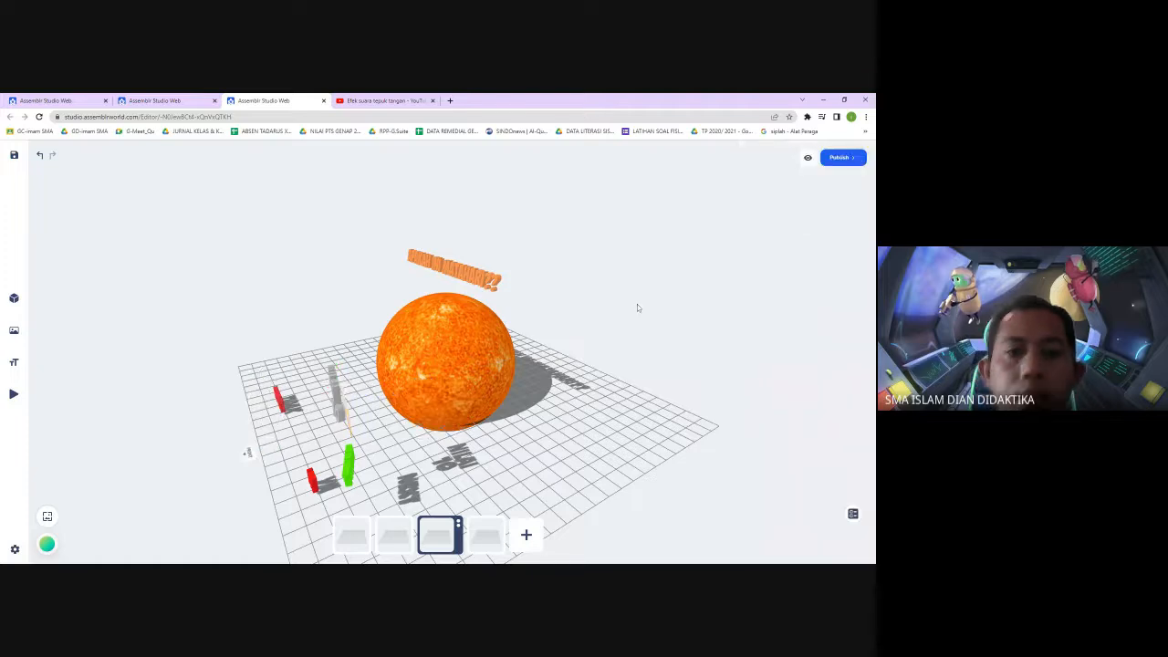
drag(636, 304, 705, 293)
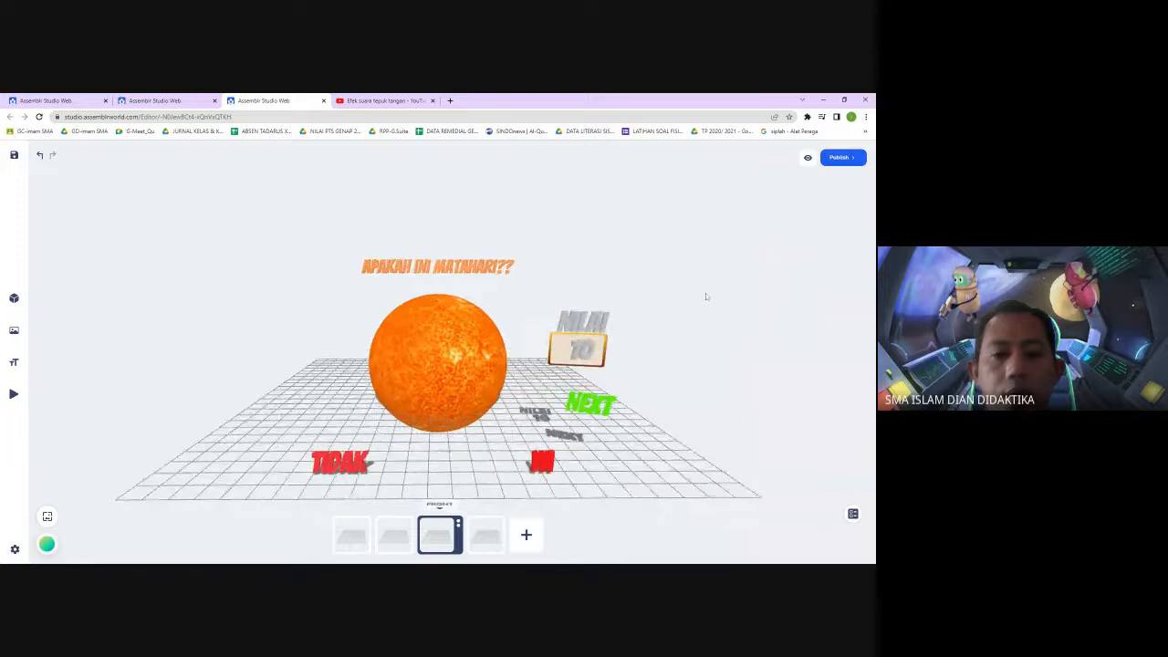
Remove the fourth scene from the project
click(475, 529)
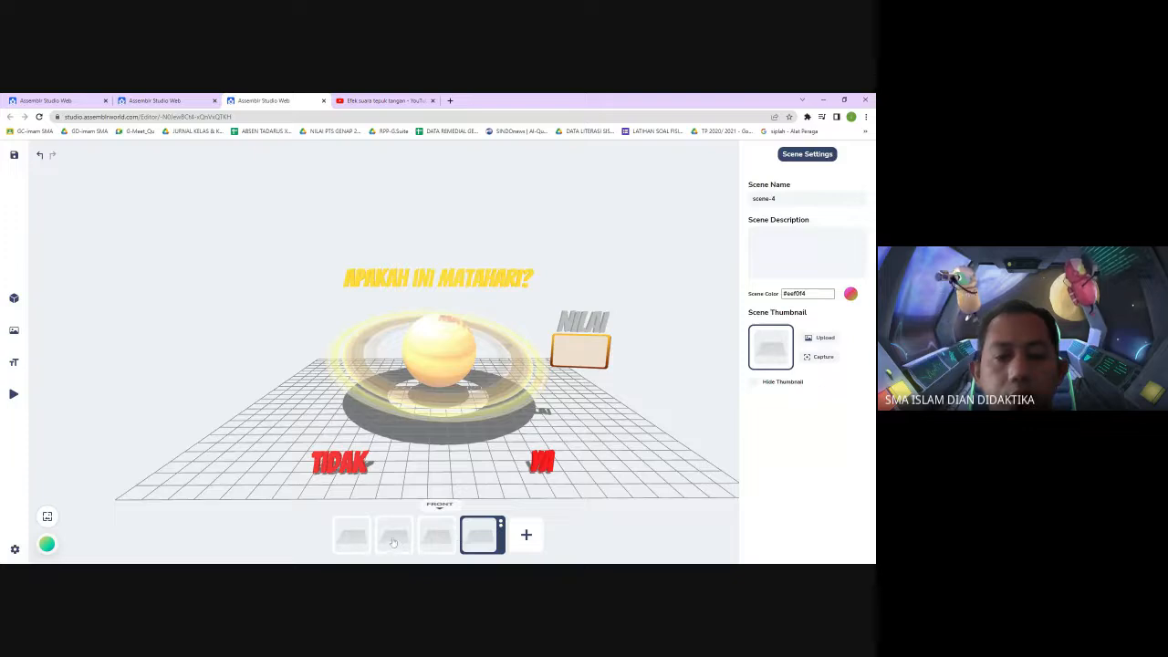
click(691, 318)
click(500, 525)
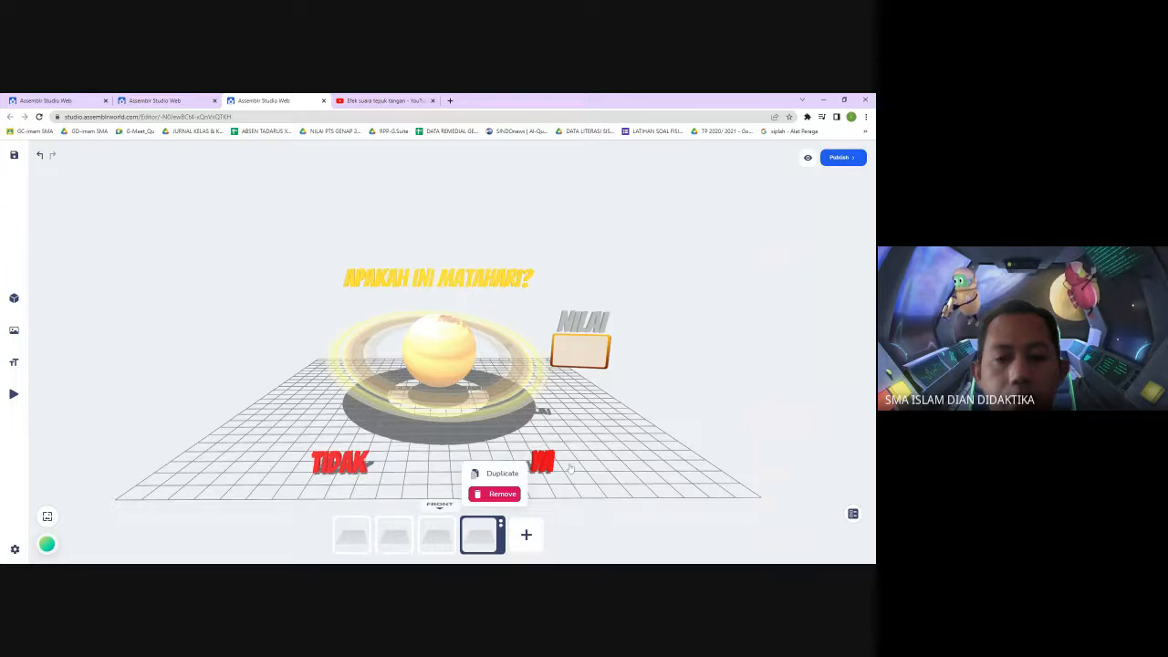
click(502, 493)
click(673, 345)
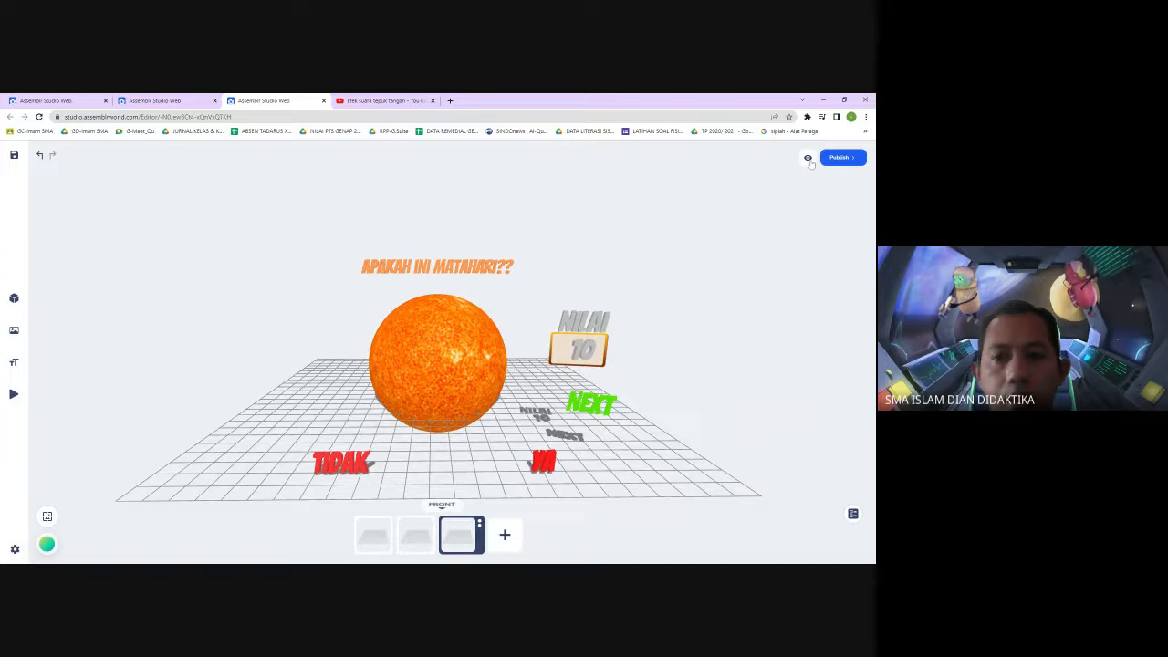
Return to the first scene and preview the quiz, answering Siap, YA and TIDAK to test the feedback
click(373, 538)
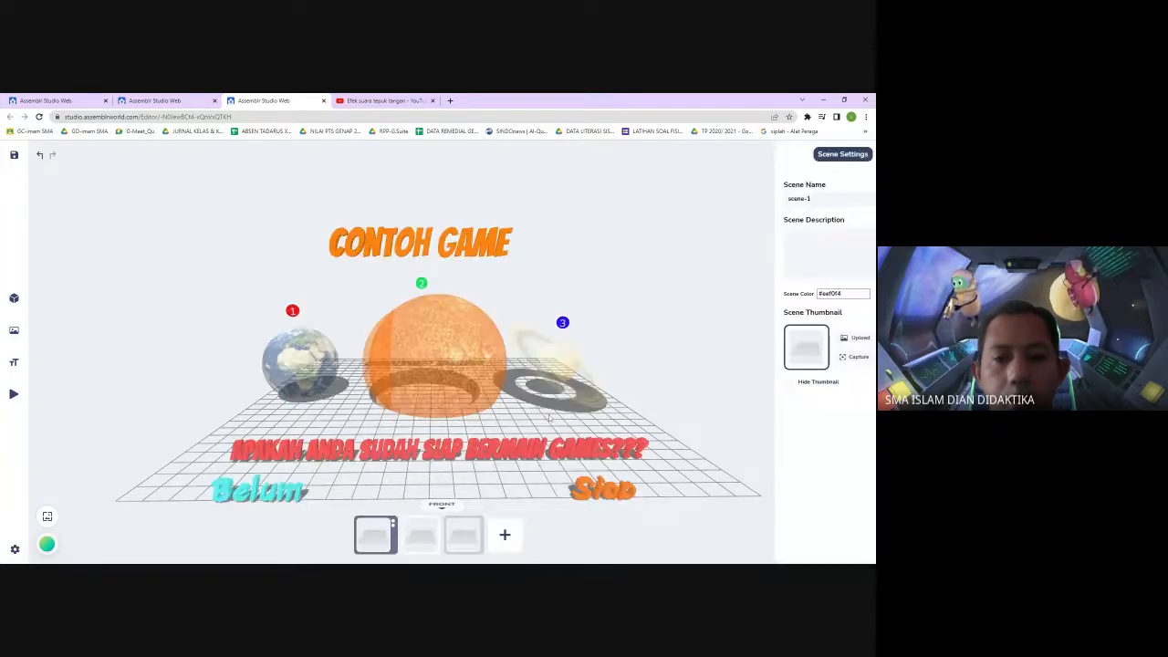
click(720, 290)
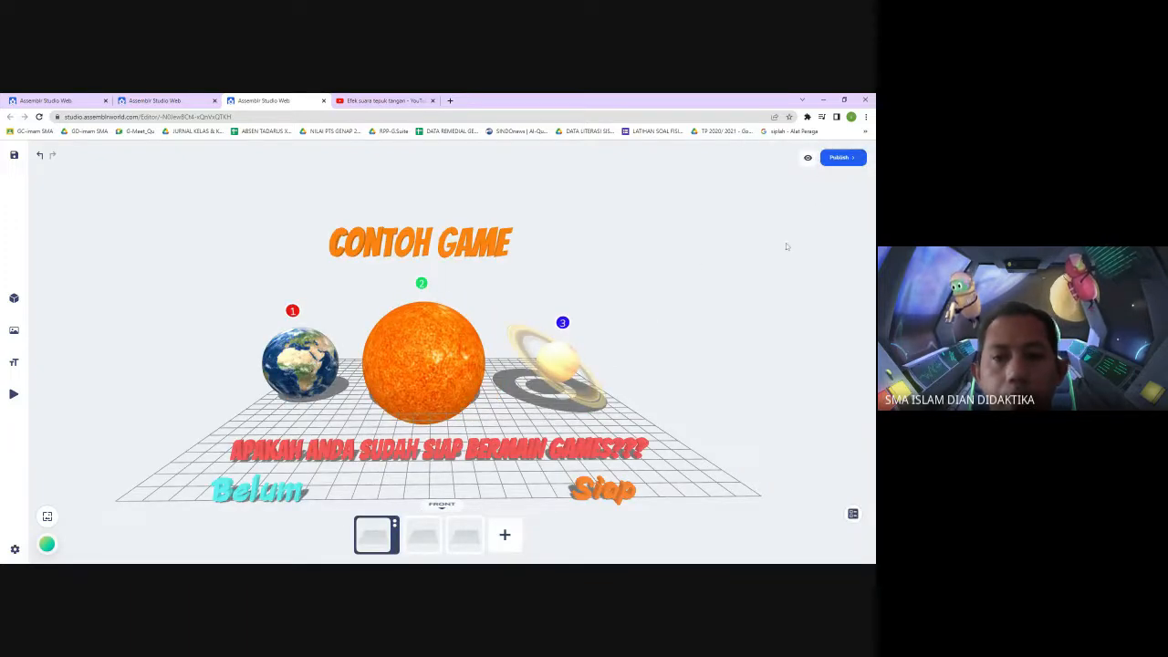
click(807, 158)
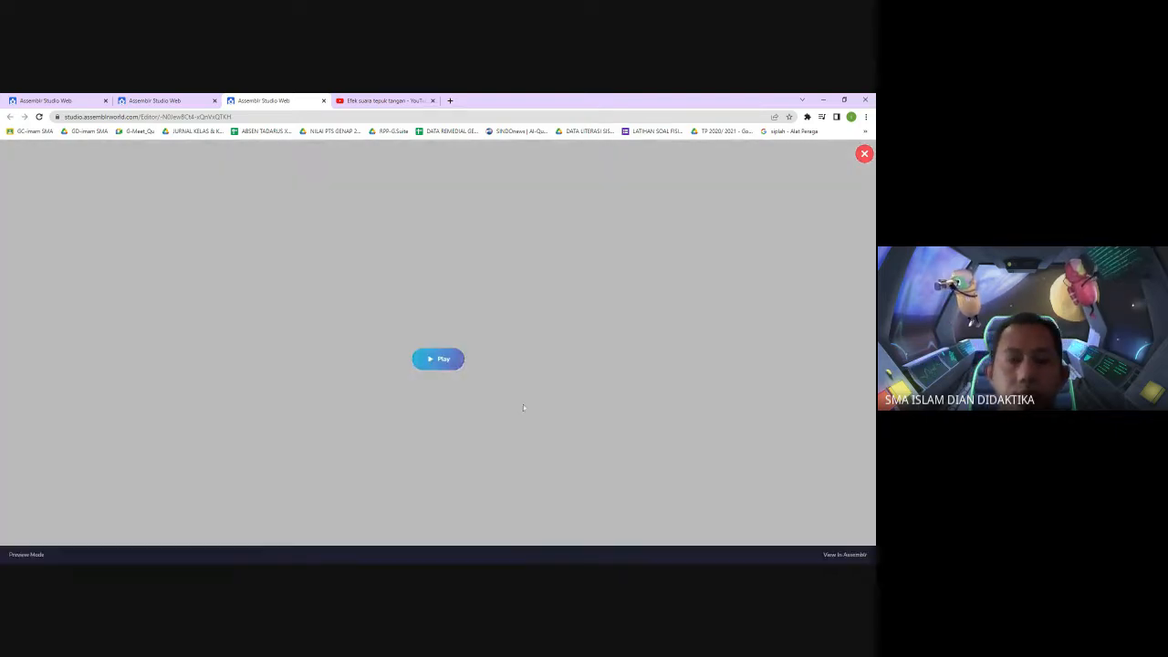
click(442, 360)
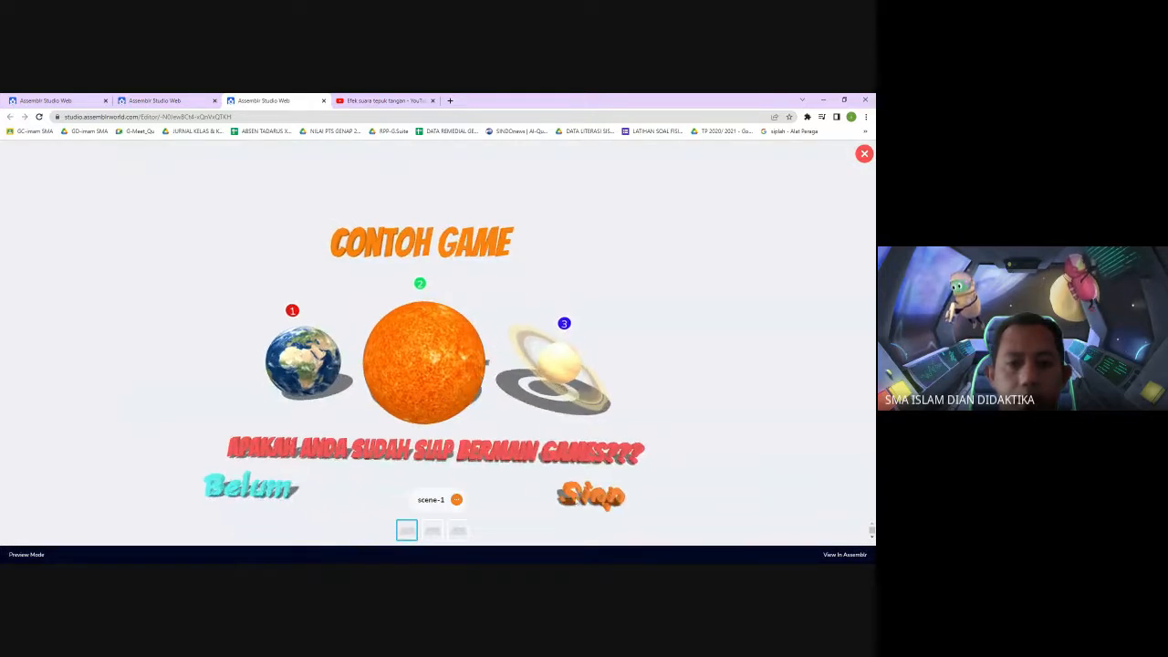
click(596, 496)
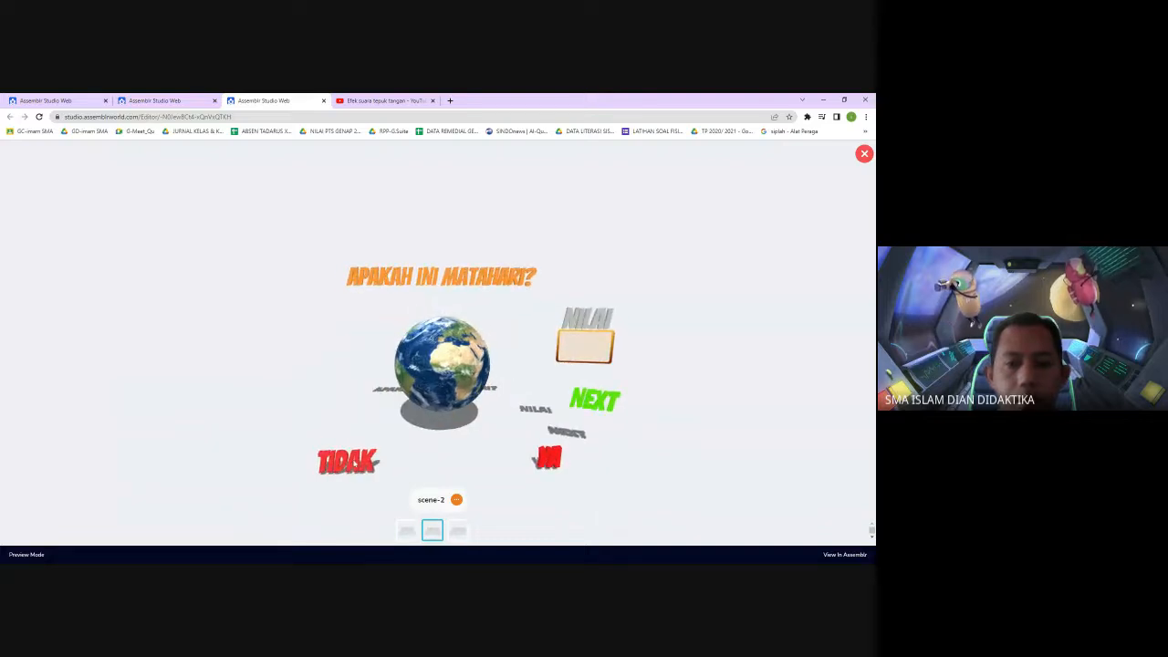
click(550, 460)
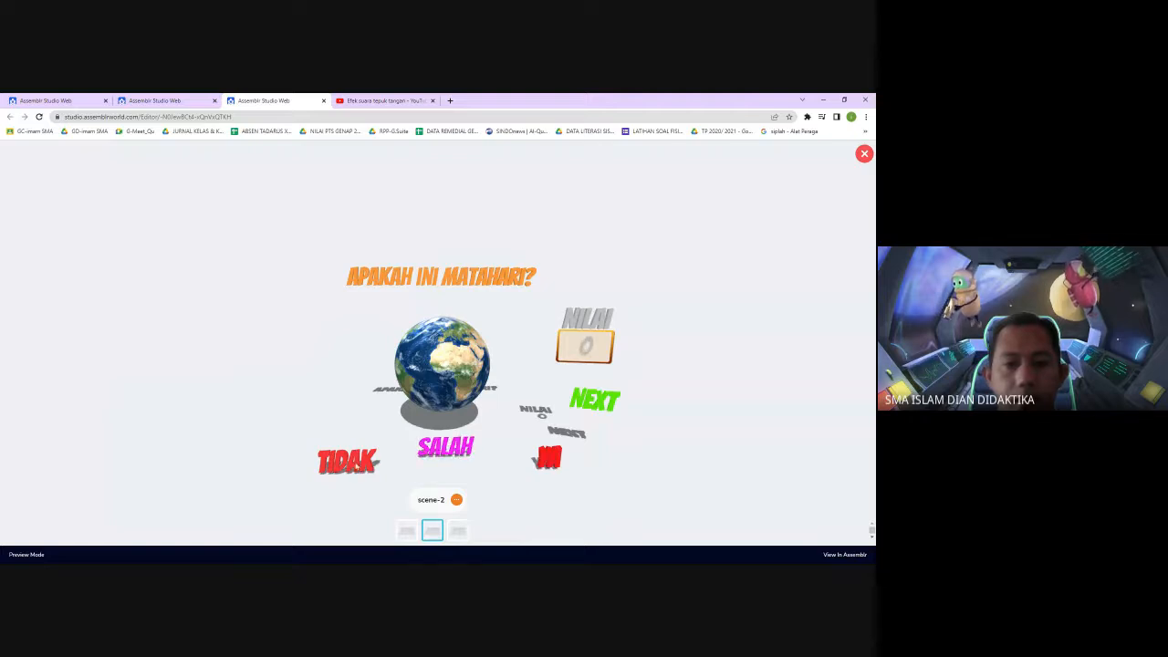
click(353, 467)
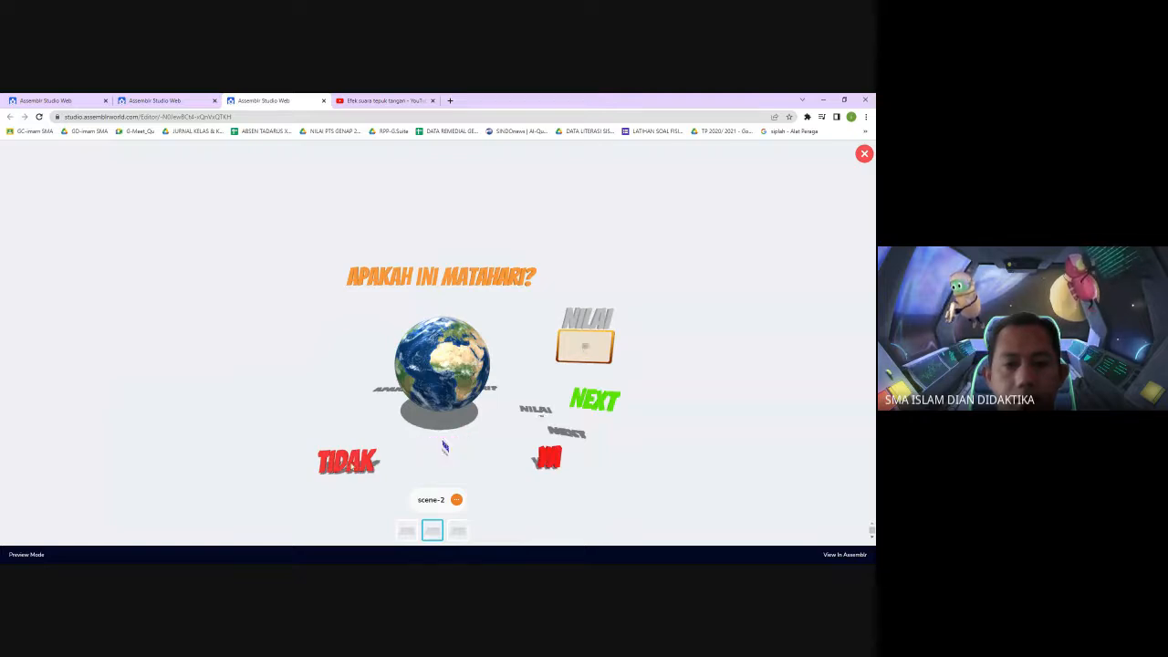
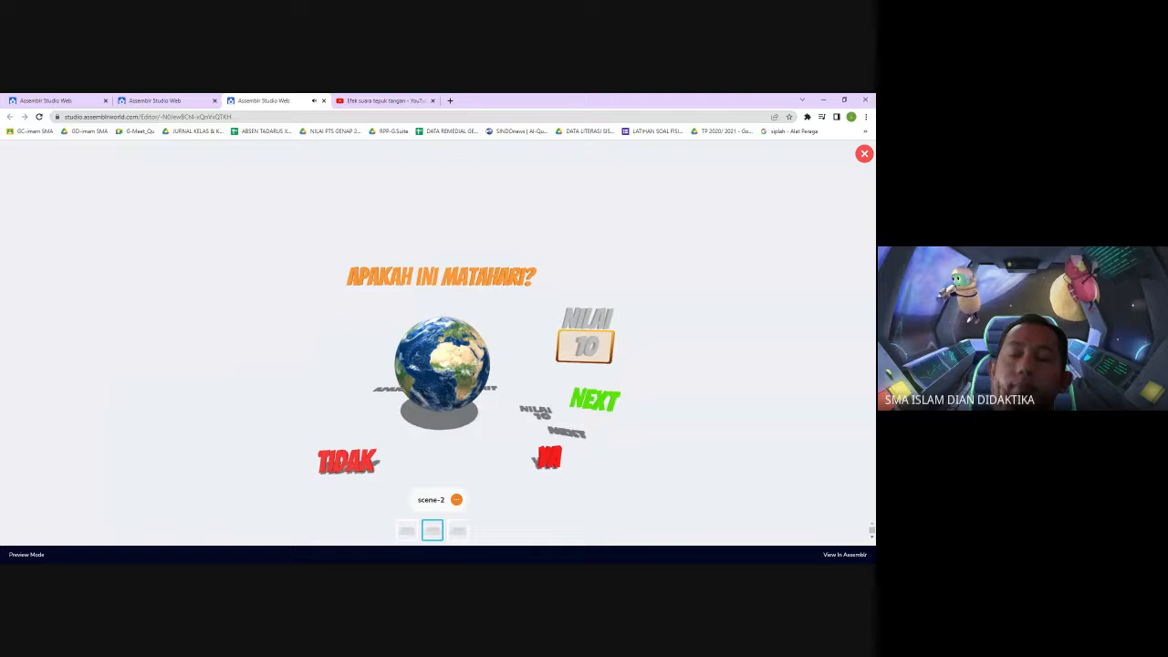
Continue the preview by advancing to the next question and answering YA, then close the preview
click(586, 407)
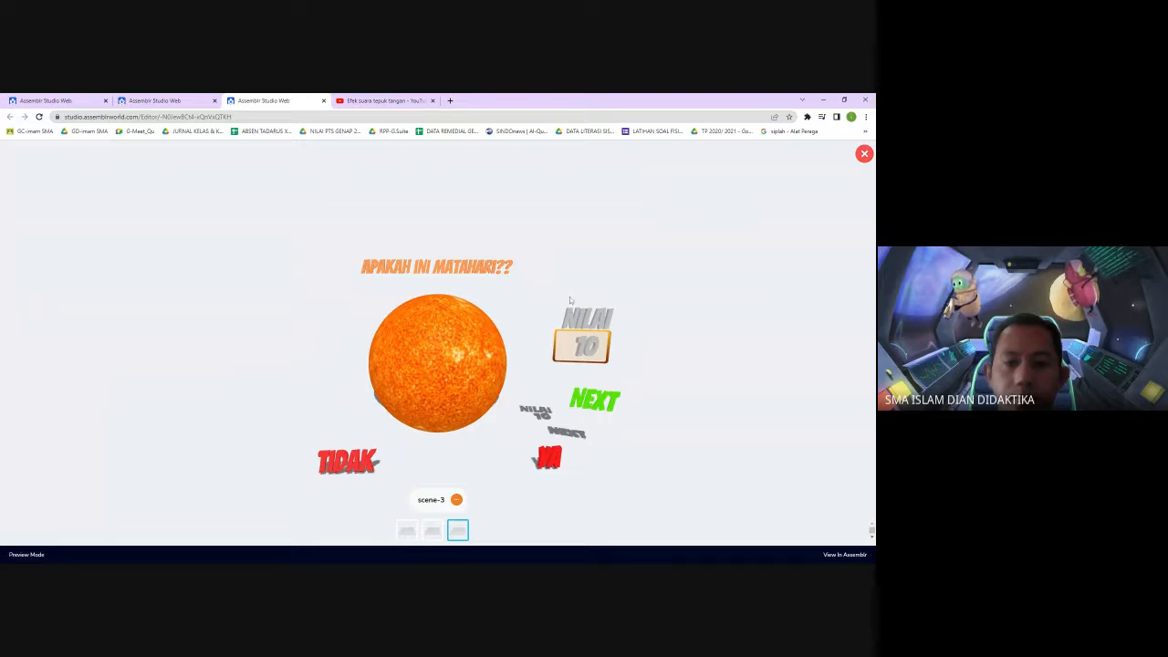
click(545, 460)
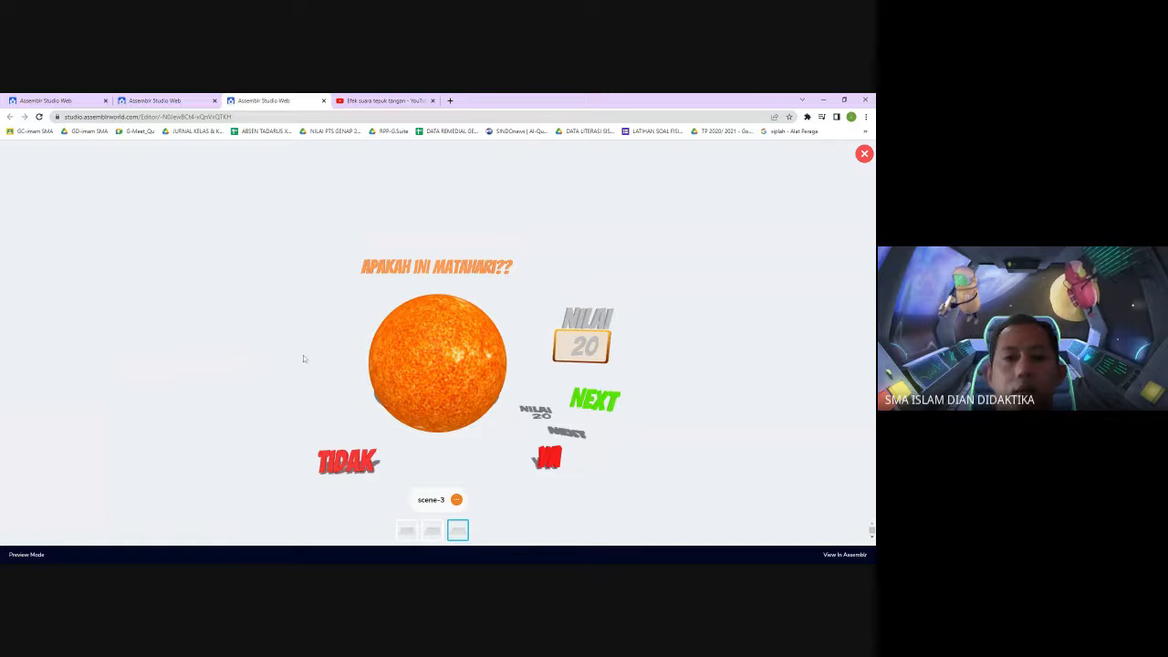
click(867, 156)
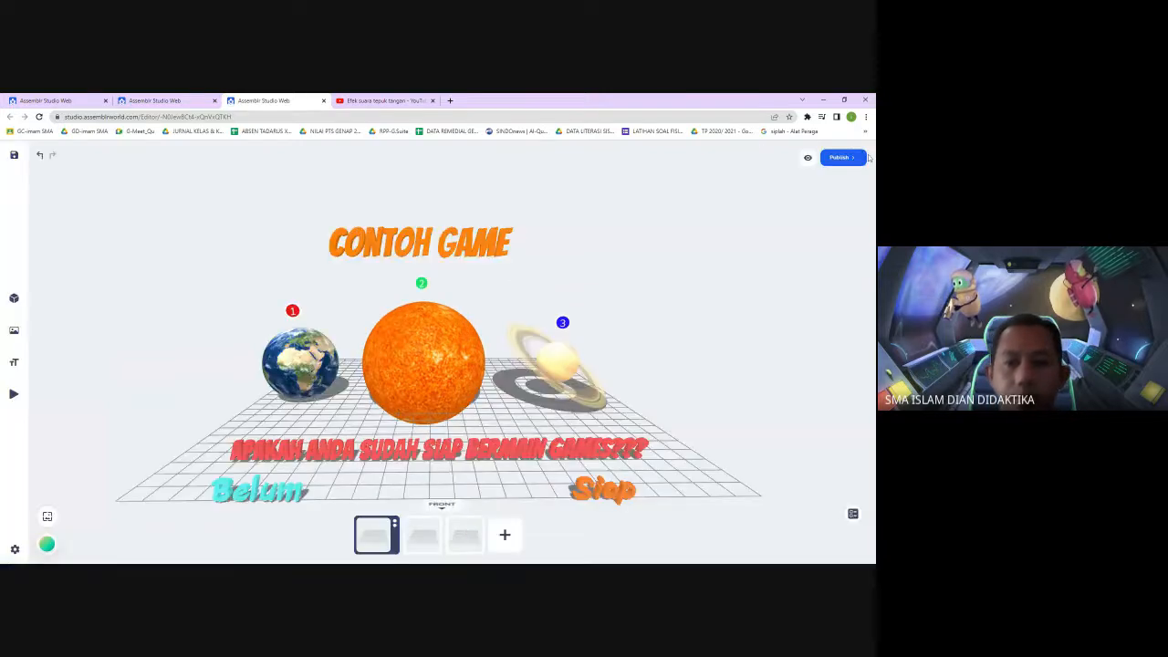
Open the third scene and add a new fourth scene to the project
click(459, 546)
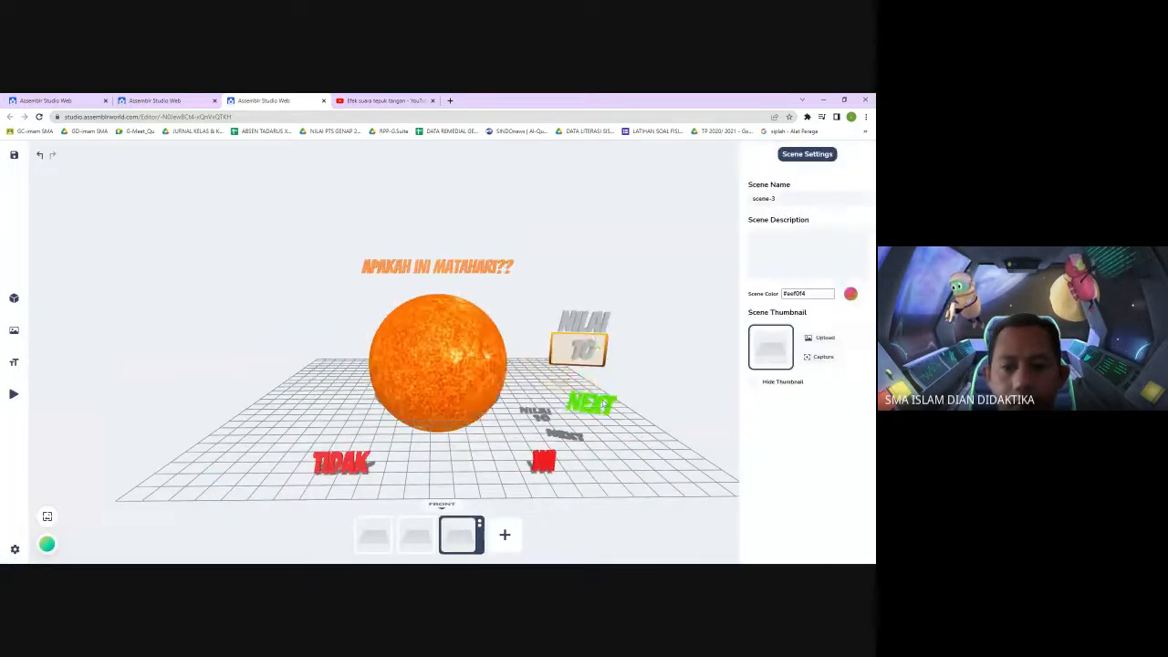
click(613, 406)
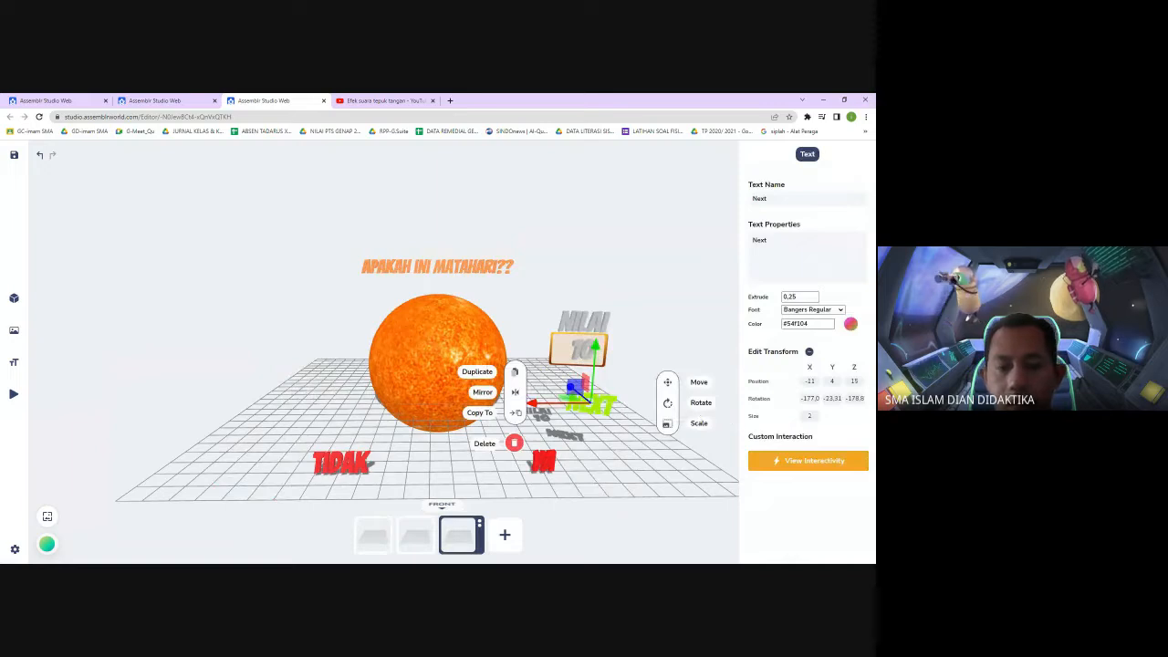
click(505, 536)
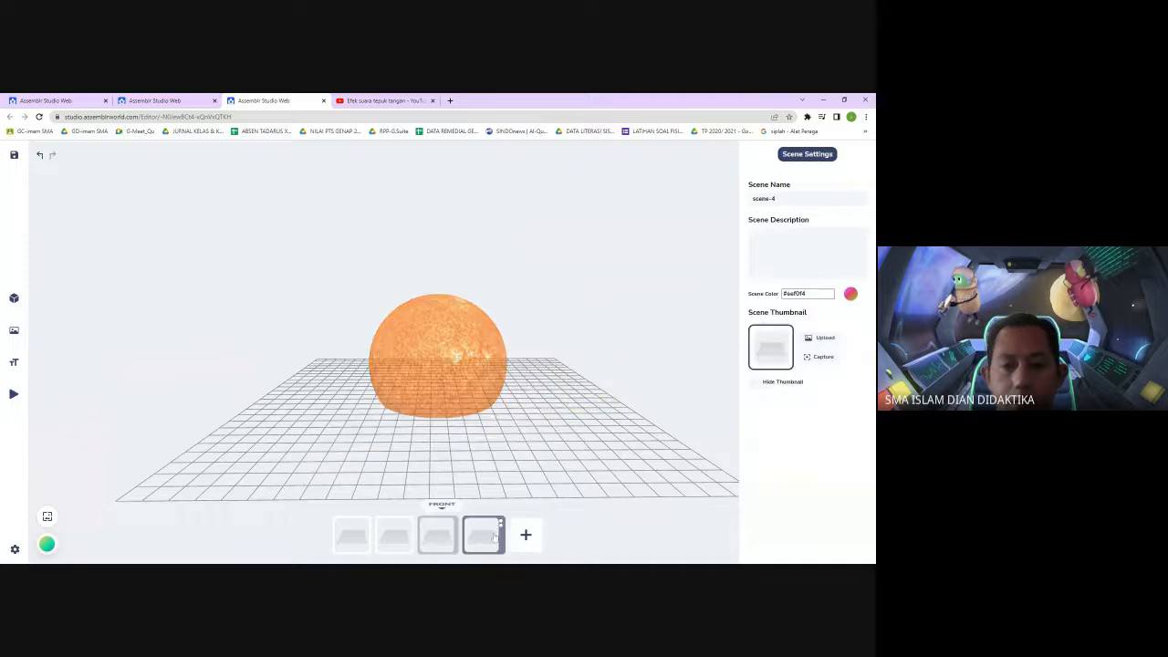
Place 3D text reading "TErimakasih Sudah Mengikuti Game Ini" on the fourth scene
mouse_move(16, 332)
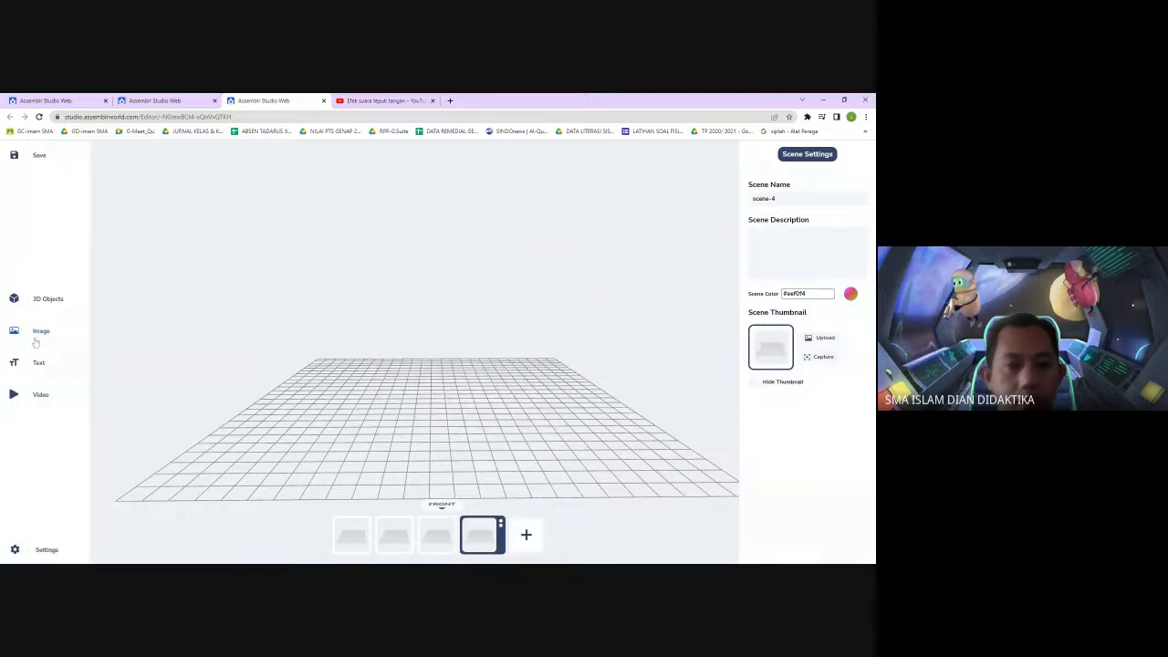
click(37, 363)
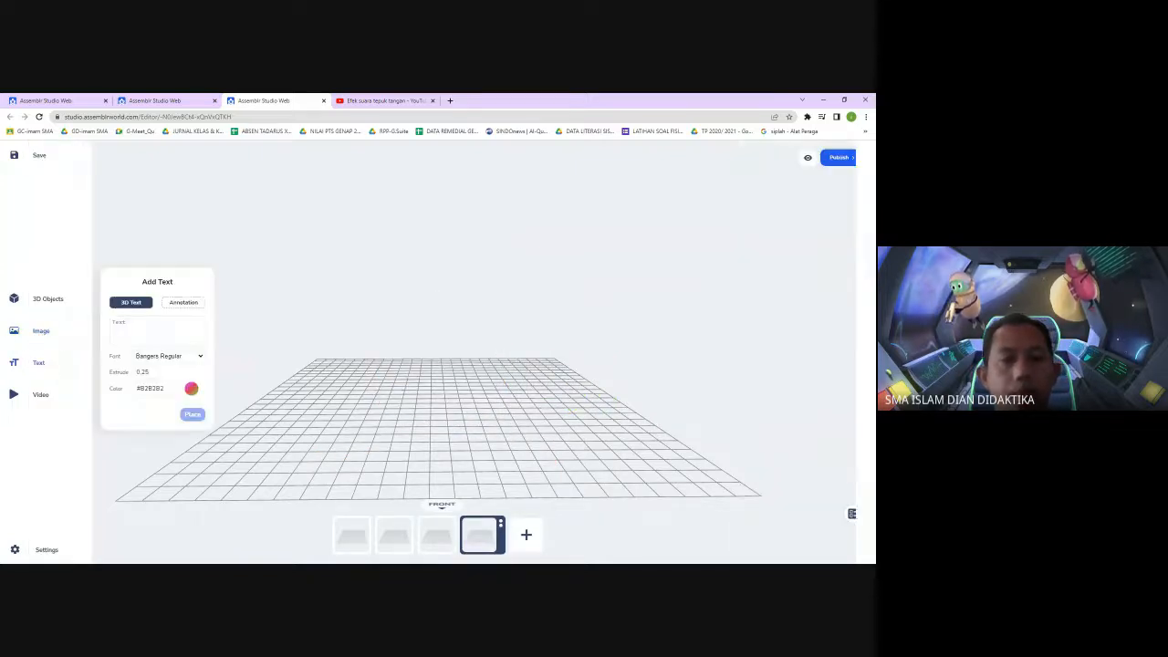
click(151, 332)
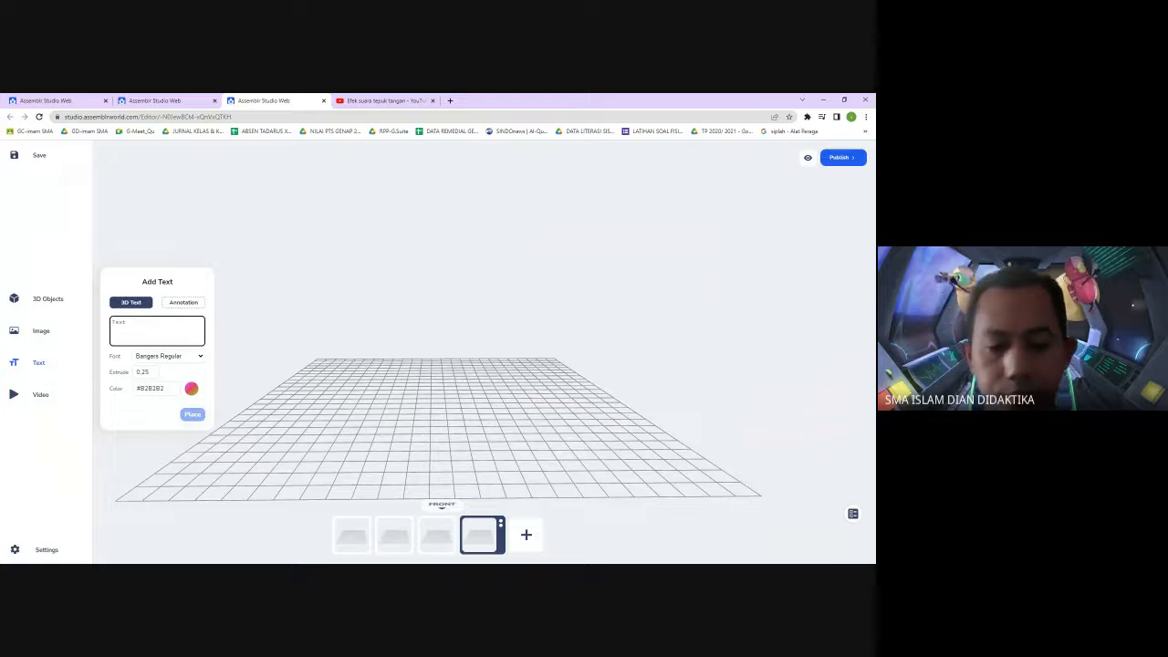
text(Terimakasih )
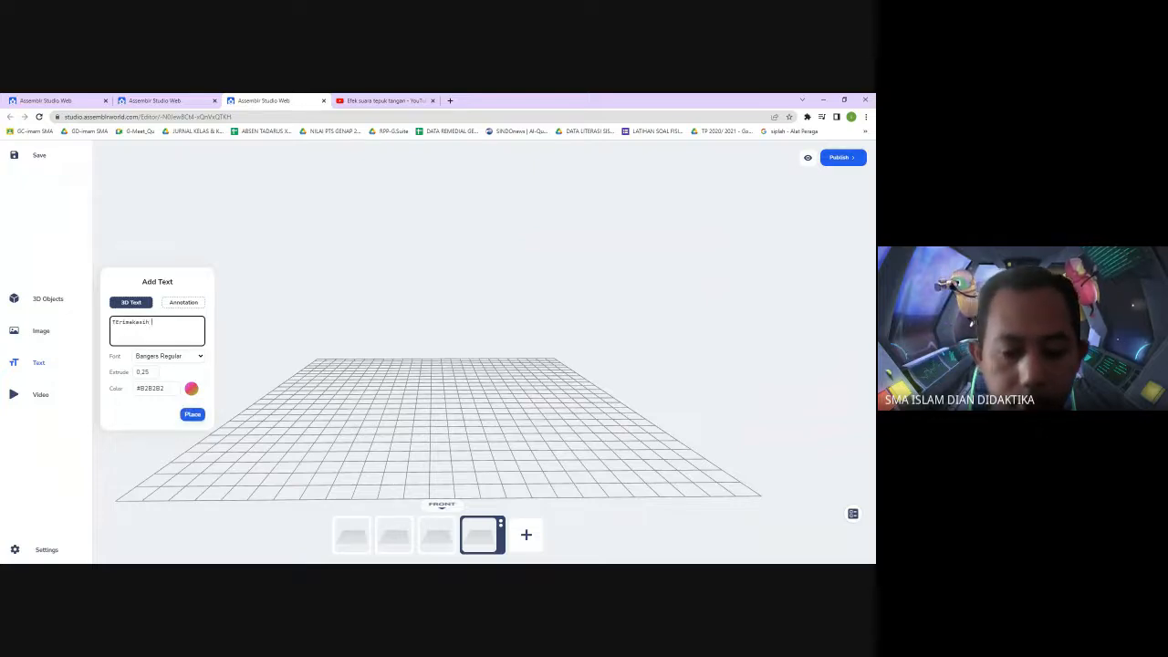
text(Sudah Me)
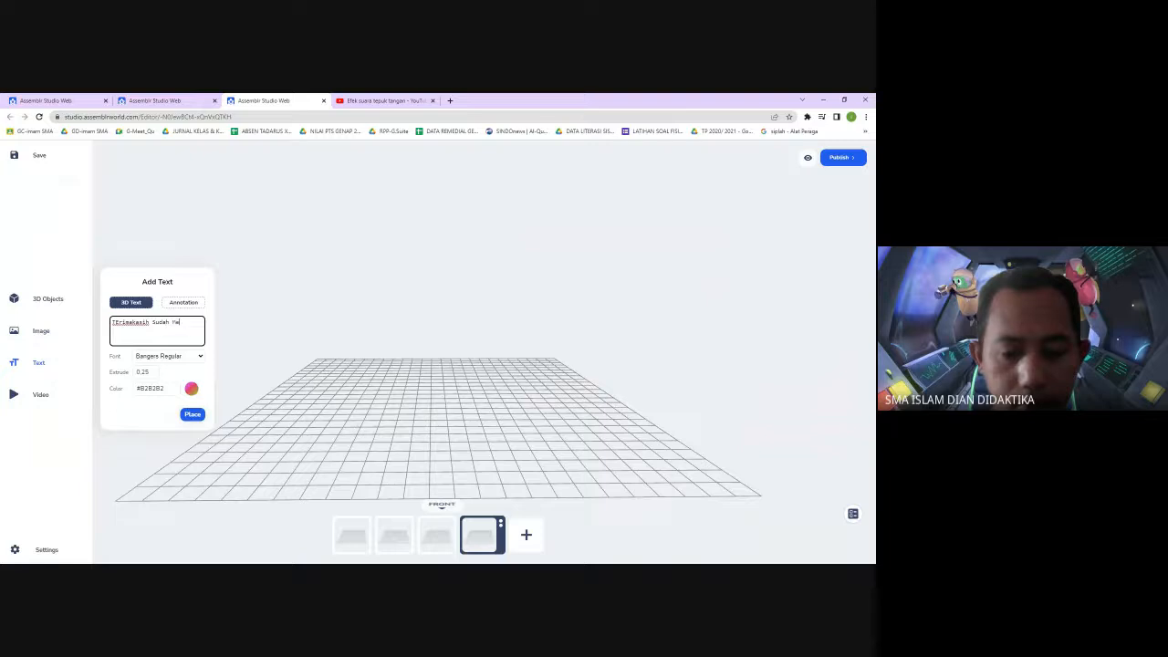
text(h Pangi)
text(kuti )
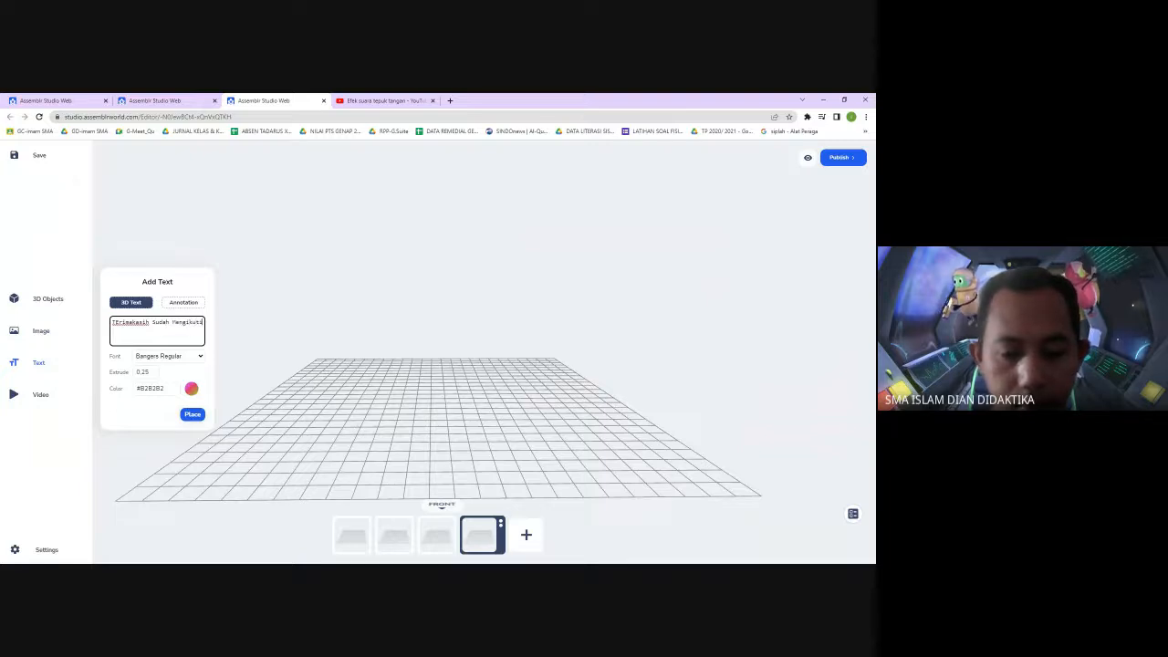
text(Game Ini)
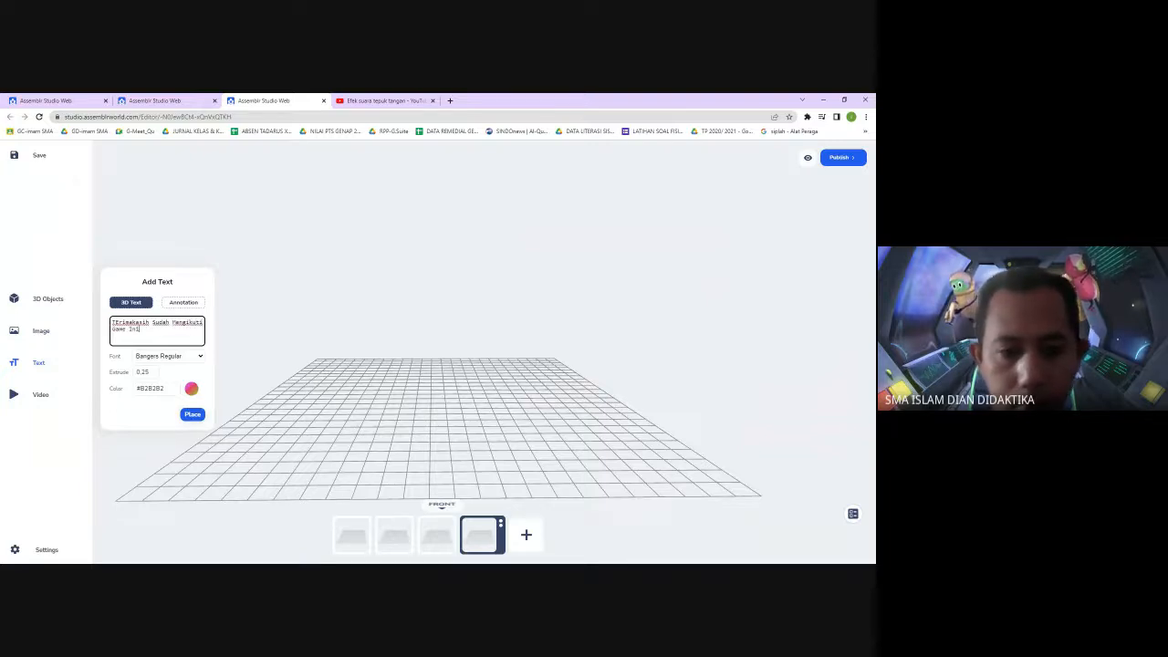
click(192, 416)
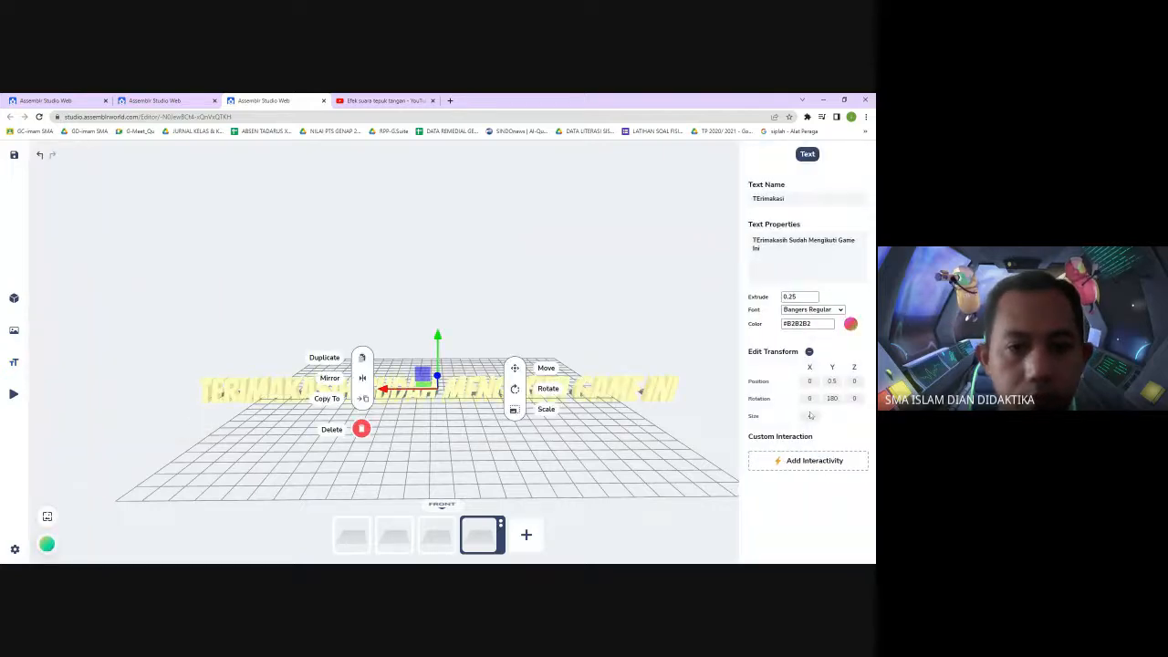
Raise the thank-you text above the grid to a Y position of about 7.14
click(810, 415)
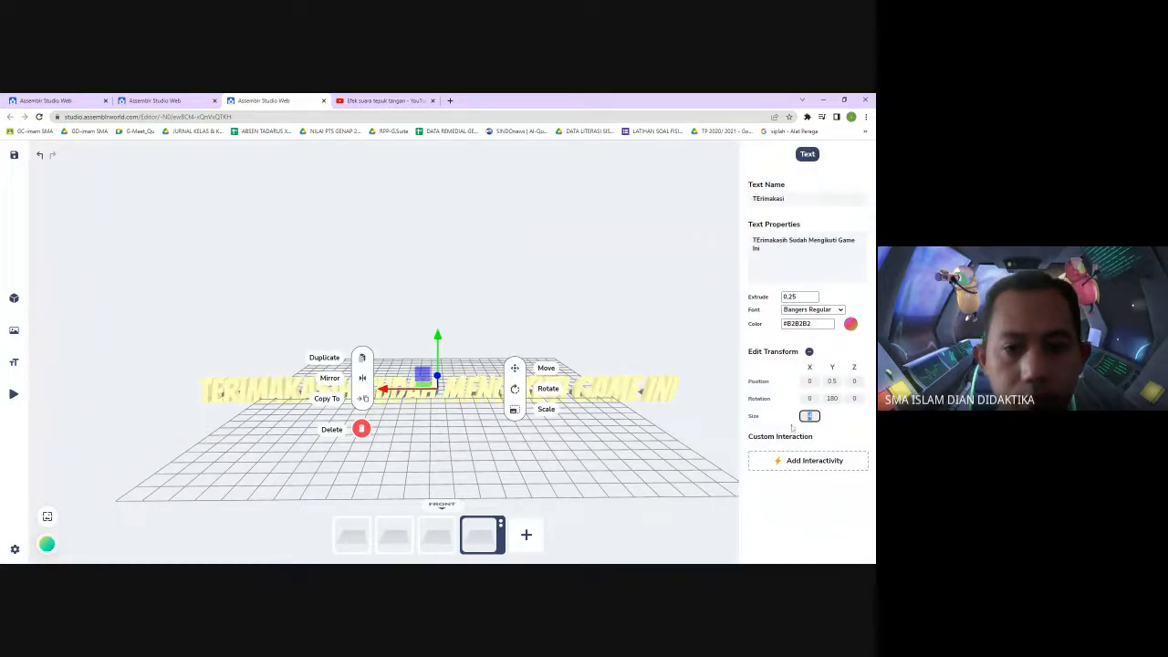
click(652, 321)
mouse_move(428, 396)
mouse_down()
mouse_move(426, 374)
mouse_move(426, 393)
mouse_up()
click(426, 393)
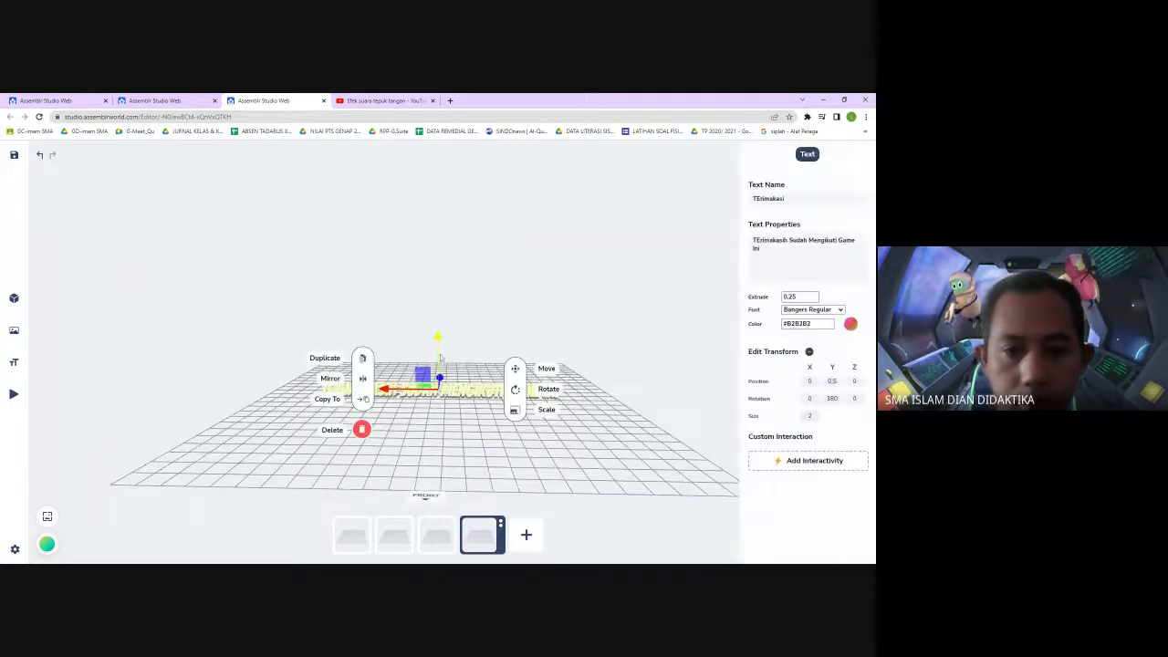
drag(438, 339, 438, 251)
drag(471, 485, 477, 487)
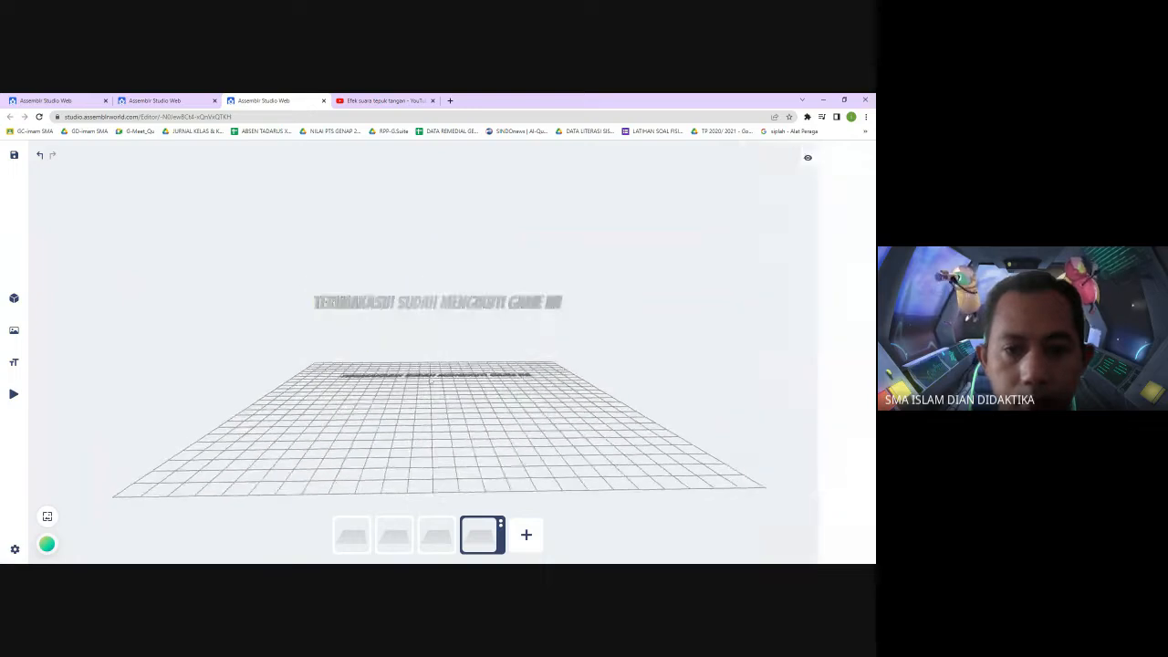
click(437, 308)
drag(439, 276, 439, 305)
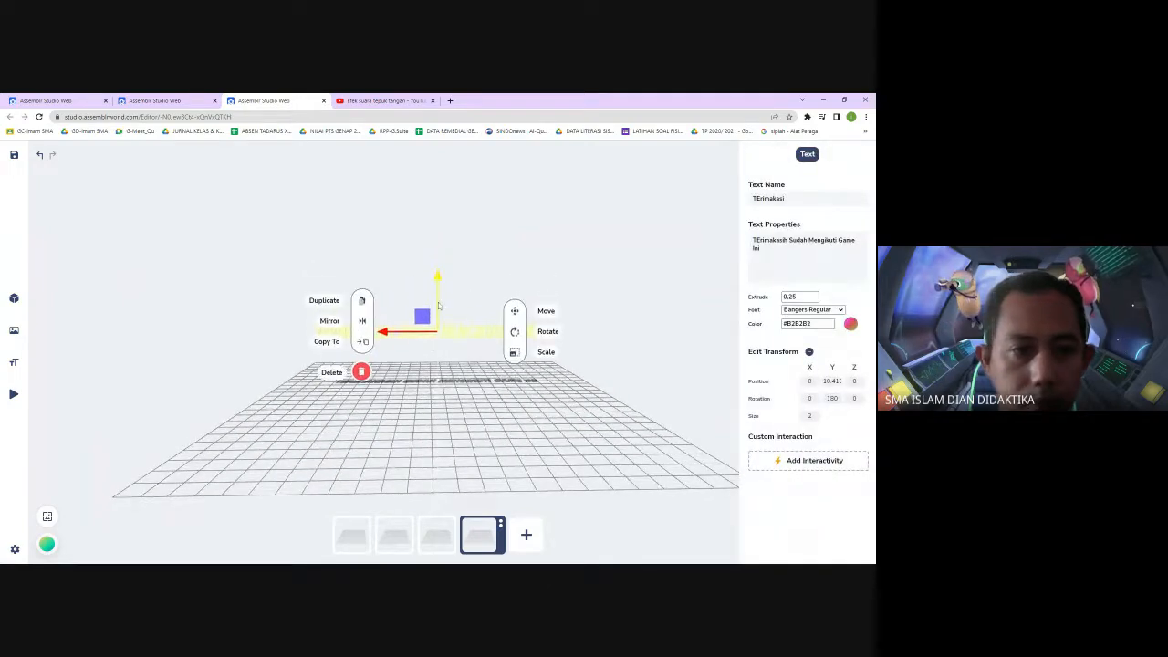
Change the thank-you text colour to red #f61d1d and apply it
click(850, 324)
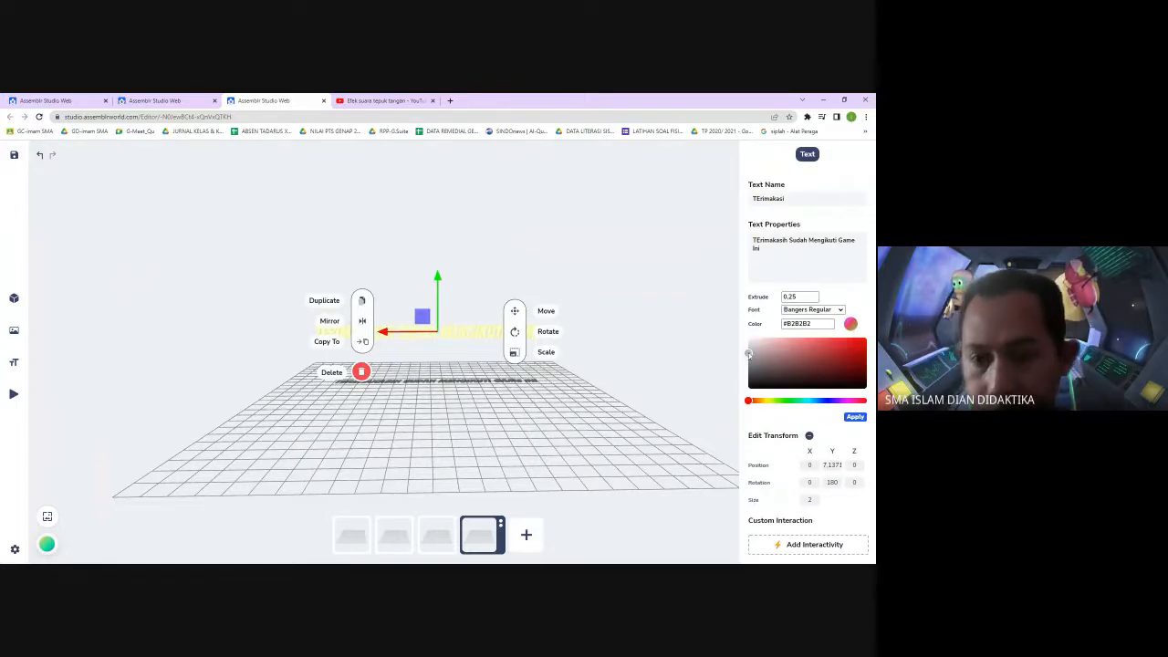
drag(748, 354, 852, 339)
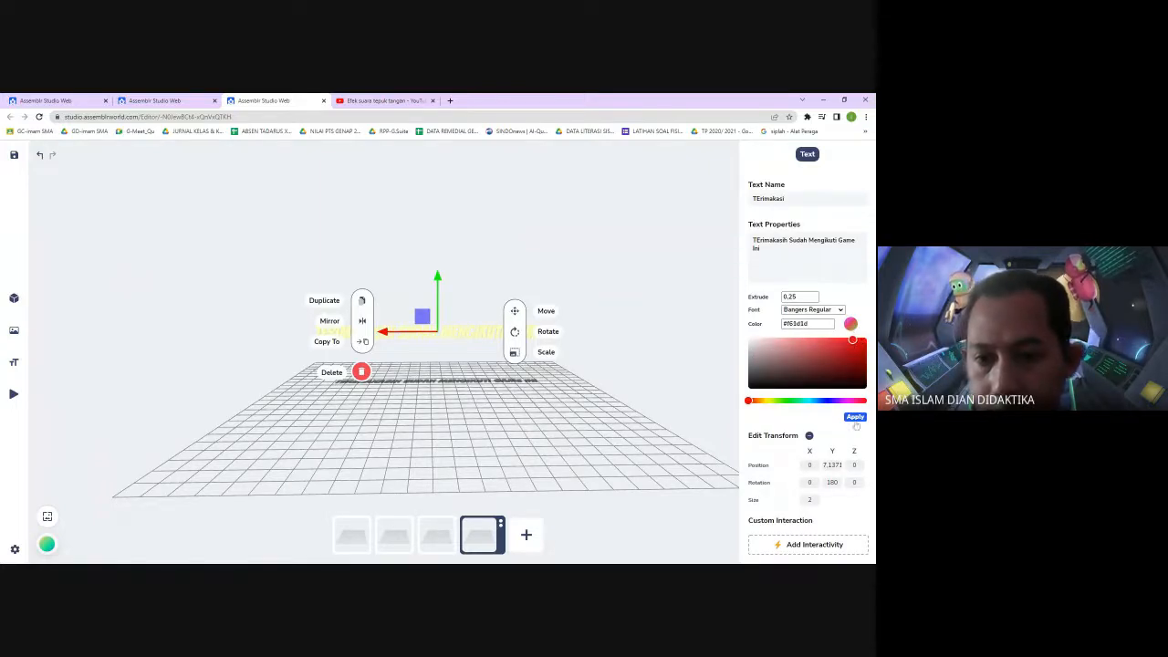
click(854, 417)
click(683, 347)
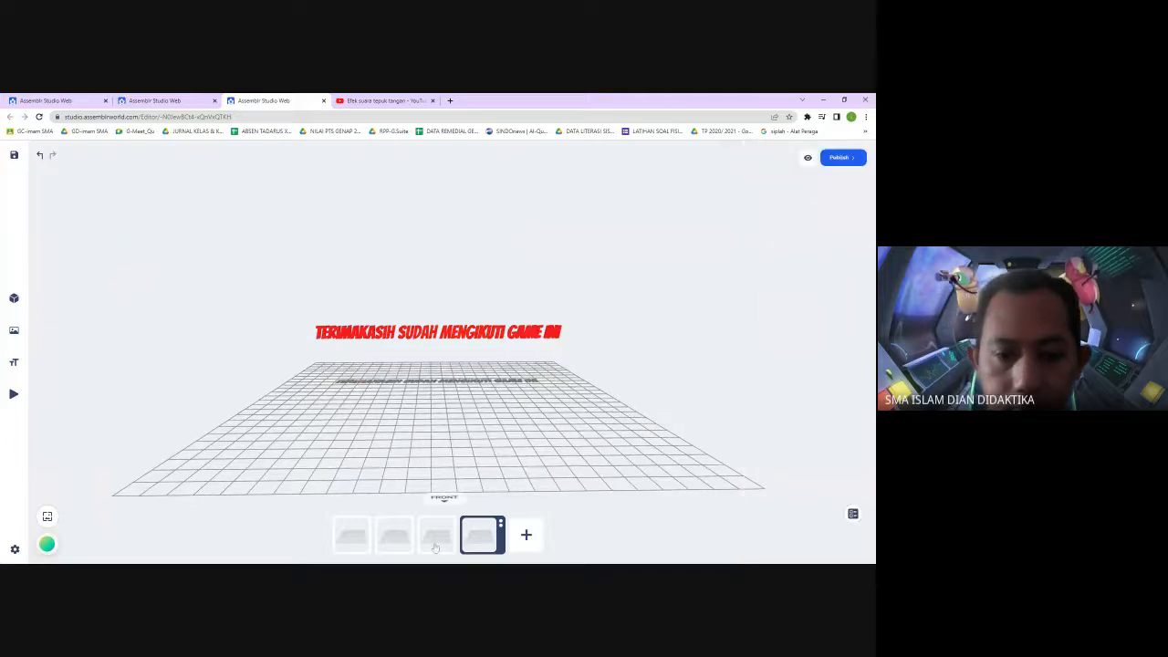
Set the third scene's Next button interaction to switch to scene-4 and apply it
click(439, 536)
click(593, 399)
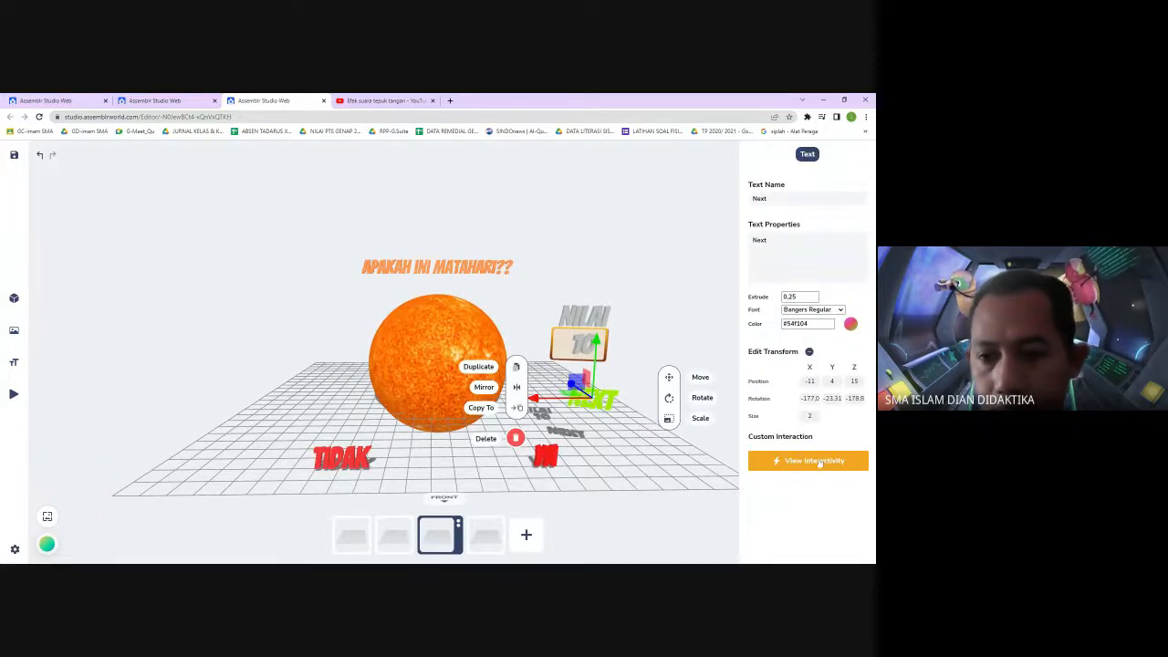
click(819, 463)
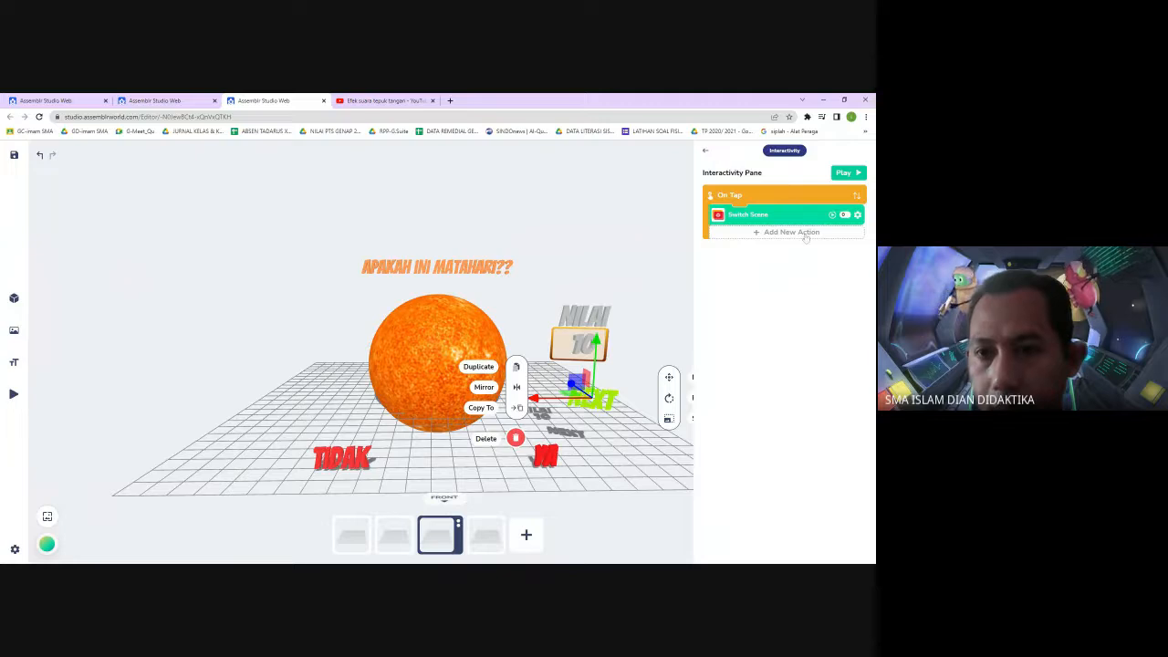
click(858, 214)
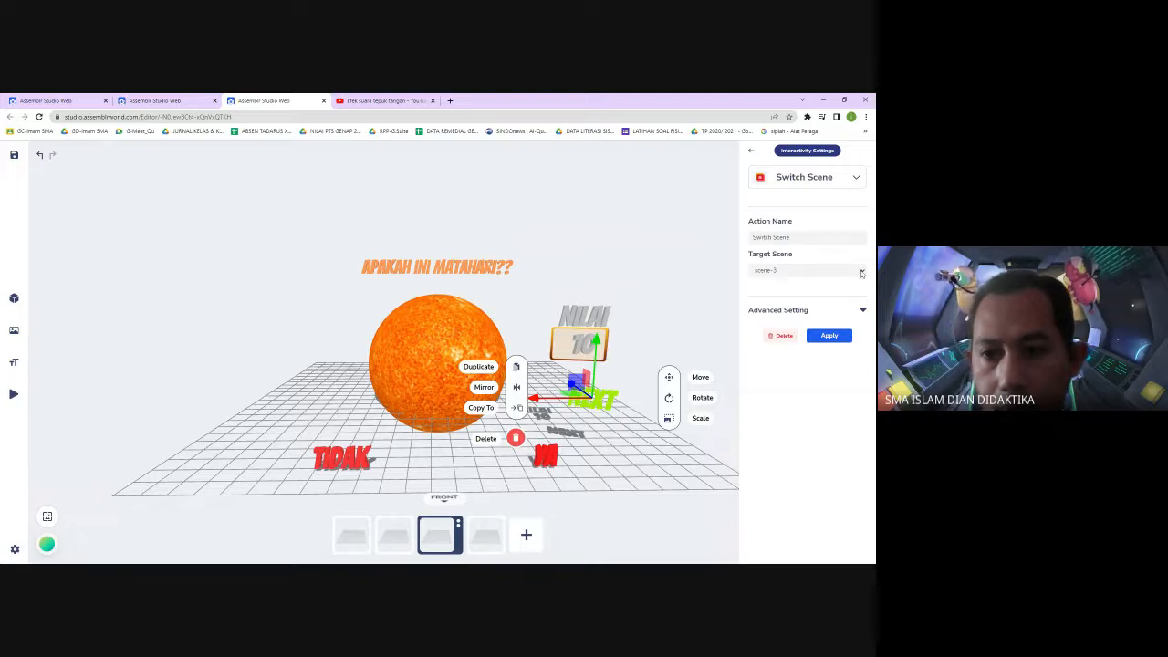
click(844, 313)
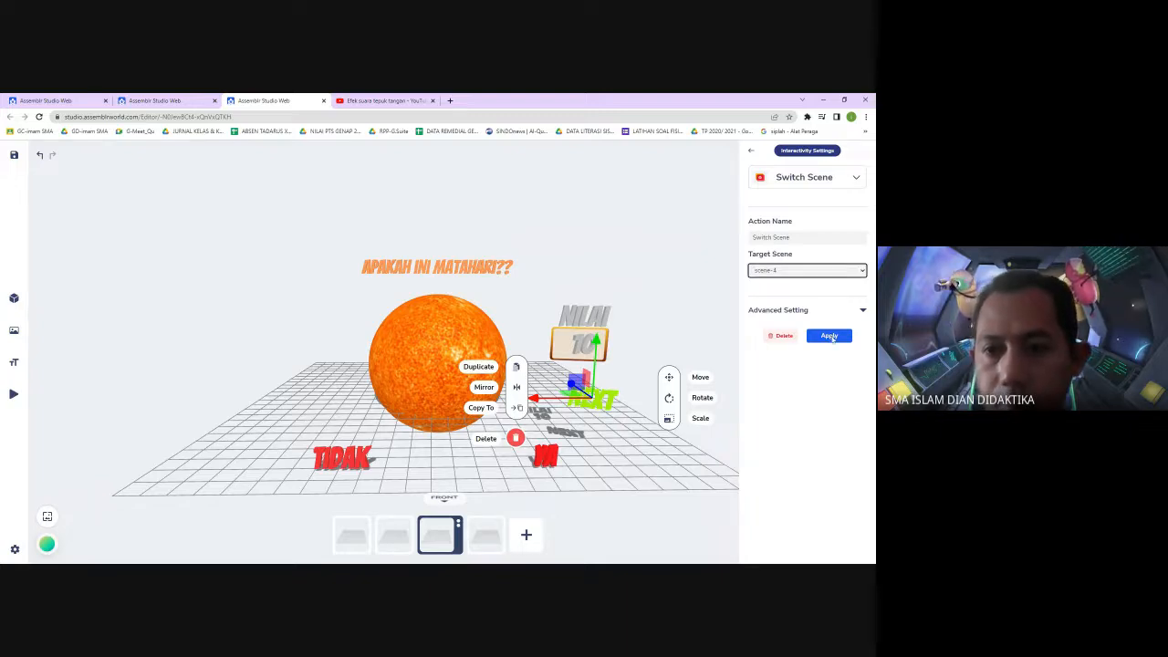
click(830, 336)
click(669, 330)
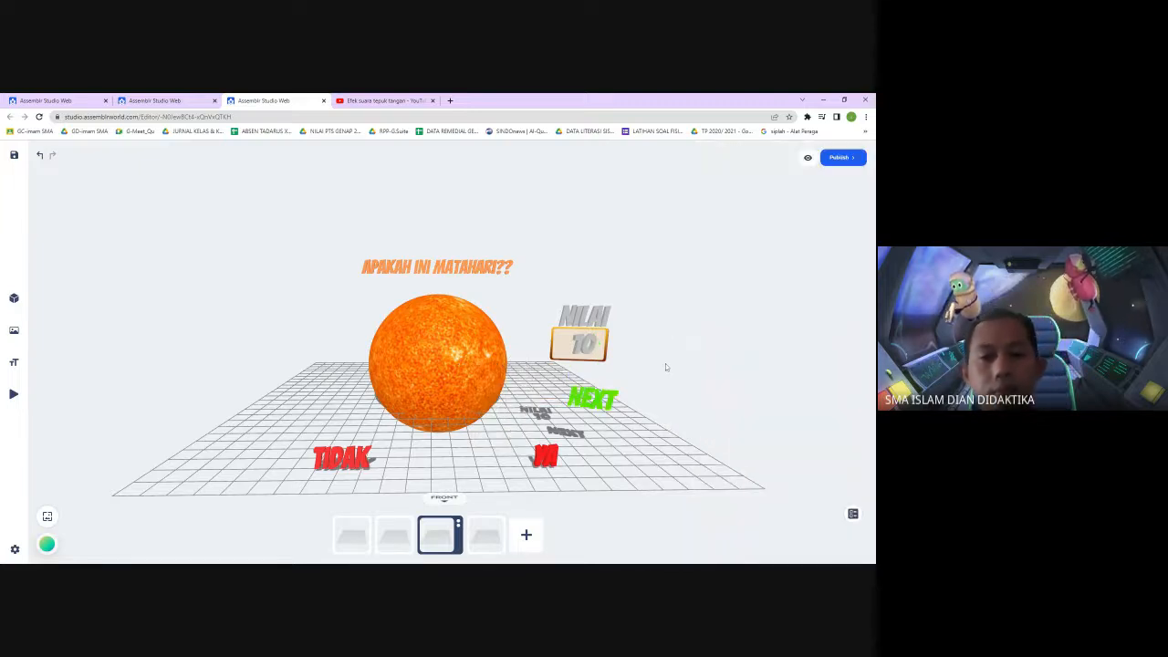
Return to the fourth scene and place 3D text reading "Kembali ke Awal"
click(491, 534)
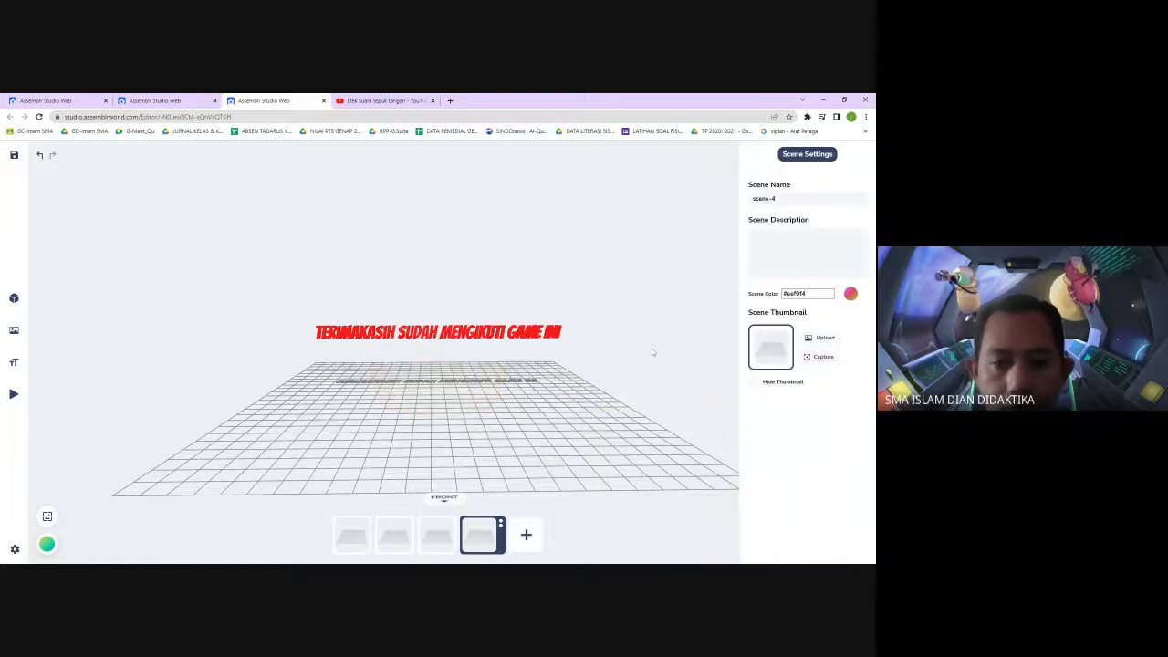
click(651, 353)
click(25, 363)
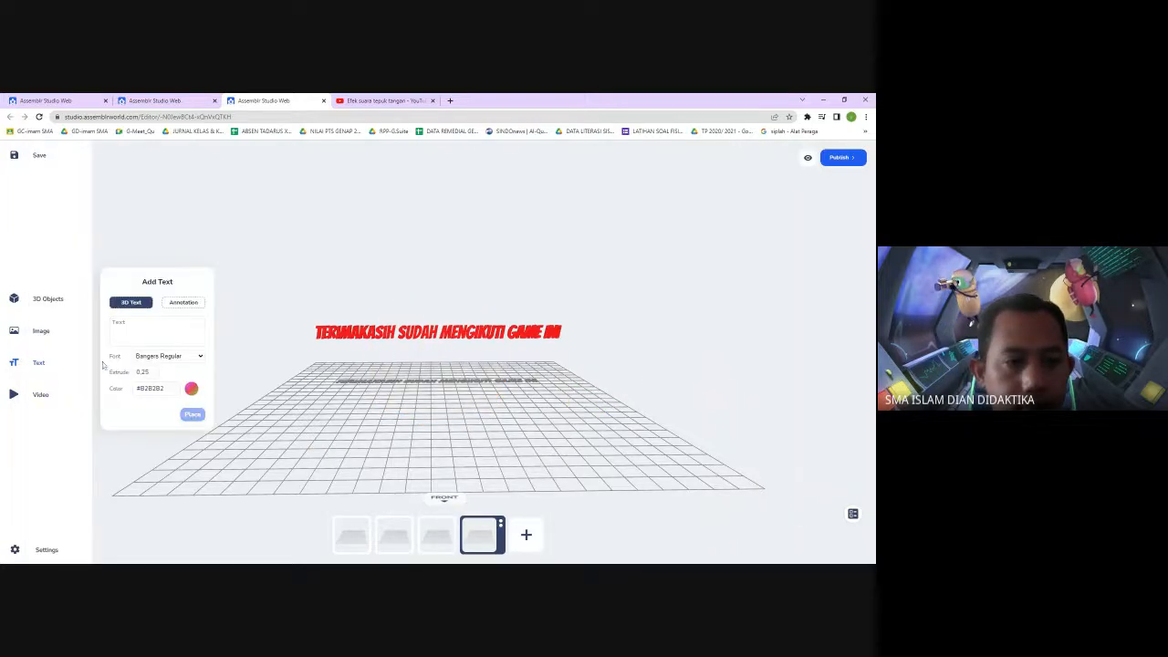
click(139, 335)
text(Kam)
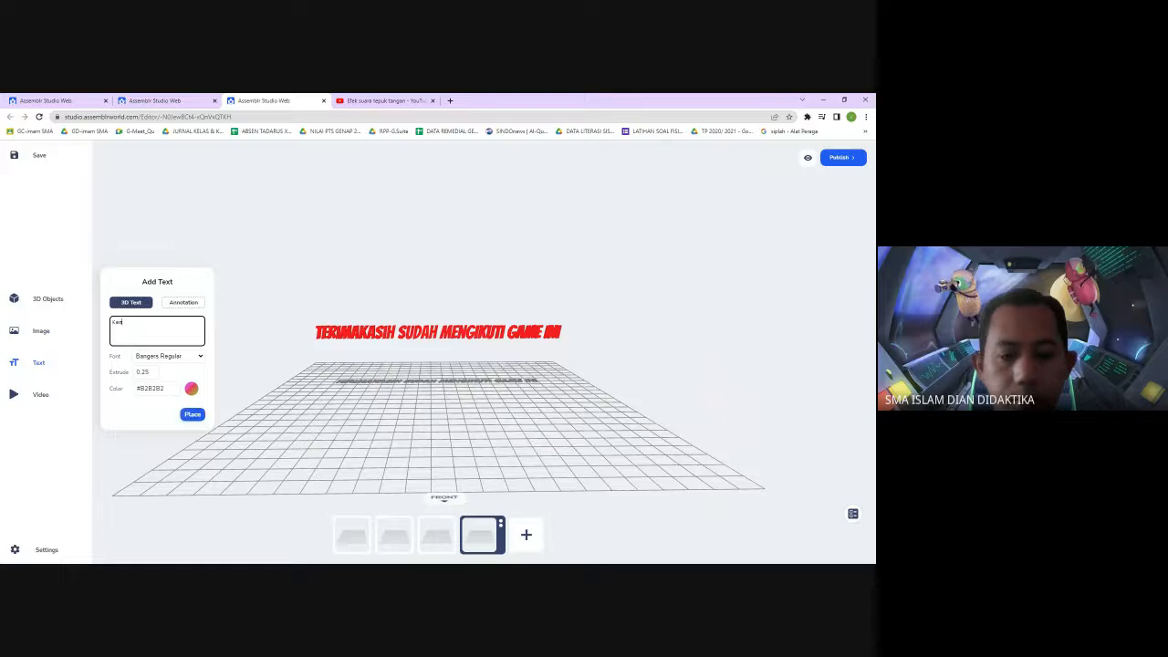
text(bali ke Awal)
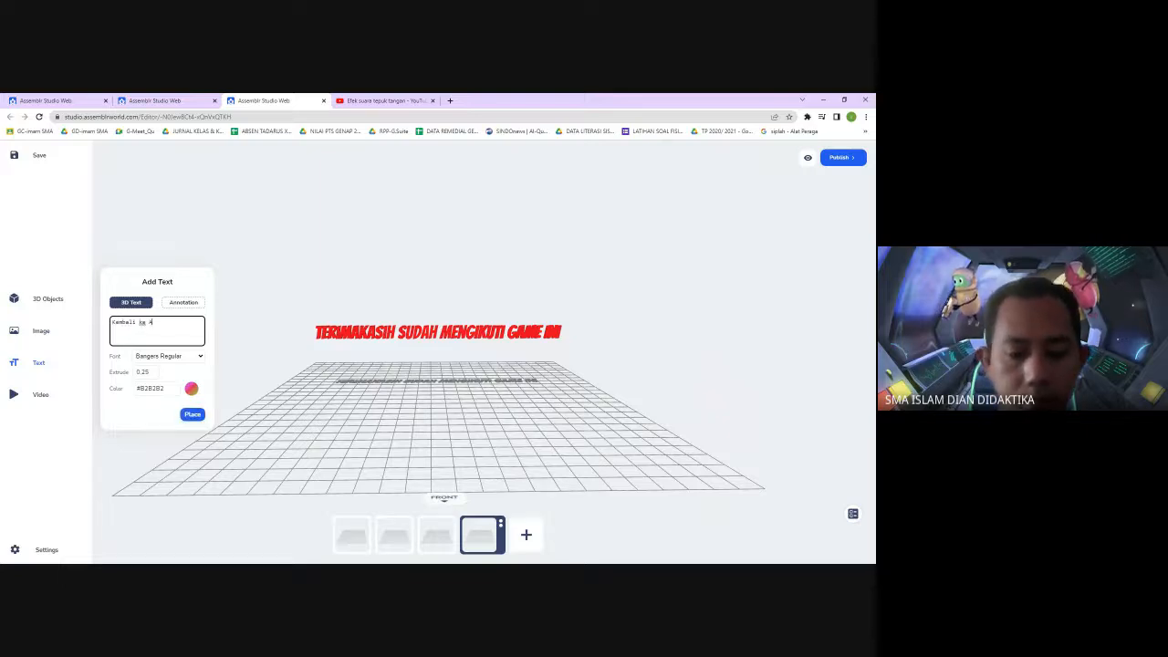
click(193, 414)
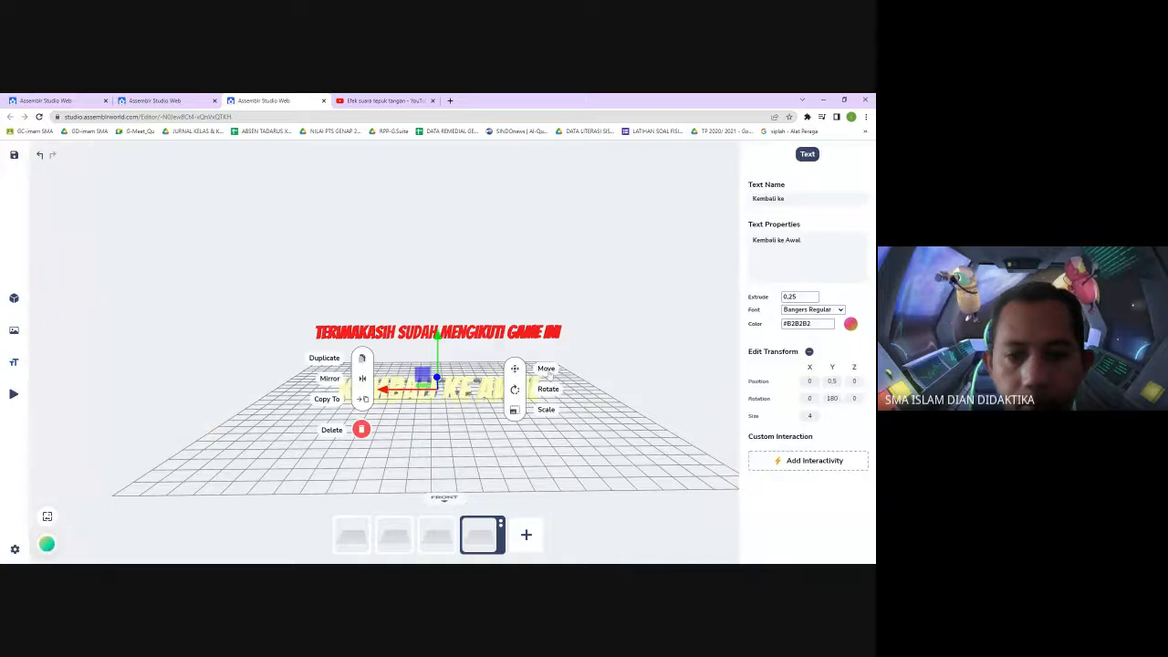
Set the Kembali ke Awal text size to 2
double_click(810, 416)
text(2)
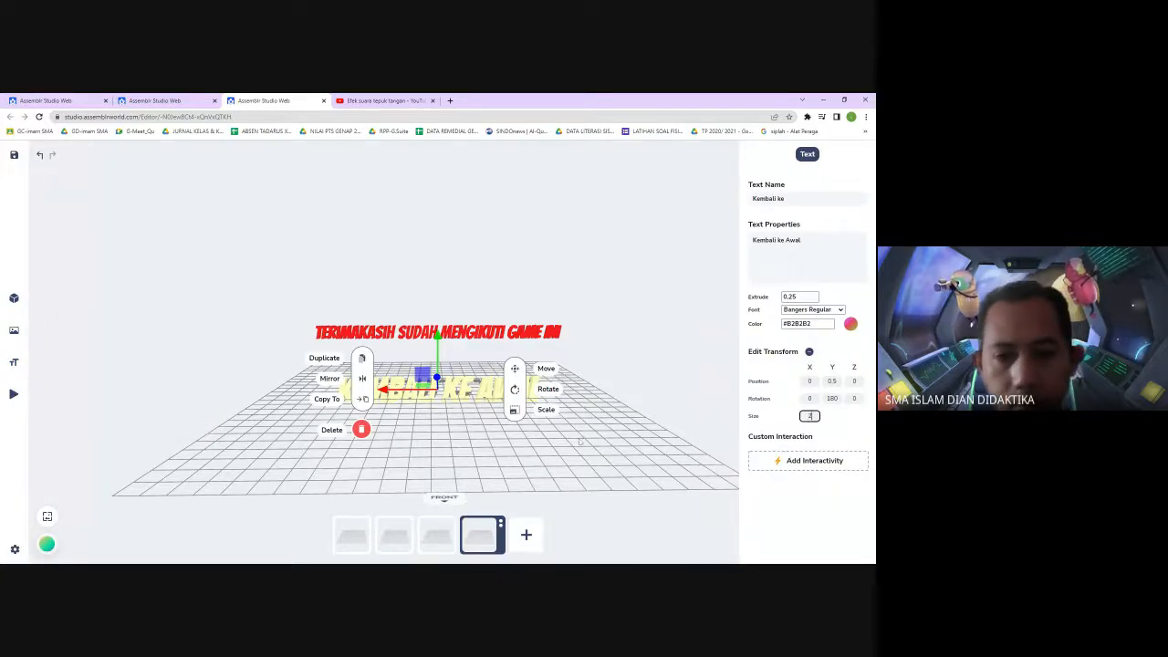
click(676, 369)
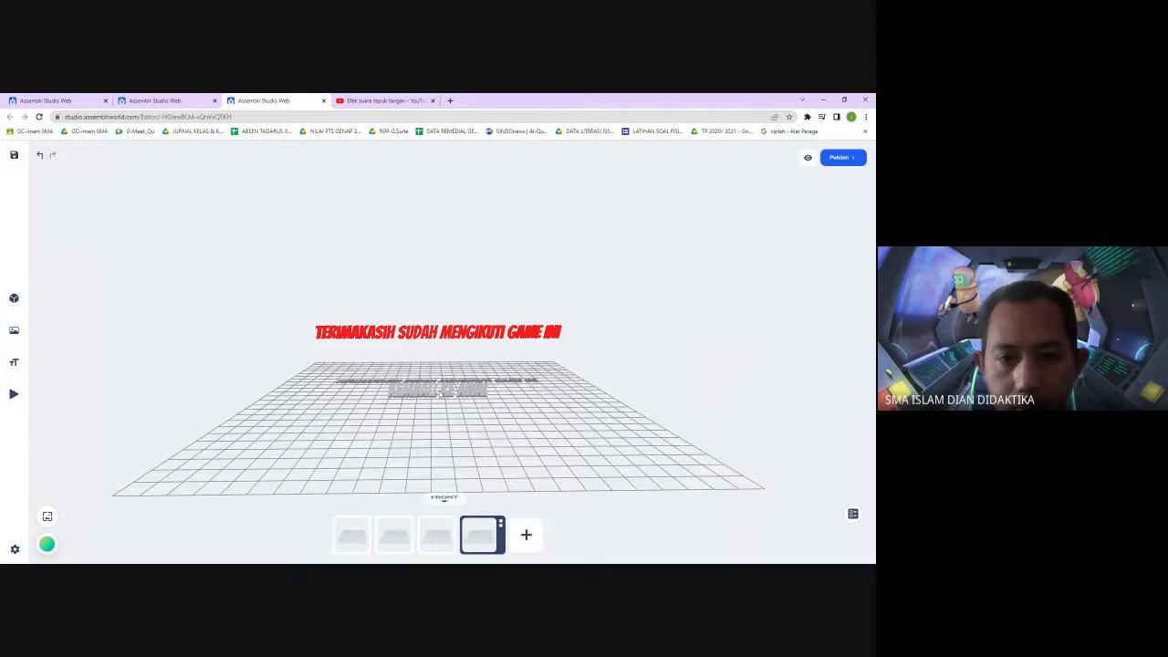
Move the Kembali ke Awal text to the front right of the board, setting its Z position to 15
click(447, 394)
drag(407, 392, 537, 393)
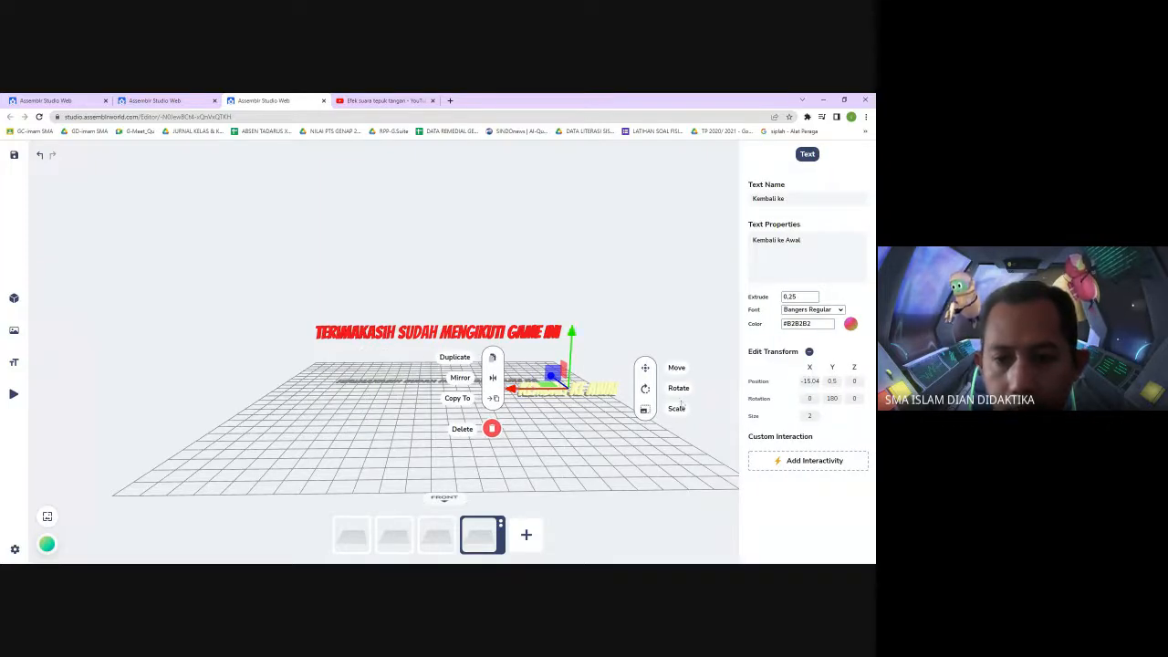
double_click(854, 382)
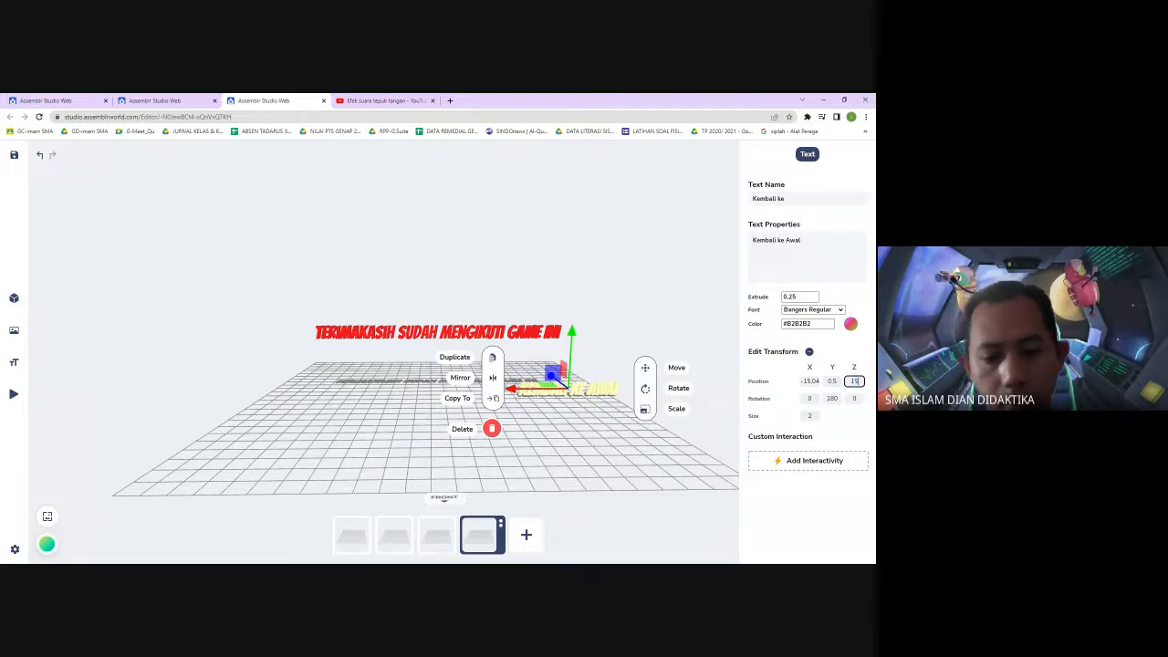
key(Return)
click(660, 433)
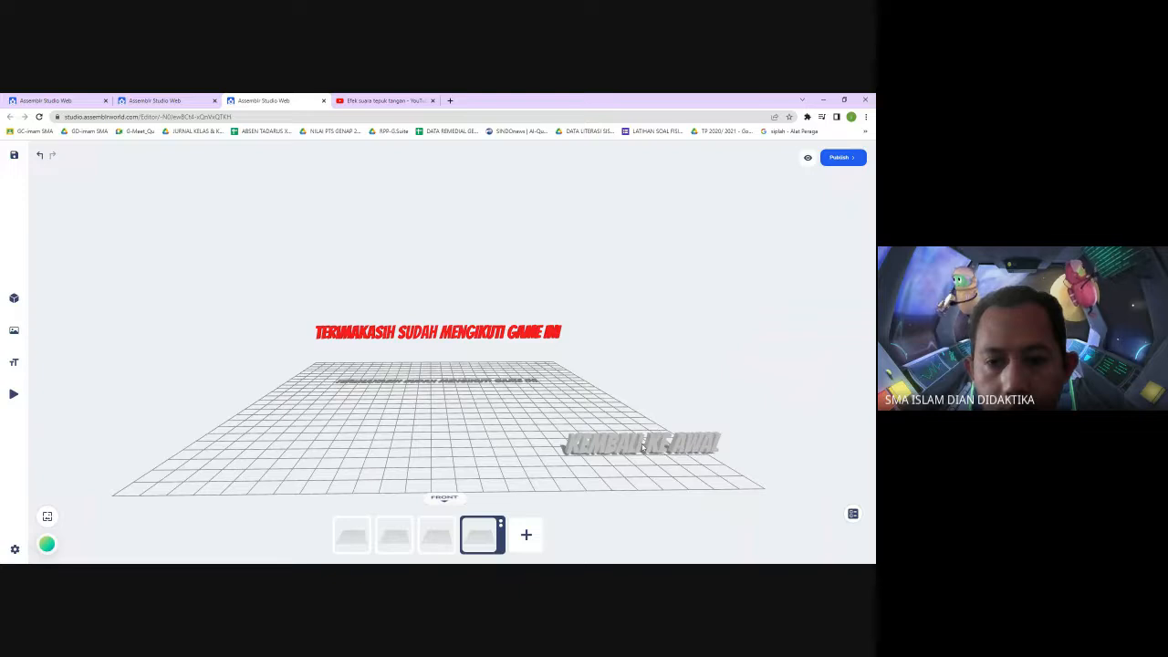
click(643, 447)
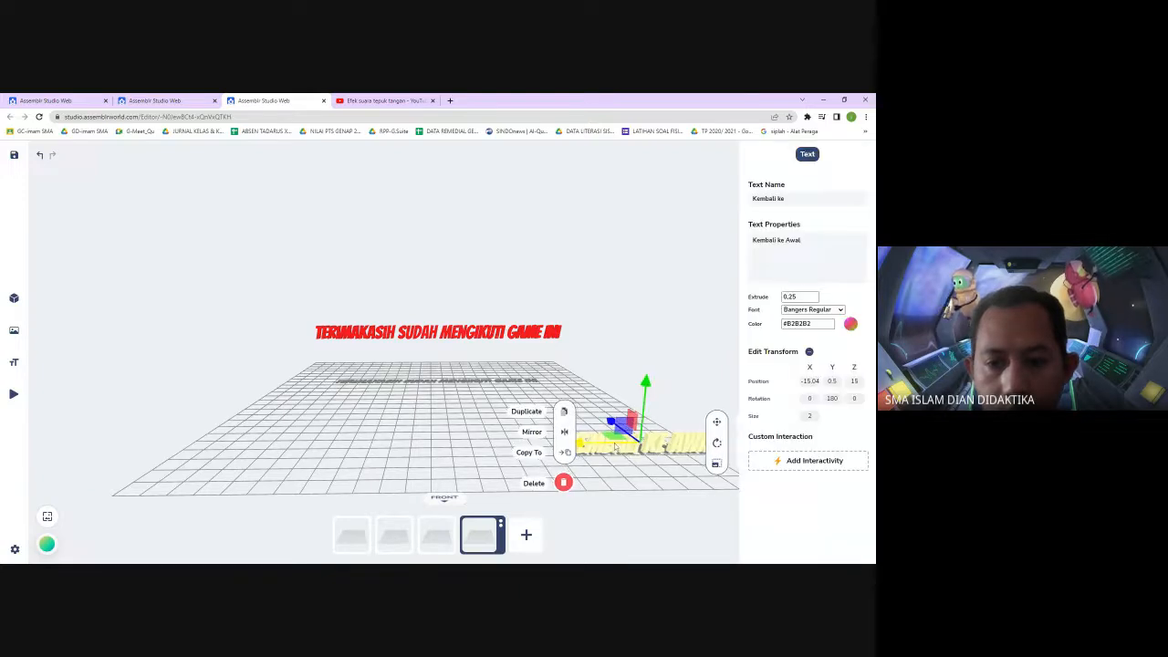
drag(615, 446, 571, 446)
click(657, 376)
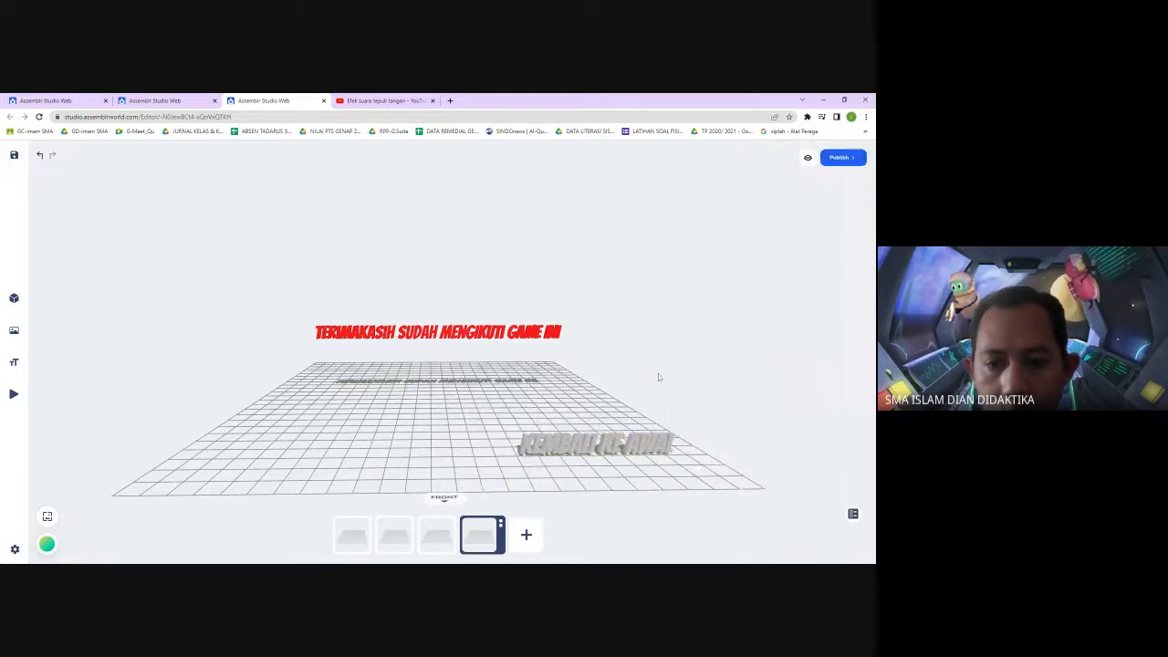
Give the Kembali ke Awal text a Switch Scene interaction to scene-1, apply it, and save the project
click(630, 445)
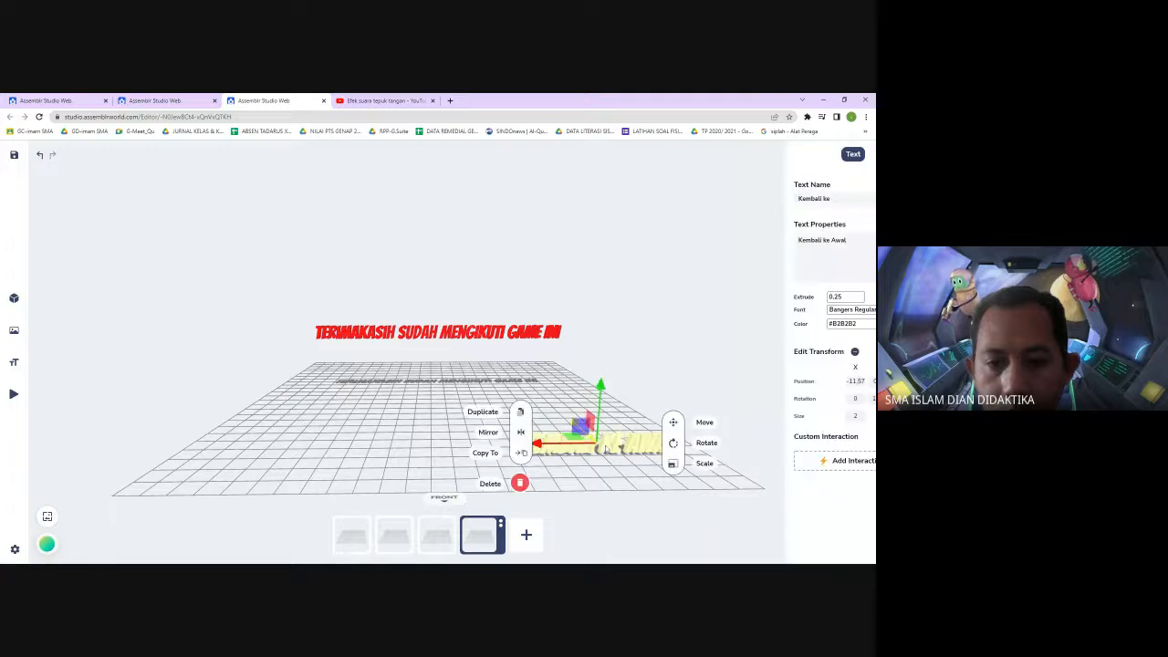
click(795, 464)
click(769, 425)
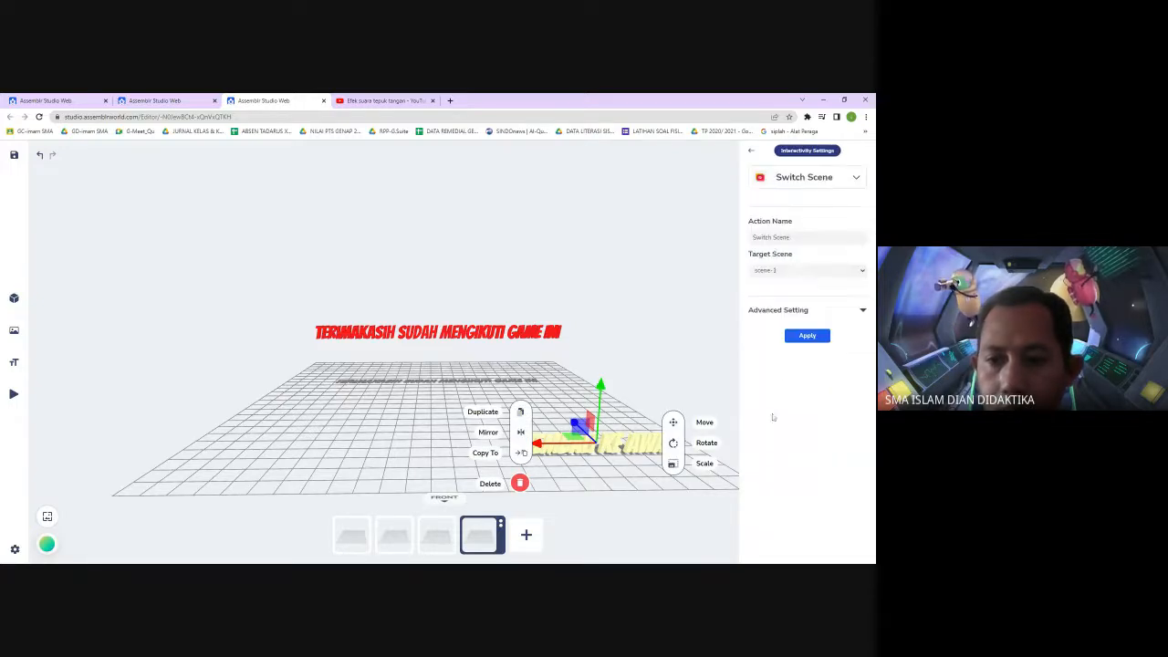
click(808, 335)
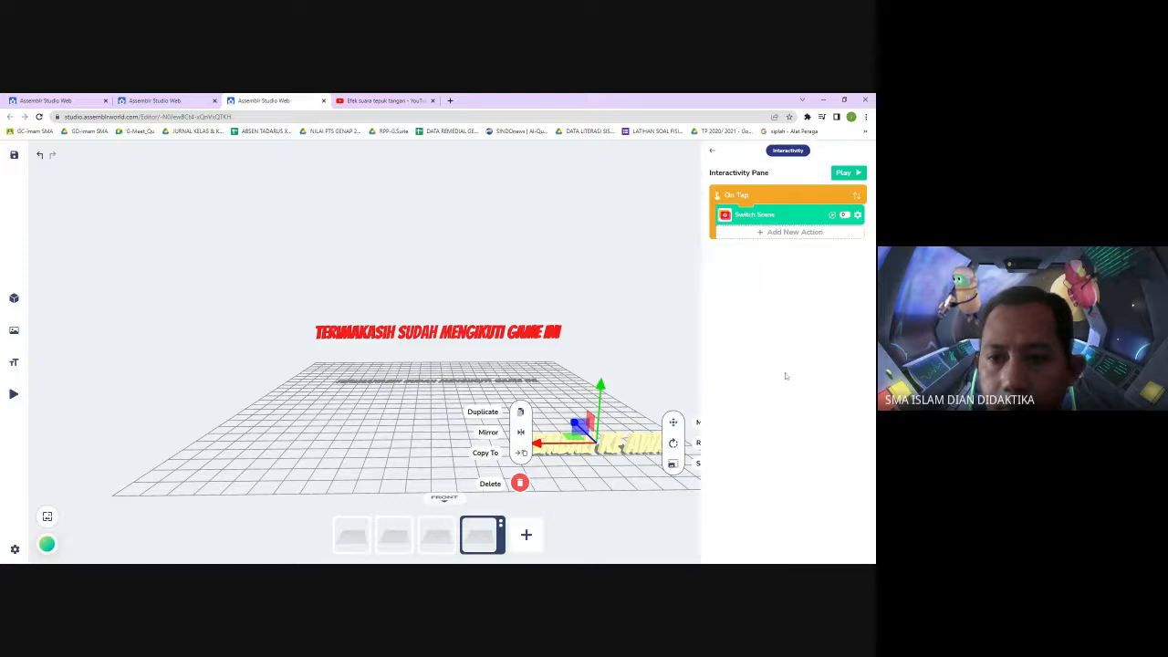
click(632, 312)
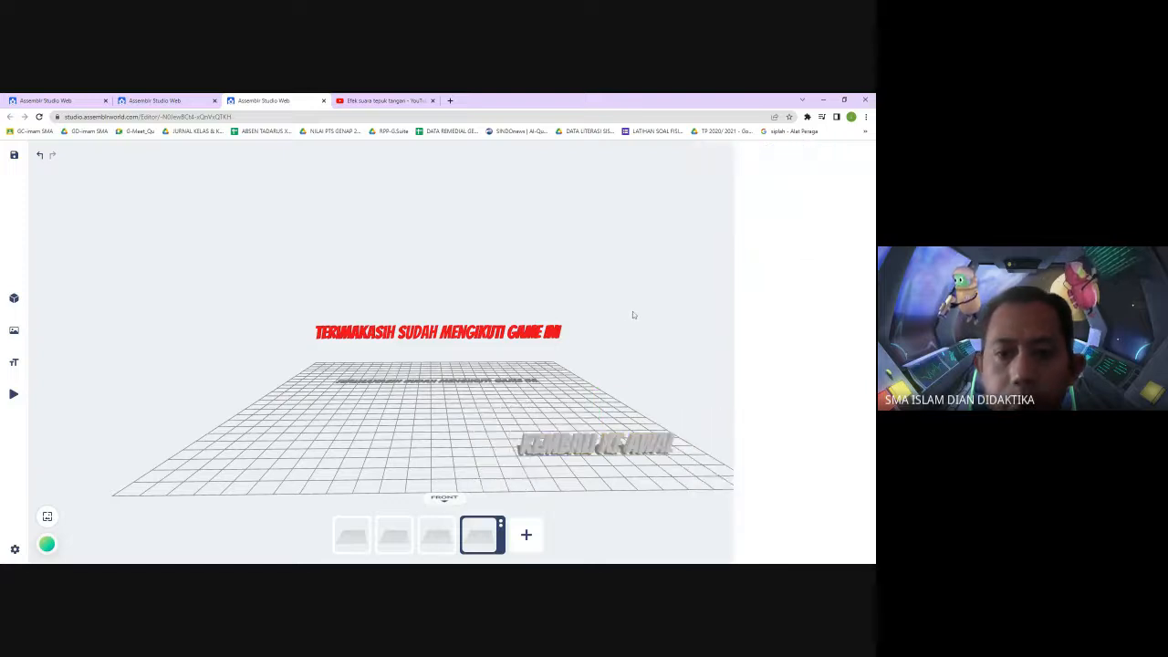
click(14, 155)
Open the third scene's video object and copy its YouTube URL
click(396, 536)
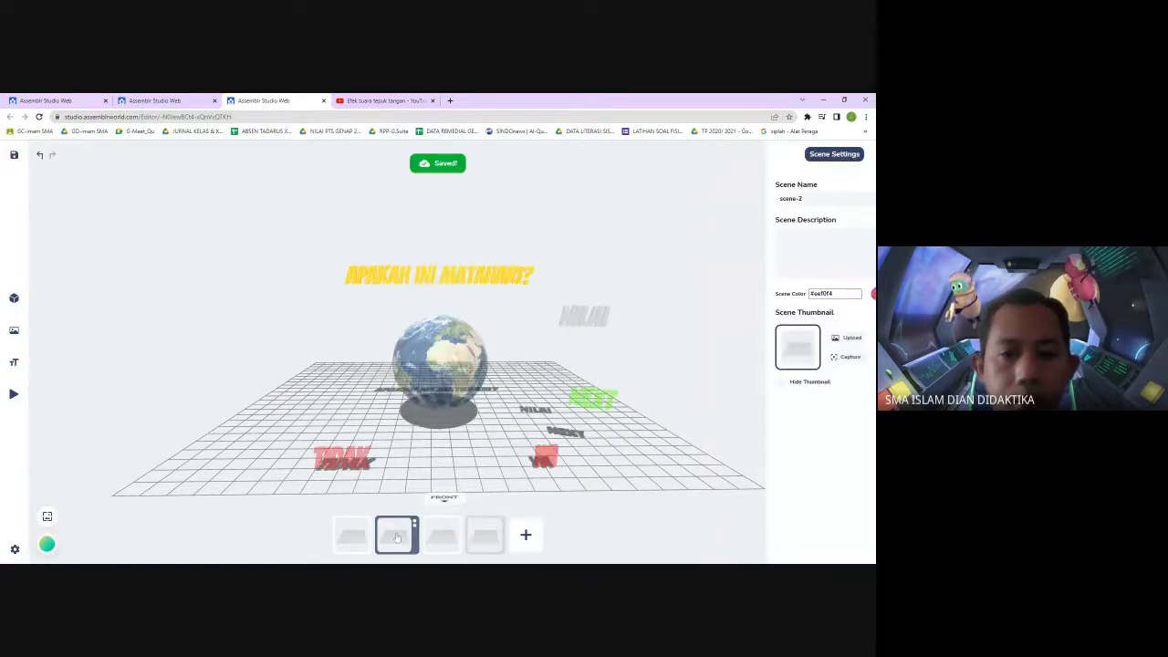
click(441, 538)
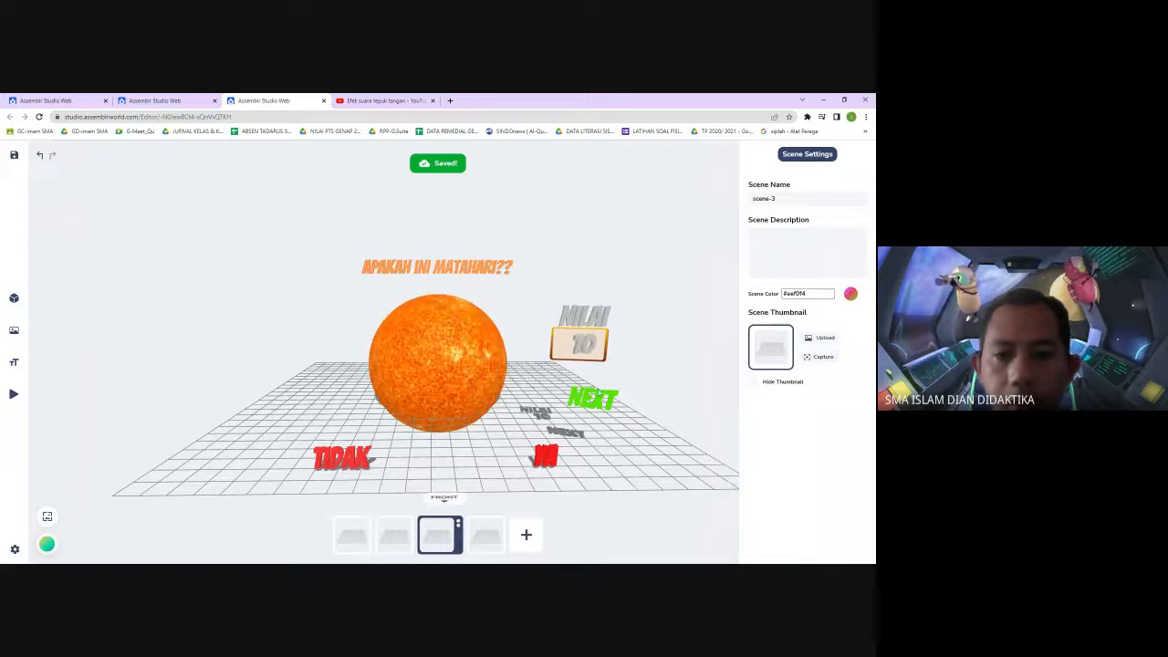
click(488, 538)
click(440, 540)
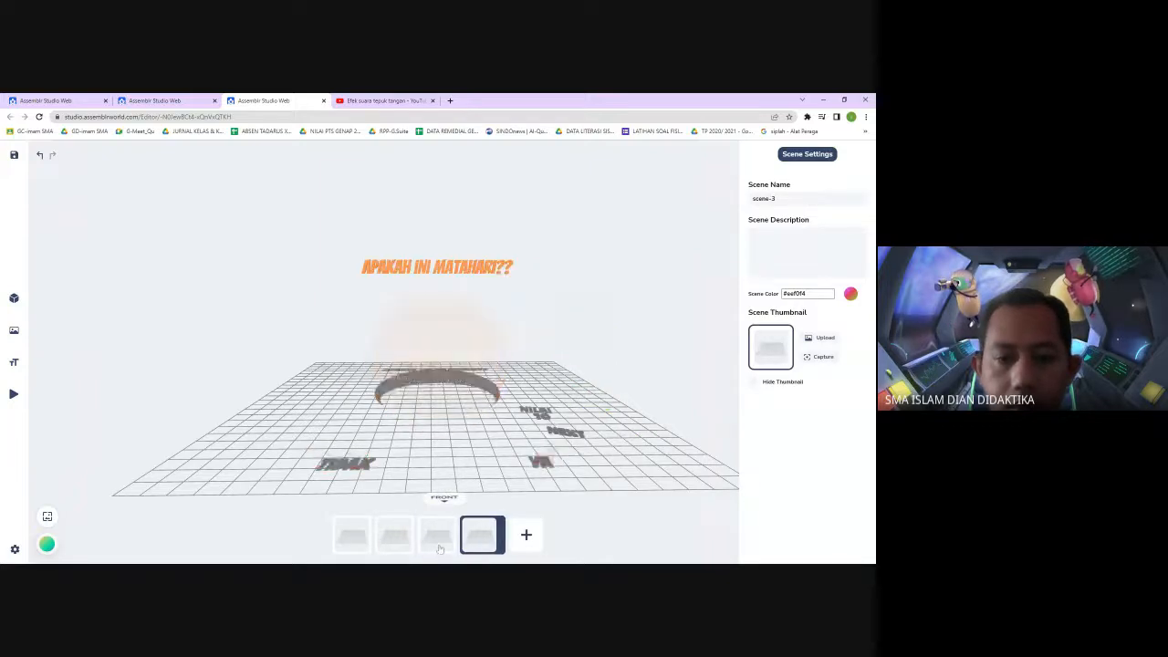
click(659, 334)
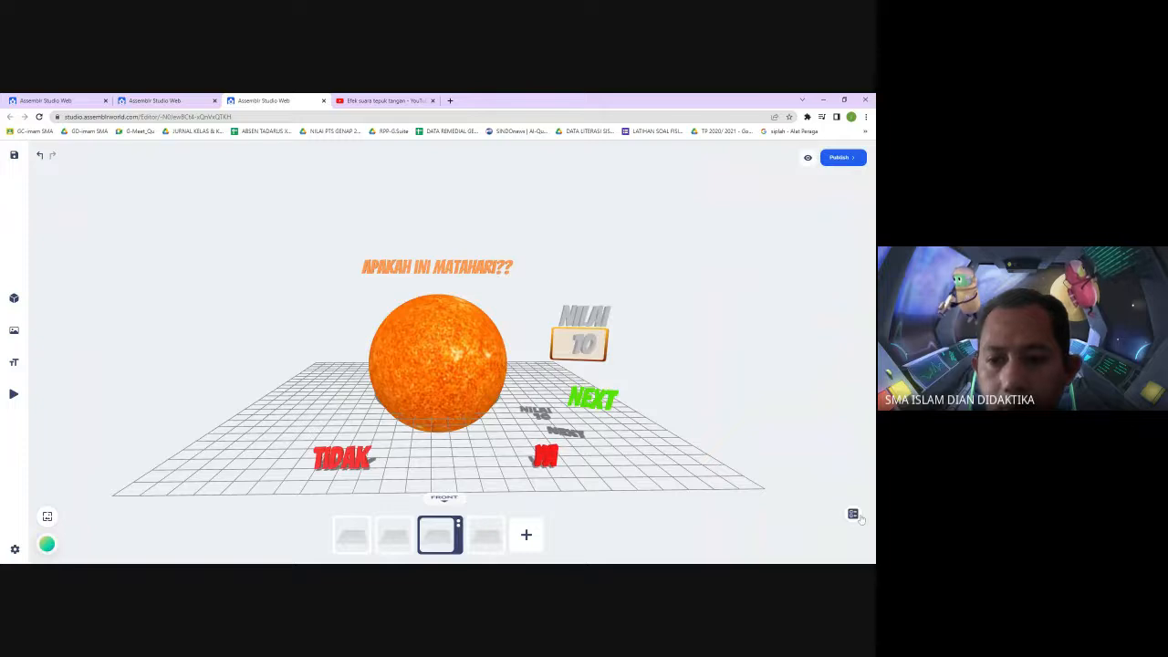
click(852, 513)
click(801, 516)
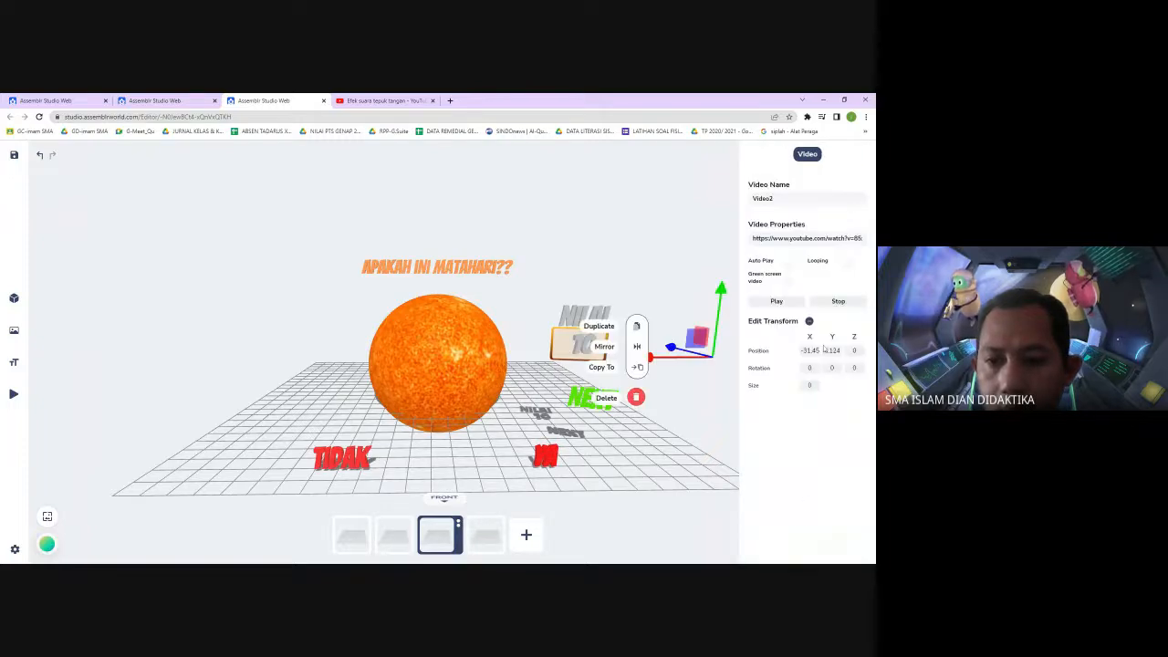
click(828, 239)
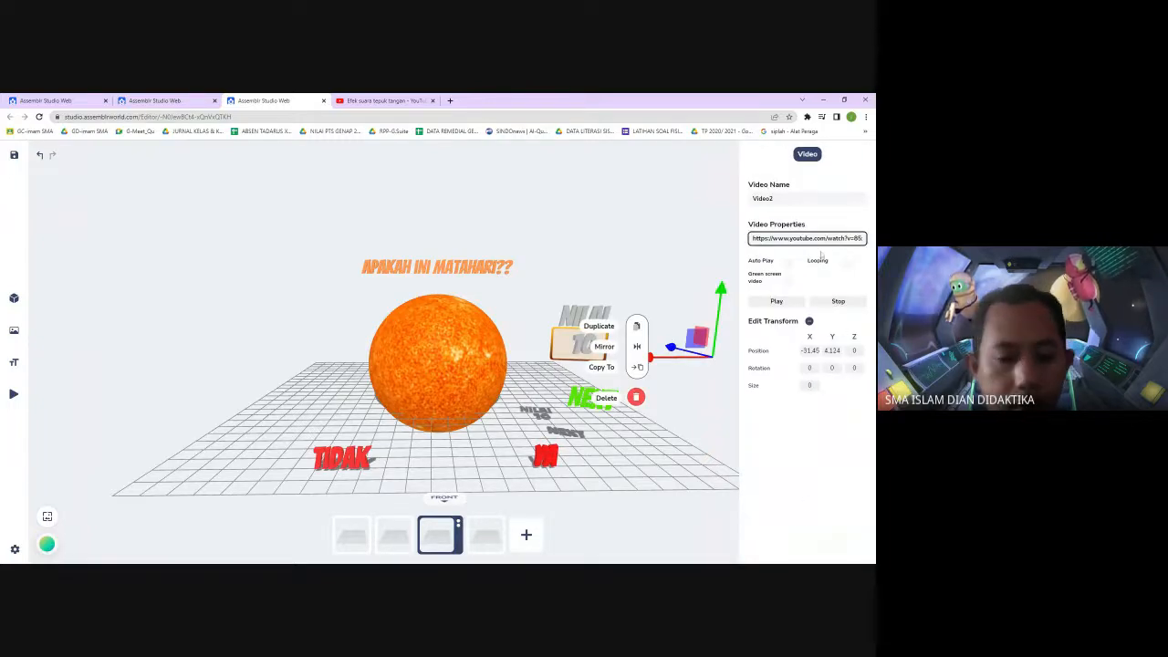
key(ctrl+a)
click(619, 252)
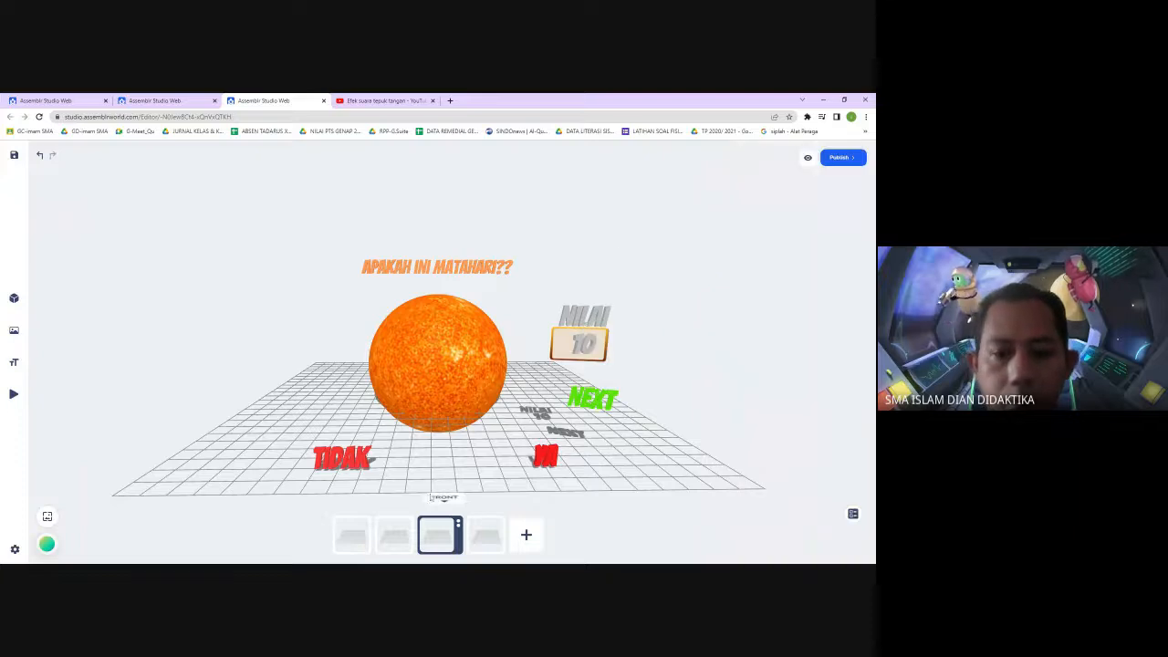
In the second scene, add a YouTube video from the copied URL
click(394, 536)
mouse_move(23, 393)
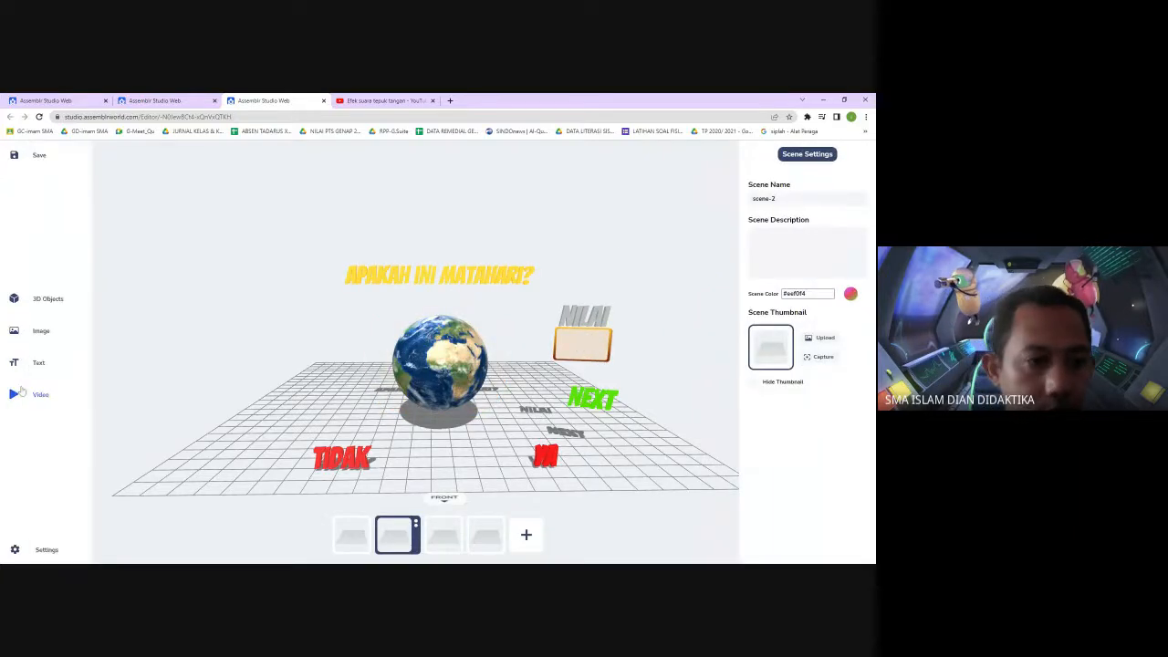
click(13, 395)
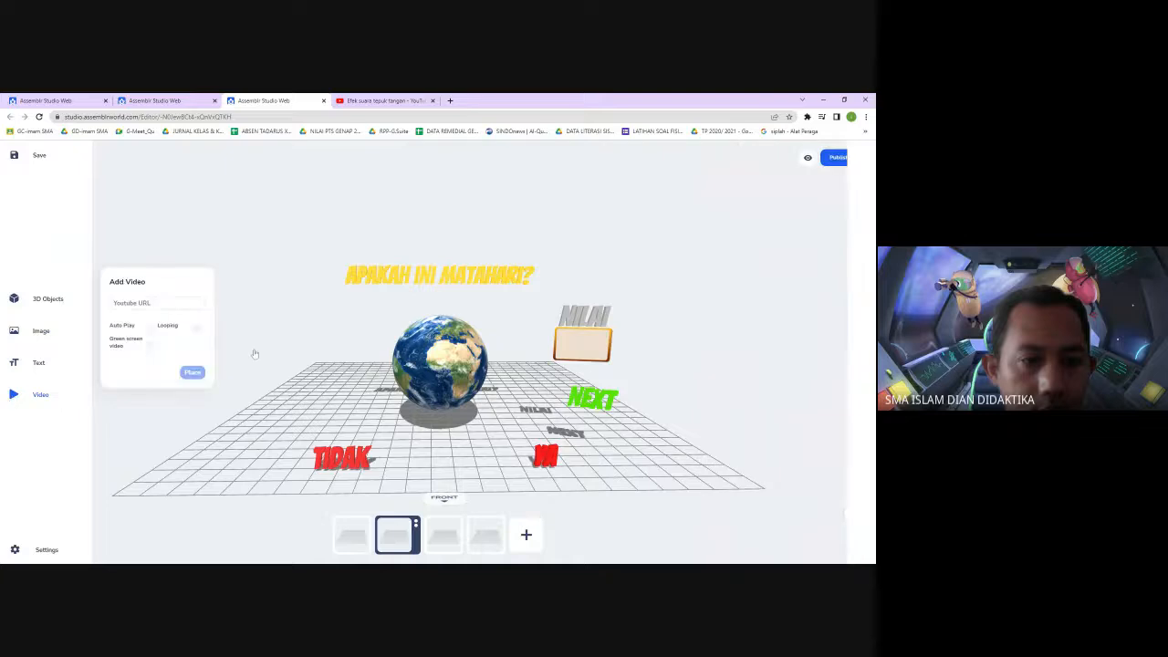
key(ctrl+v)
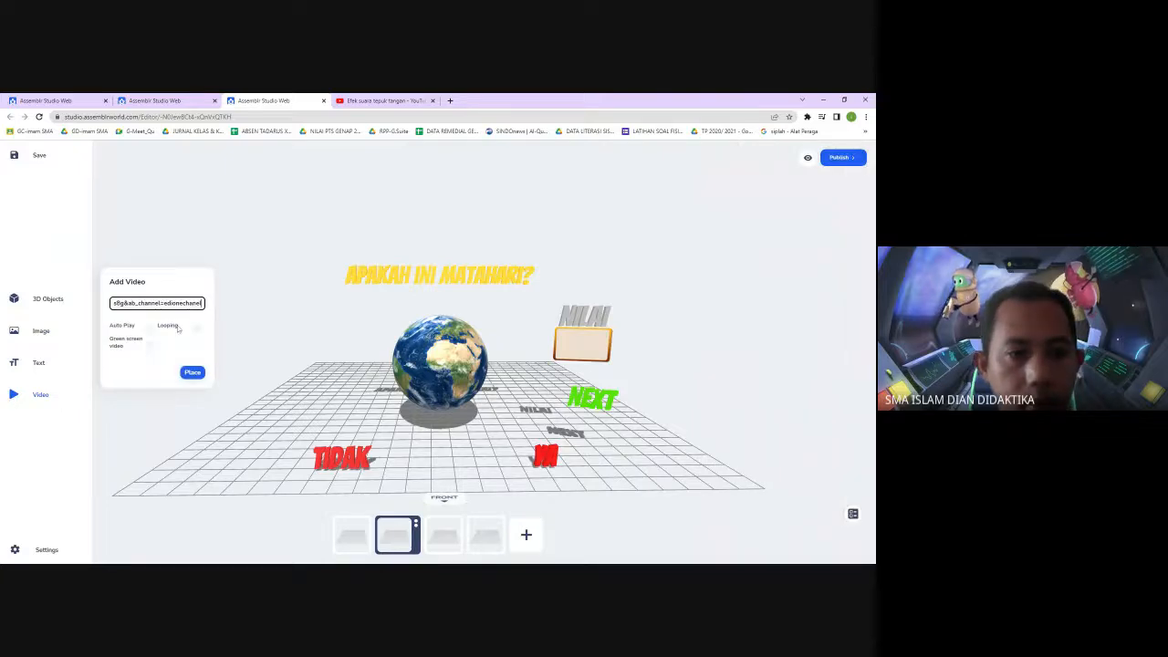
click(191, 371)
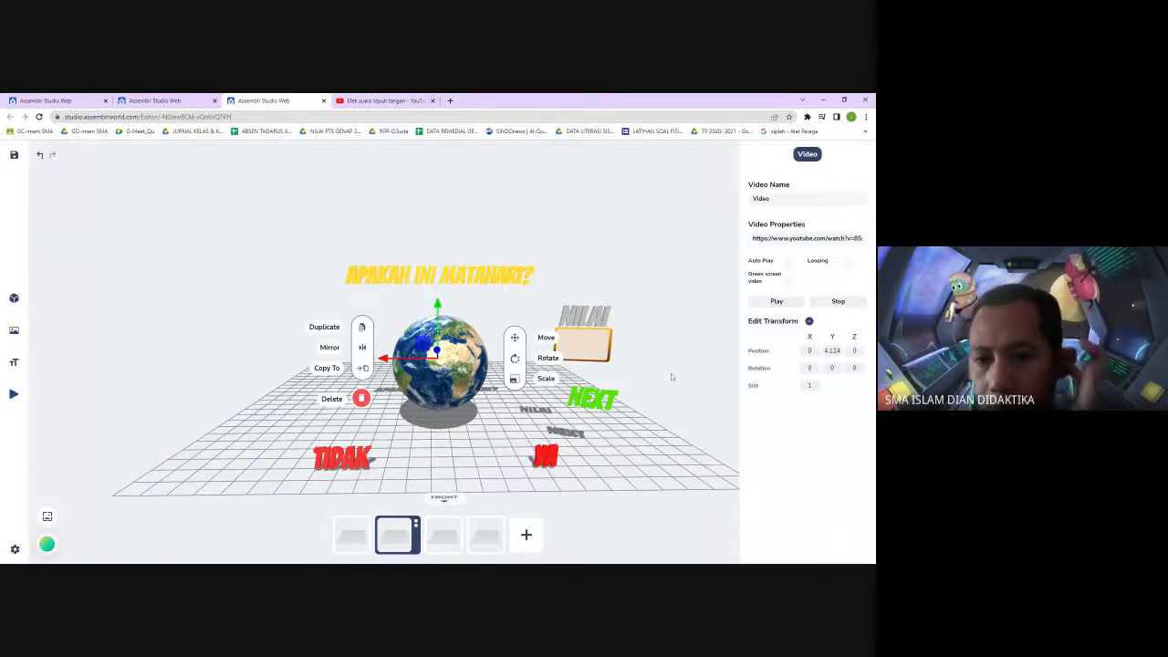
Move the new video to the right edge of the board and set its size to 0
drag(392, 359, 671, 360)
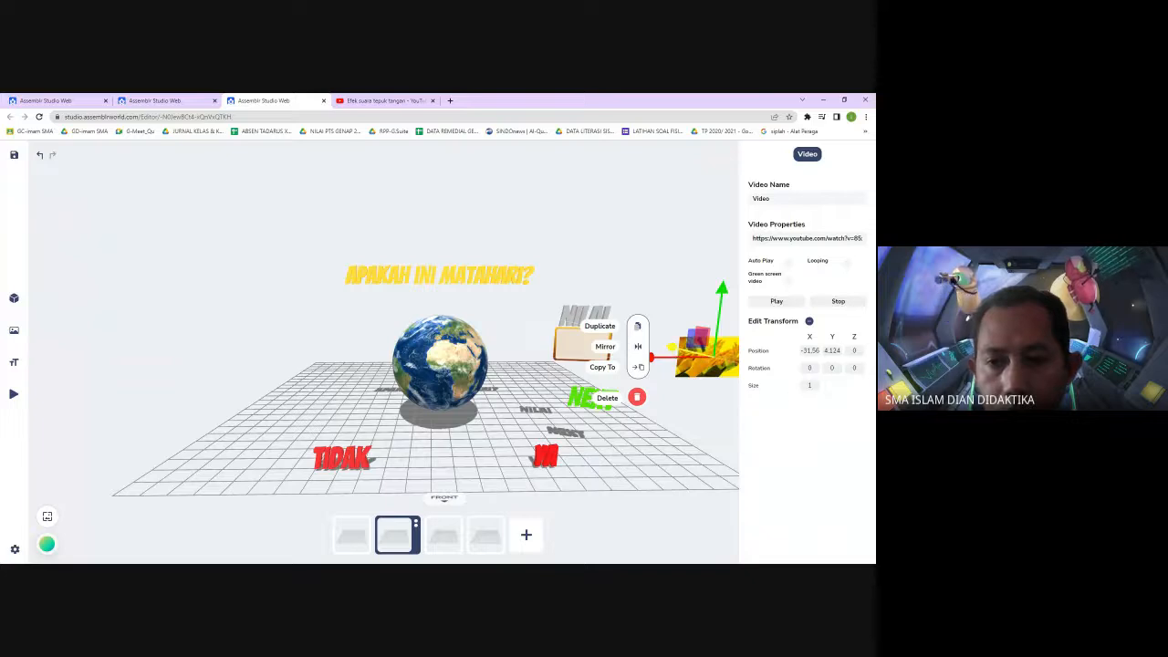
click(810, 385)
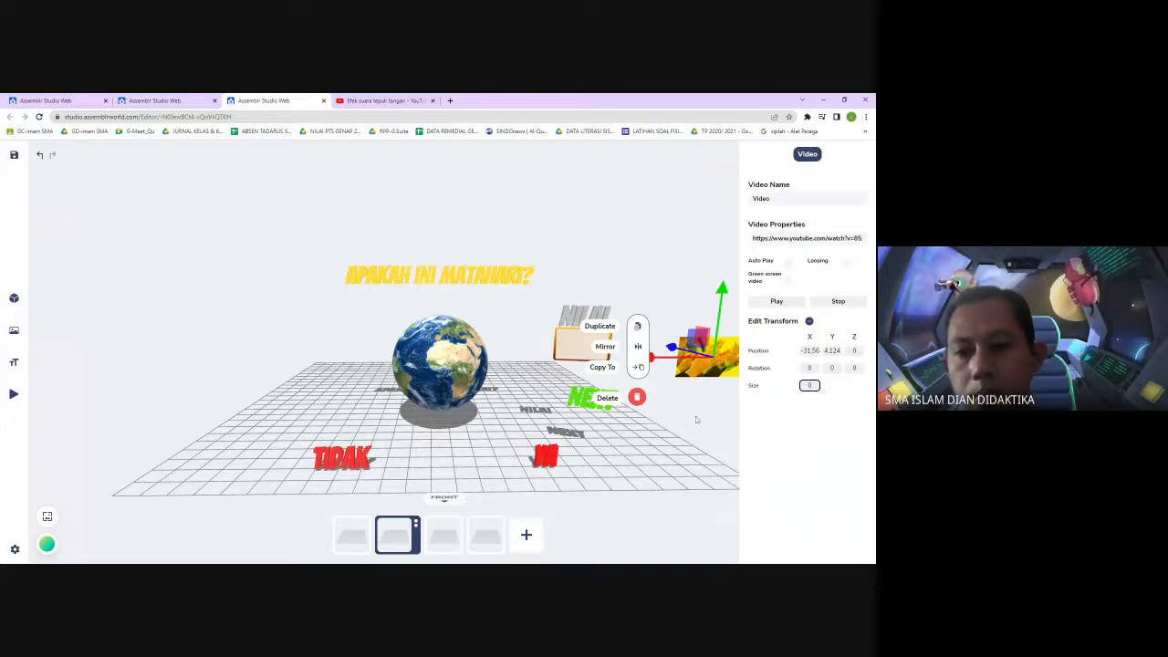
click(696, 550)
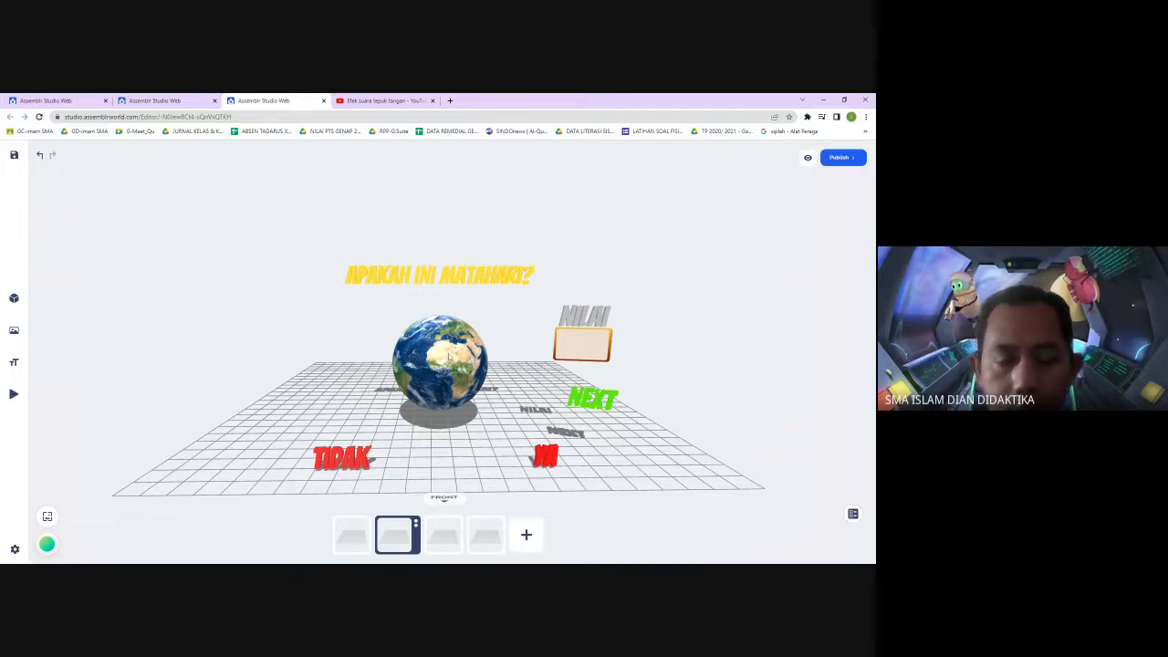
Point the TIDAK text's Video Control action at YoutubeObject2(Clone), apply it, and save the project
click(340, 459)
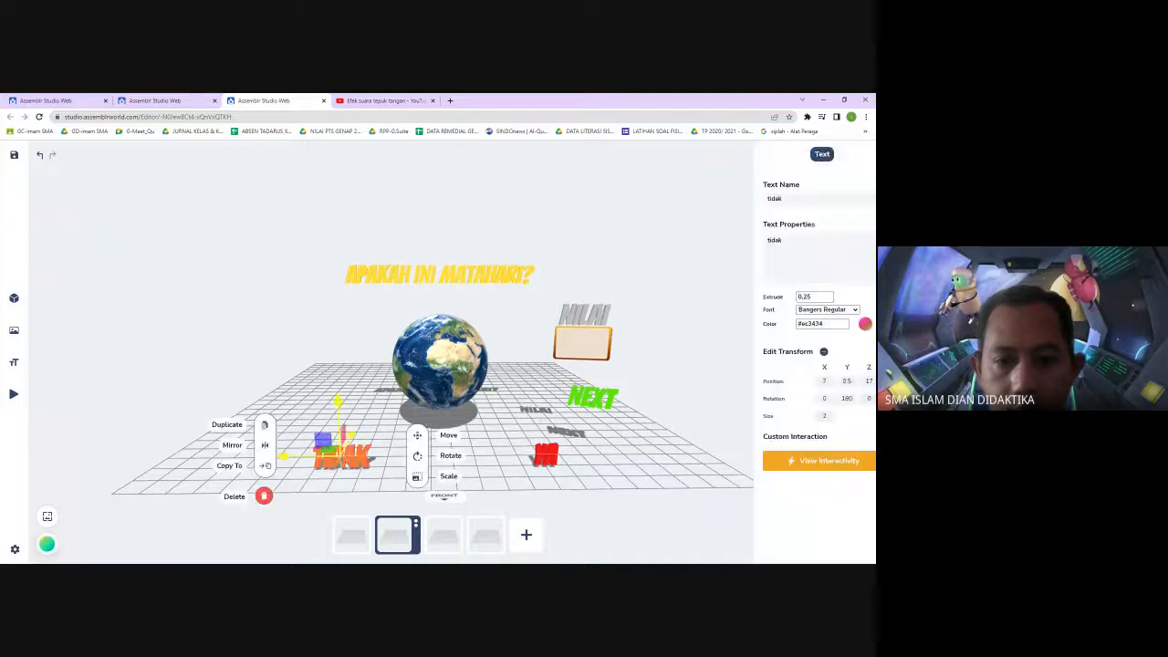
click(807, 463)
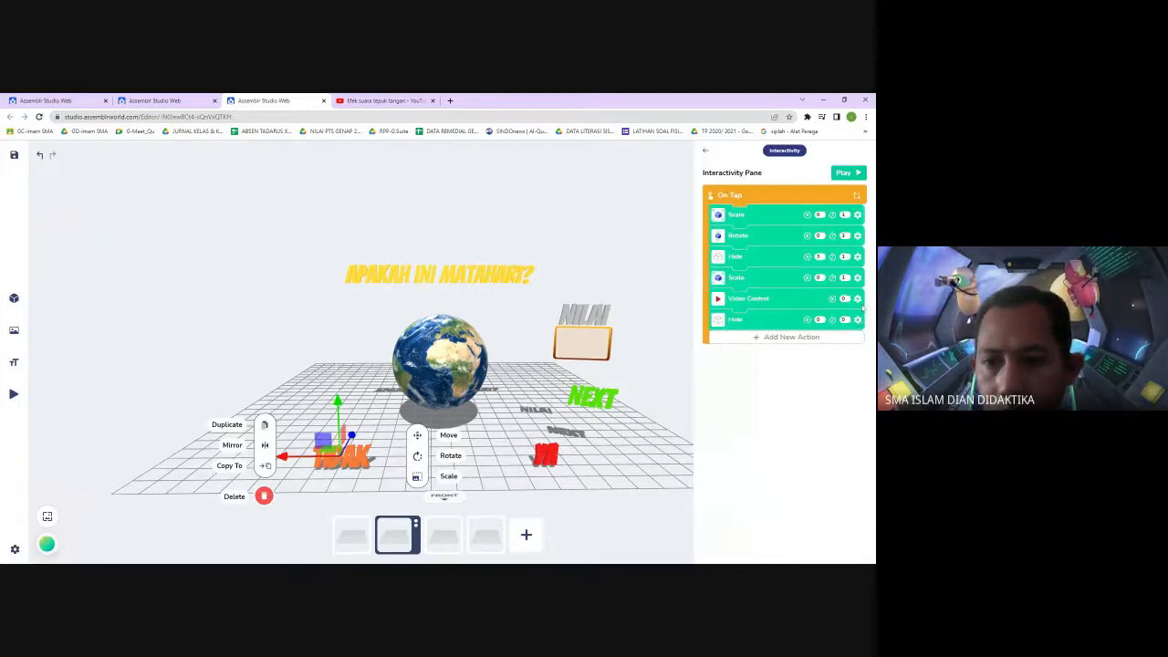
click(857, 301)
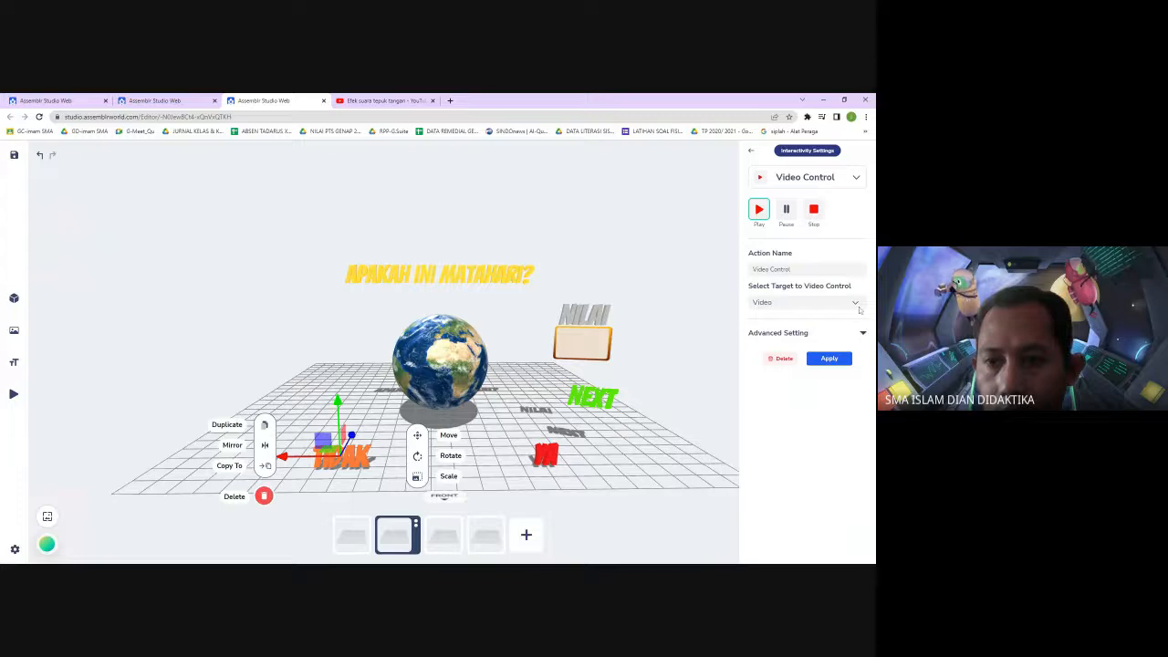
click(857, 304)
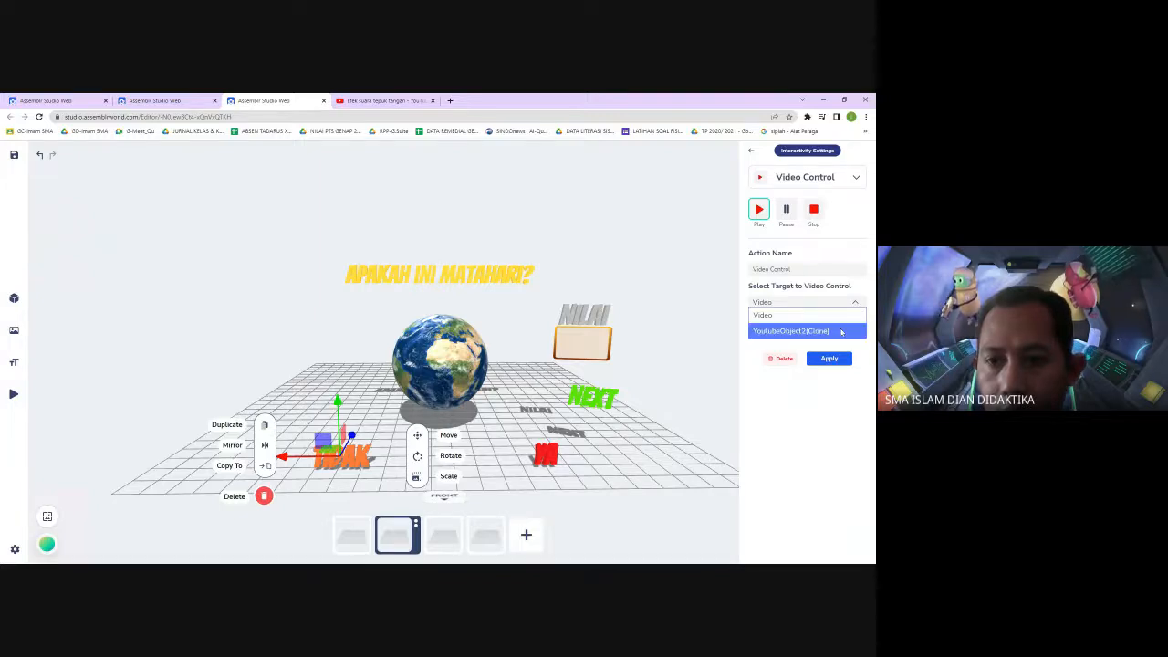
click(841, 331)
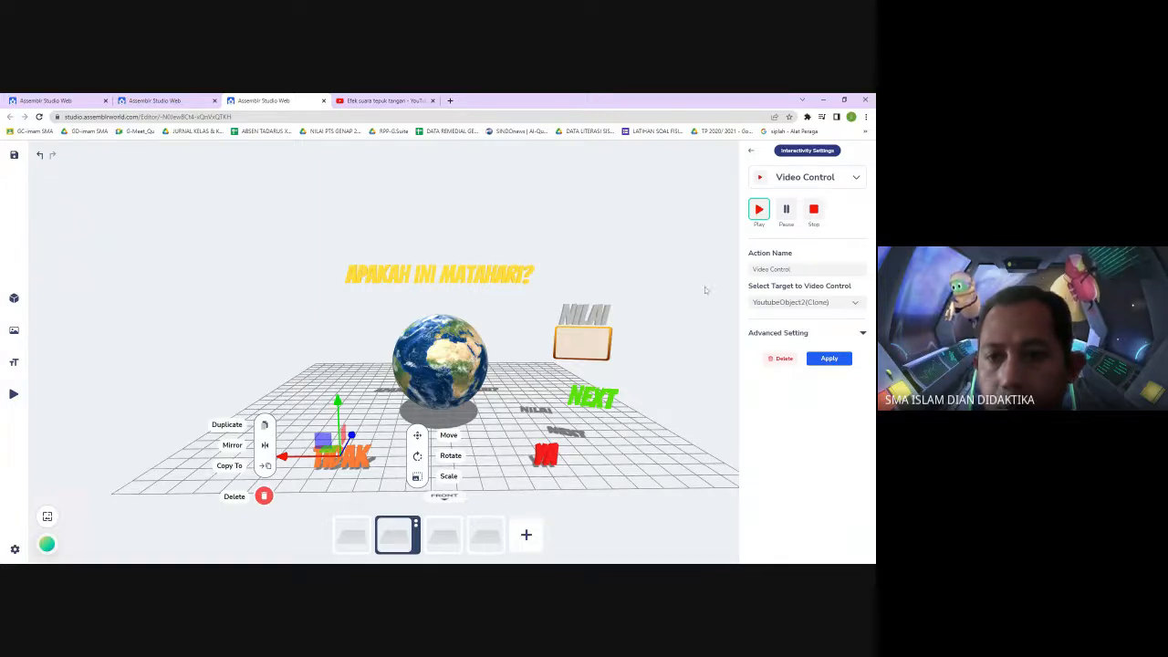
click(828, 358)
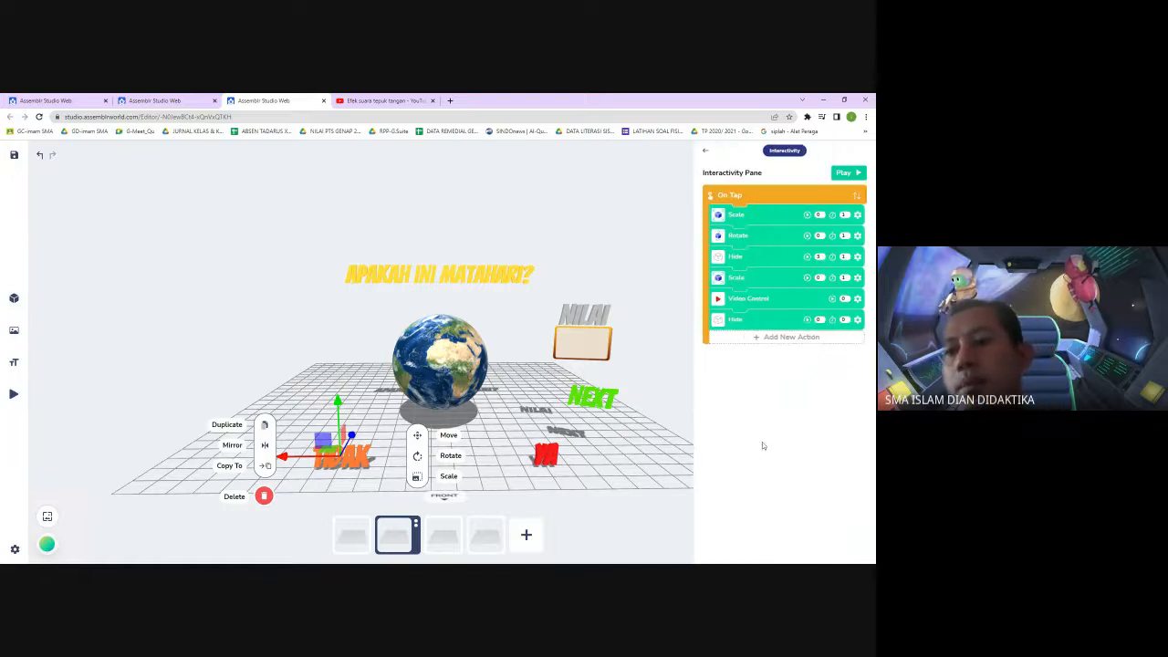
click(642, 247)
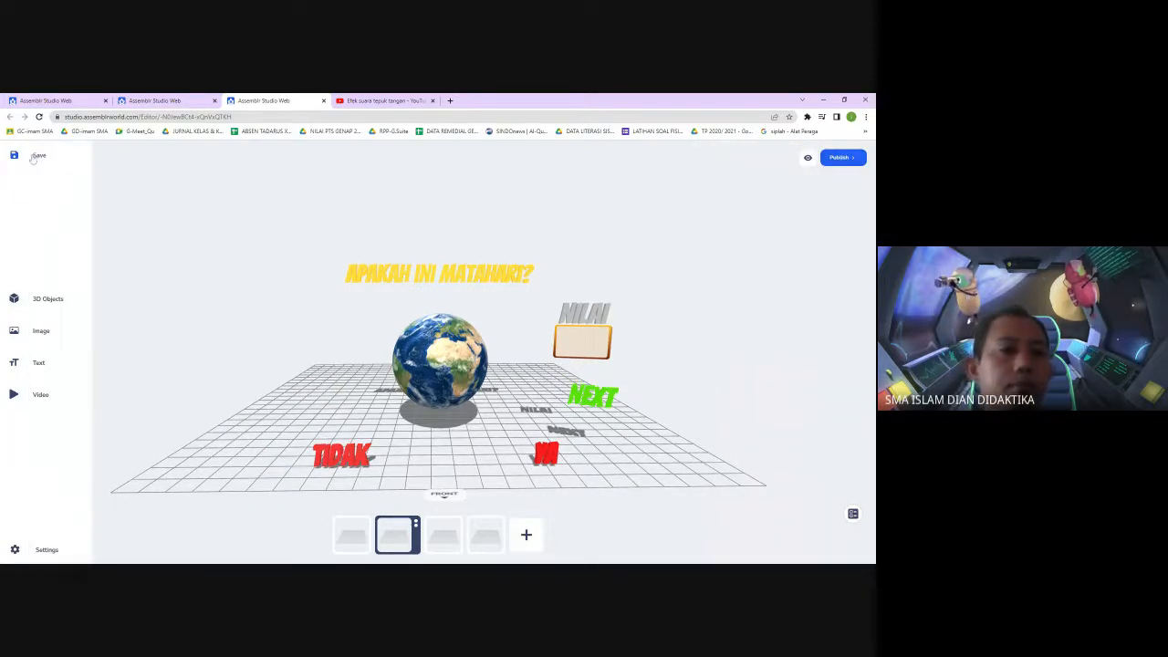
click(33, 156)
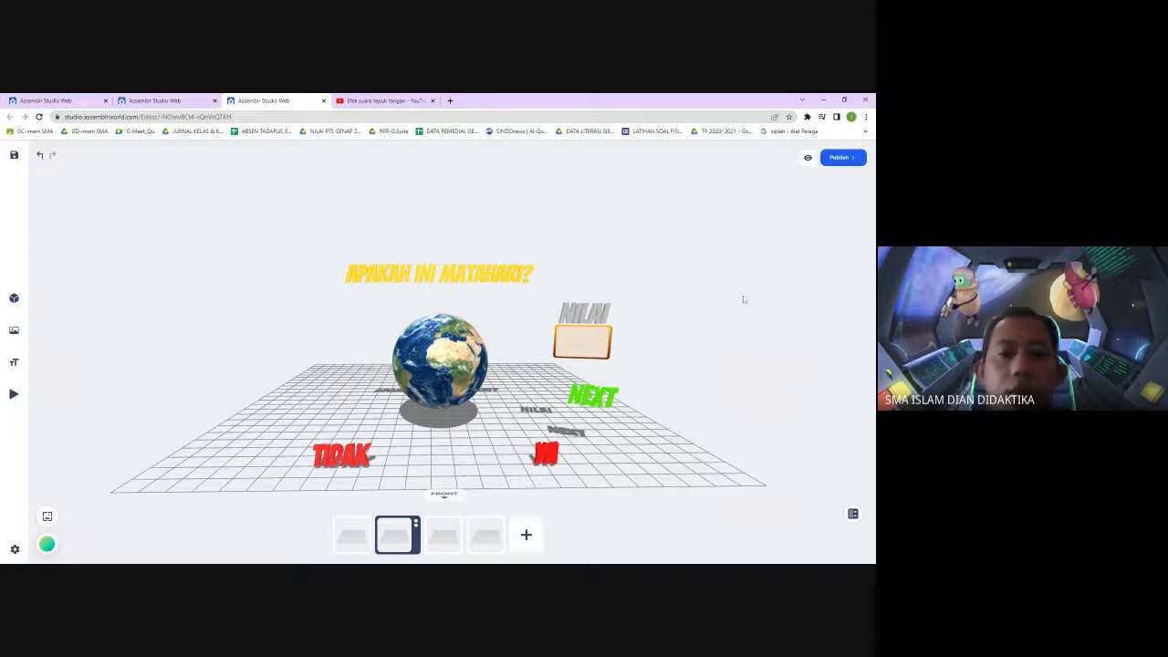
Preview the quiz, answering the first two questions and moving on with Next, then close the preview
click(809, 158)
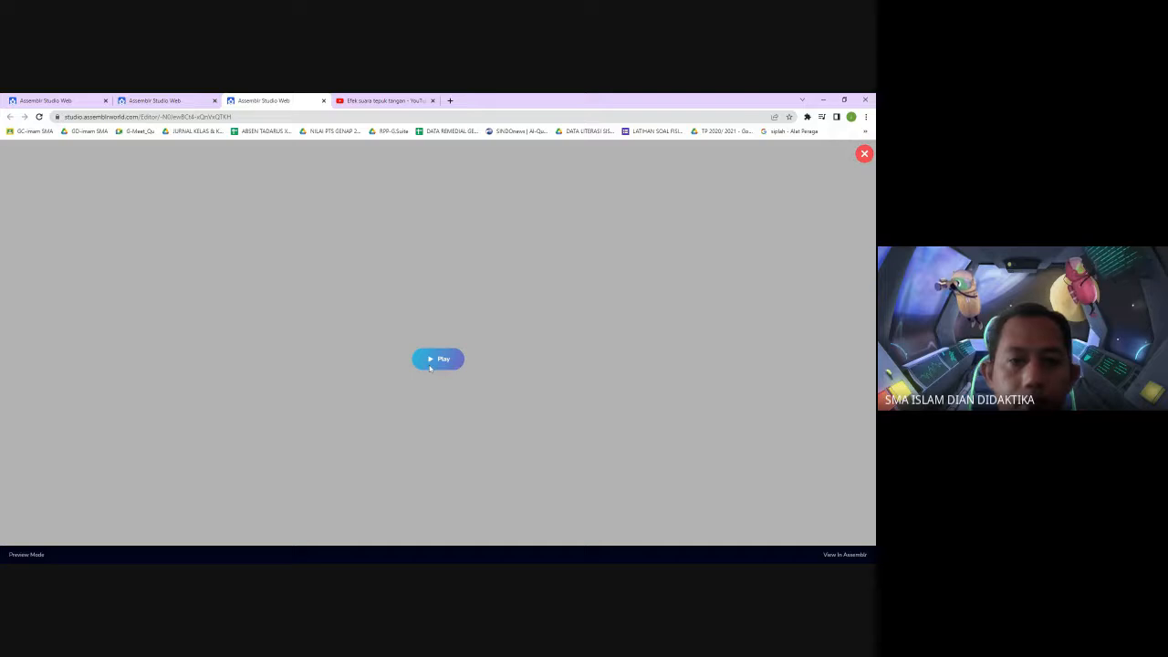
click(440, 361)
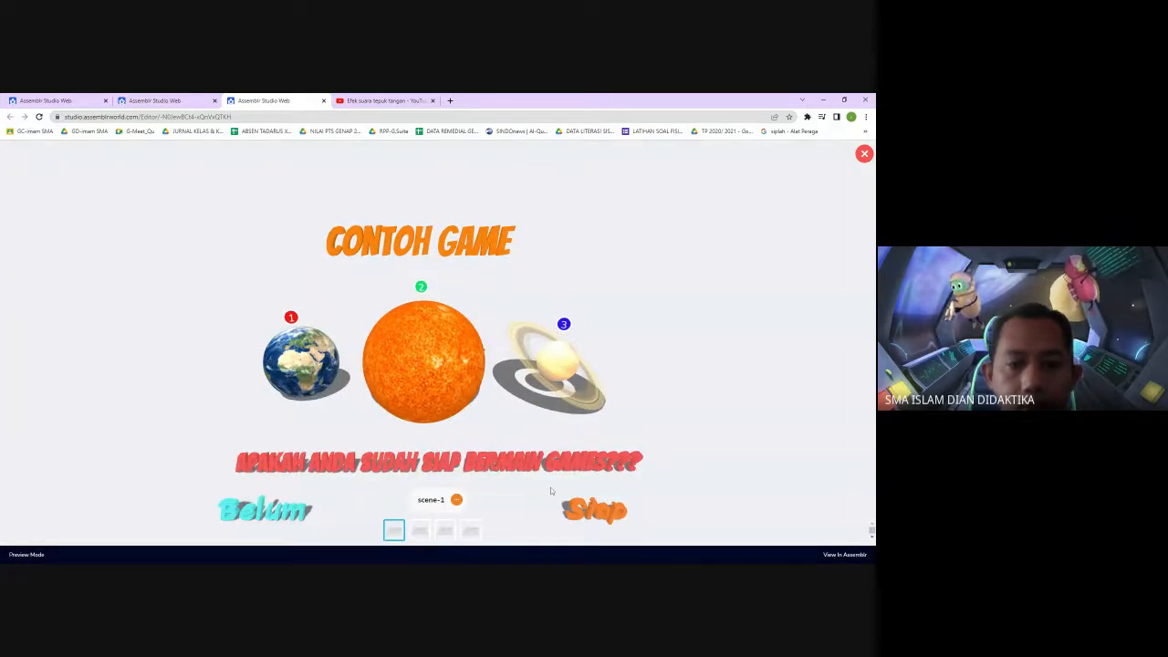
click(593, 514)
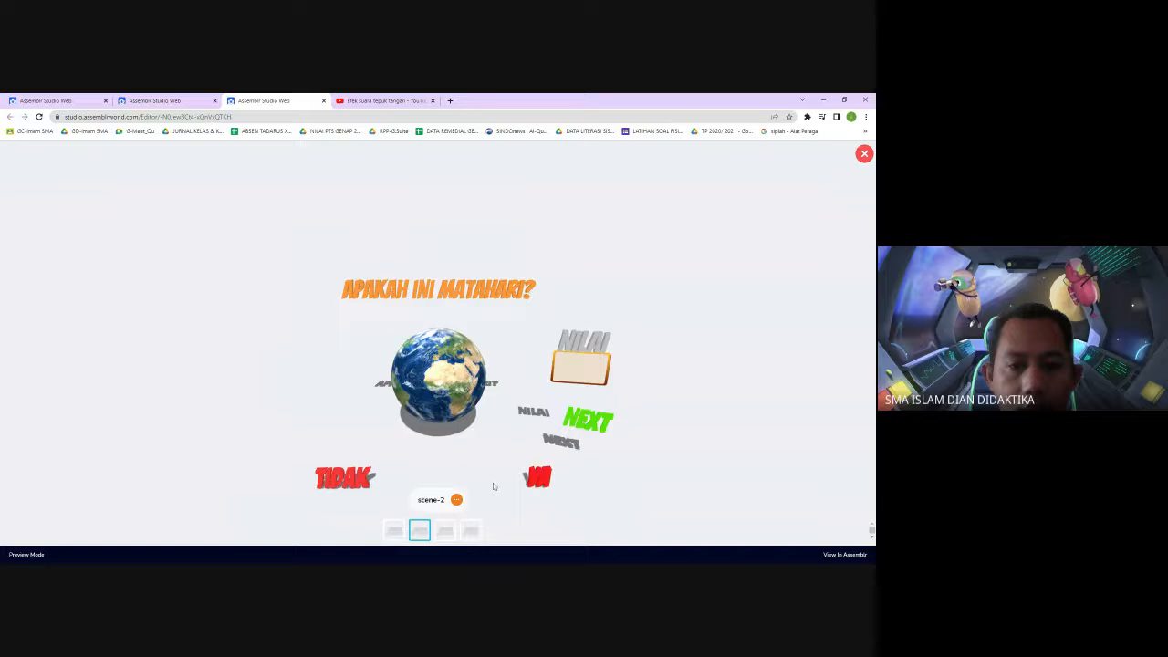
click(537, 479)
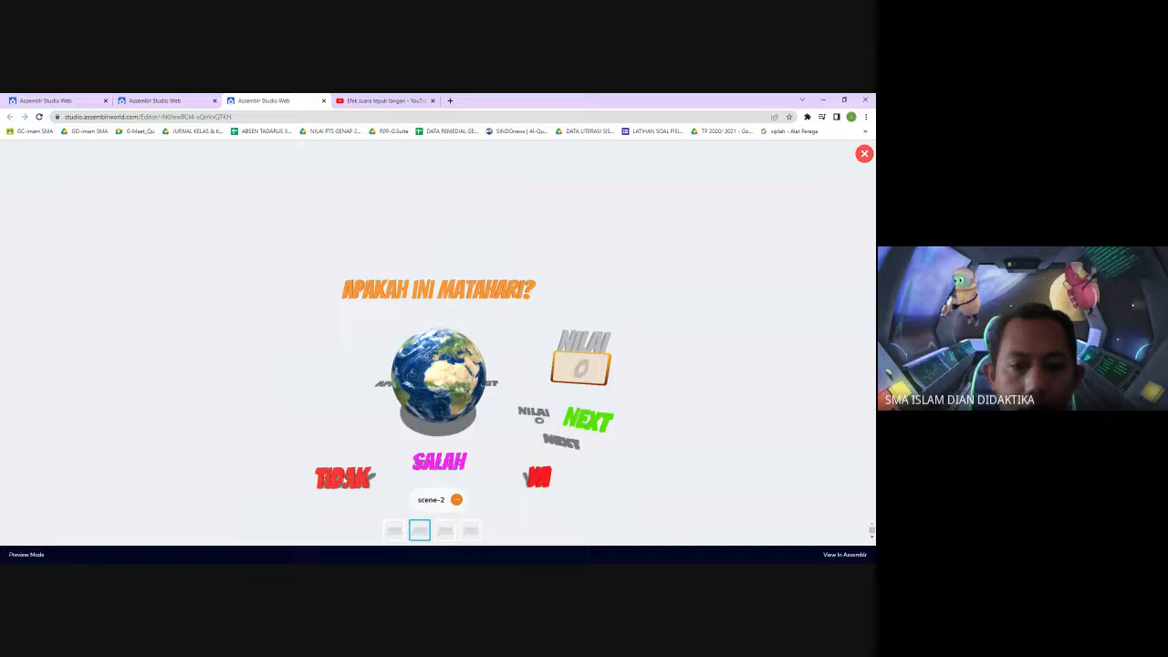
click(345, 481)
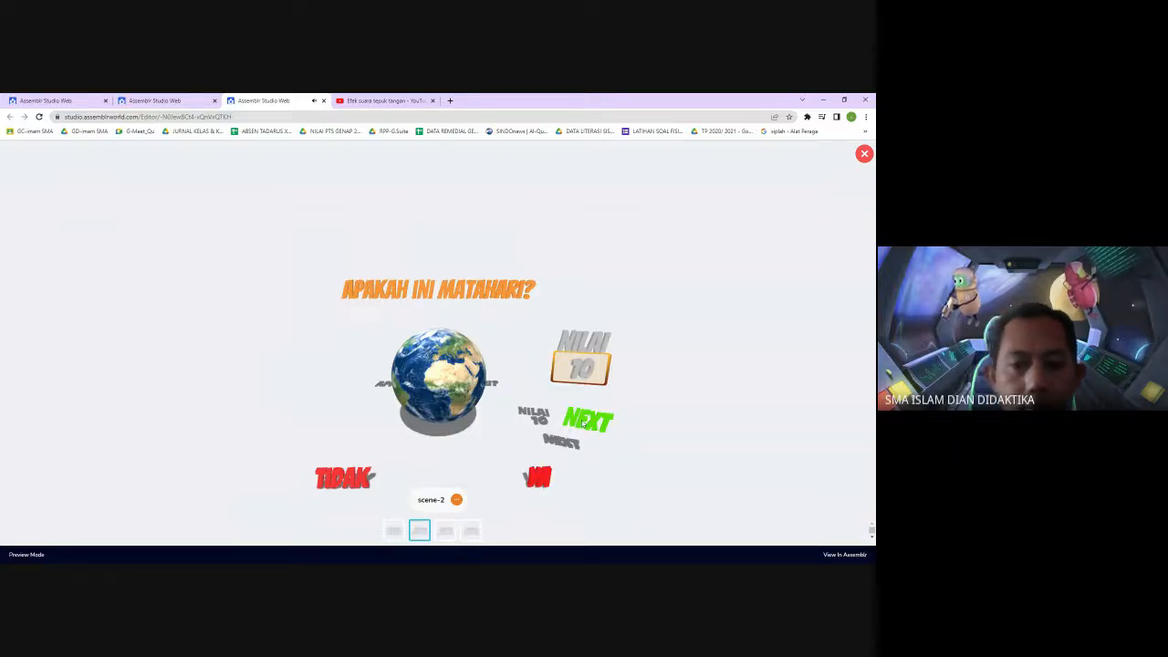
click(584, 422)
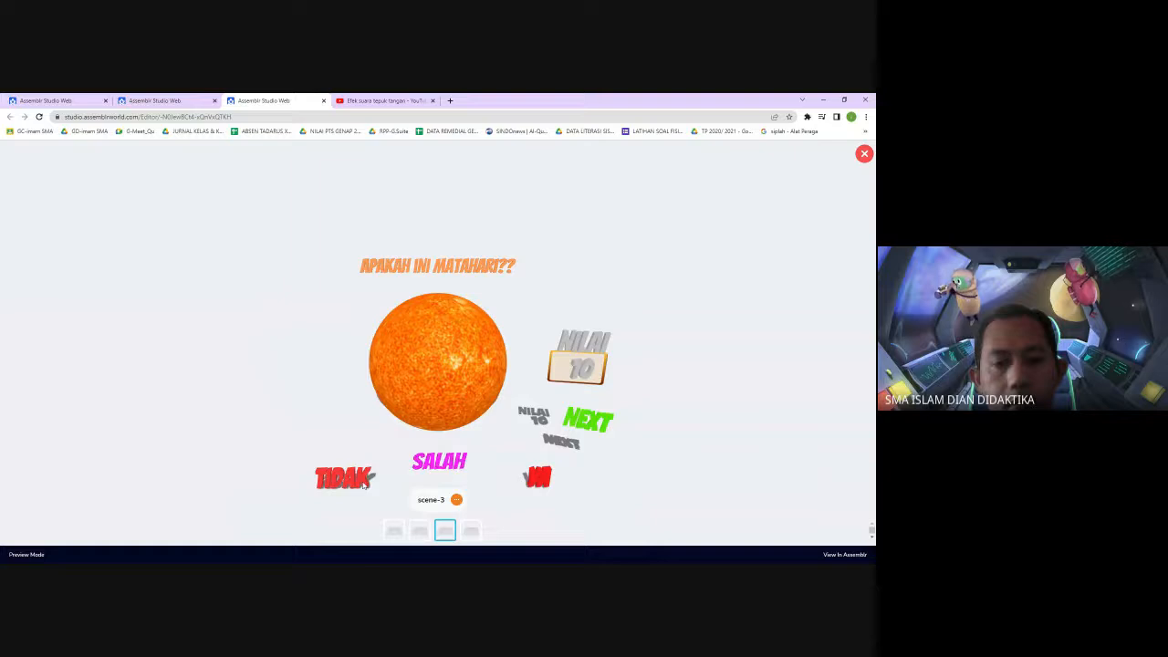
click(542, 478)
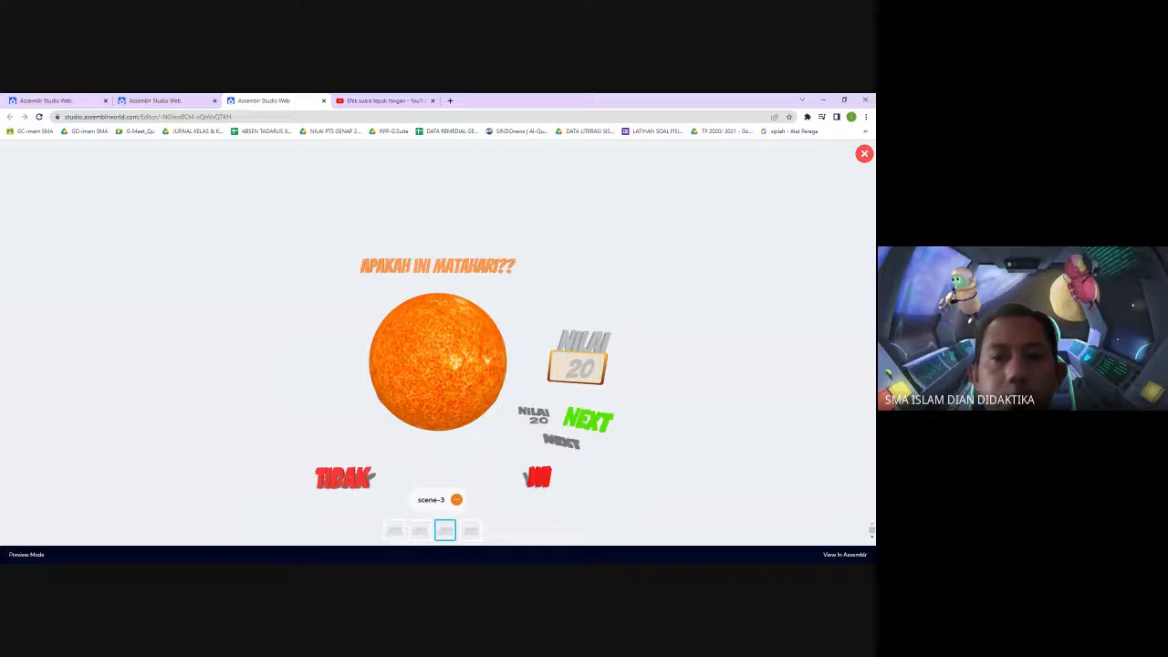
click(864, 155)
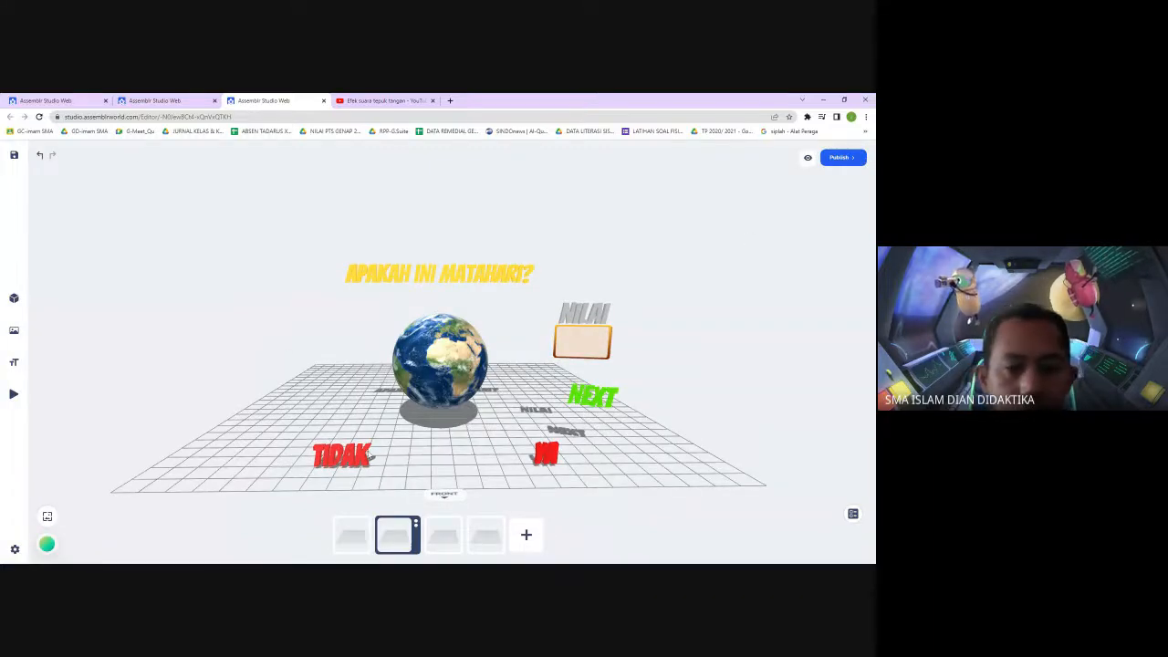